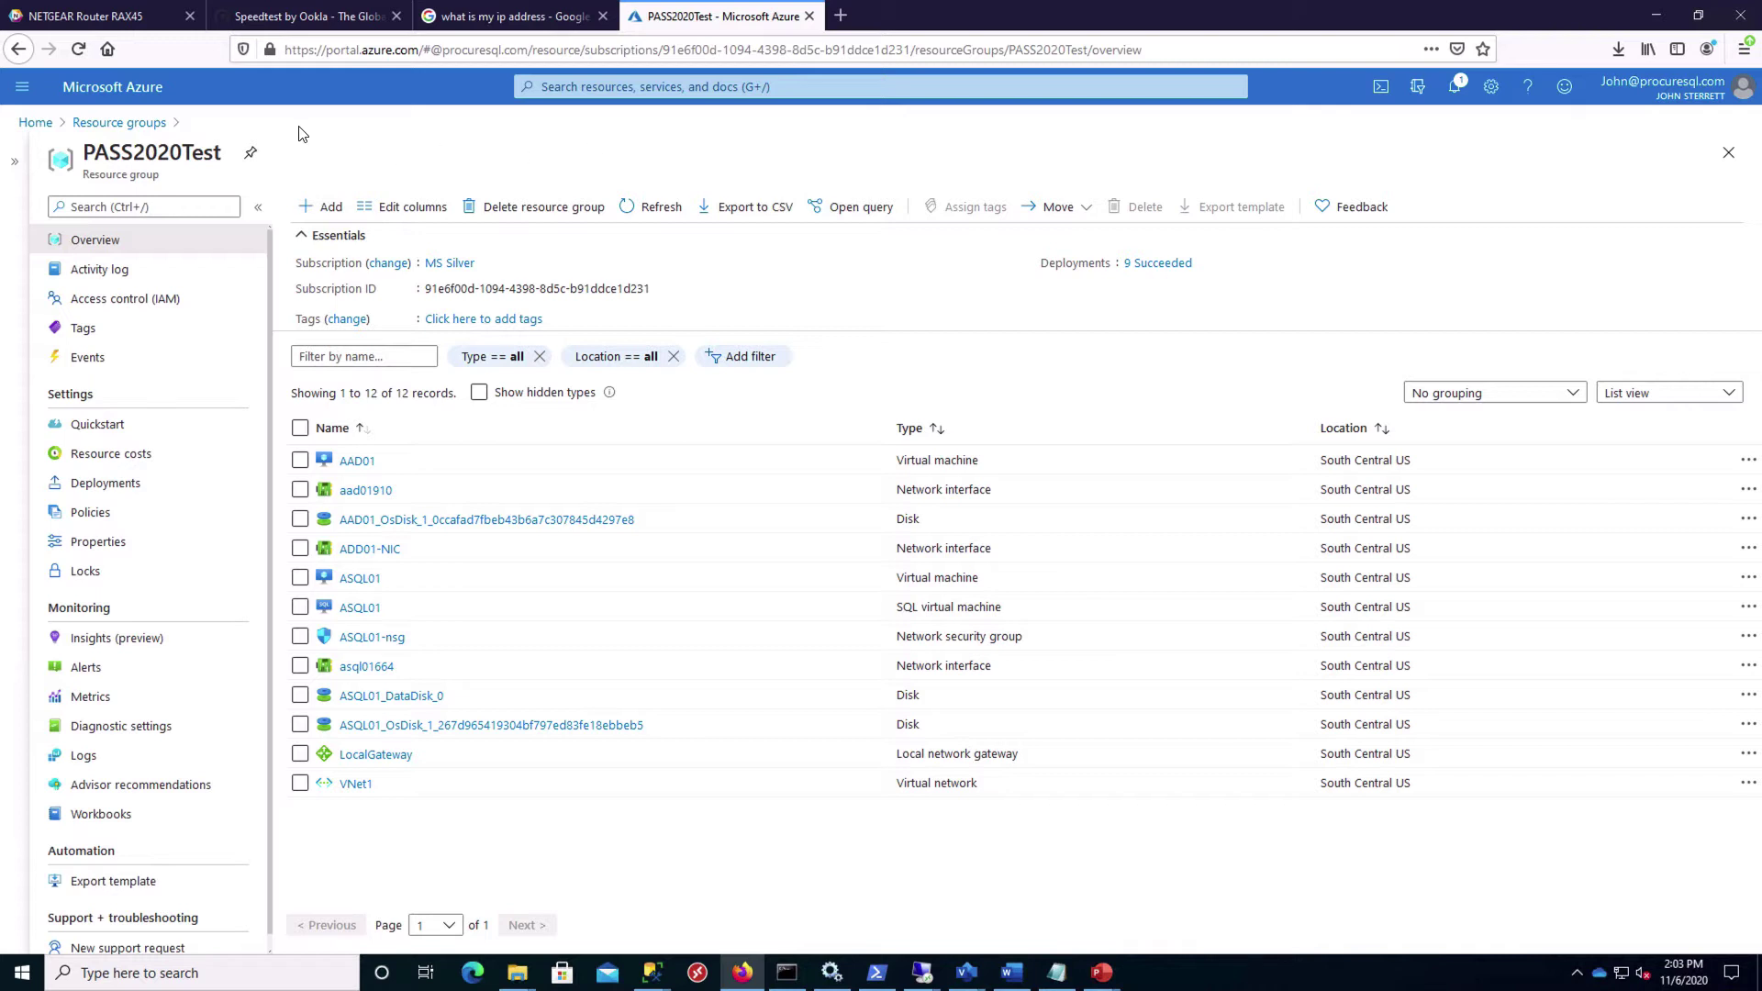
Find Virtual network gateway in the Marketplace and start a new one in PASS2020Test
click(321, 208)
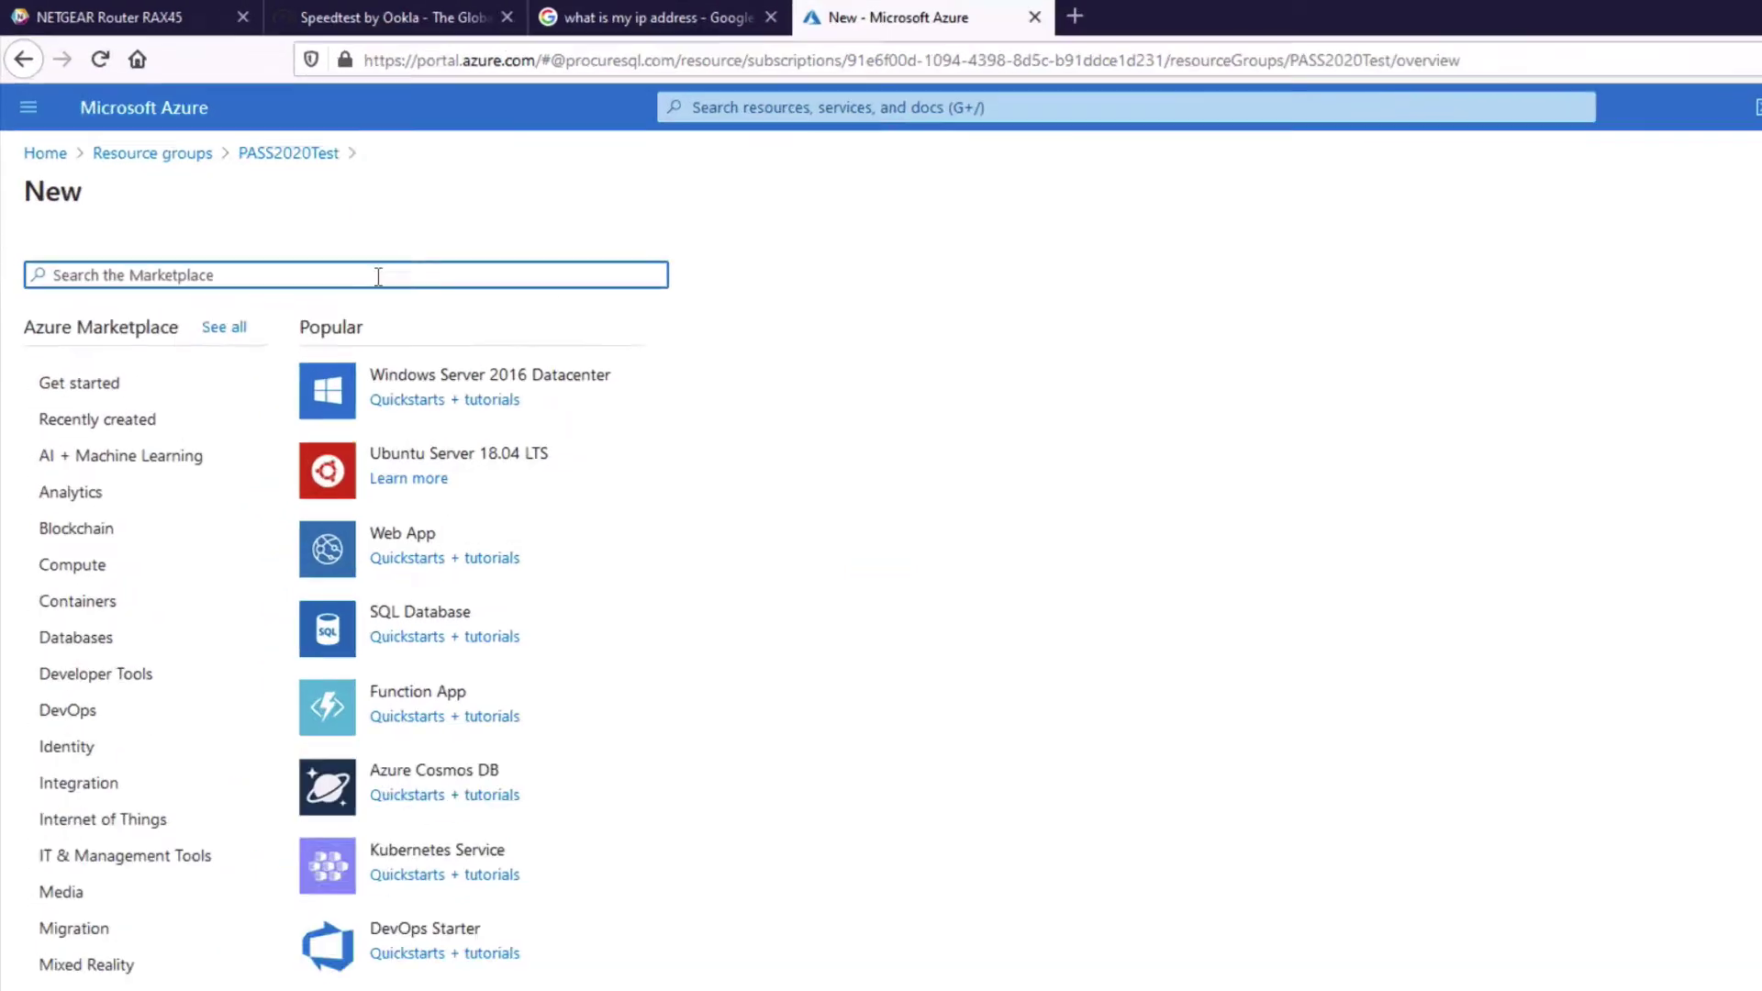
text(Network)
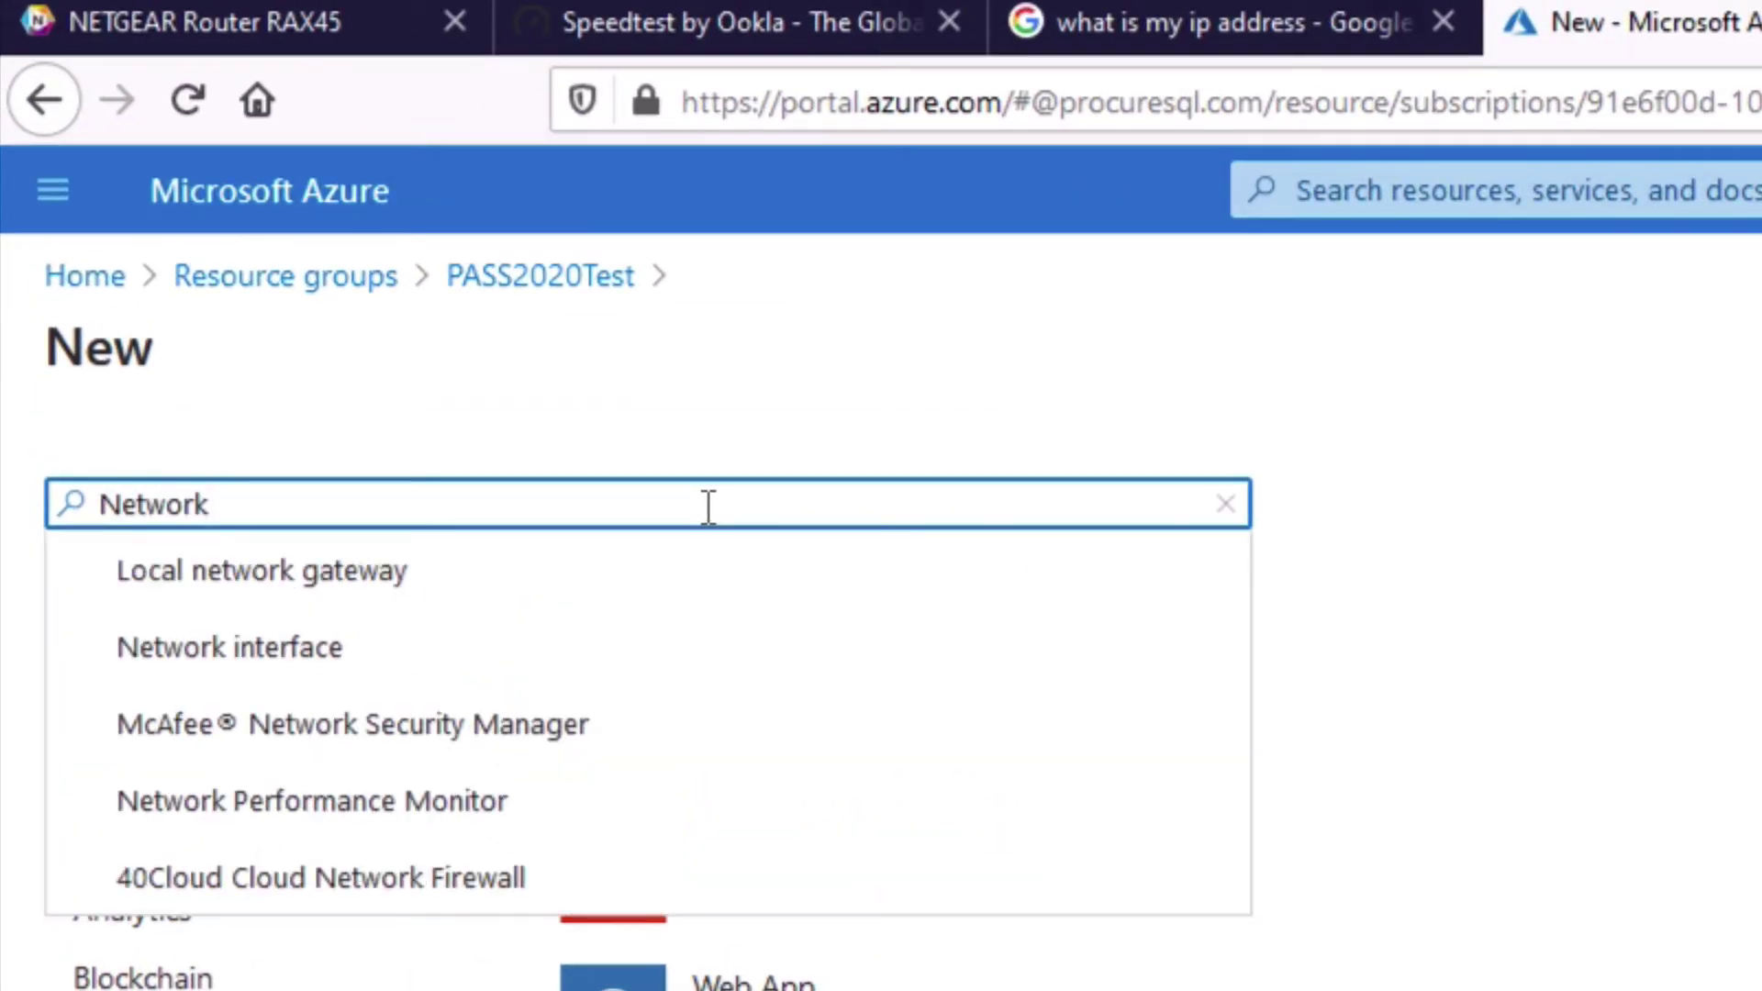
text( Gatew)
click(422, 570)
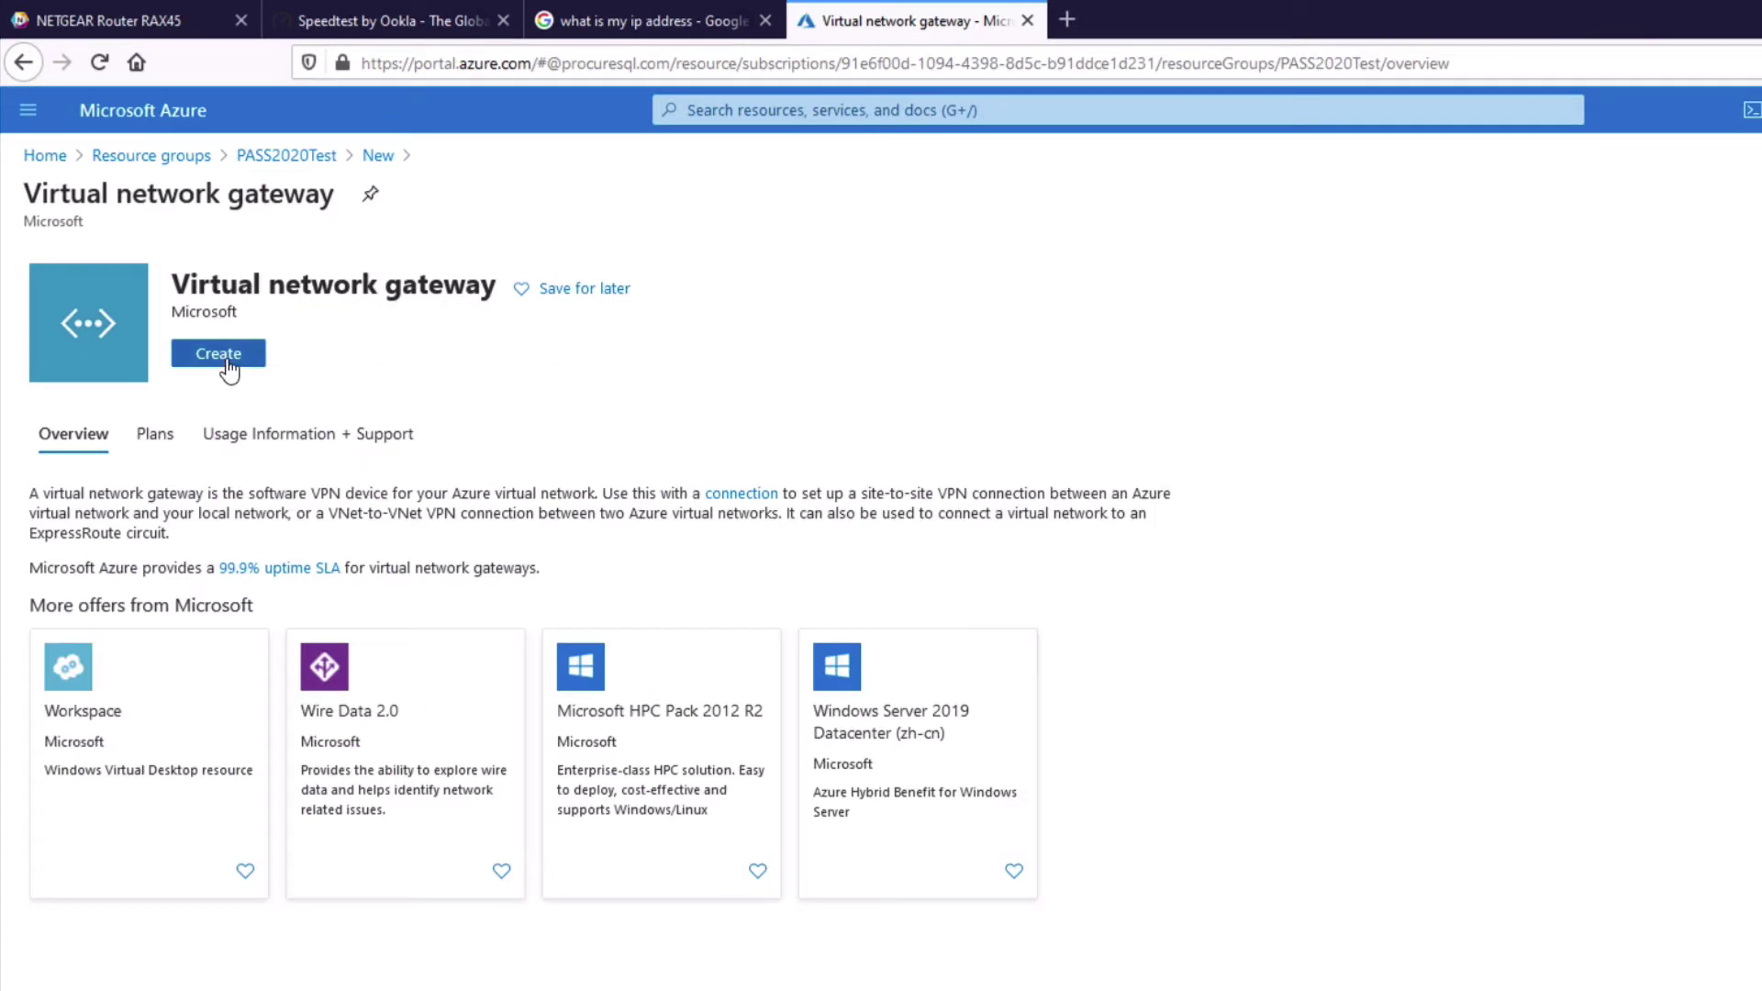
click(229, 366)
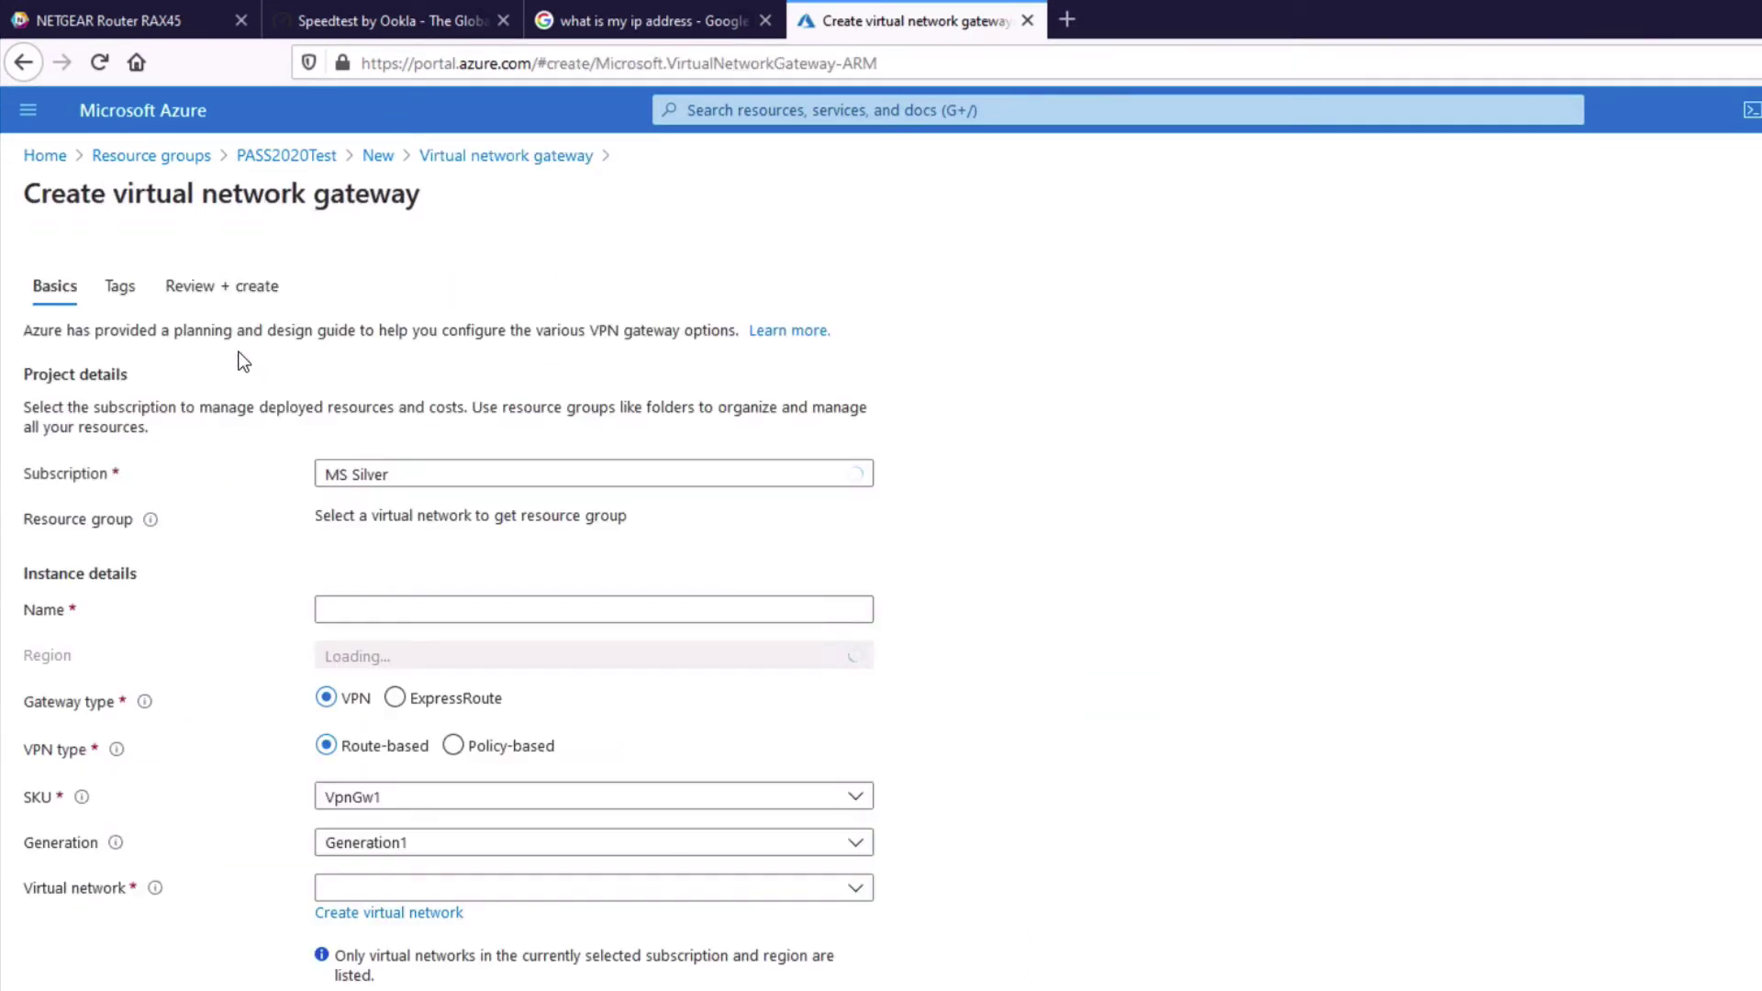
Name the gateway VNet1GW, set region South Central US, and attach it to VNet1
click(420, 608)
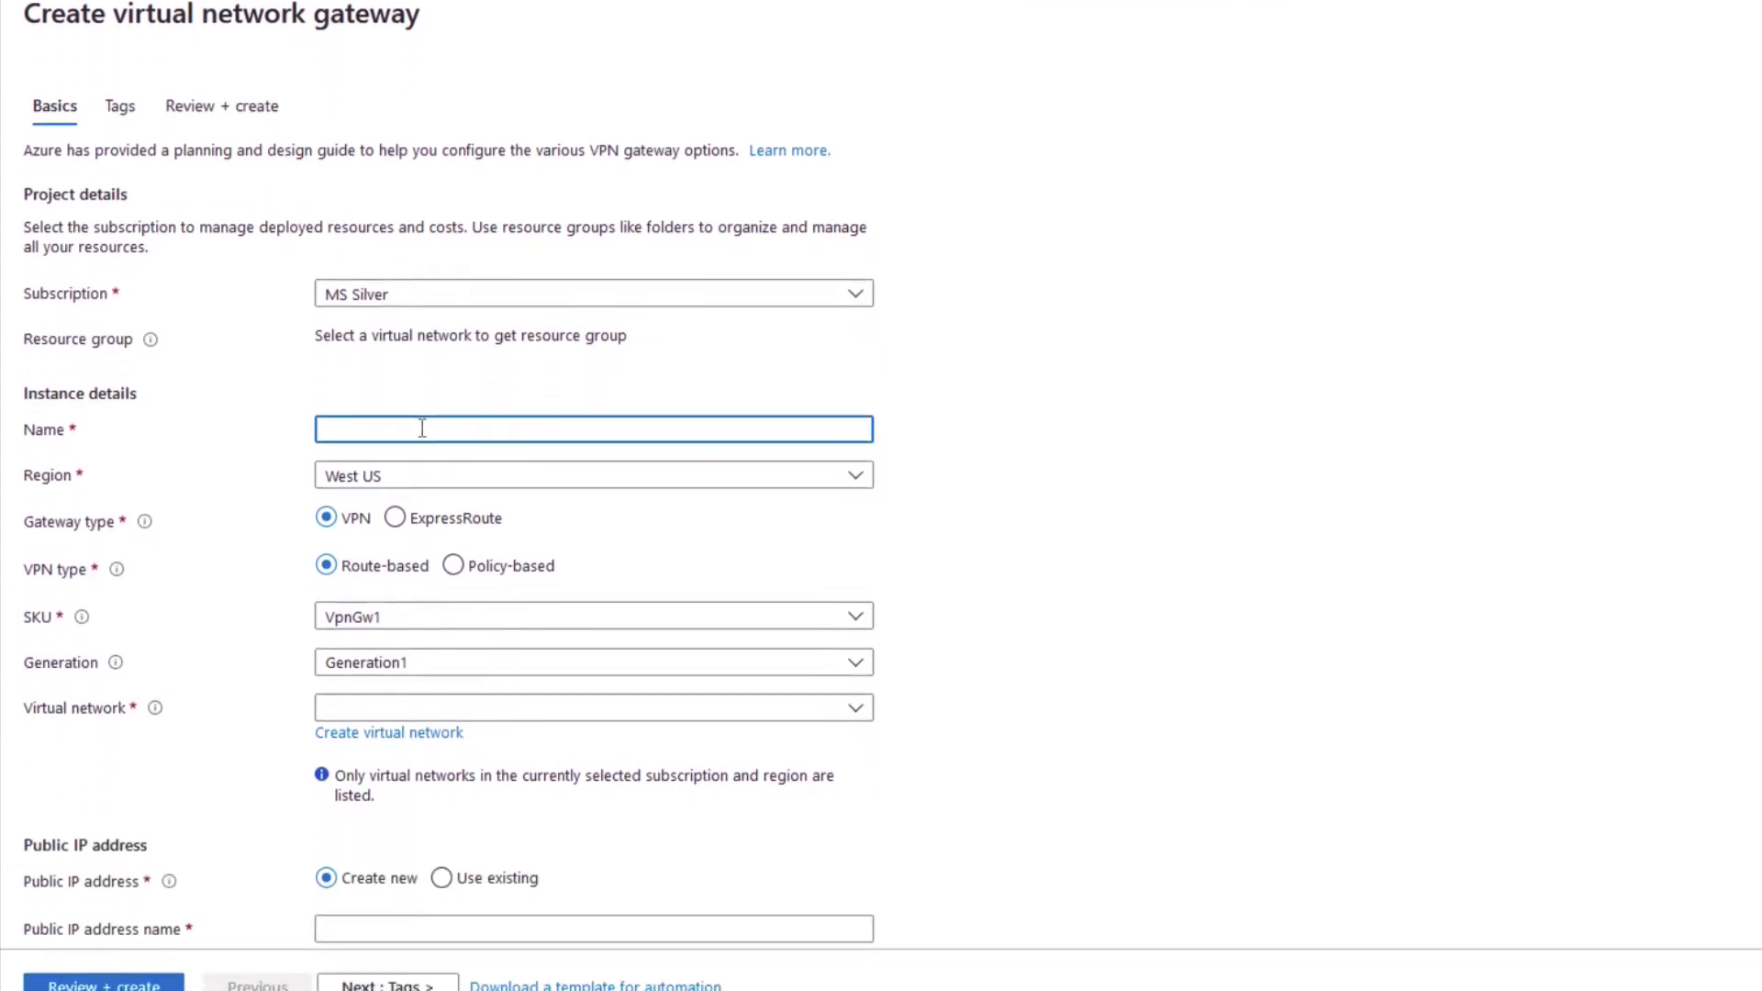
text(VNet1GW)
click(462, 479)
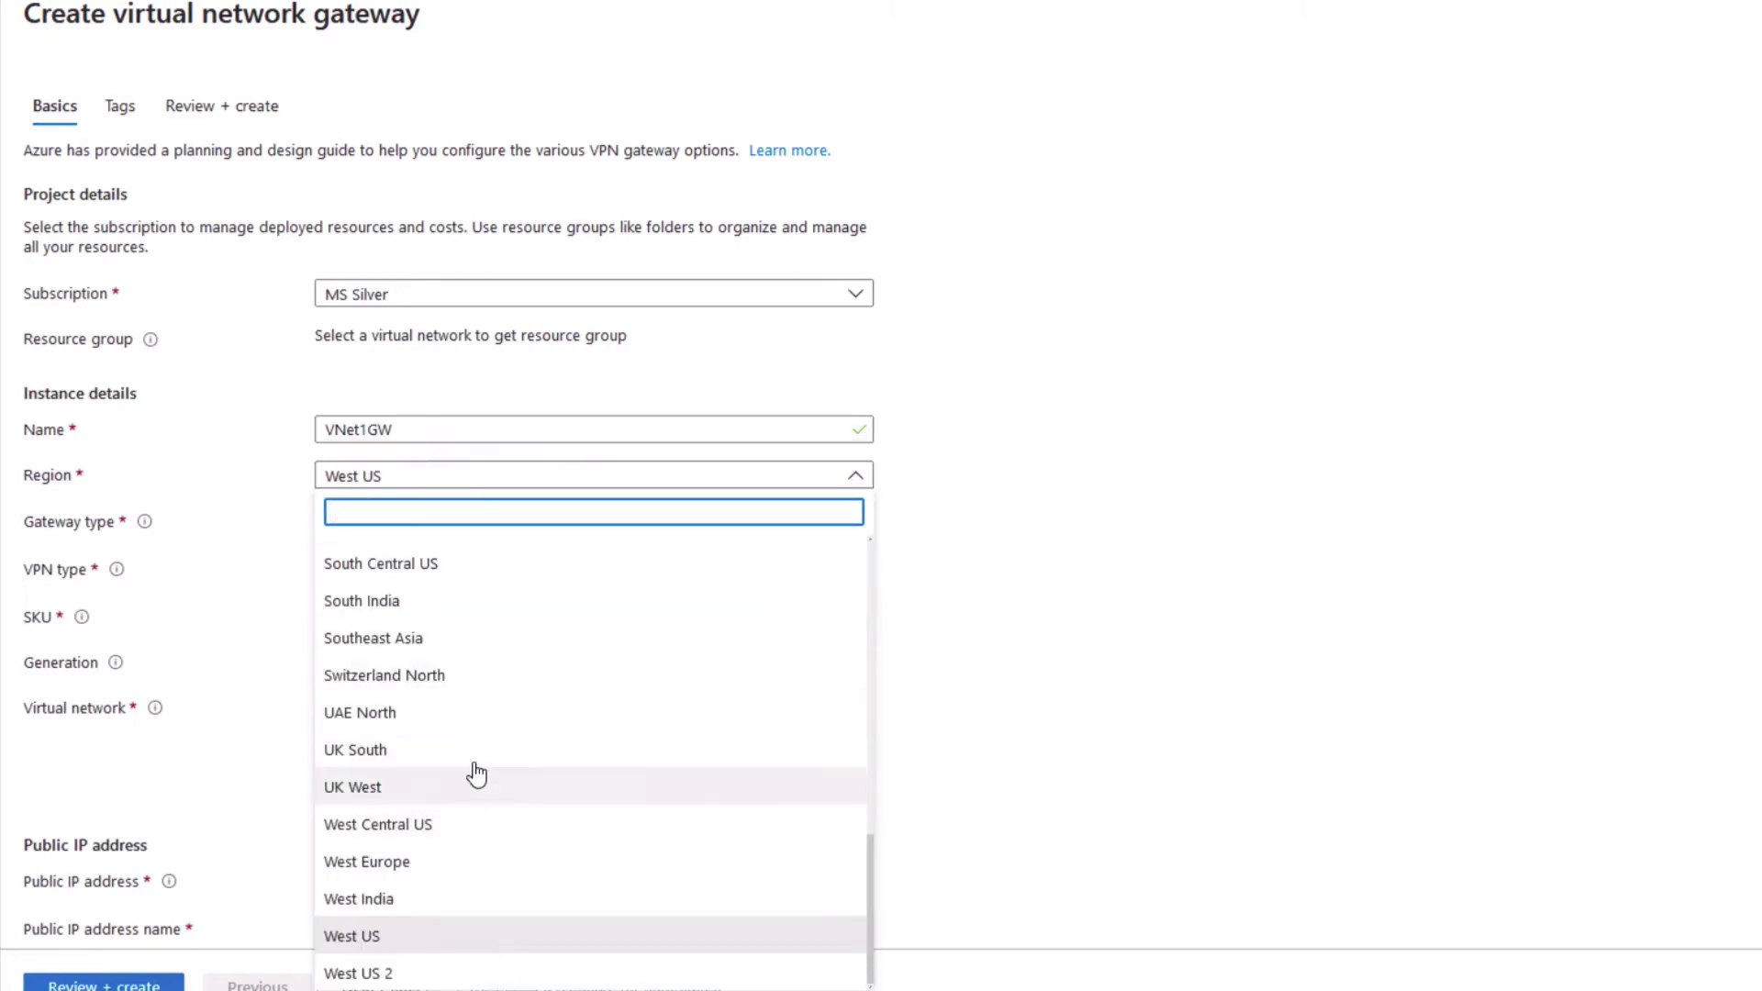
click(365, 559)
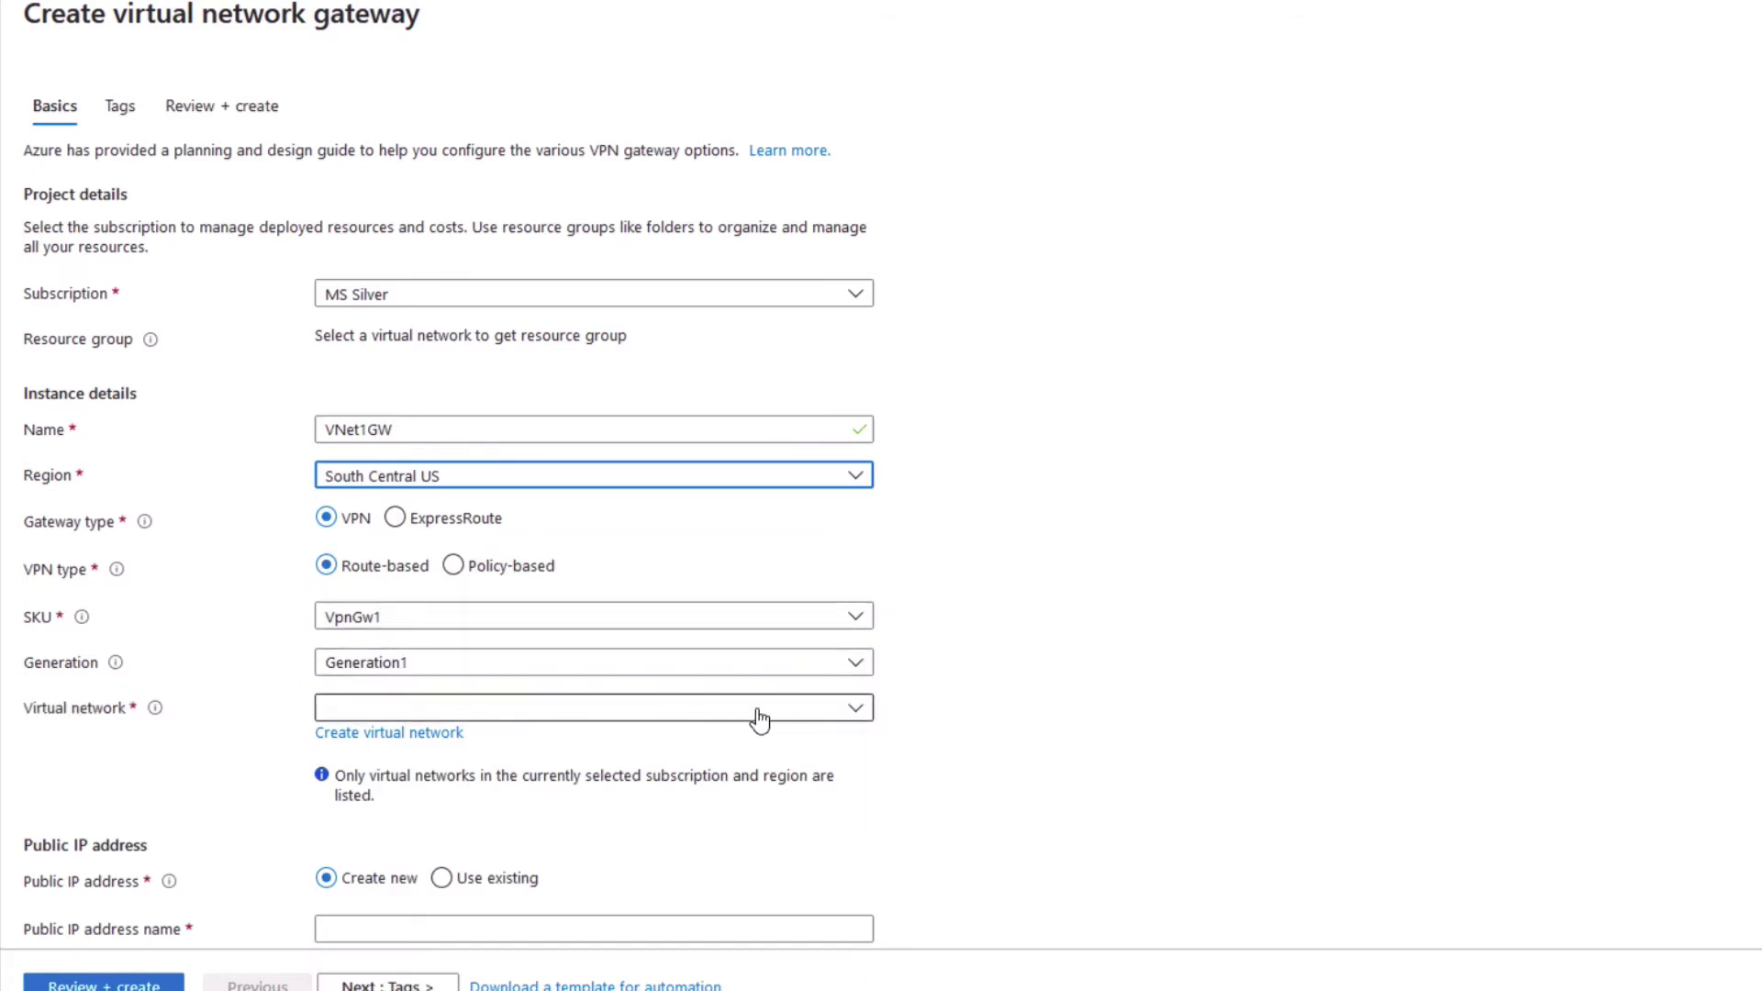
click(857, 712)
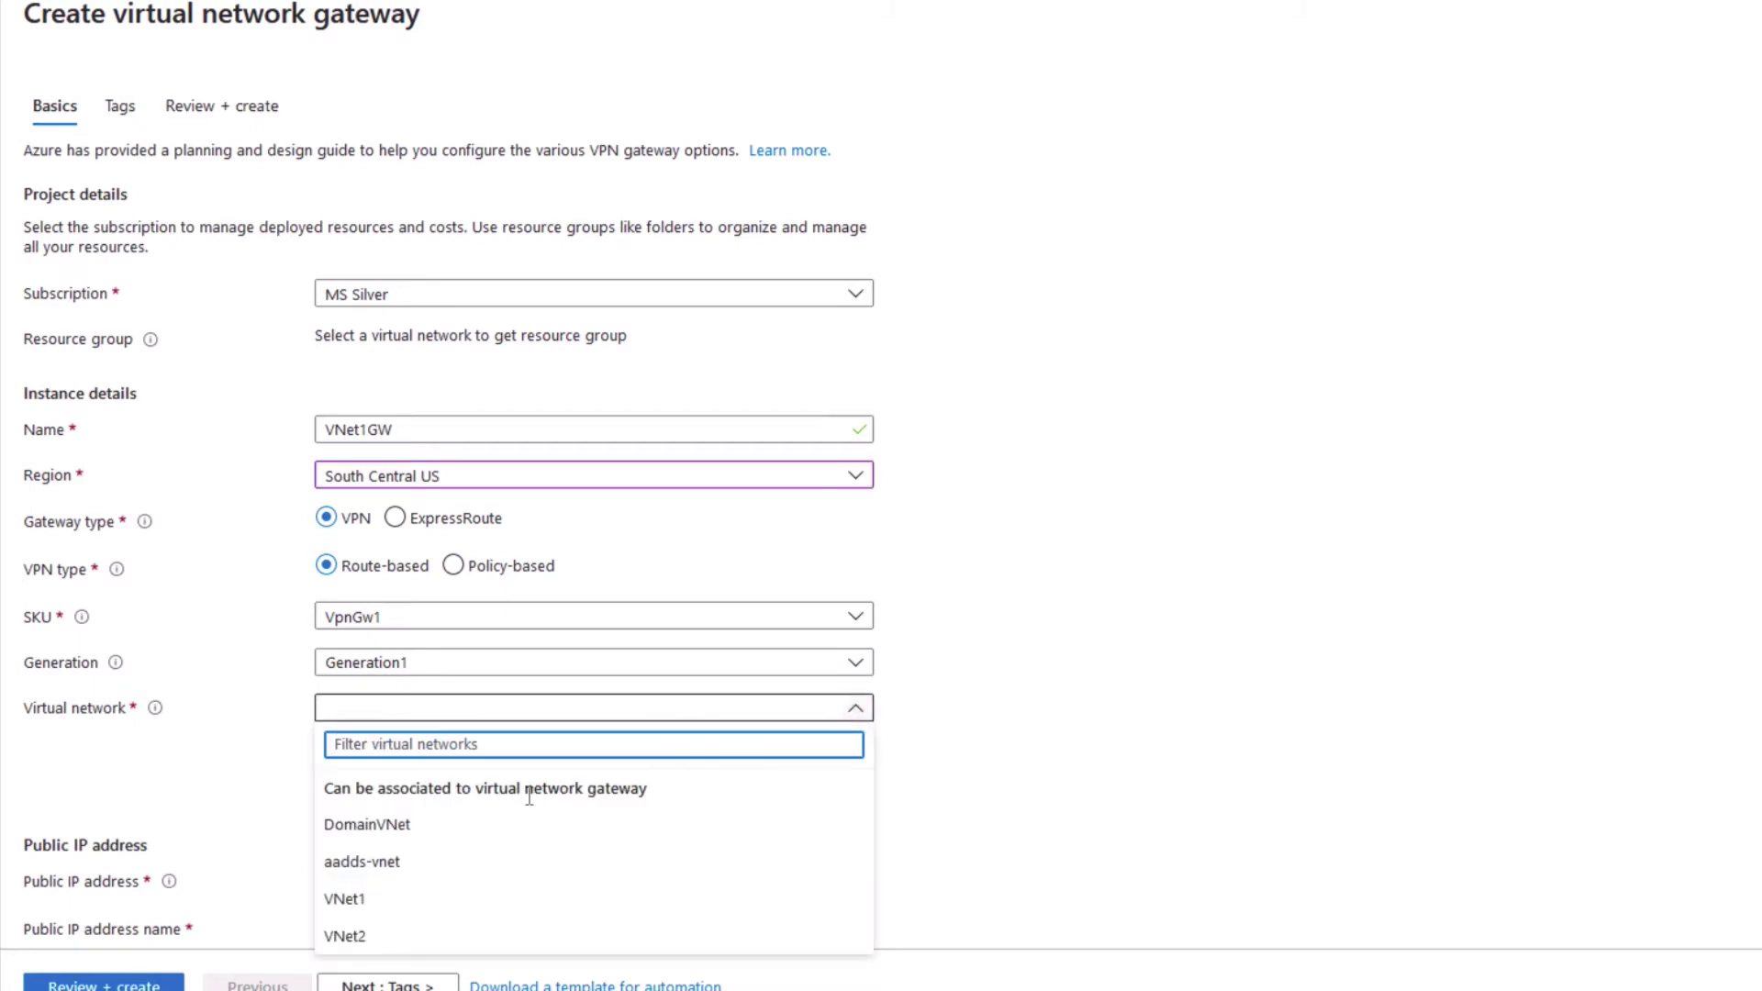
click(349, 899)
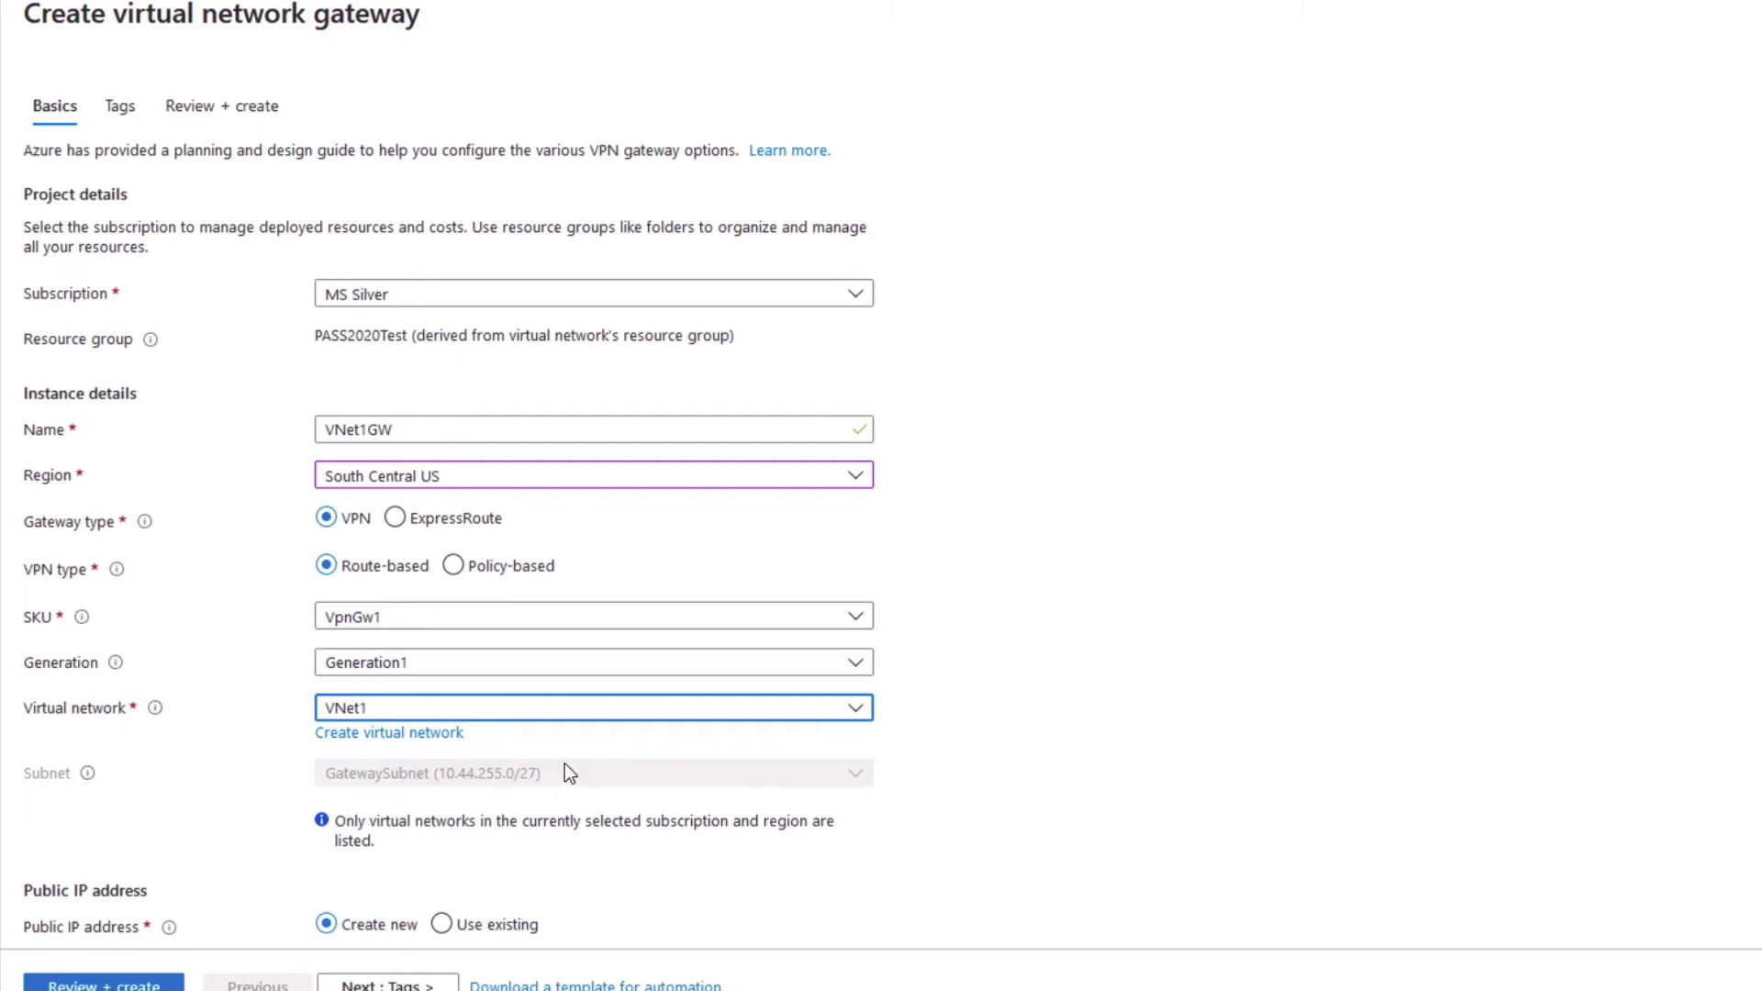
Name the new public IP VNet1GWpip and run Review + create validation
scroll(577, 756, down, 3)
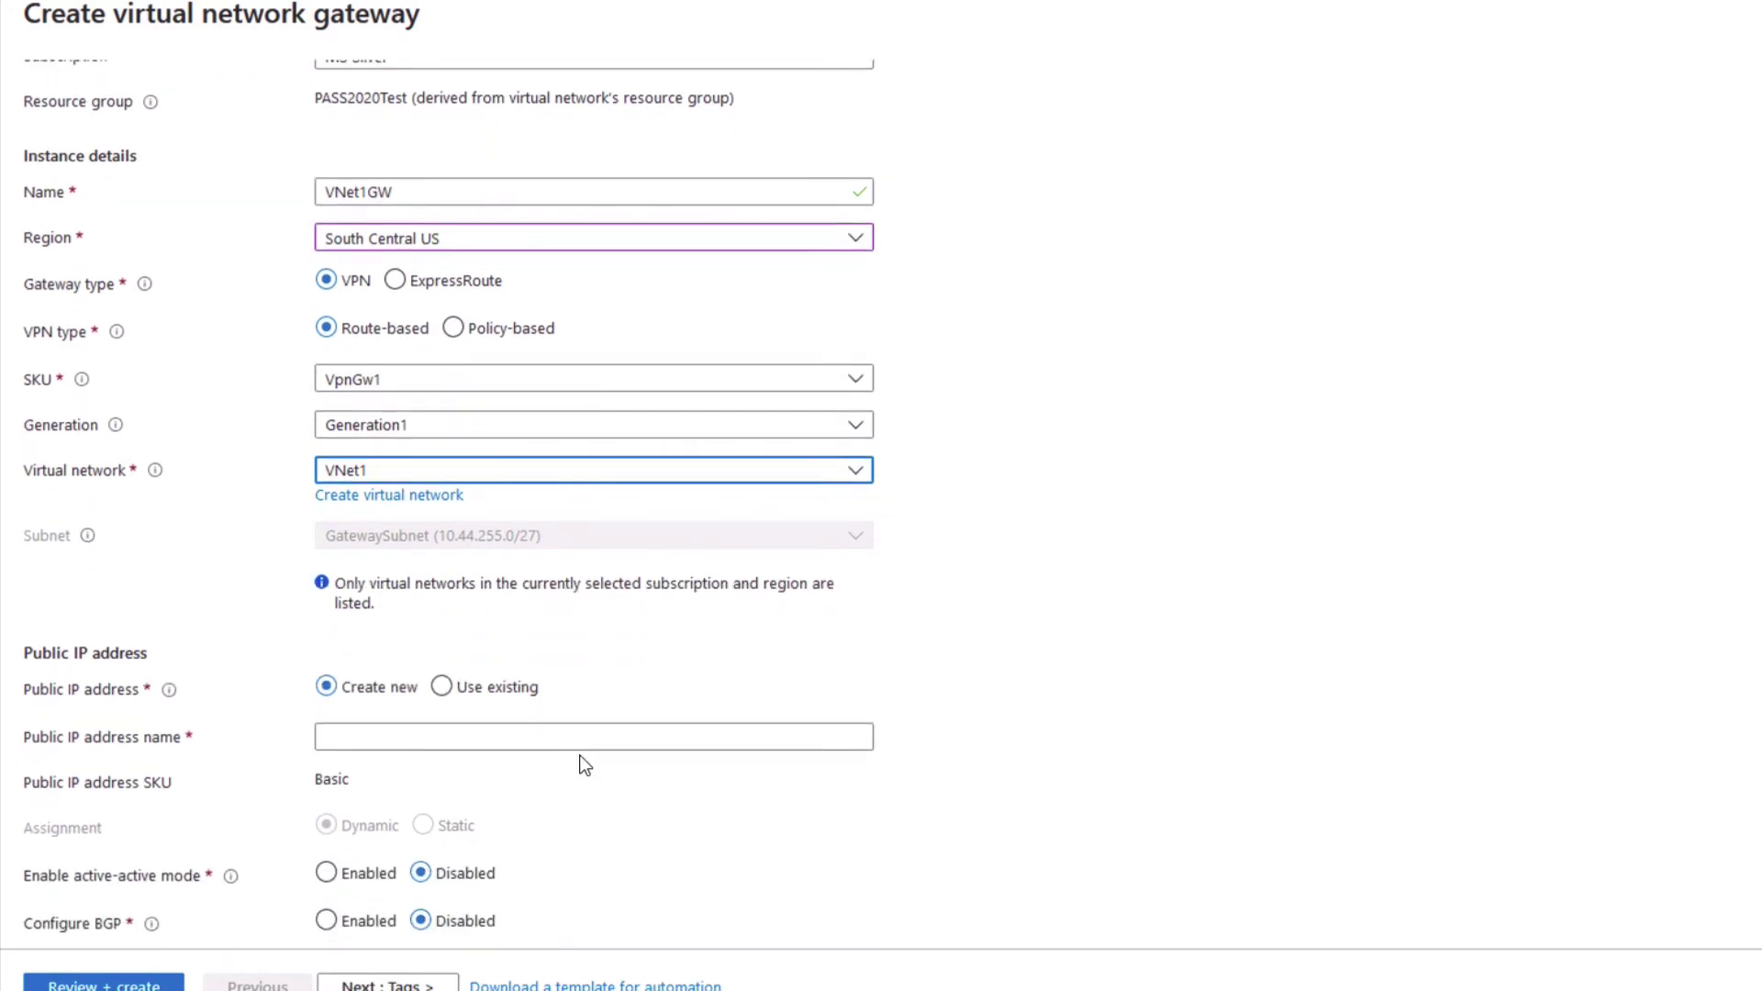
scroll(584, 764, down, 1)
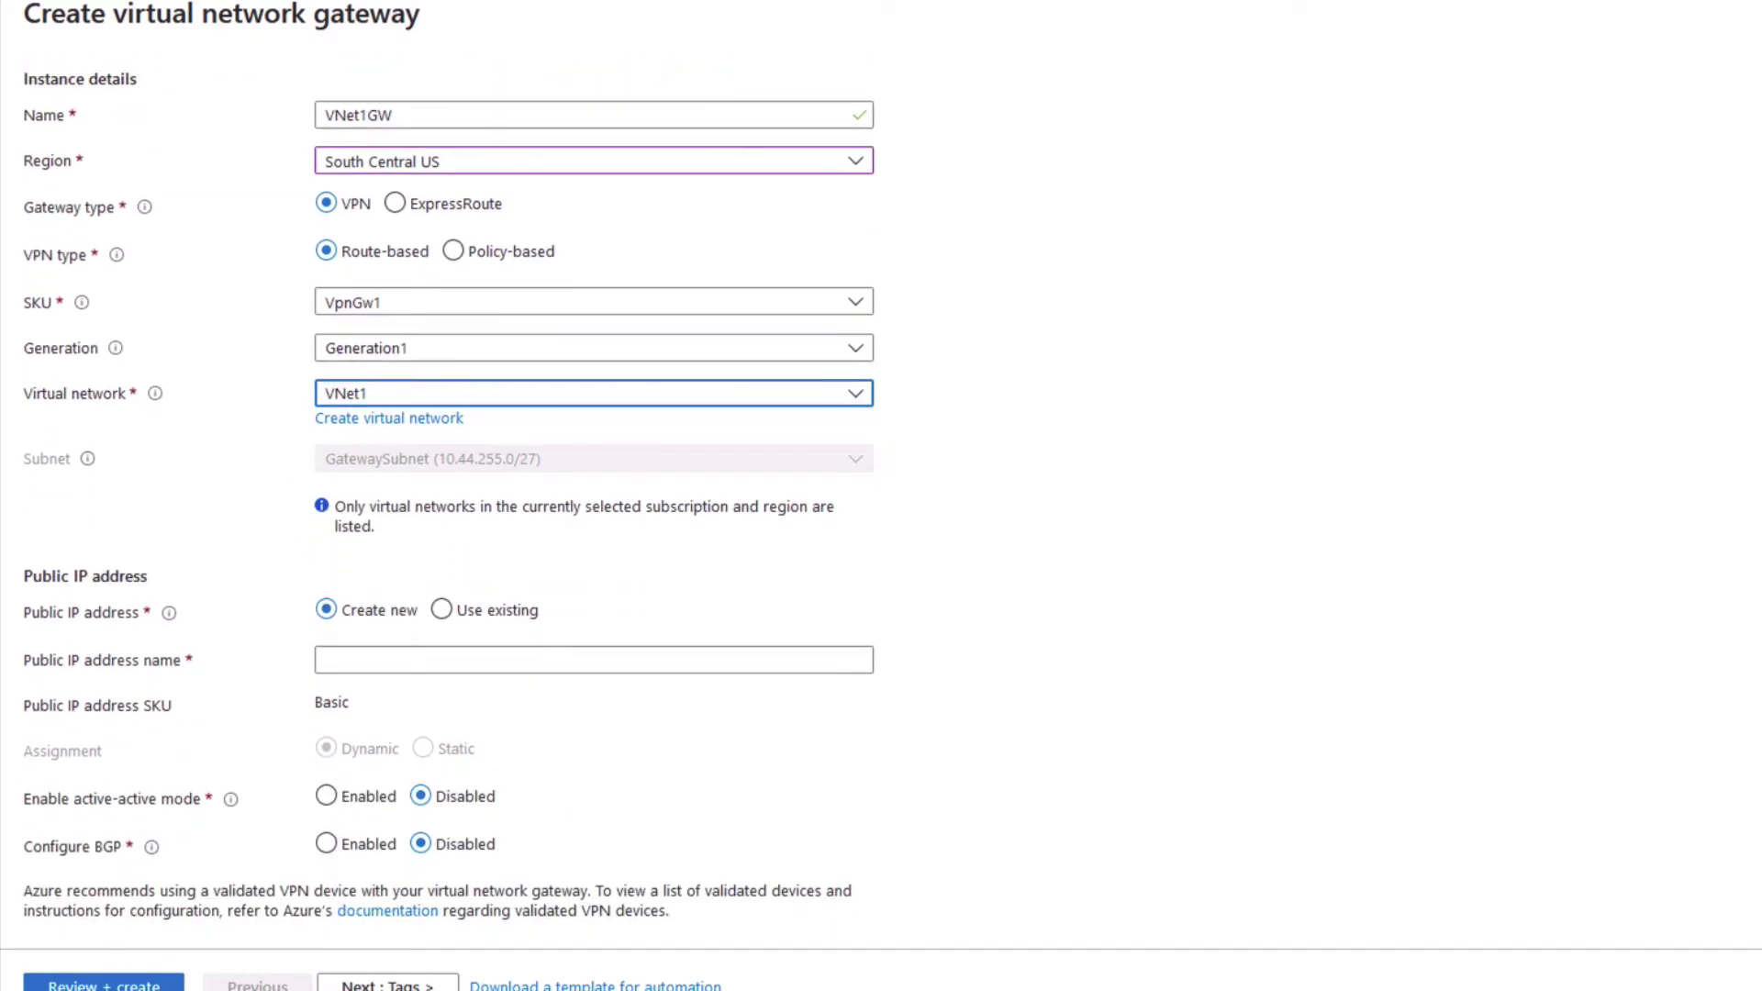
click(422, 659)
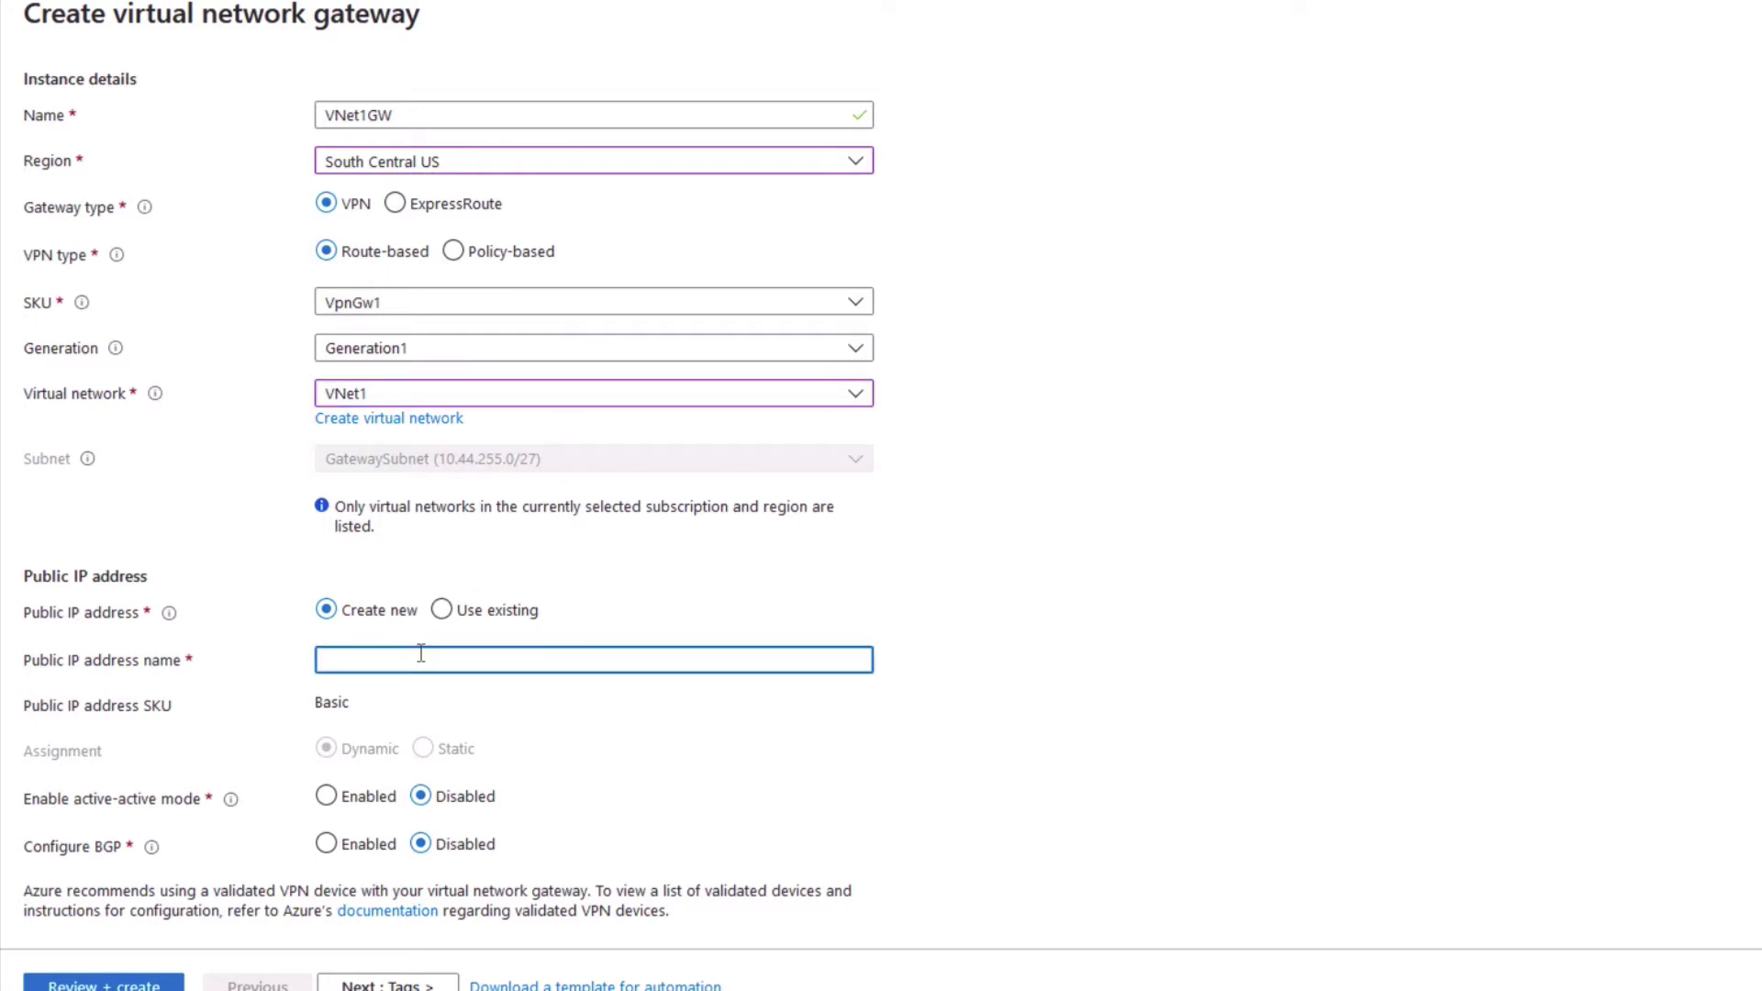
mouse_move(174, 626)
text(VNet1GWpip)
click(134, 985)
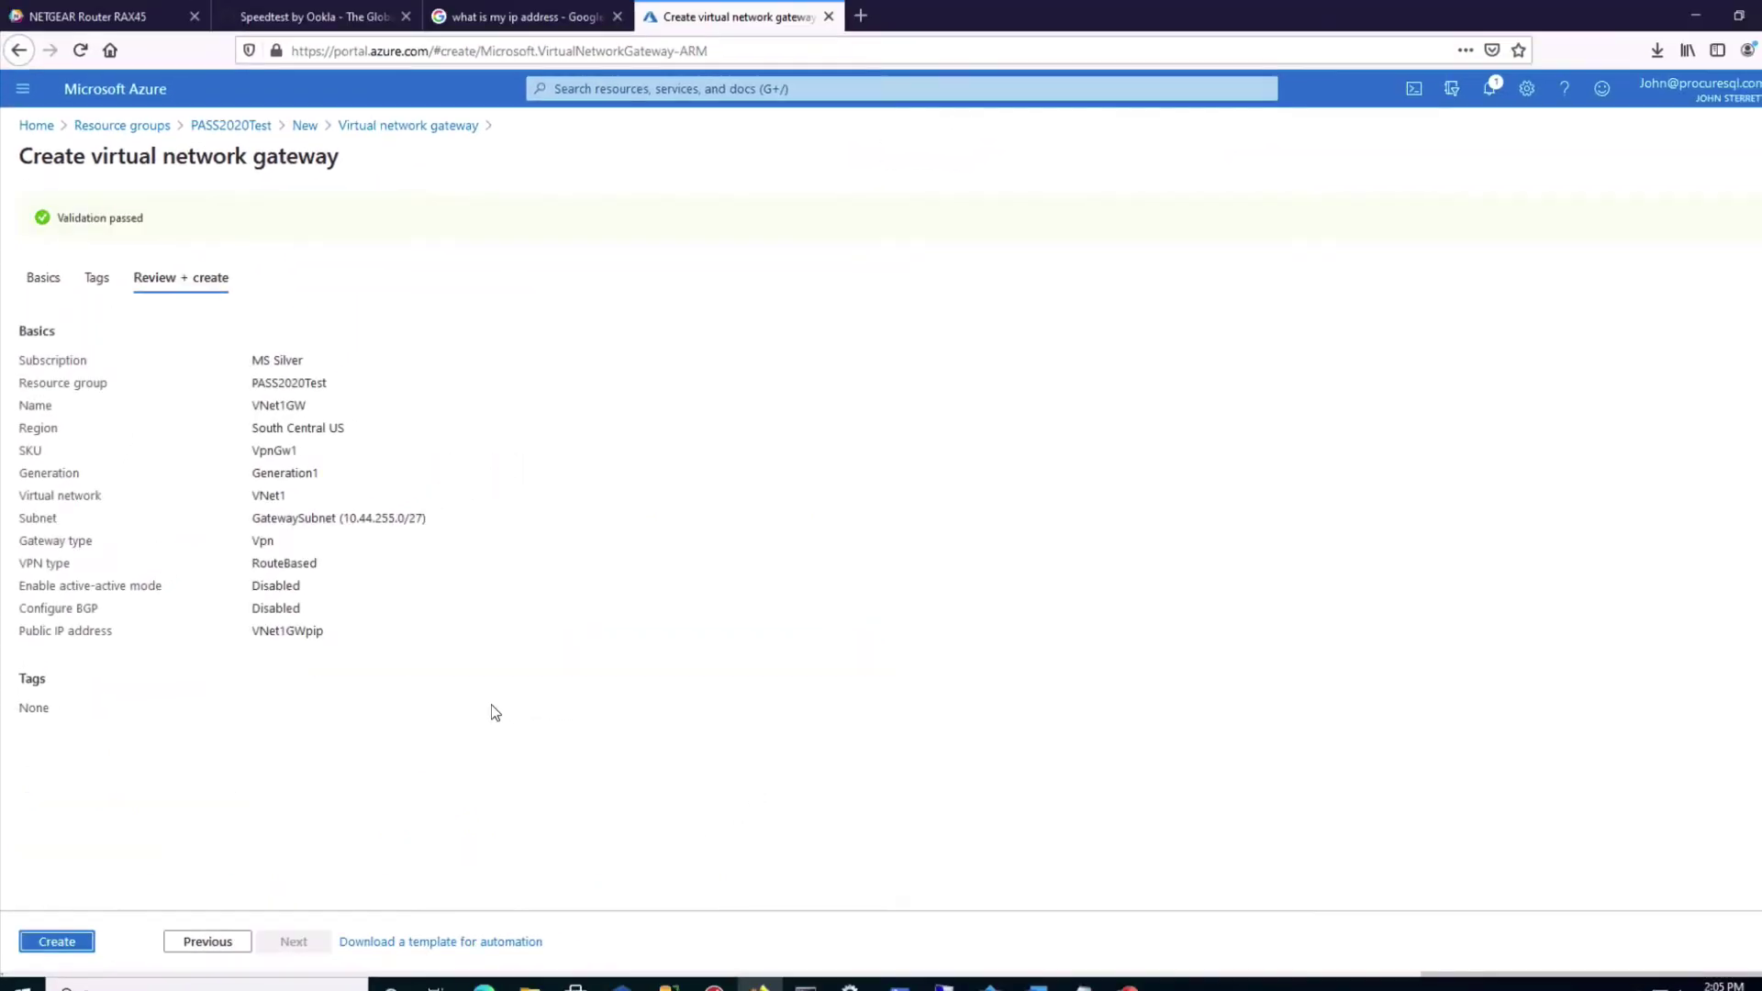
Deploy the VNet1GW gateway and open its overview page
click(59, 945)
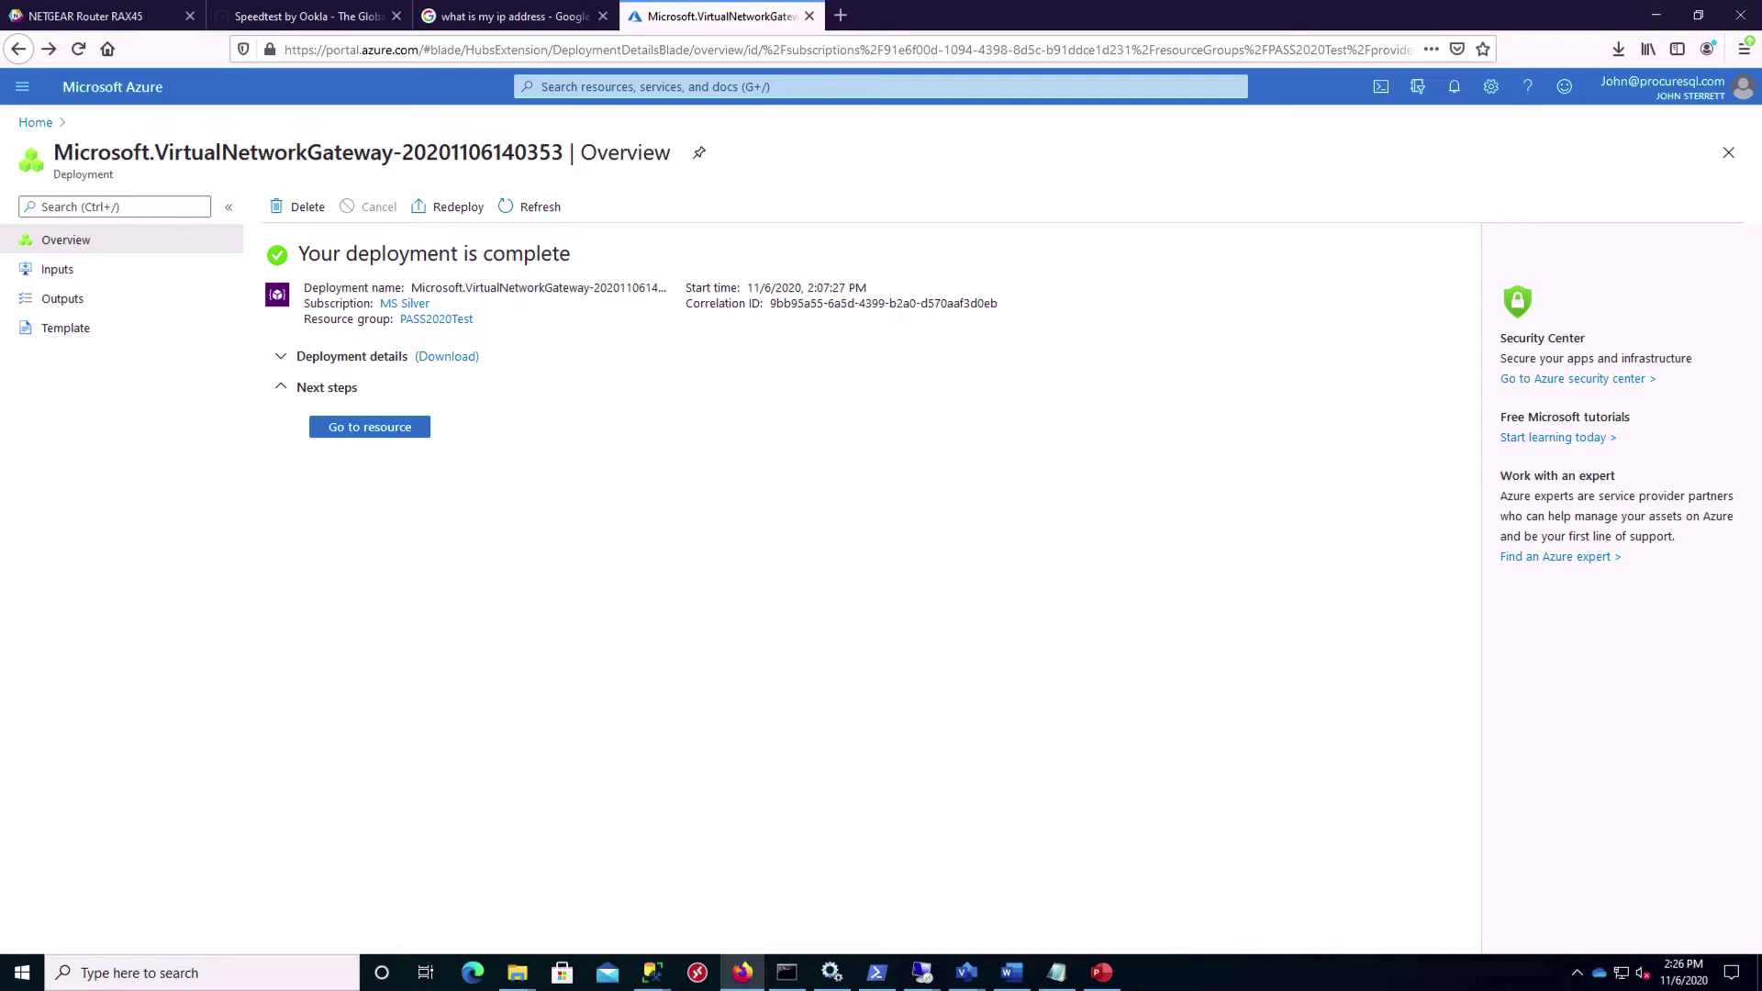
click(391, 442)
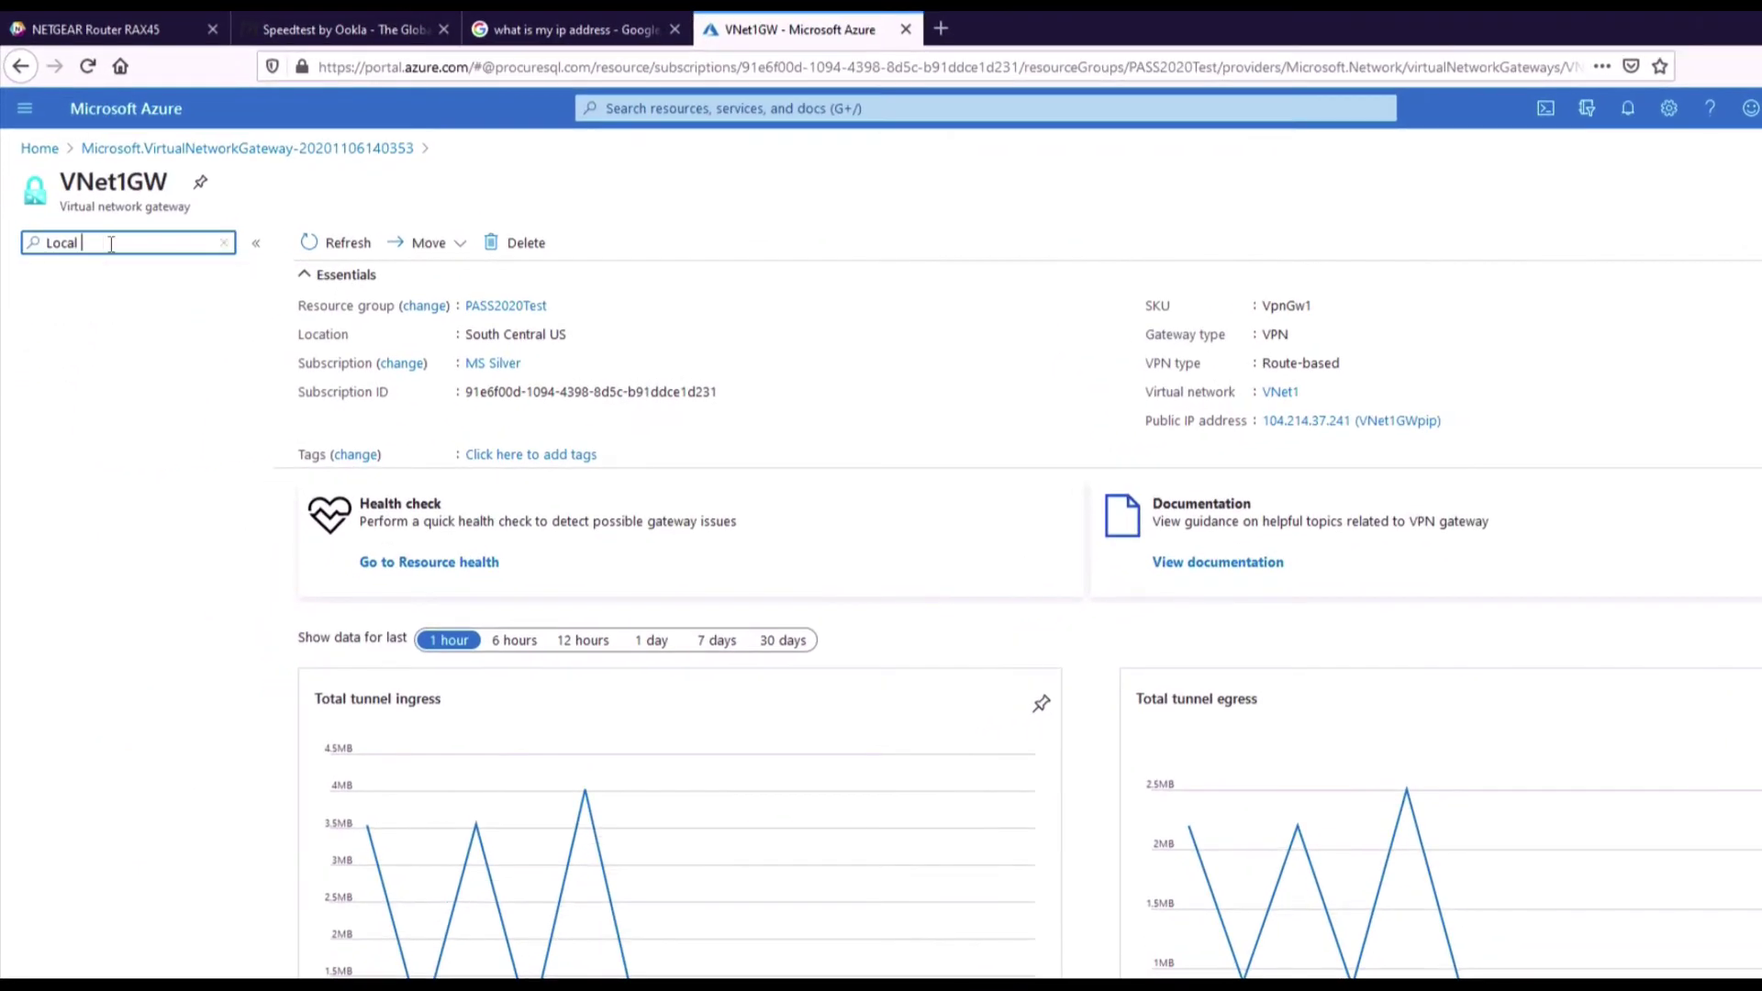
key(BackSpace)
key(BackSpace)
key(BackSpace)
key(BackSpace)
key(BackSpace)
key(BackSpace)
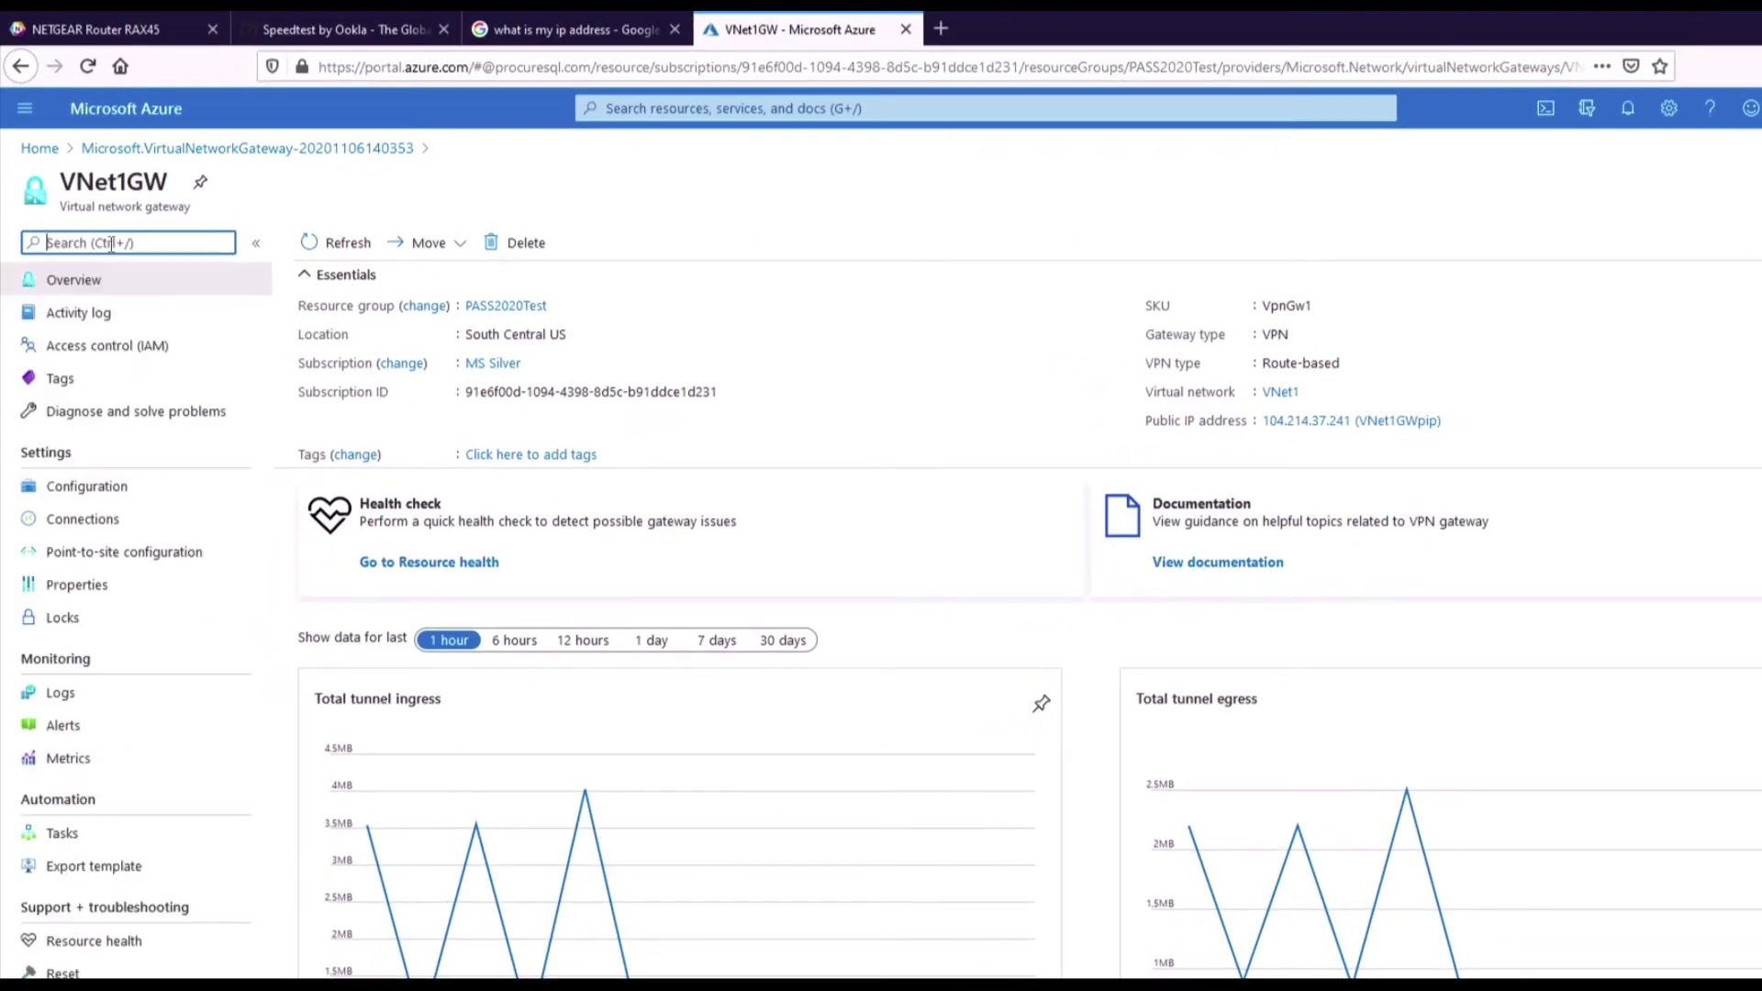
click(660, 191)
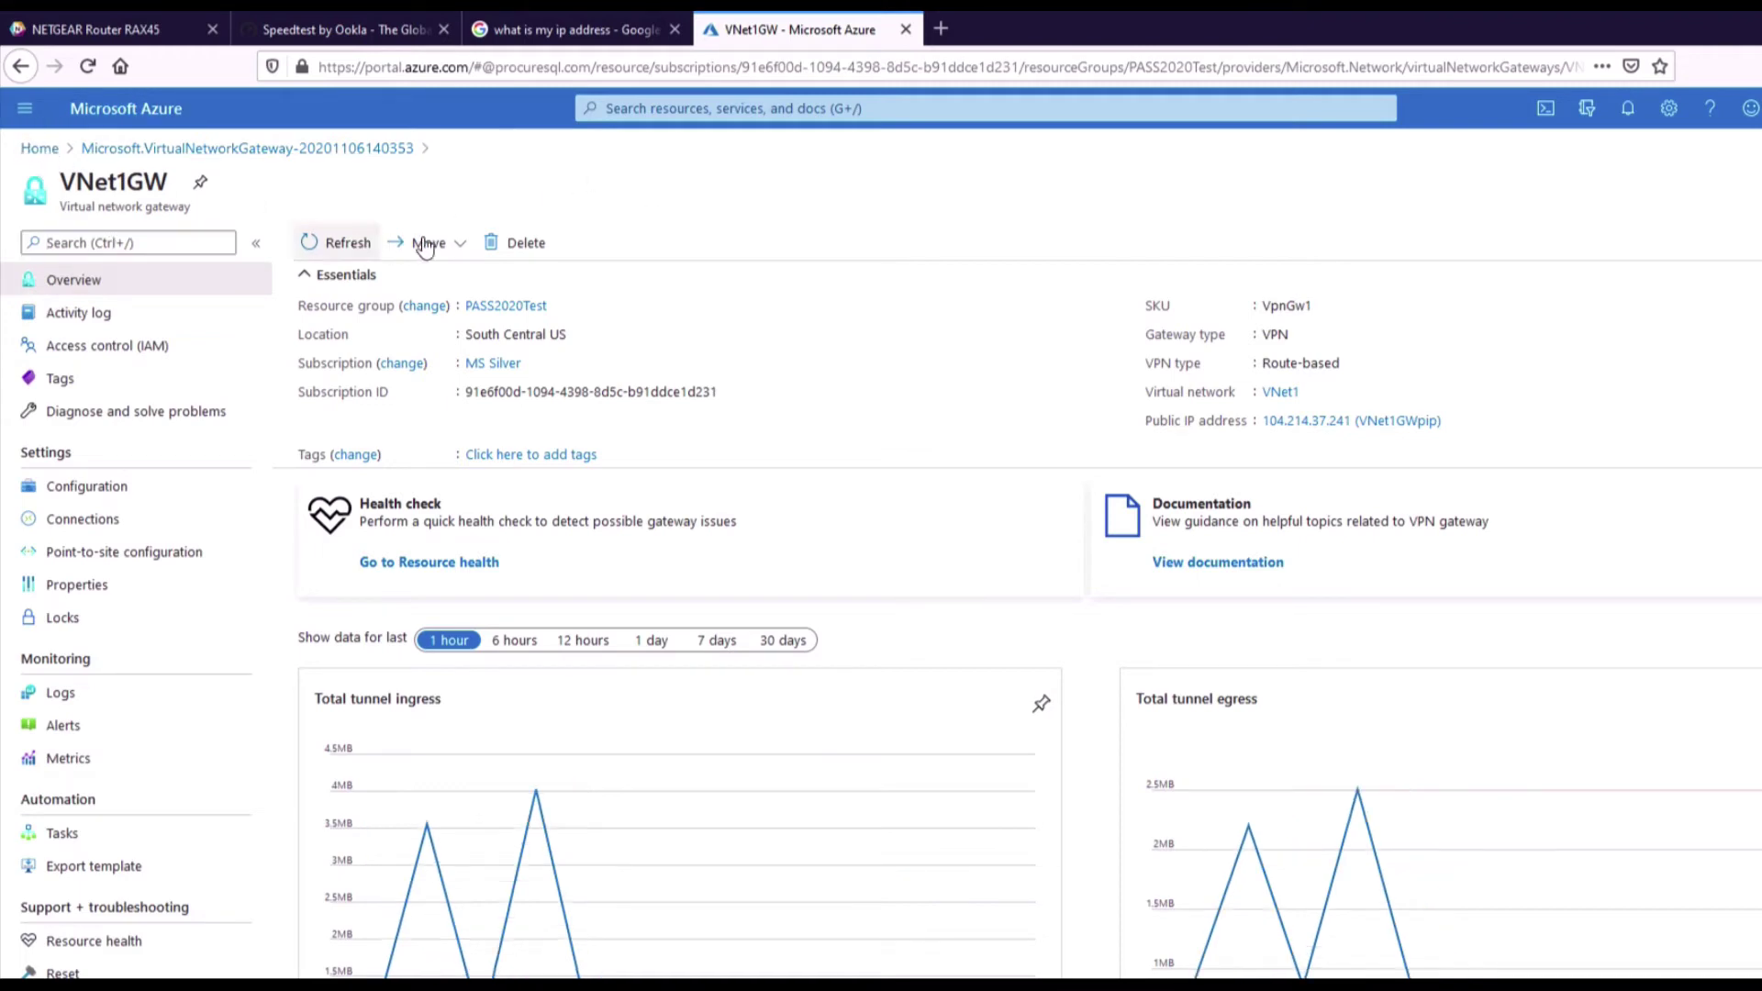
From Home, find Local network gateway in the Marketplace and open its Create form
click(40, 149)
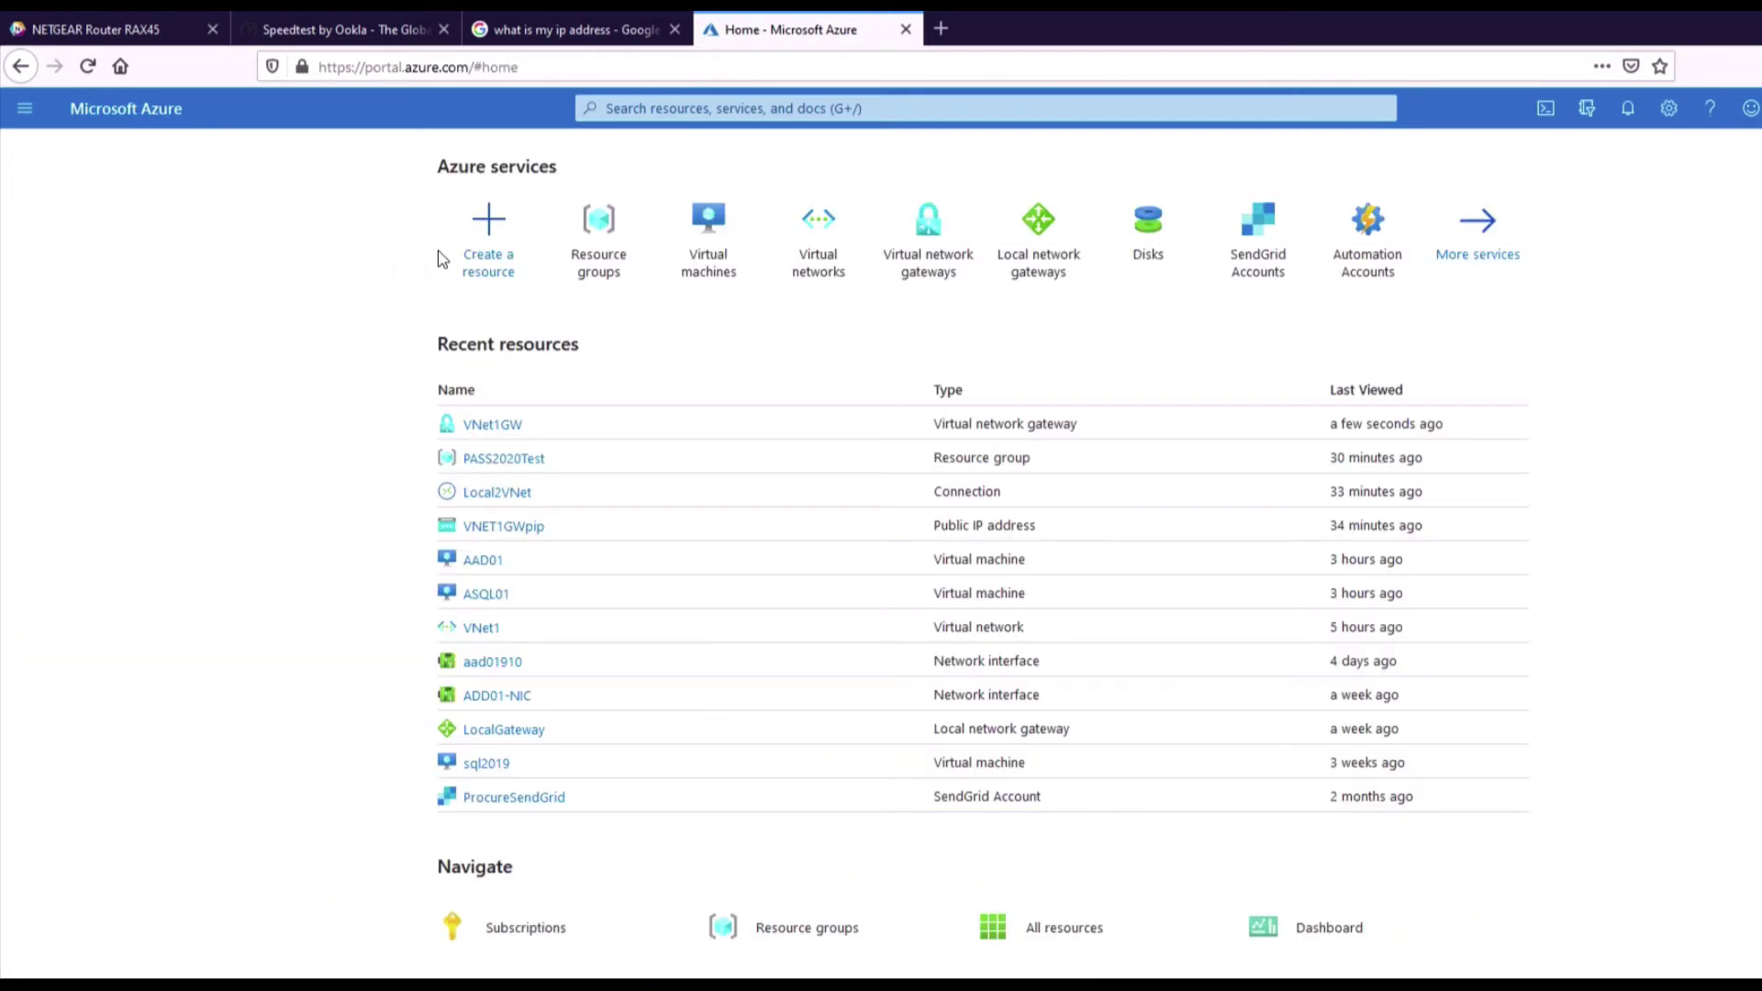
click(485, 237)
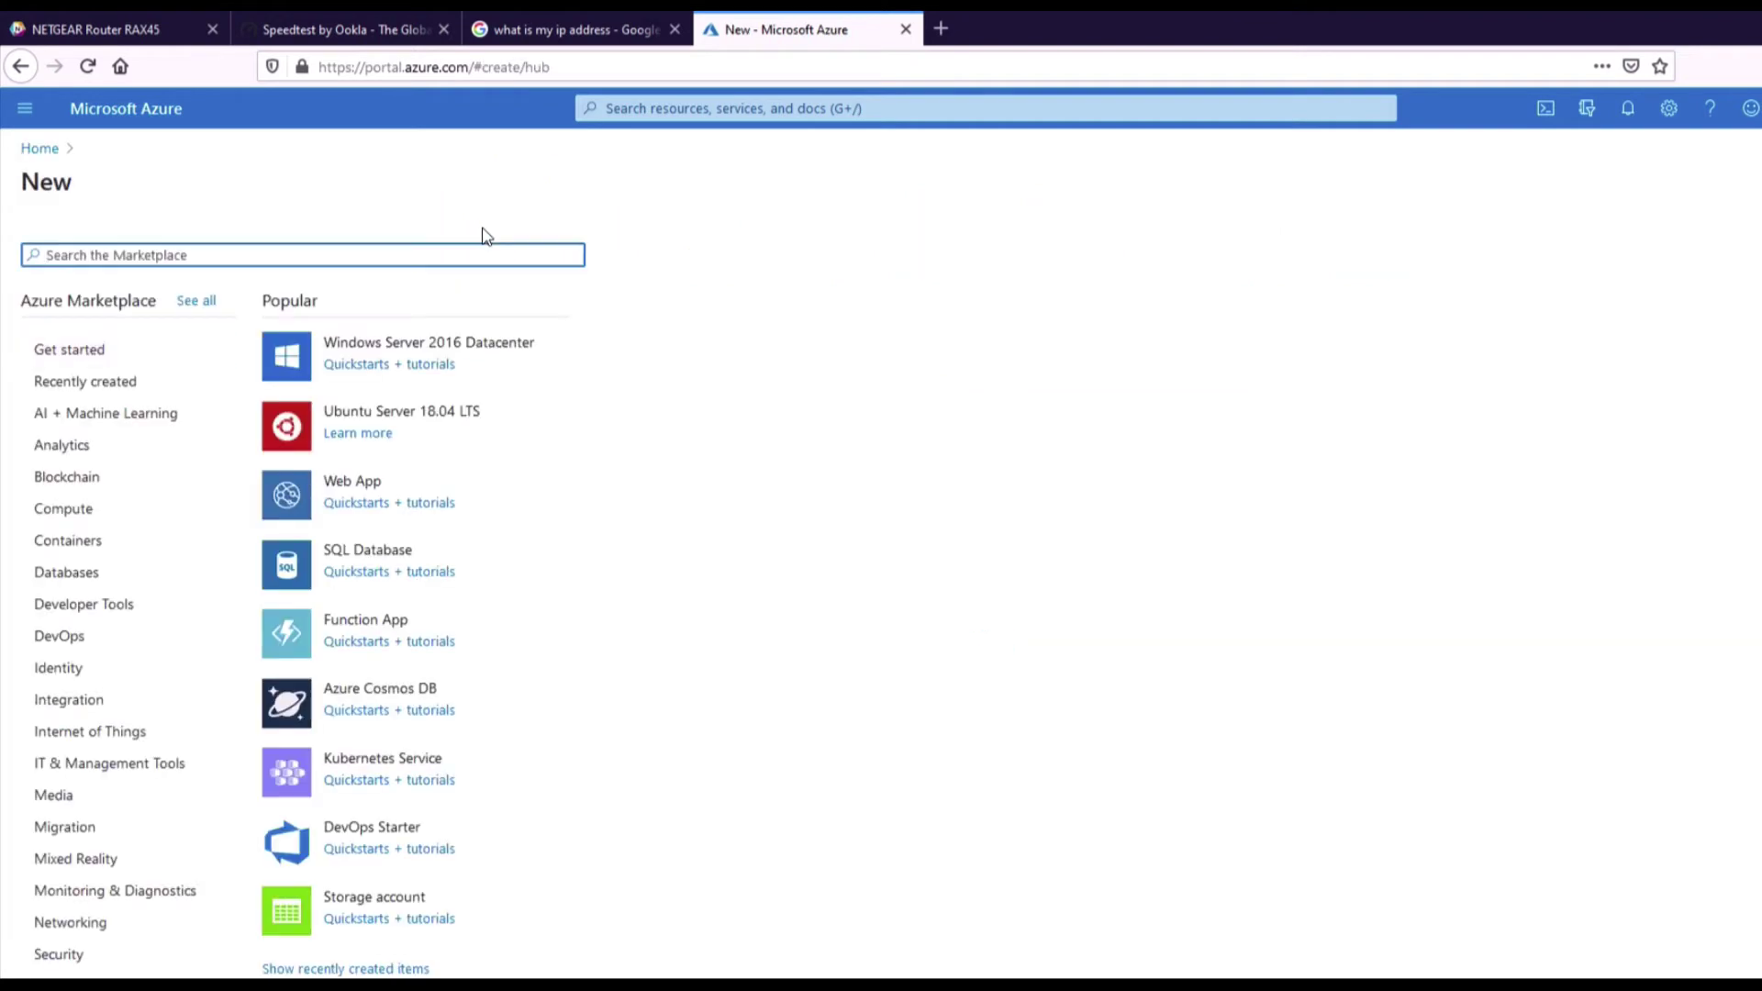
text(Lo)
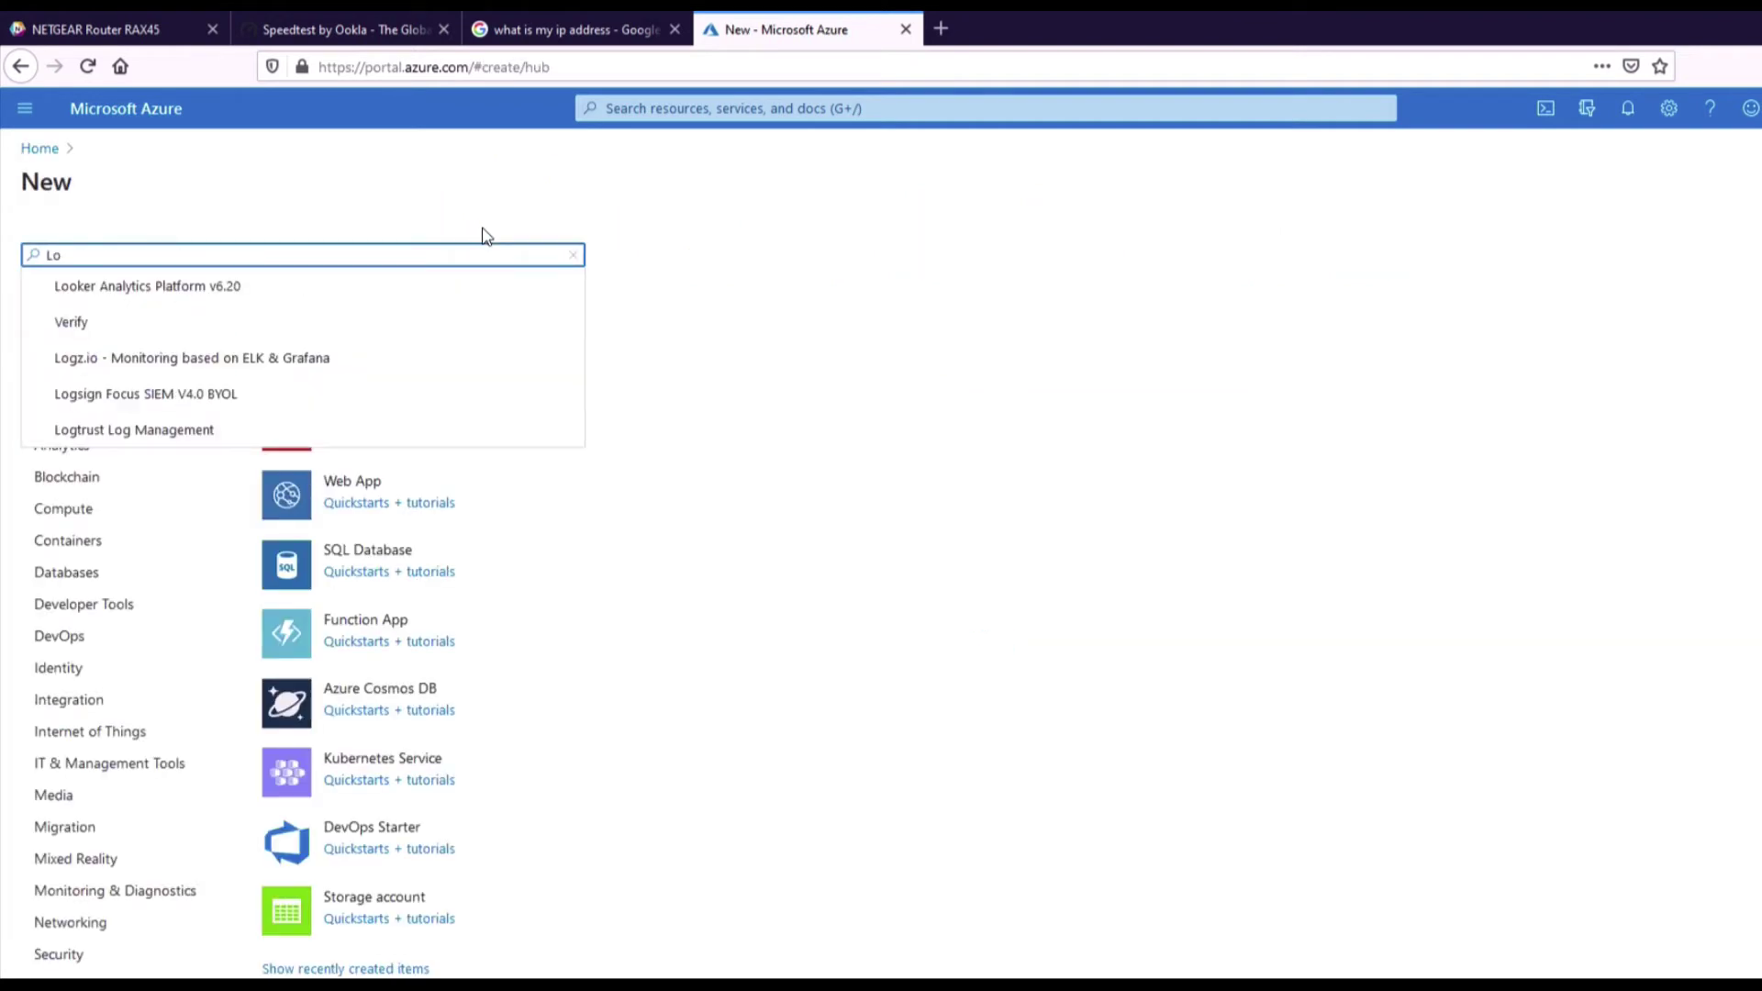
text(cal Gat)
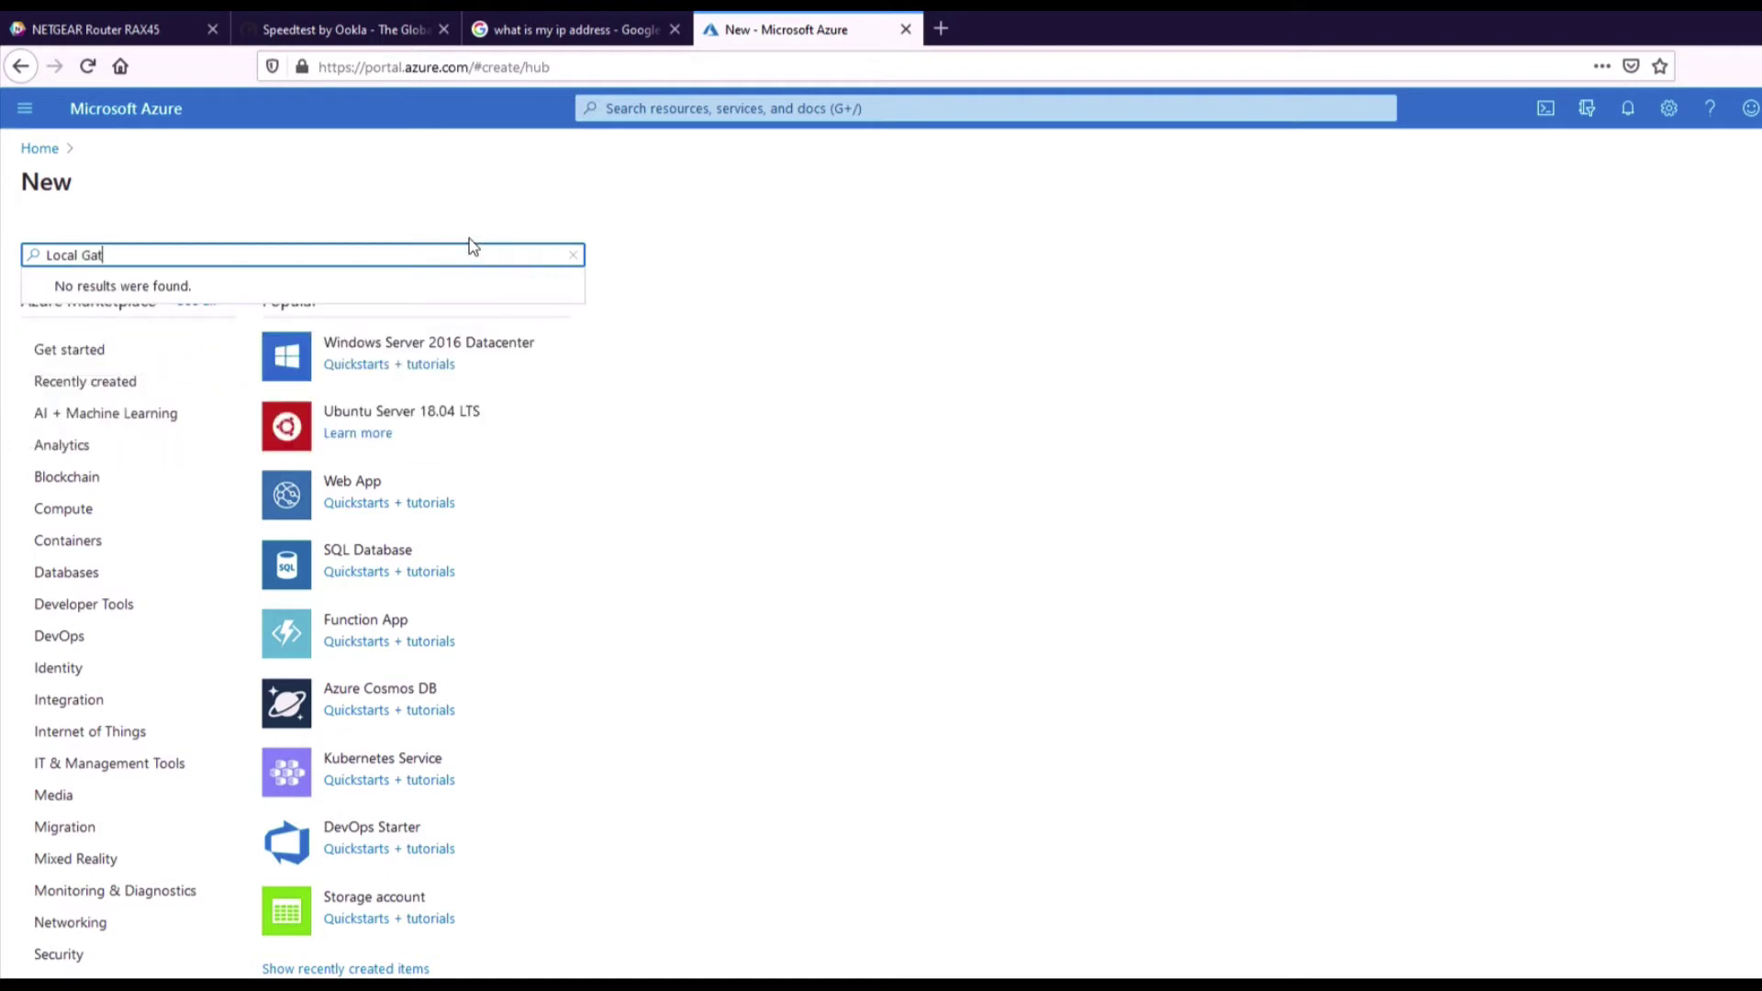
key(BackSpace)
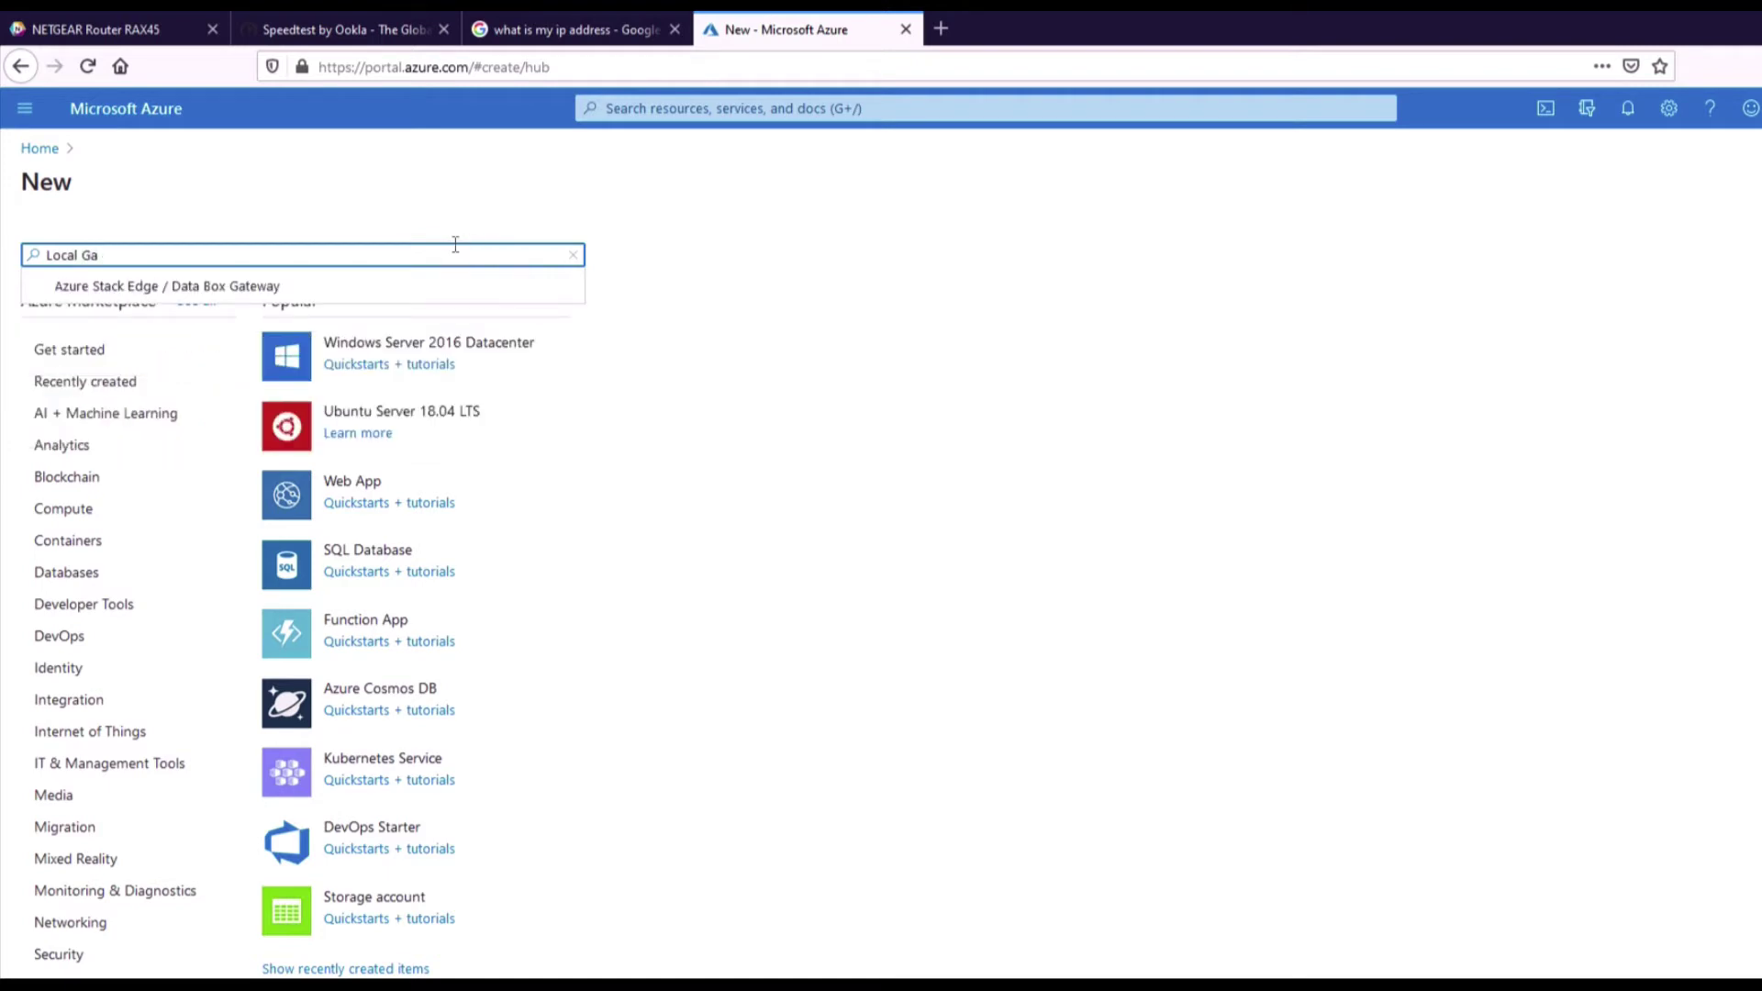
key(BackSpace)
key(BackSpace)
text(net)
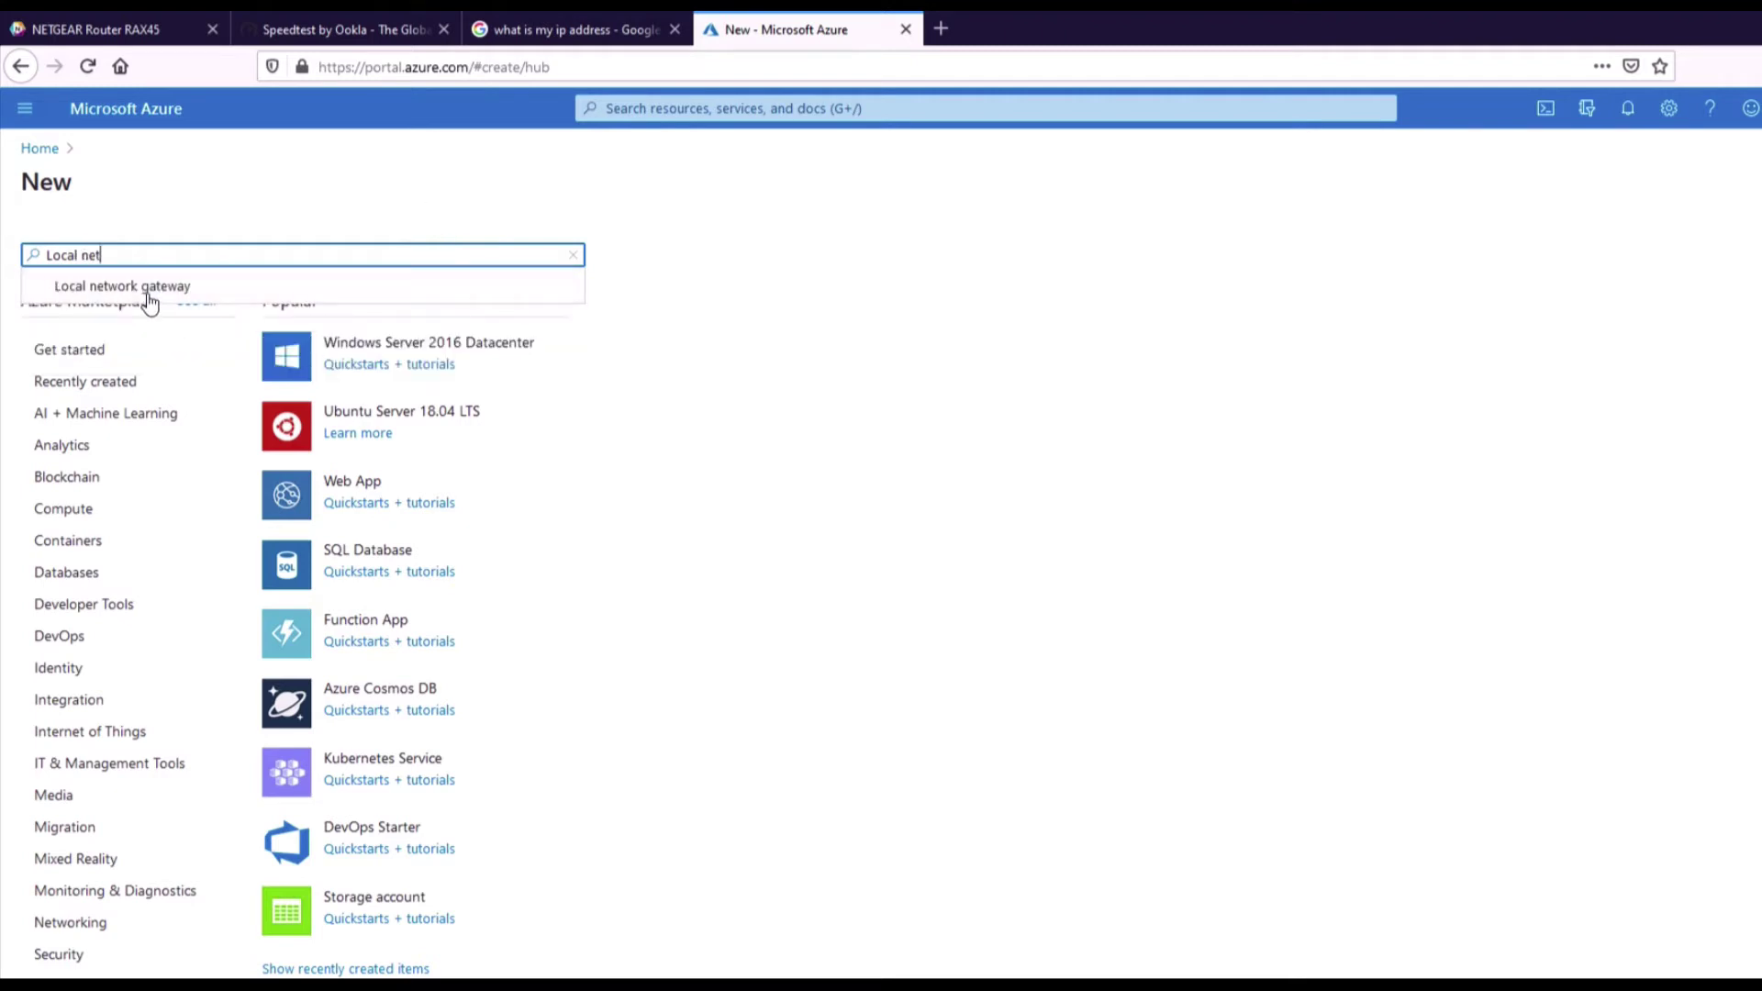
key(Return)
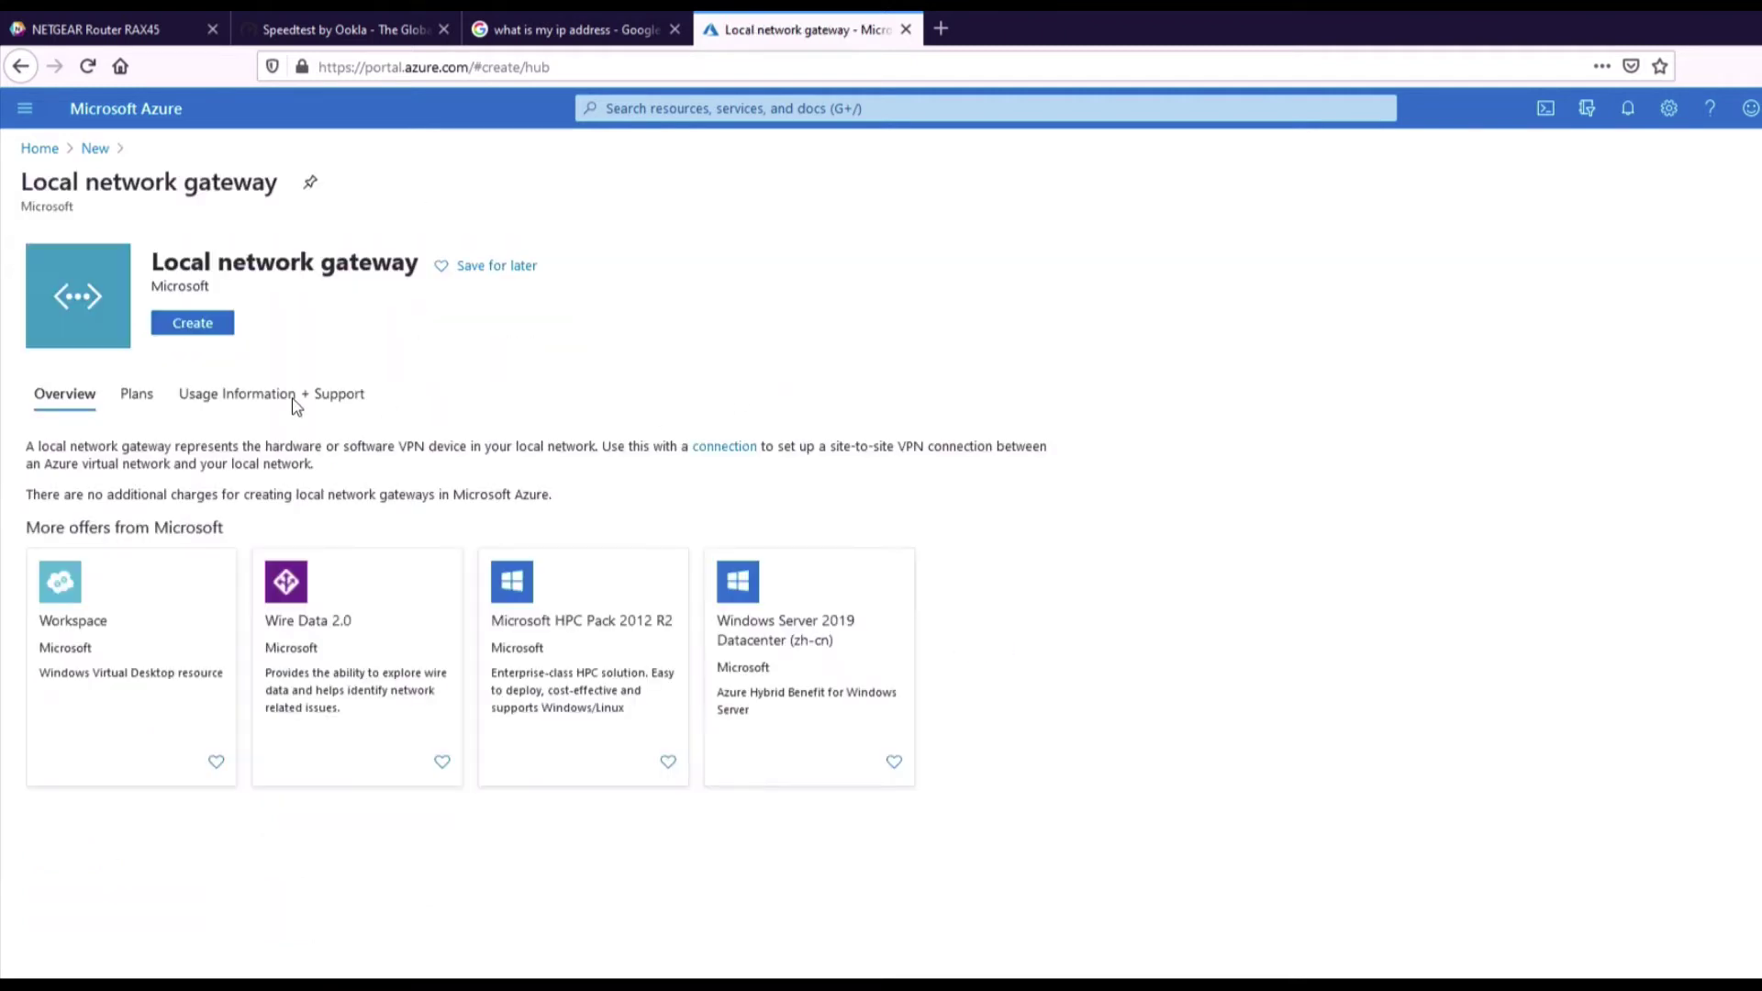
click(181, 330)
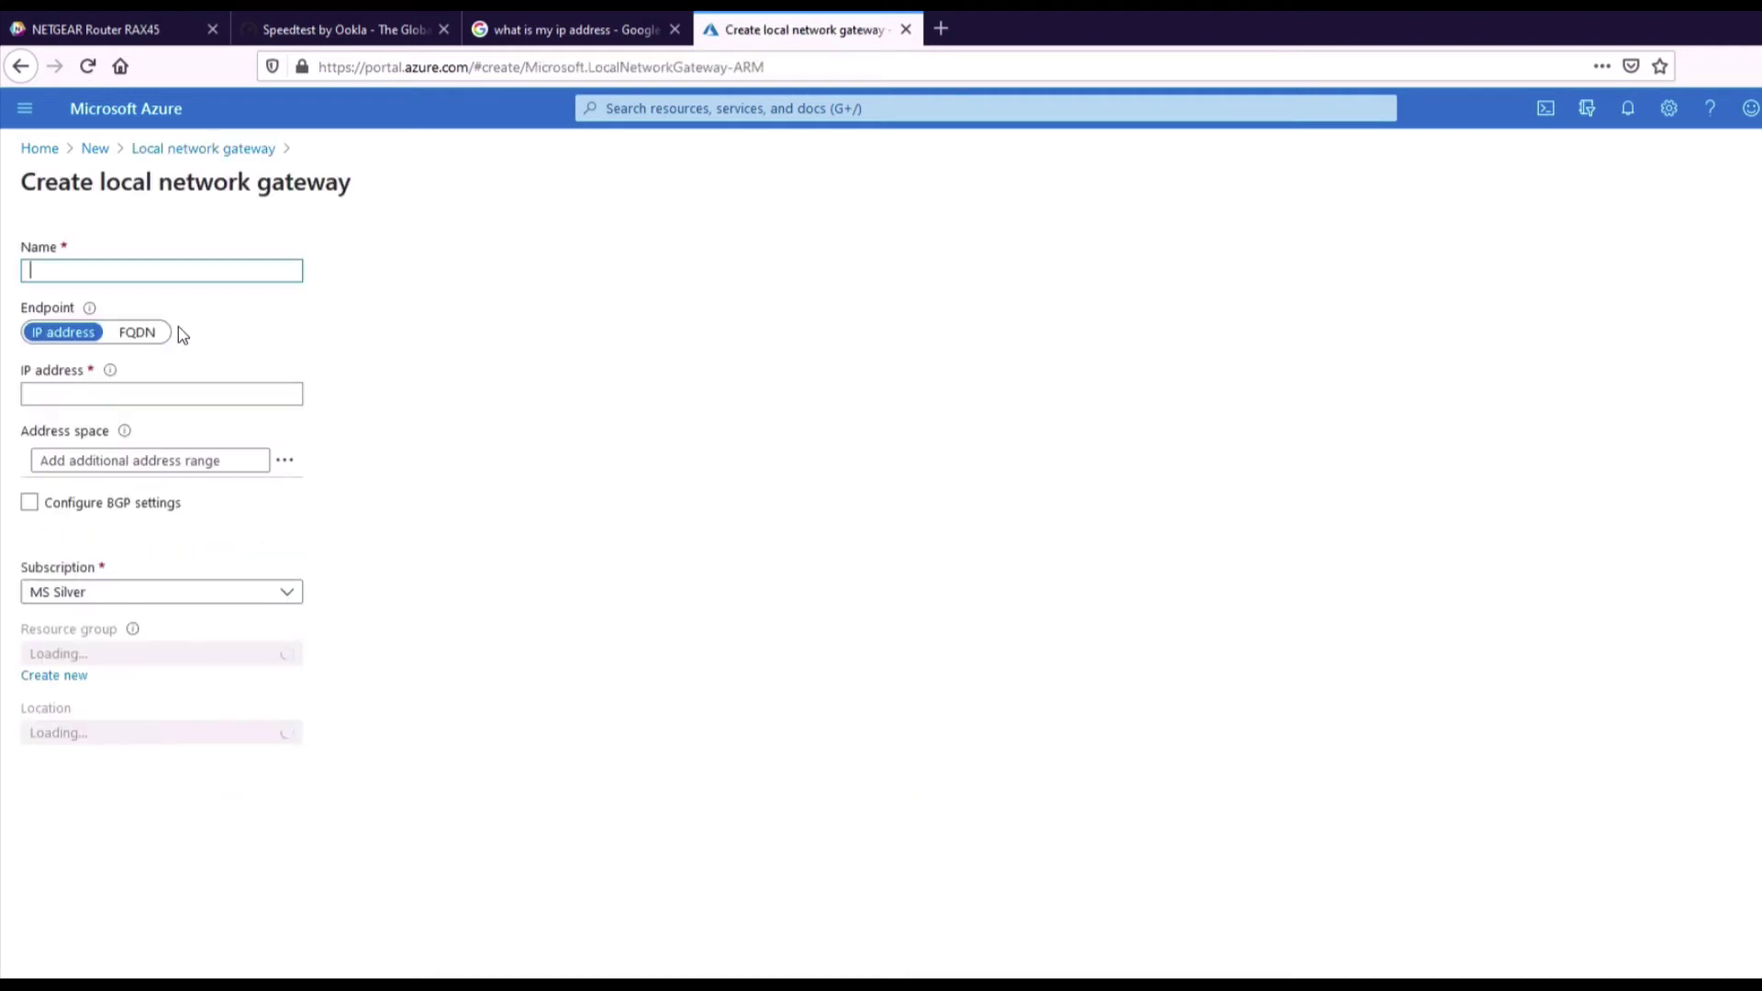
Name the gateway Site1 with IP 24.55.0.112 and address space 192.168.44.0/24
text(Site1)
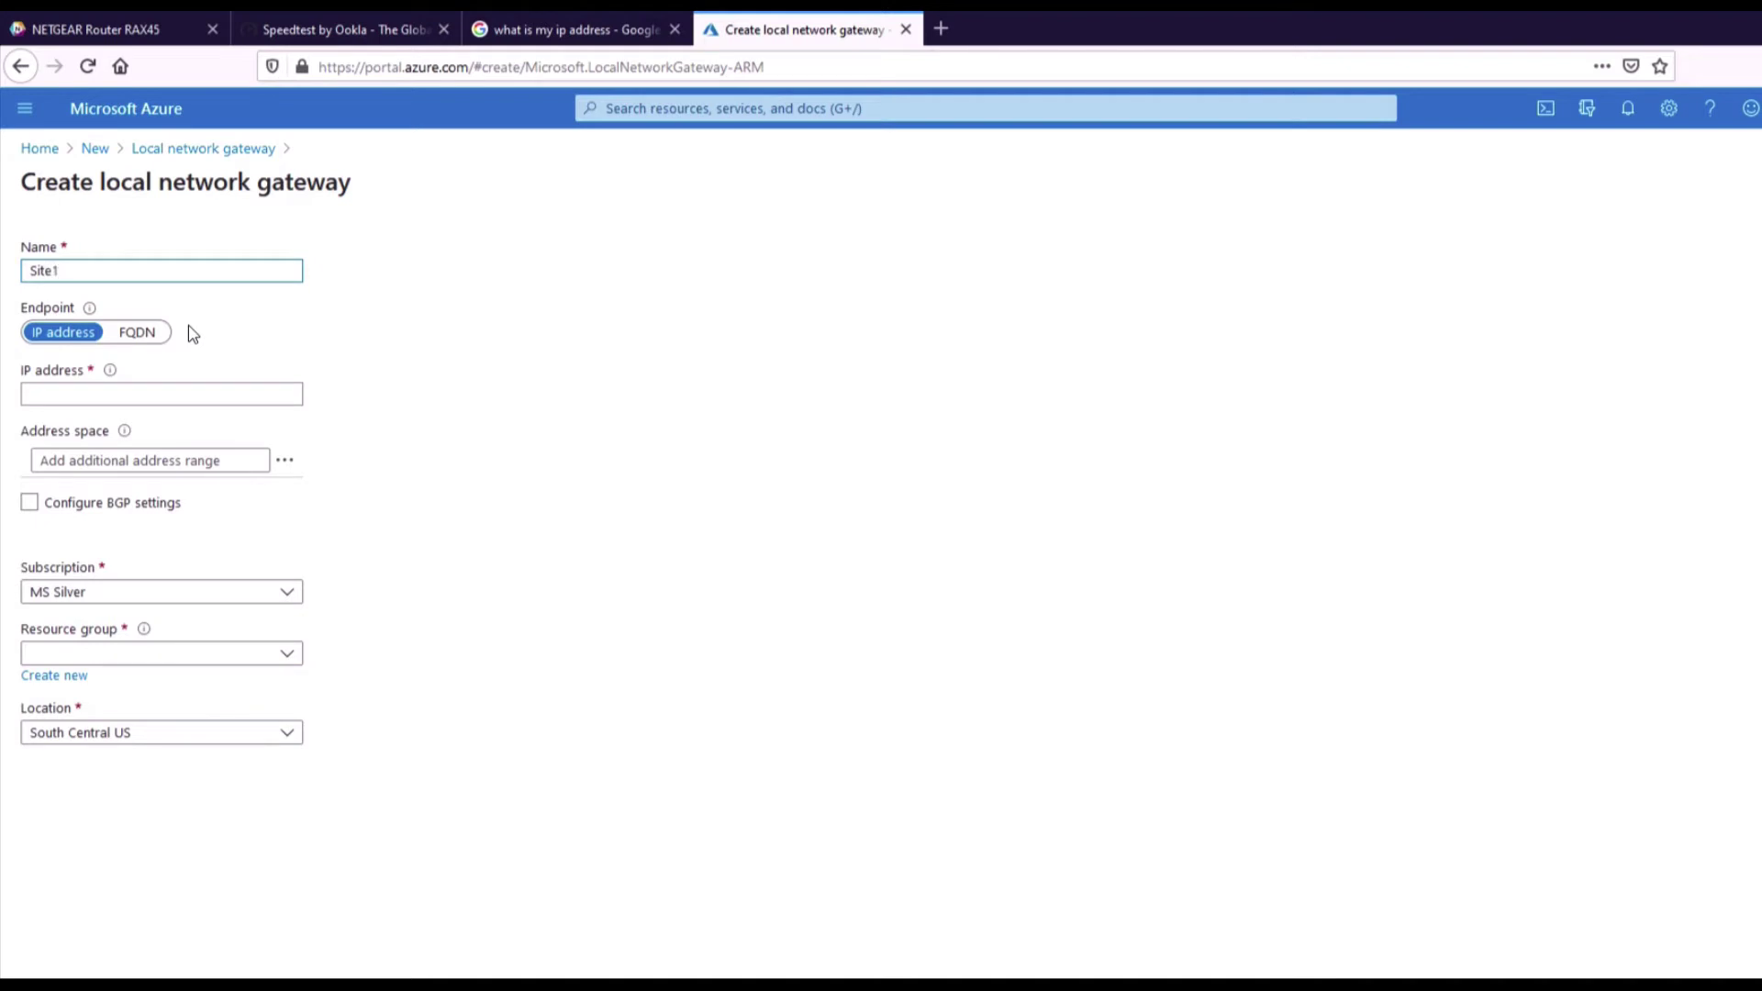
click(117, 393)
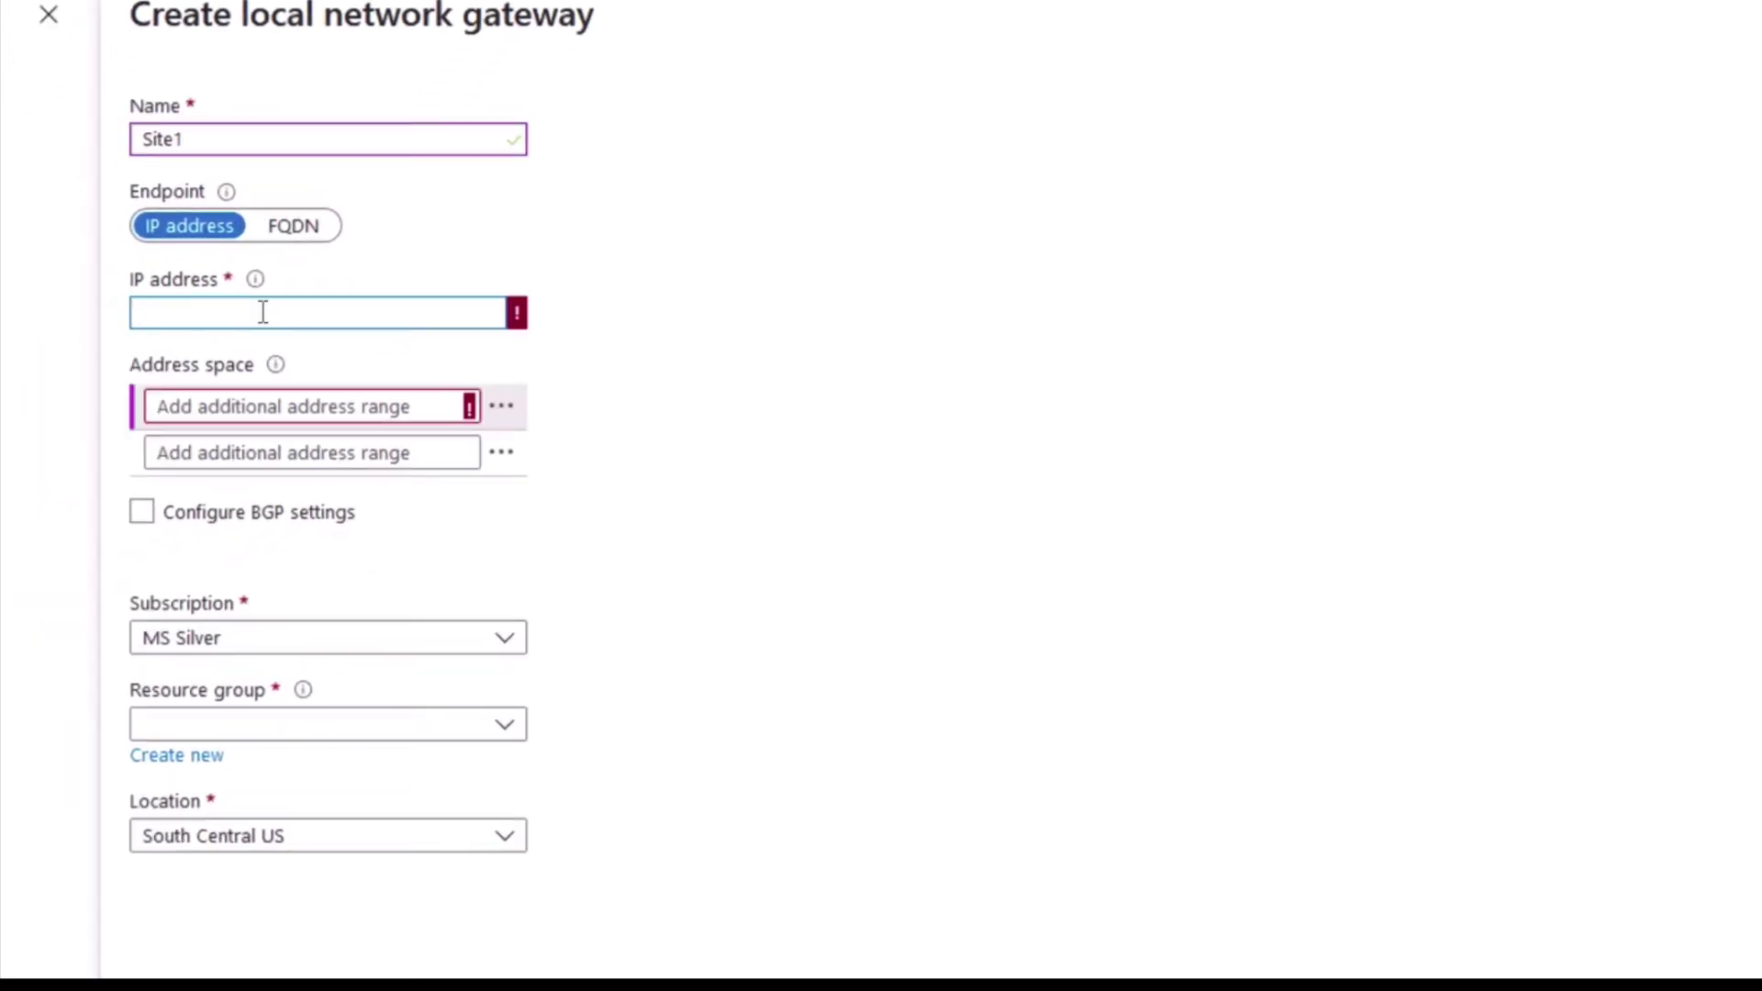
text(24.55.0.112)
click(284, 399)
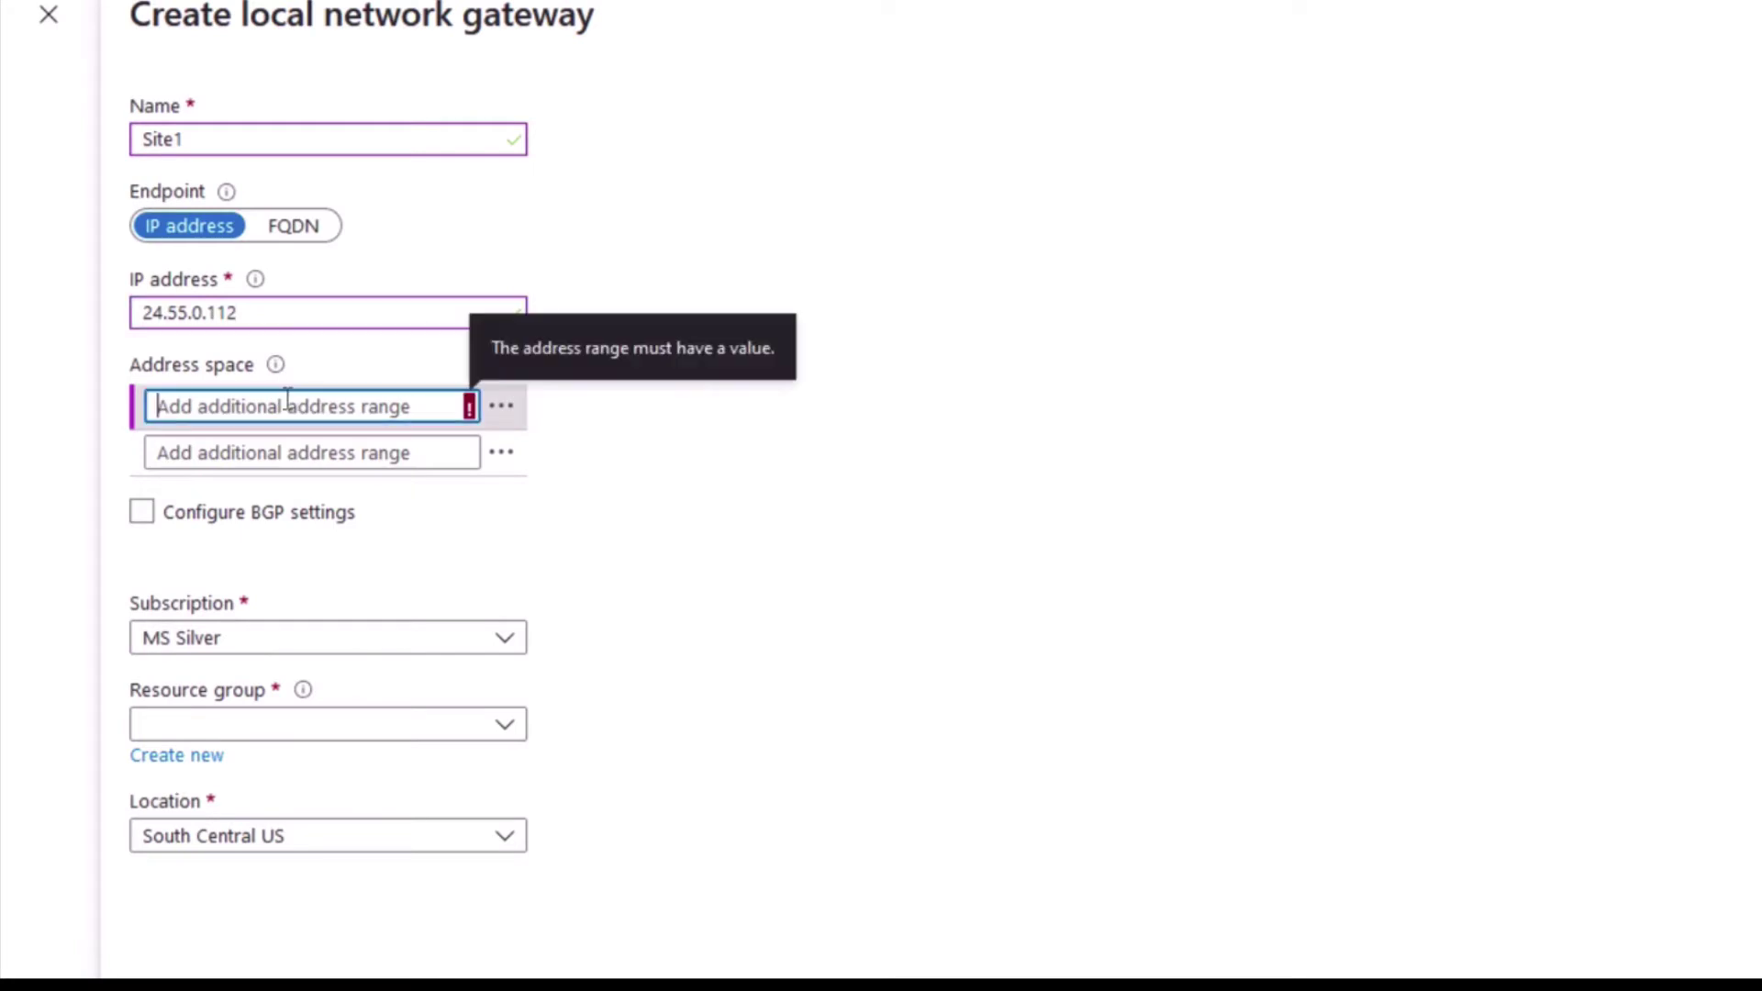
text(192.1)
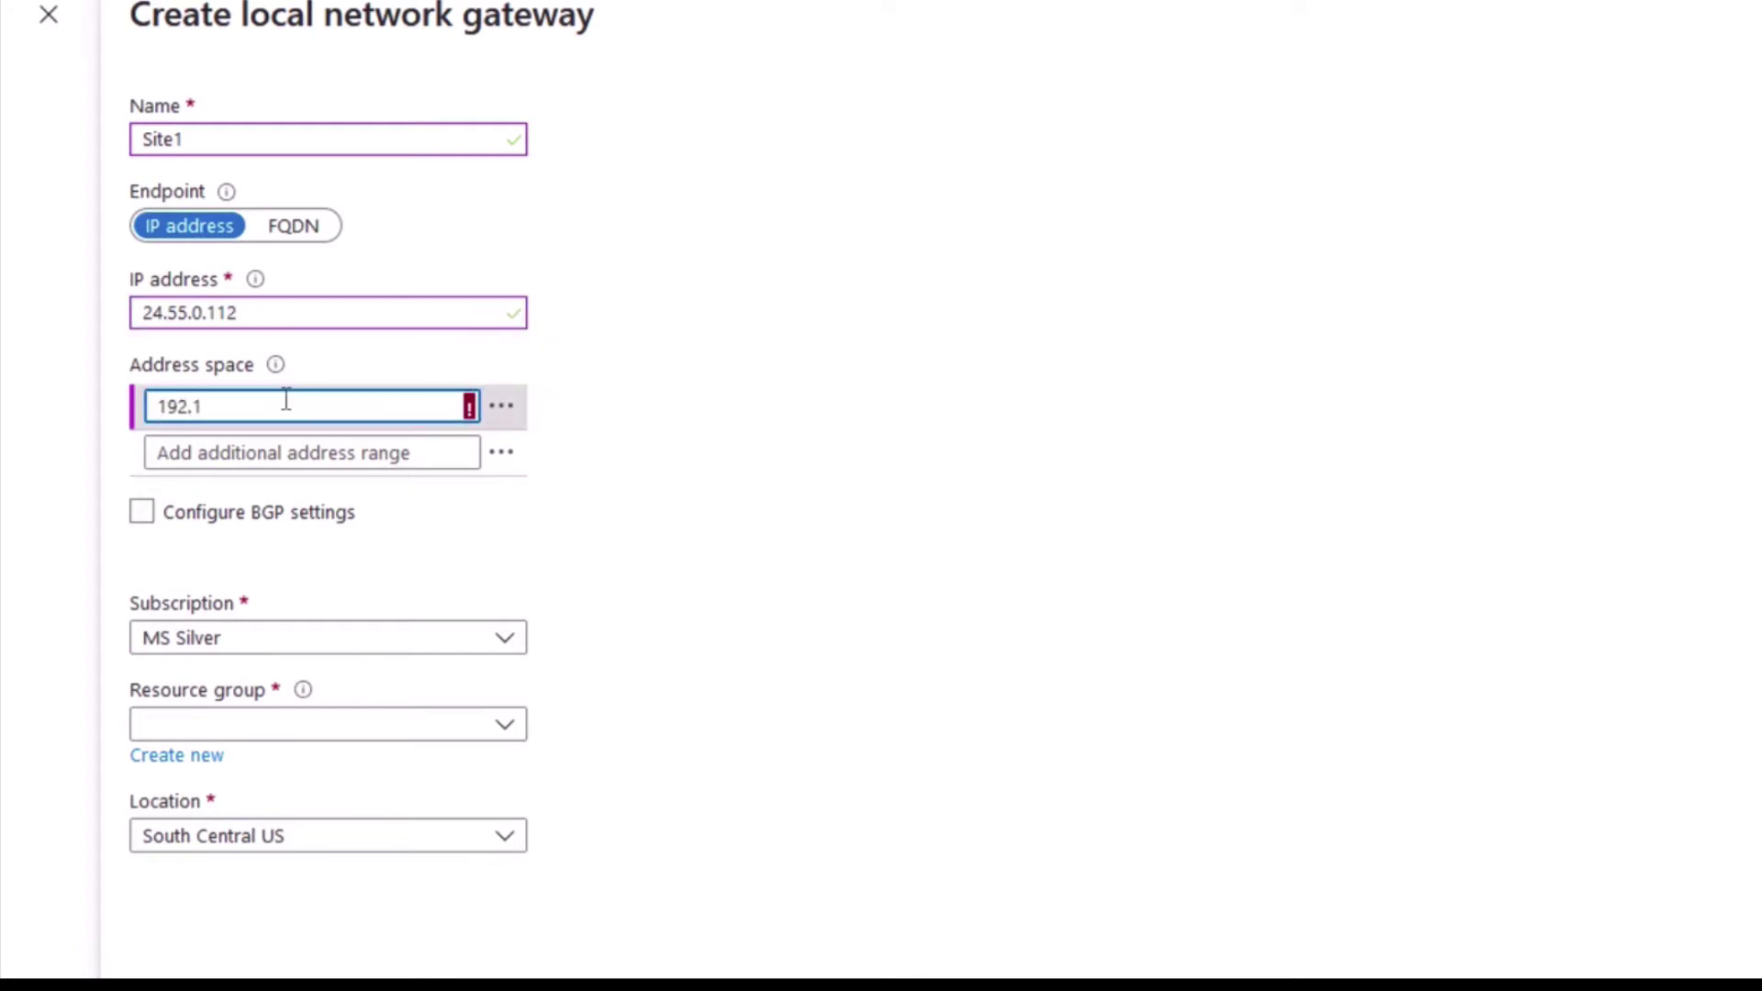
text(68.44.0)
click(908, 417)
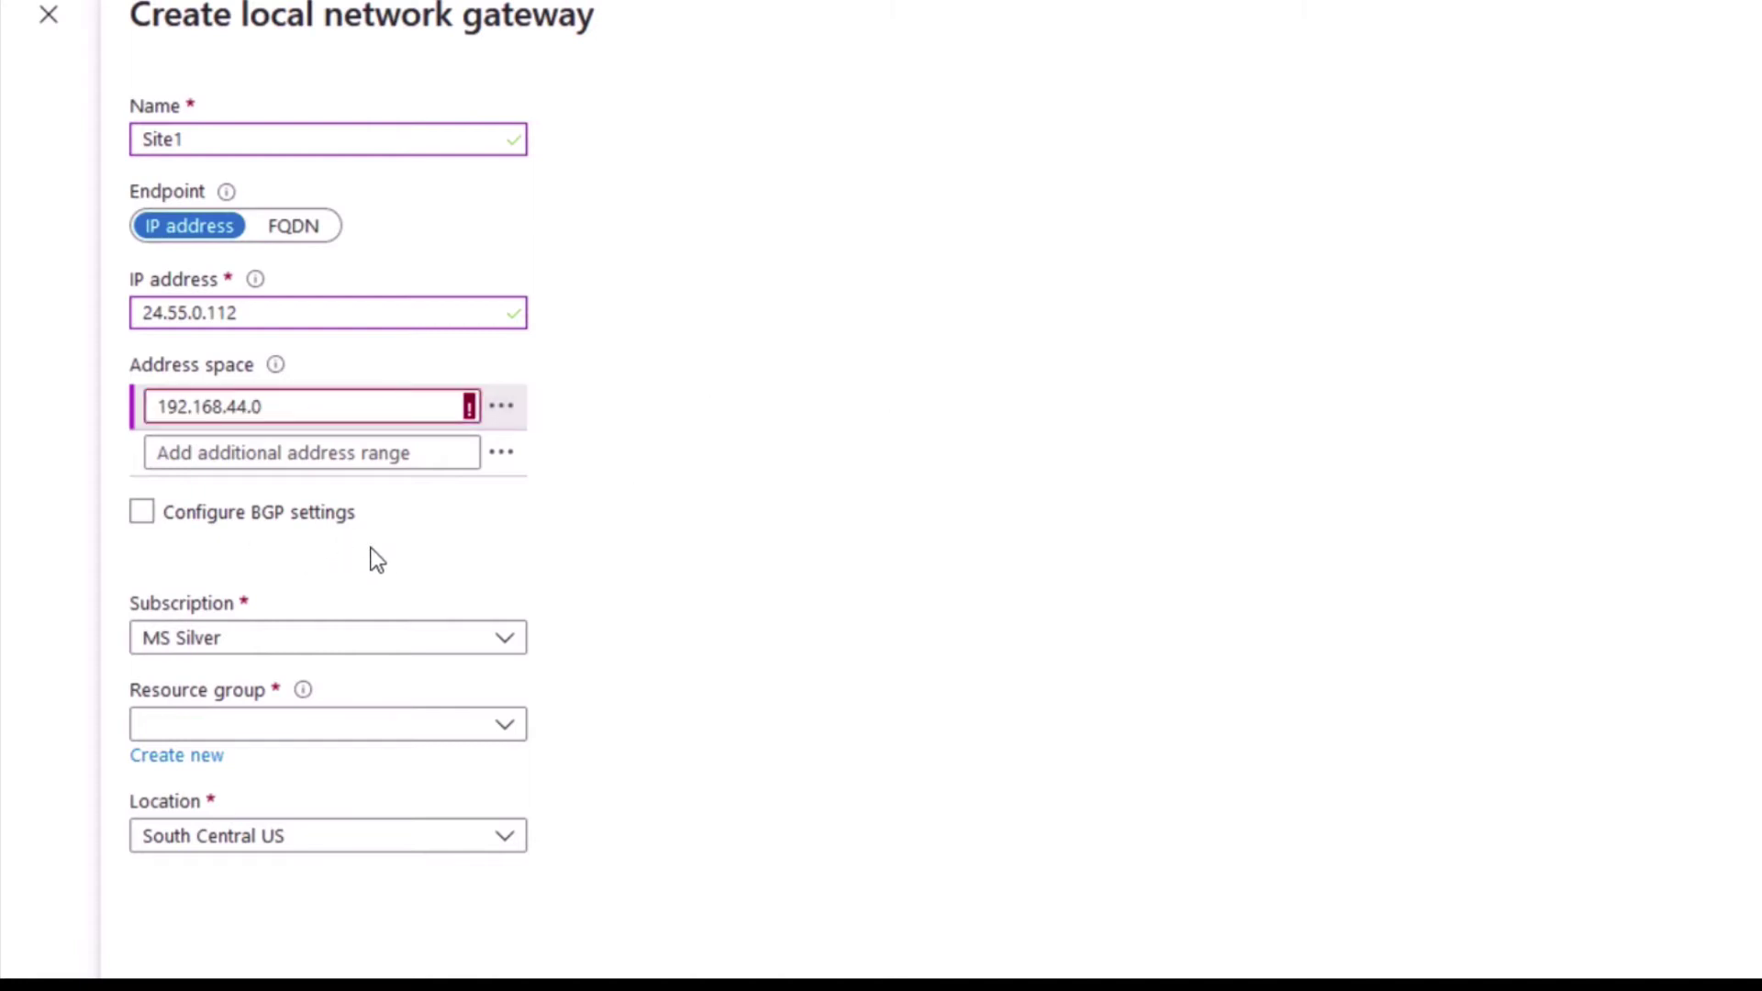
click(395, 413)
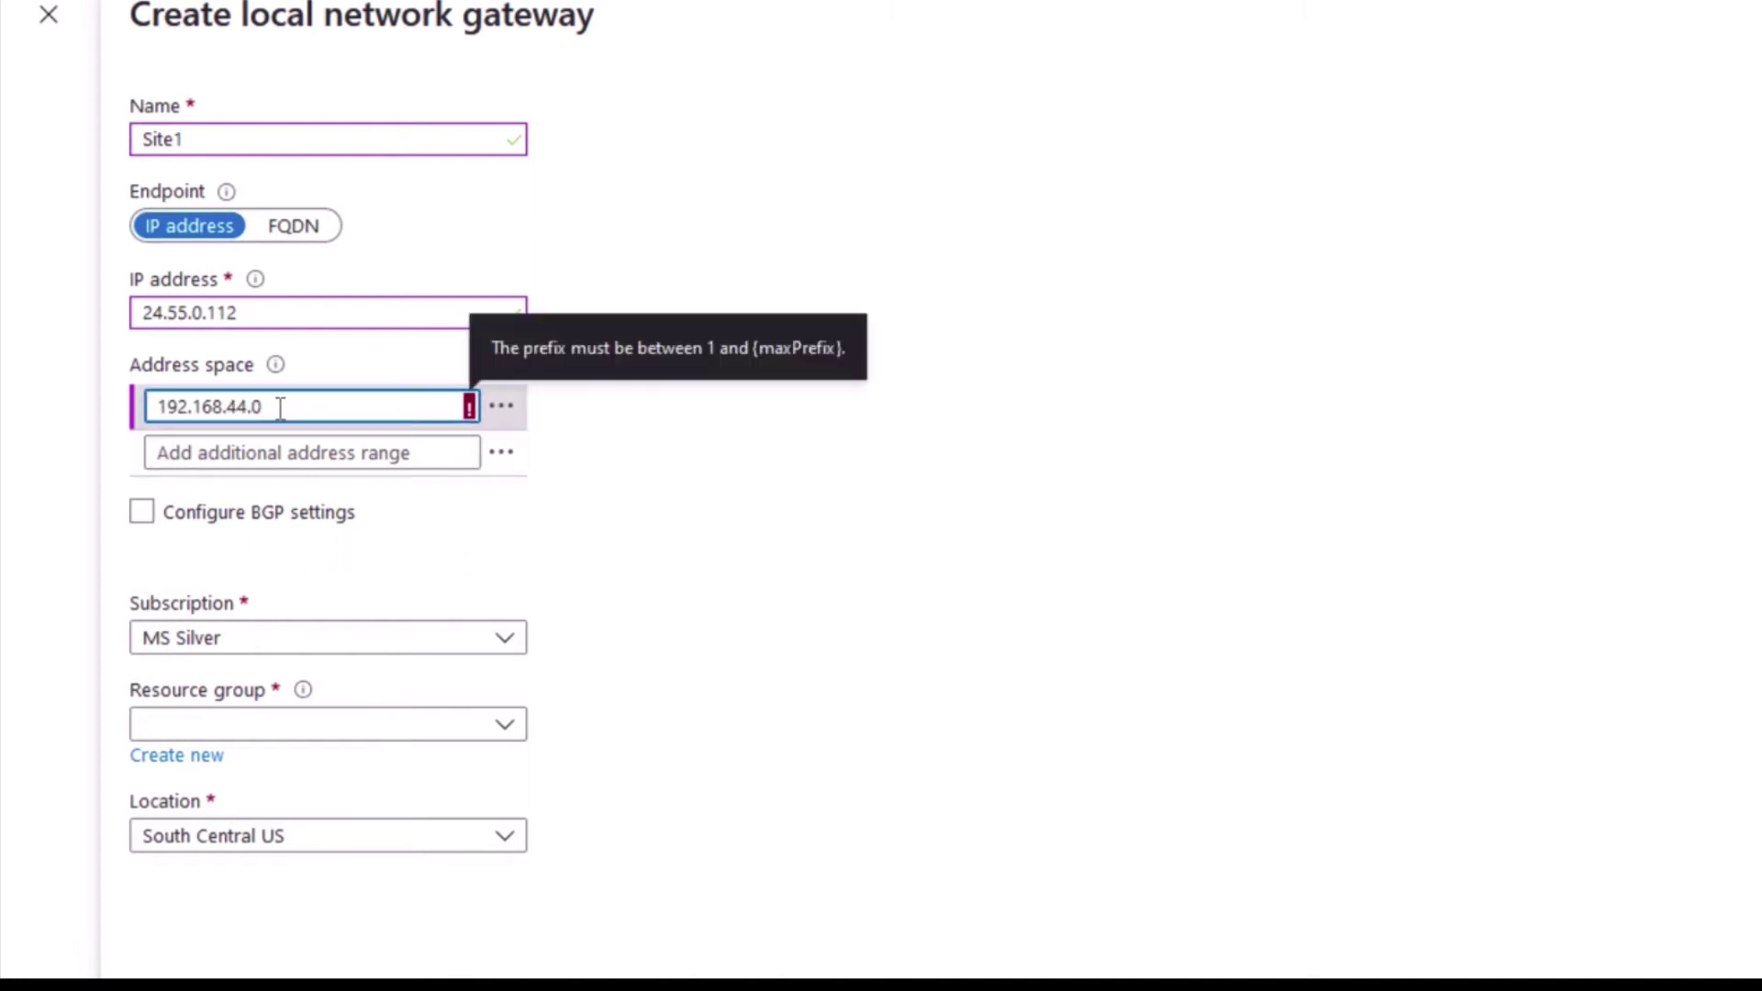
text(/24)
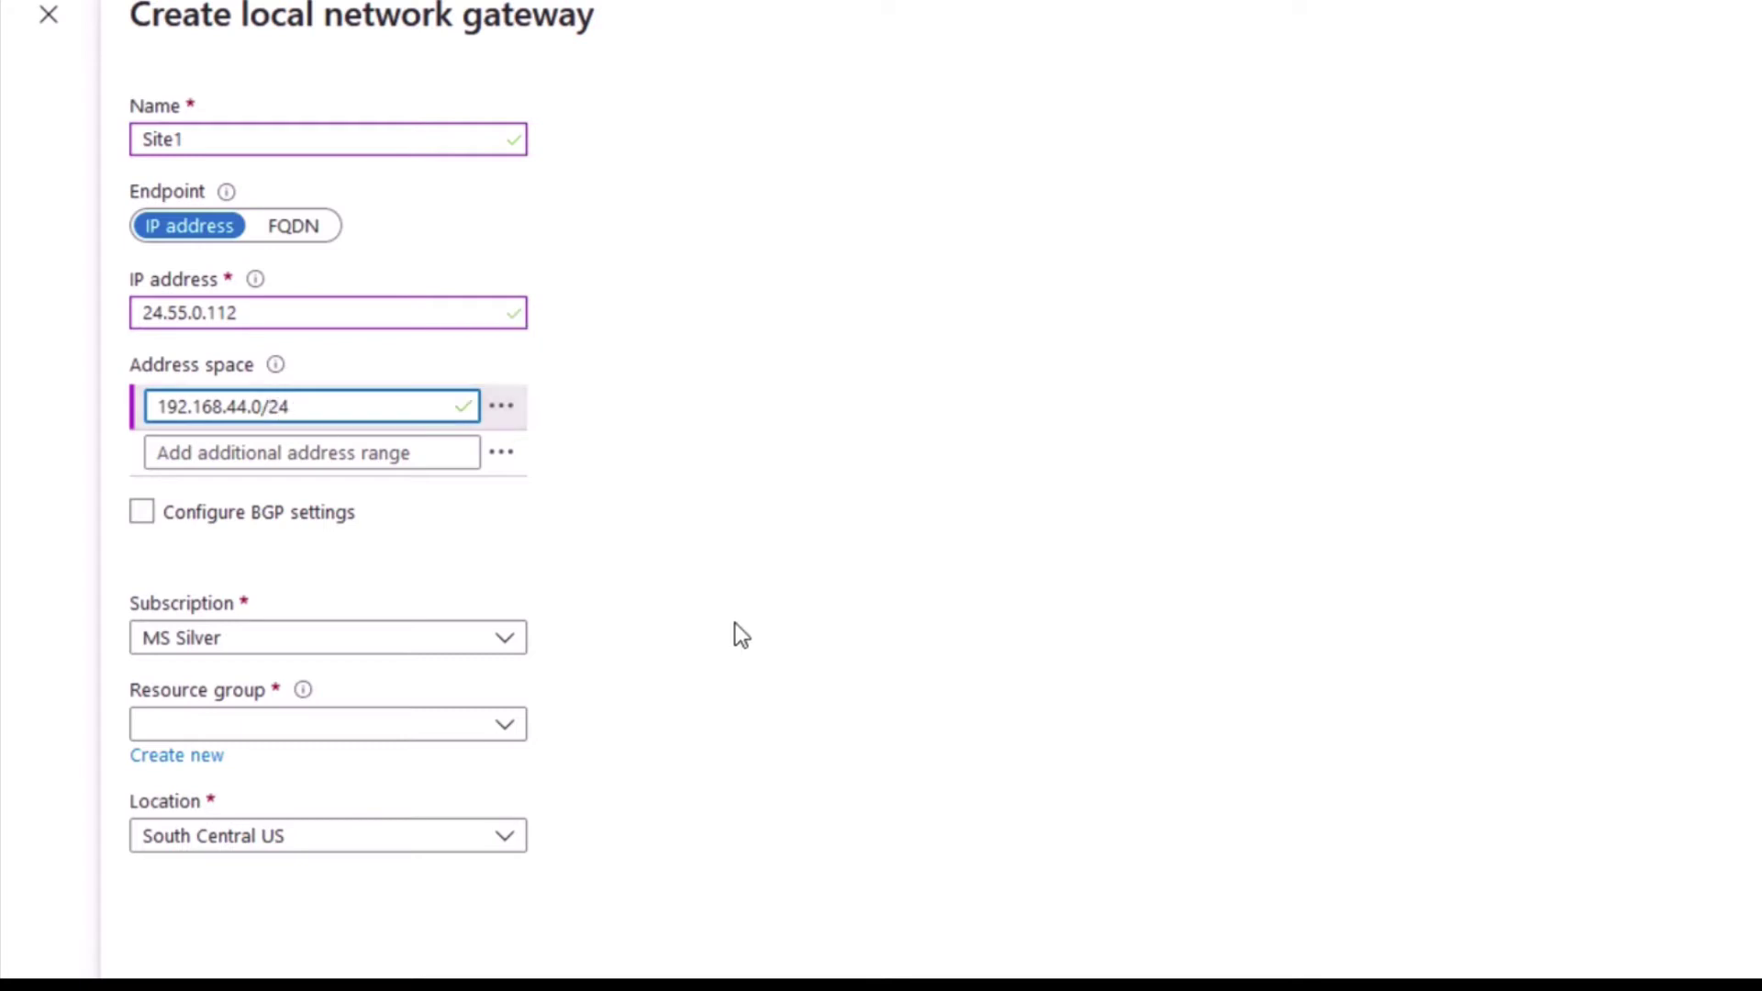
click(735, 624)
Put Site1 in resource group PASS2020Test and create it
click(333, 413)
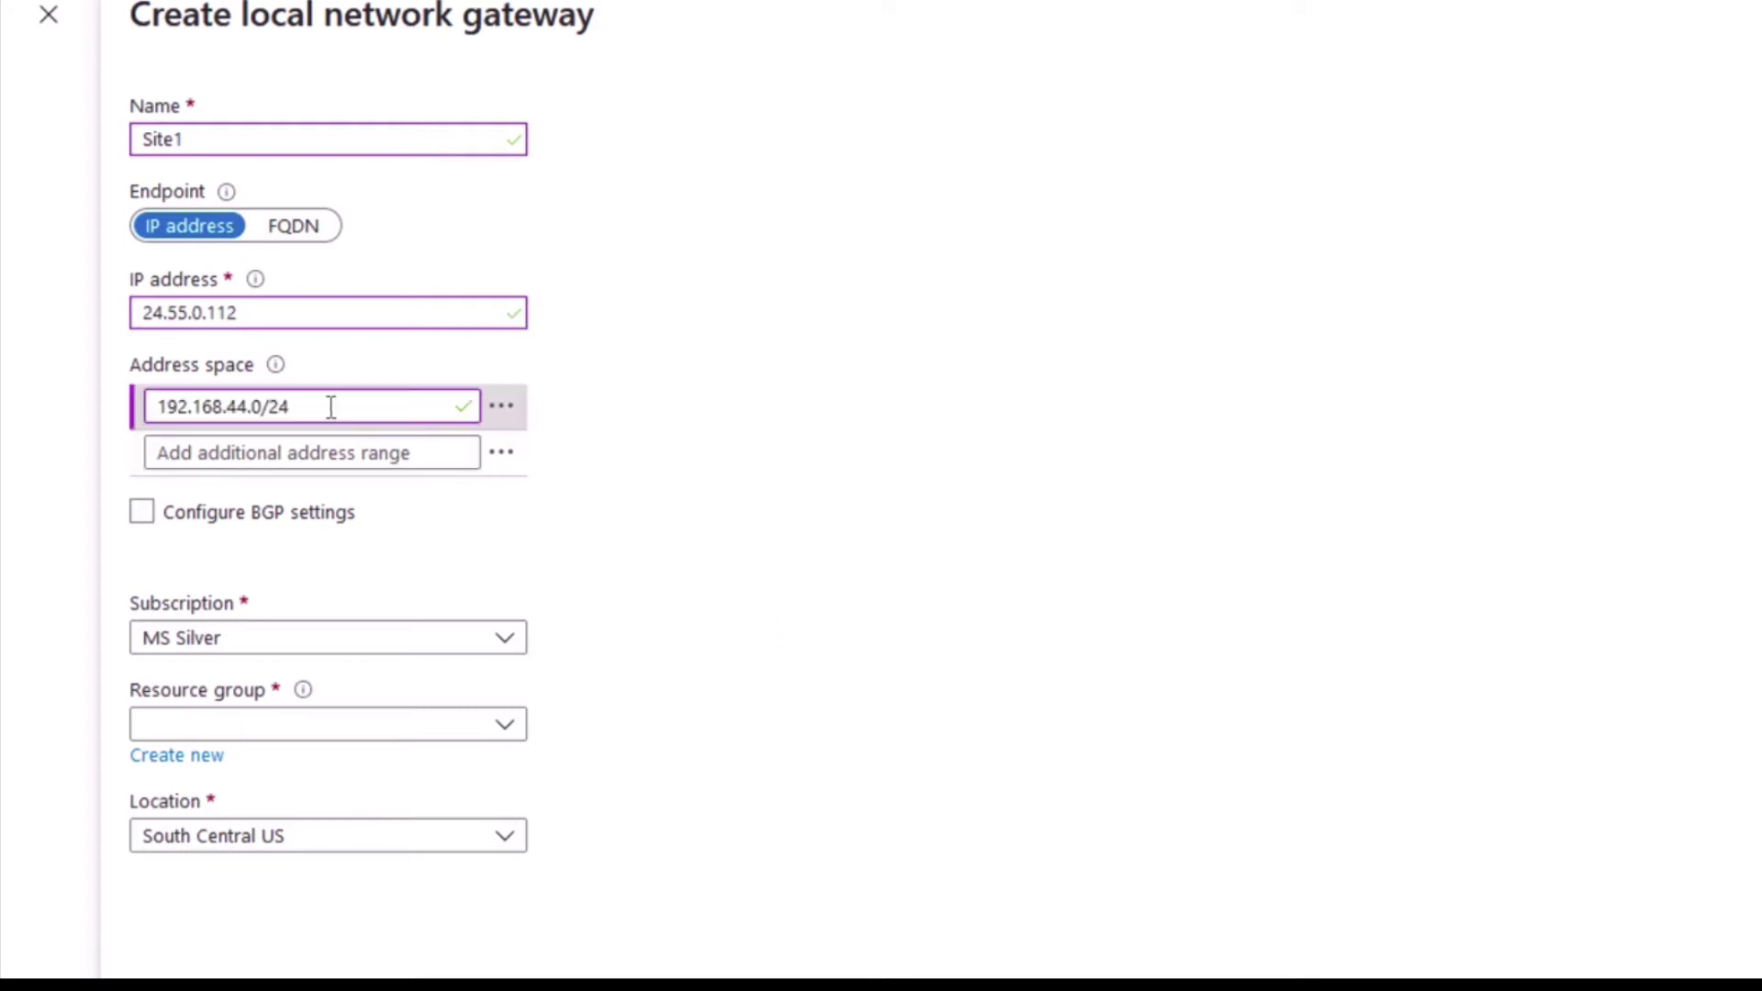
click(762, 491)
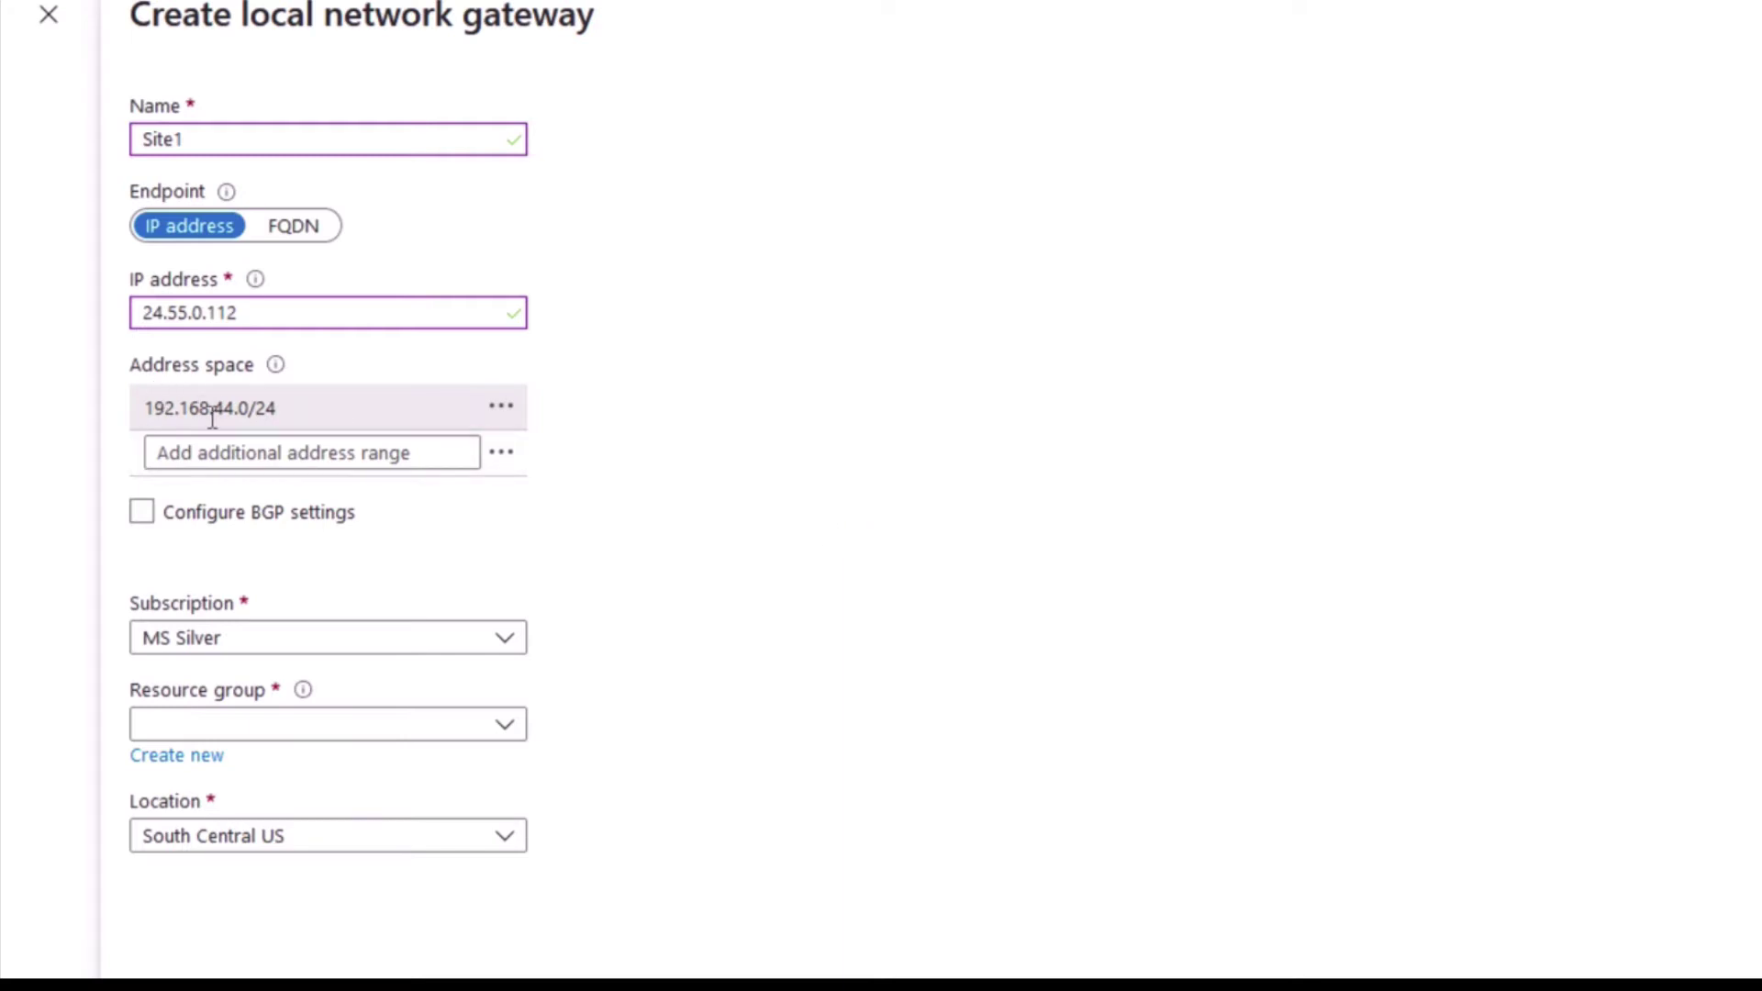
click(507, 729)
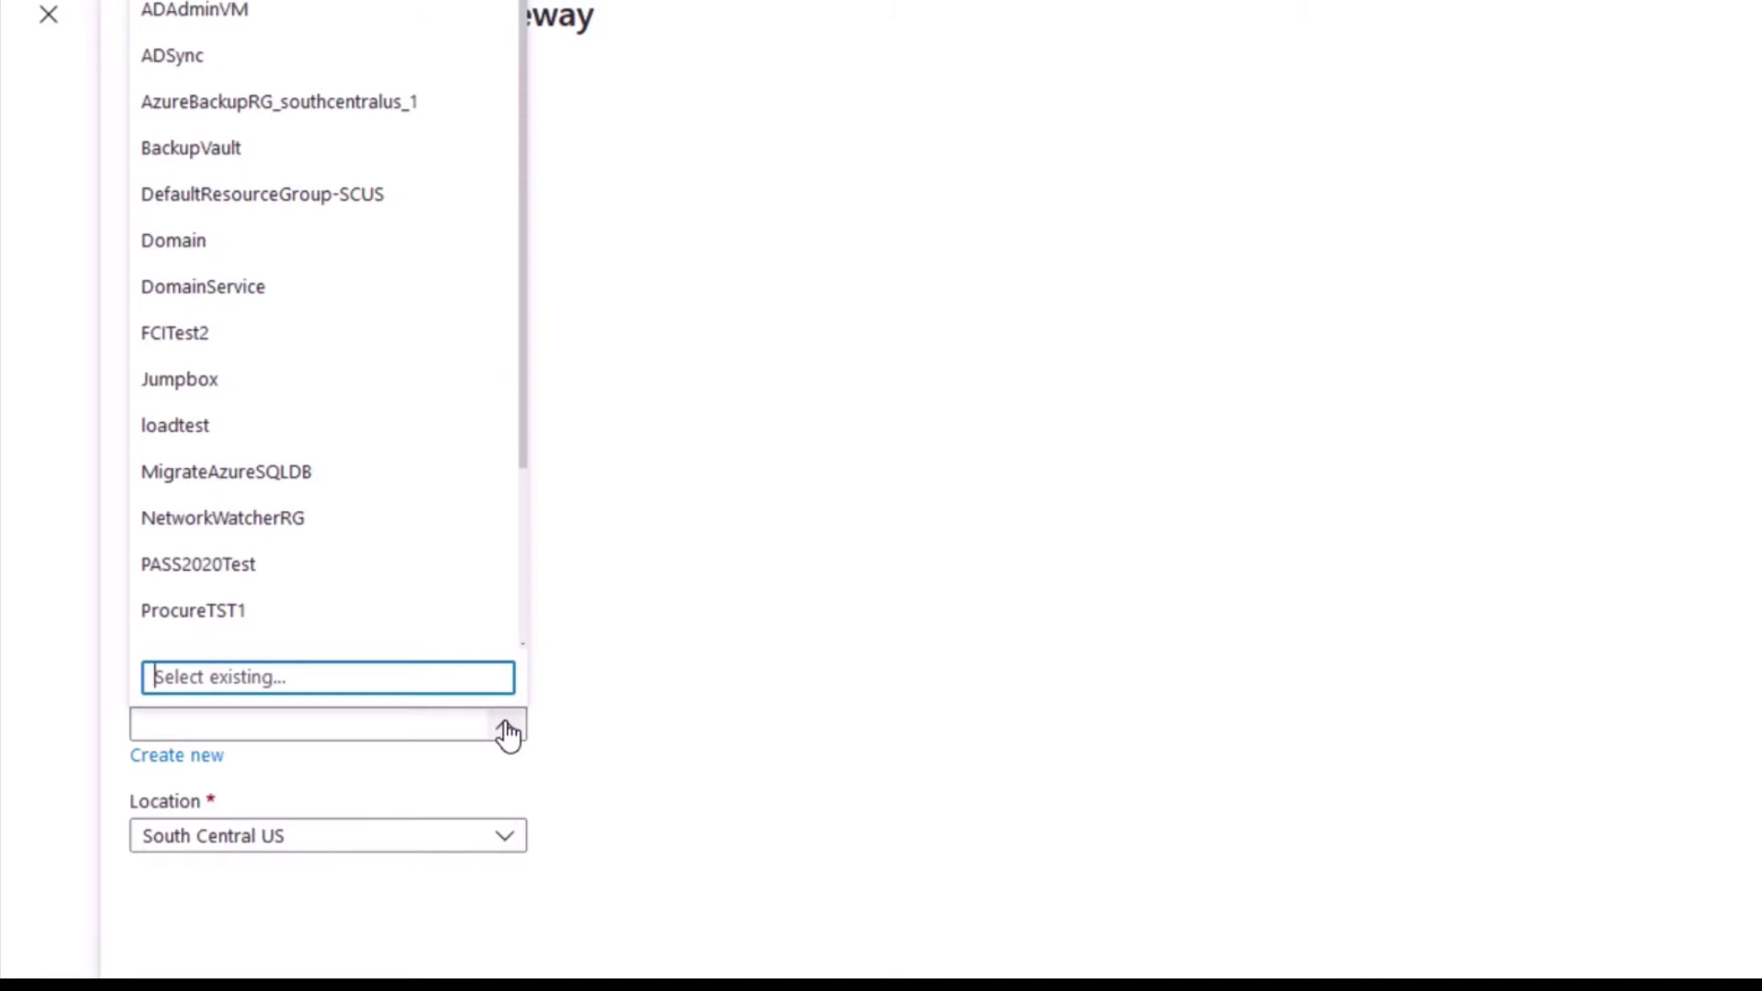
click(219, 574)
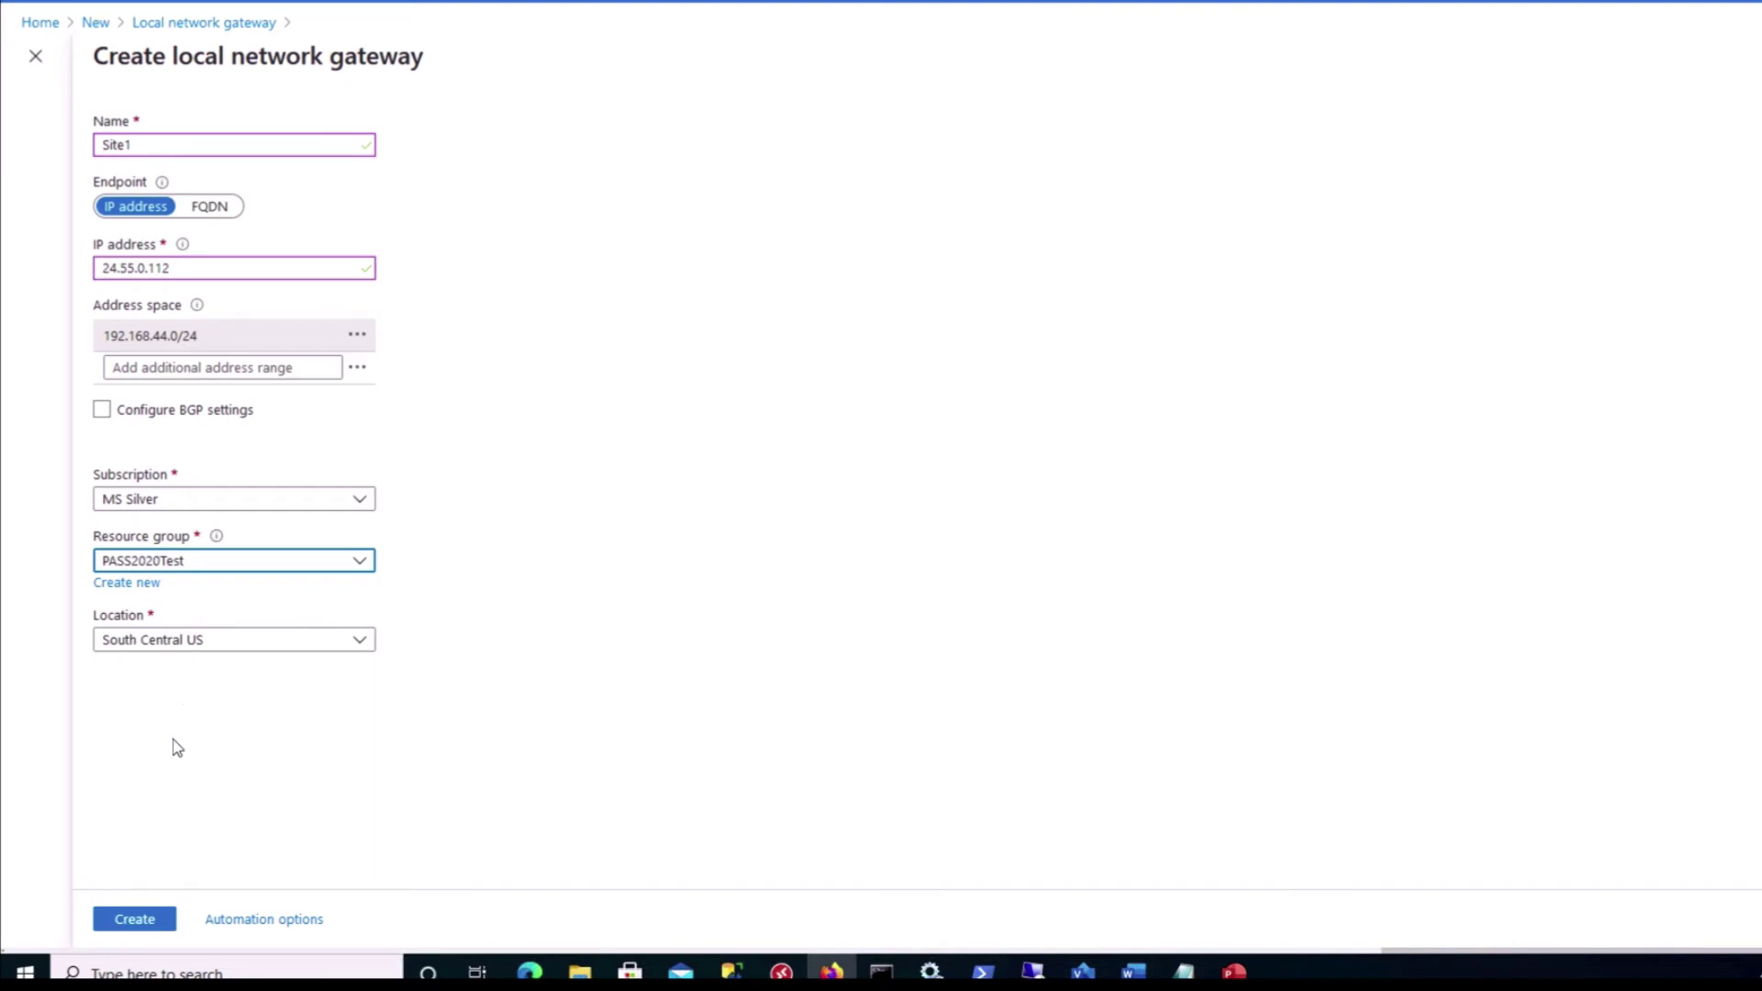
click(157, 918)
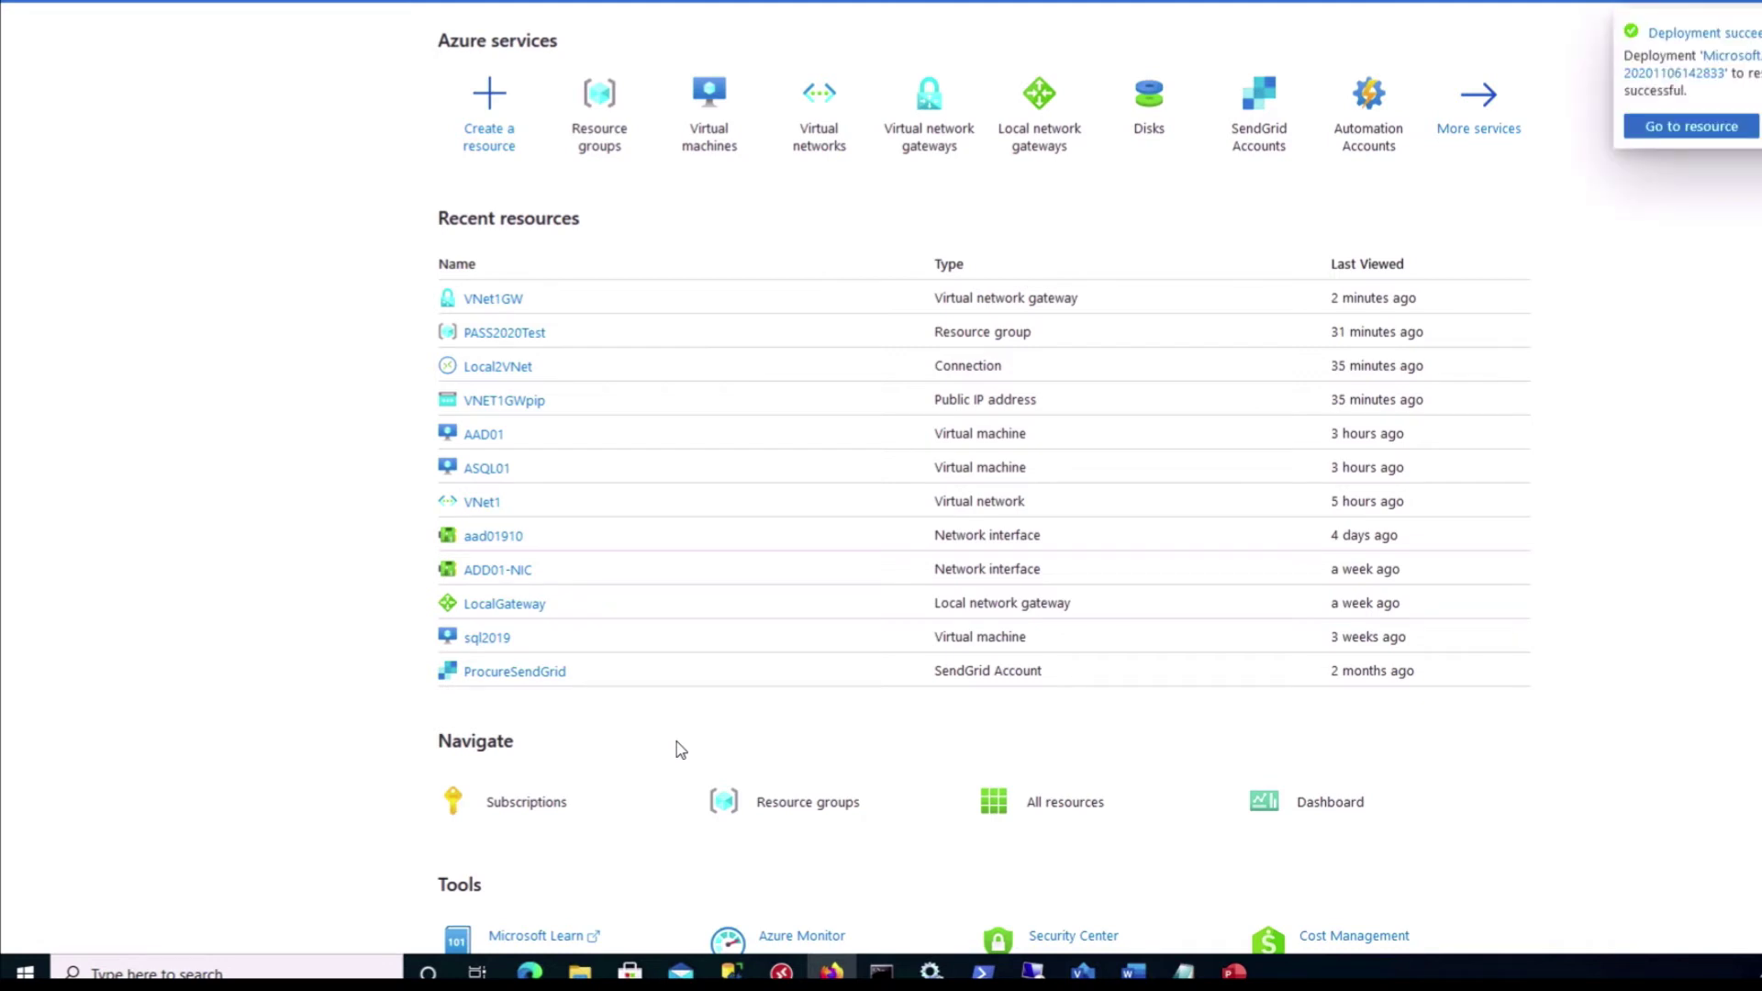
Add a new connection on the Site1 gateway using virtual network gateway VNet1GW
click(1697, 129)
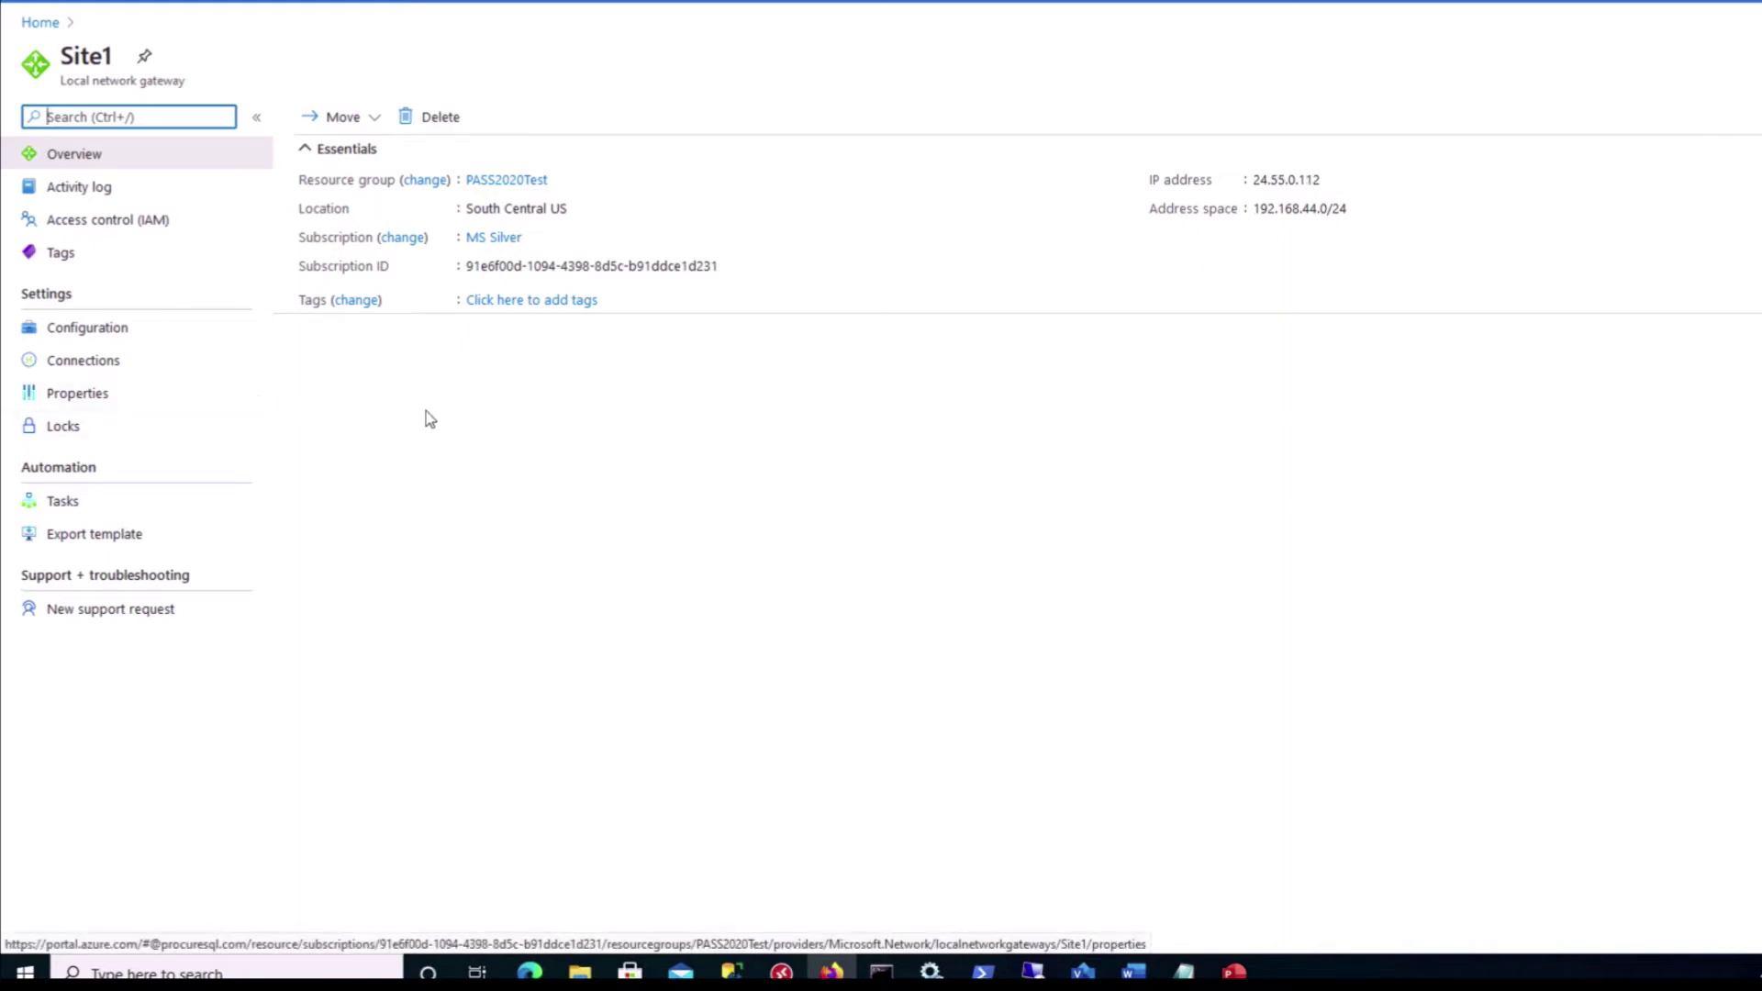
click(126, 363)
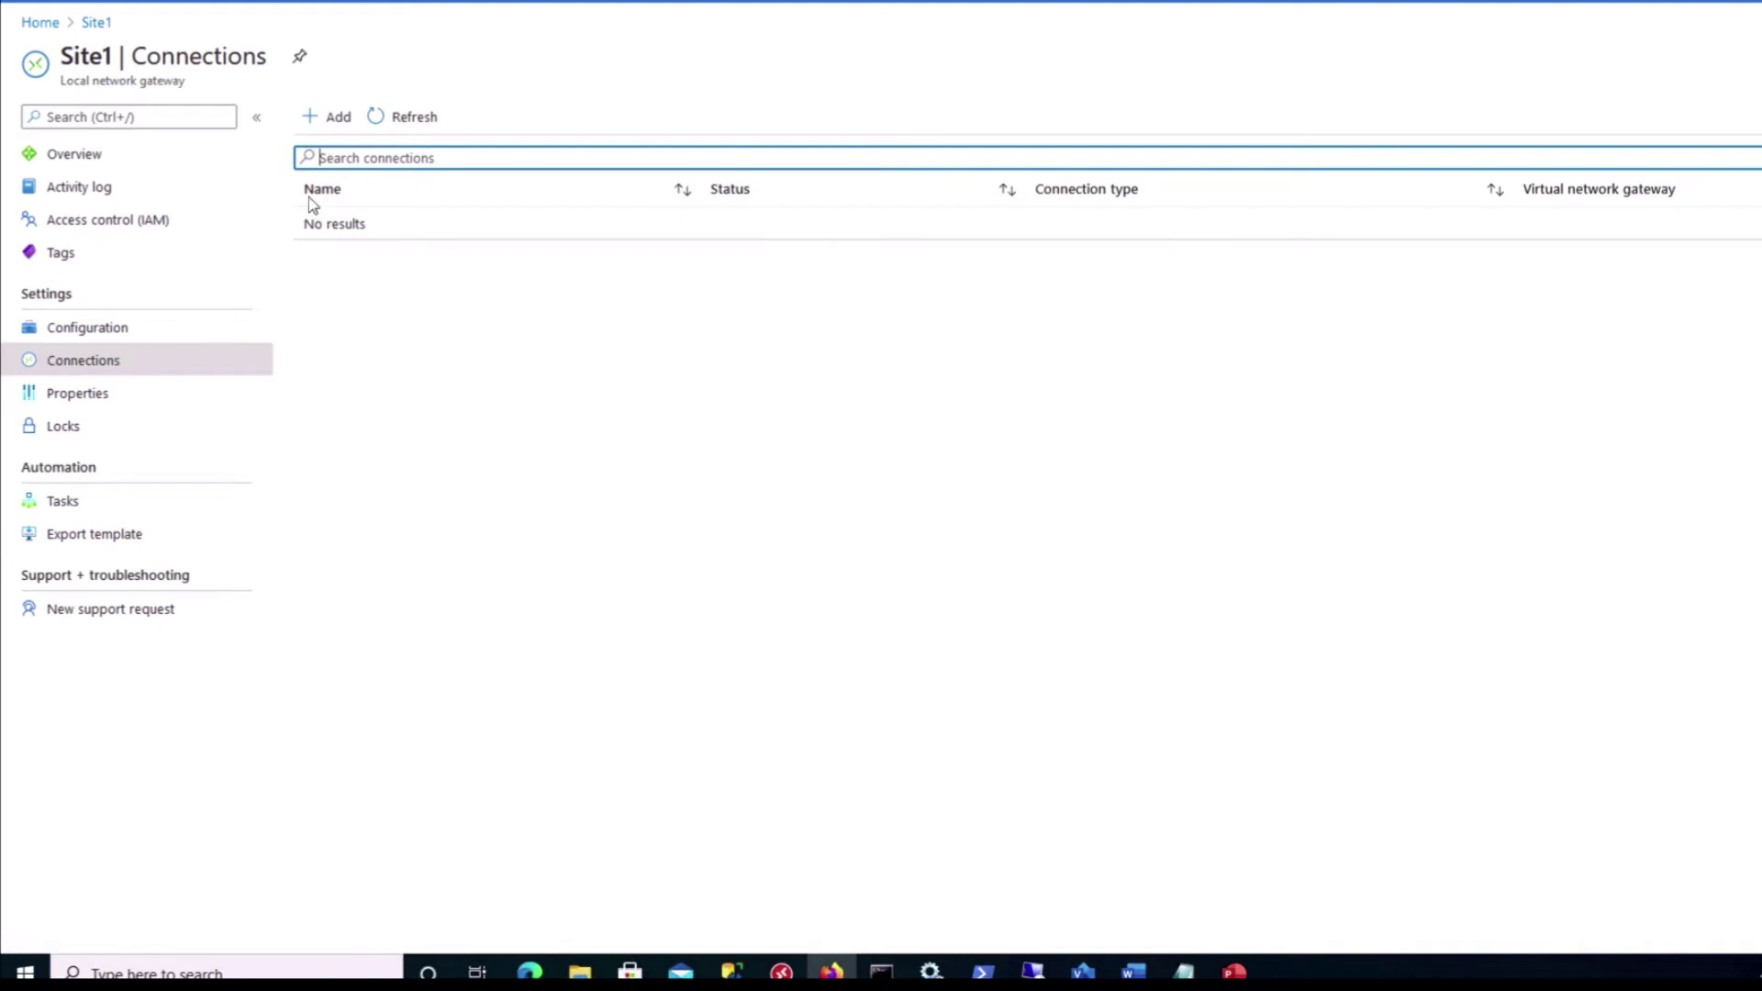
click(338, 119)
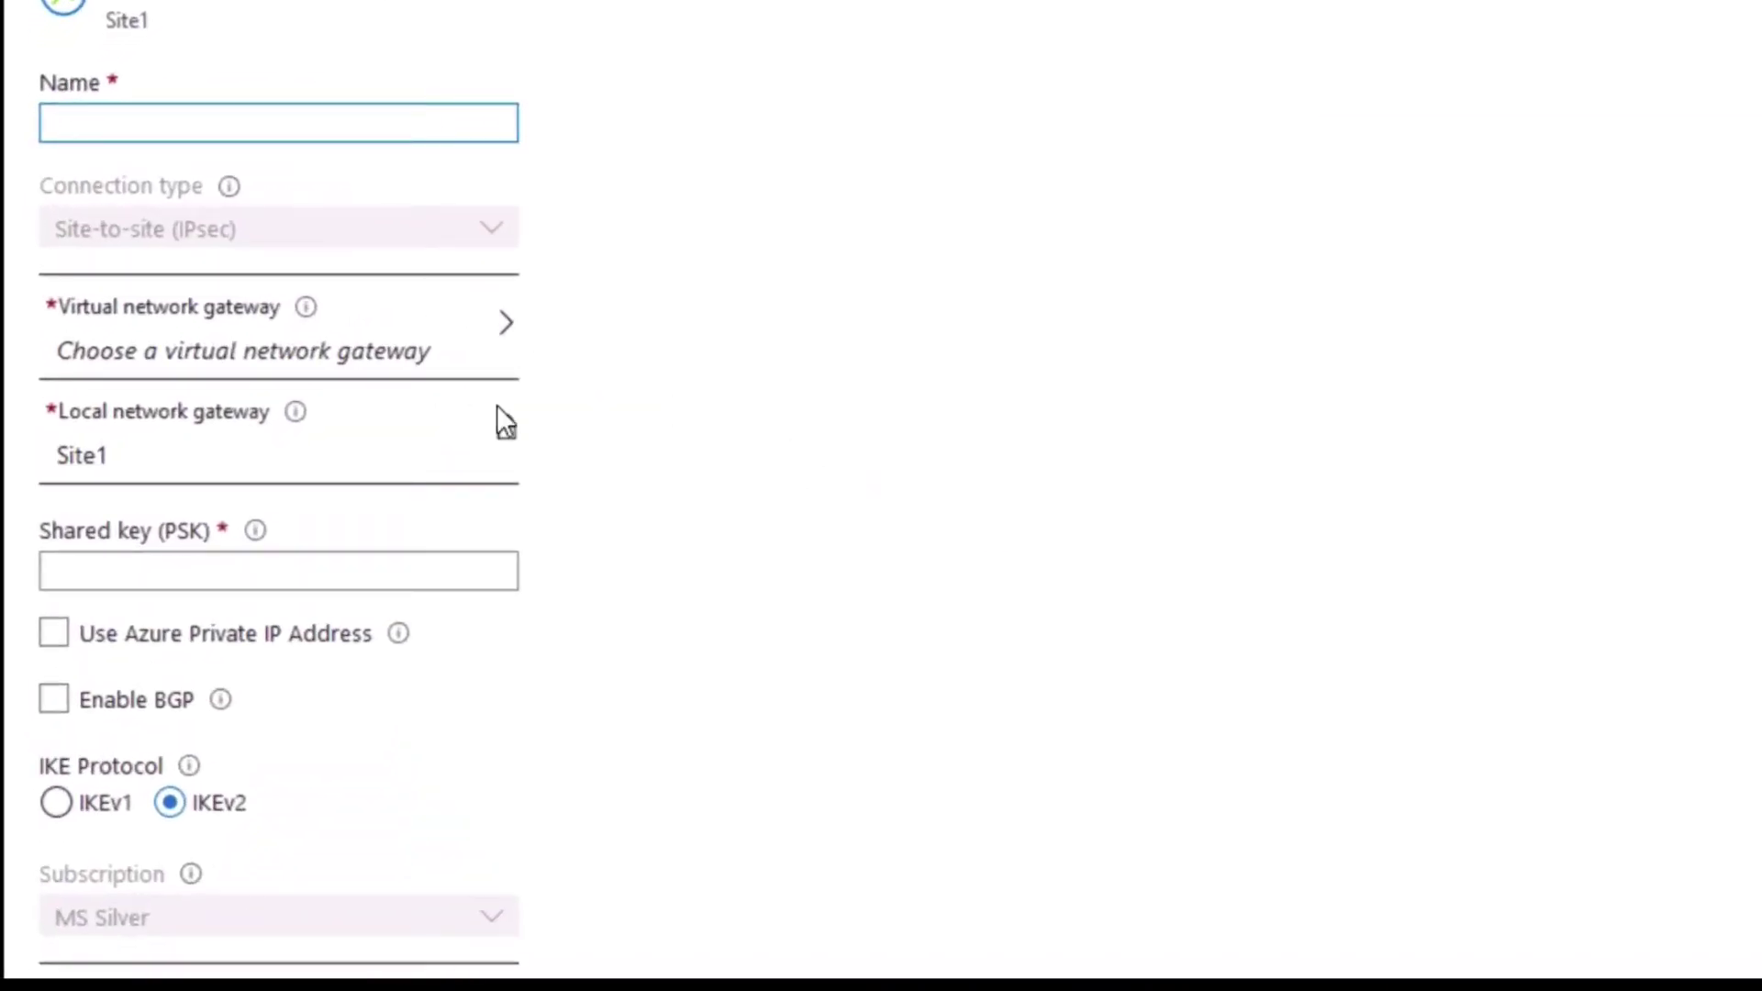
click(500, 335)
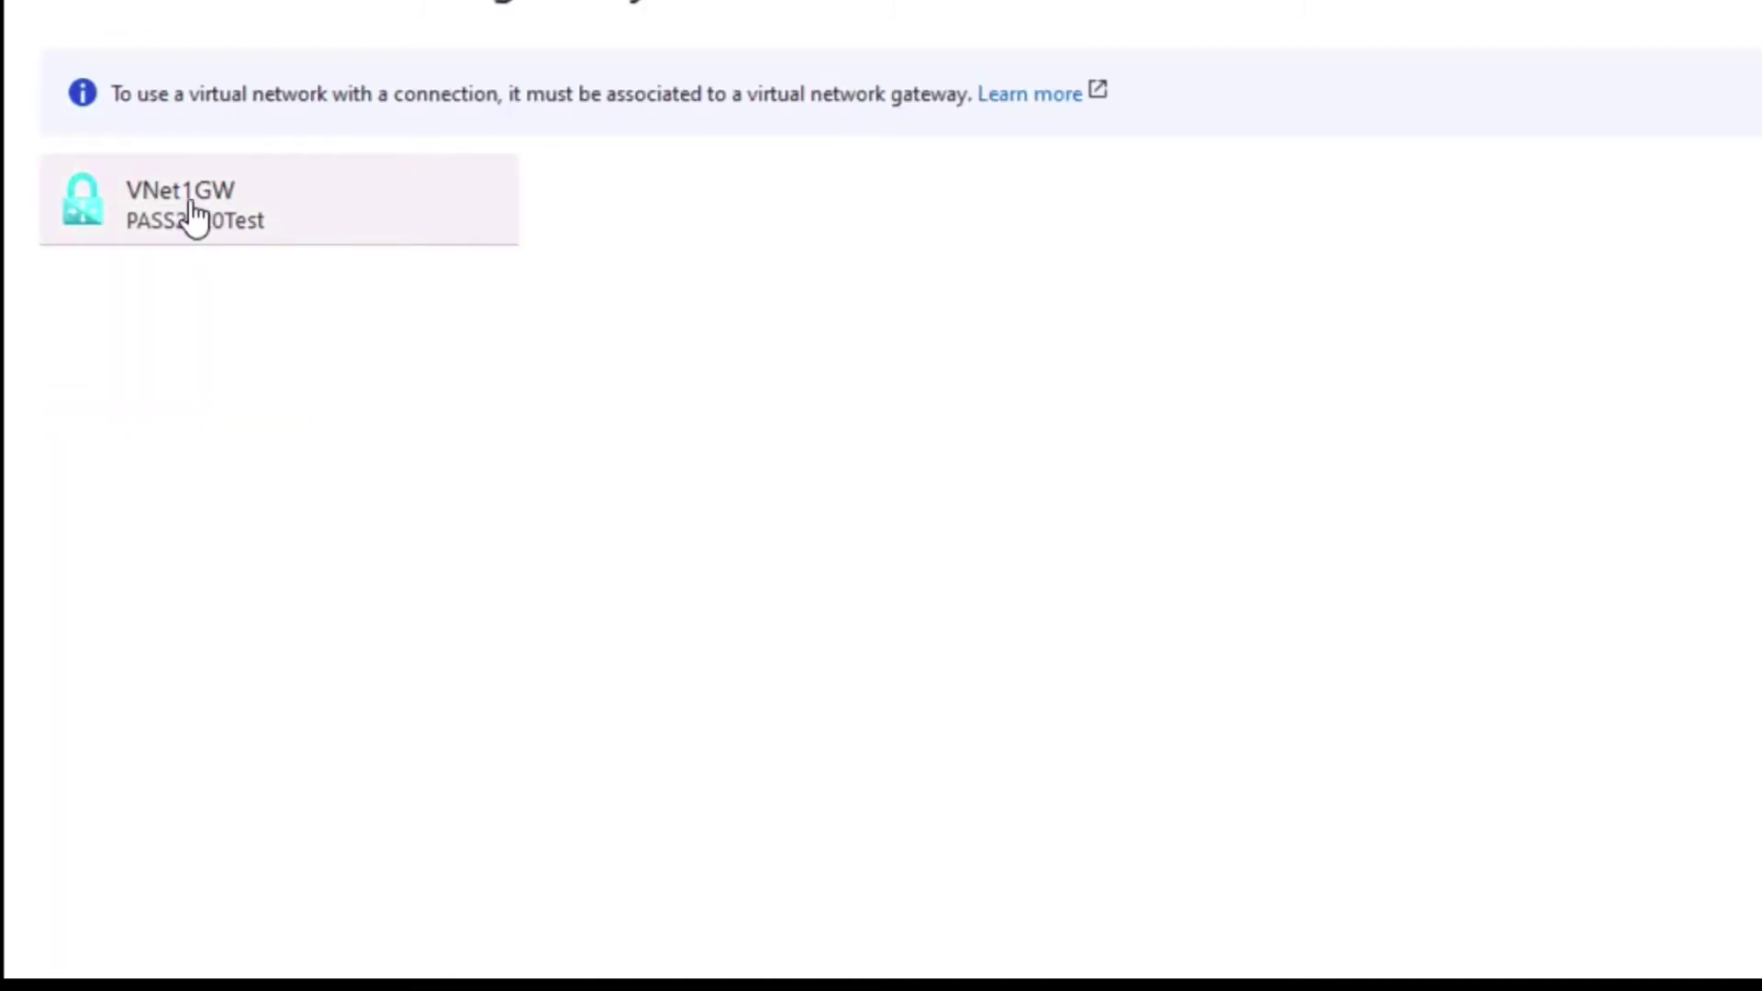
click(192, 218)
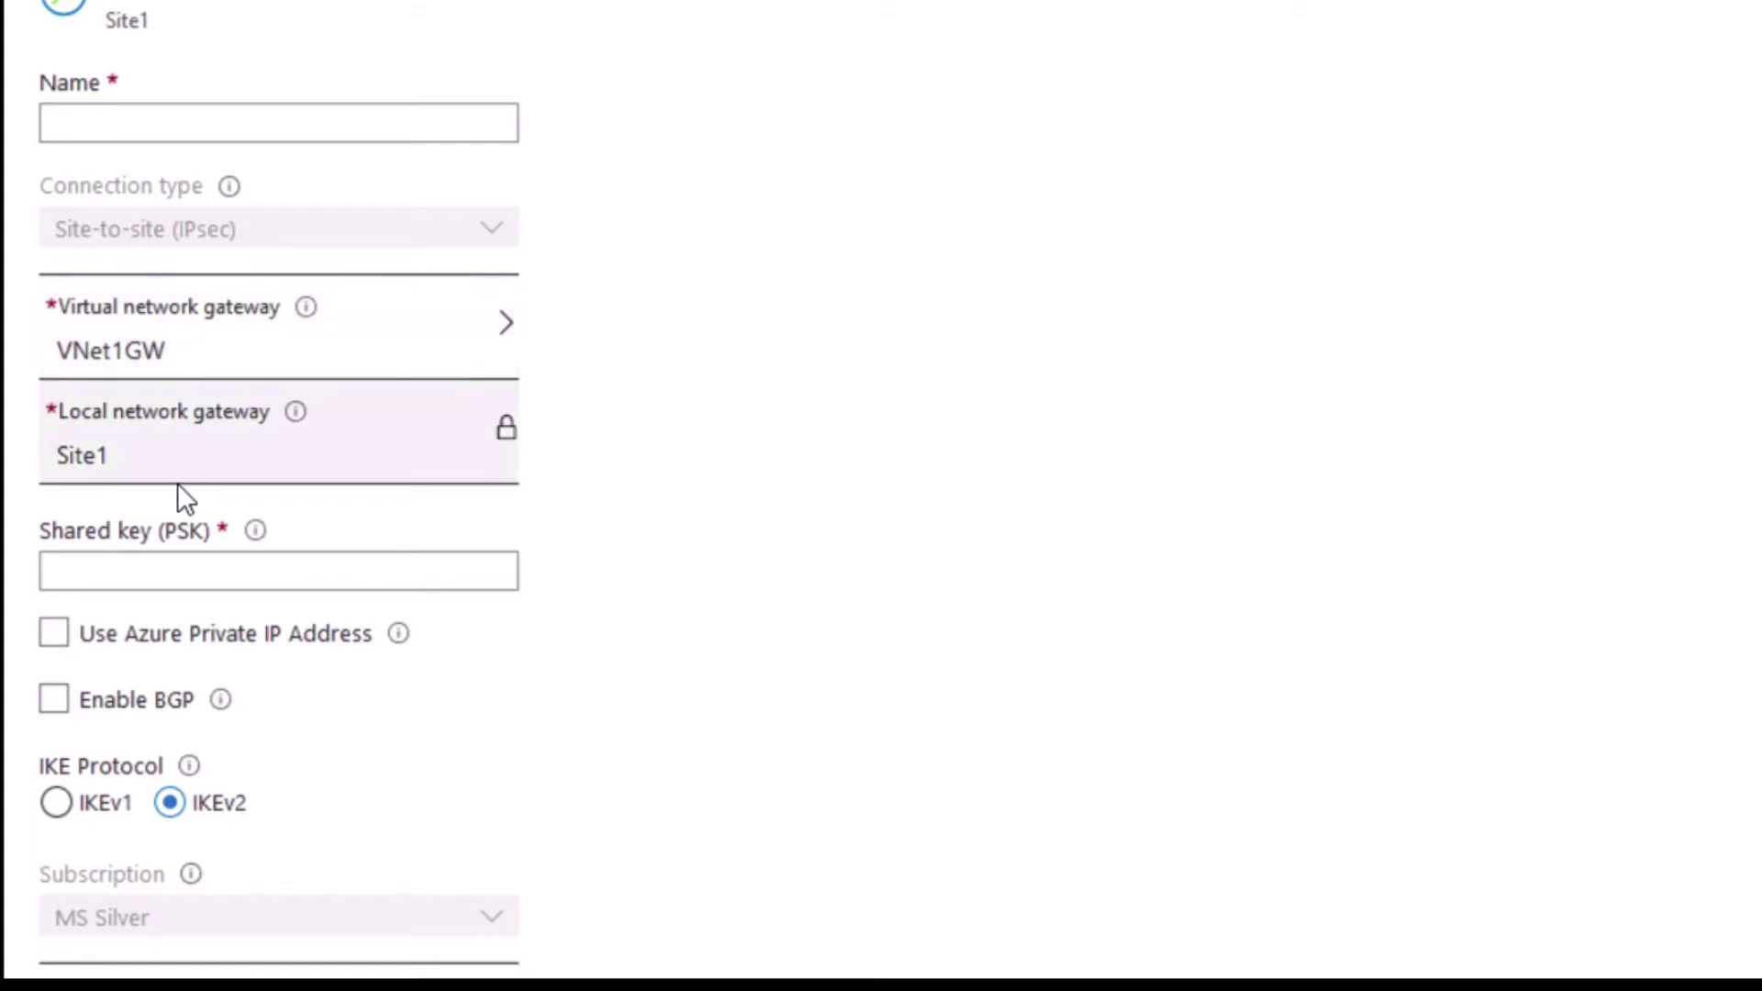
Name the connection Local2Azure, enter the shared key, and create it
click(127, 122)
text(S)
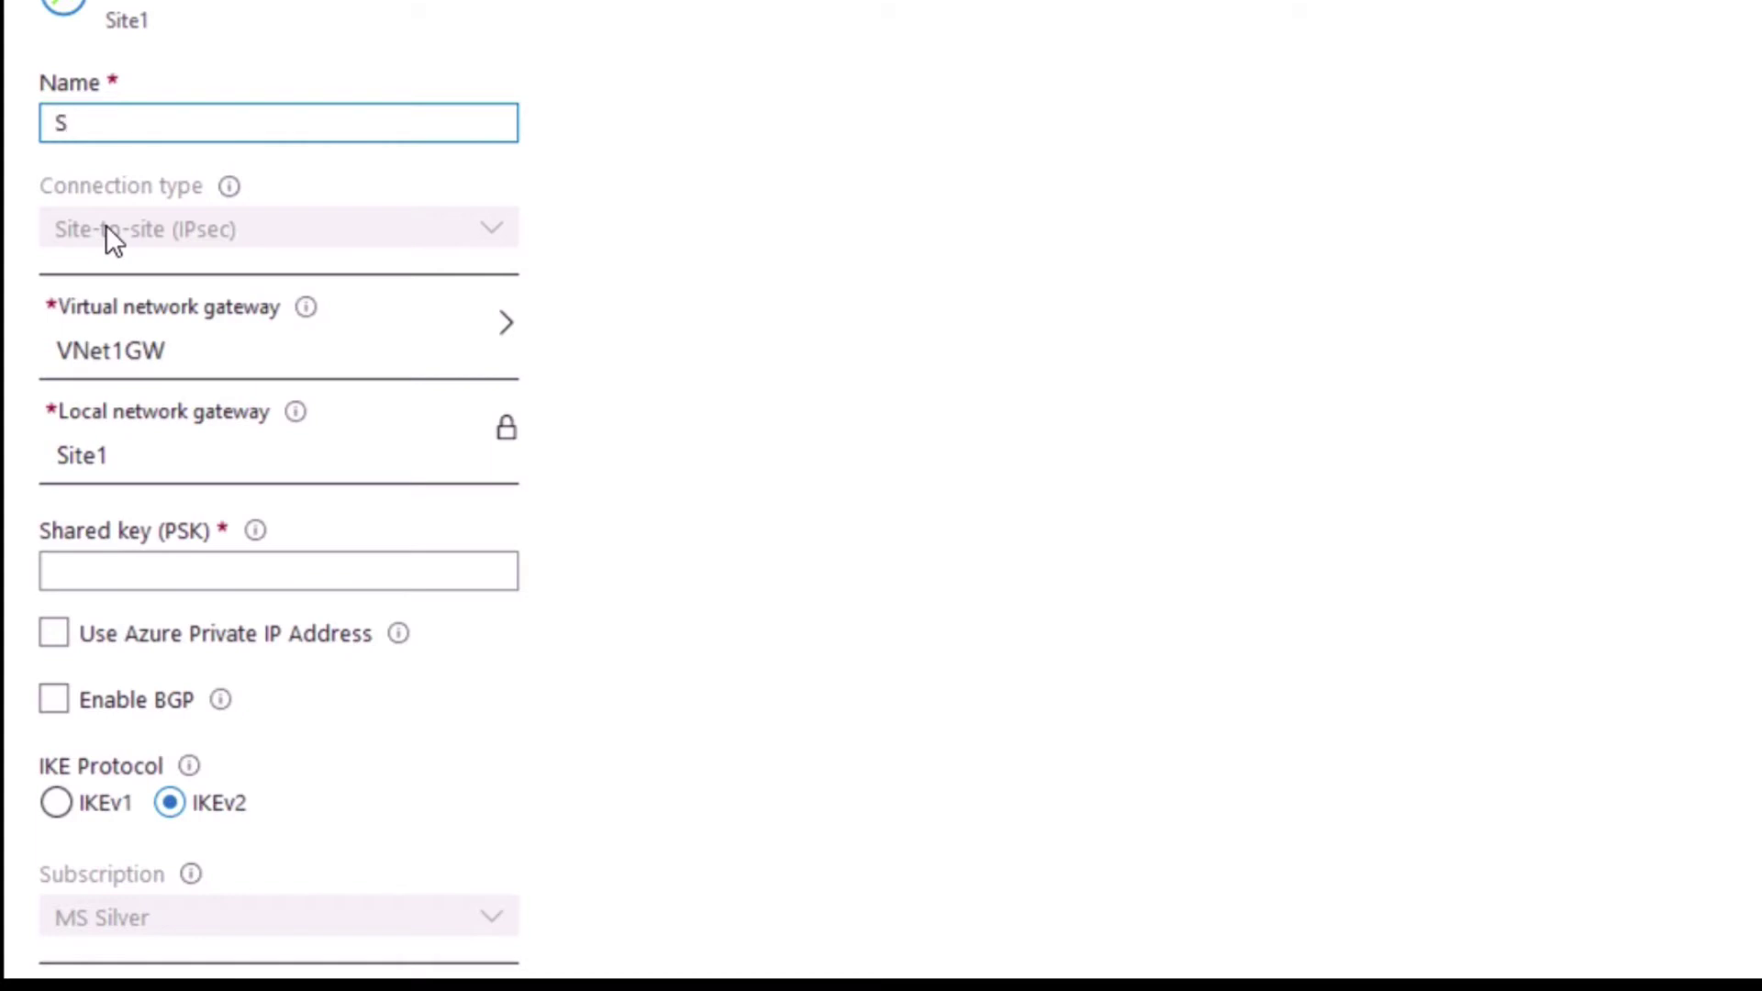
key(BackSpace)
text(Local2Azure)
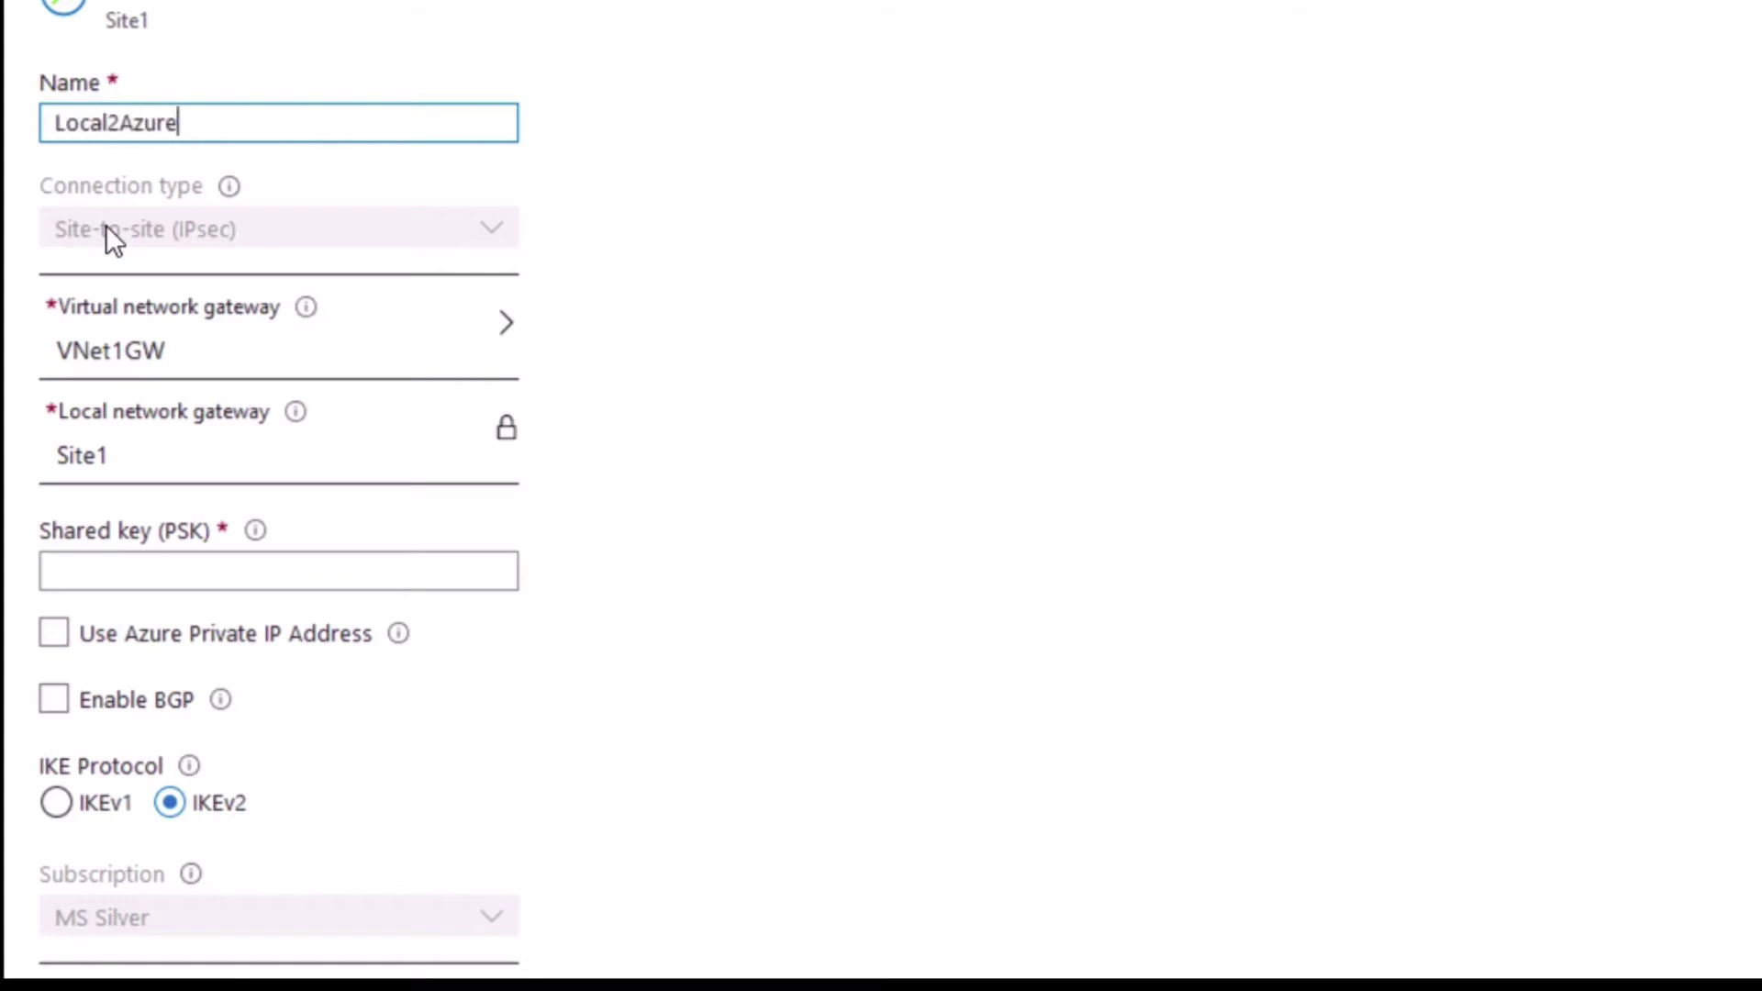
click(120, 573)
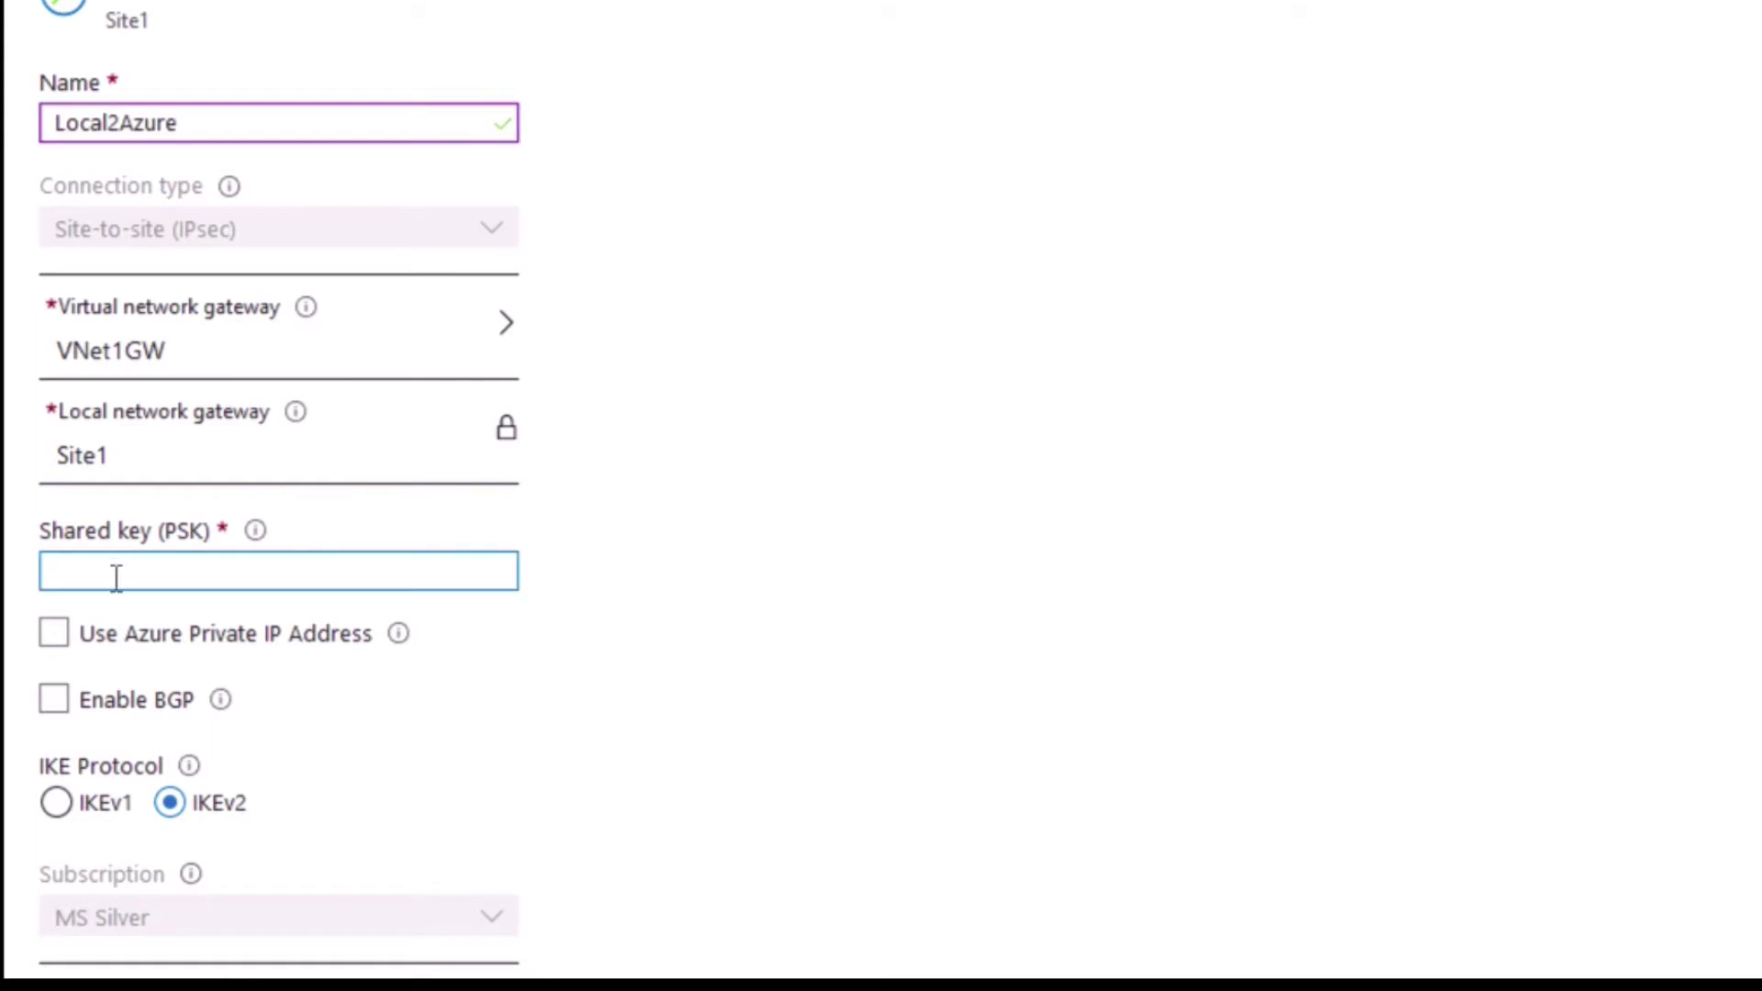
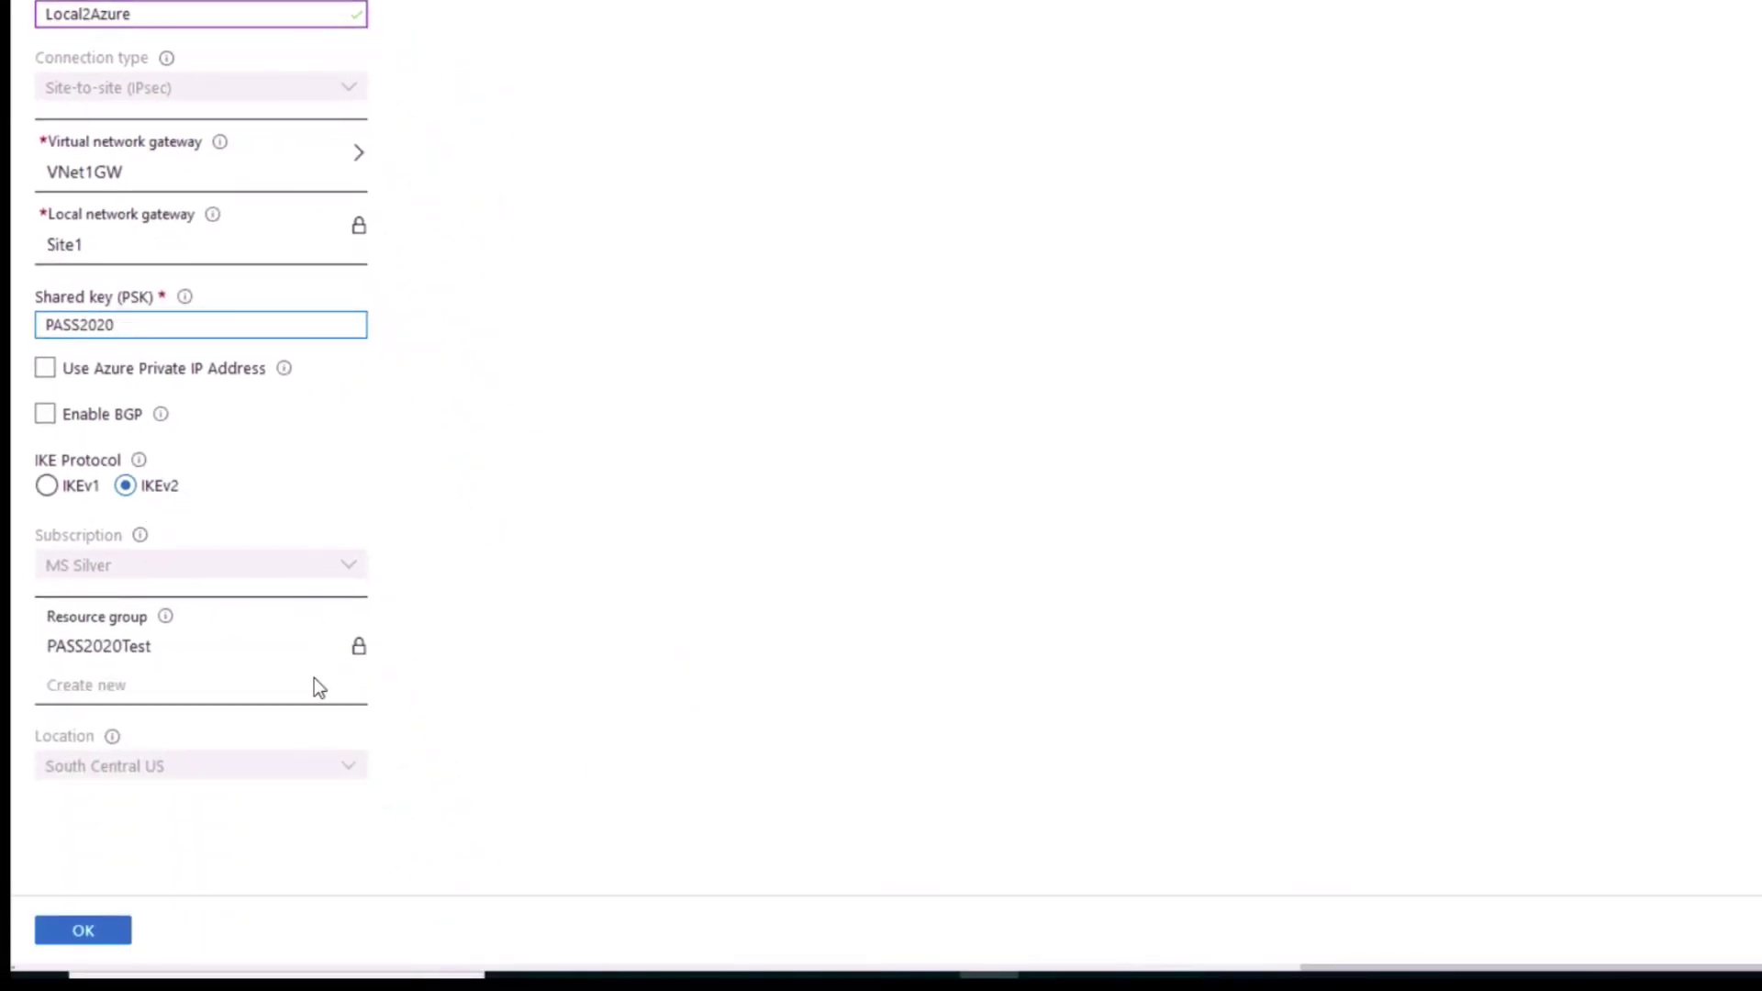
click(103, 934)
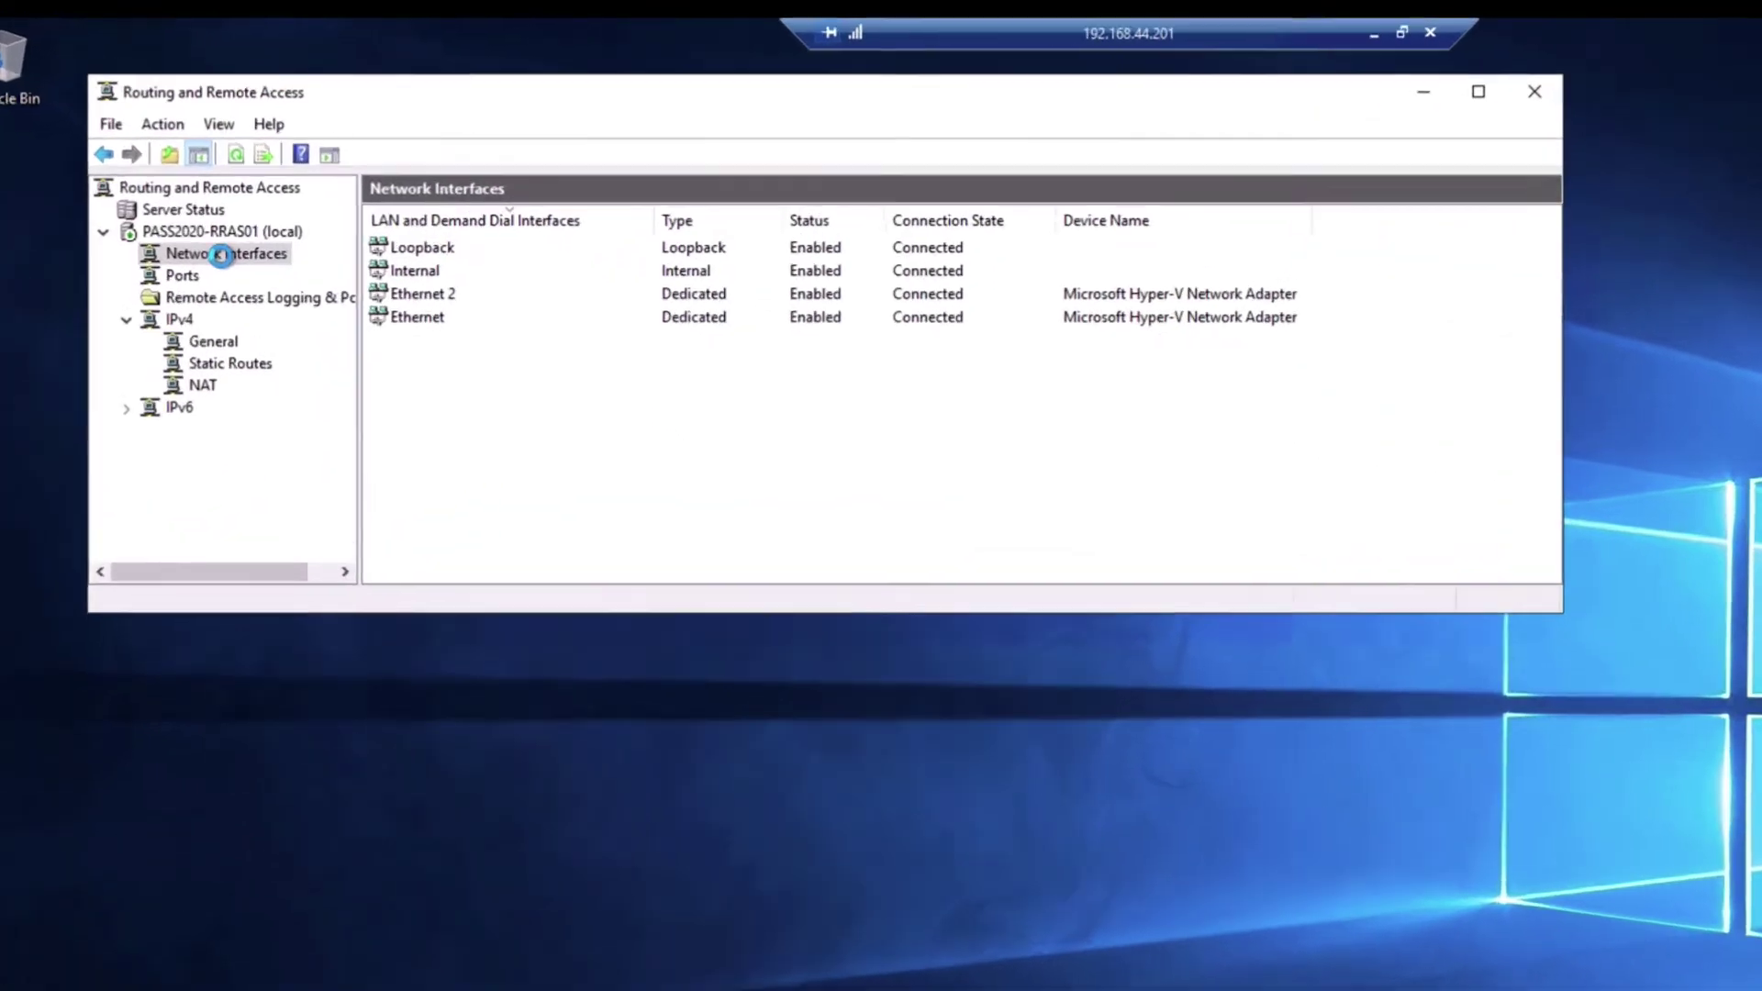
Start a new demand-dial interface named Azuregw with VPN connection and automatic VPN type
right_click(225, 193)
click(384, 370)
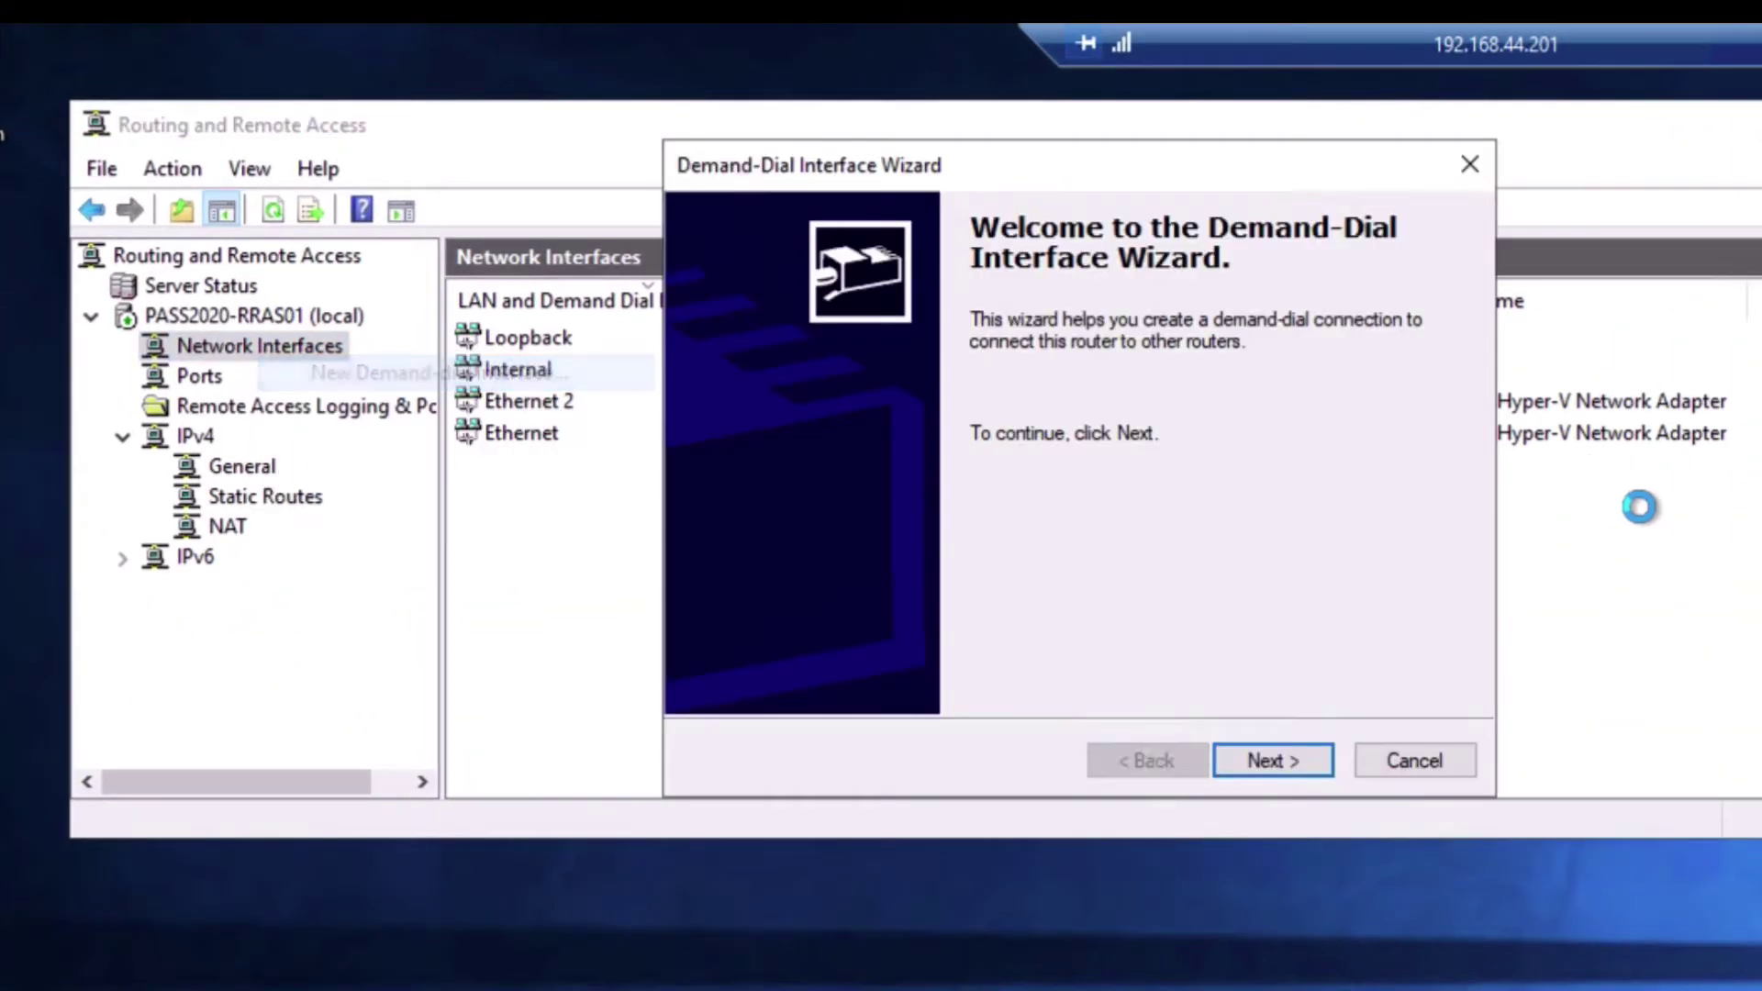
click(1282, 760)
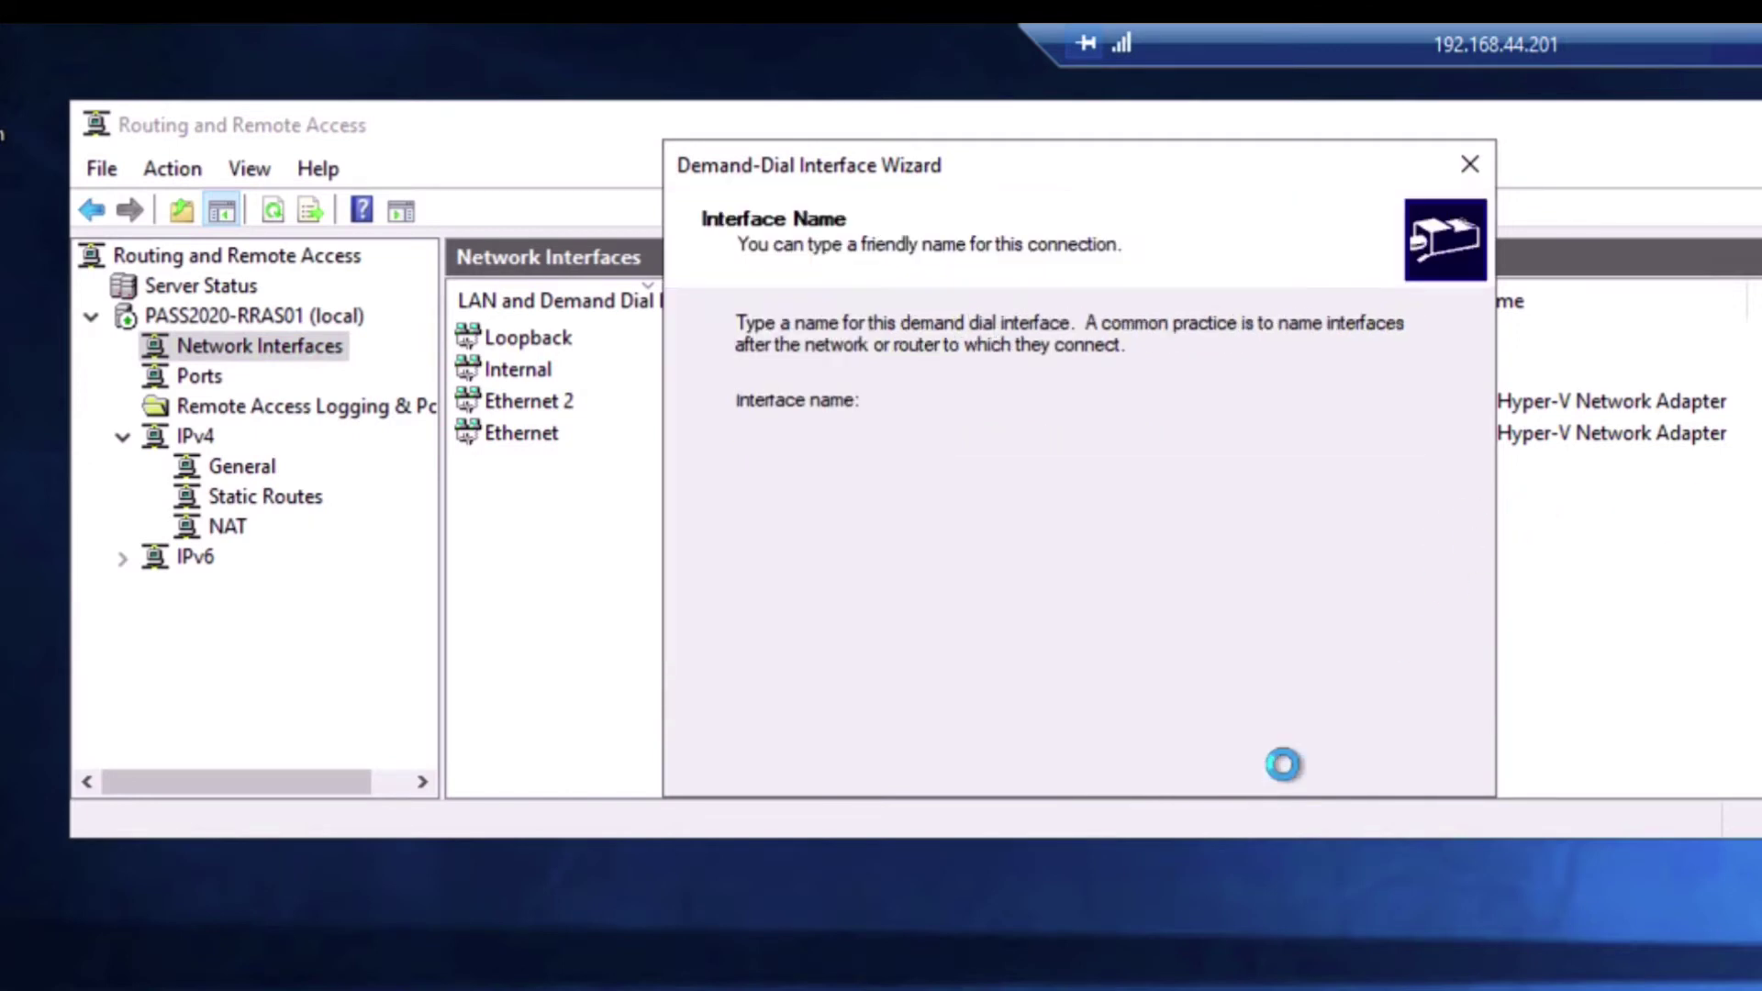
text(Azuregw)
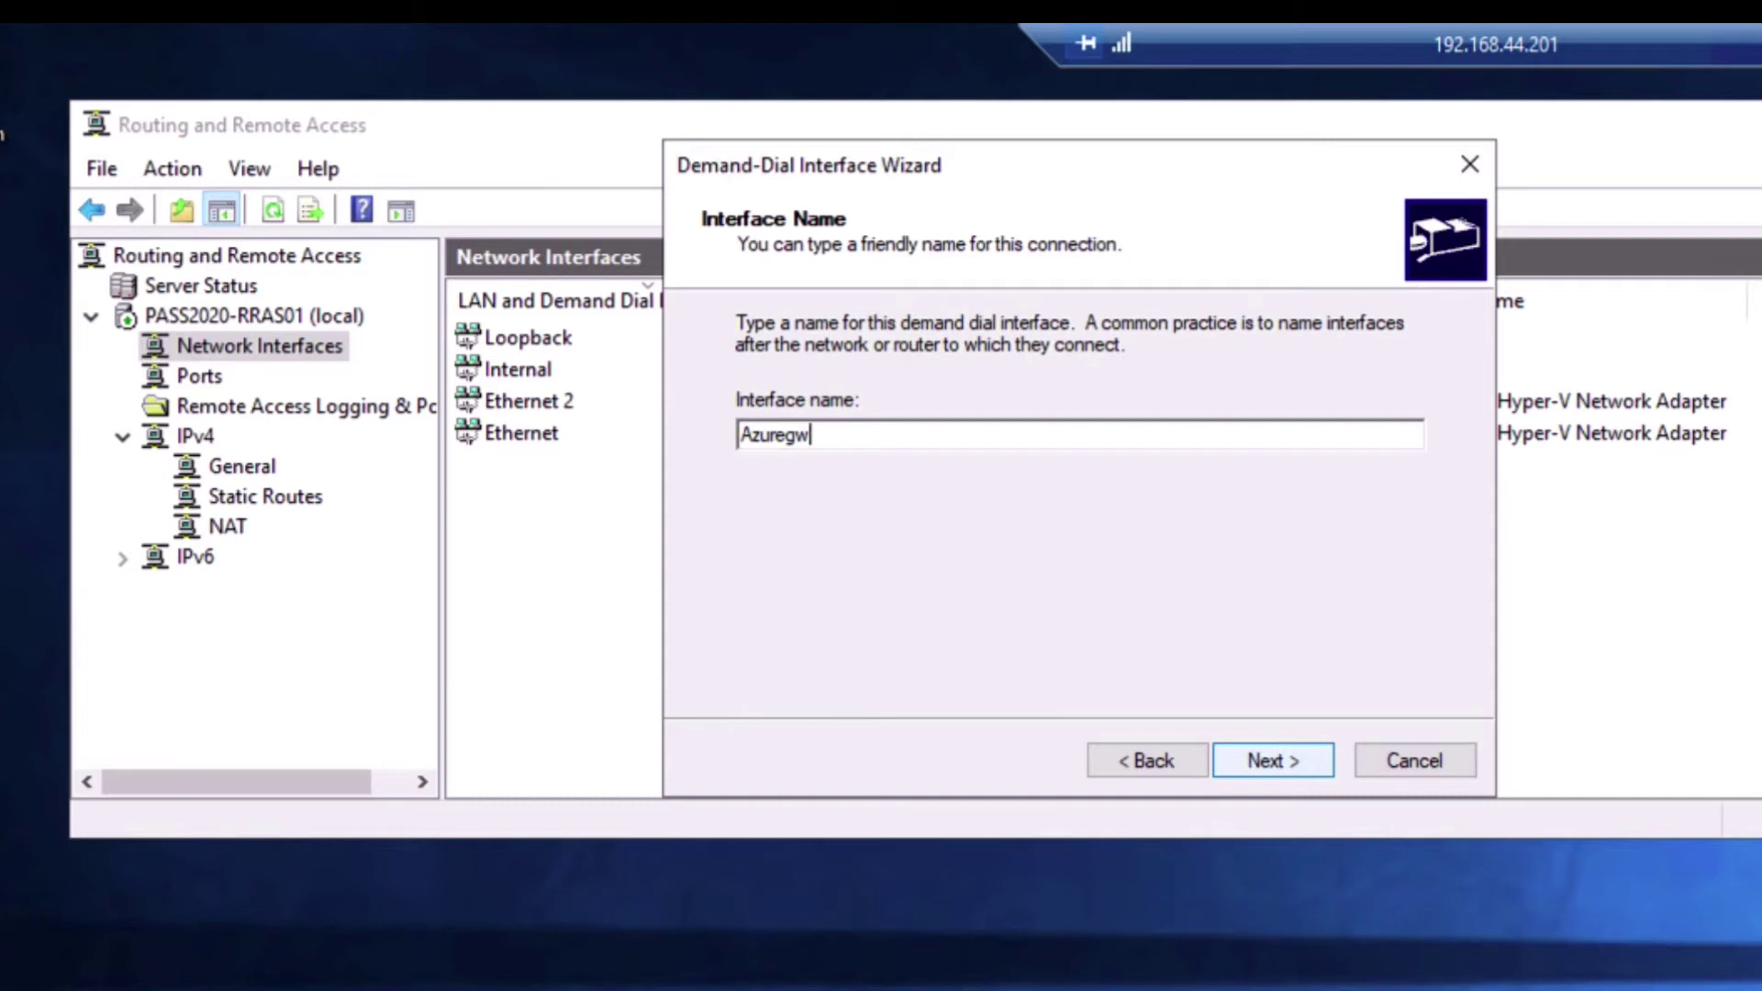
click(1284, 758)
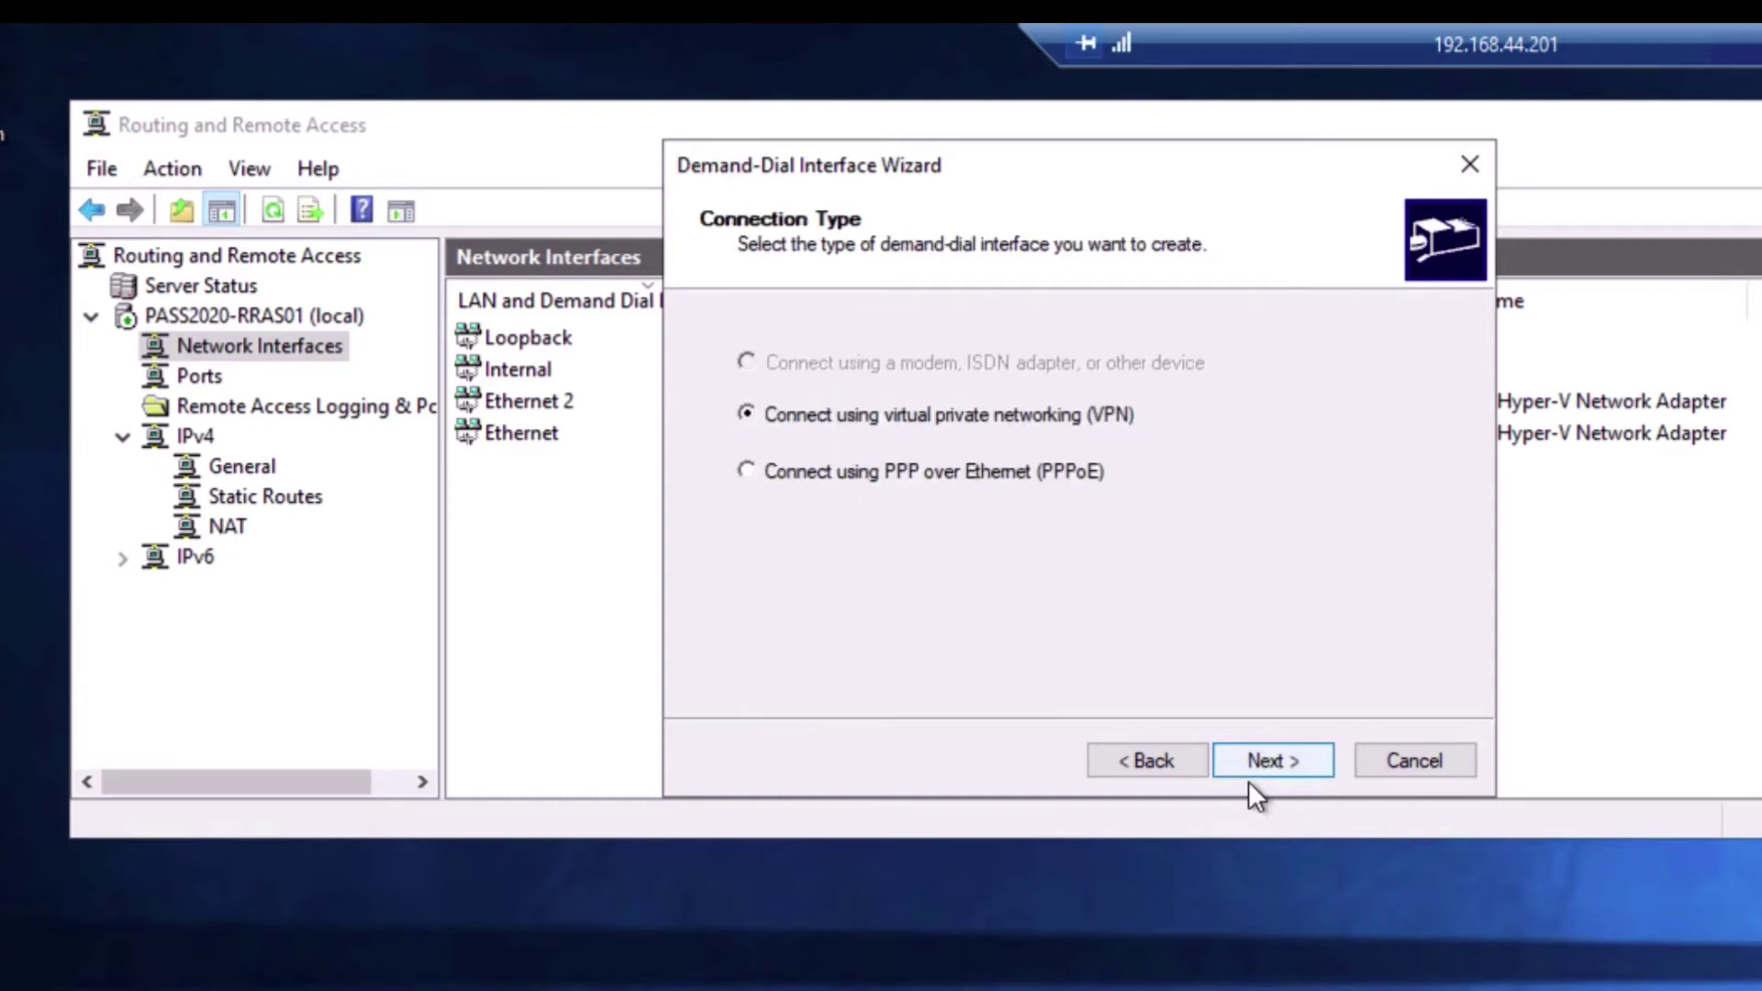
click(1275, 754)
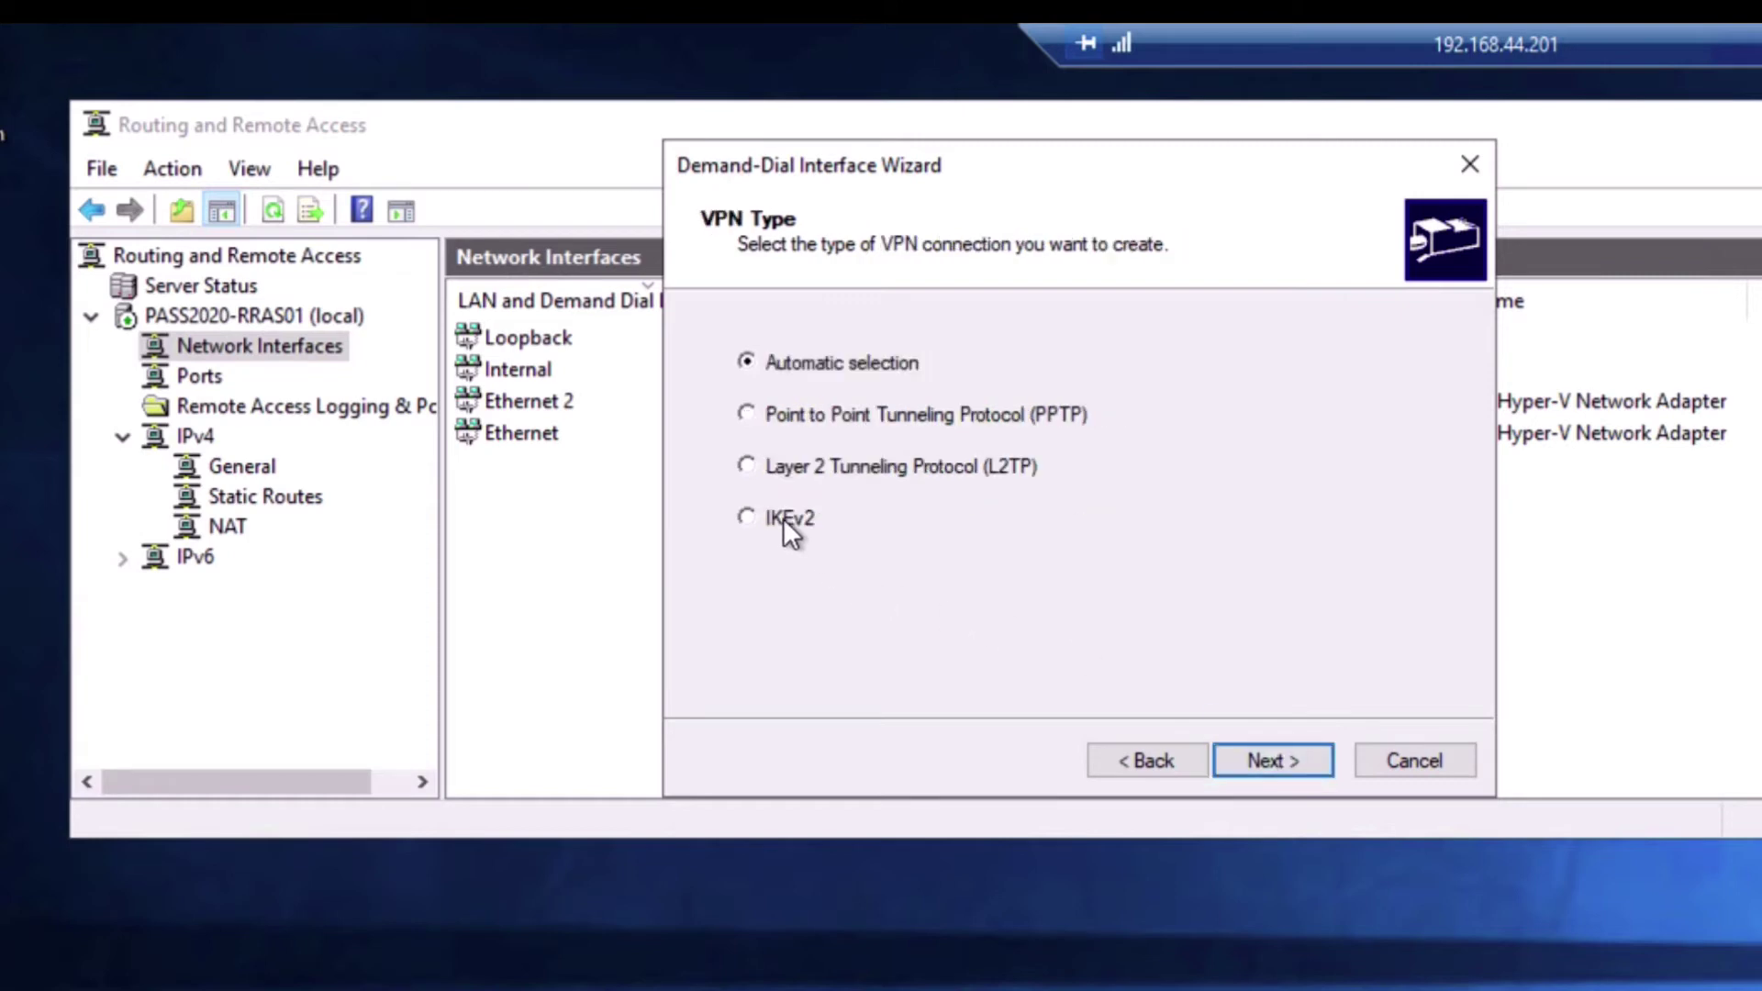
click(1273, 762)
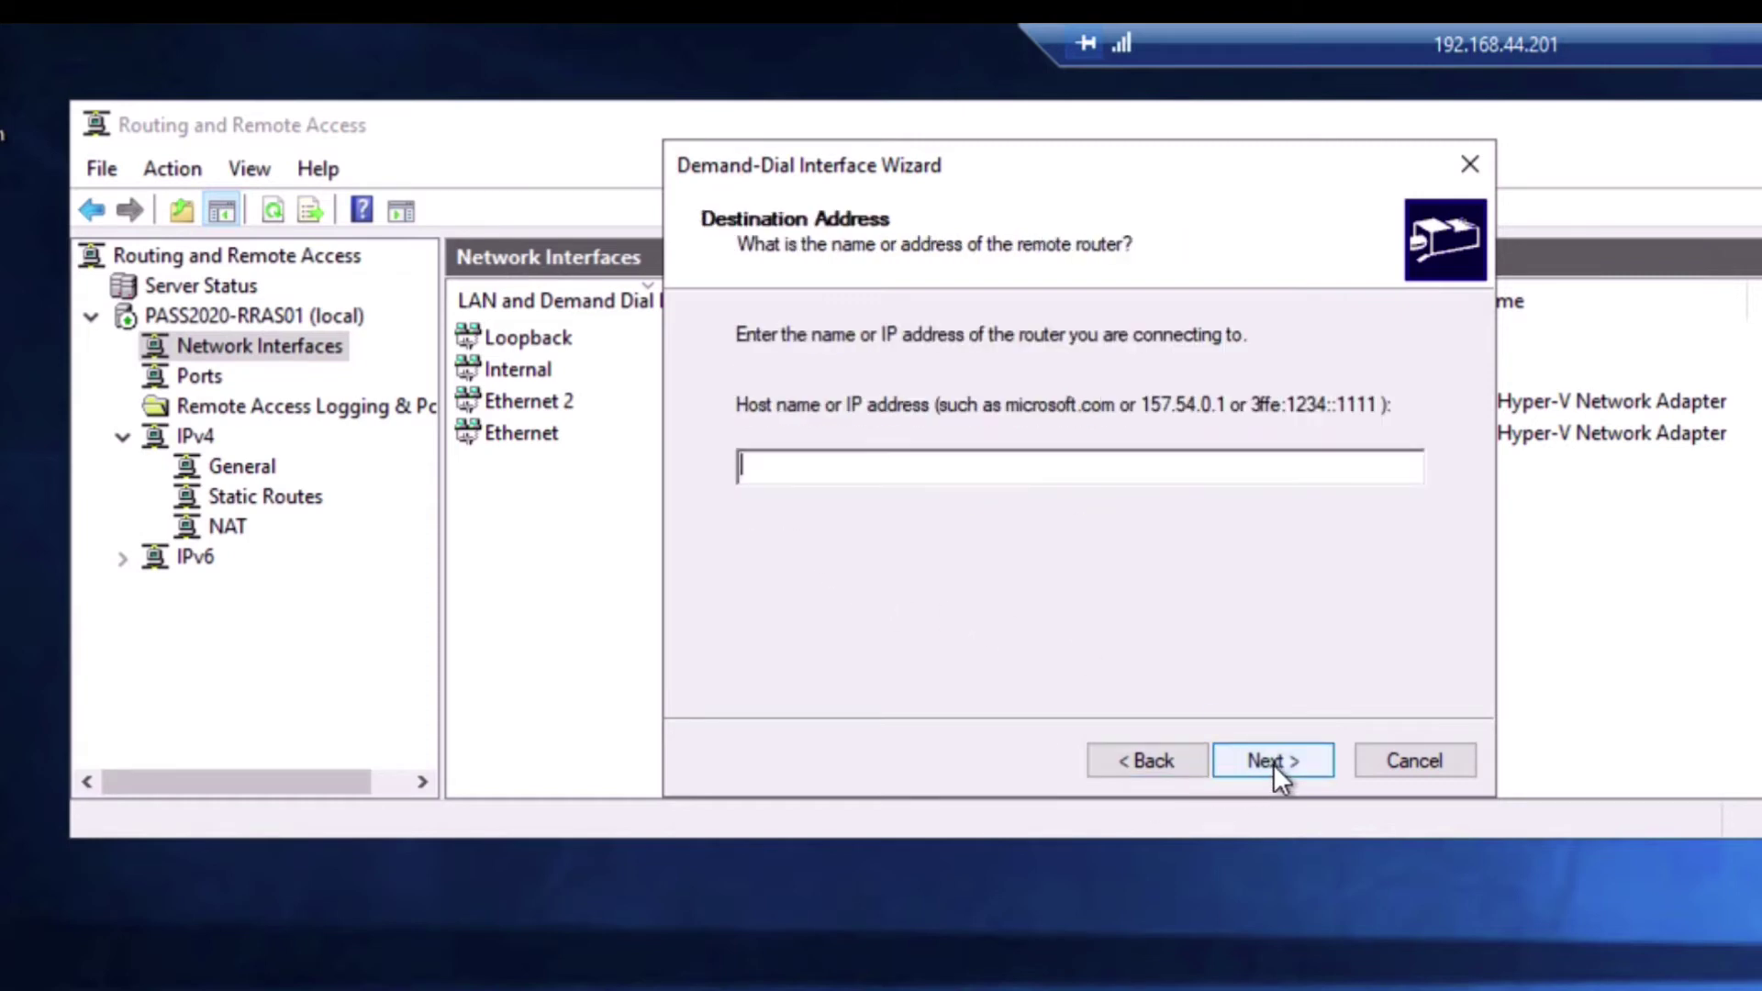
Set the remote router address to 104.214.37.241 and keep IP routing enabled
right_click(762, 462)
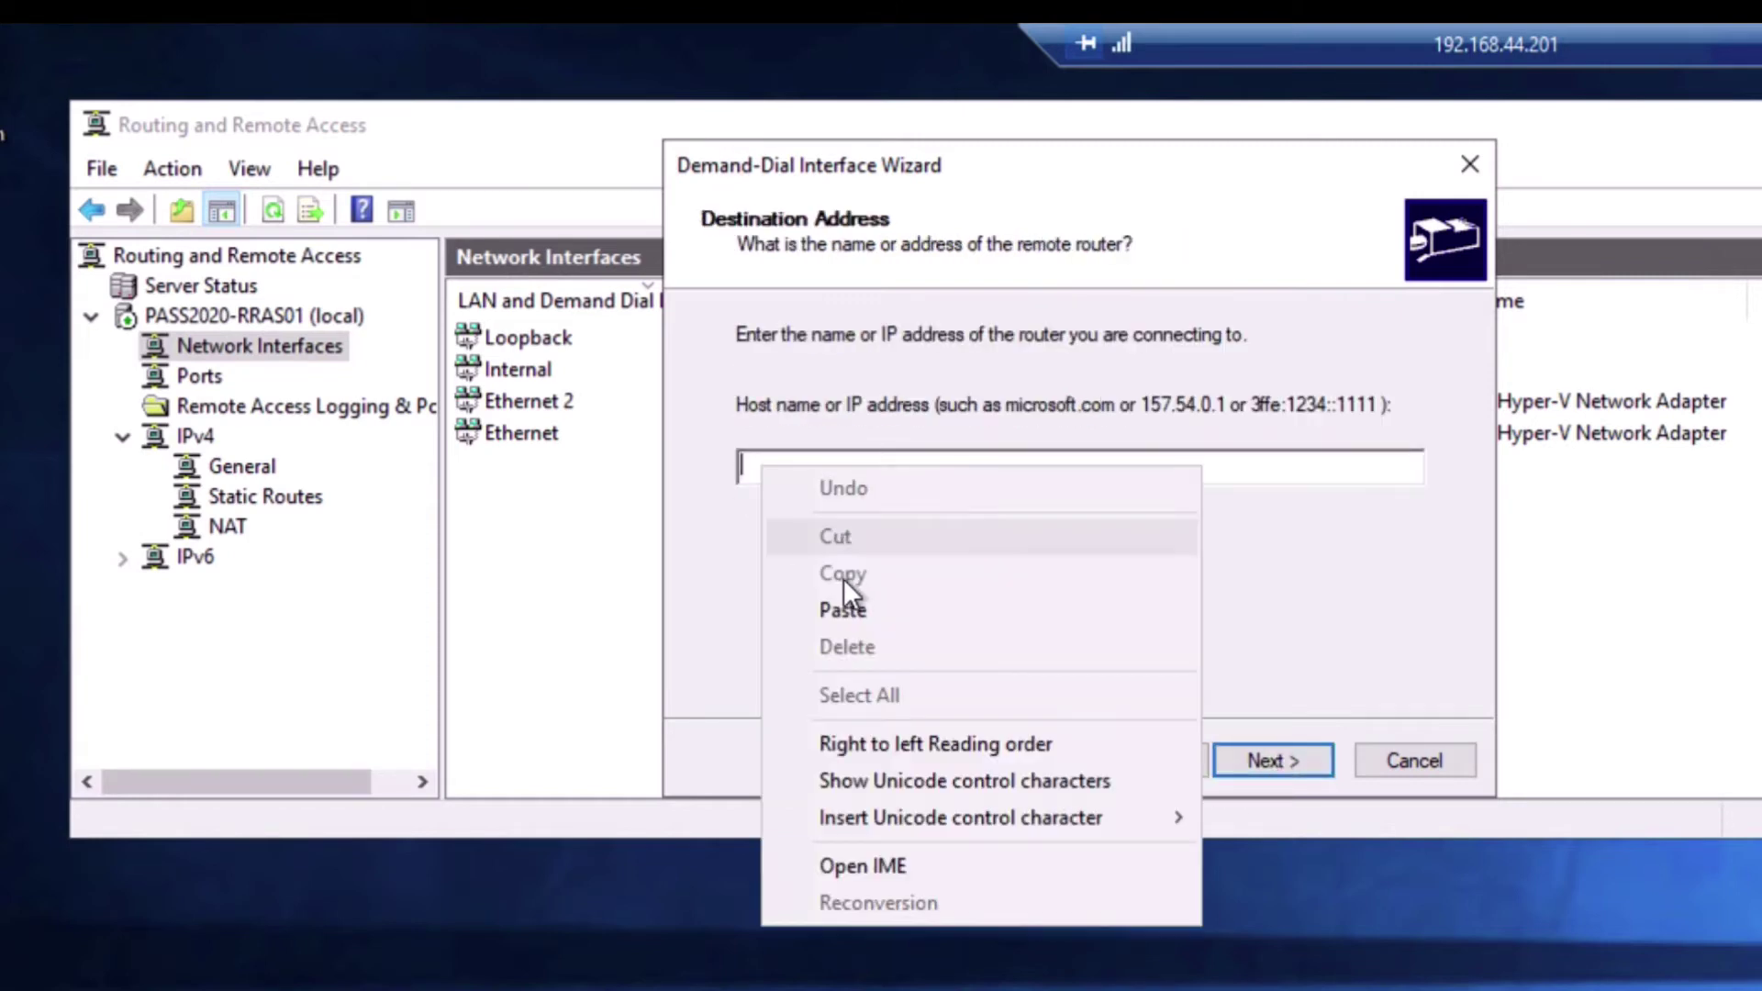
click(854, 610)
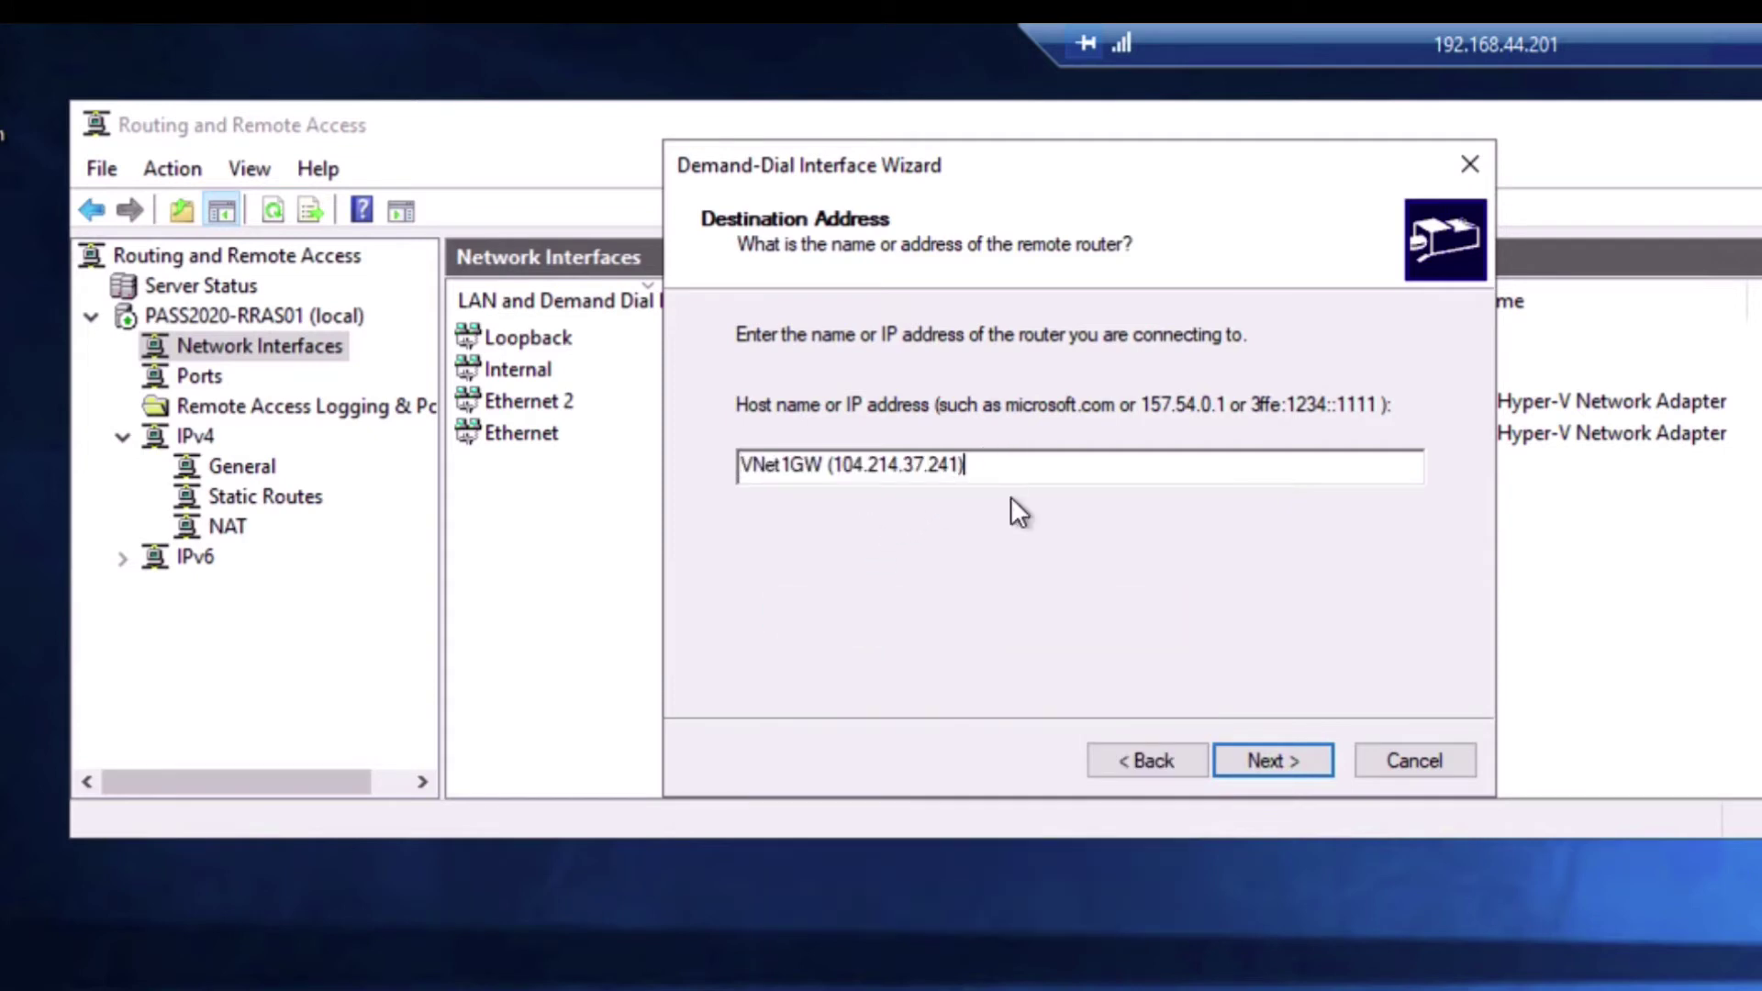
key(Left)
key(Left)
key(Left)
key(Left)
key(Left)
key(Left)
key(Left)
key(Left)
key(Left)
key(Left)
key(Left)
key(Left)
key(Left)
key(Left)
key(BackSpace)
key(BackSpace)
key(BackSpace)
key(BackSpace)
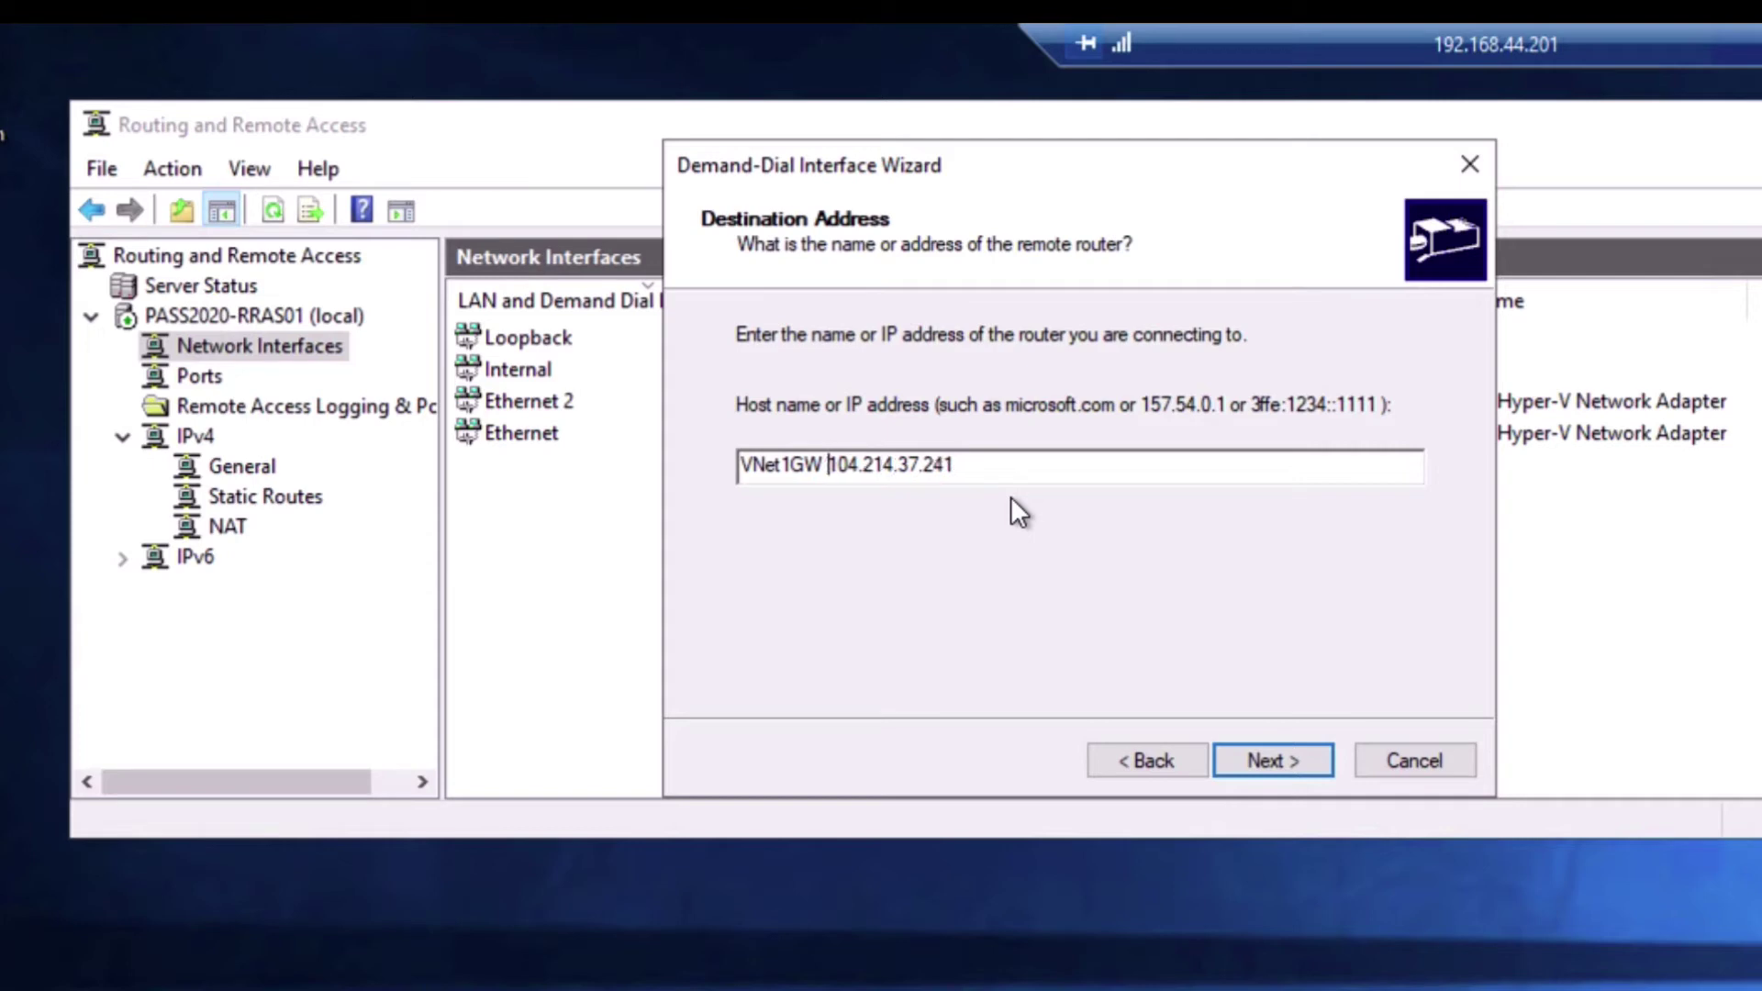
key(BackSpace)
key(BackSpace)
key(BackSpace)
key(BackSpace)
key(BackSpace)
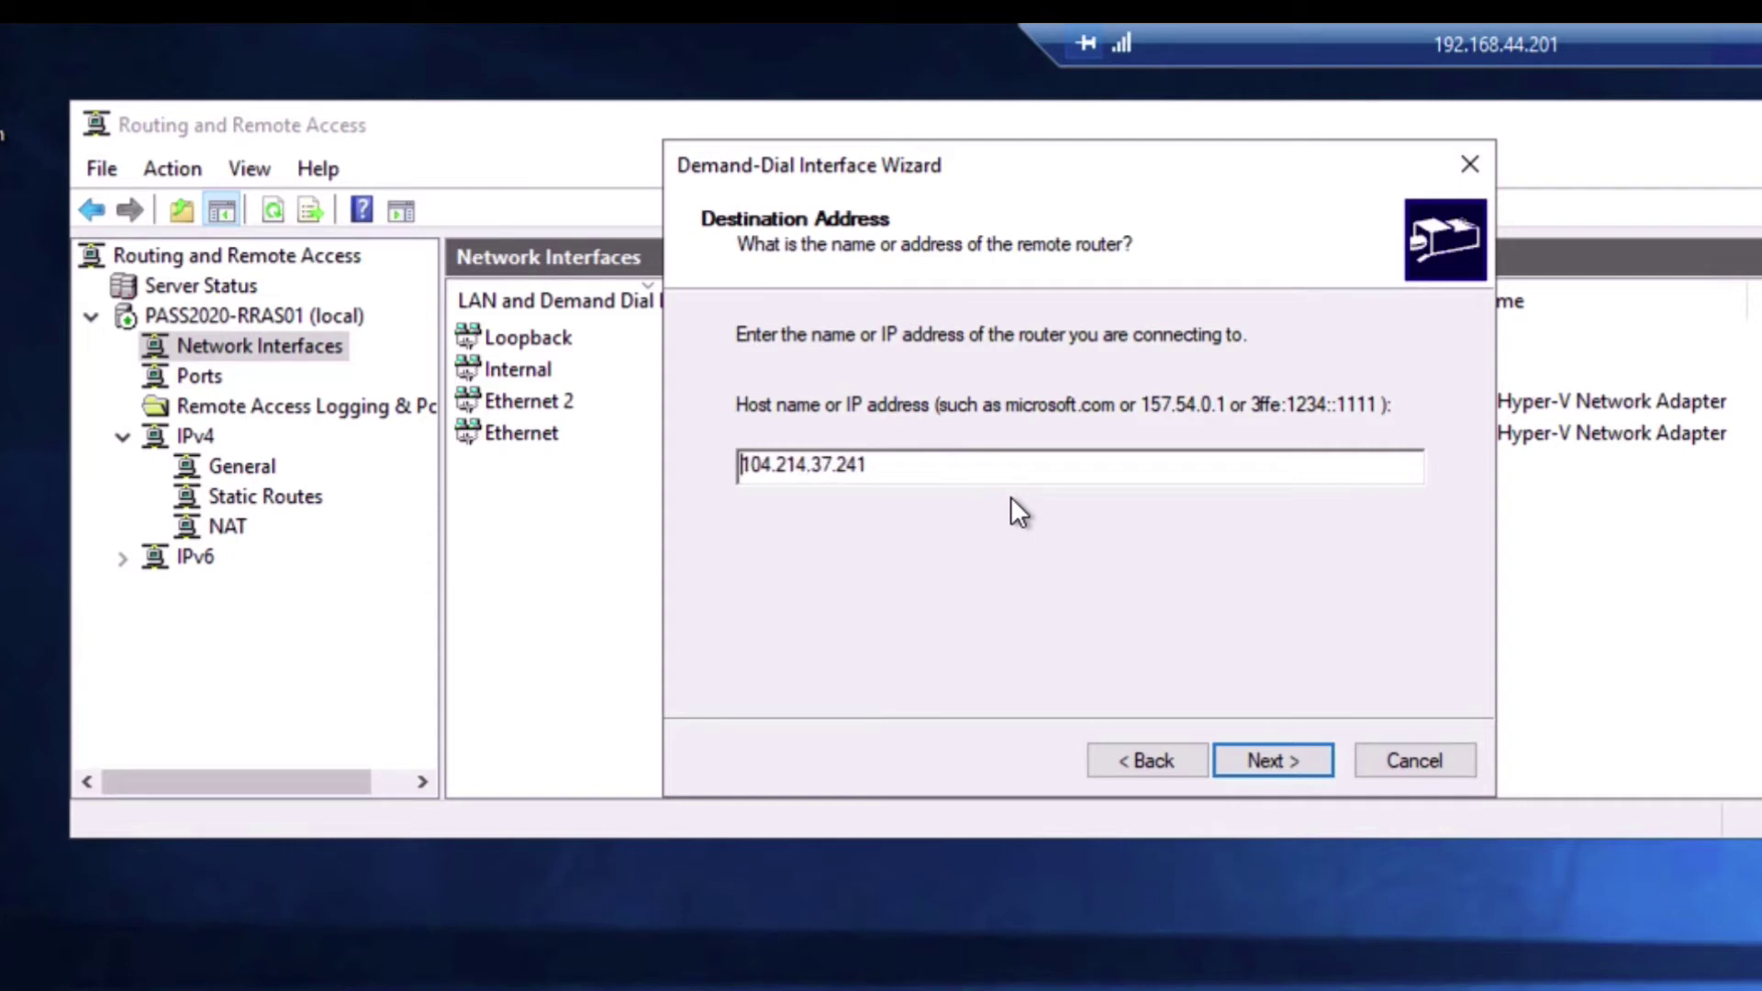
click(1279, 746)
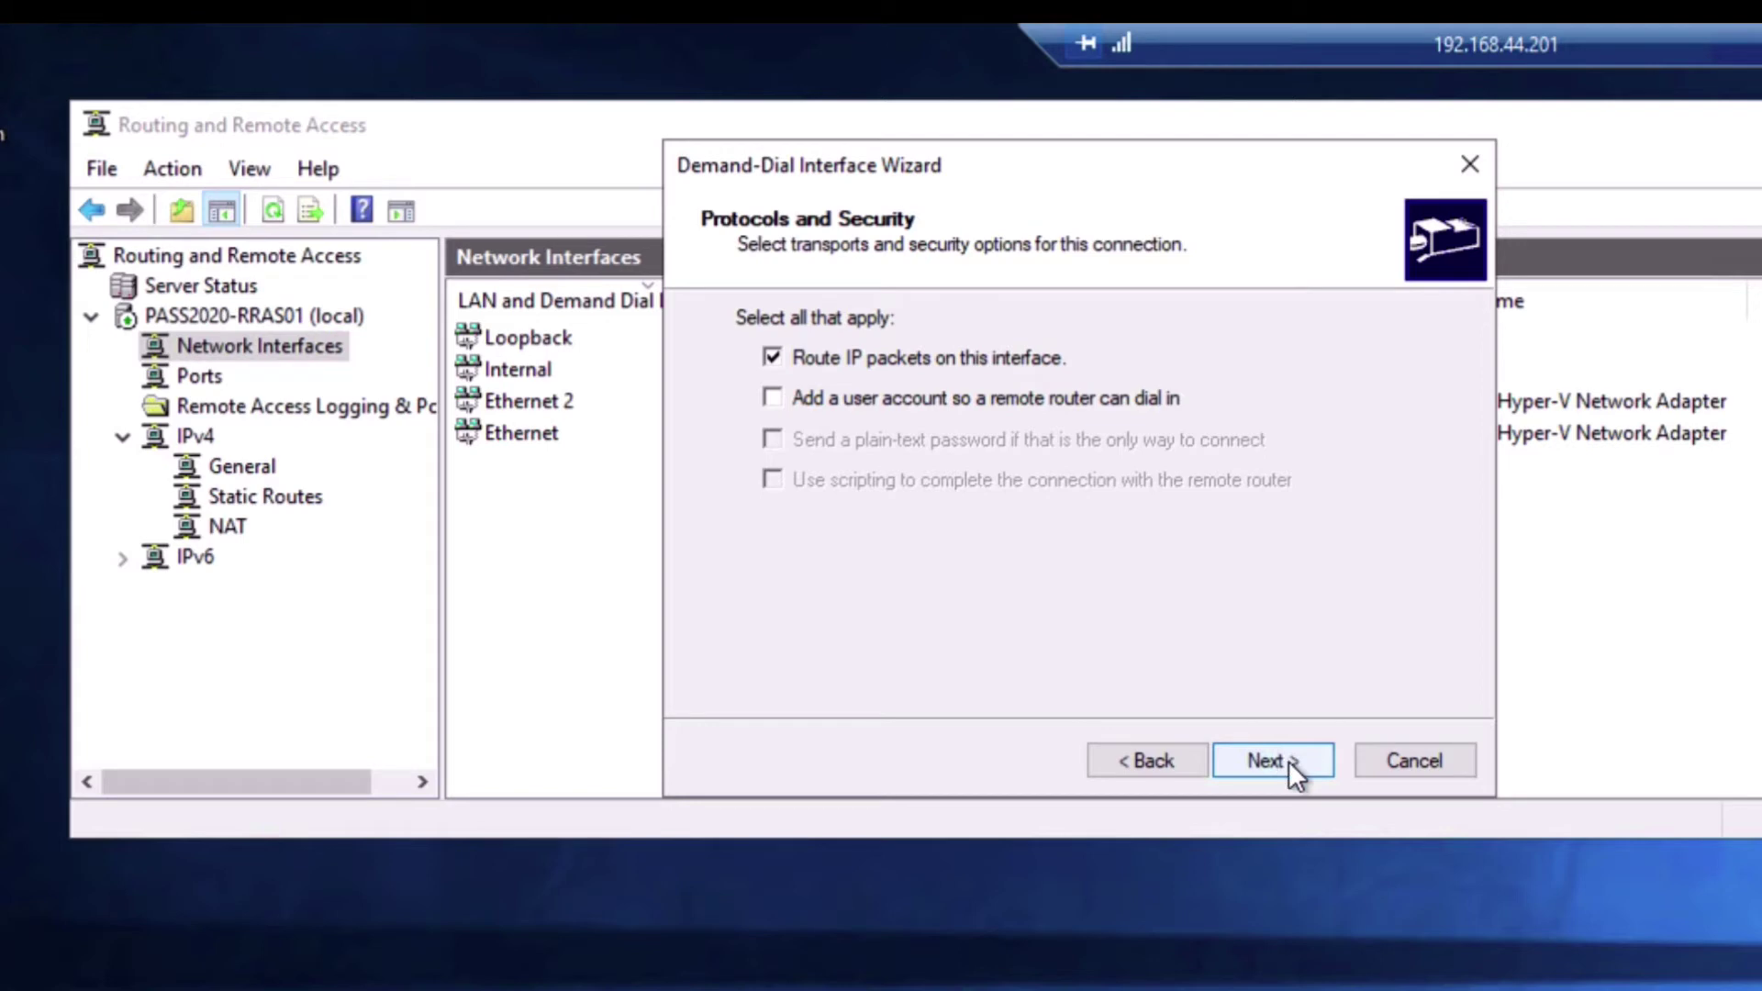
click(1289, 761)
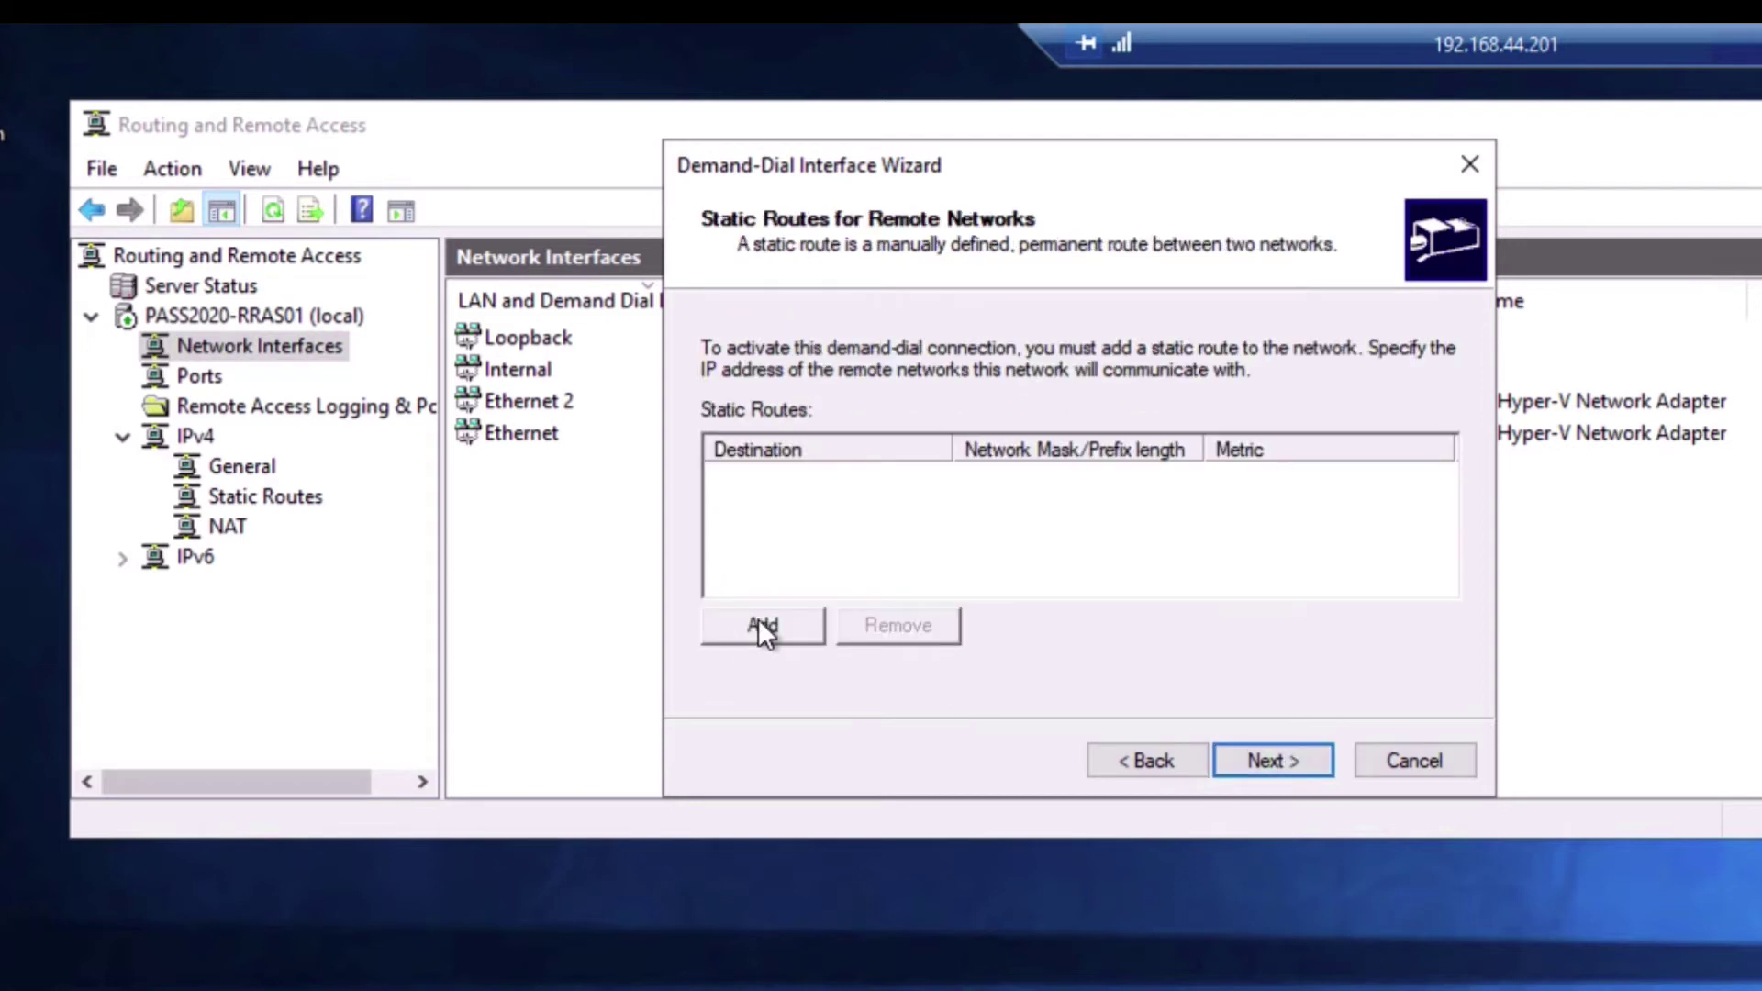
Add a static route to 10.44.0.0 mask 255.255.0.0 with metric 10
click(760, 624)
click(930, 295)
text(1)
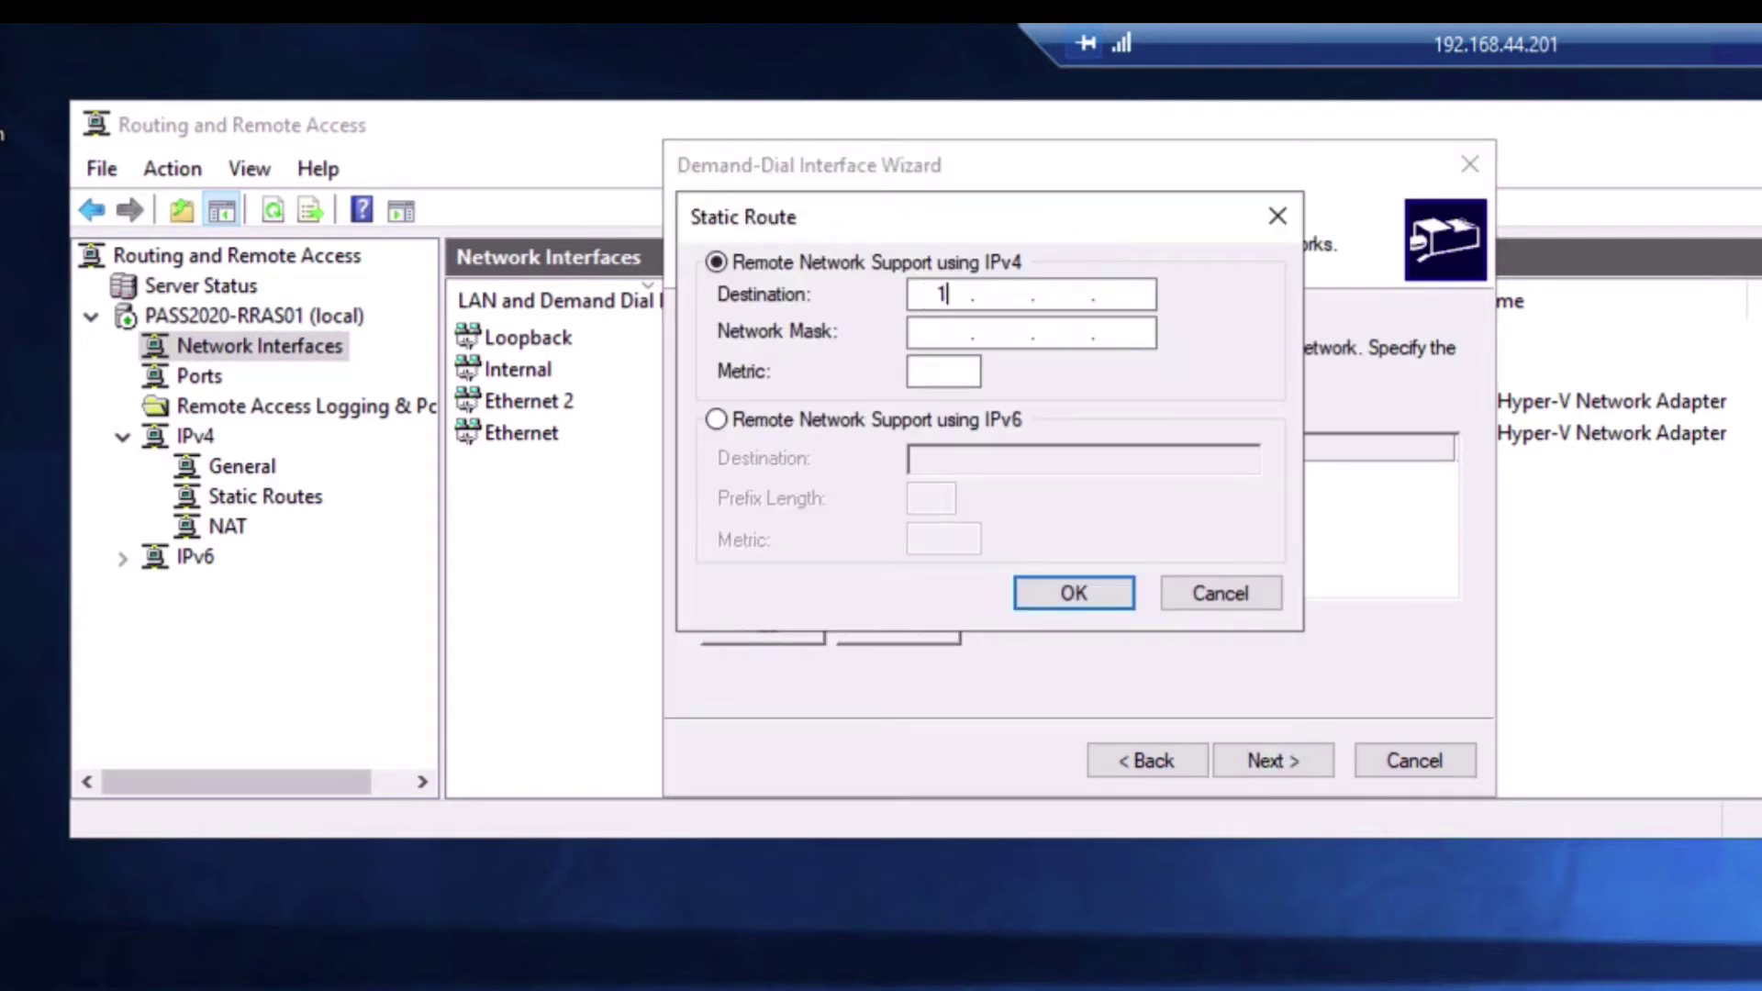
text(0.44.00.0)
key(Tab)
text(255.255.9.)
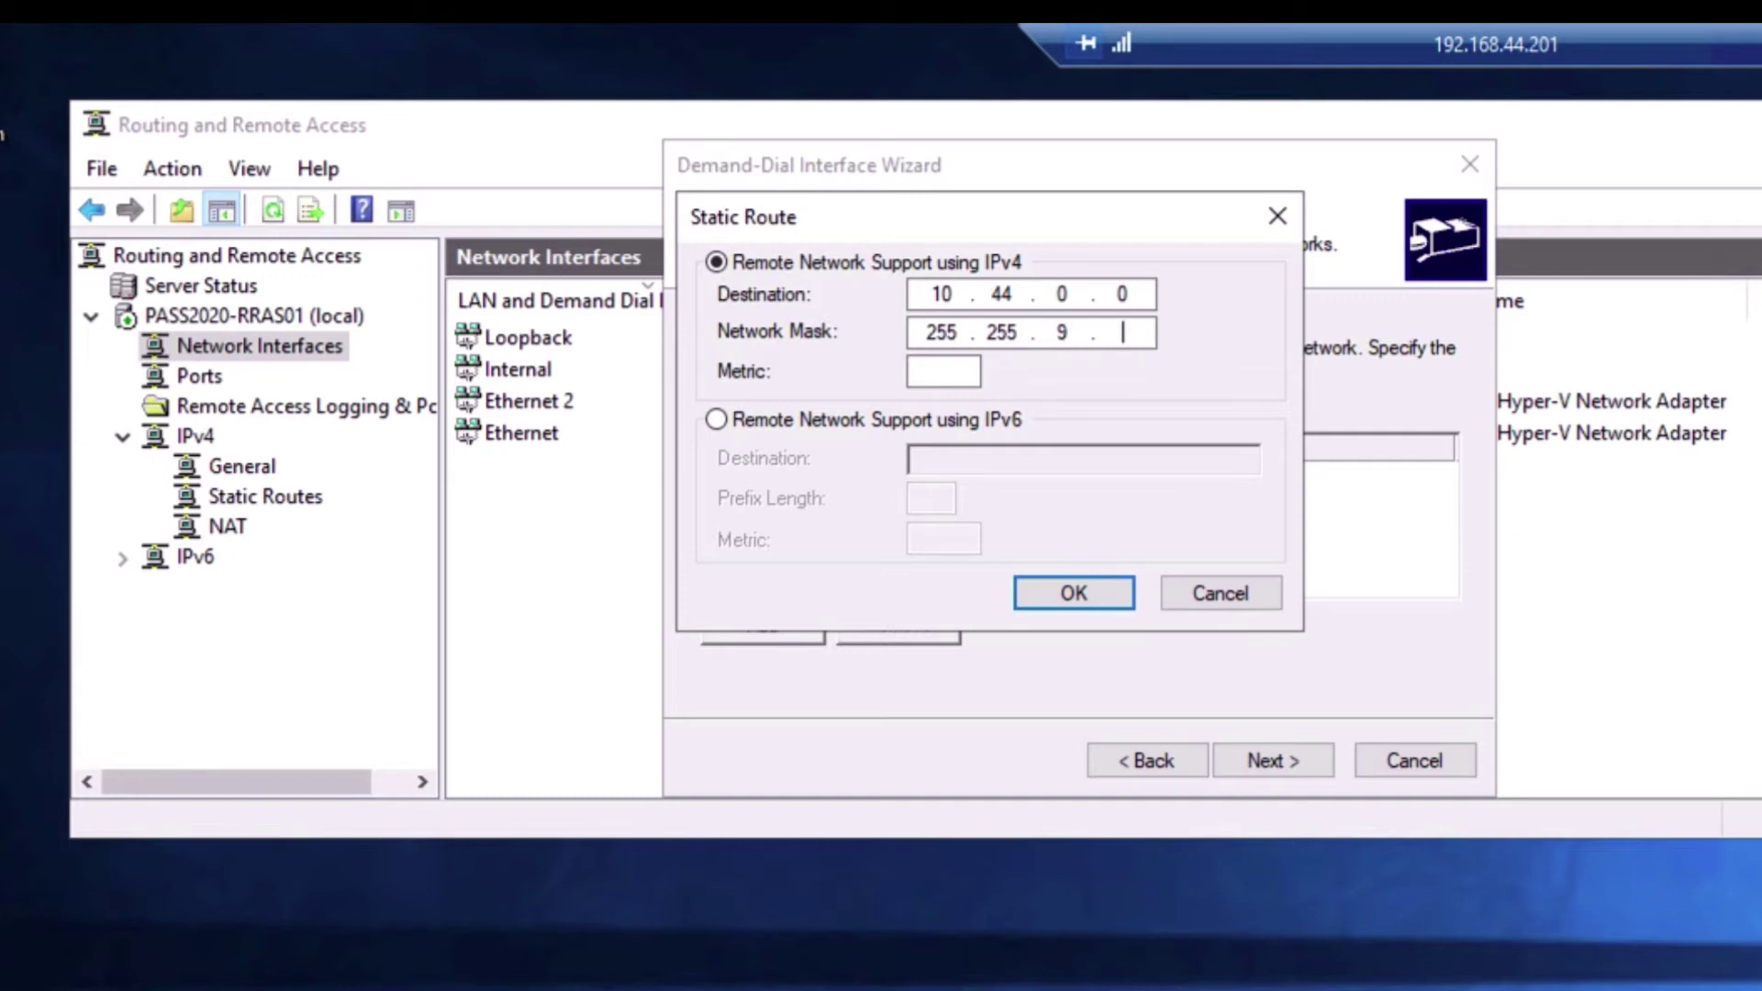
double_click(1060, 332)
text(0.0)
click(965, 372)
text(10)
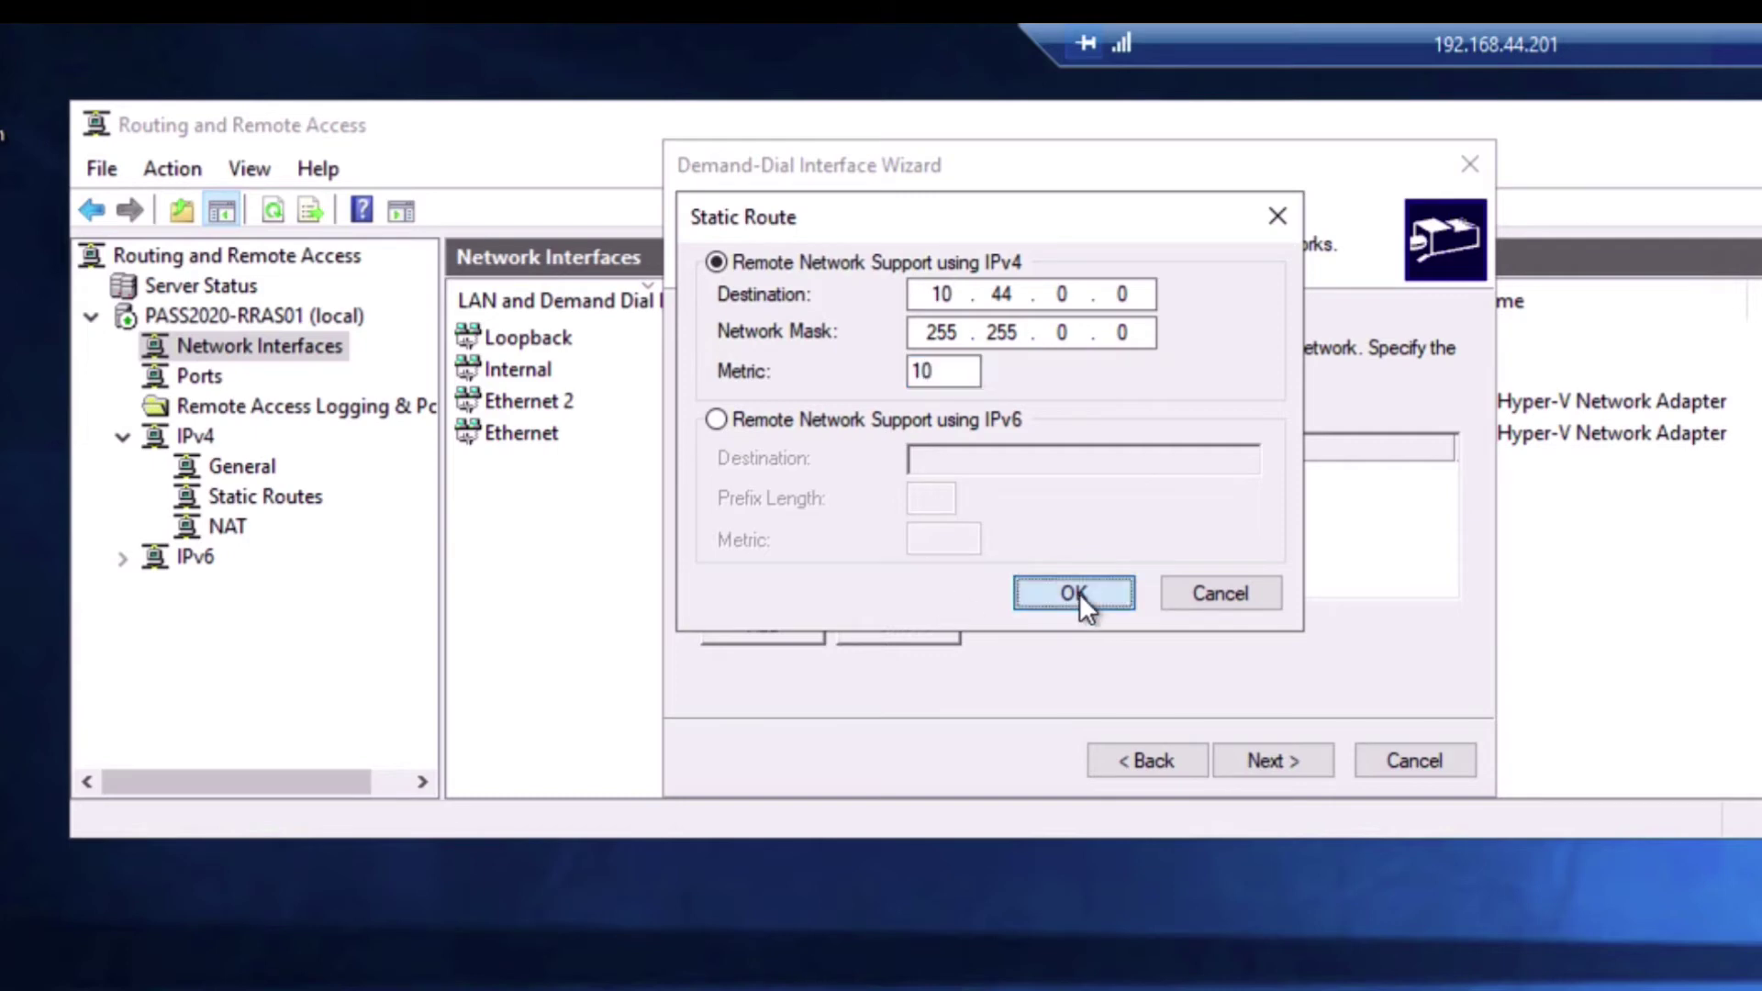
click(1079, 592)
Skip the dial-out credentials and finish the Azuregw wizard
click(1263, 764)
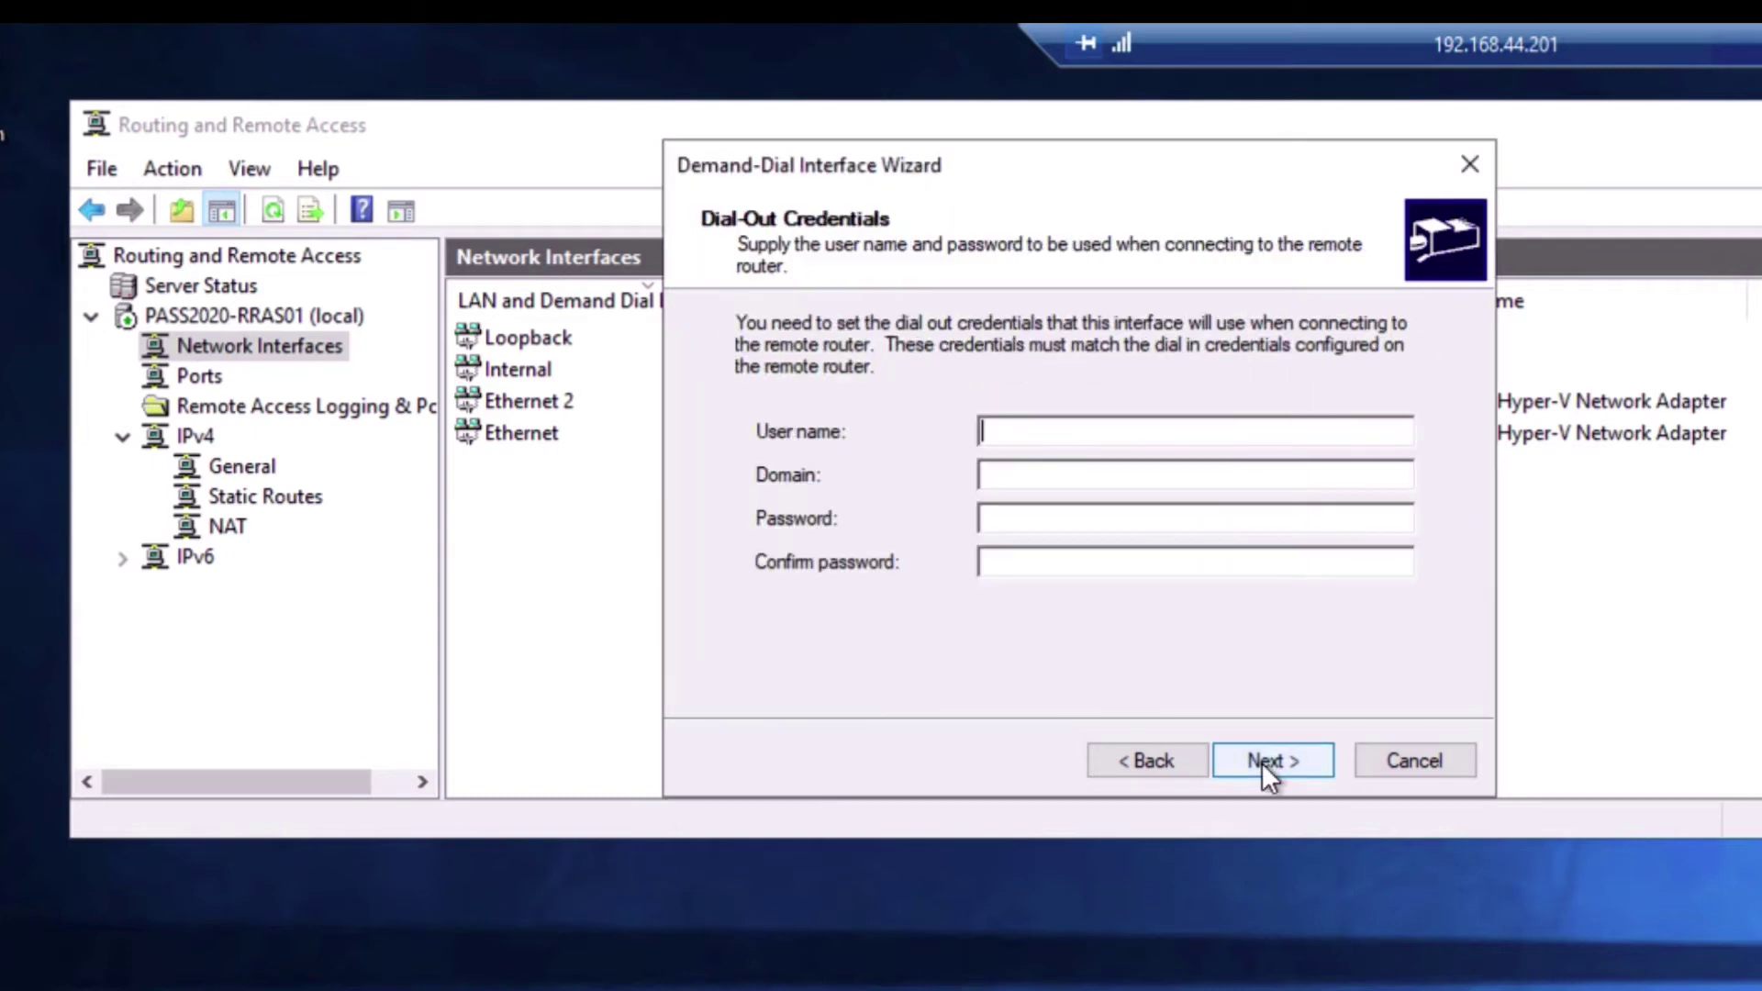
click(1261, 762)
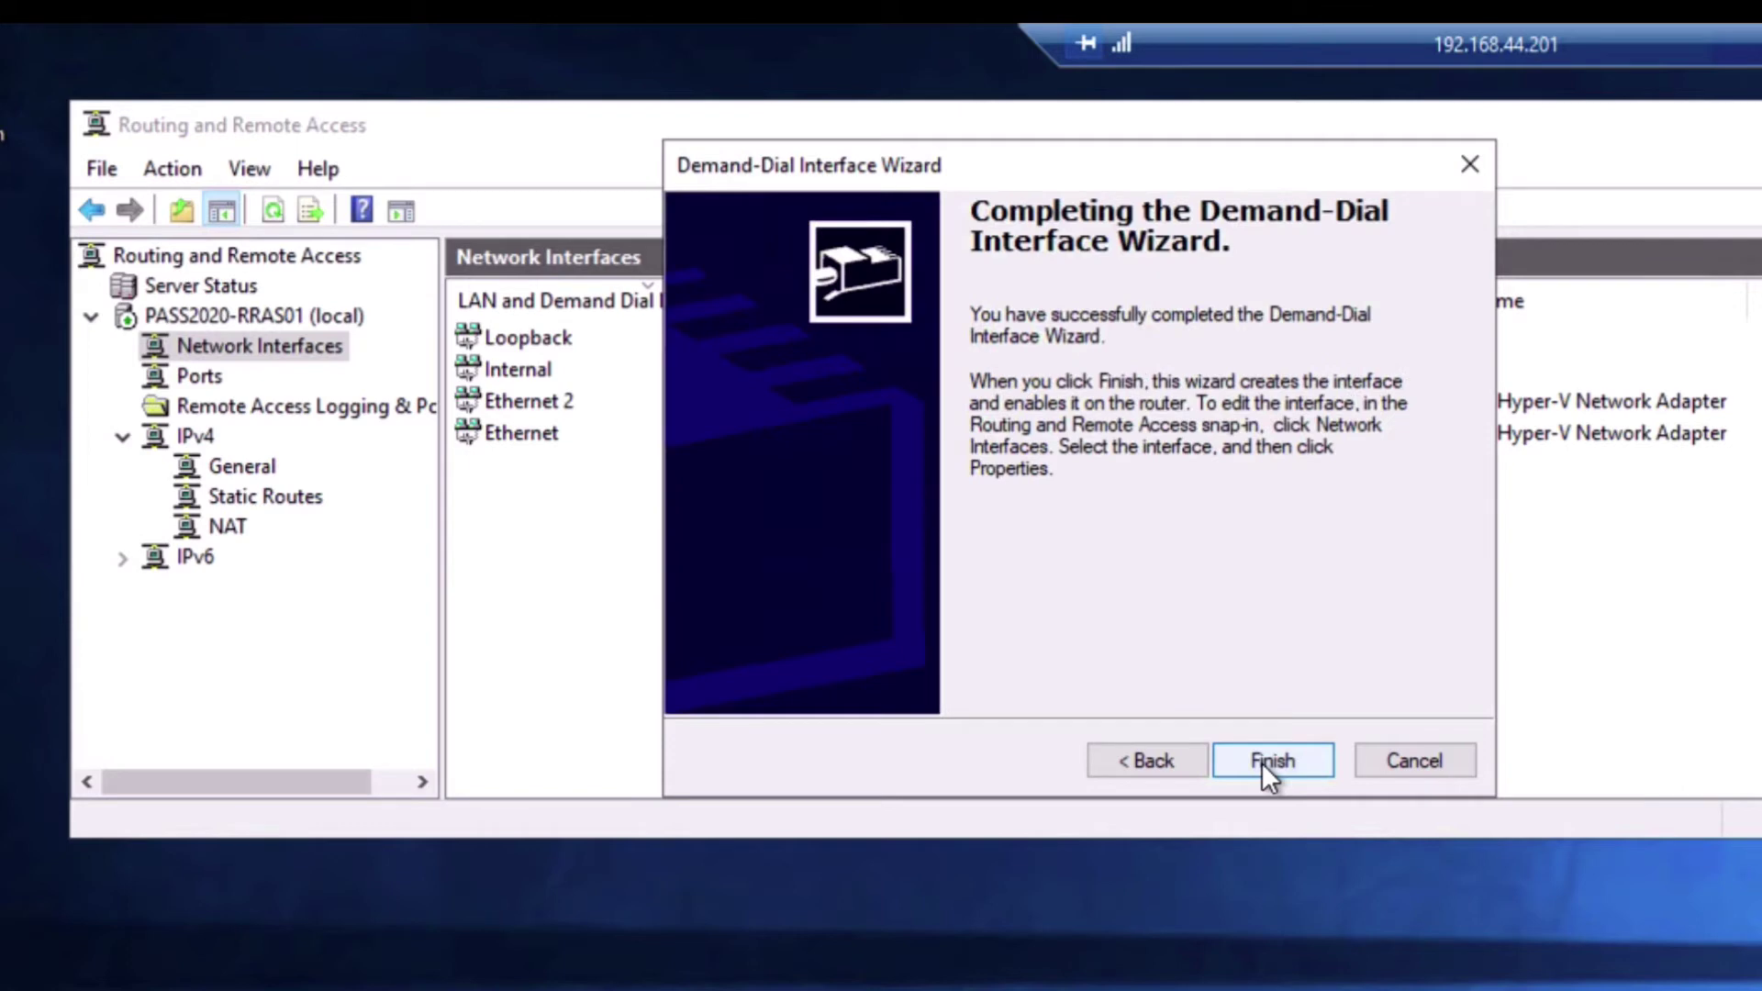
click(1261, 762)
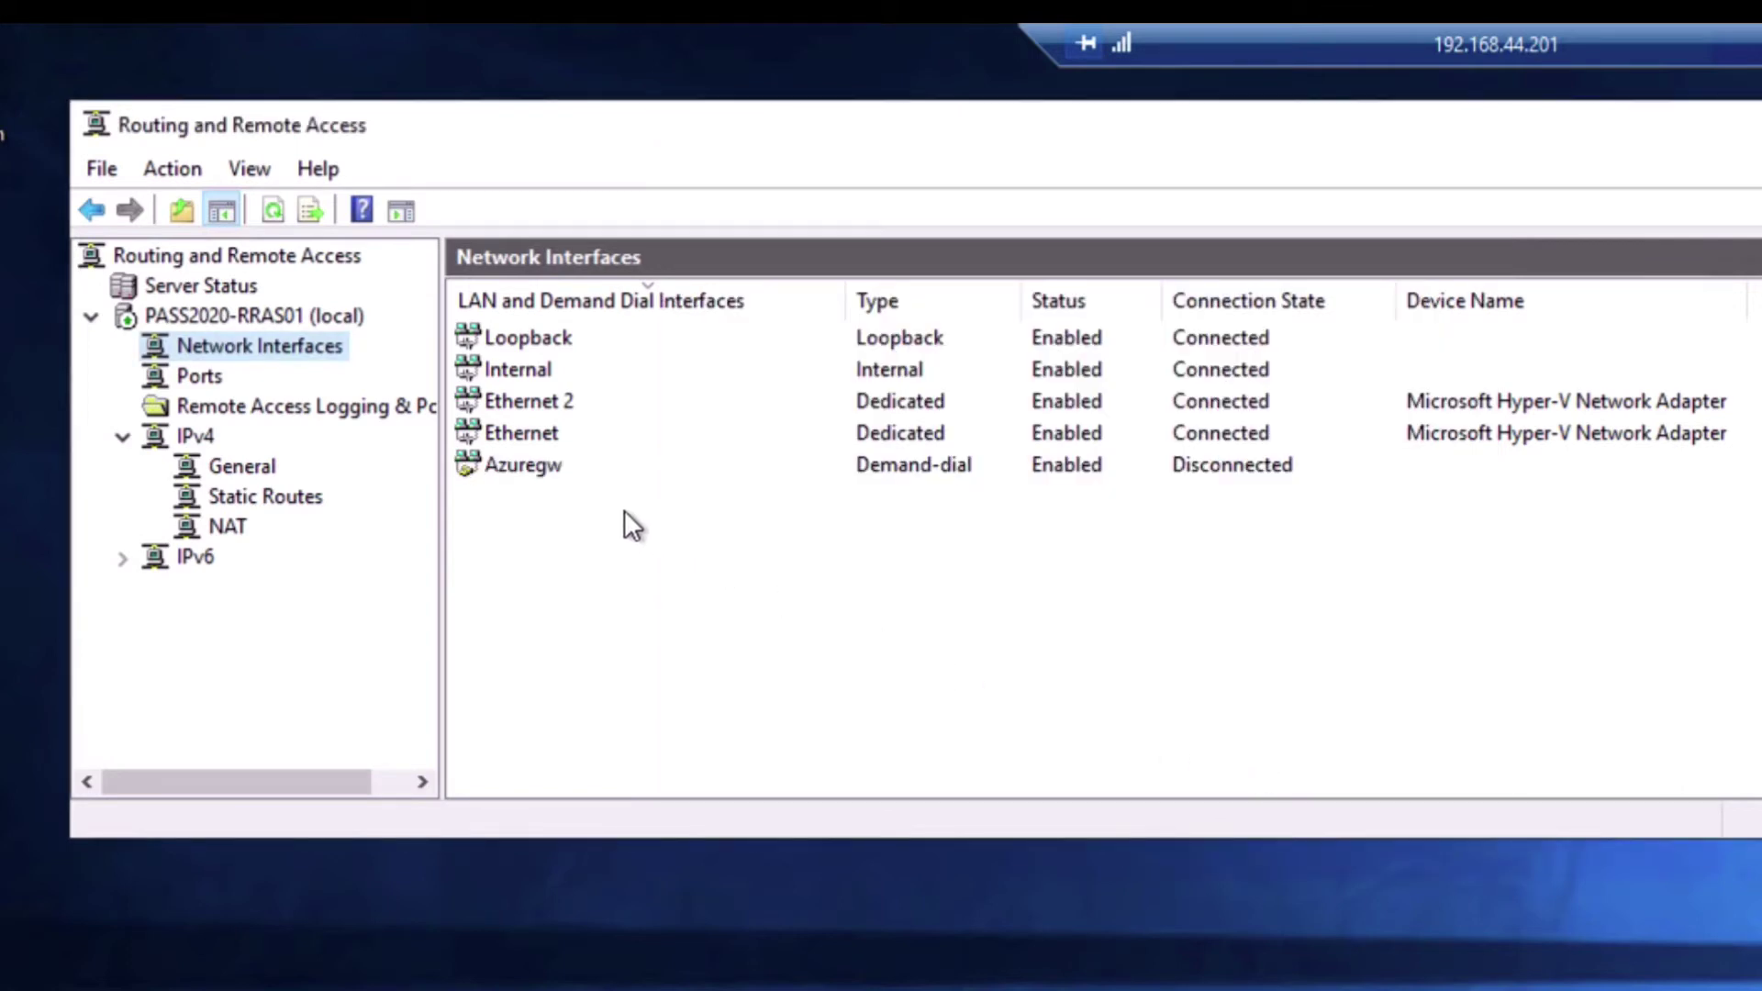
Switch Azuregw's security to preshared-key authentication, enter the key, and save
right_click(532, 460)
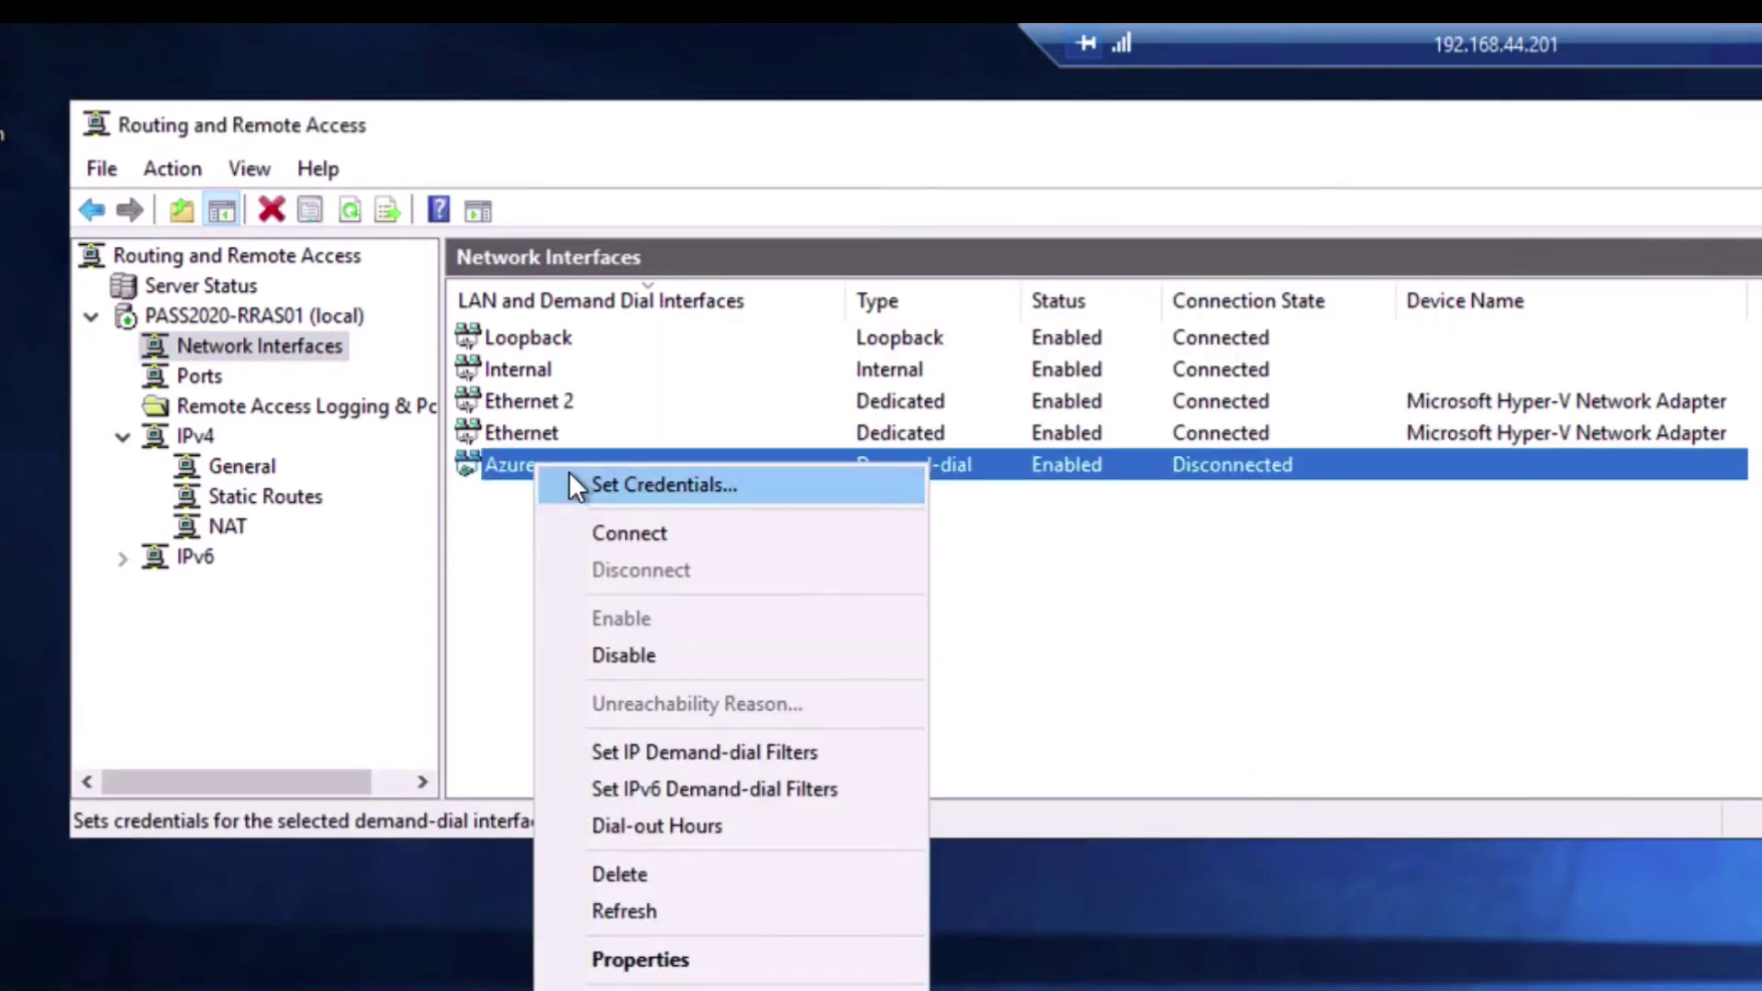
click(661, 959)
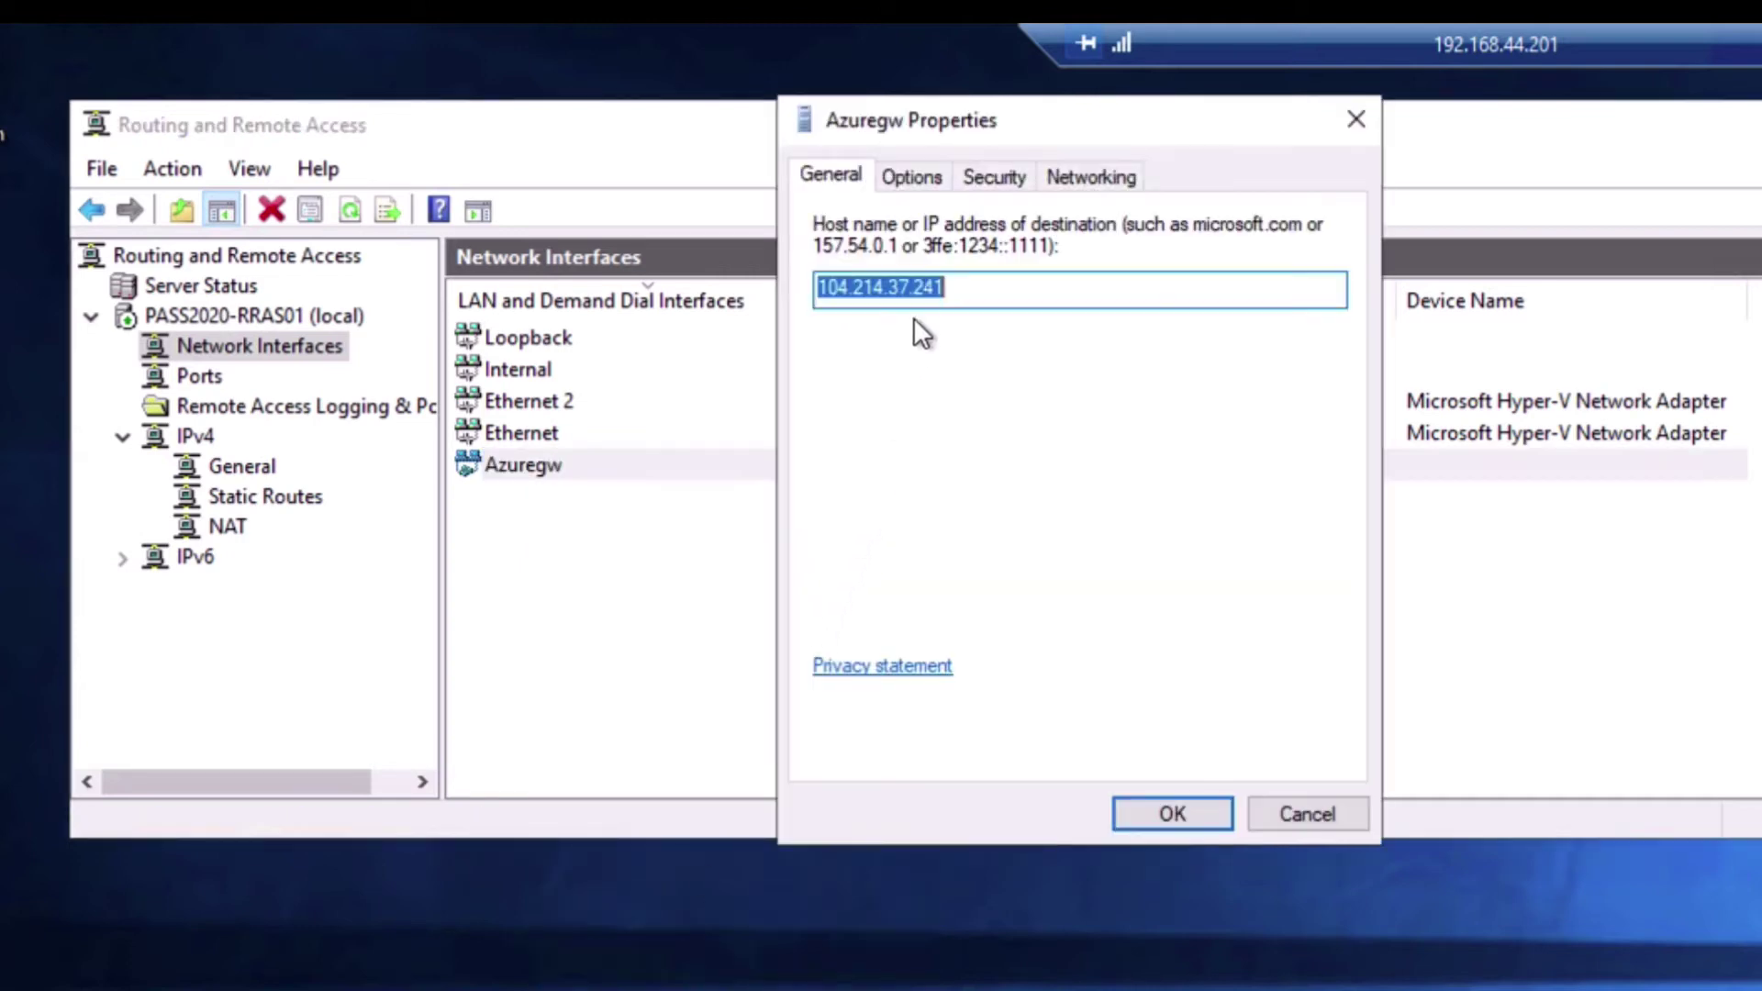
click(993, 179)
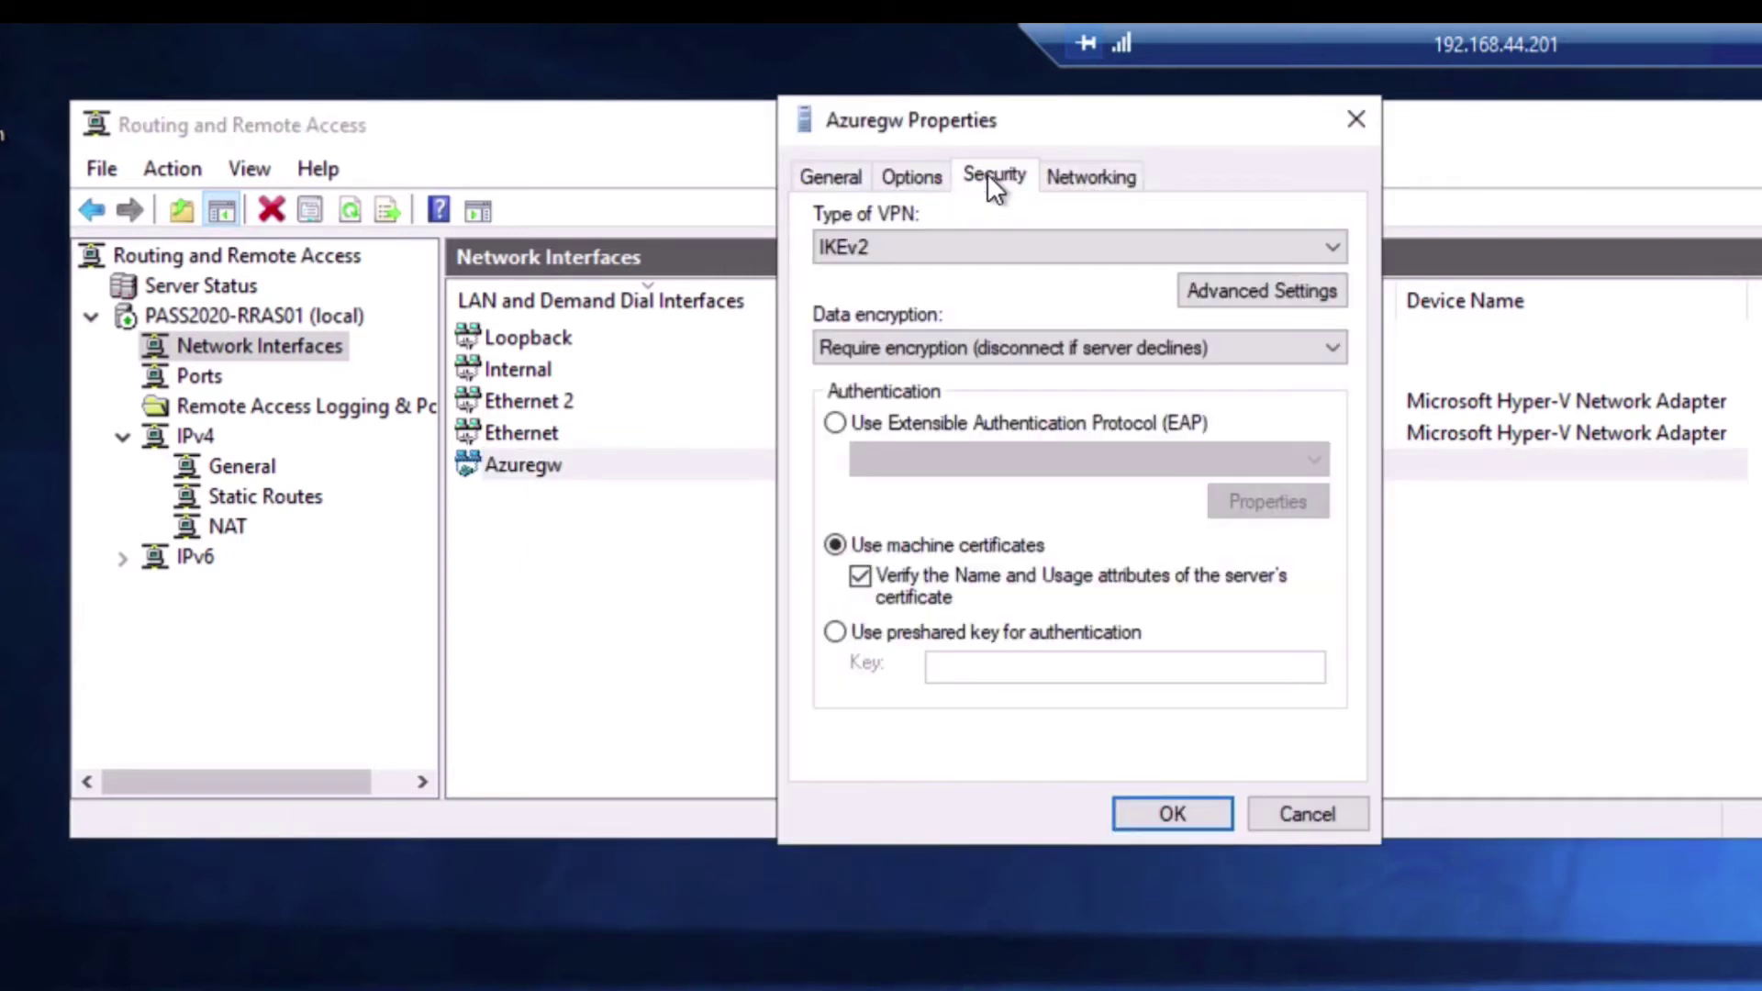
click(835, 632)
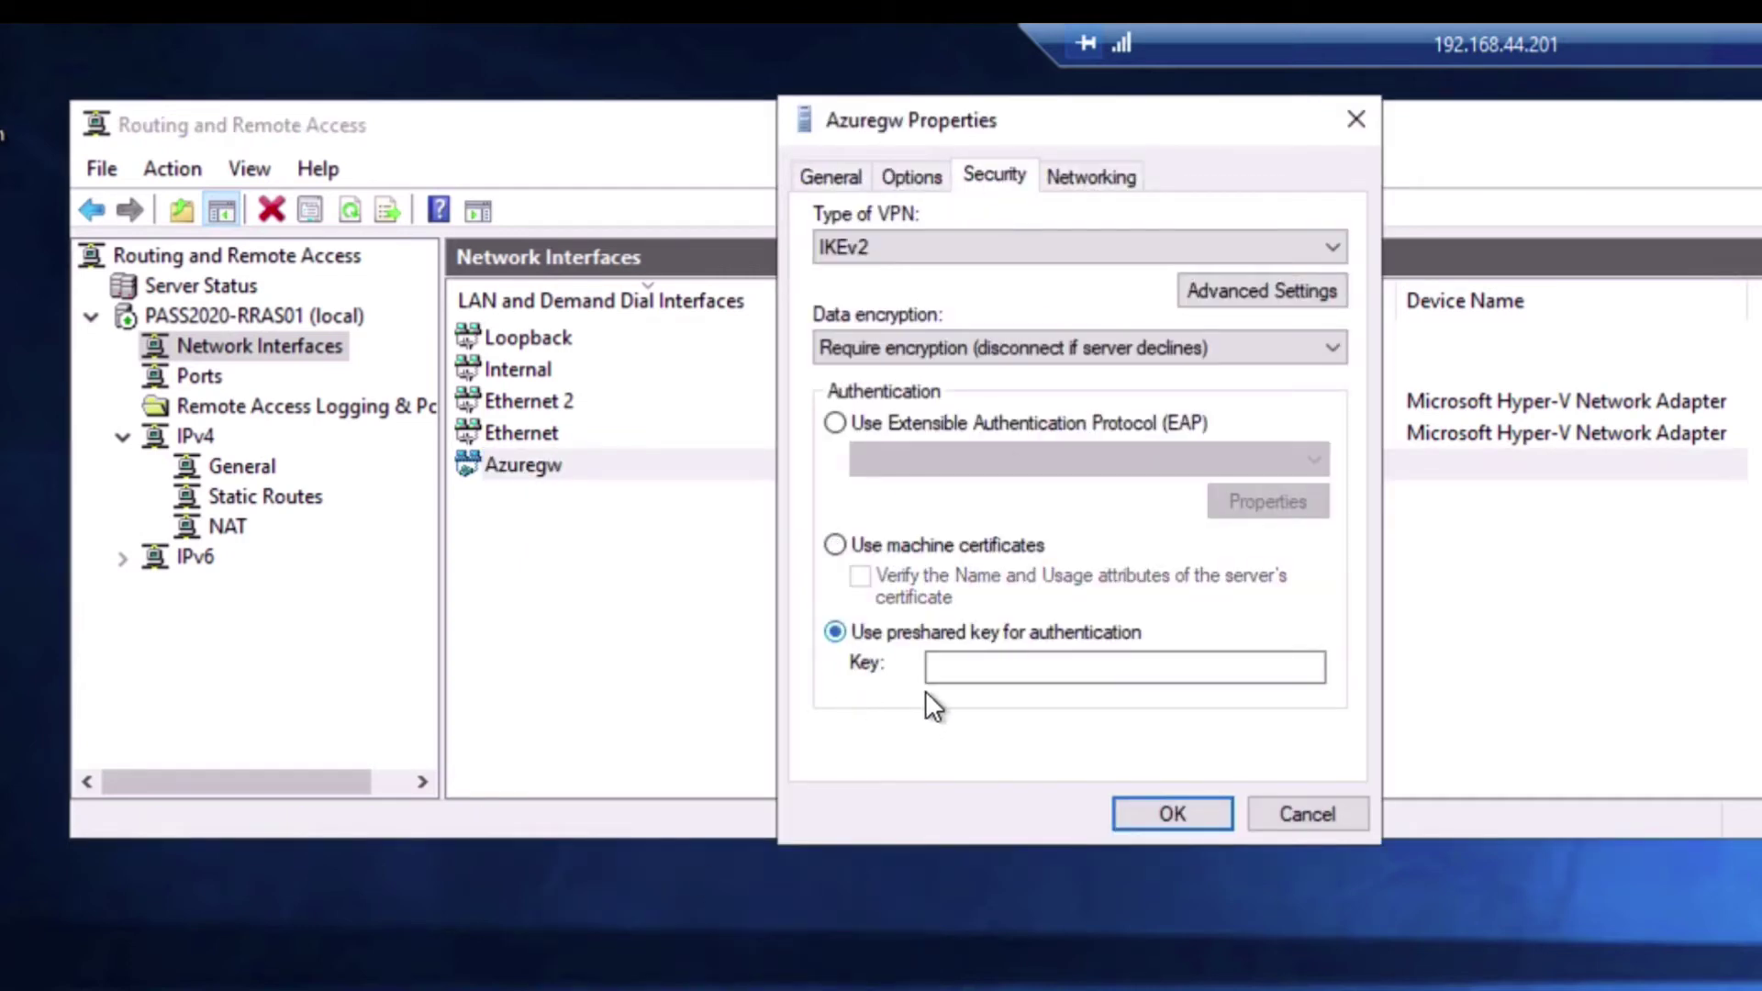
click(948, 667)
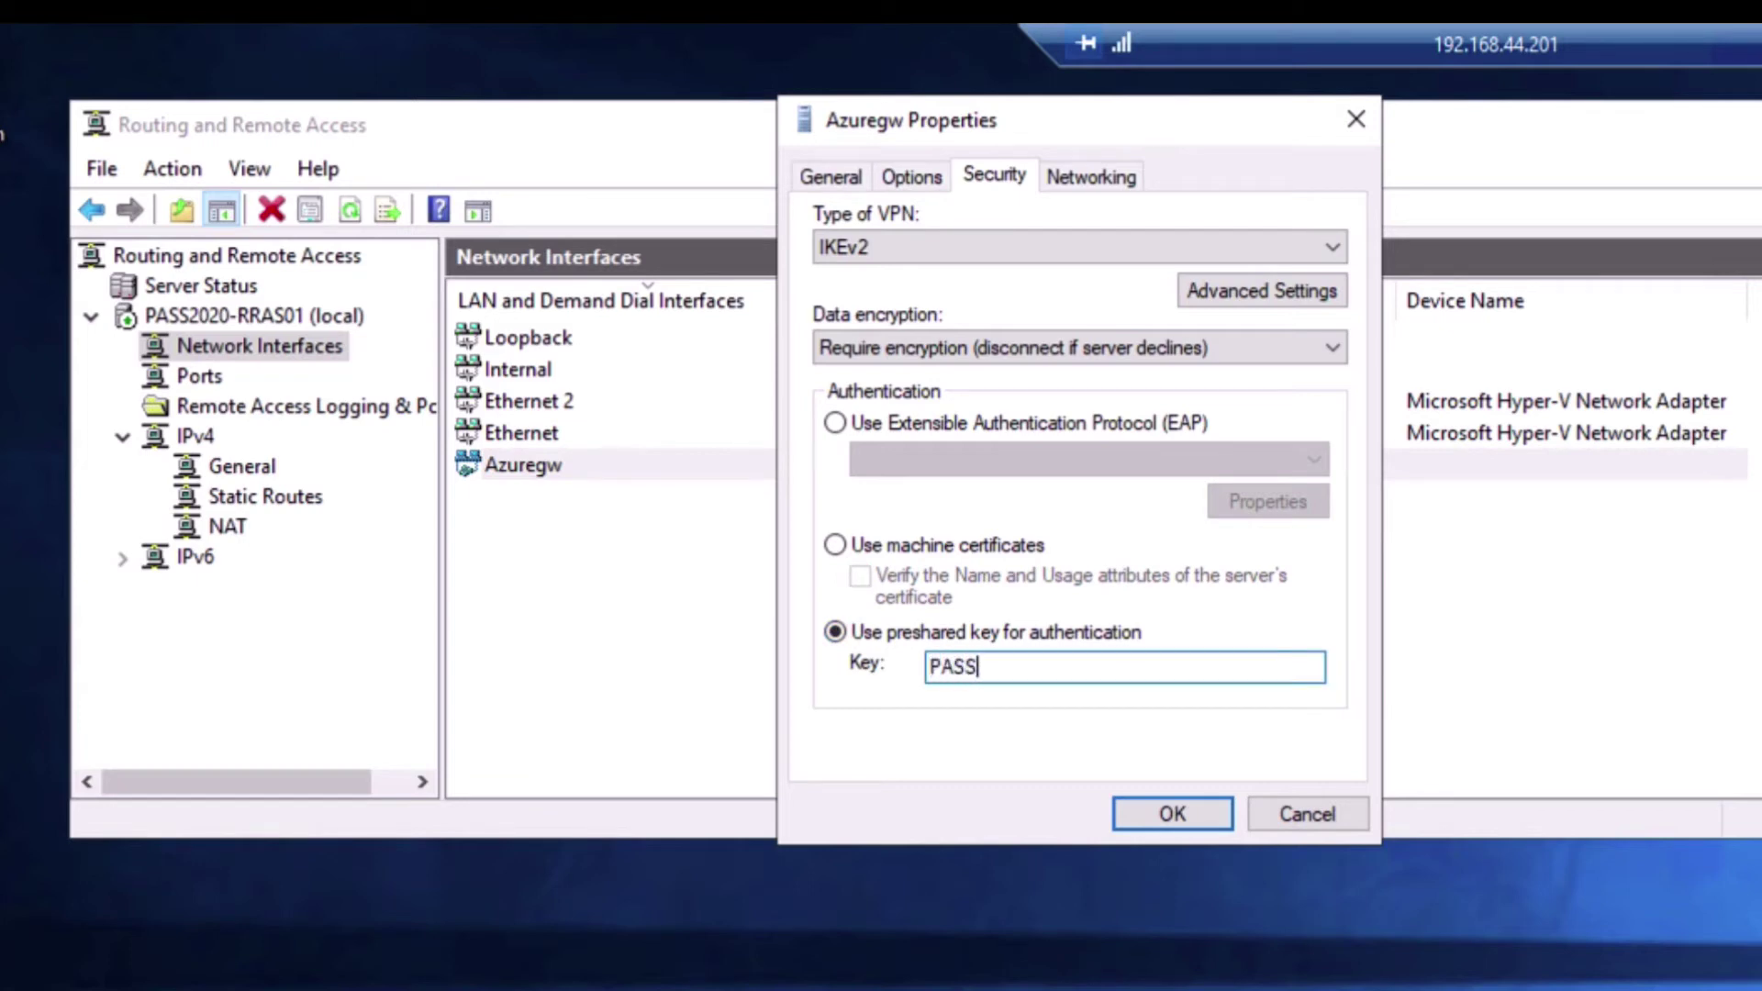
click(1106, 188)
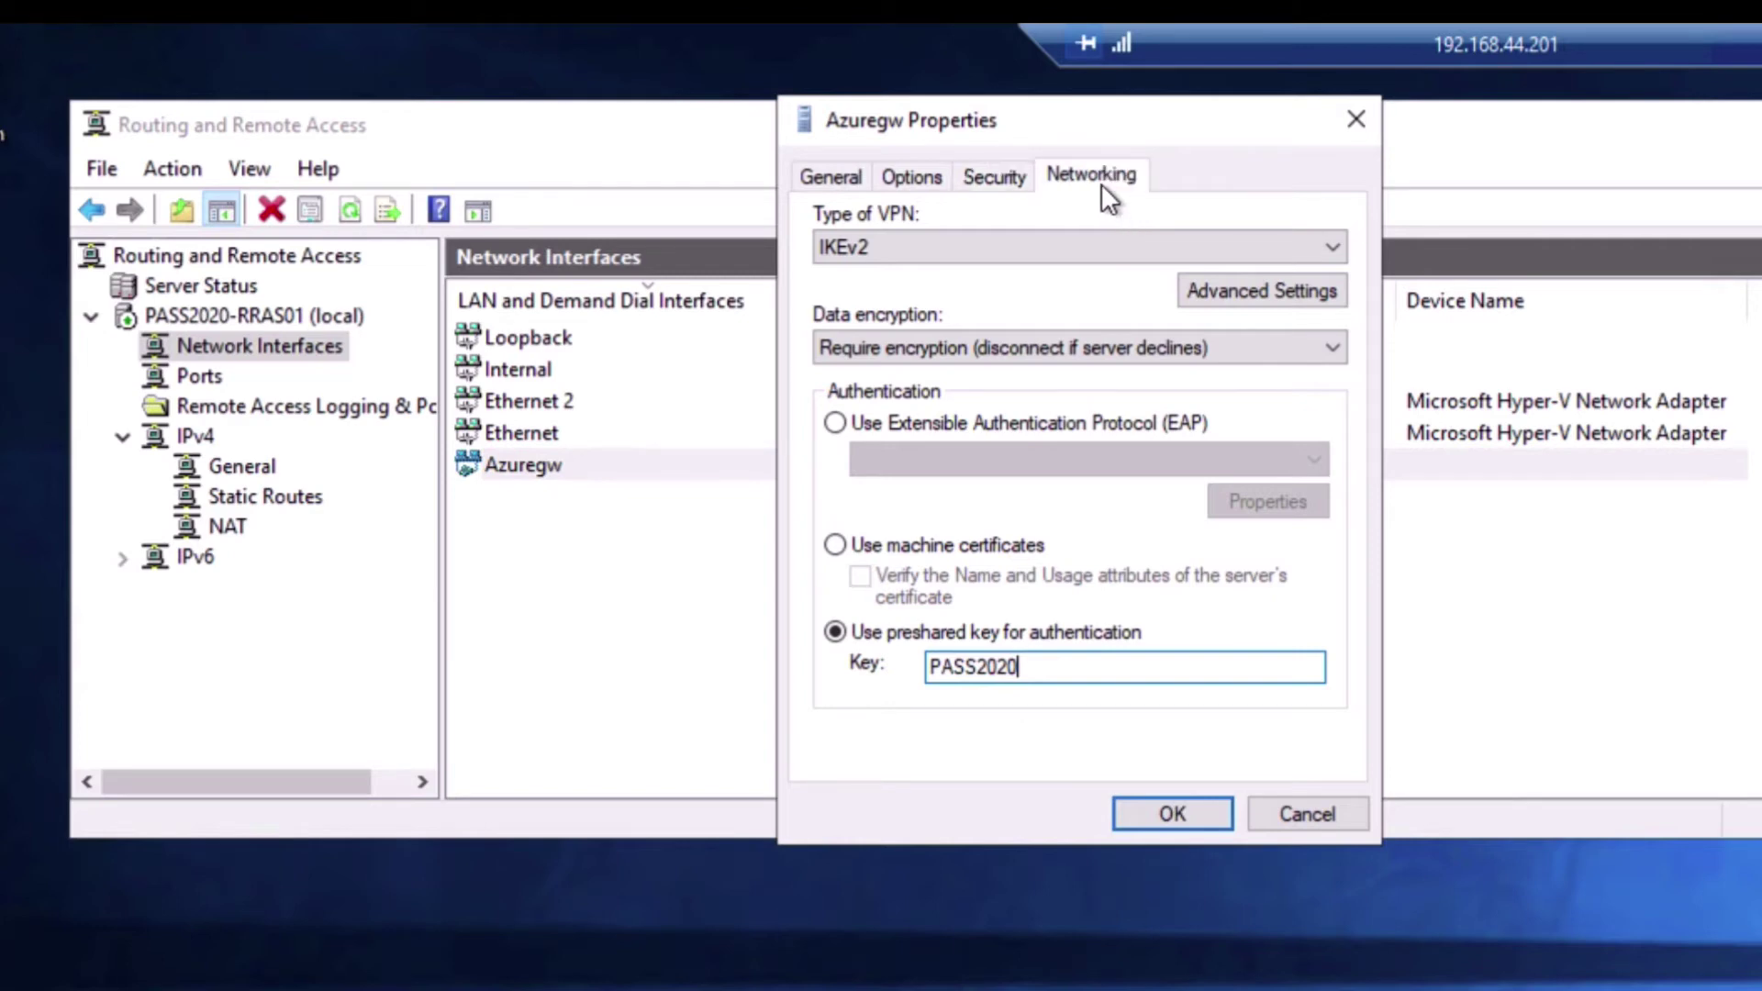
click(1185, 807)
Adjust the redial attempts value in Azuregw's Options tab and apply
right_click(563, 470)
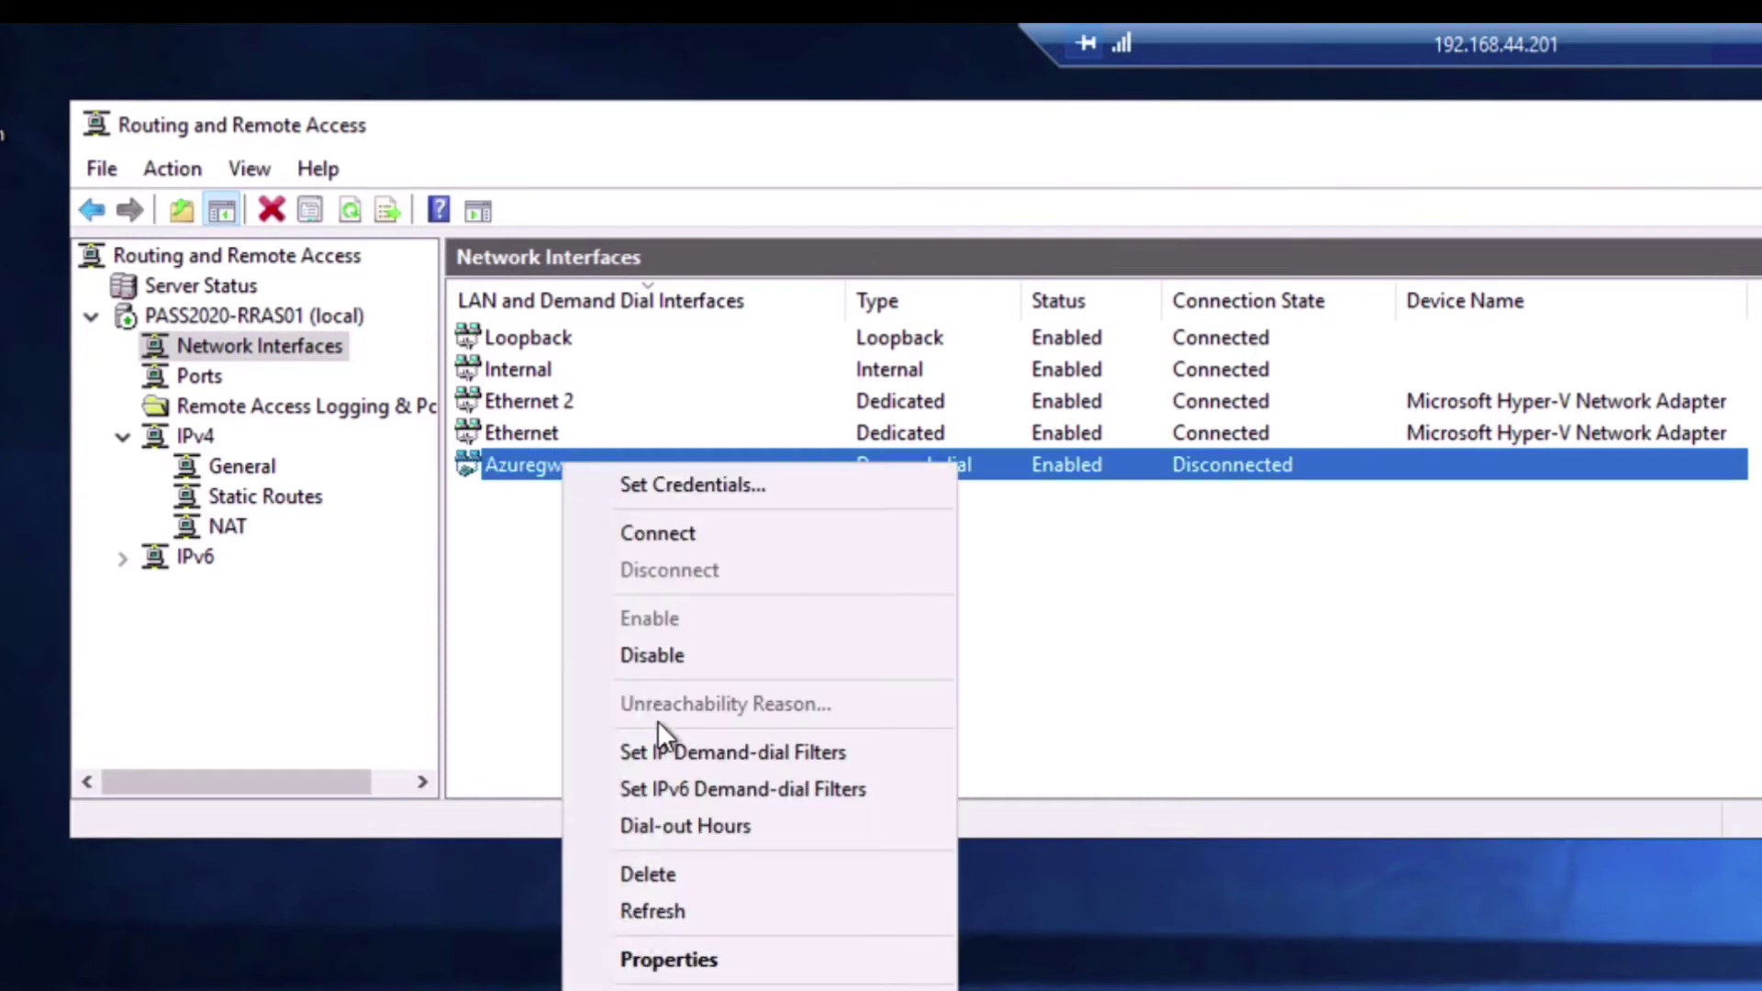
click(683, 954)
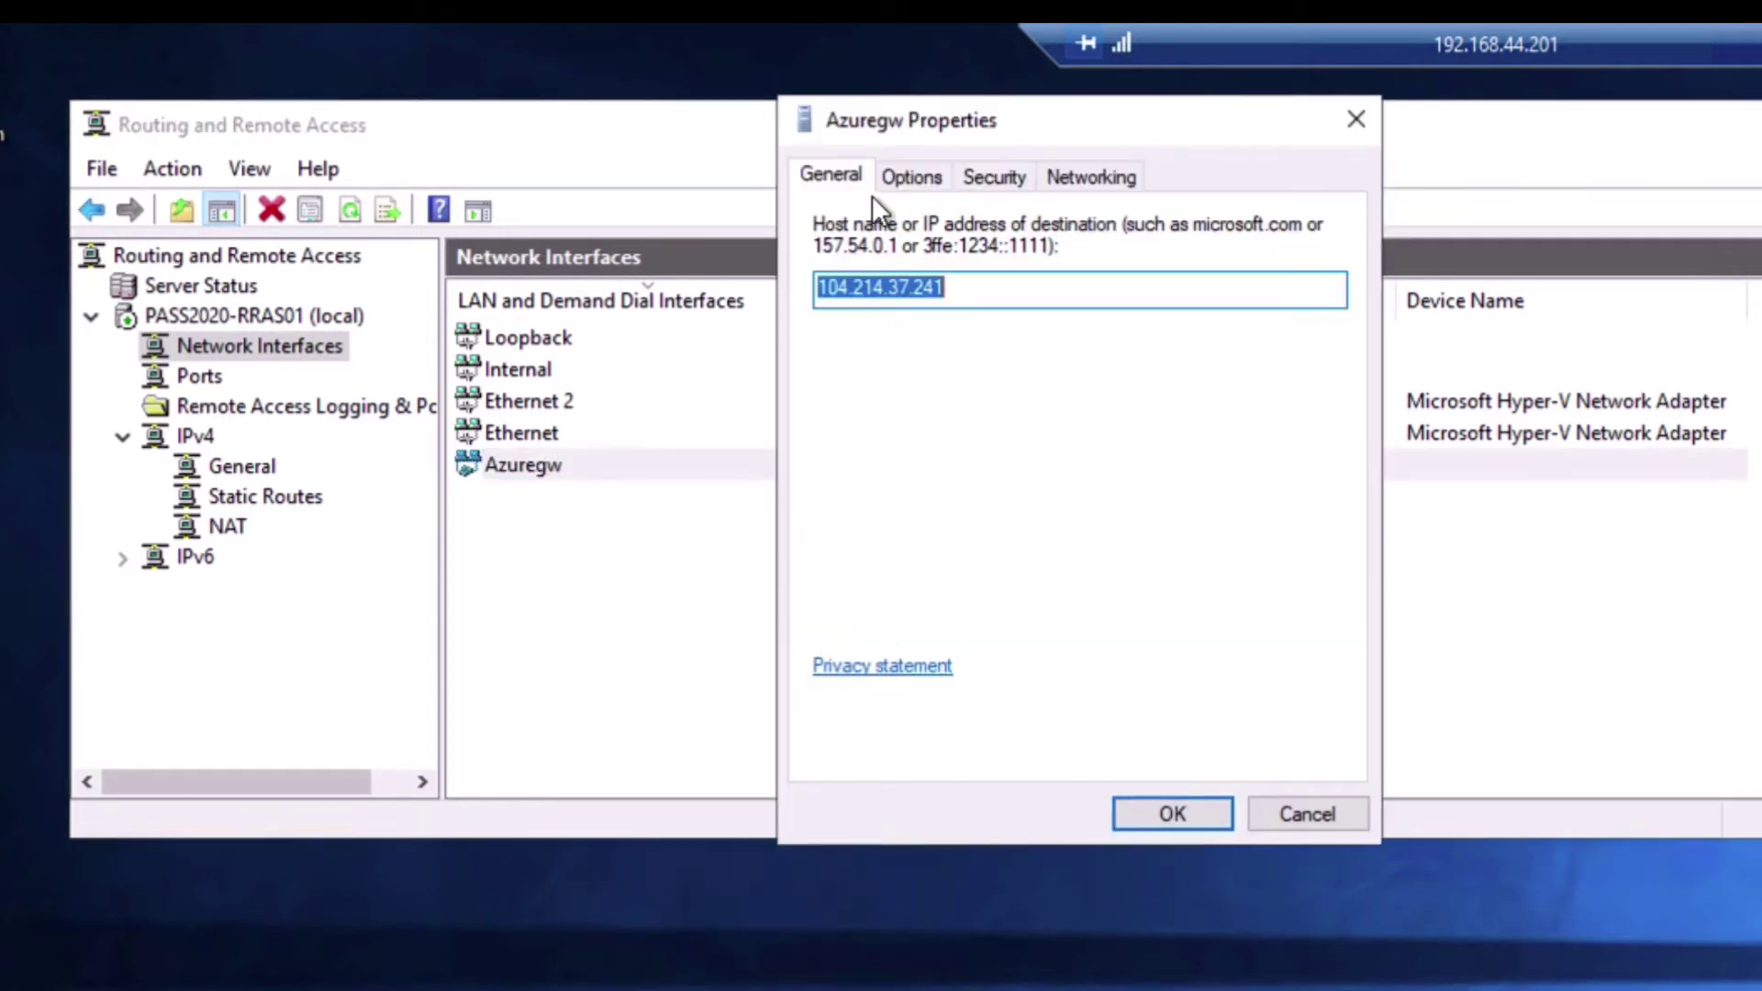
click(910, 176)
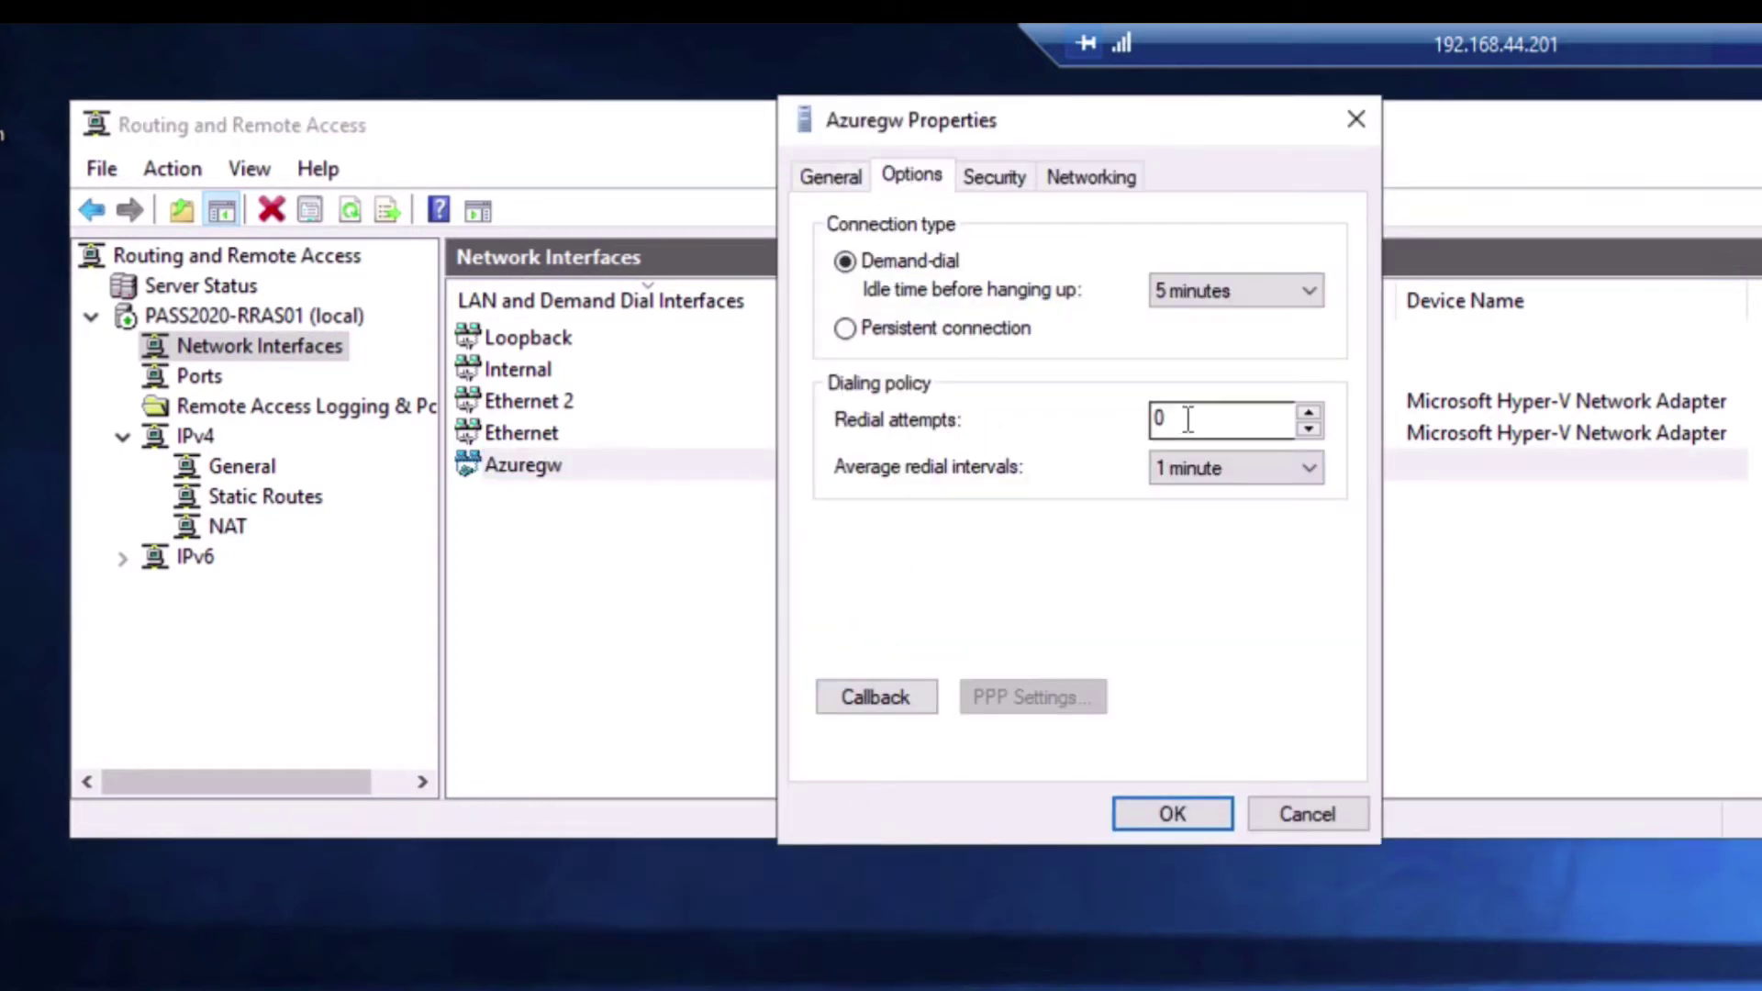
double_click(1141, 423)
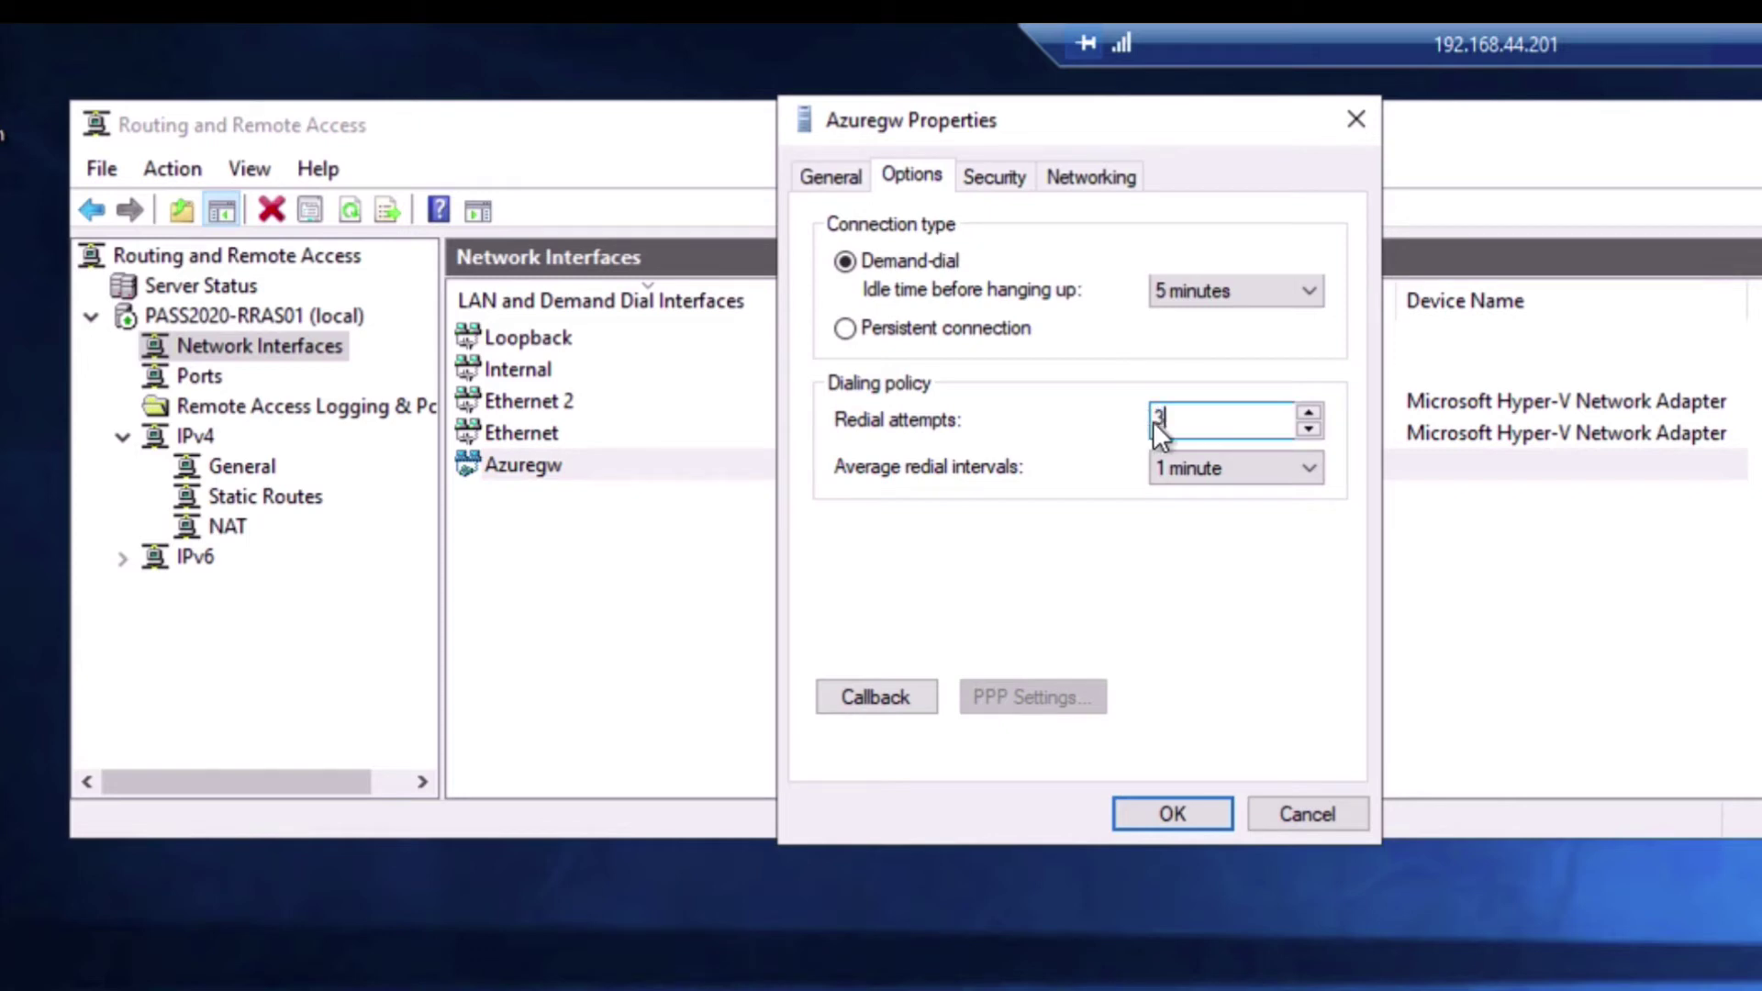
click(1191, 820)
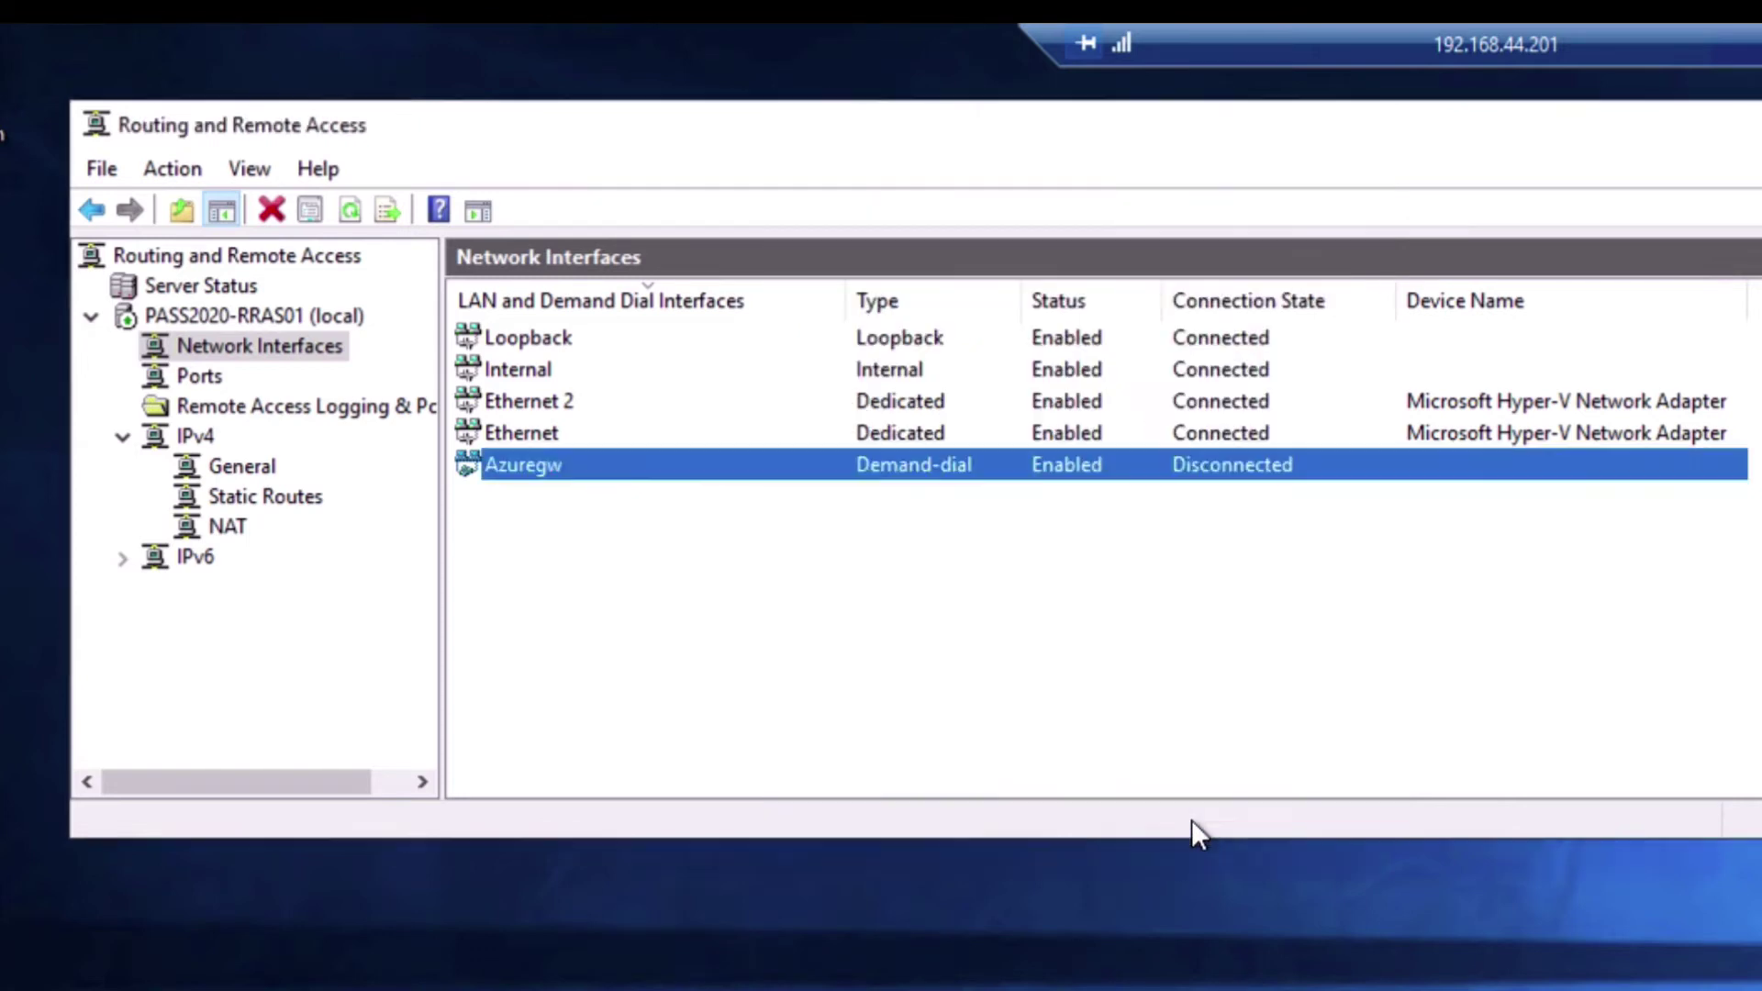
Check the 10.44.0.0 route uses Azuregw in IPv4 Static Routes, then show the Home Lab slide
click(270, 495)
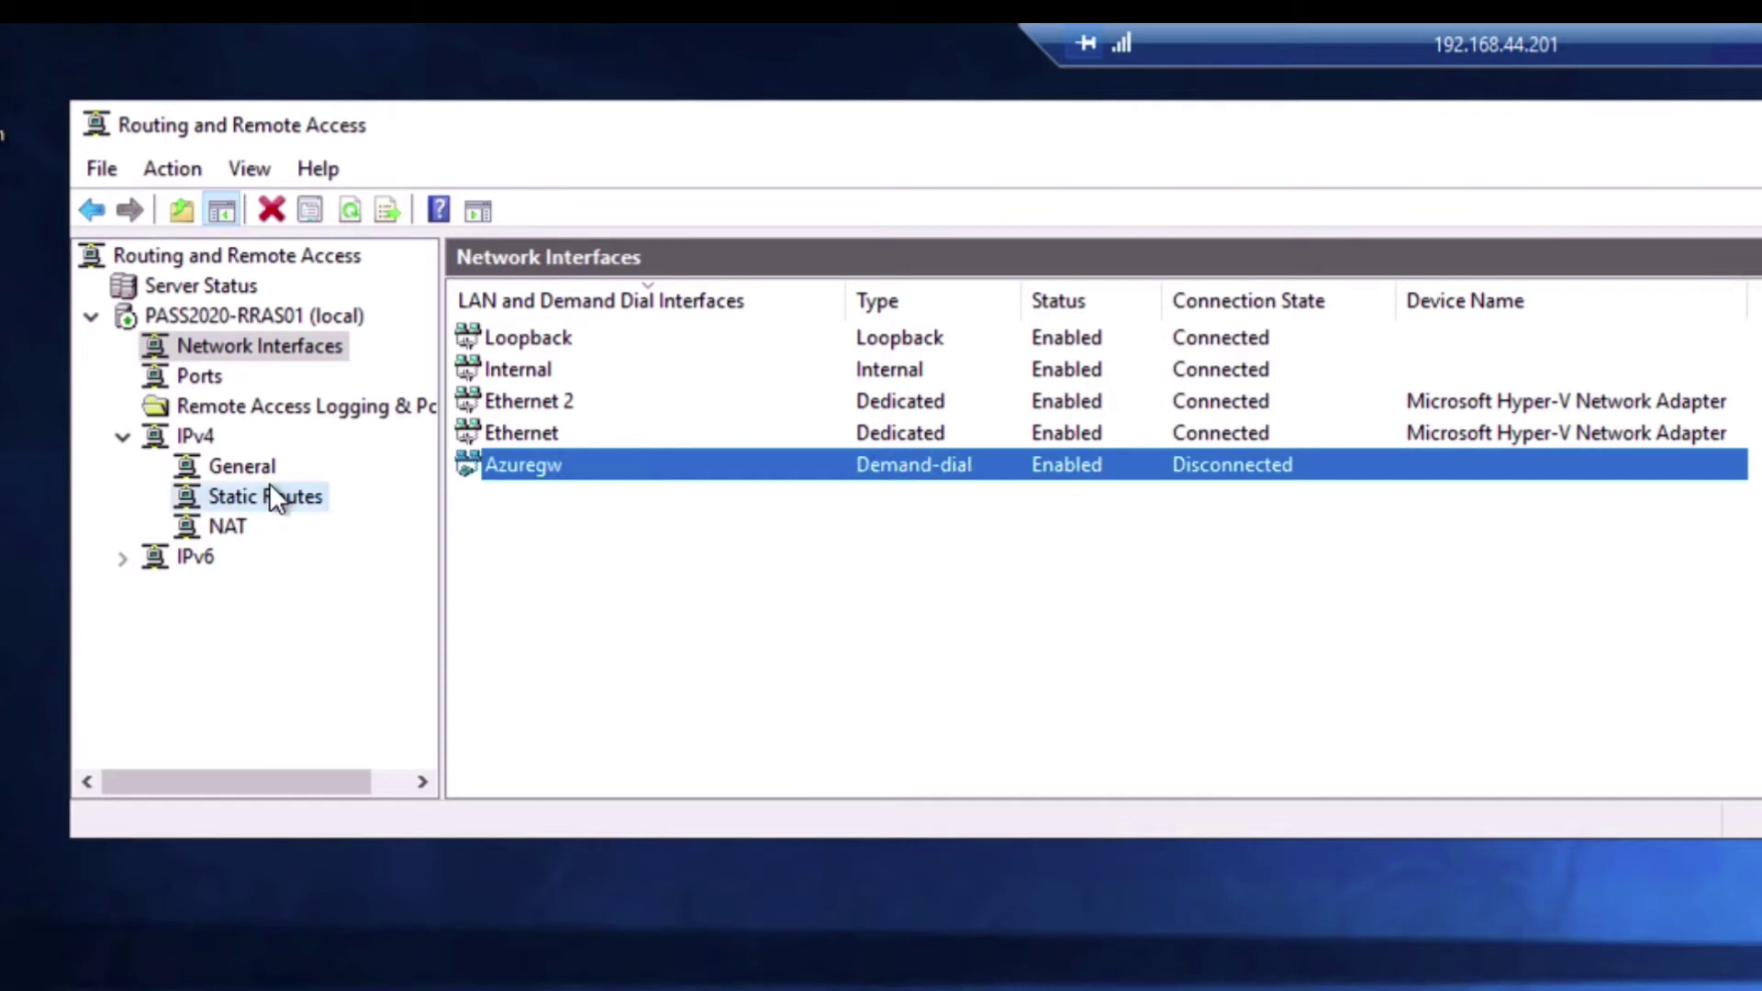
click(692, 338)
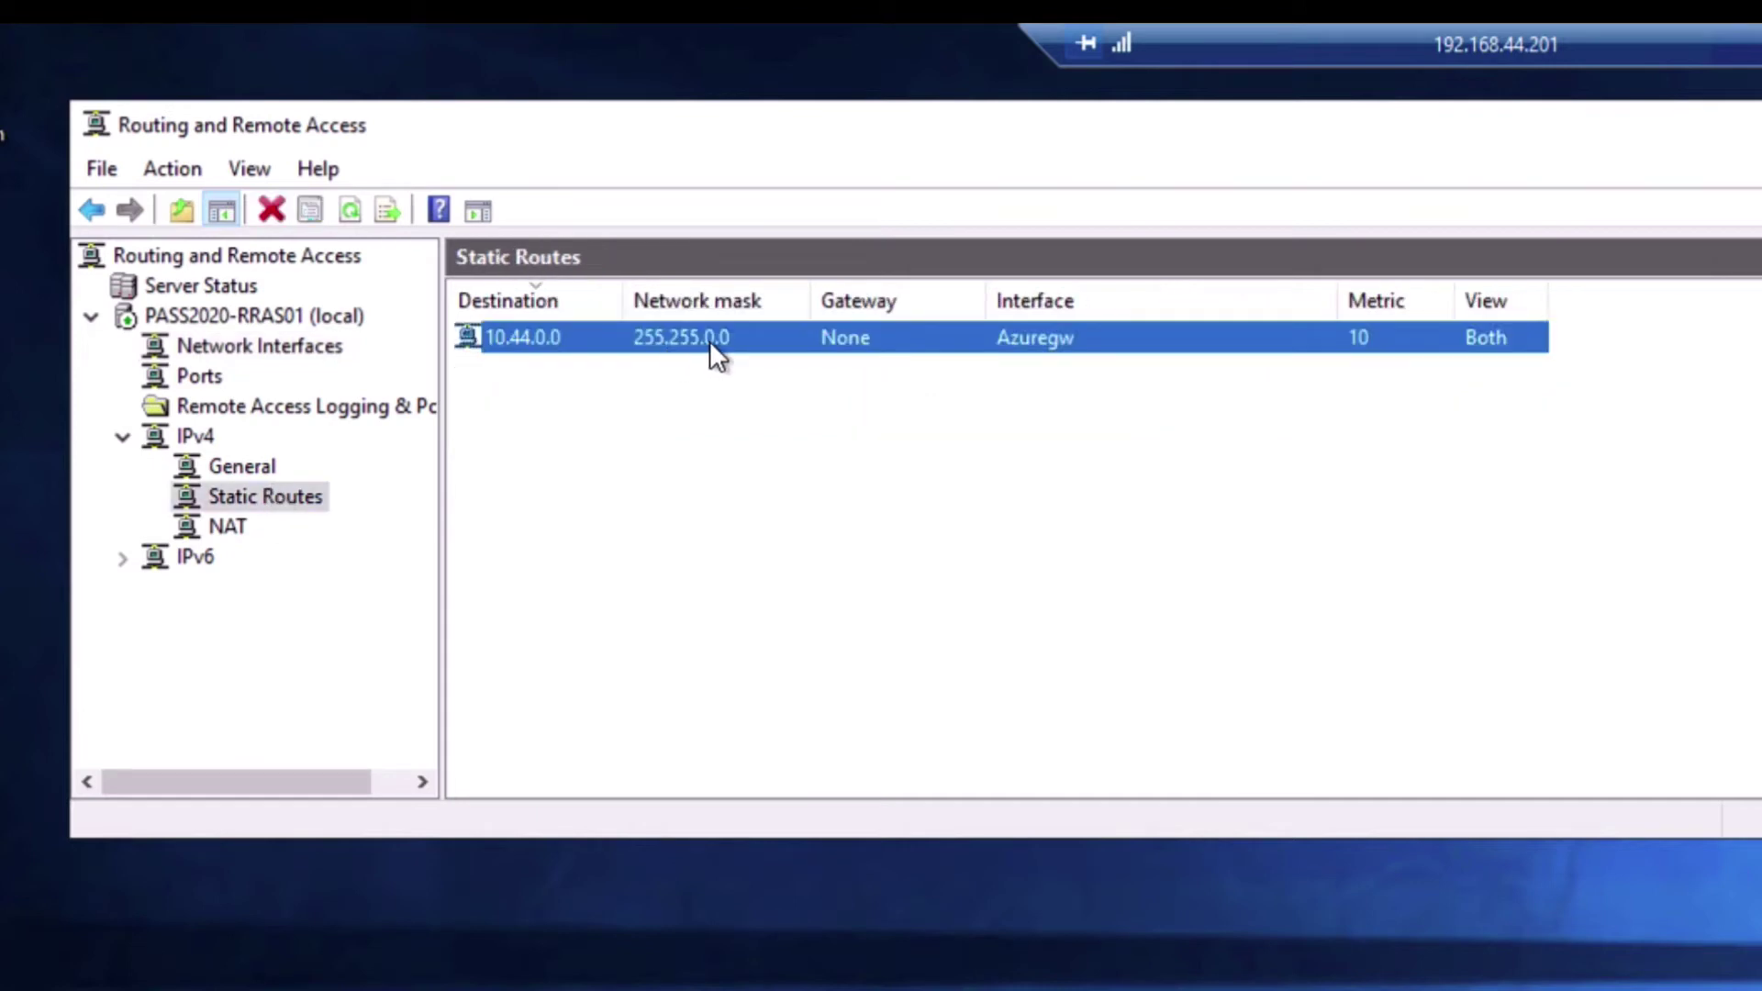
double_click(709, 343)
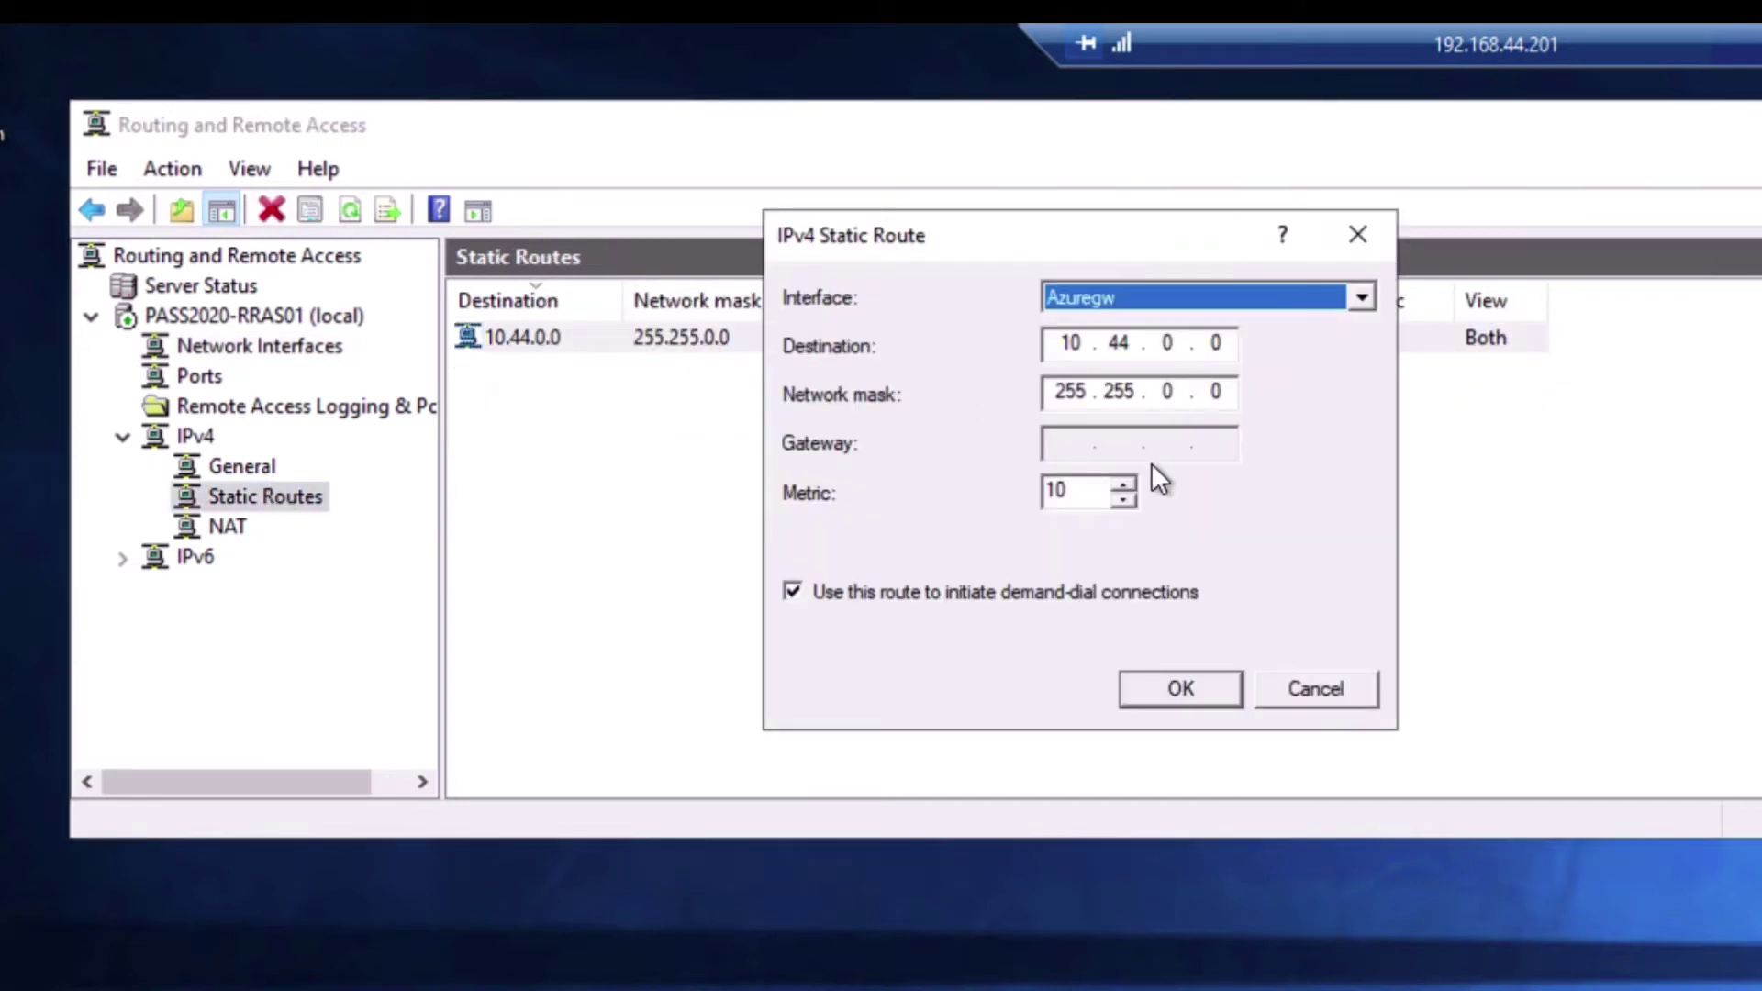
click(1181, 702)
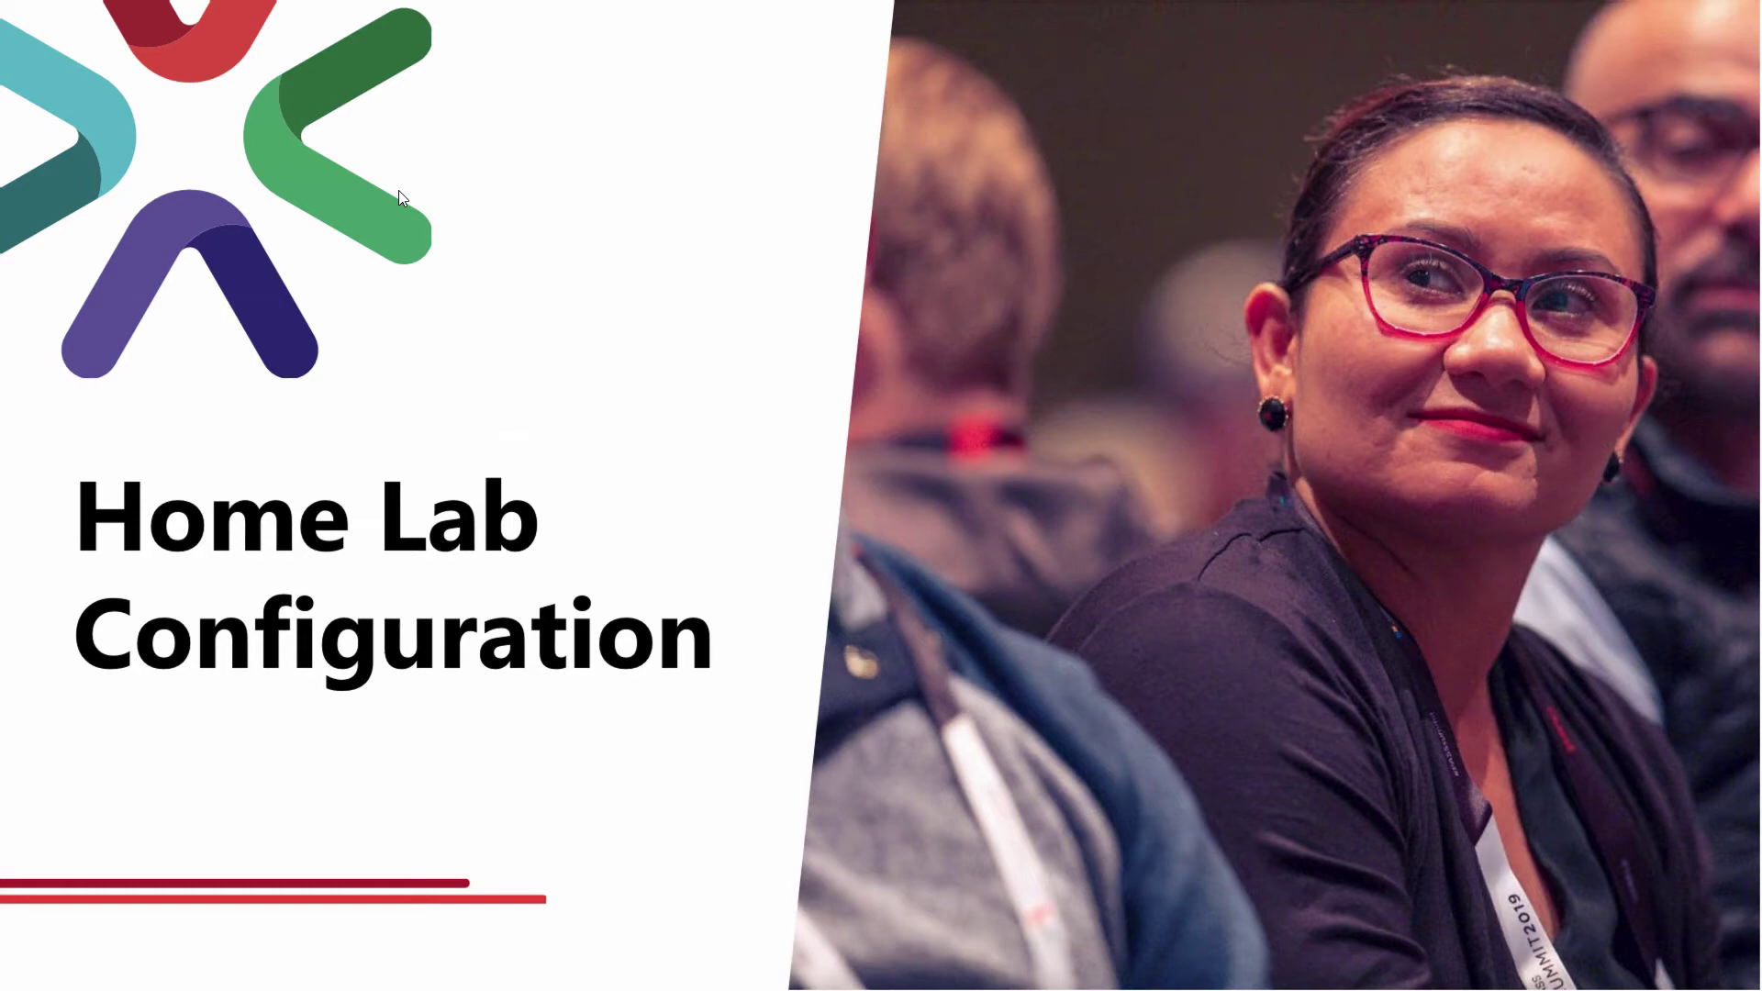
key(Right)
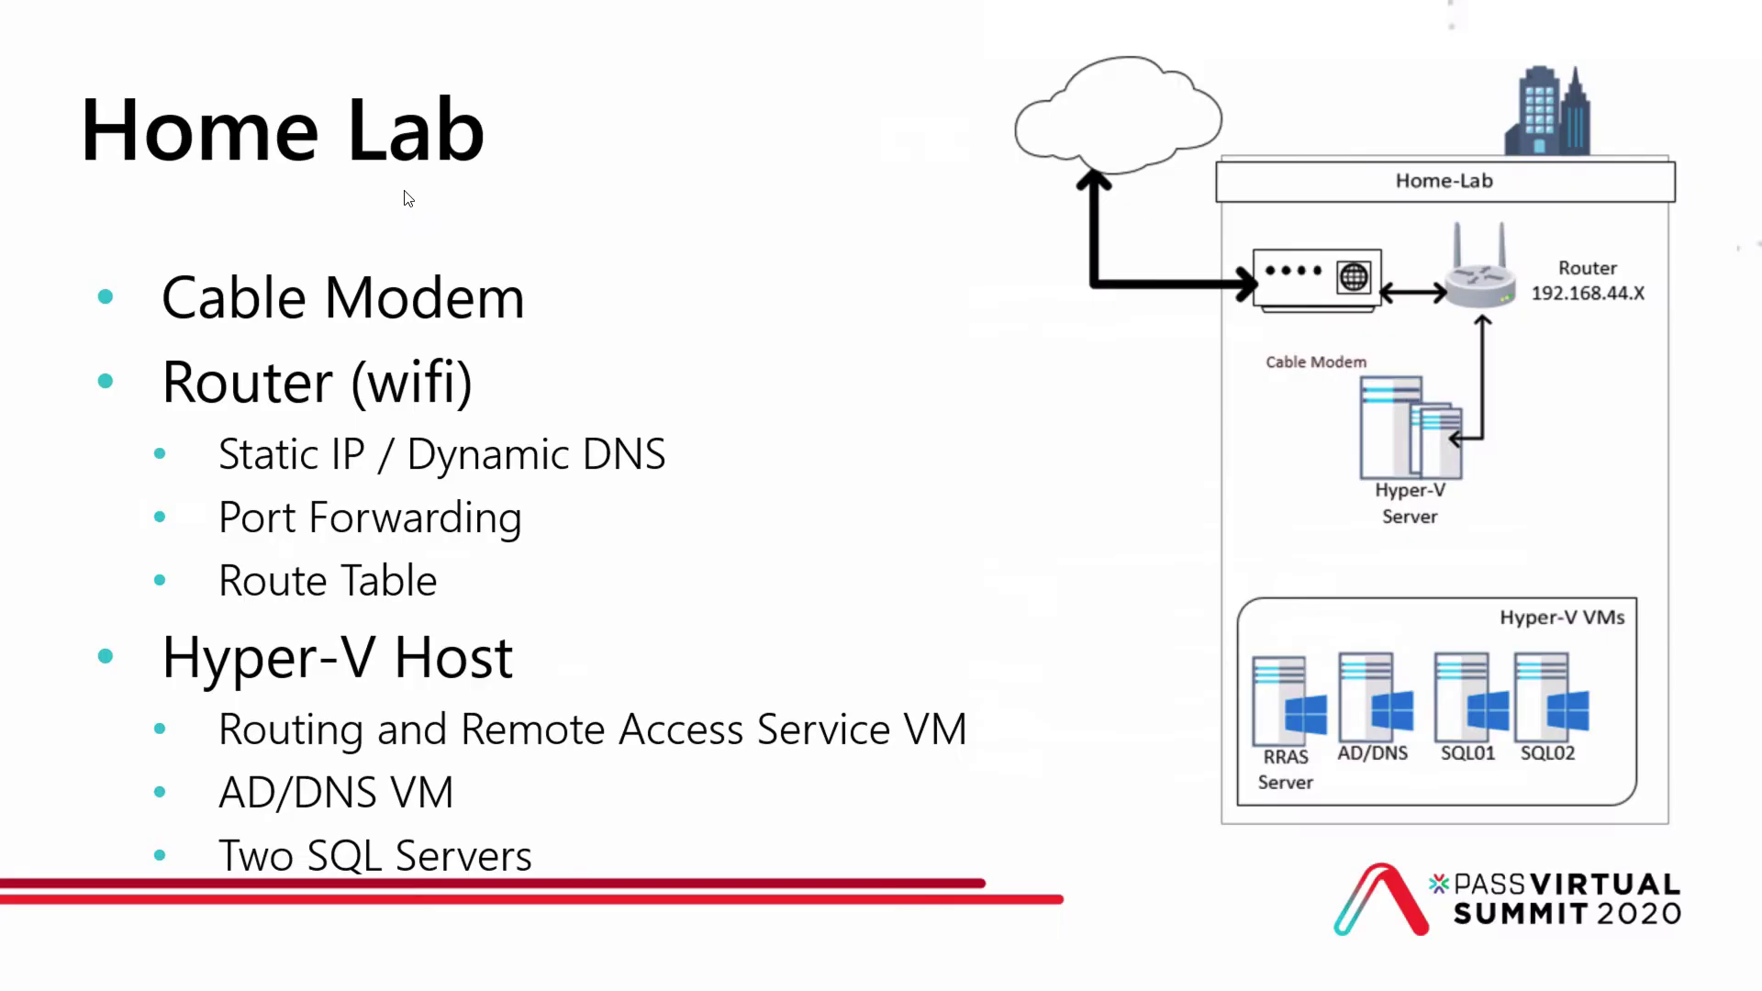
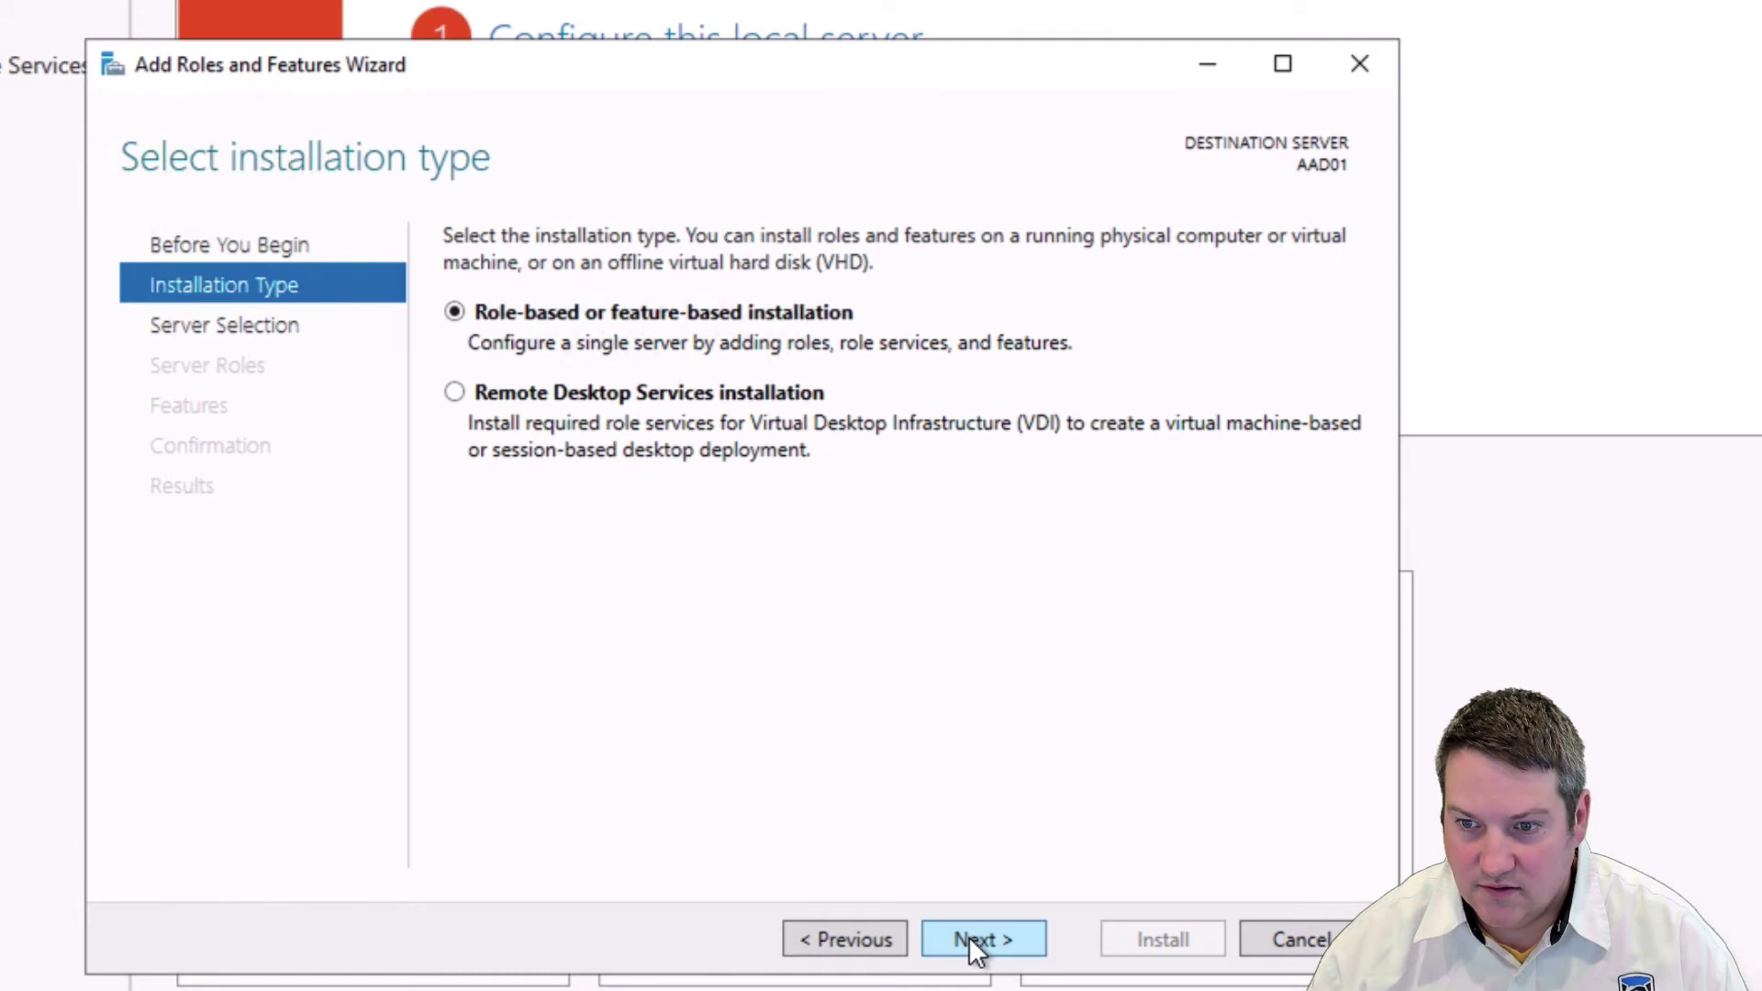
Add the Active Directory Domain Services role with its management features and install it on AAD01
click(970, 945)
click(969, 936)
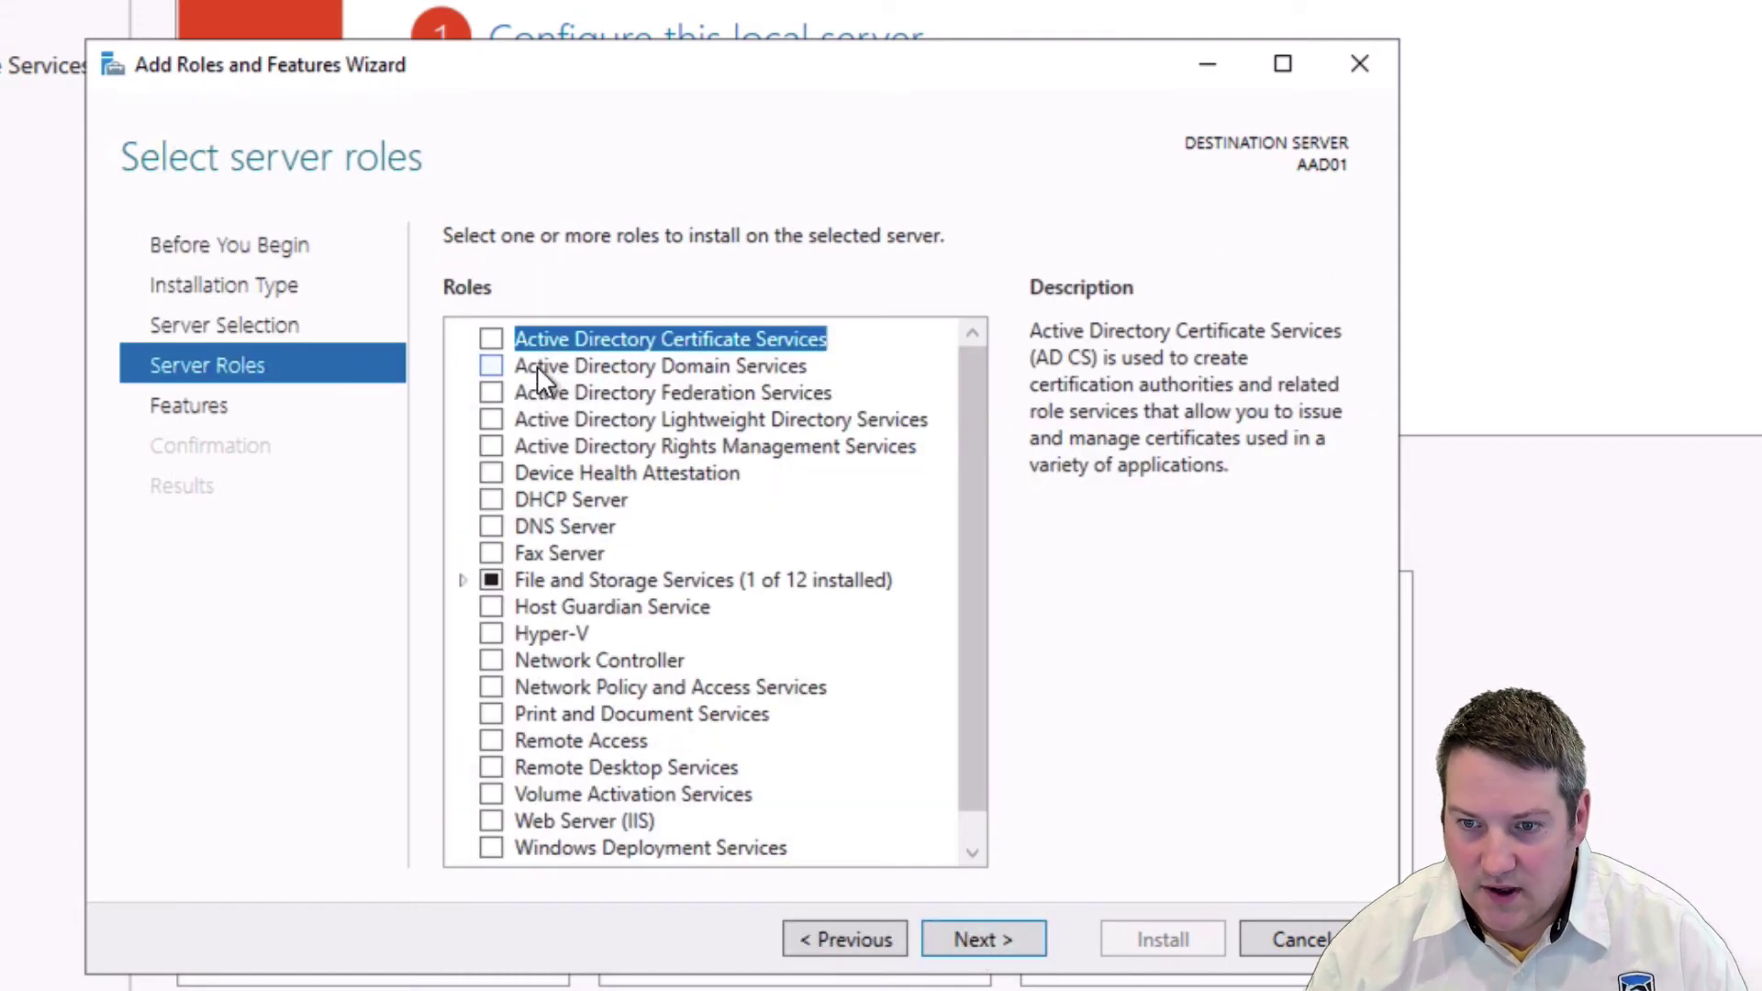
click(492, 365)
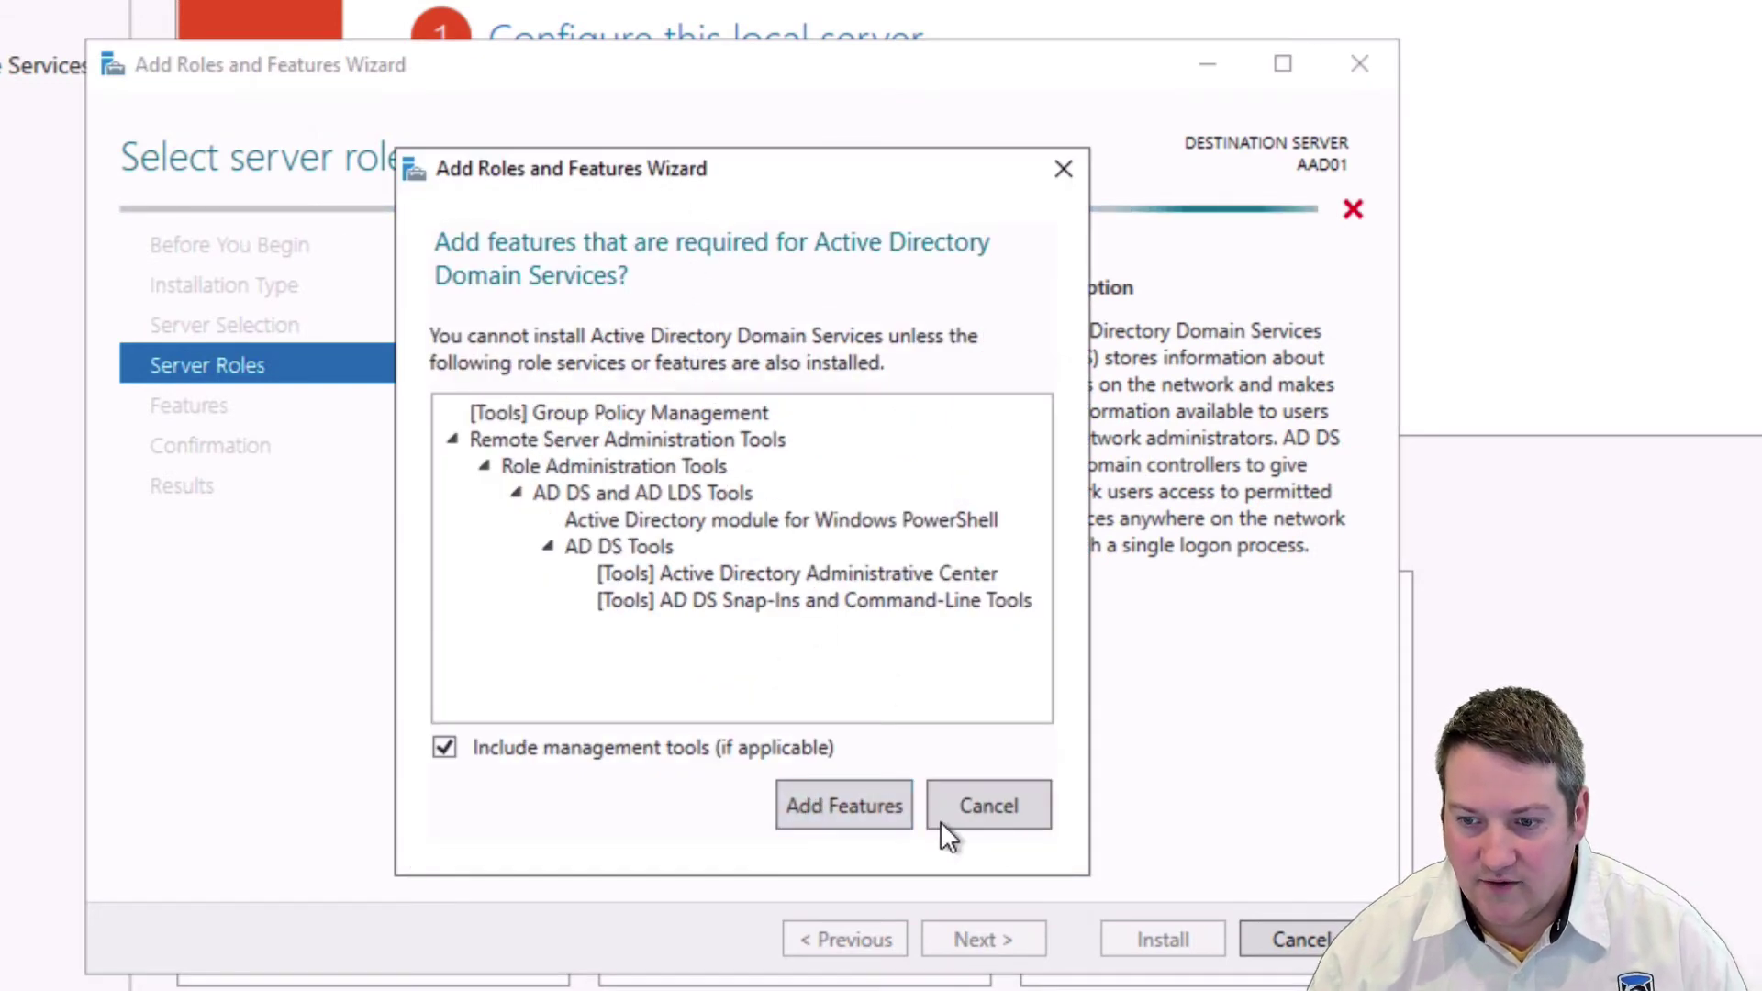
click(861, 808)
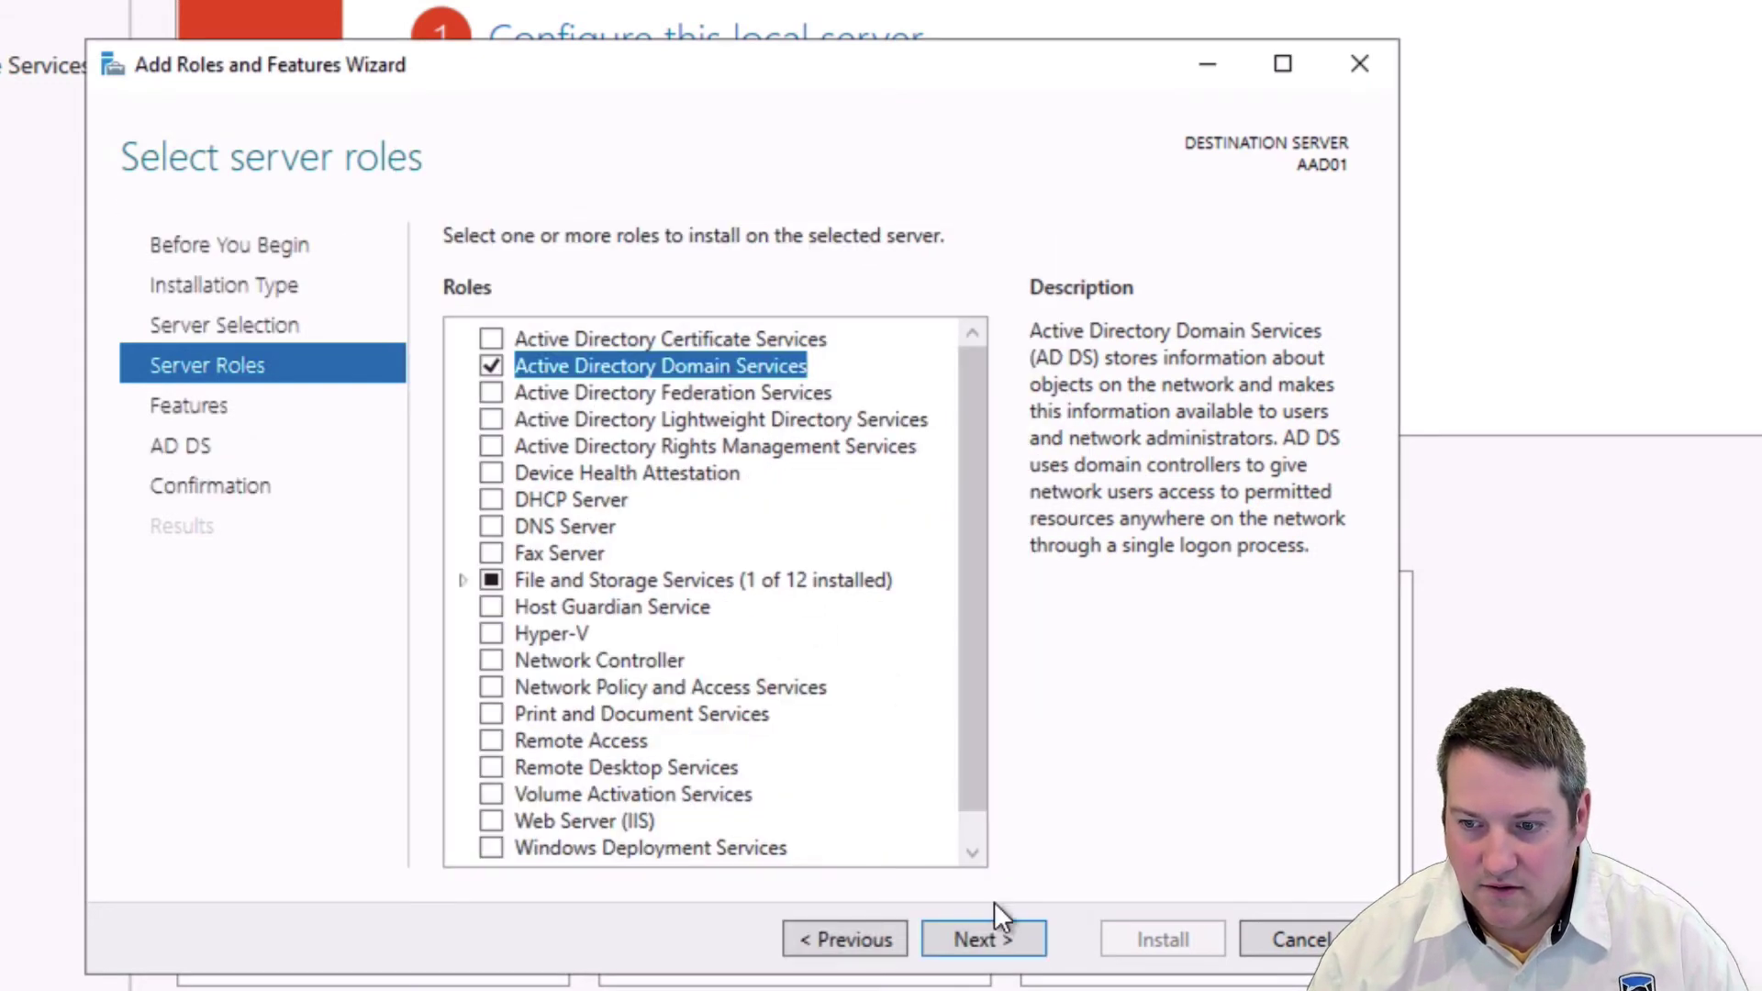
click(994, 933)
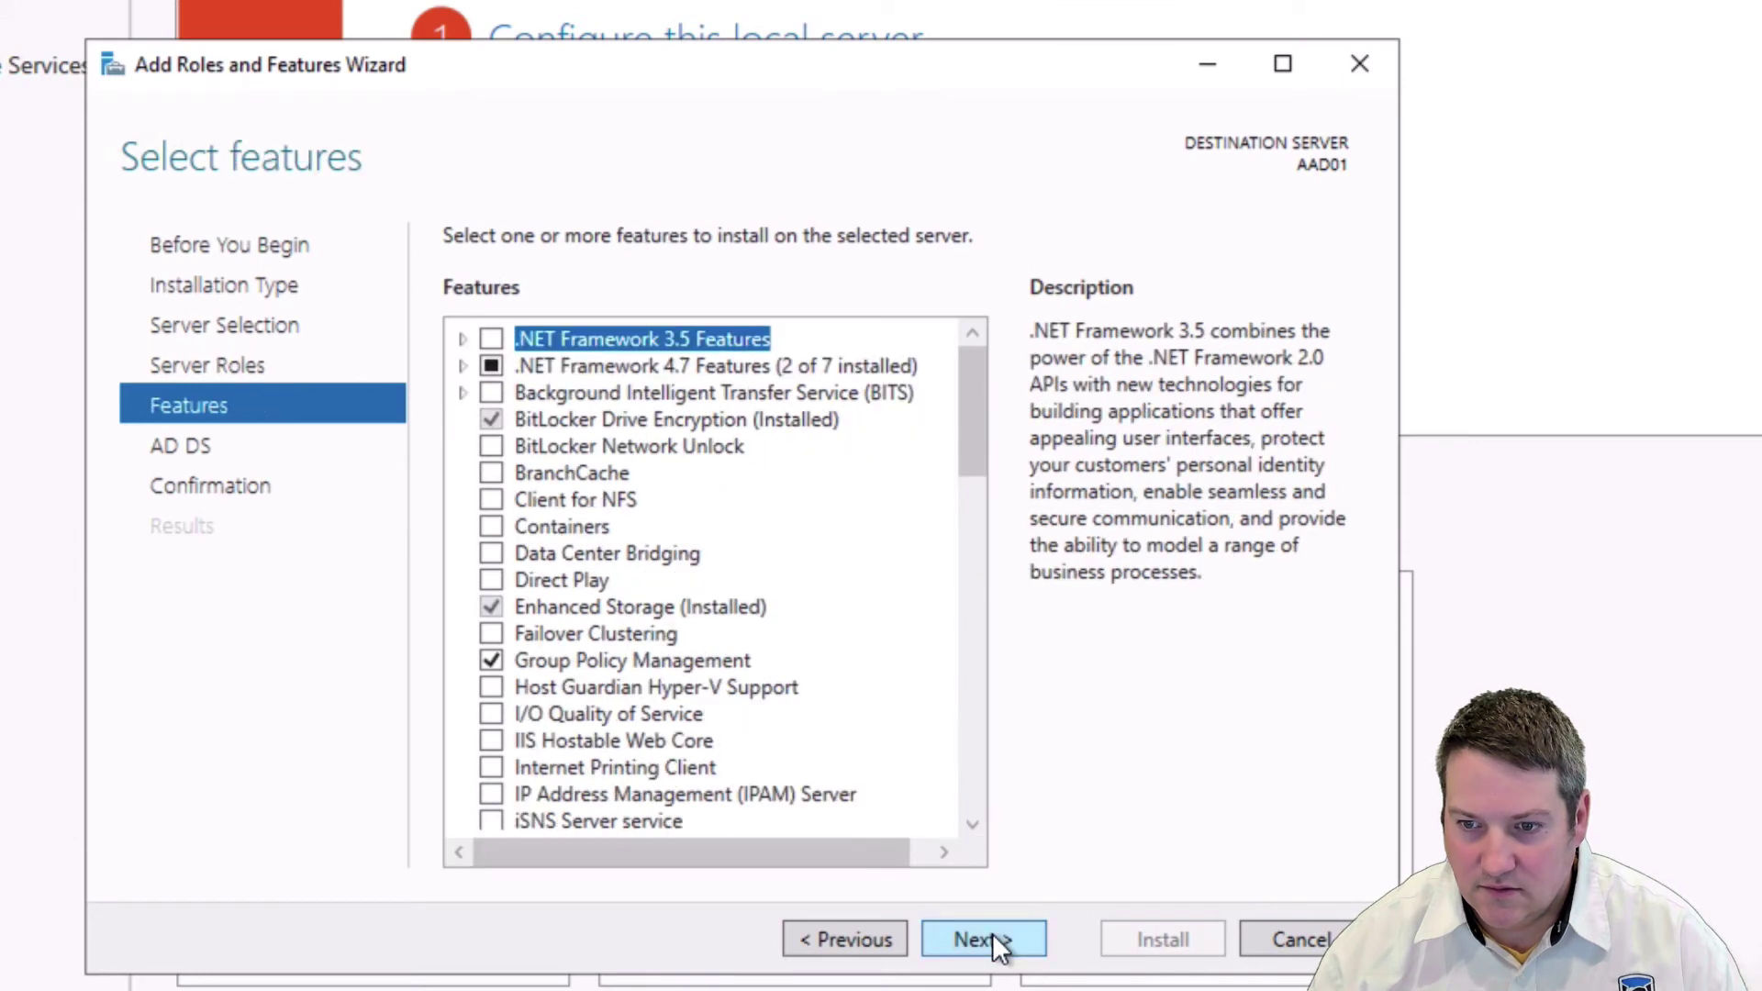
click(993, 933)
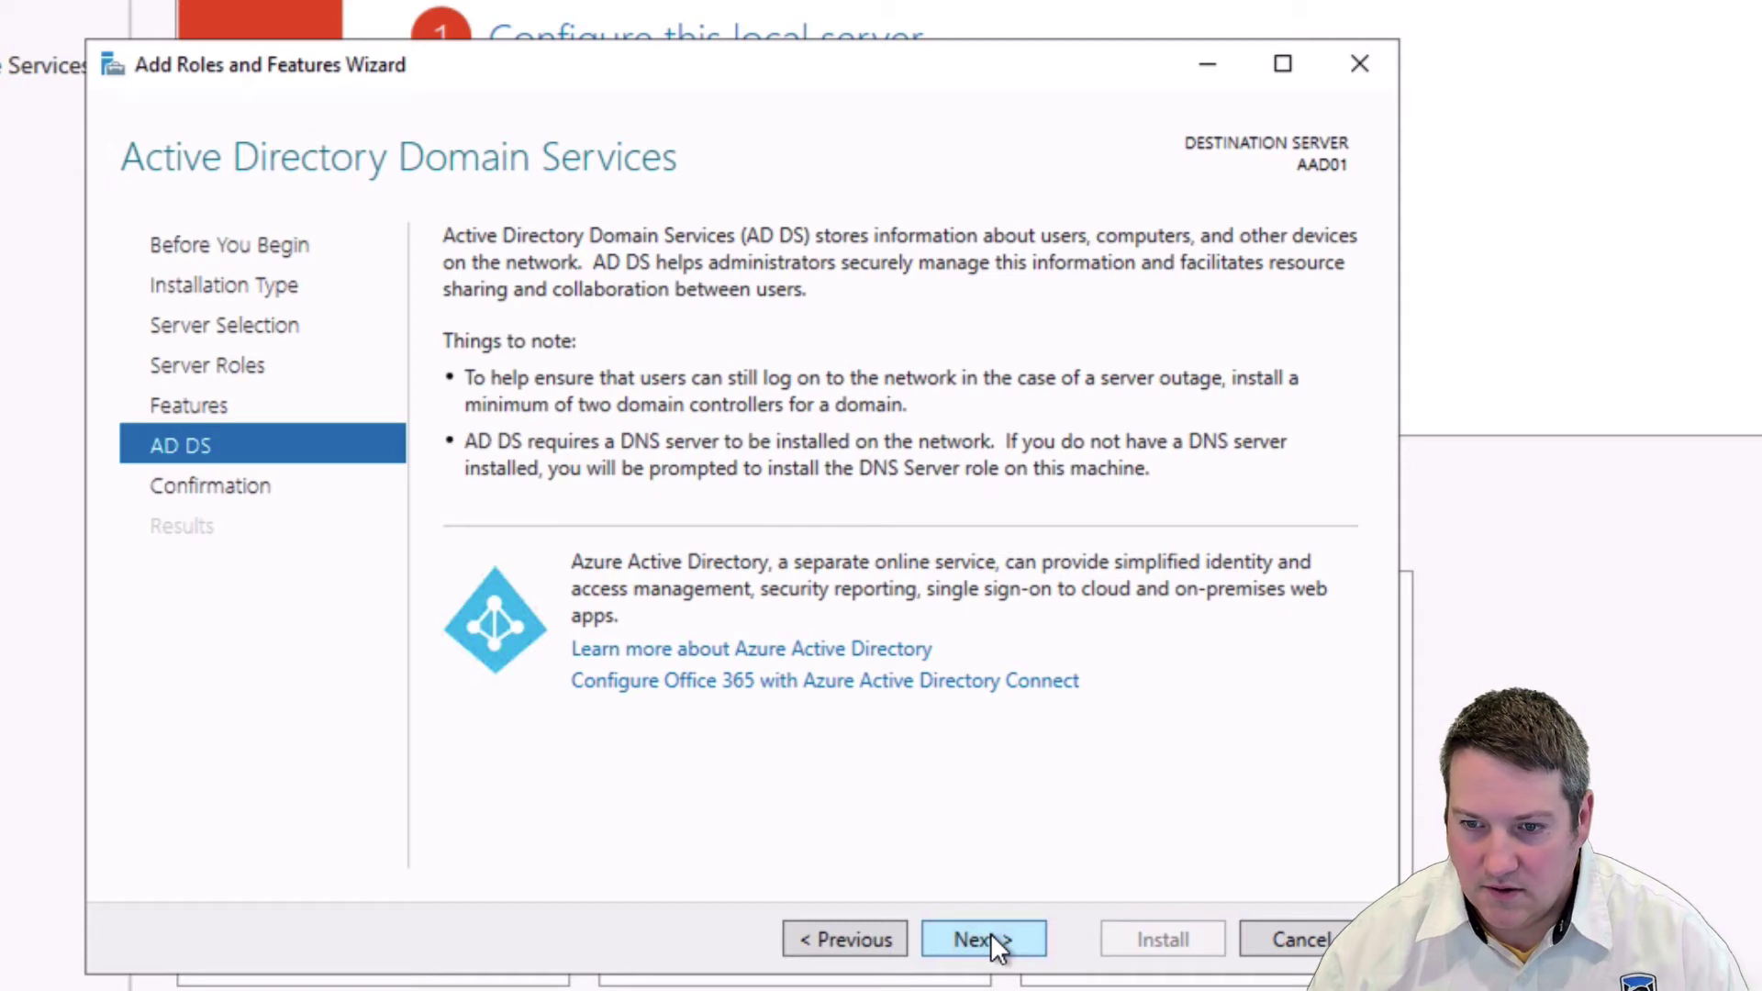
click(989, 933)
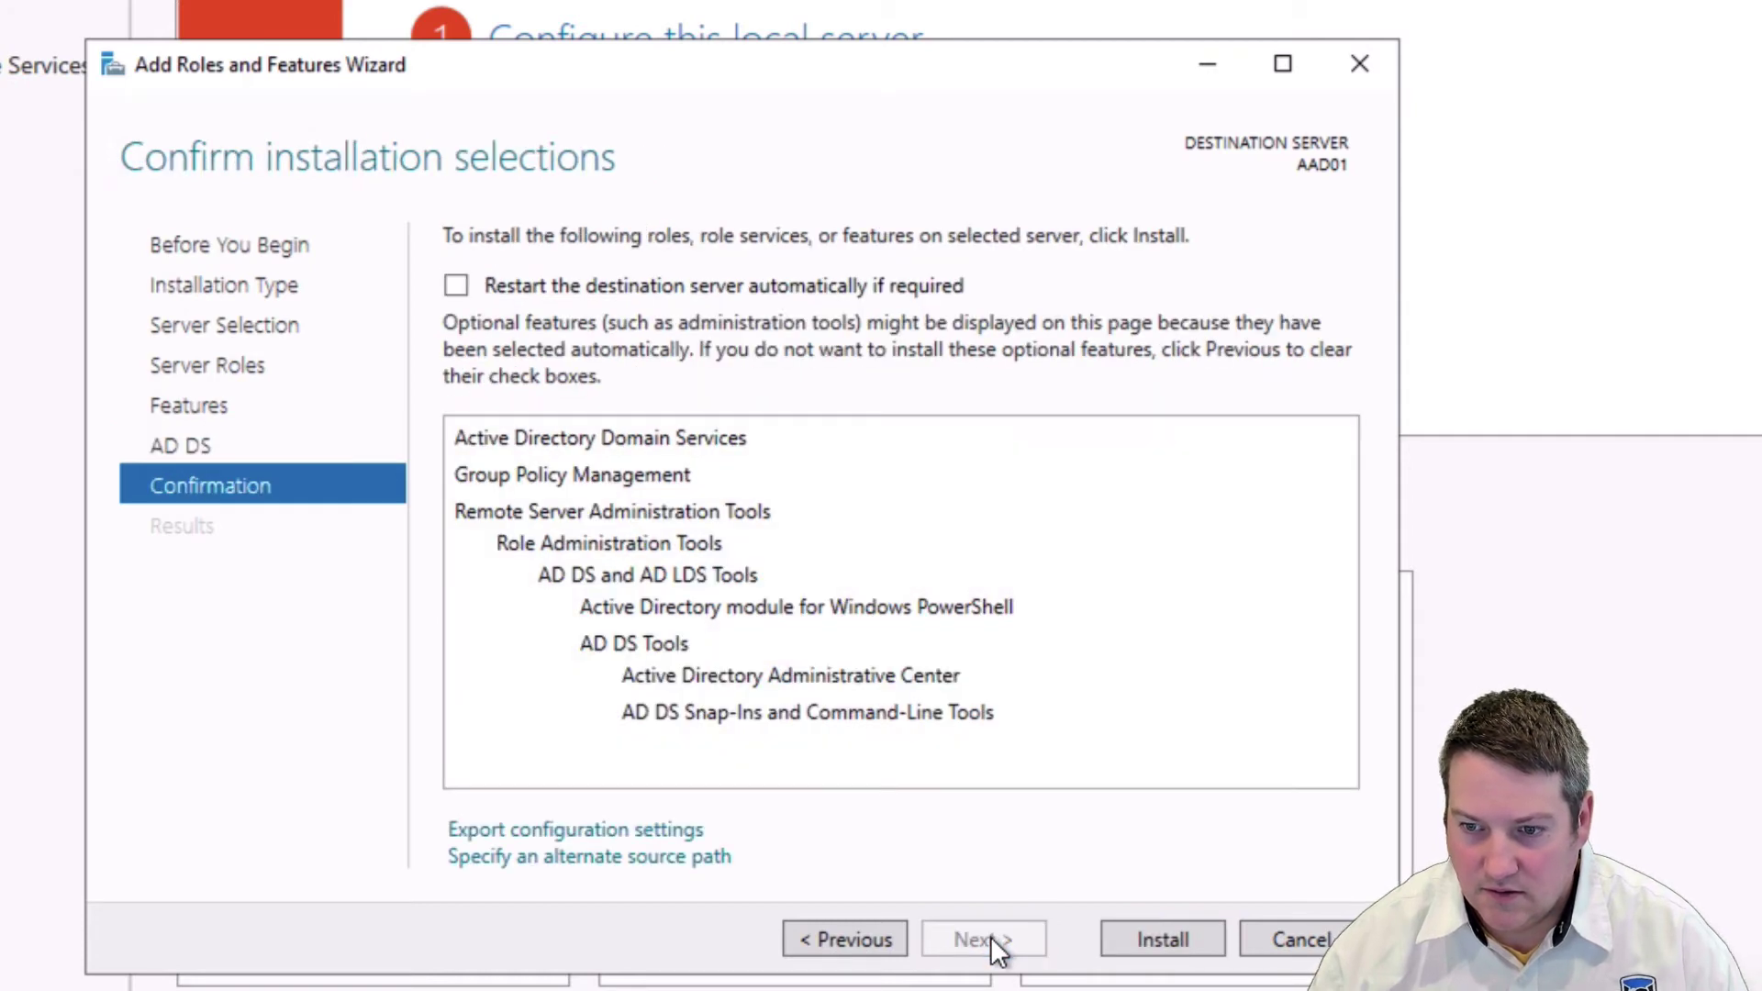
click(1178, 938)
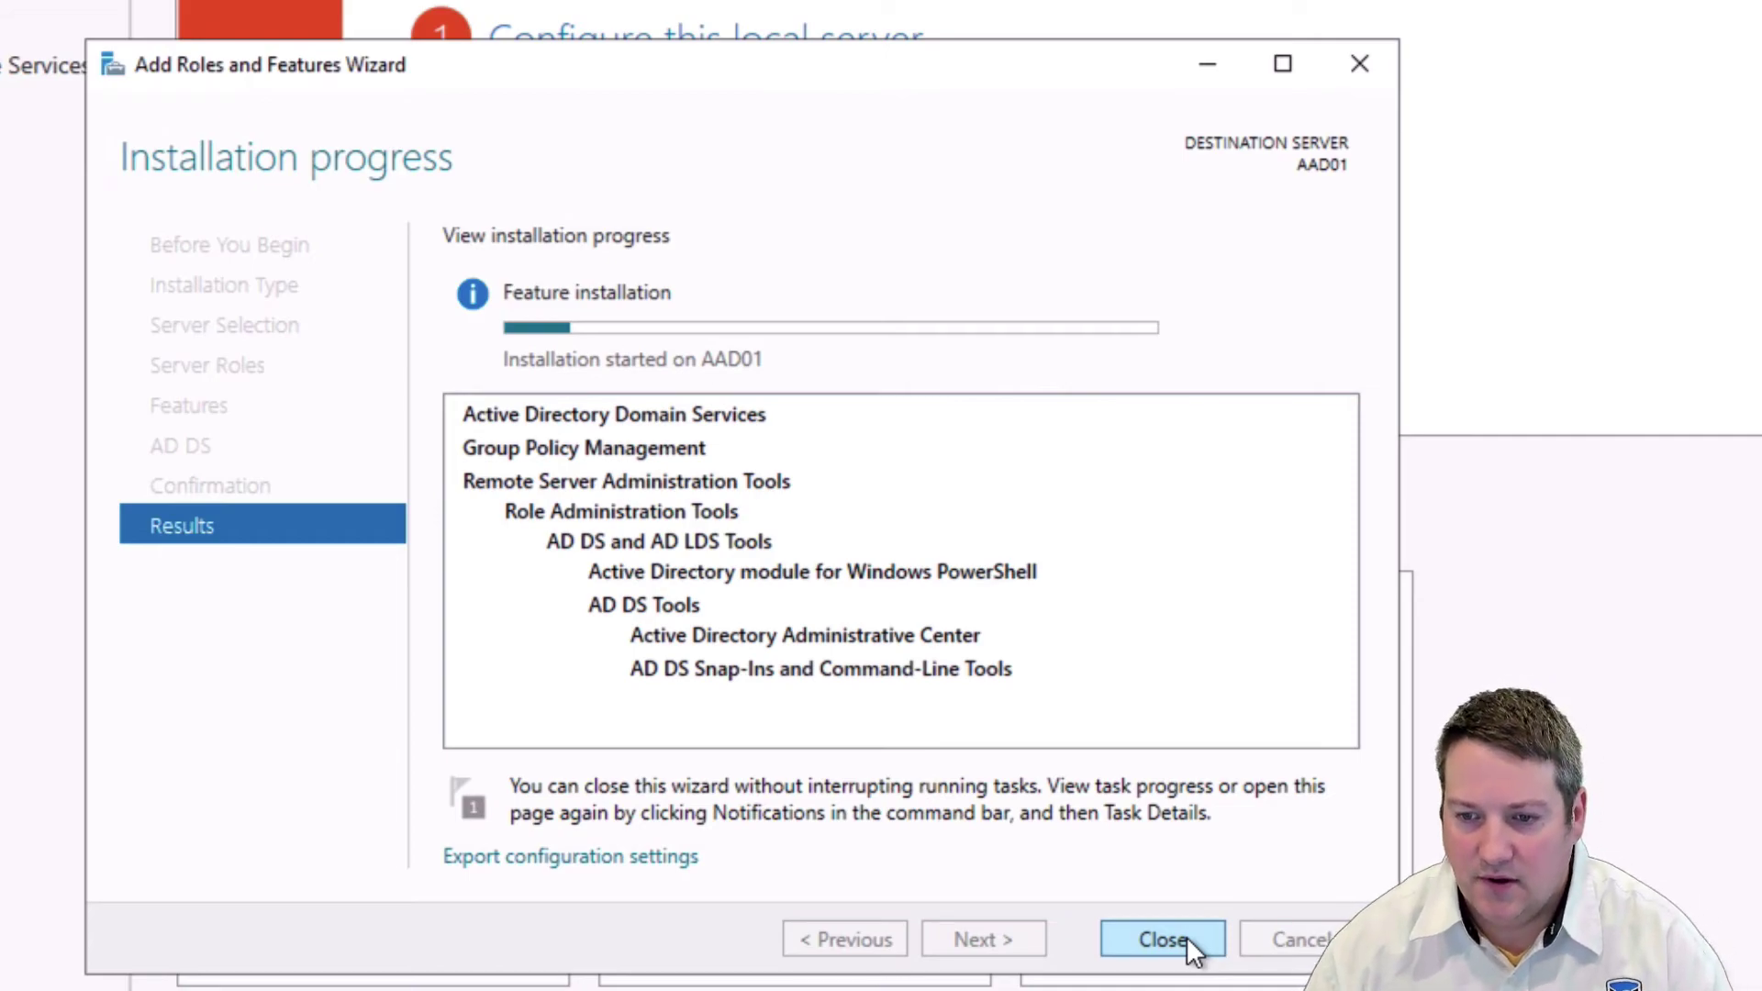
click(1185, 936)
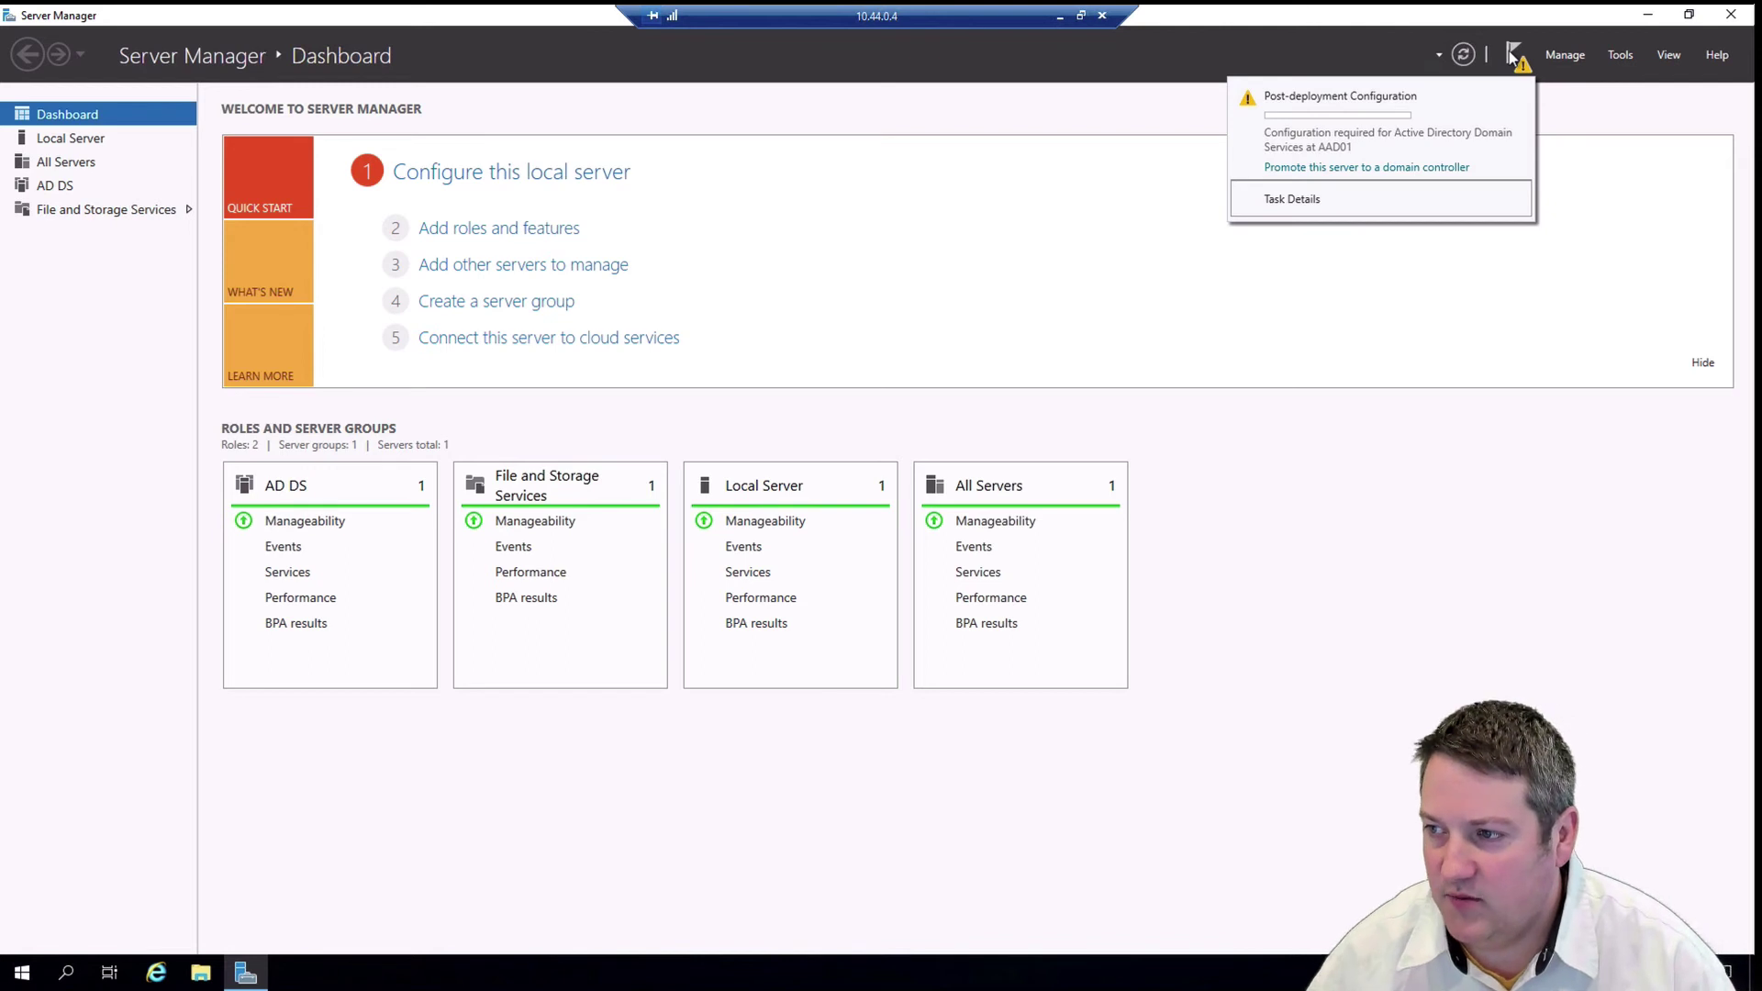
click(1435, 168)
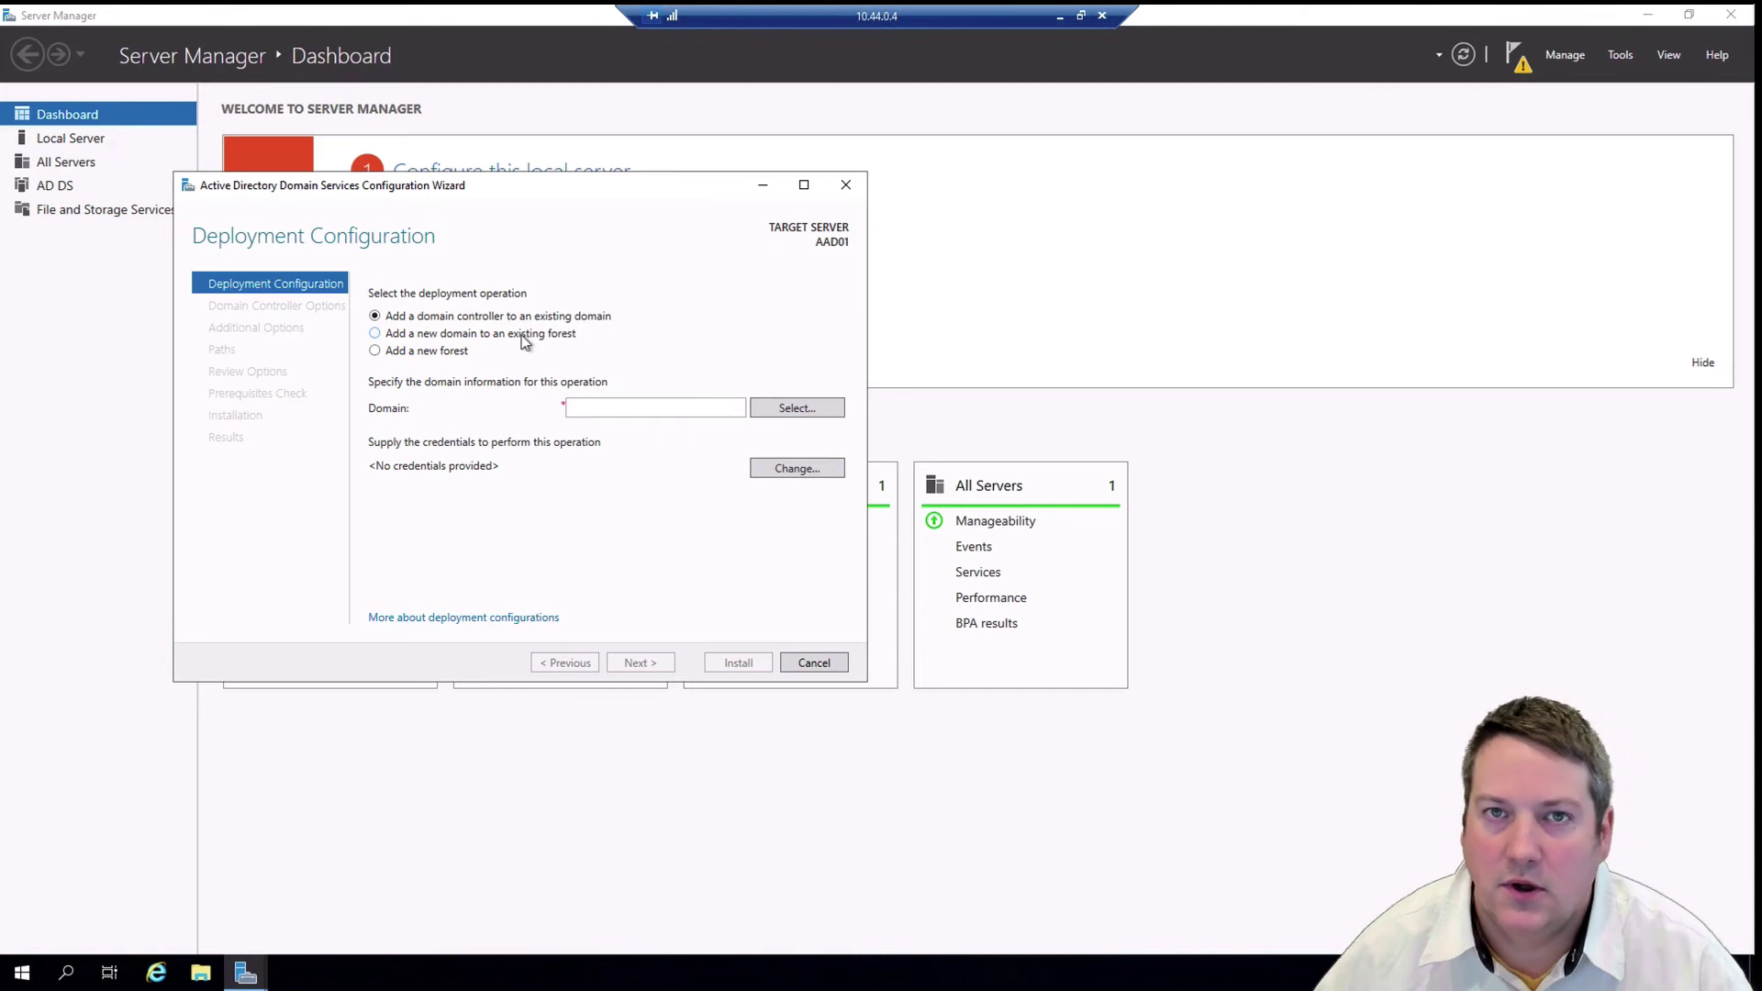
click(612, 408)
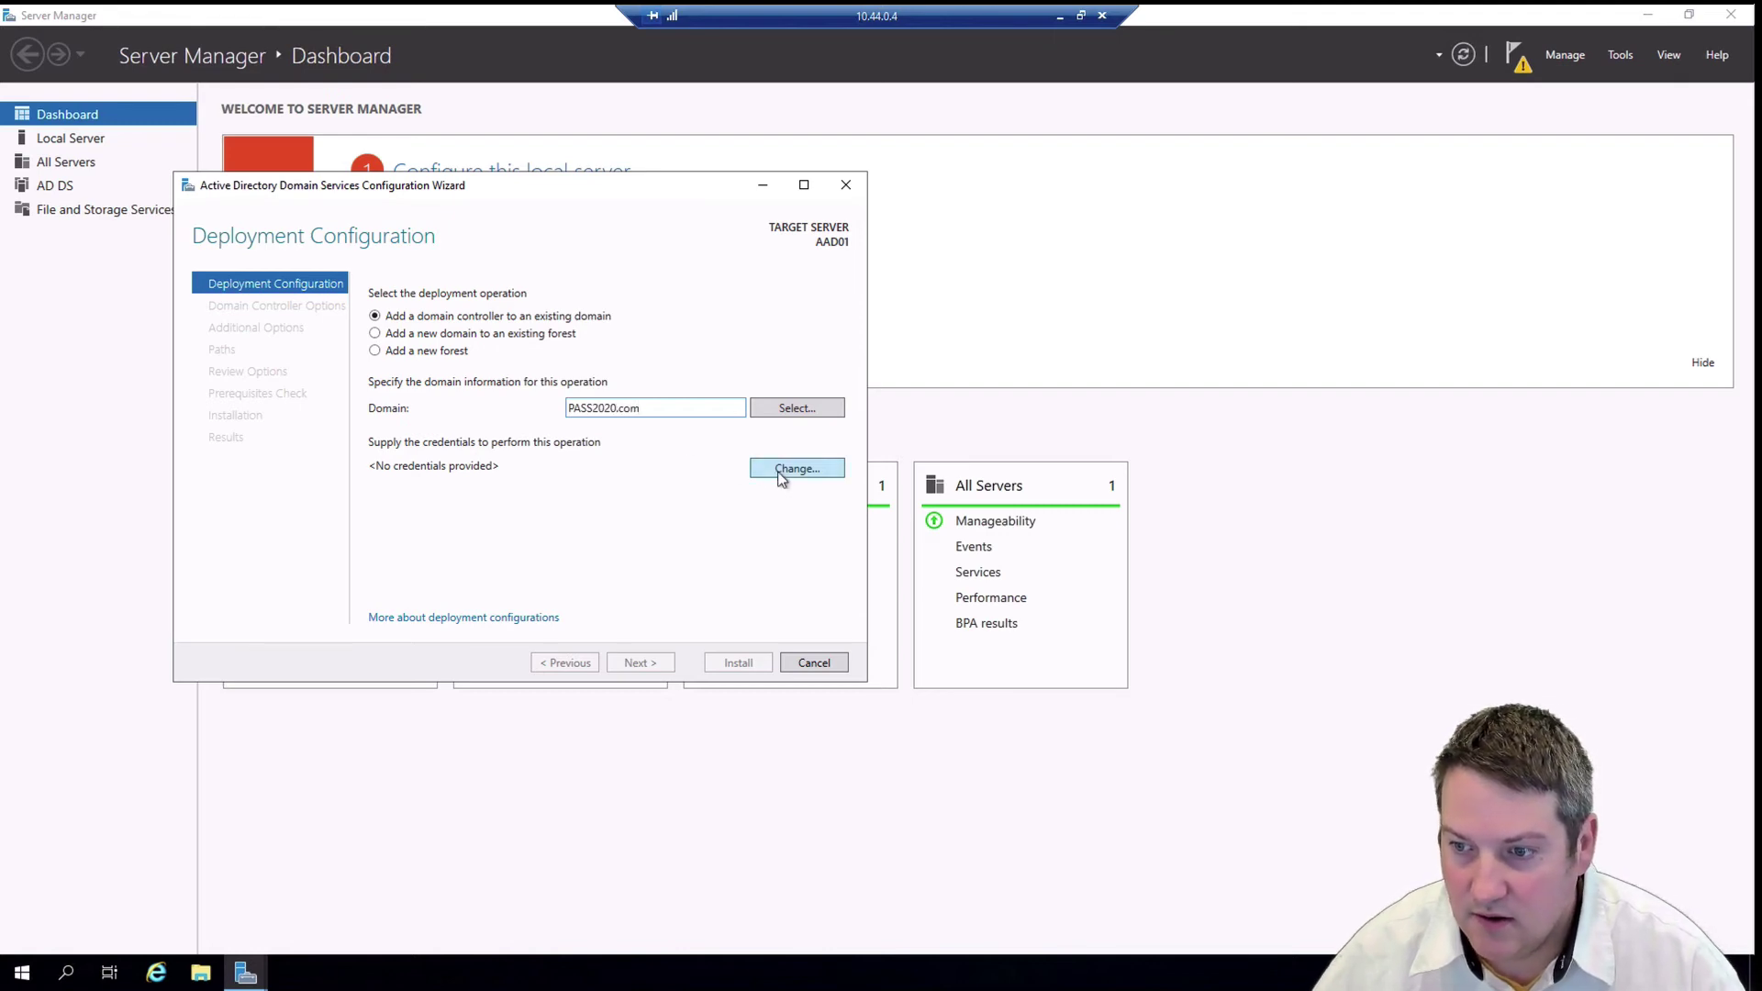
click(796, 467)
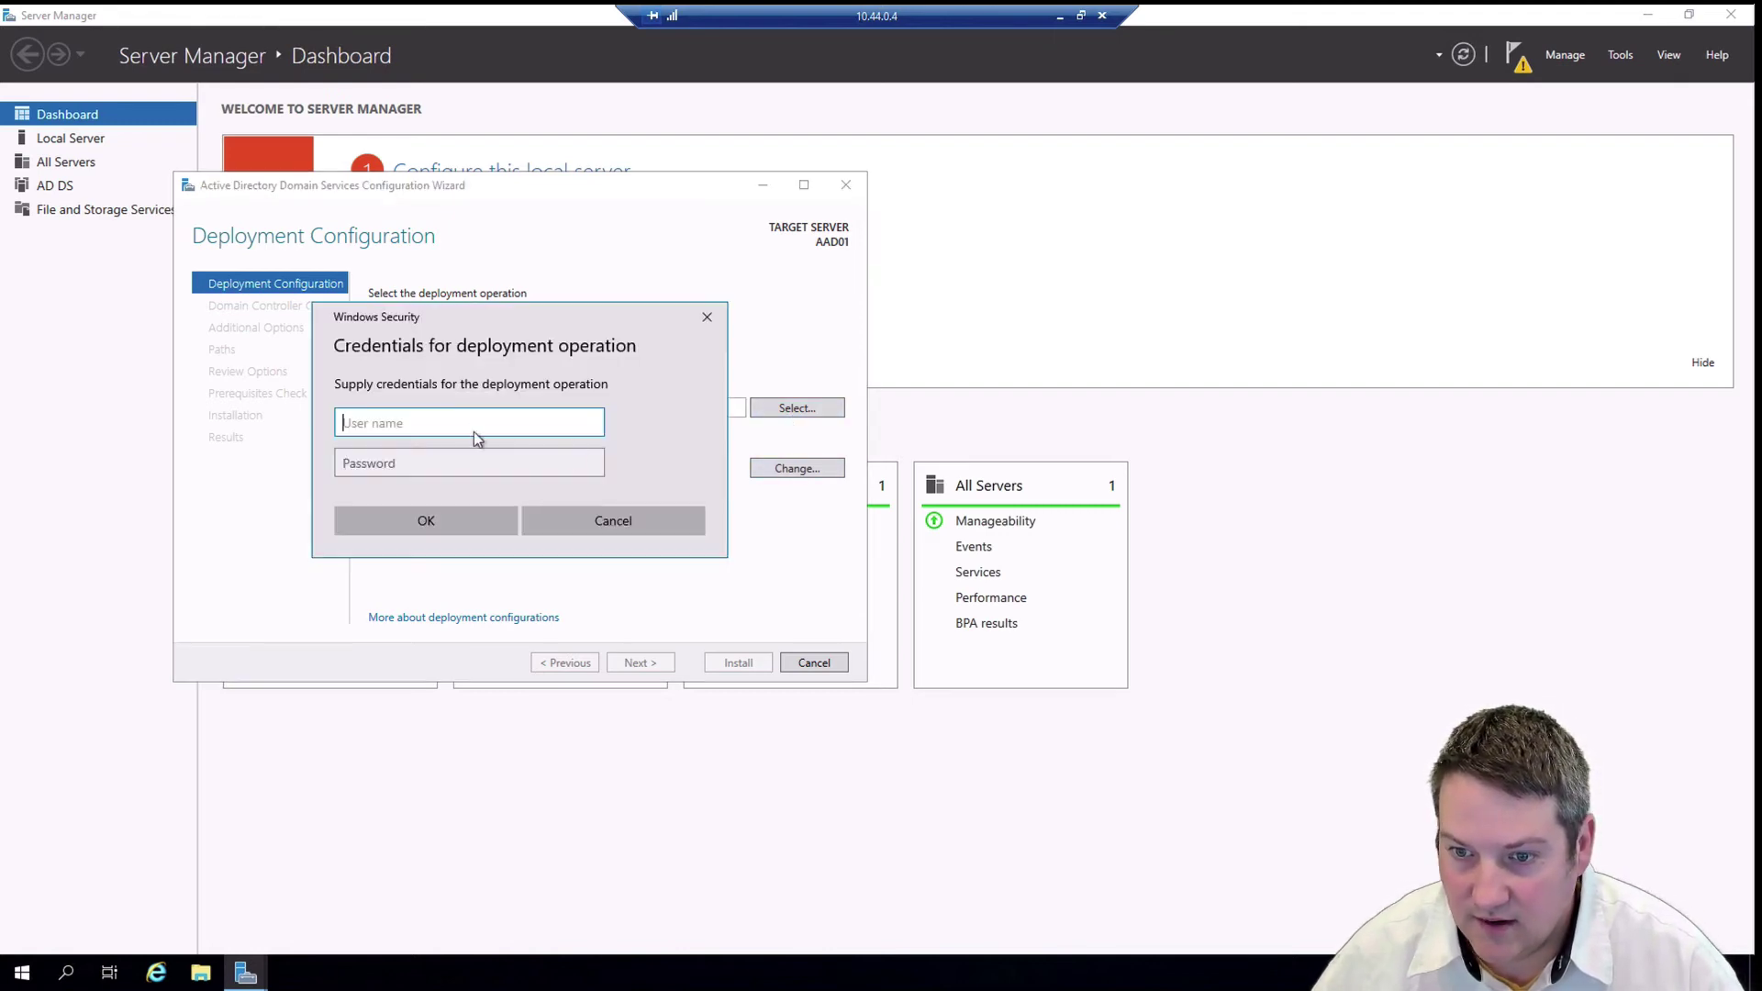
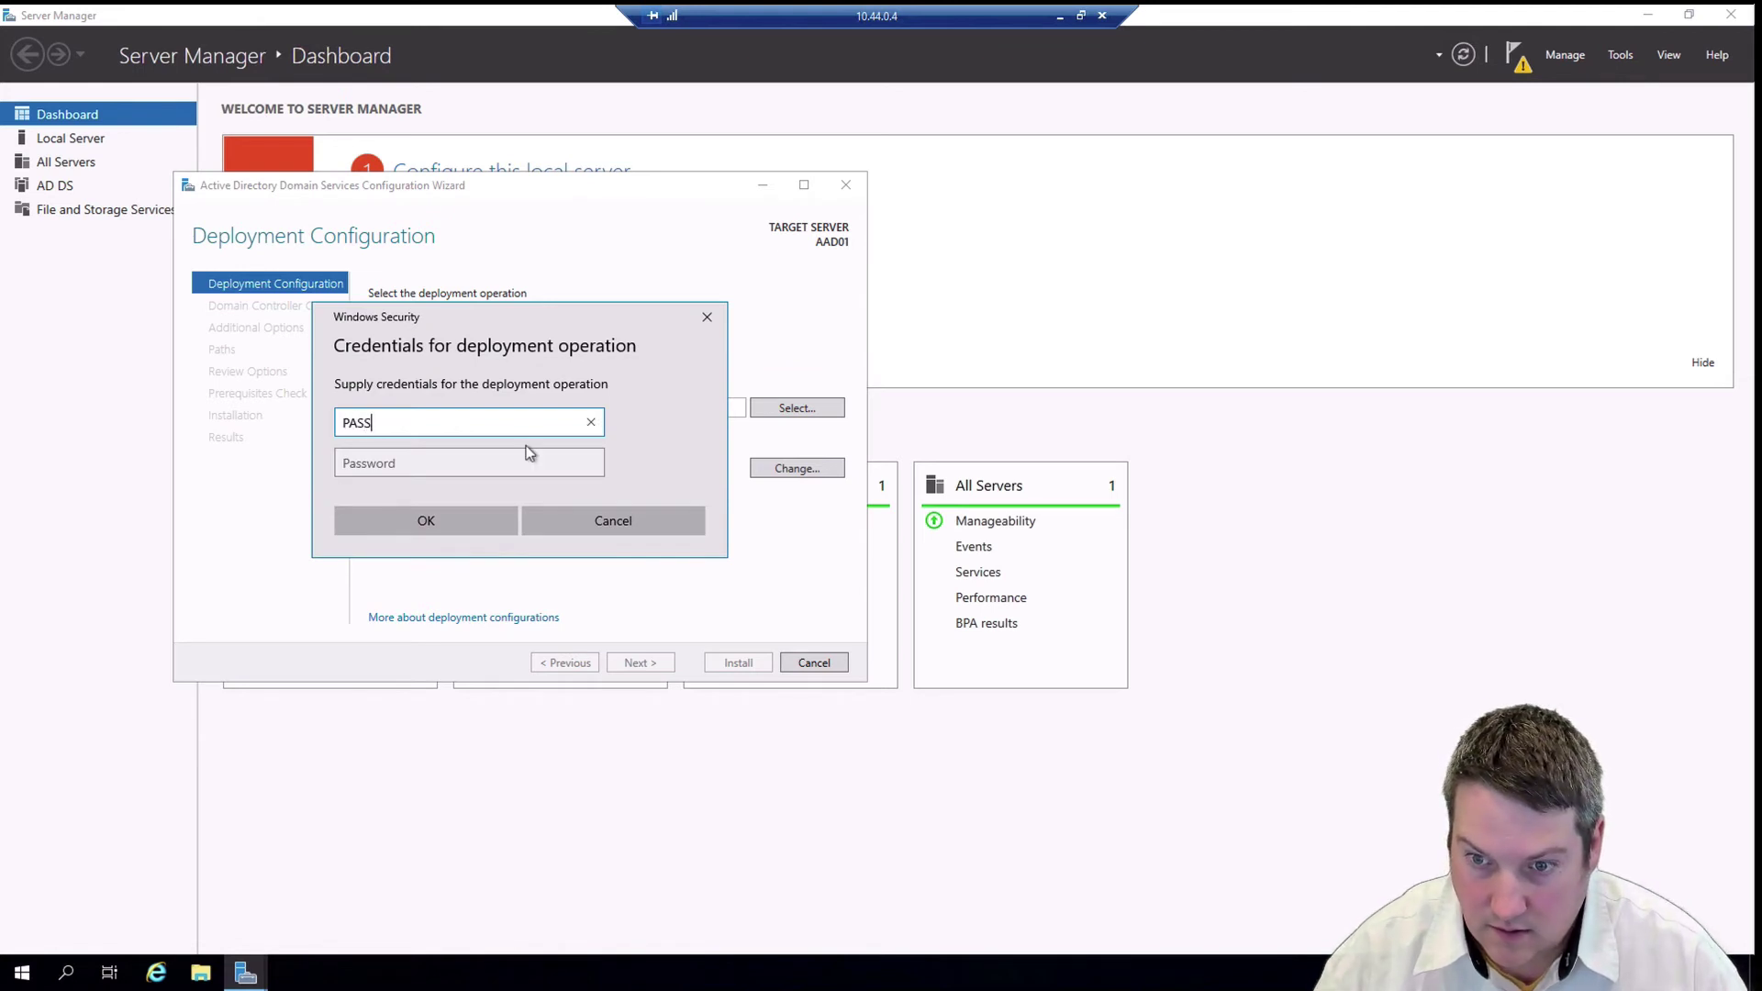
key(Tab)
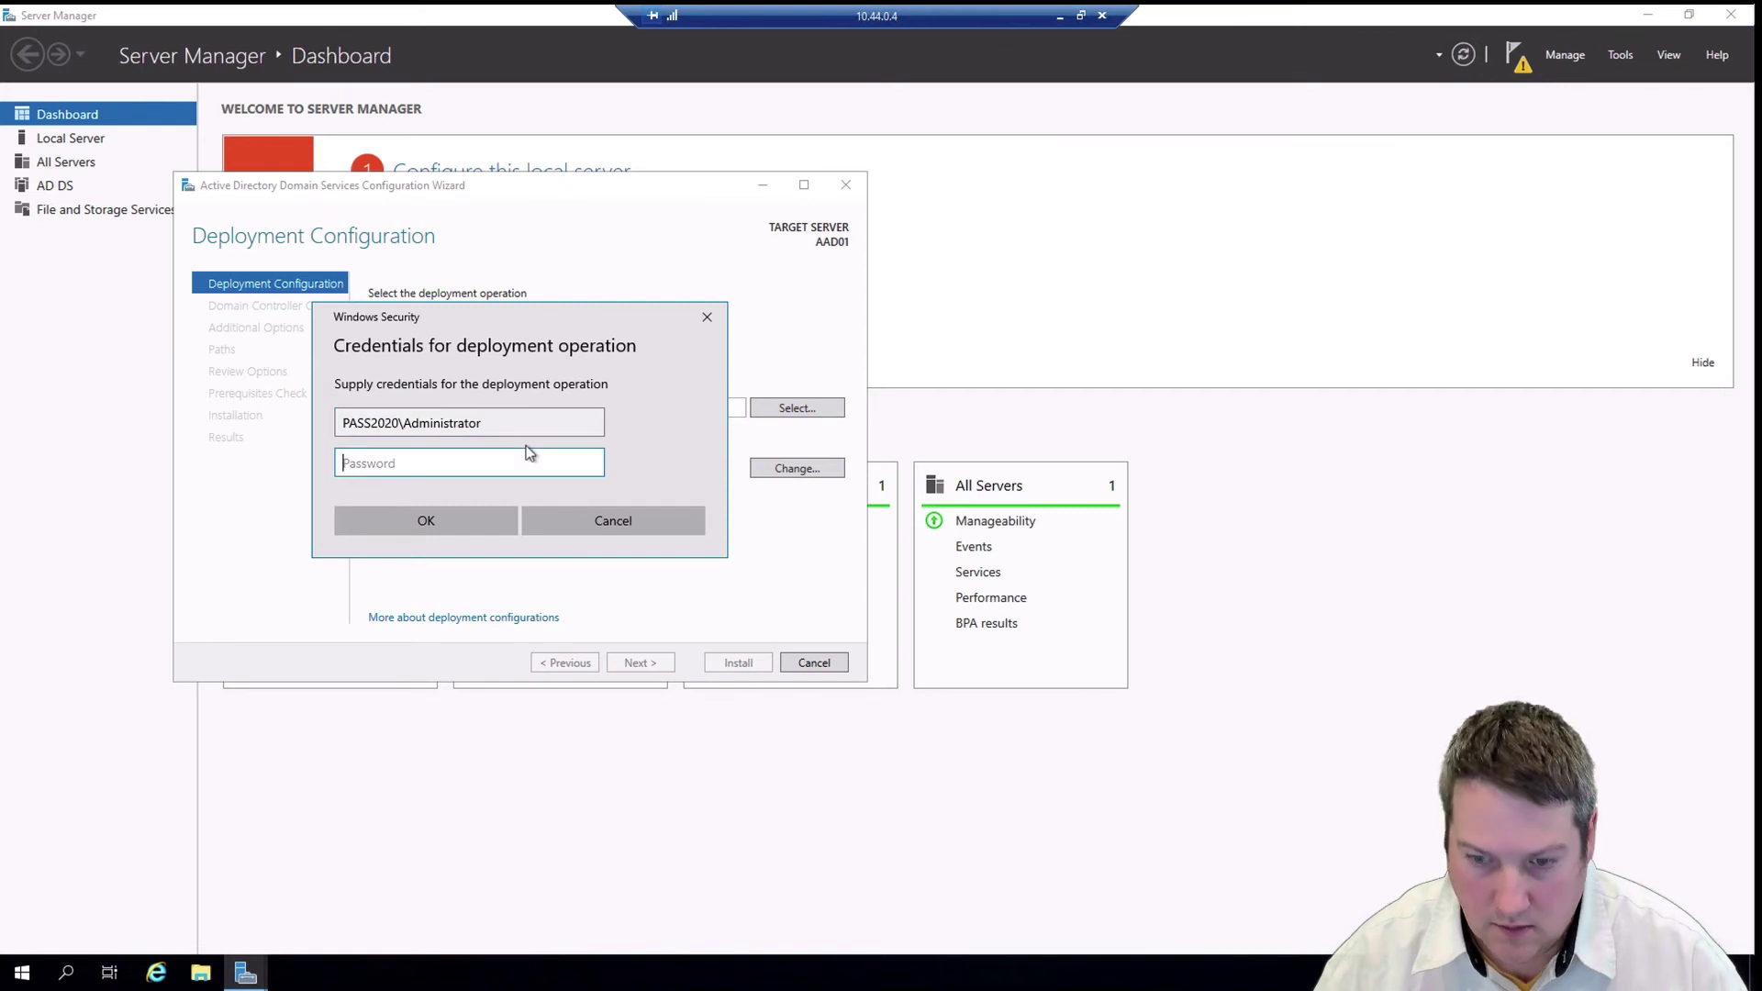
text(*********)
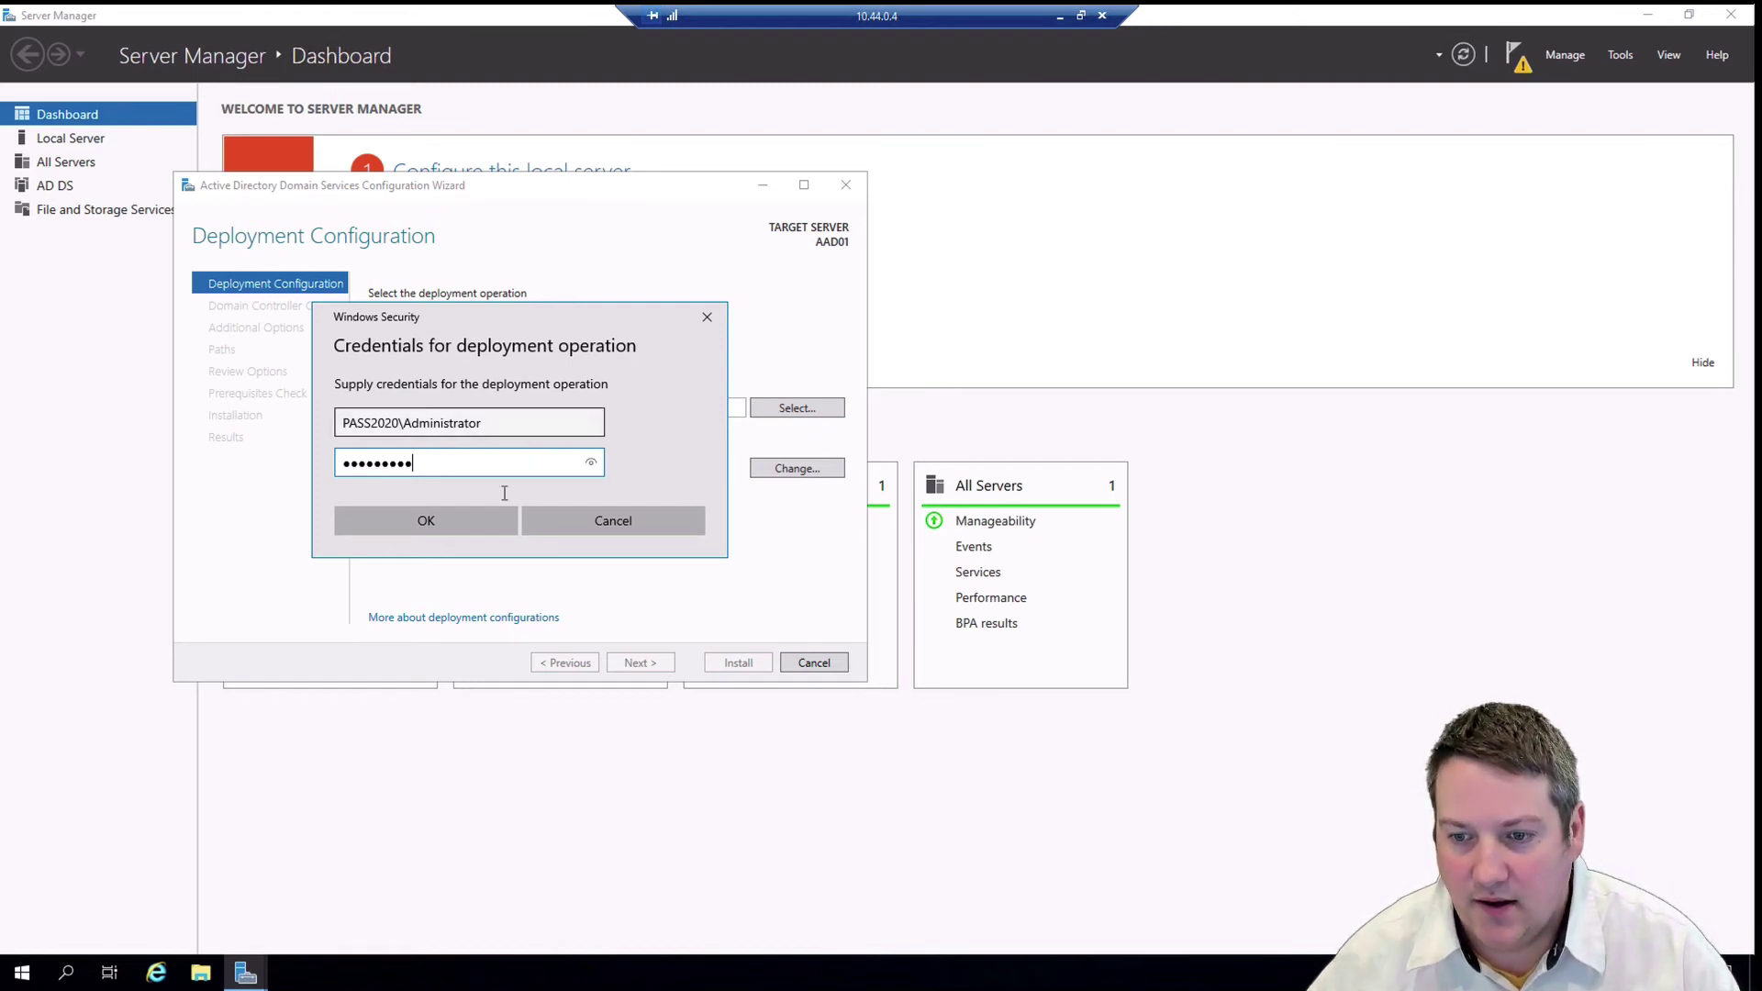
click(481, 525)
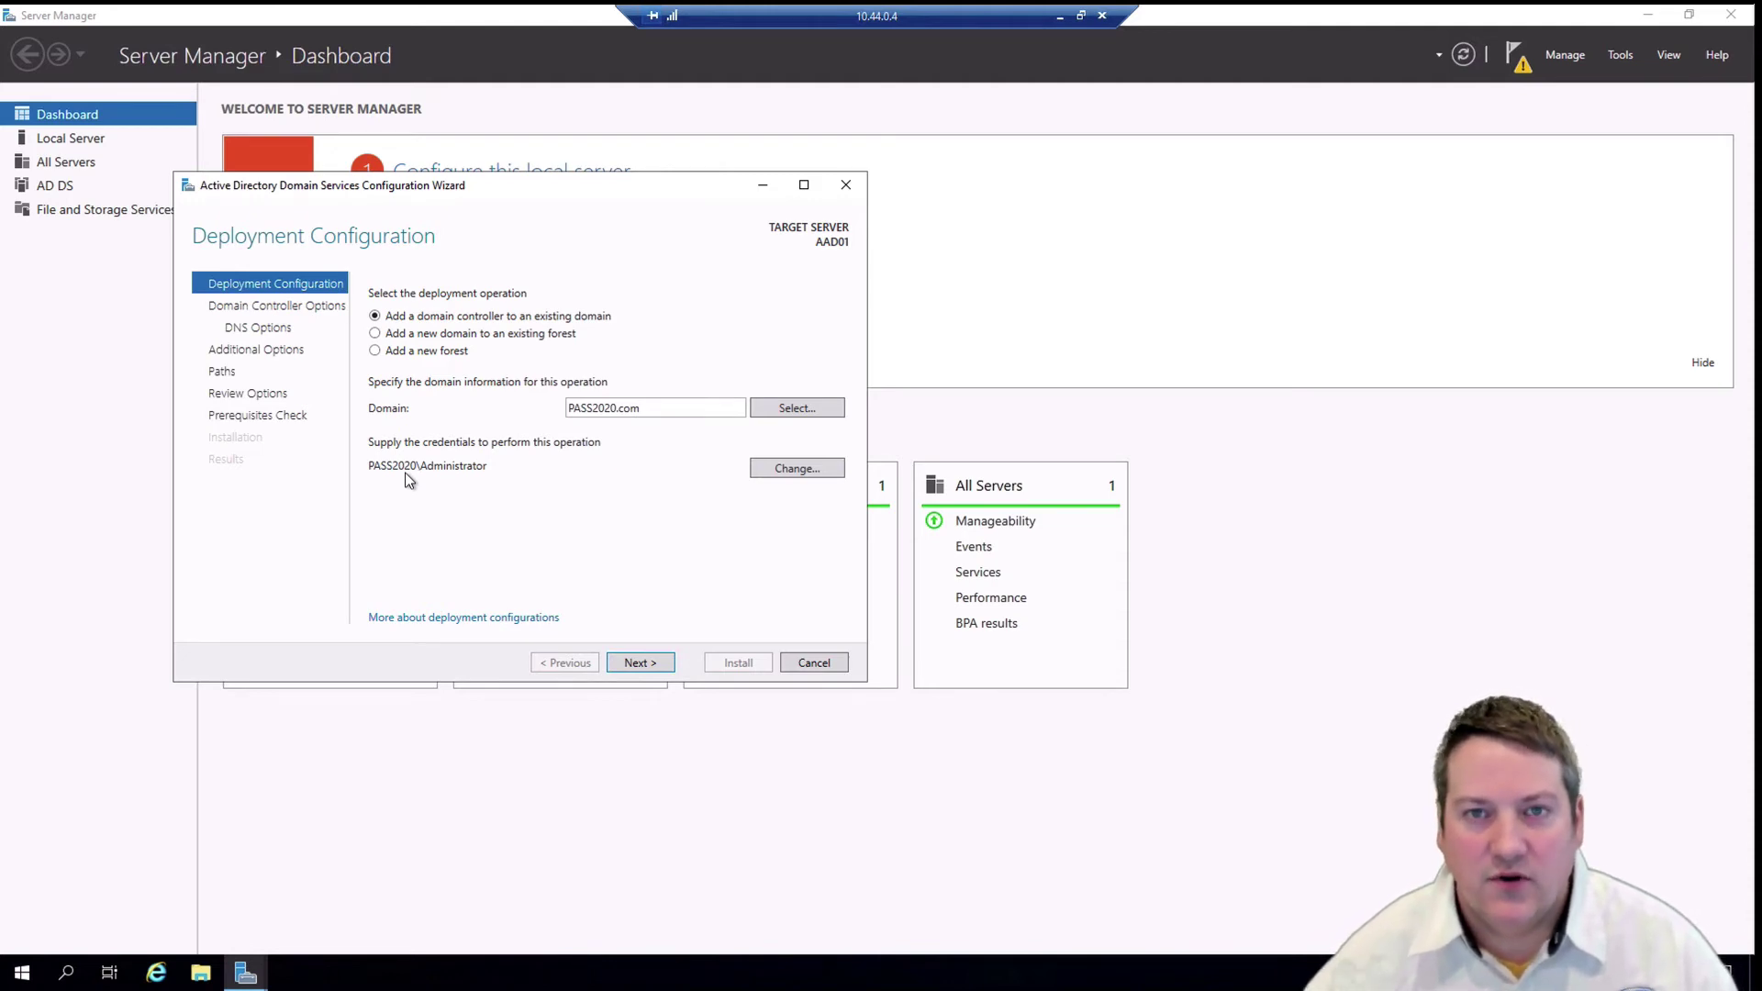
Keep DNS and Global Catalog, replicate from any domain controller, accept default paths, and run prerequisites
click(633, 665)
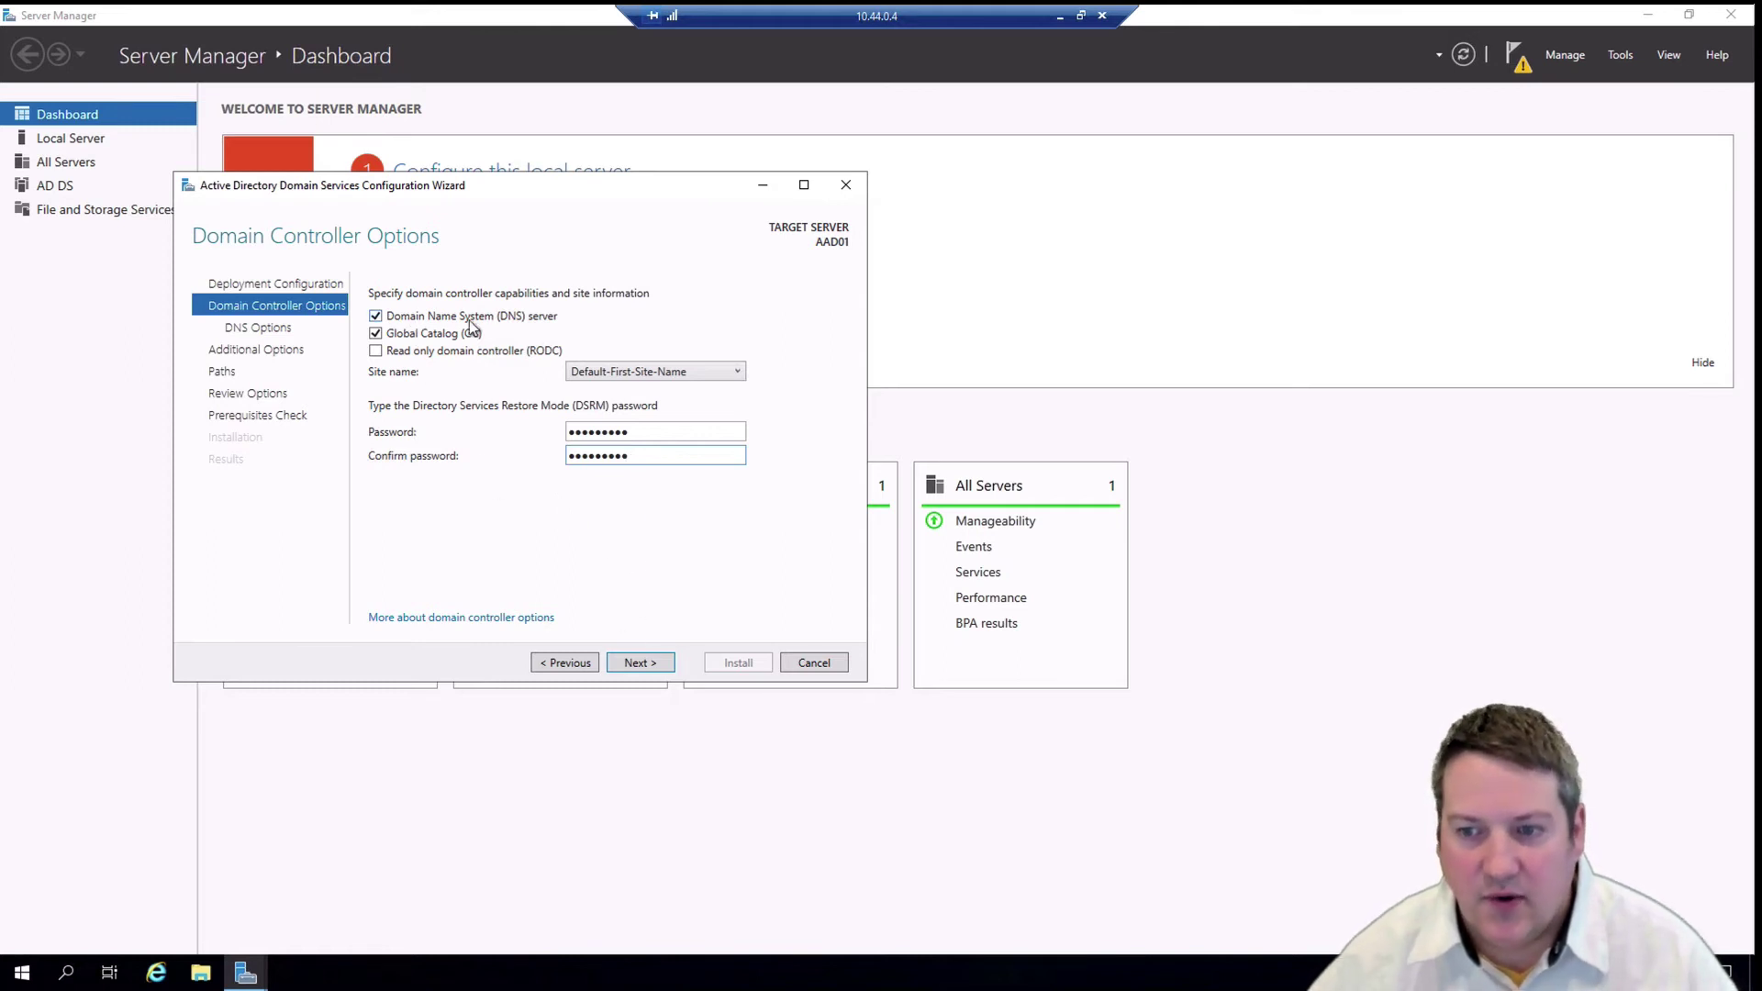
click(648, 663)
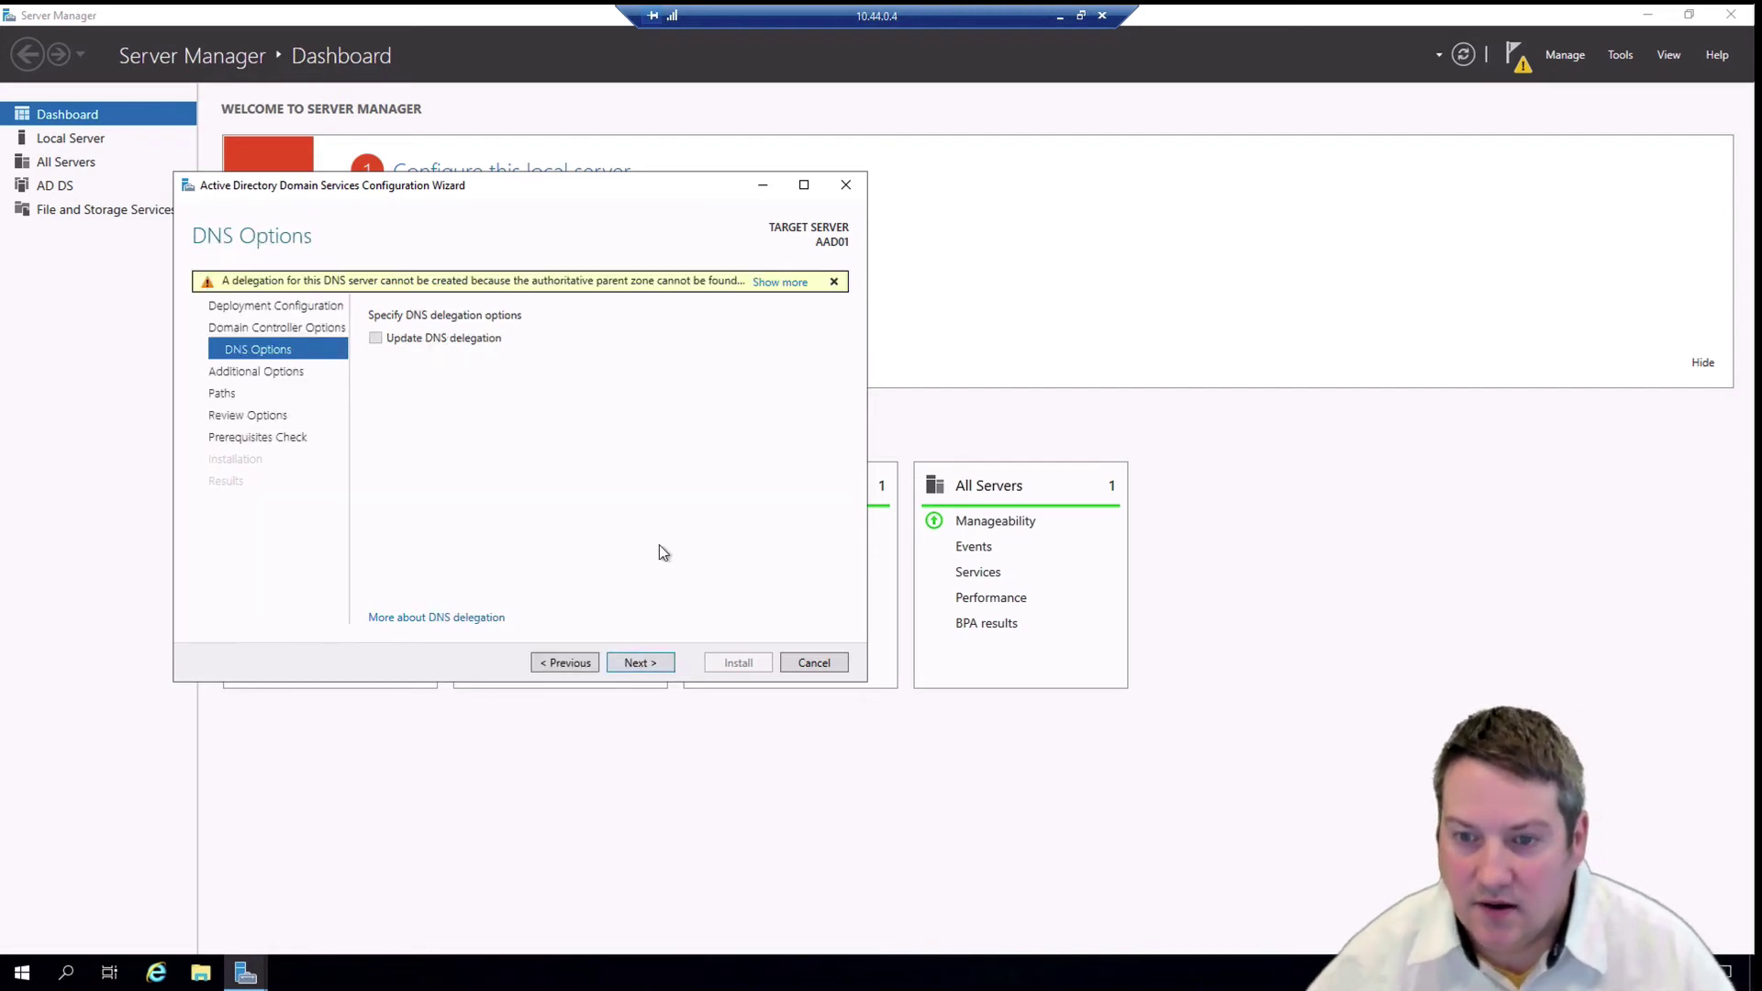
click(634, 667)
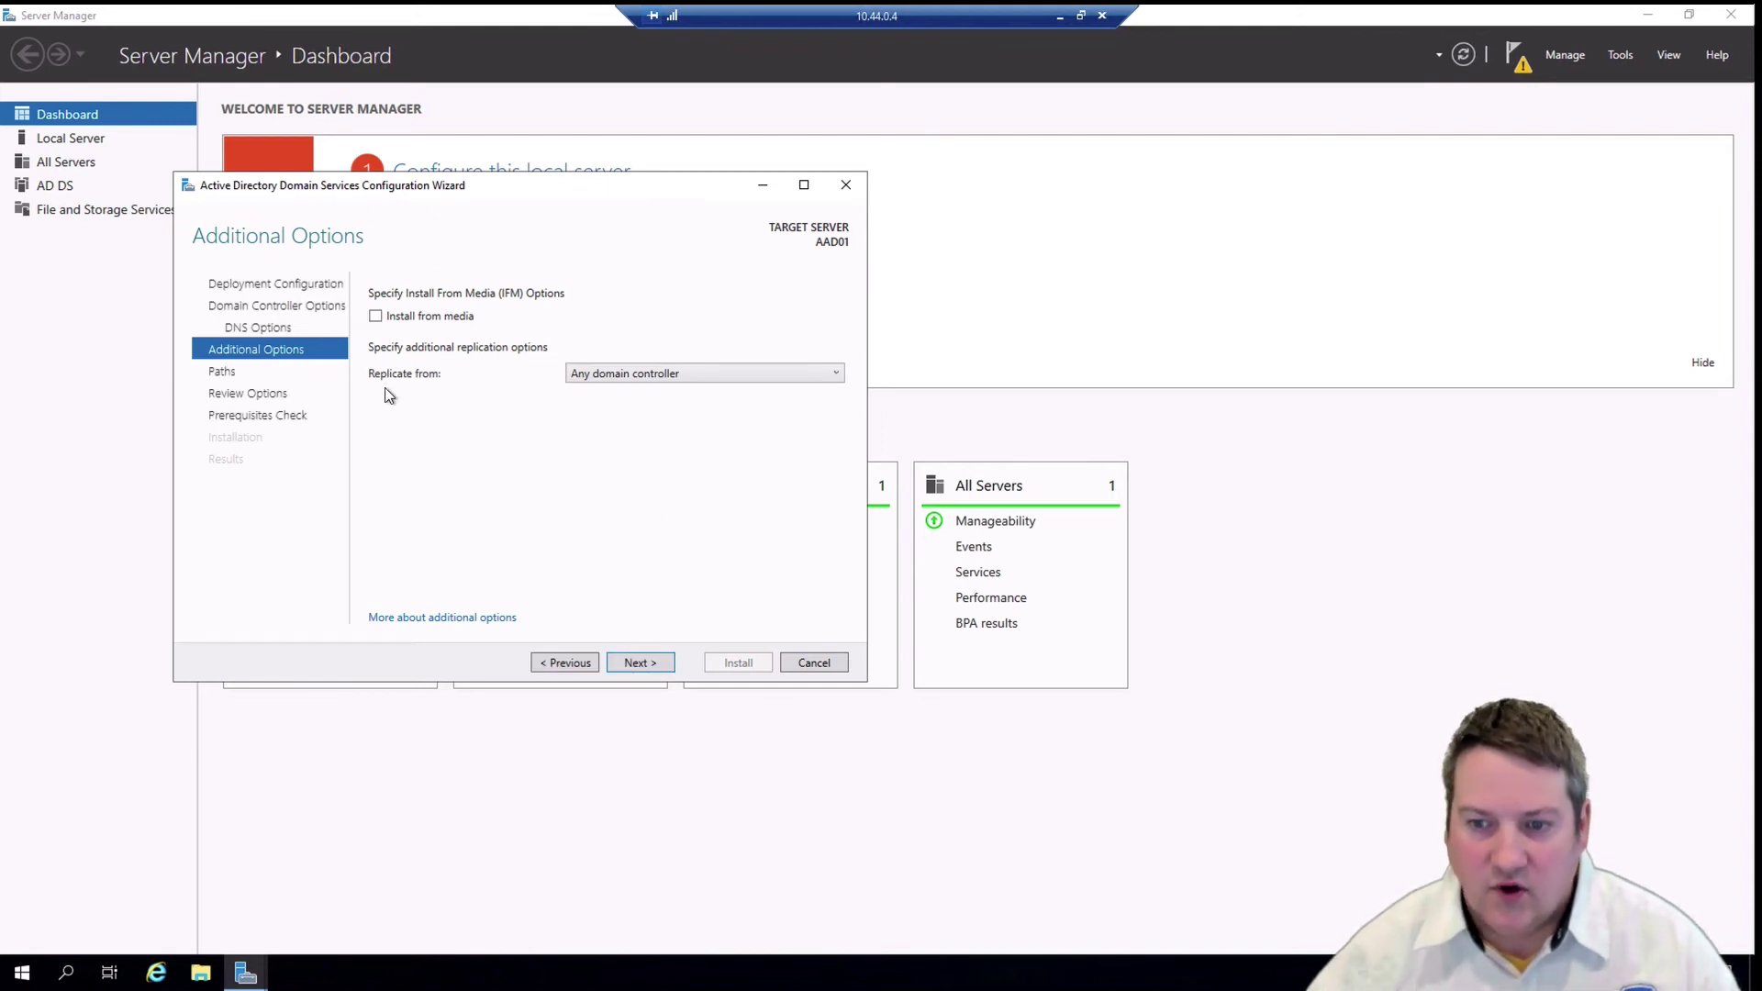
click(649, 378)
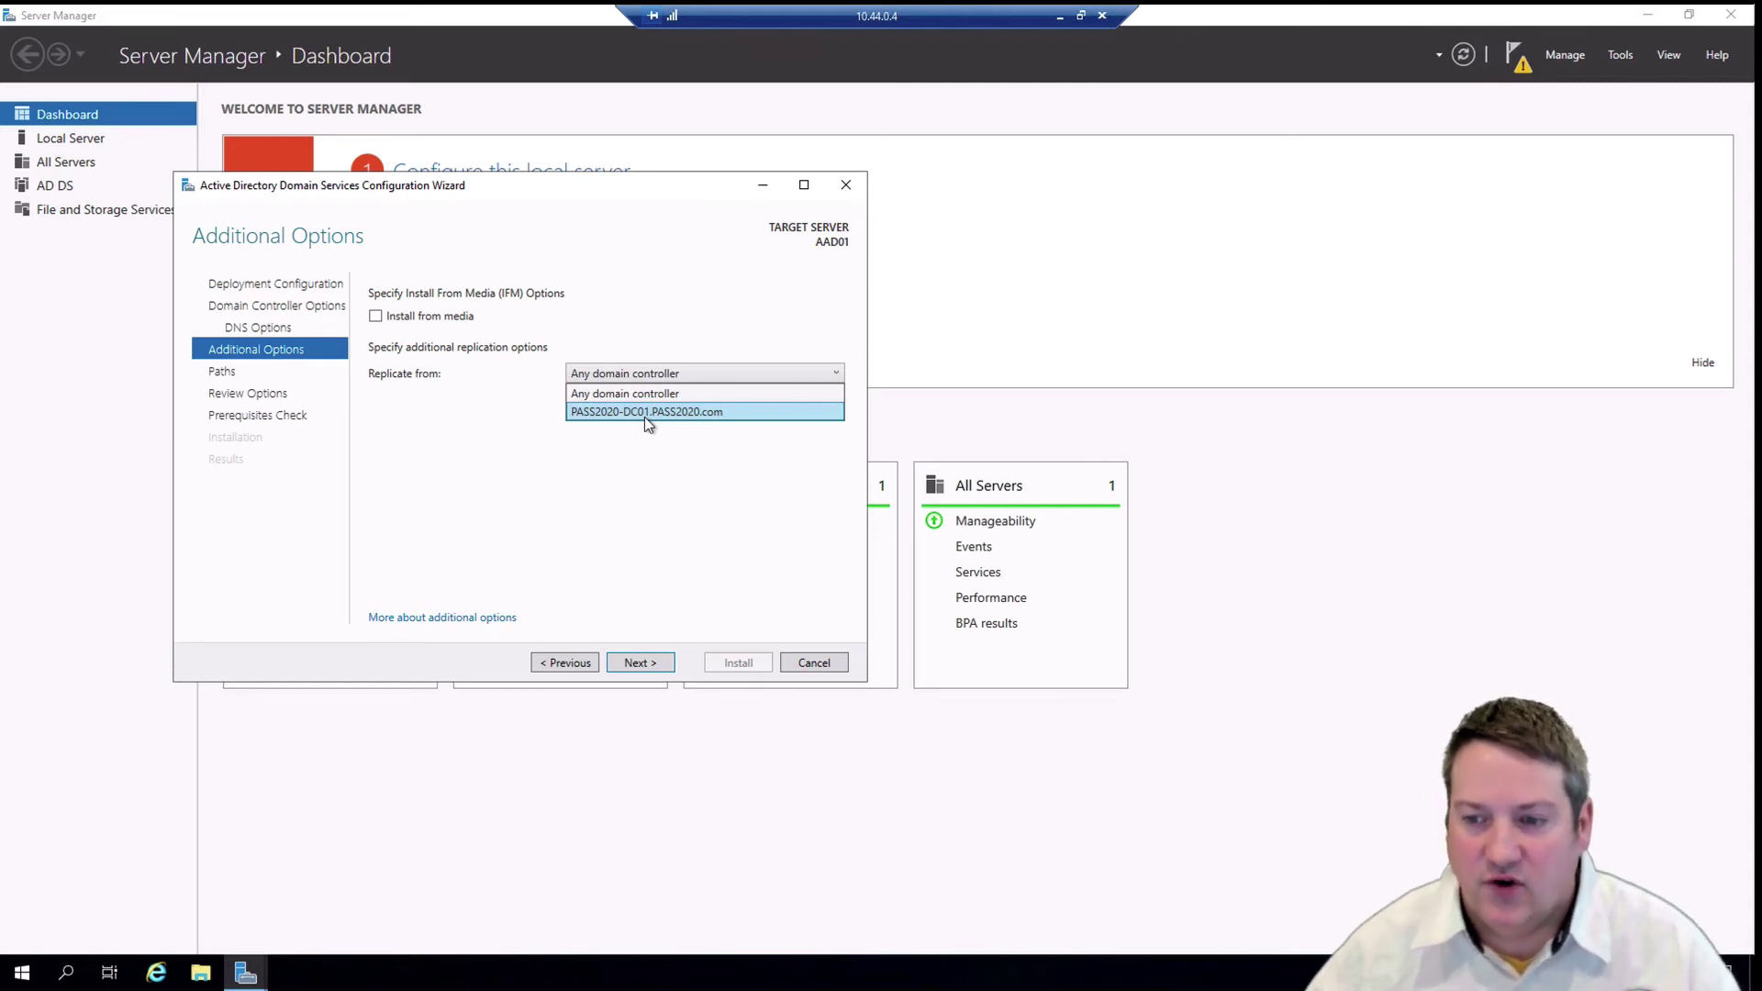
click(643, 393)
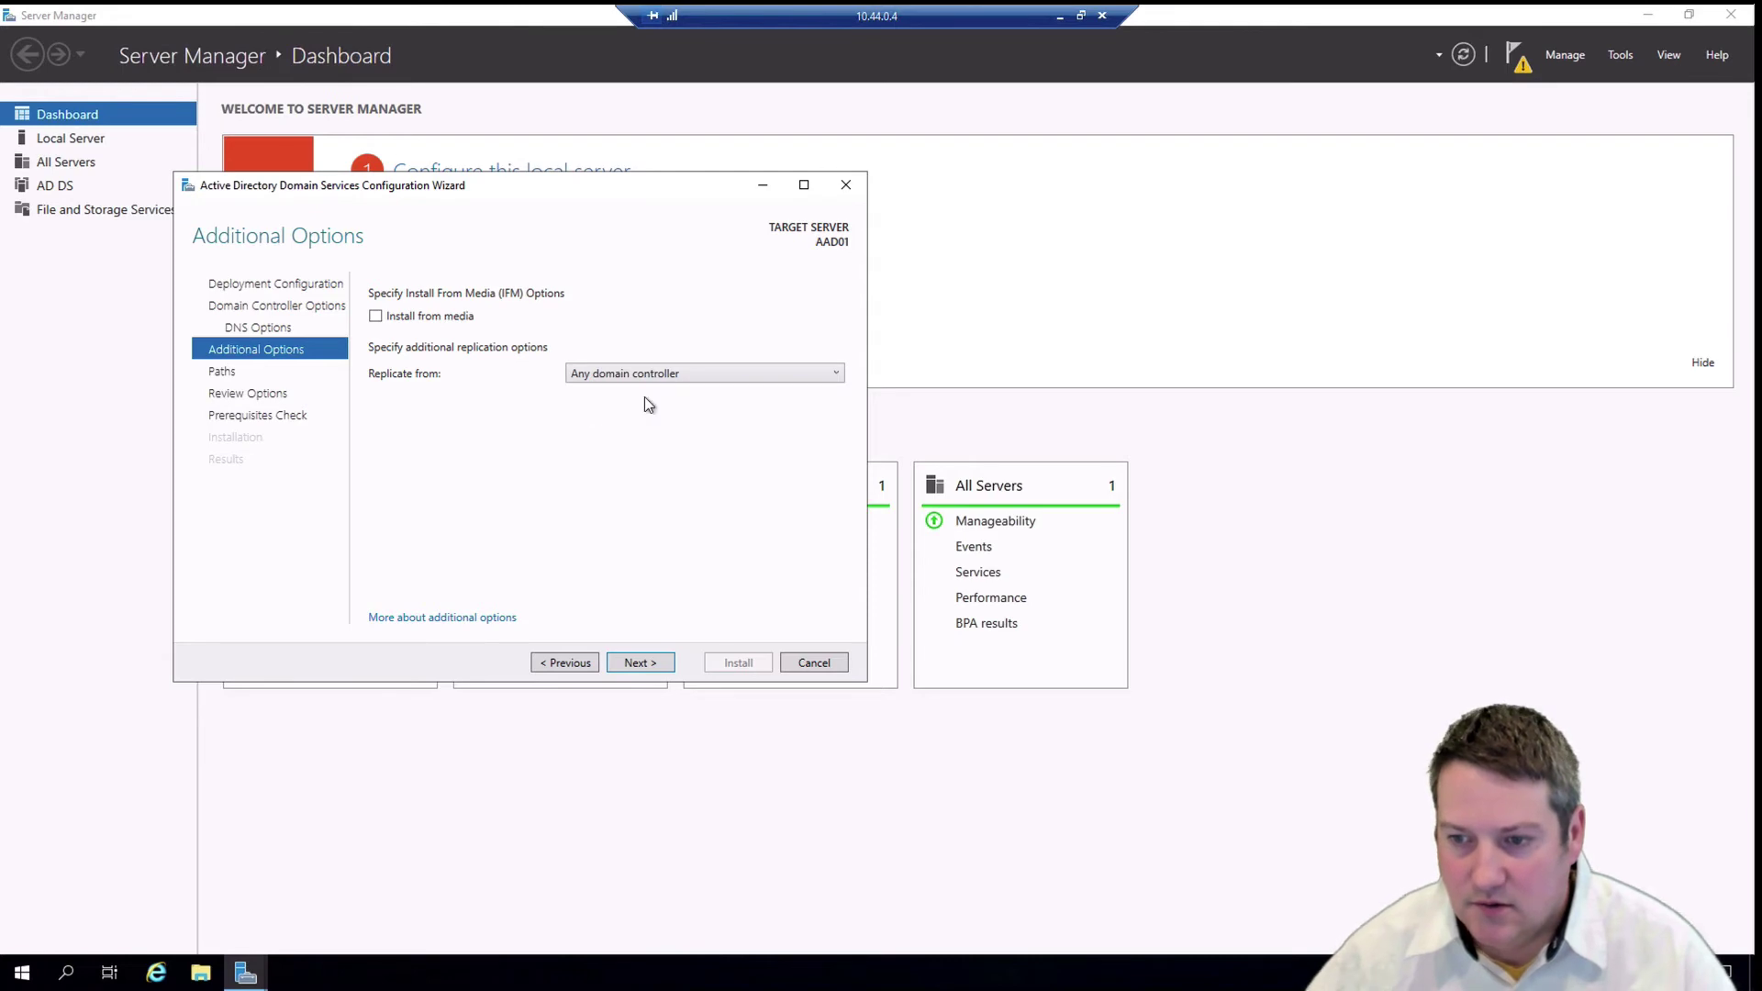
click(647, 663)
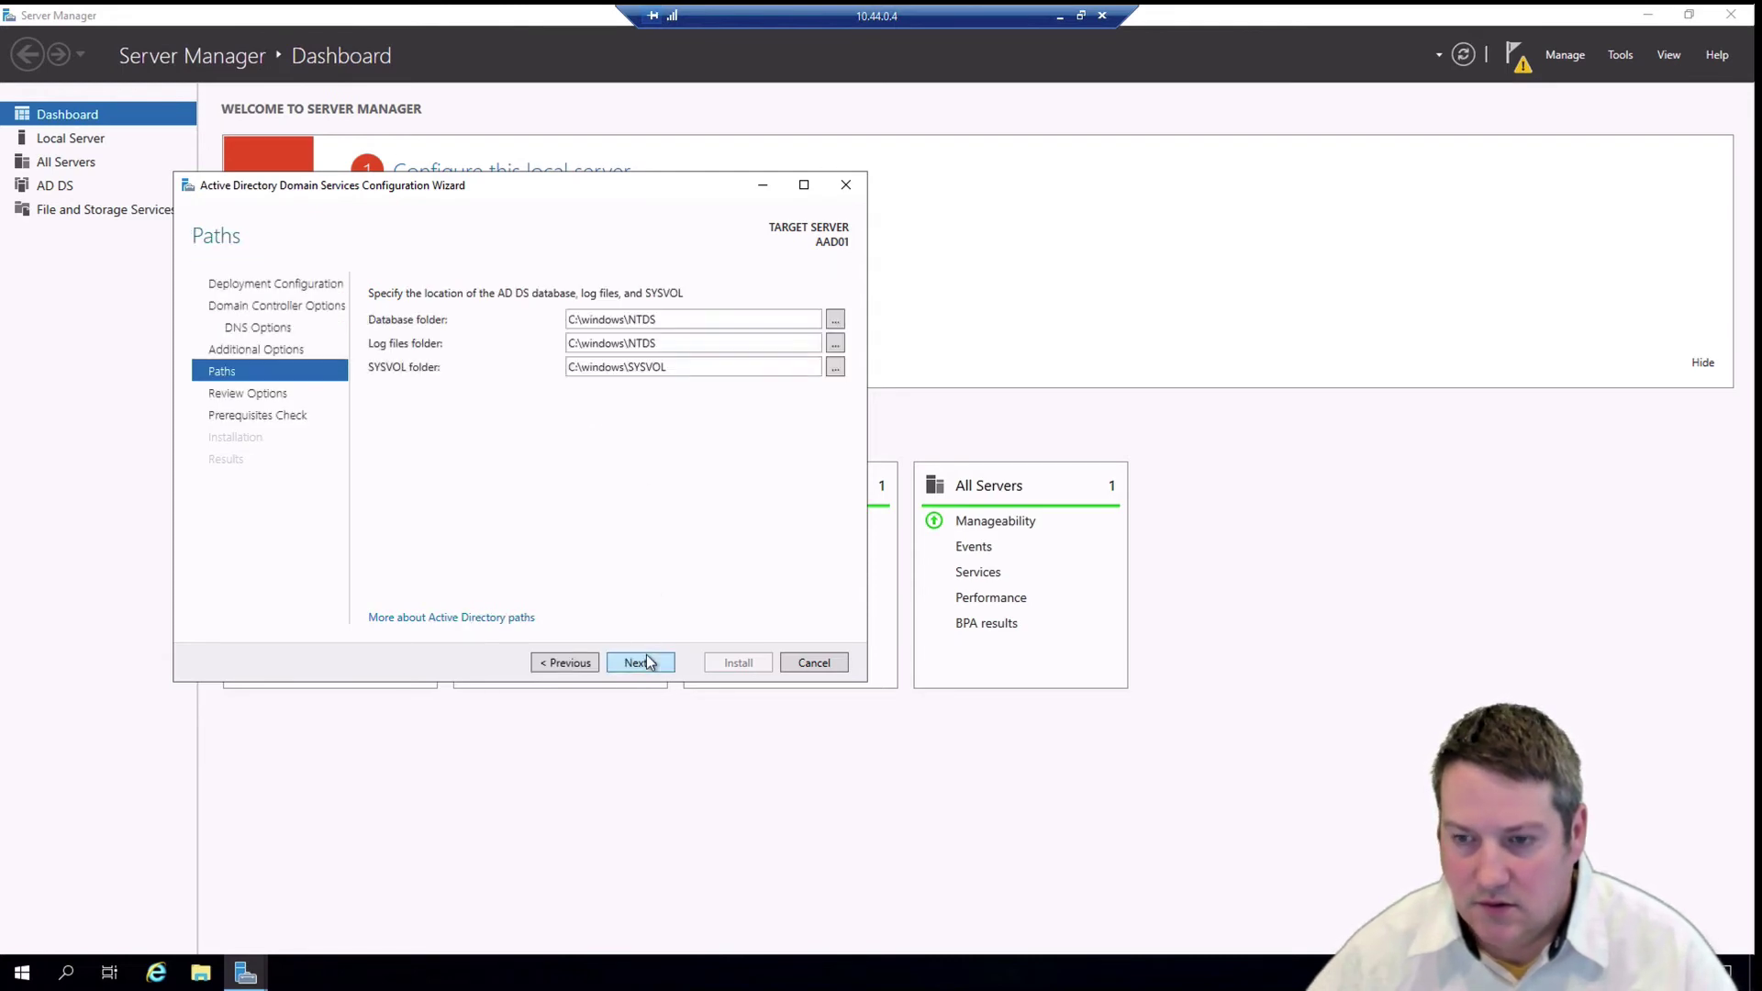
click(647, 671)
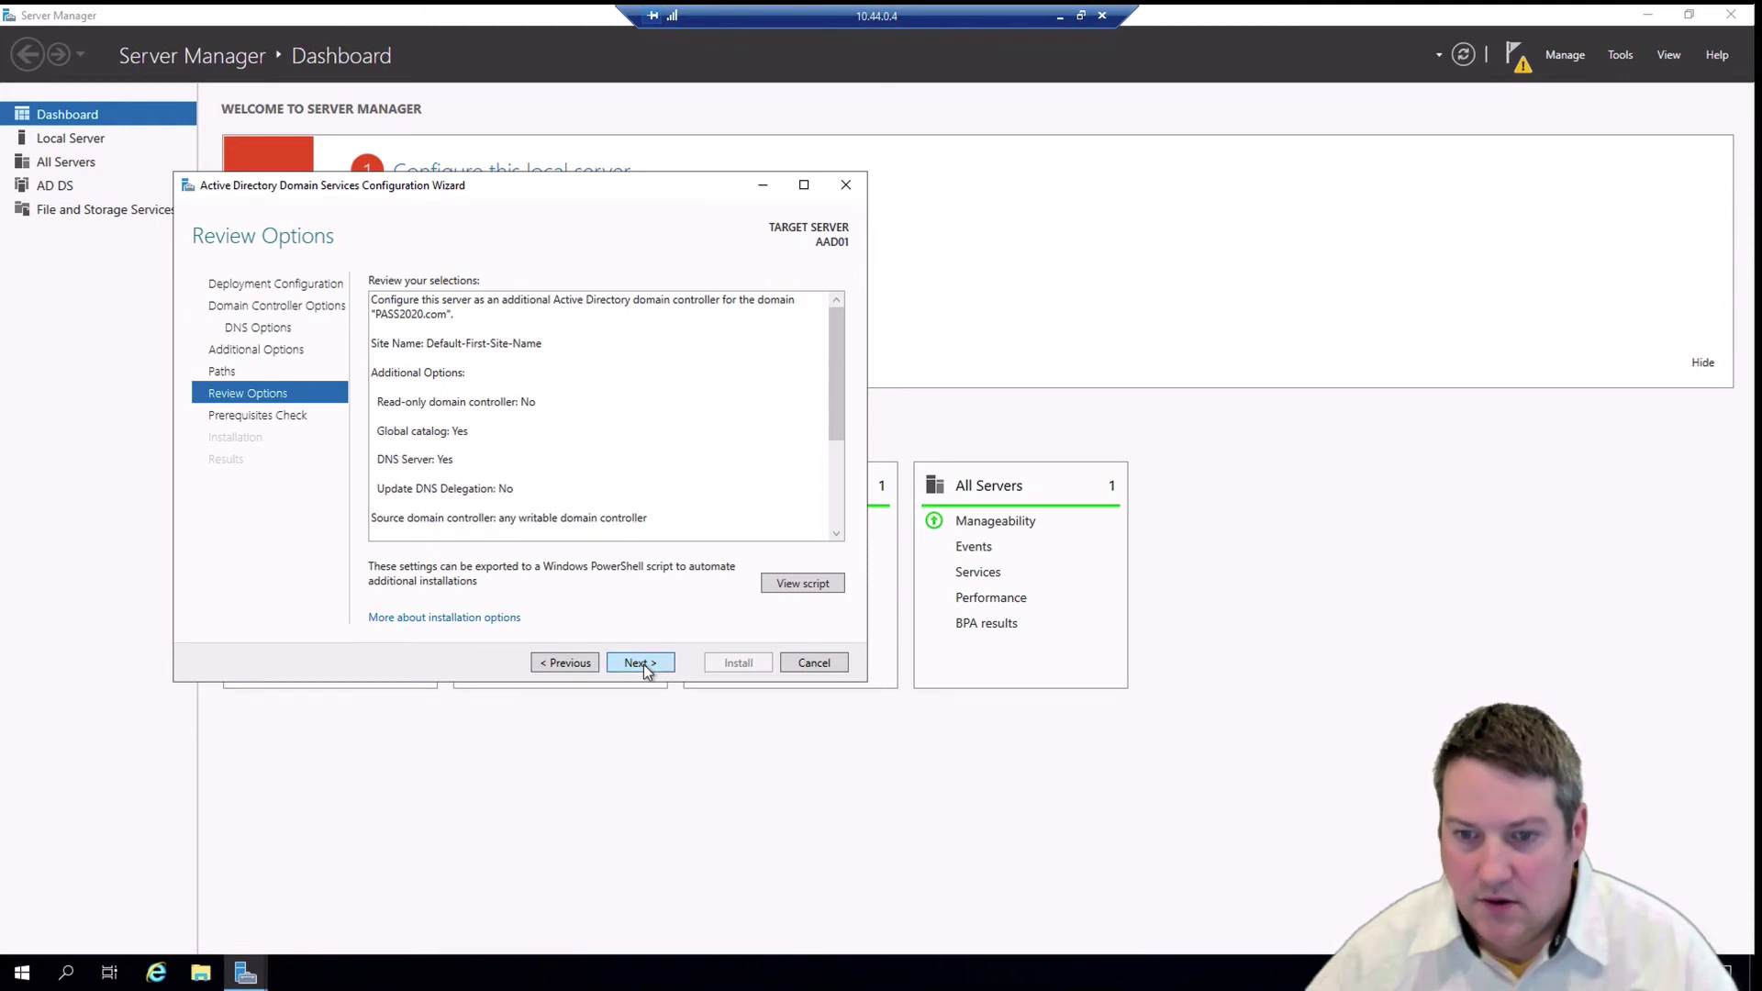
click(647, 671)
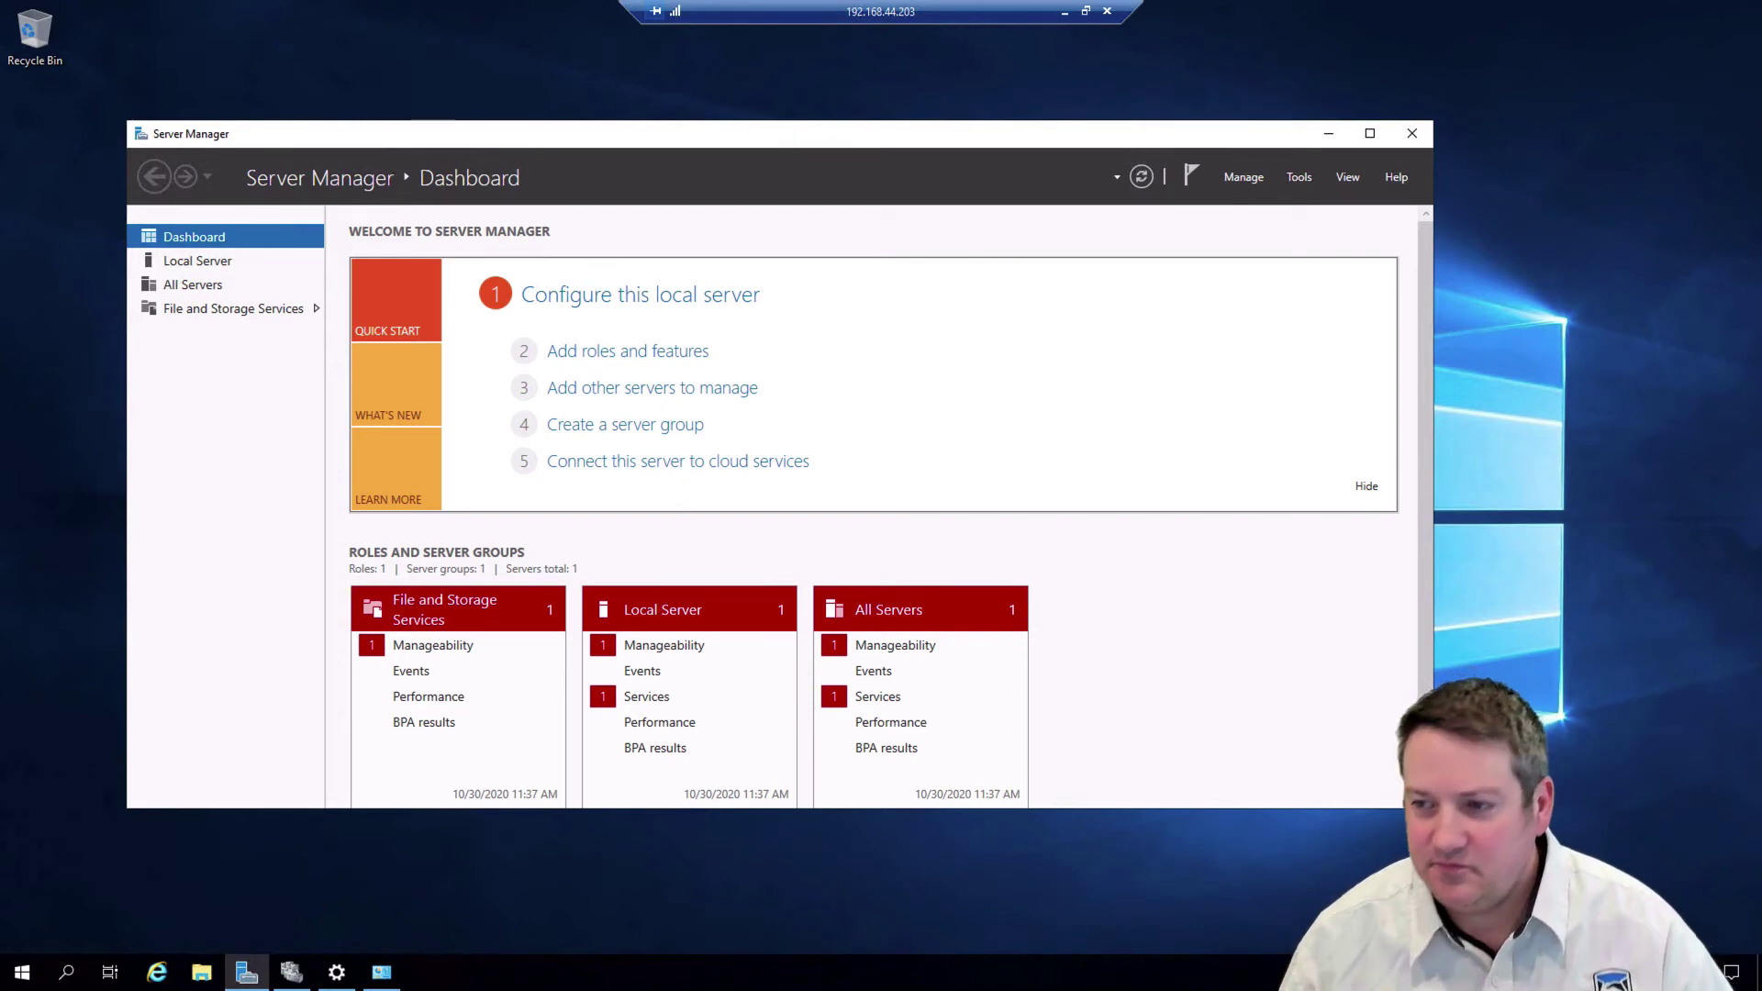
Open the Tools menu on the other server's Server Manager dashboard
click(1298, 183)
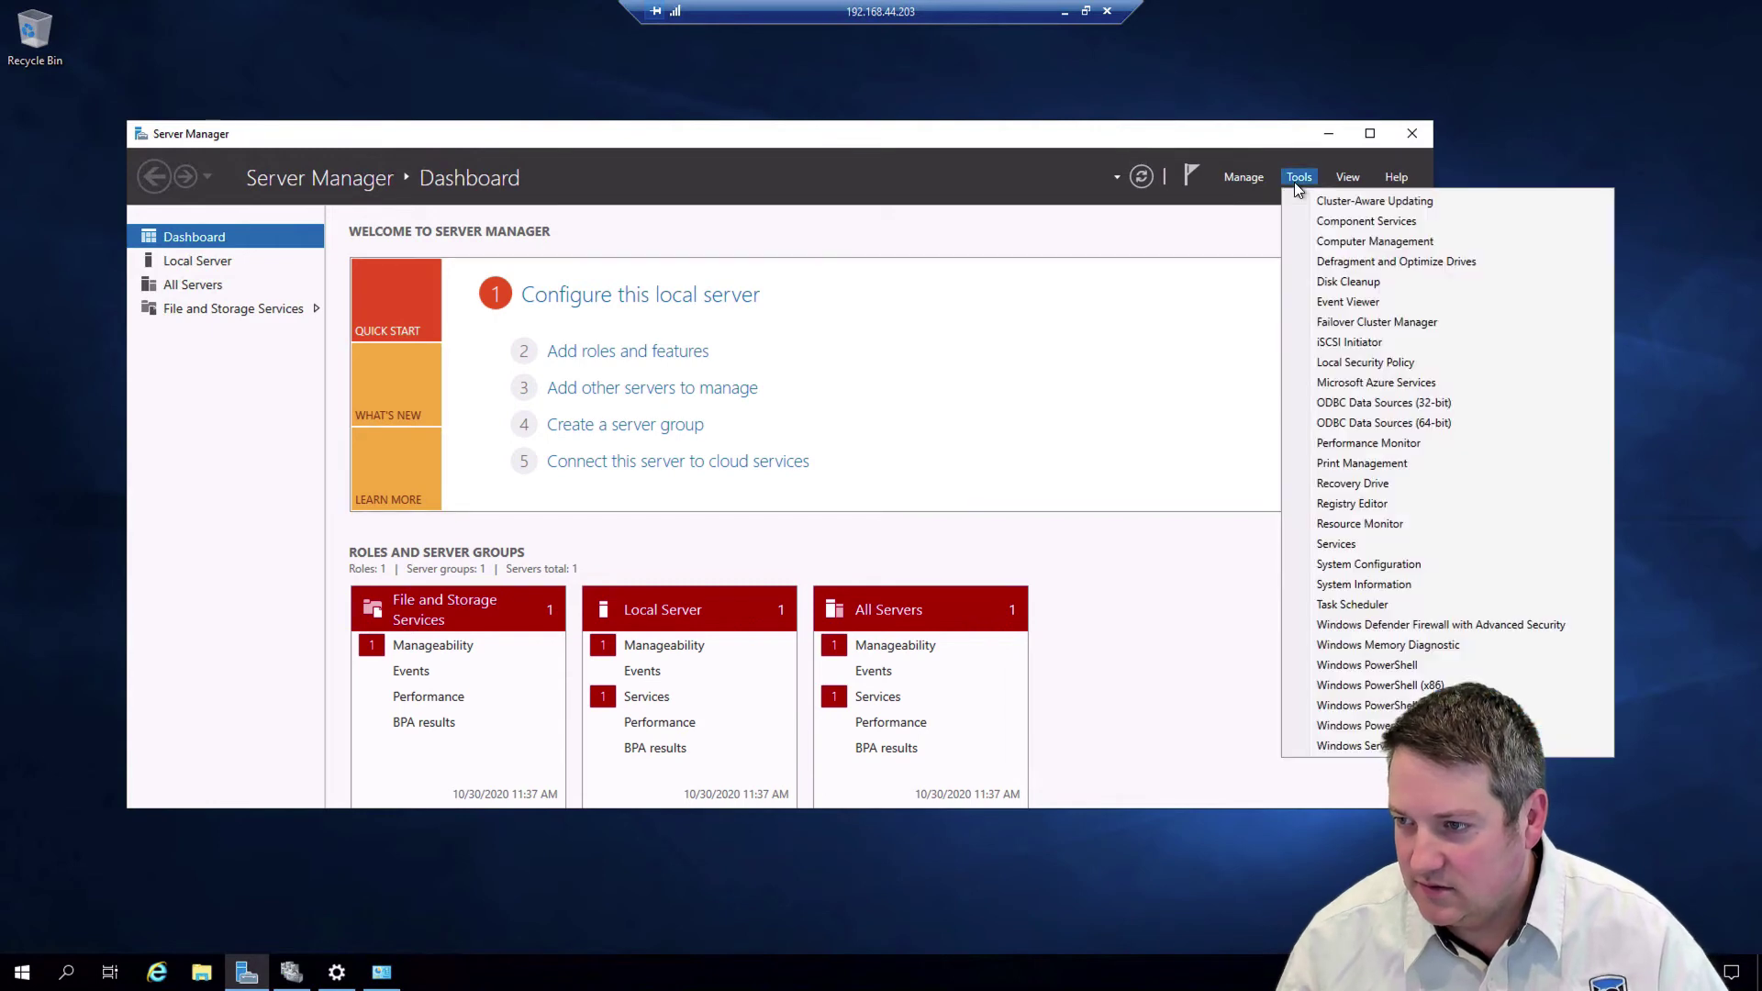
Launch Failover Cluster Manager, suppress the Windows Admin Center notice for good, and begin Validate Configuration
click(1332, 322)
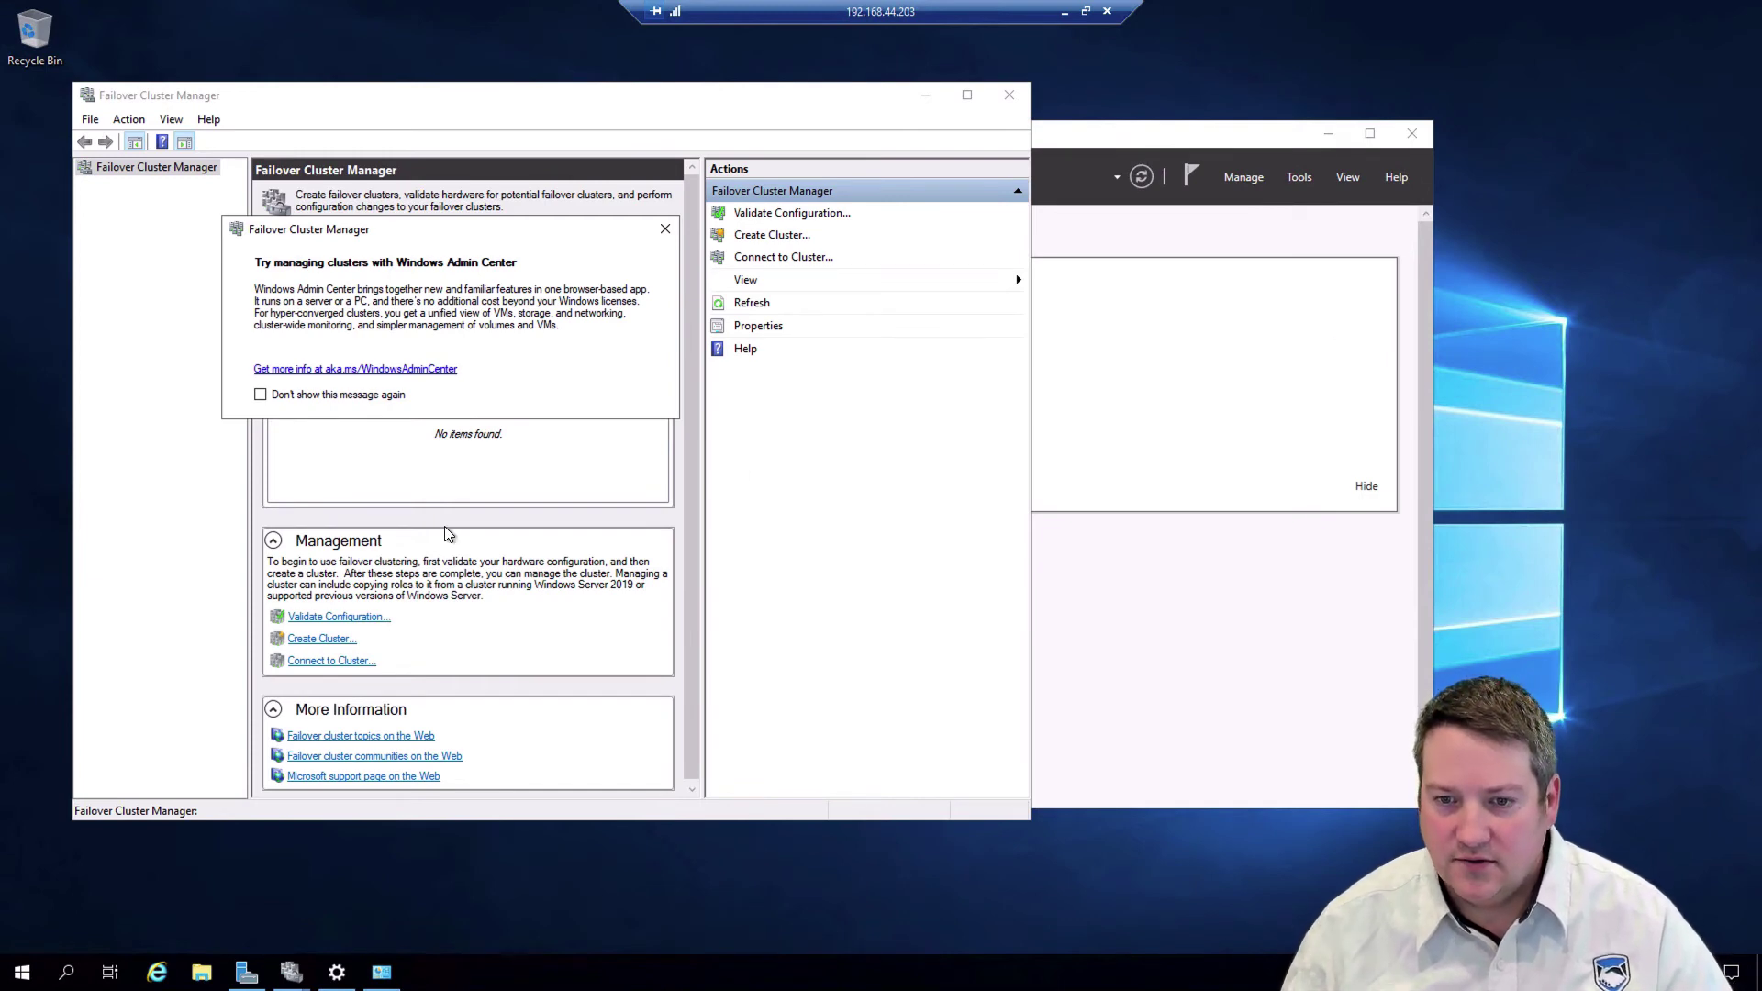
click(316, 402)
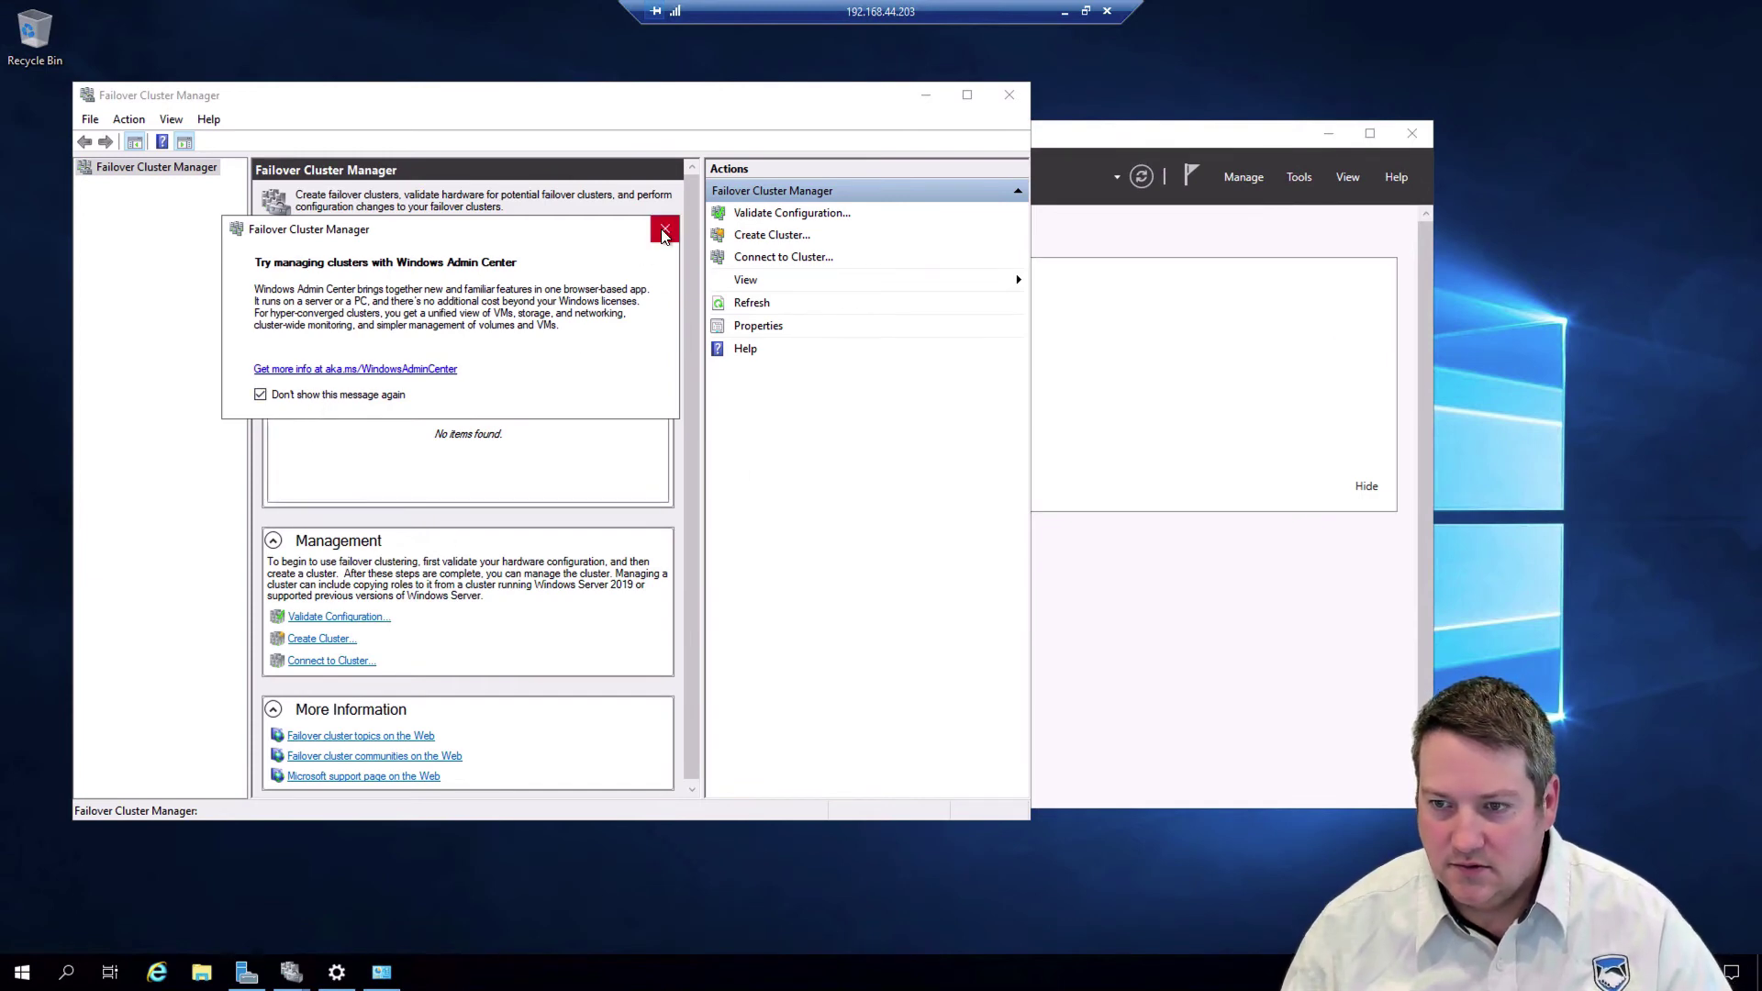
click(663, 228)
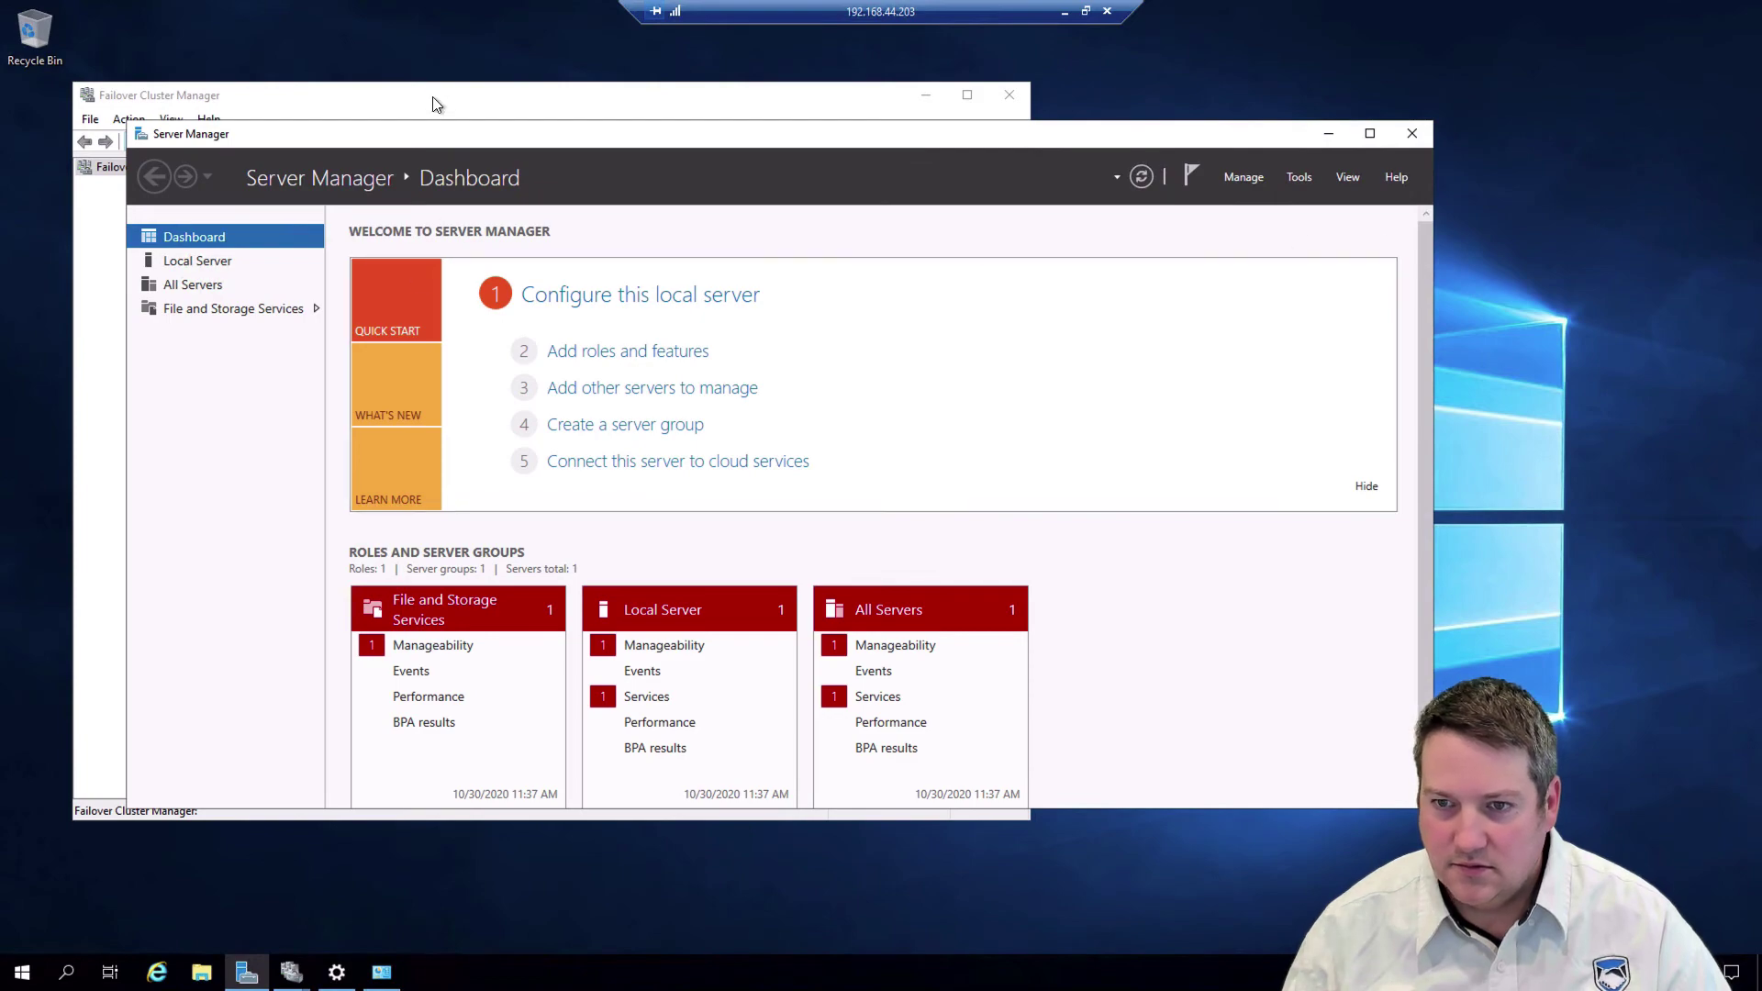
click(433, 99)
click(751, 216)
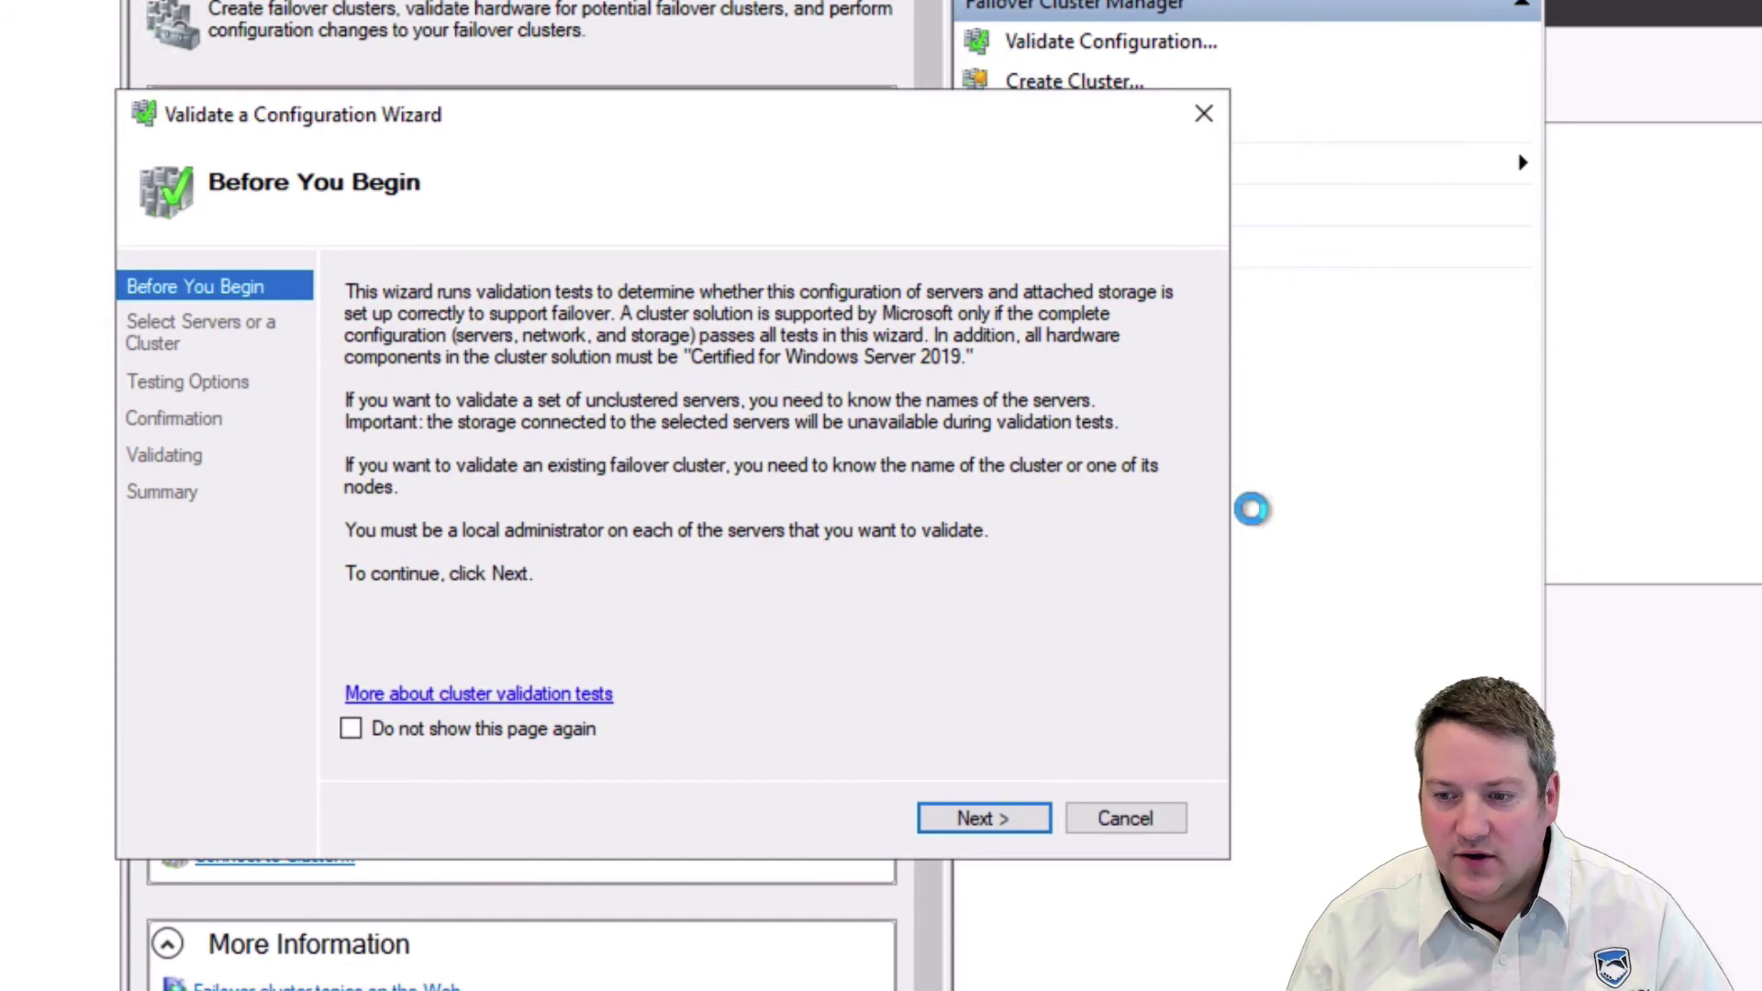
Add servers LSQL01, LSQL02 and ASQL01 to the validation list
click(957, 820)
click(662, 399)
text(LSQL01)
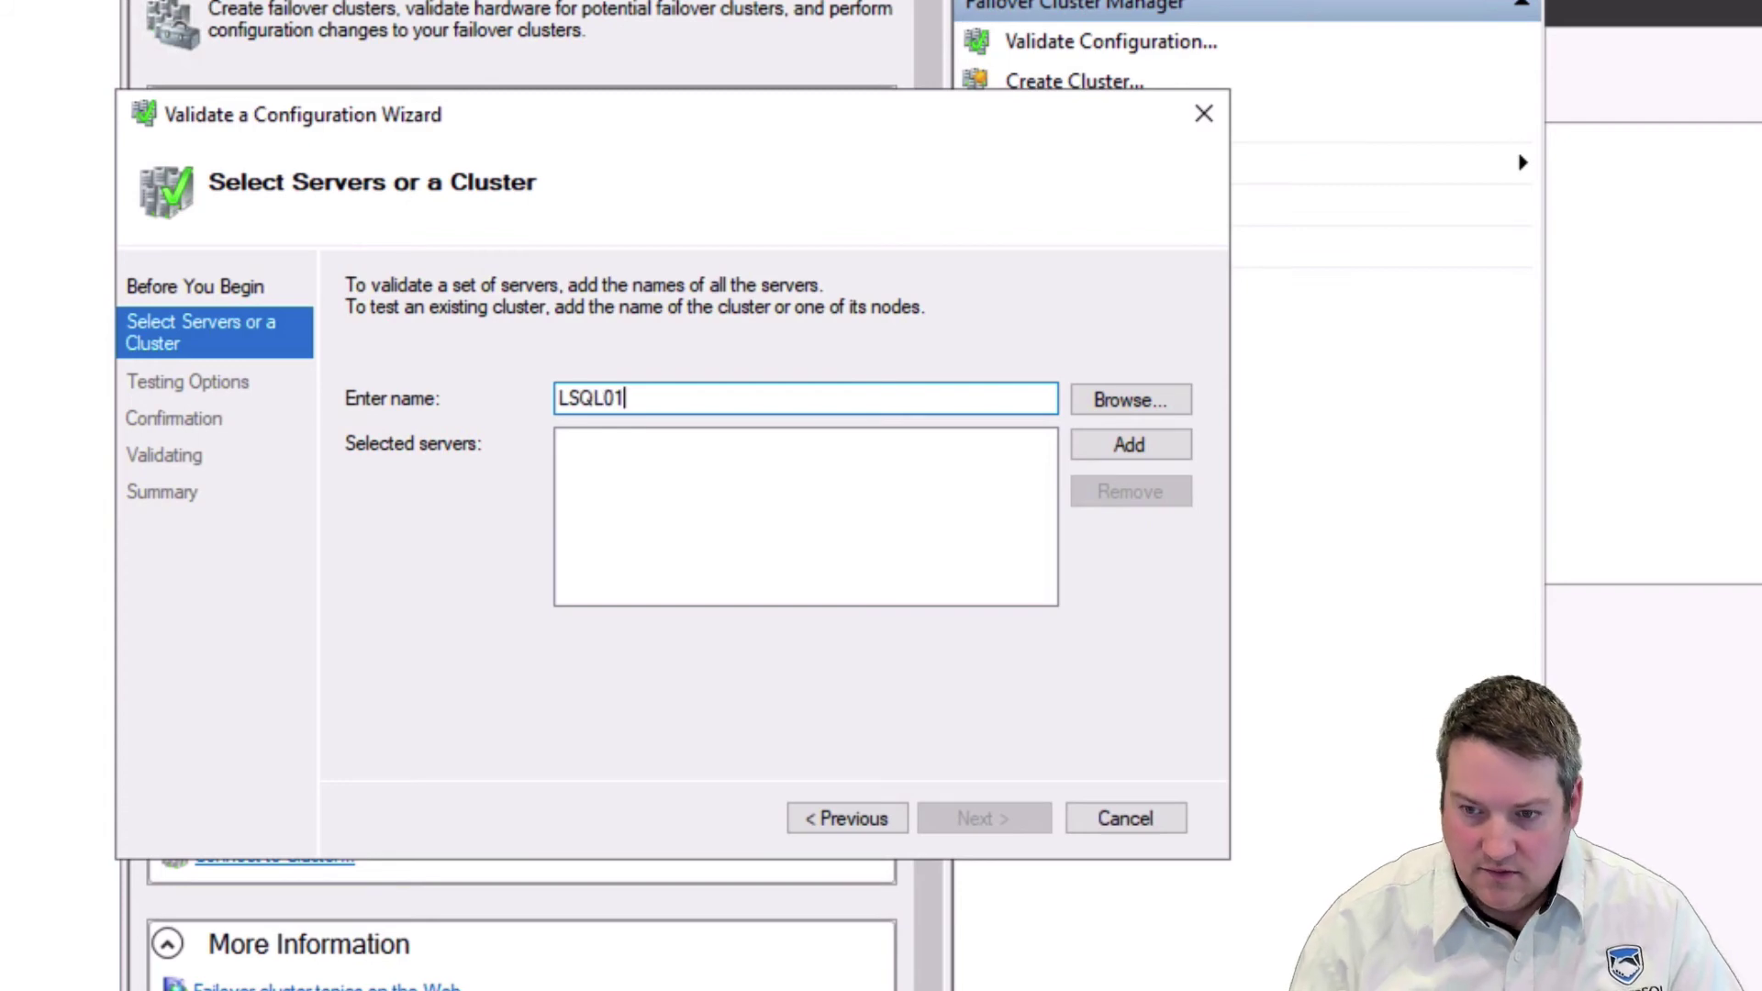
click(1143, 449)
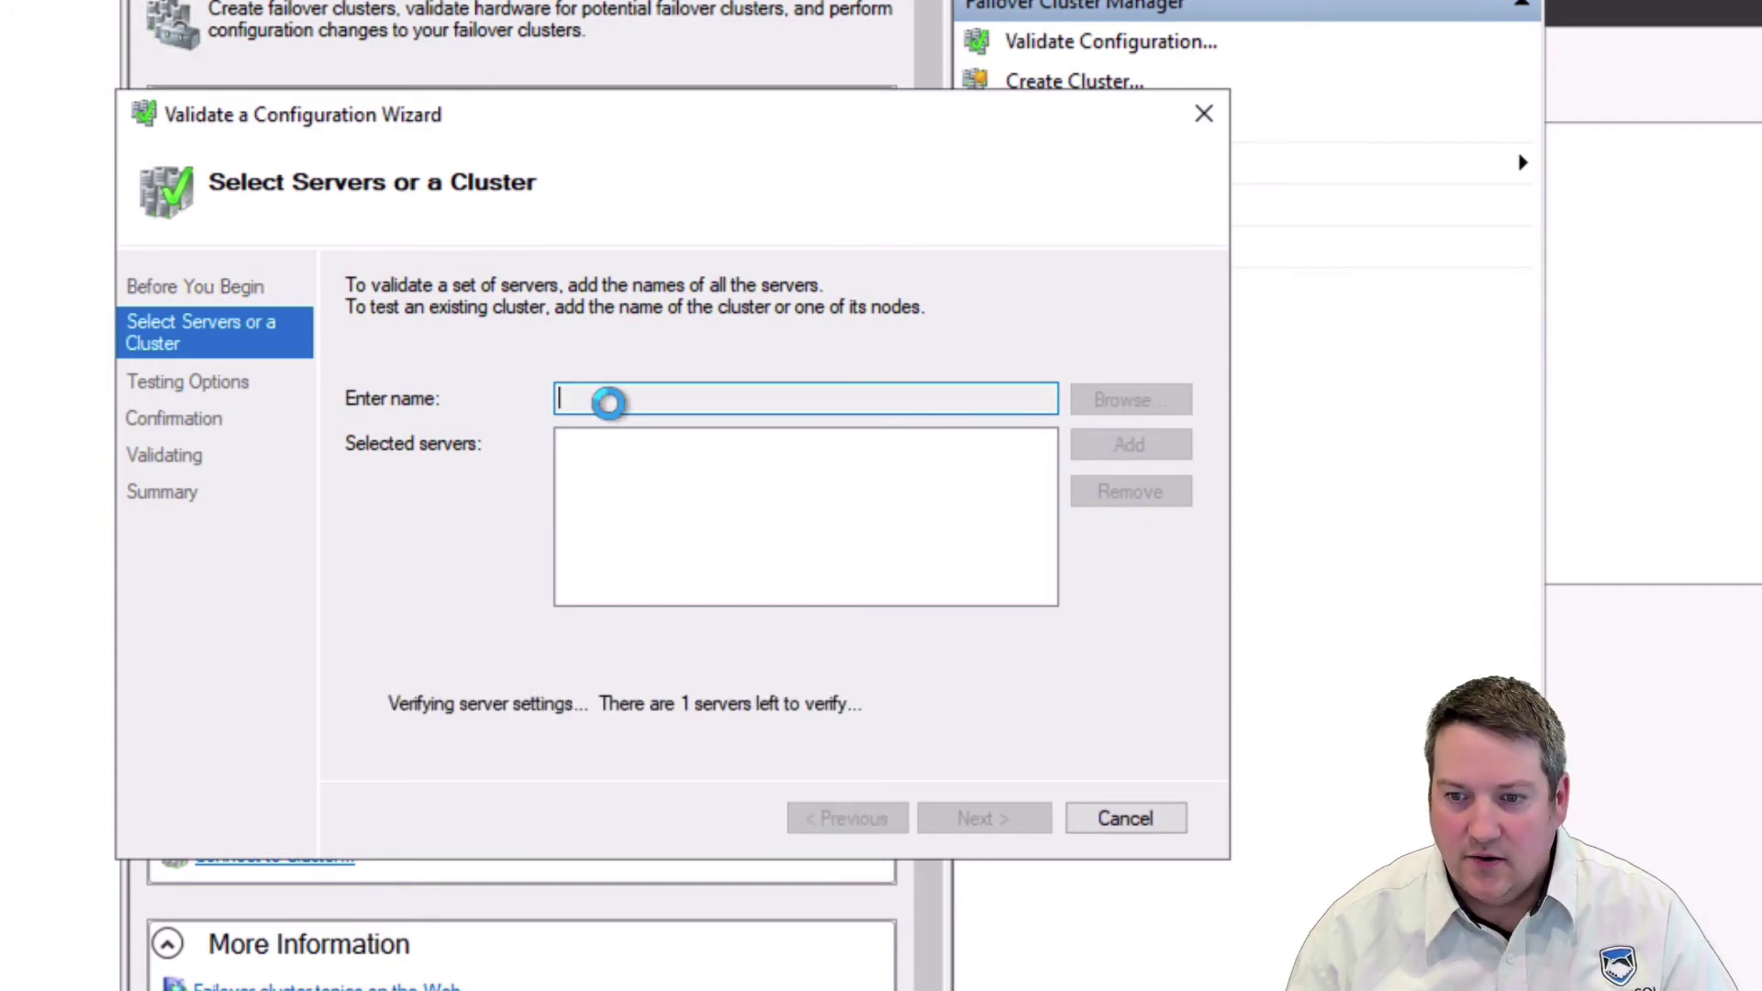
text(L)
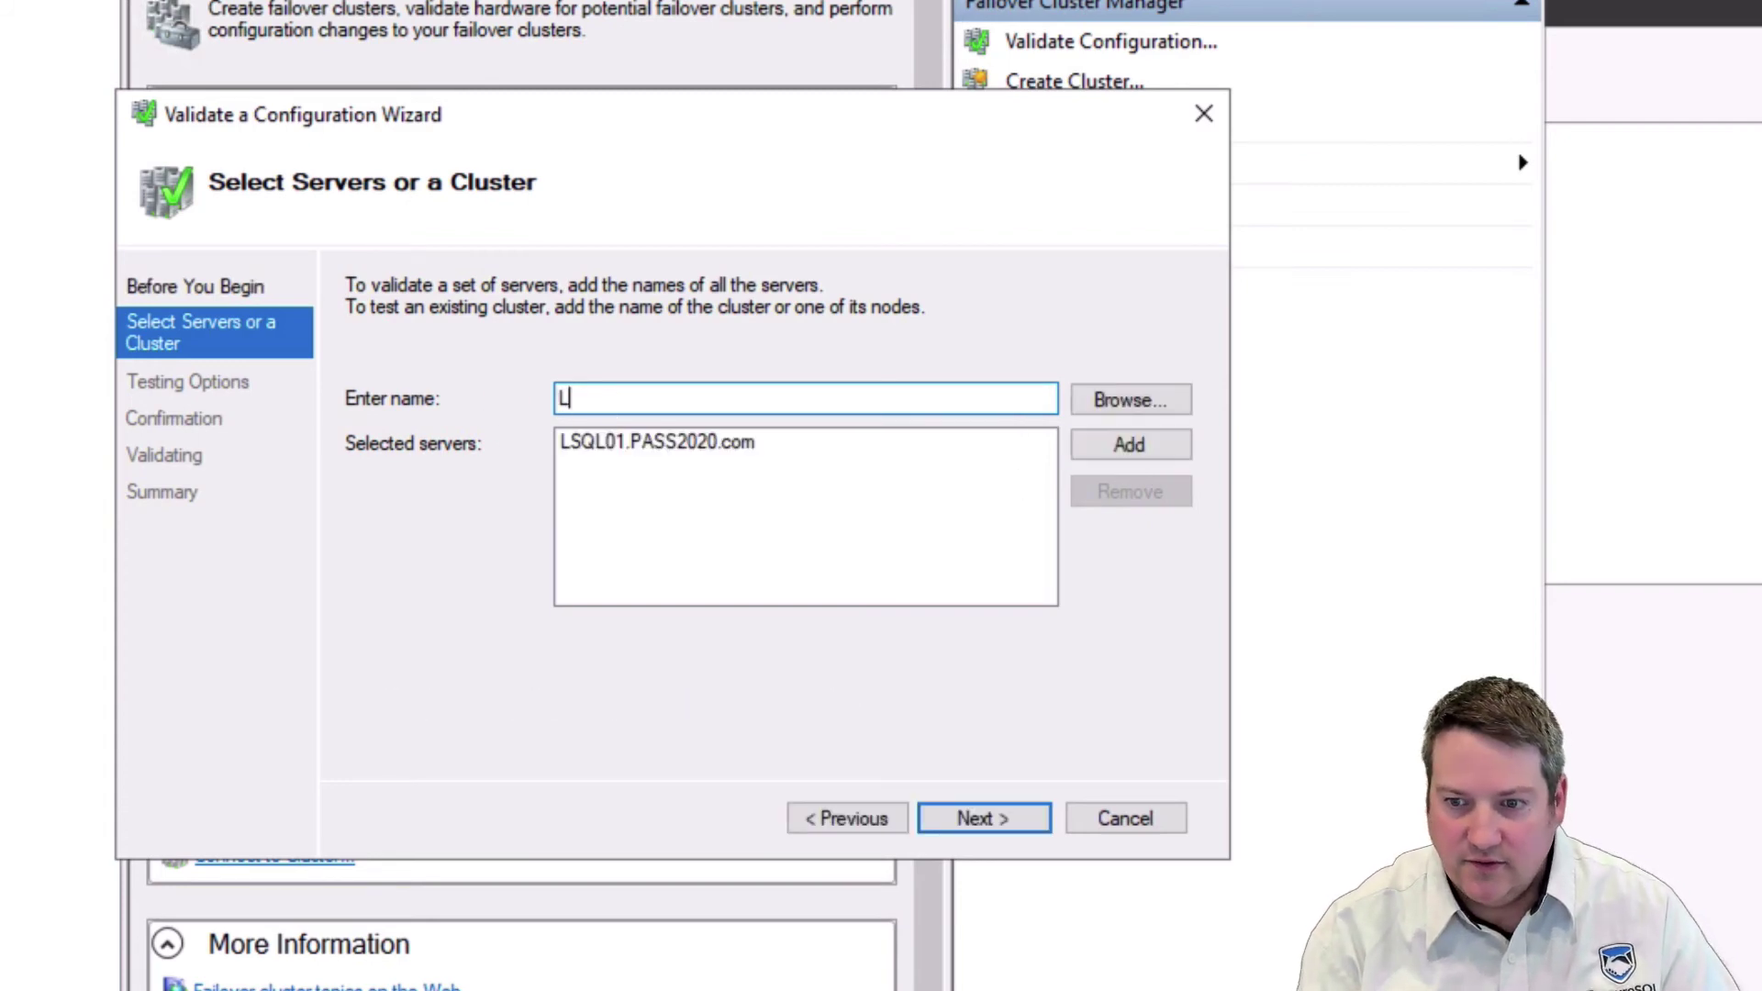
text(SQL02)
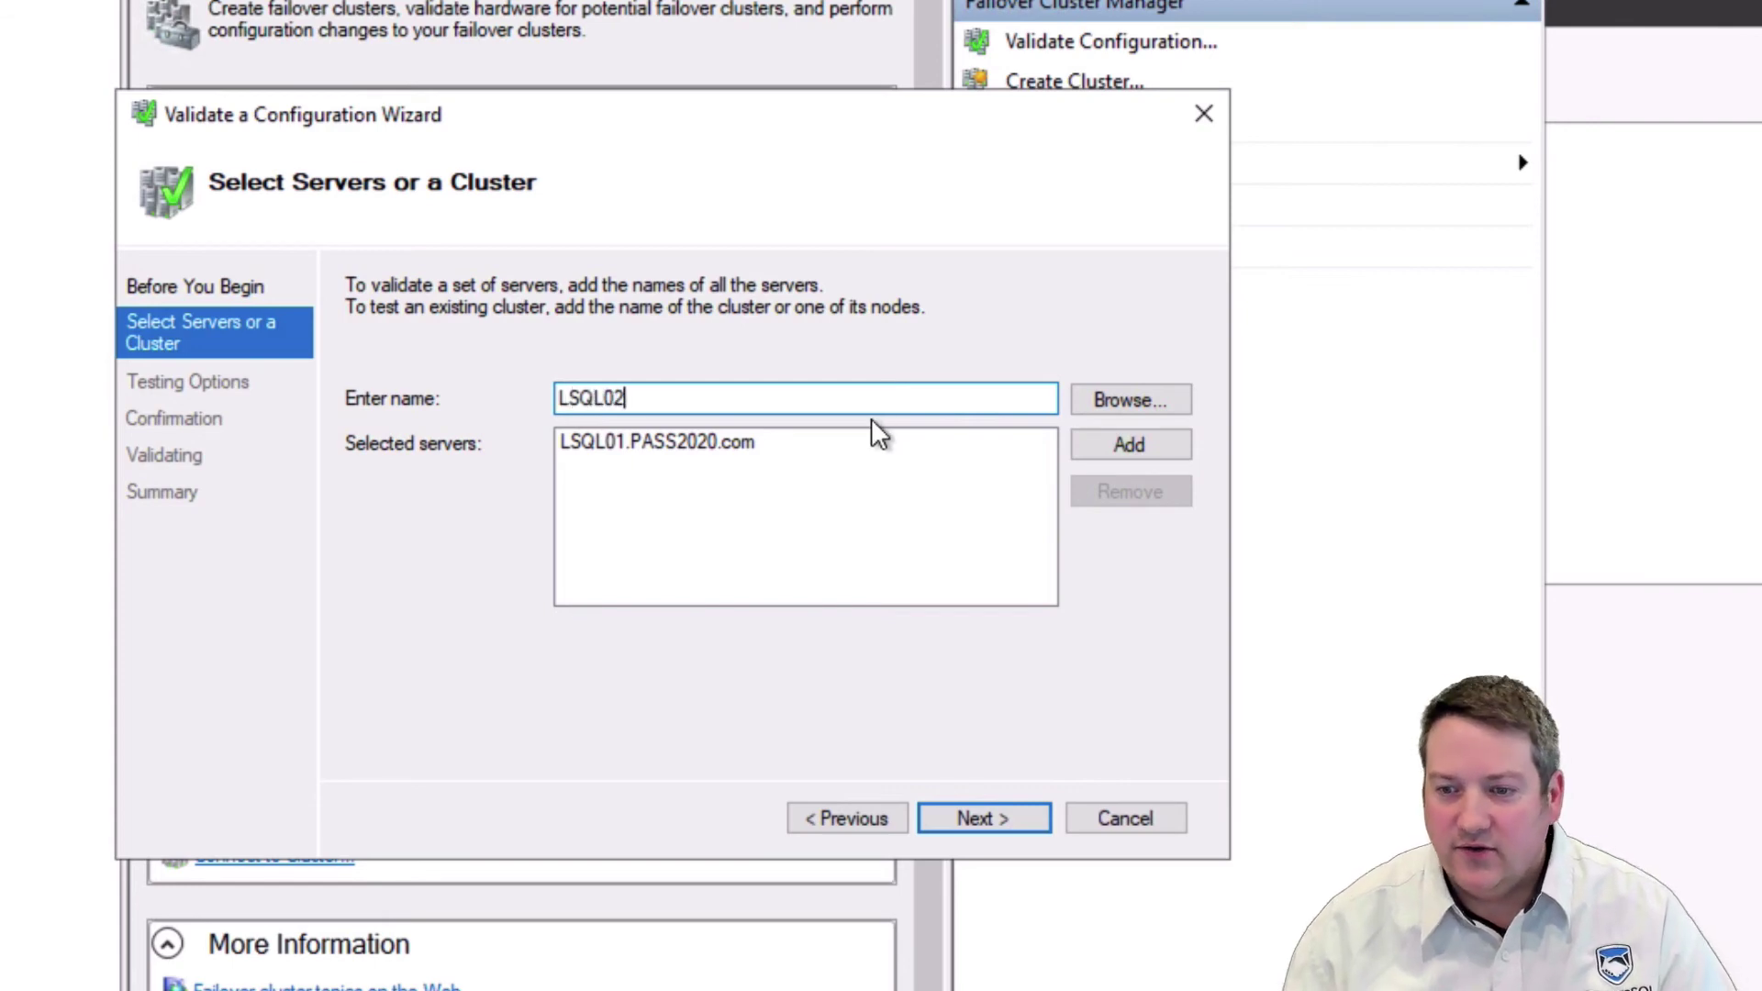
click(1096, 444)
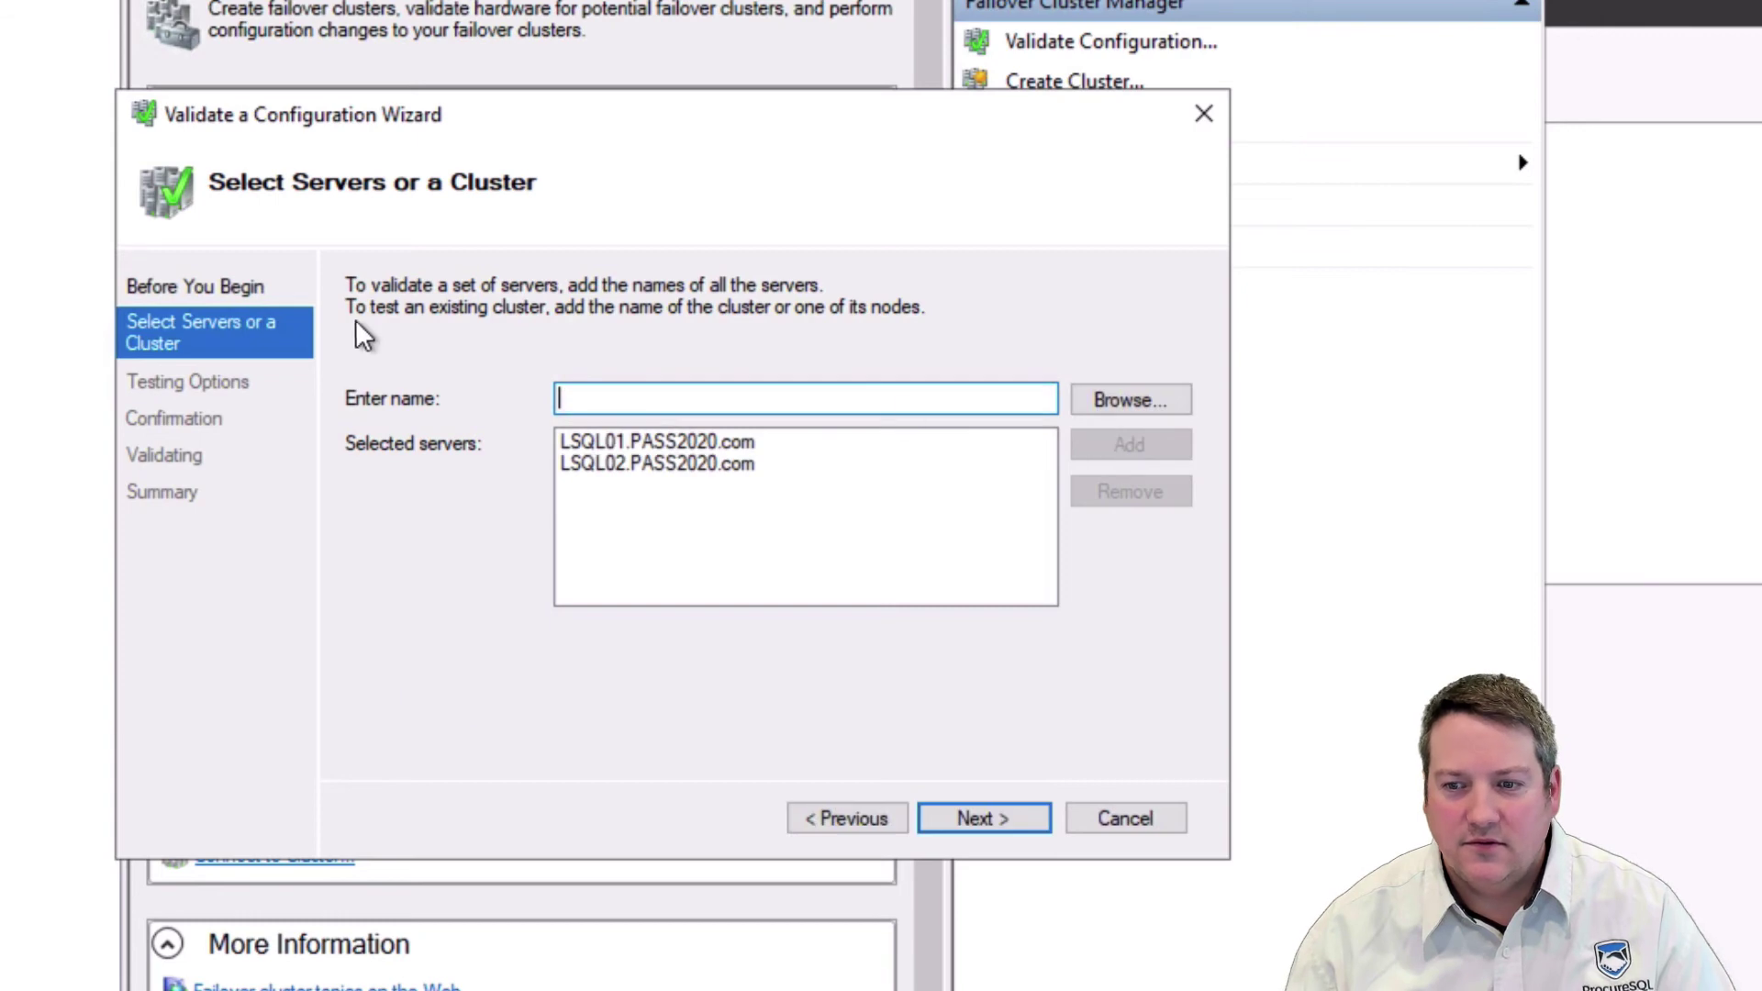
text(A)
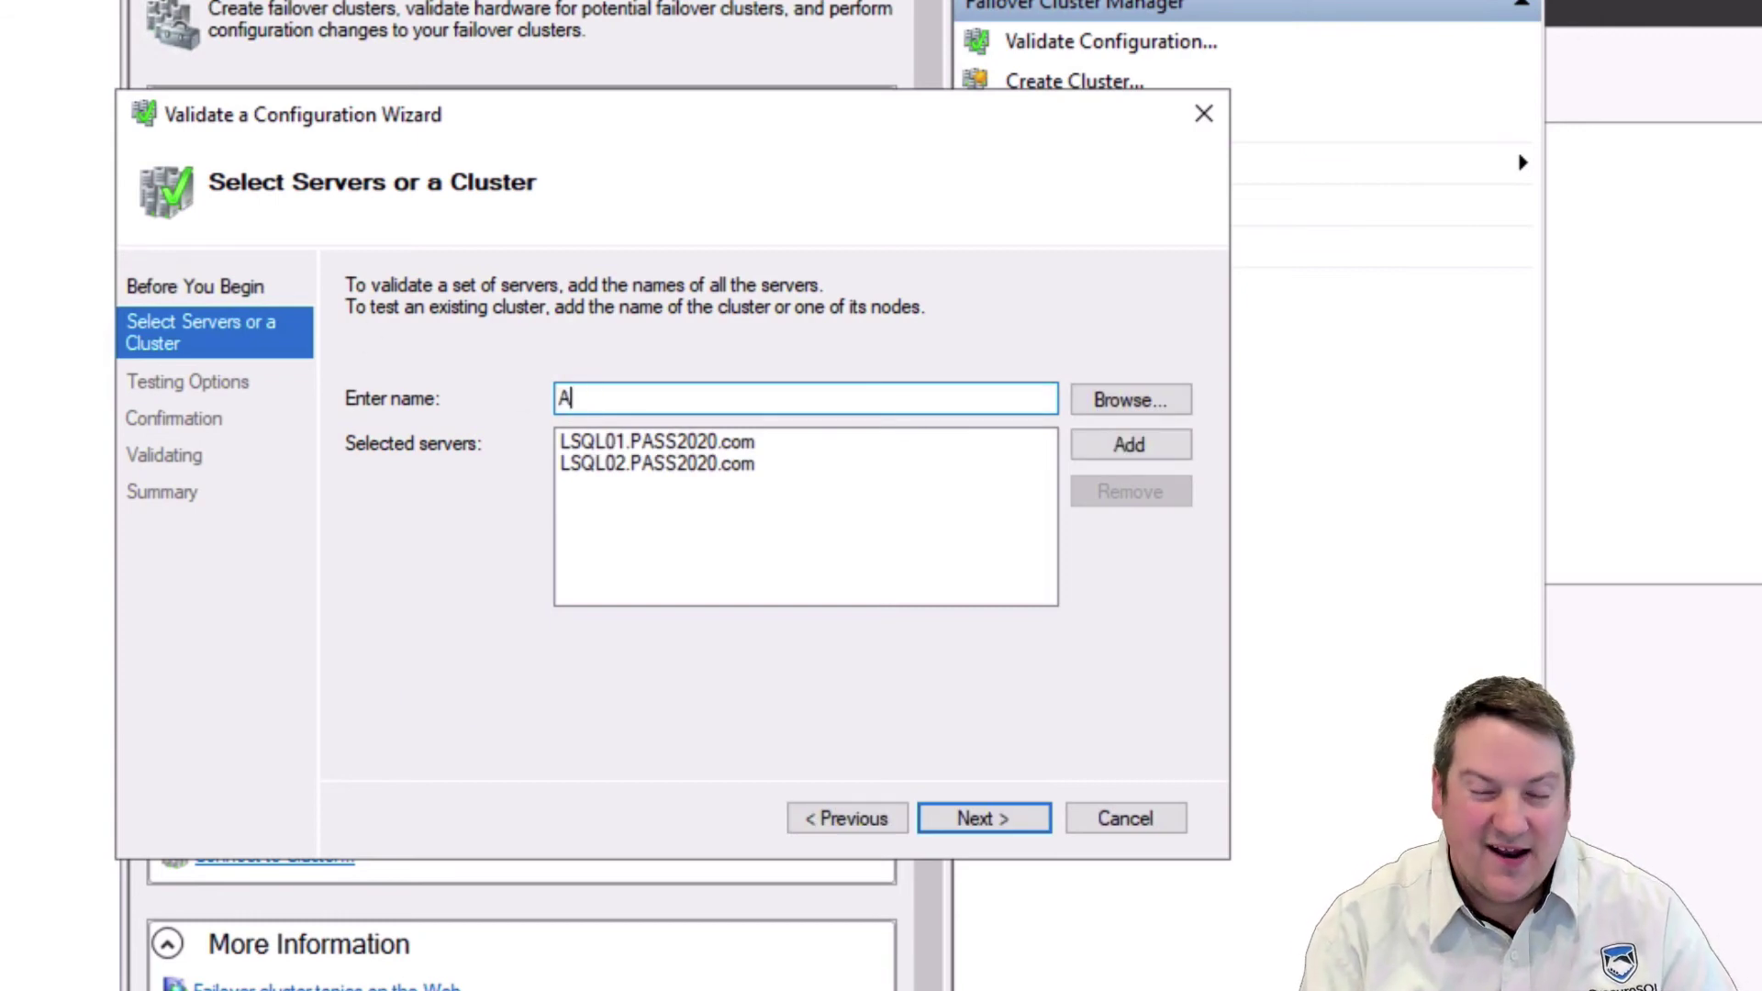
text(SQL01)
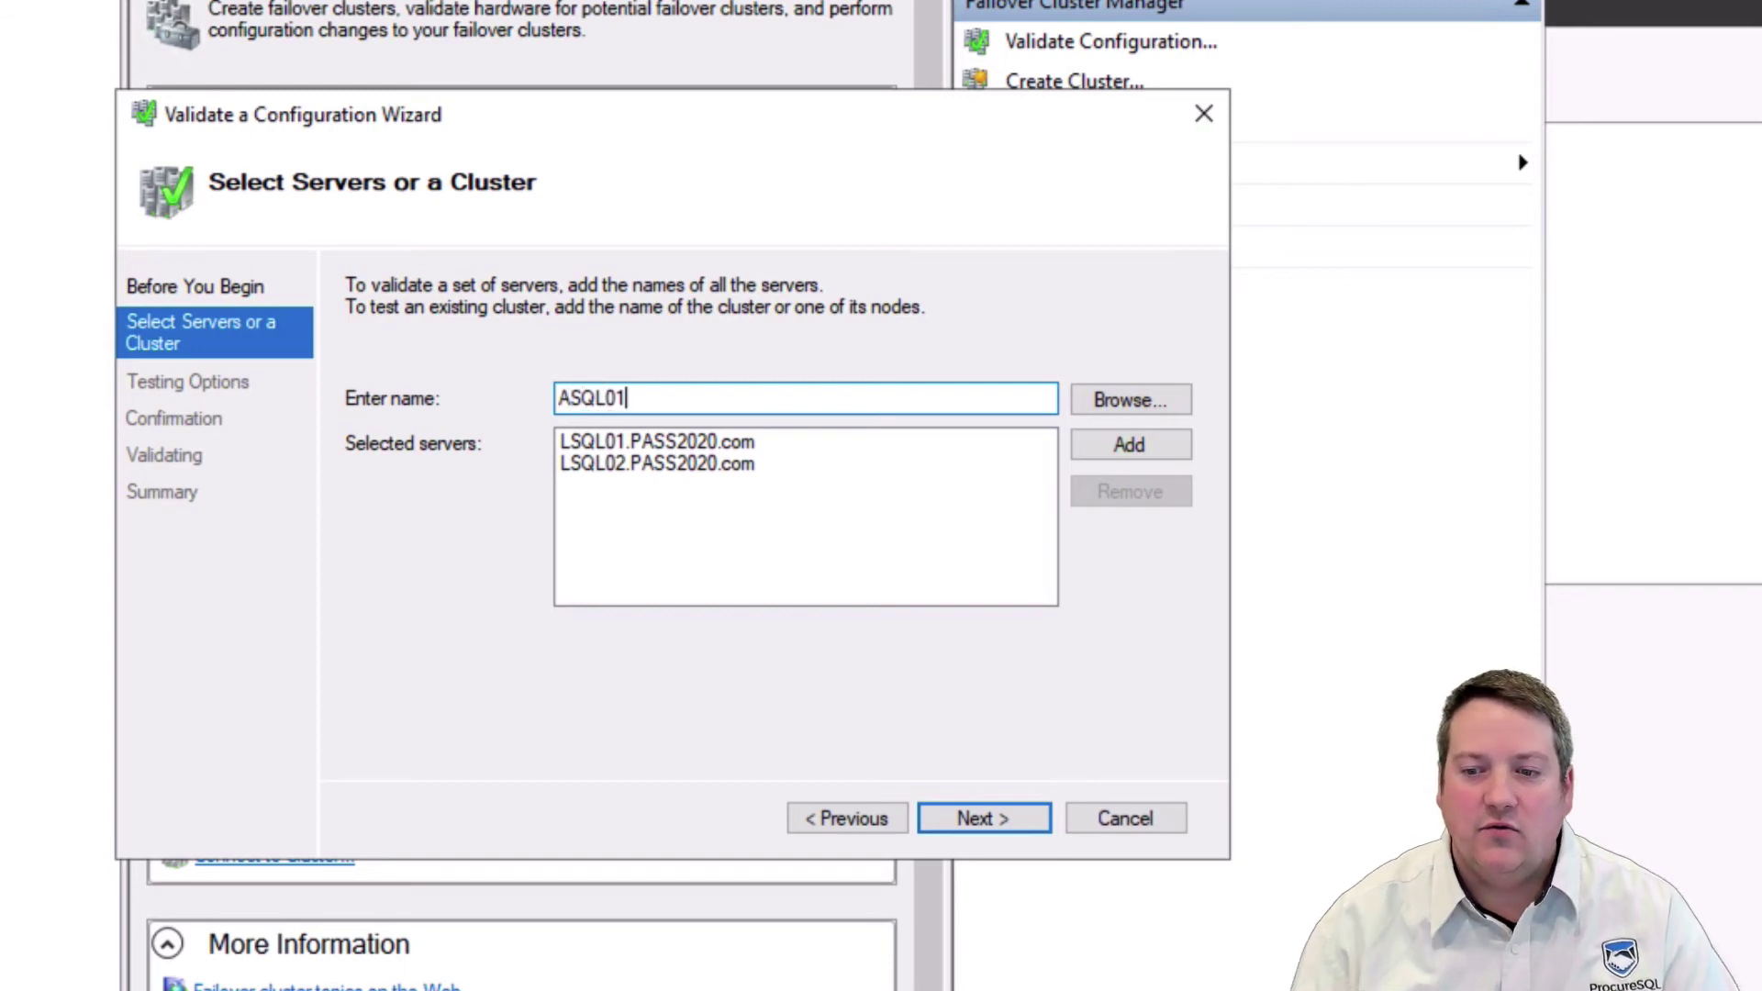
click(1106, 448)
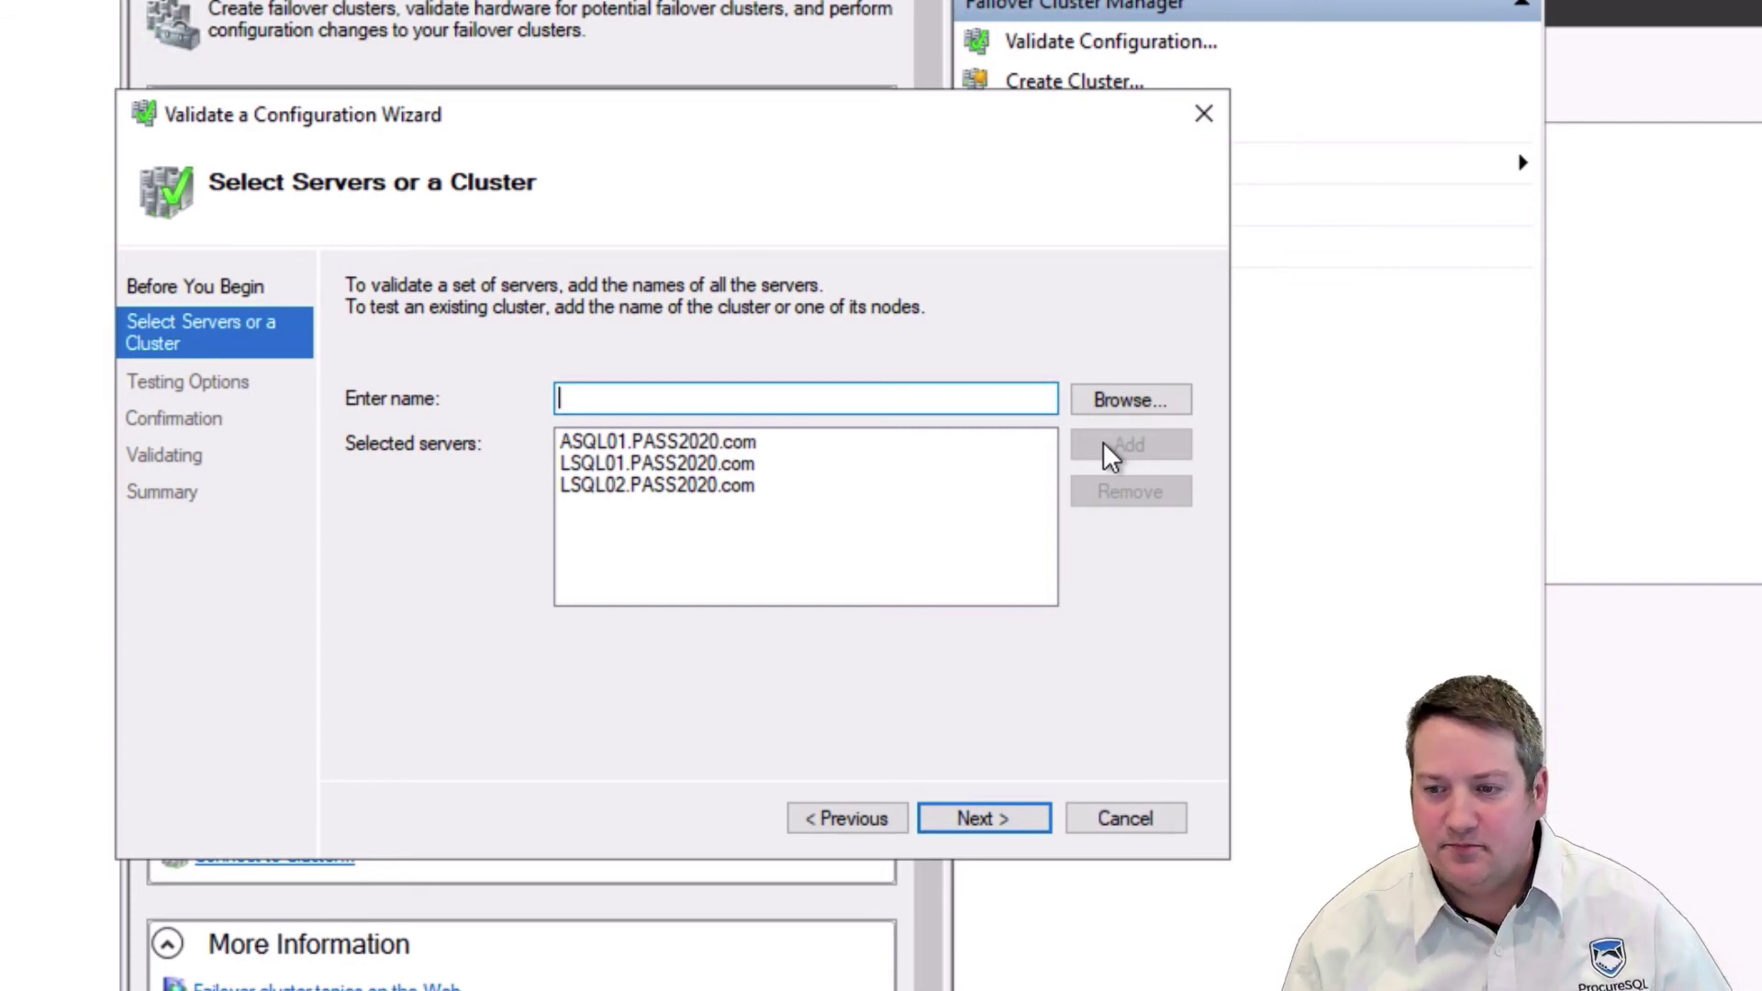
key(Return)
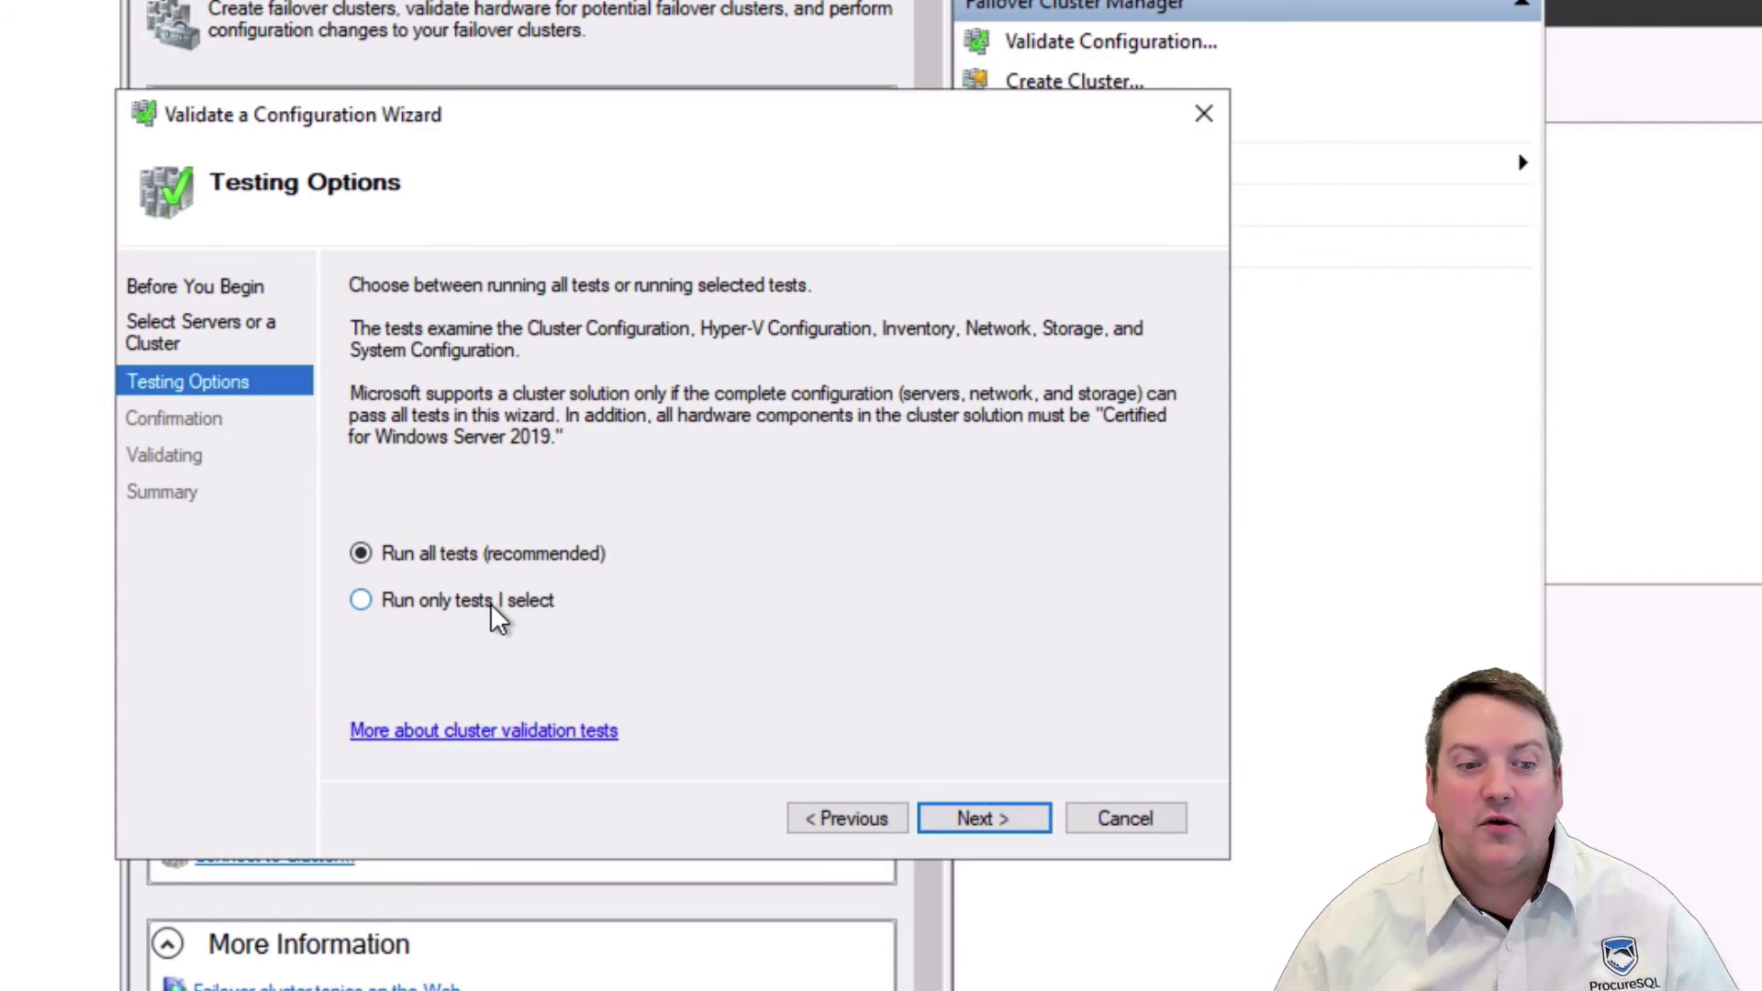
Run only selected tests, excluding Storage and Storage Spaces Direct
click(490, 603)
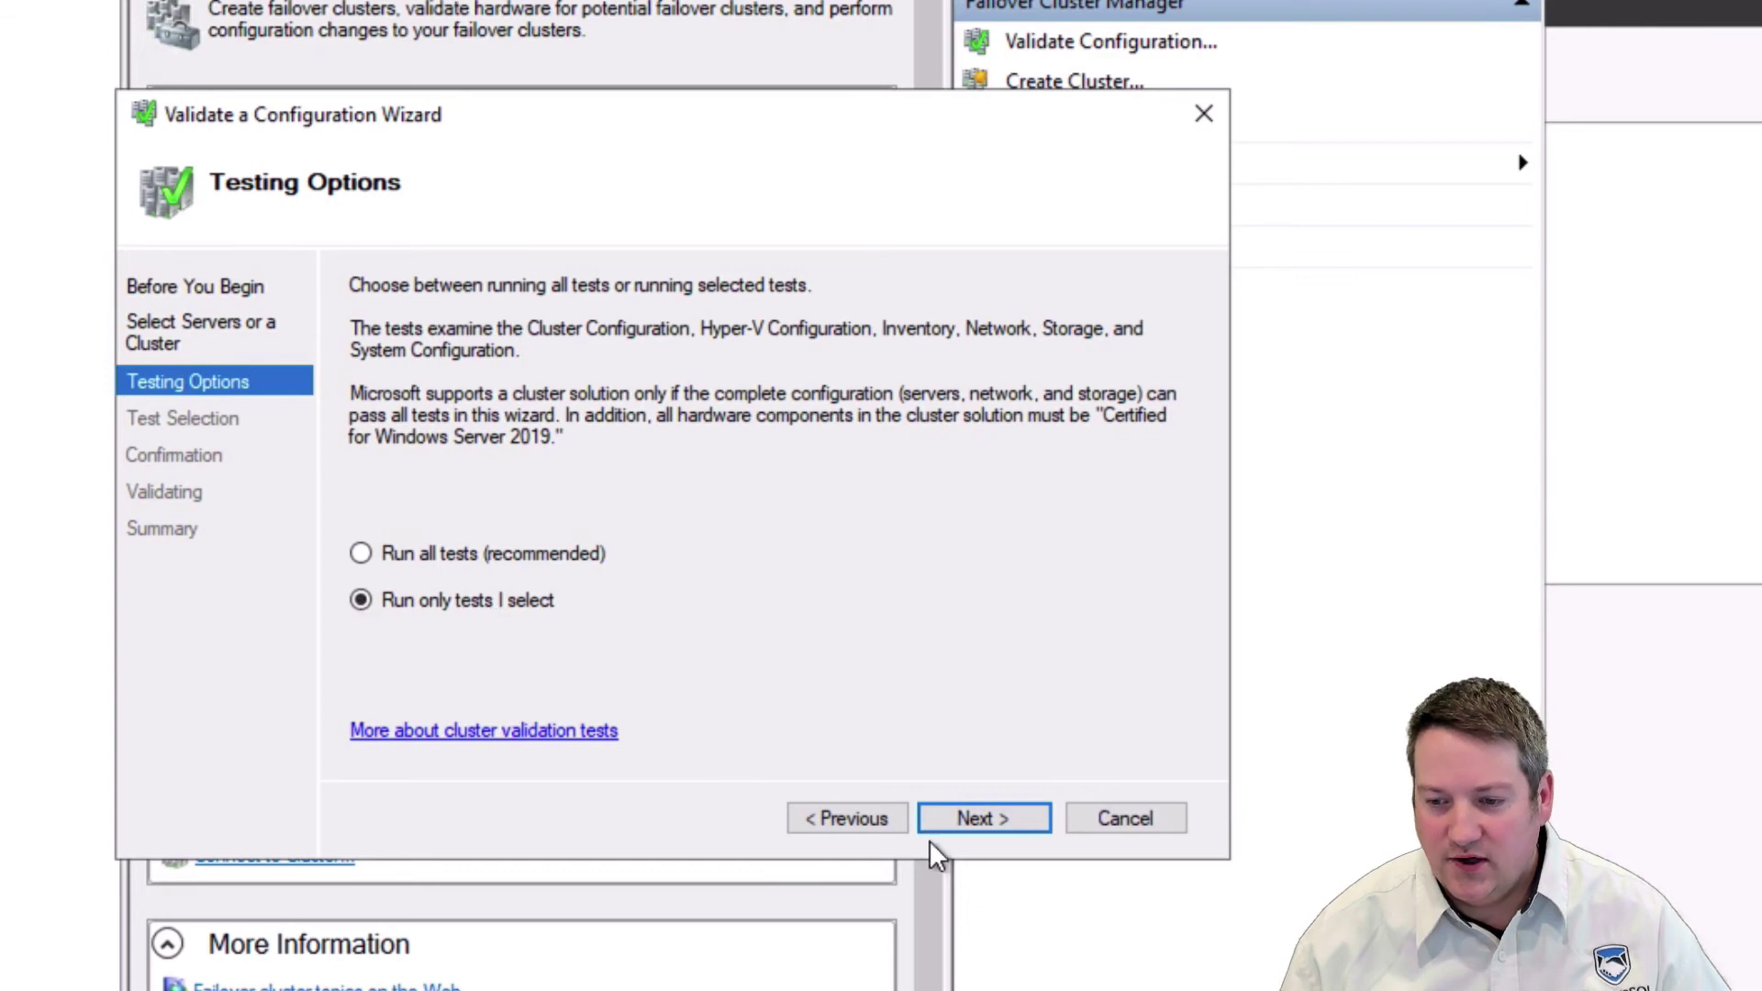
click(965, 823)
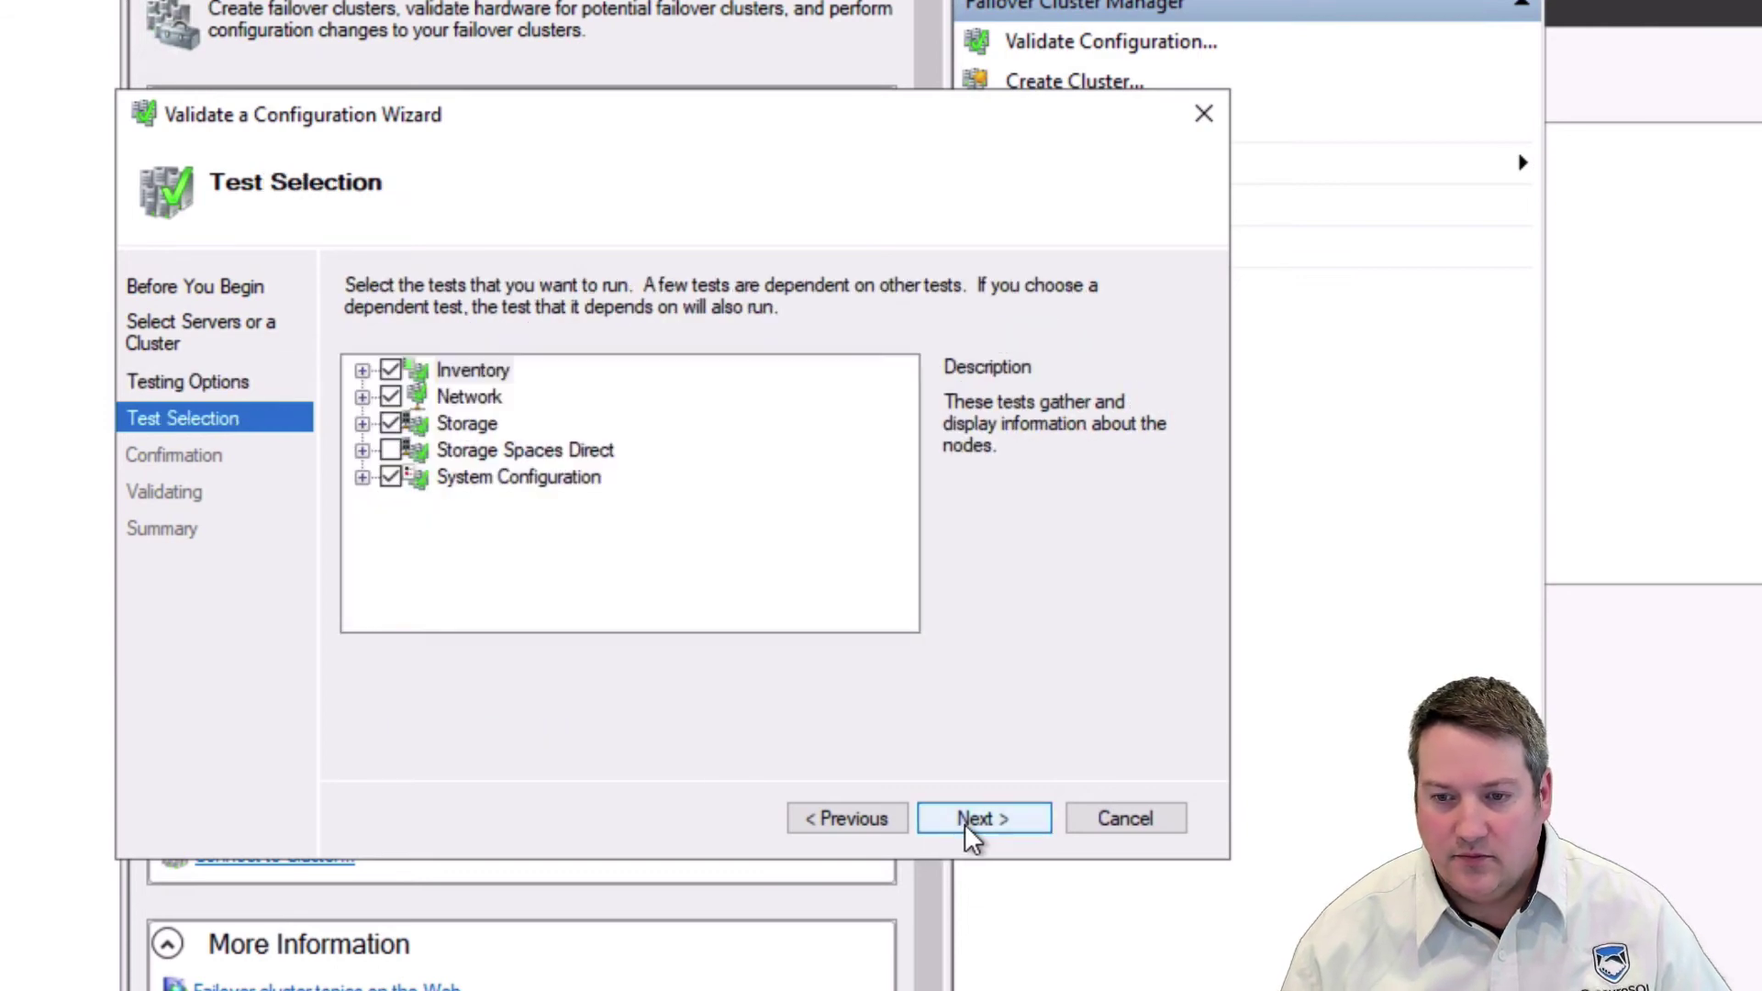
click(390, 423)
click(390, 449)
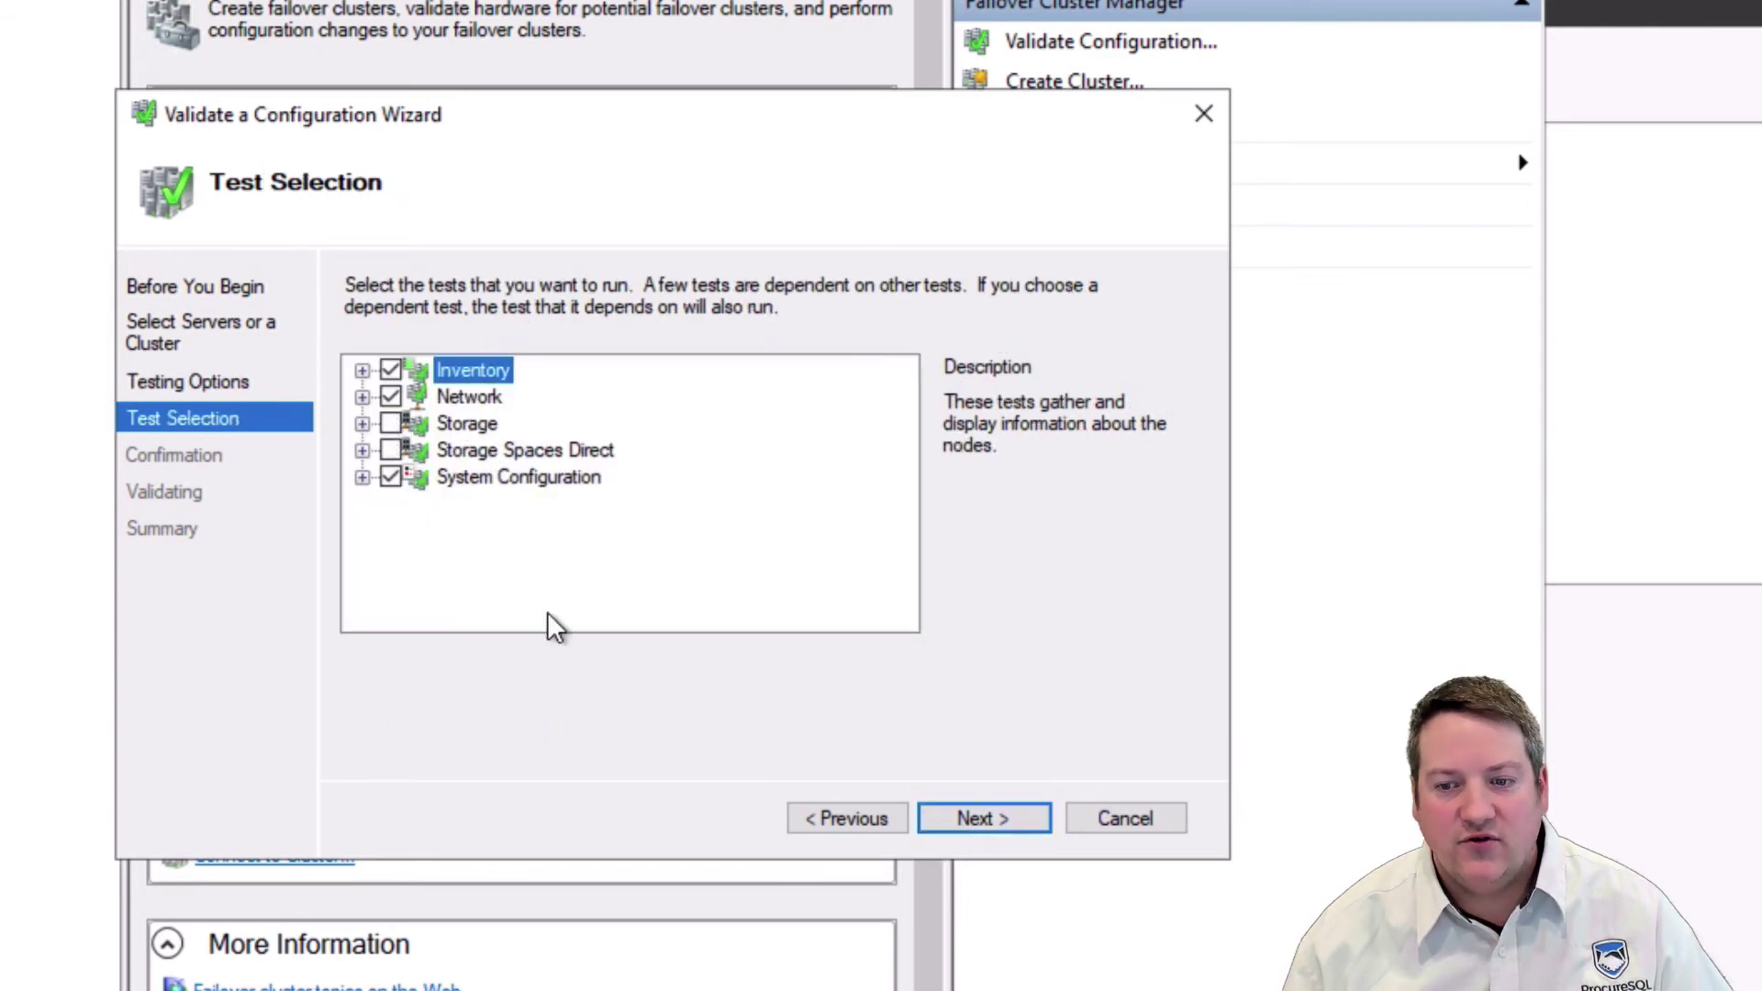
click(975, 838)
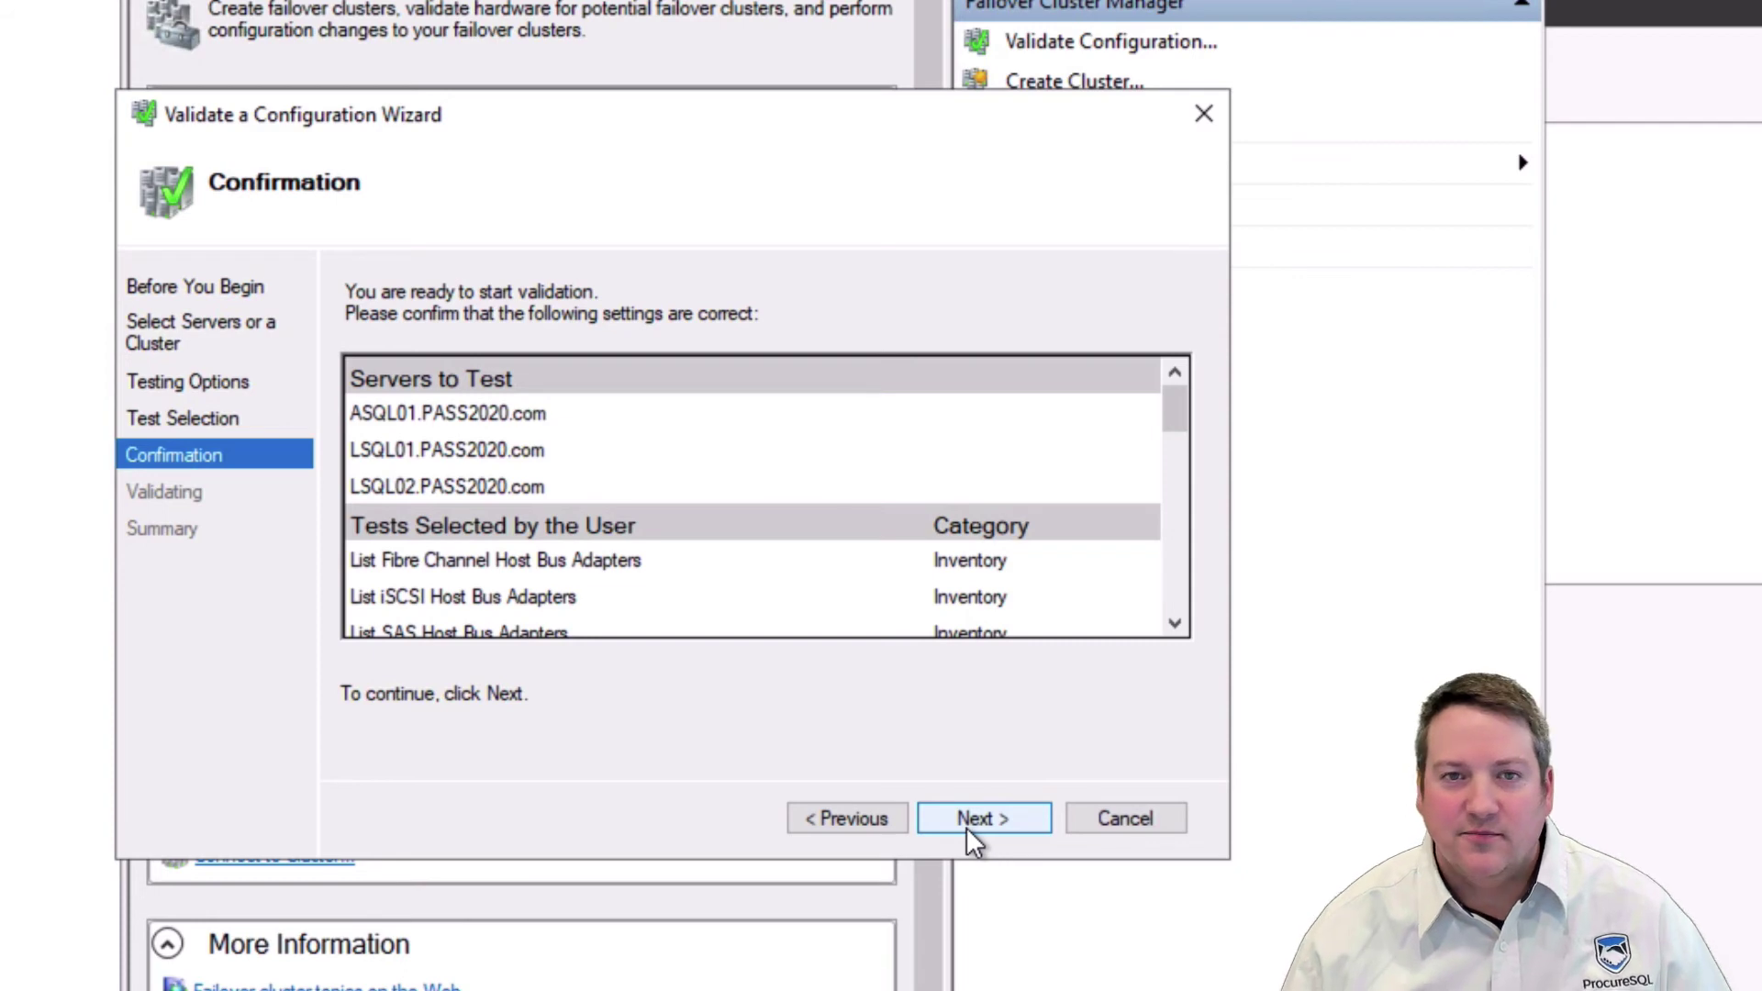
click(966, 826)
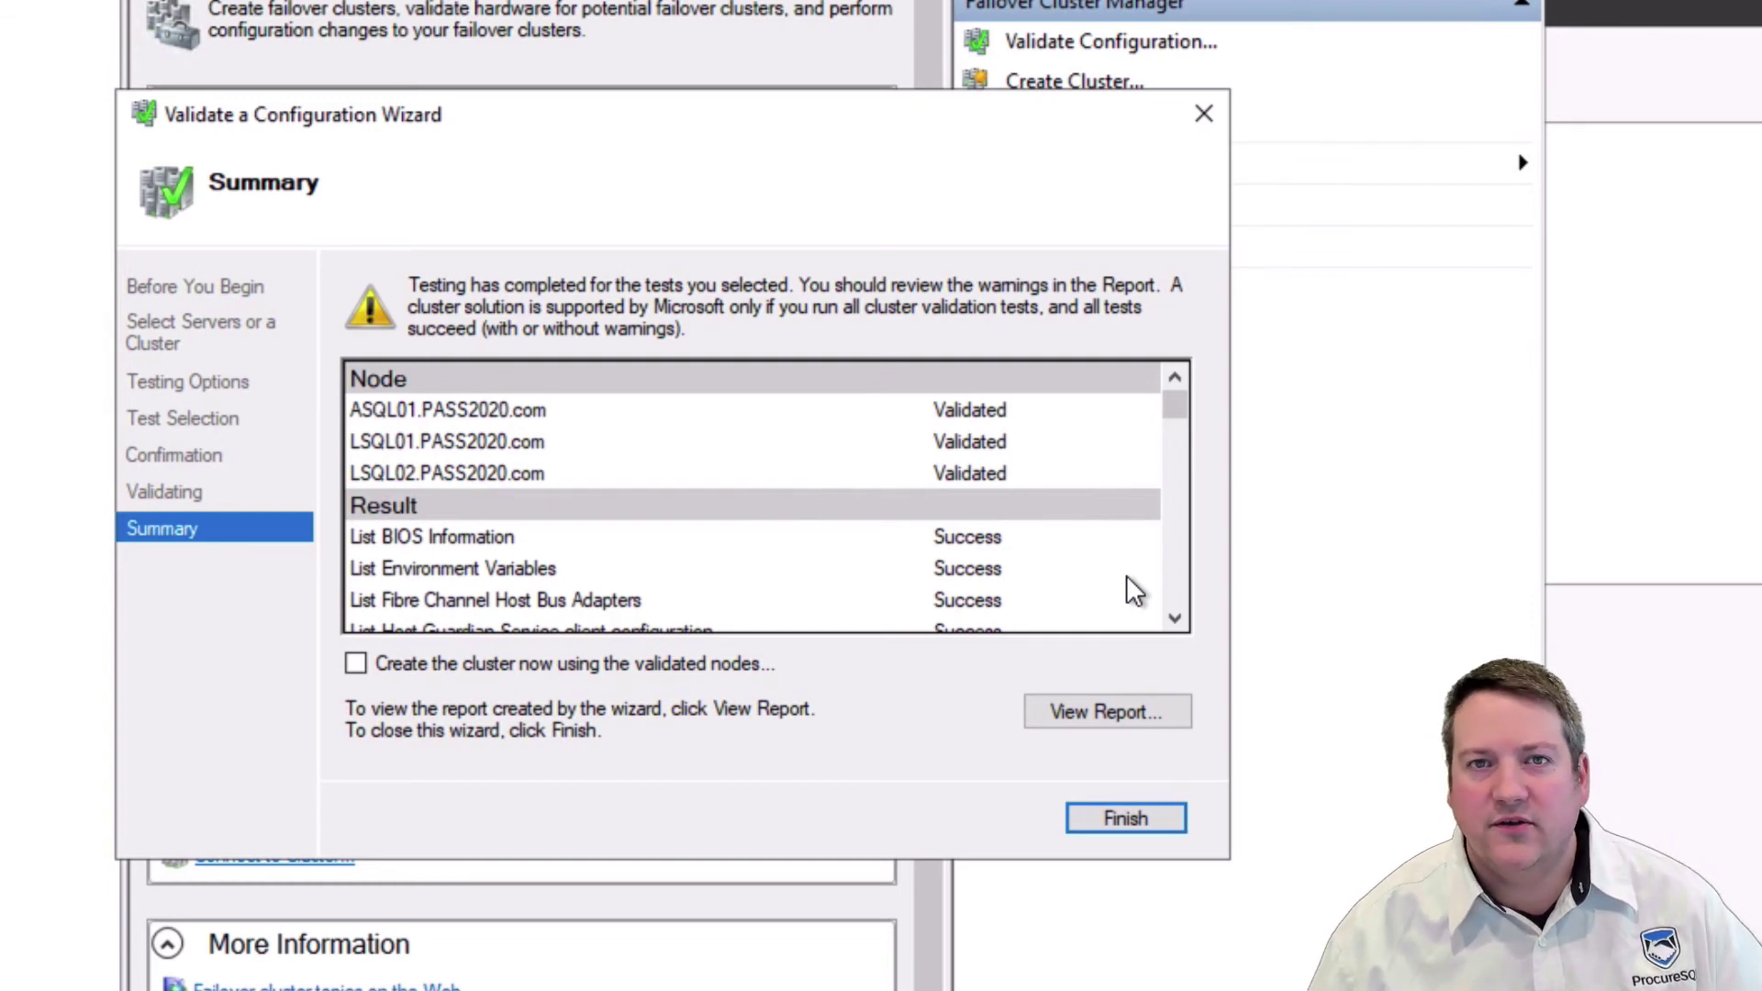
Open the validation report full-screen at the Validate IP Configuration details
click(1123, 712)
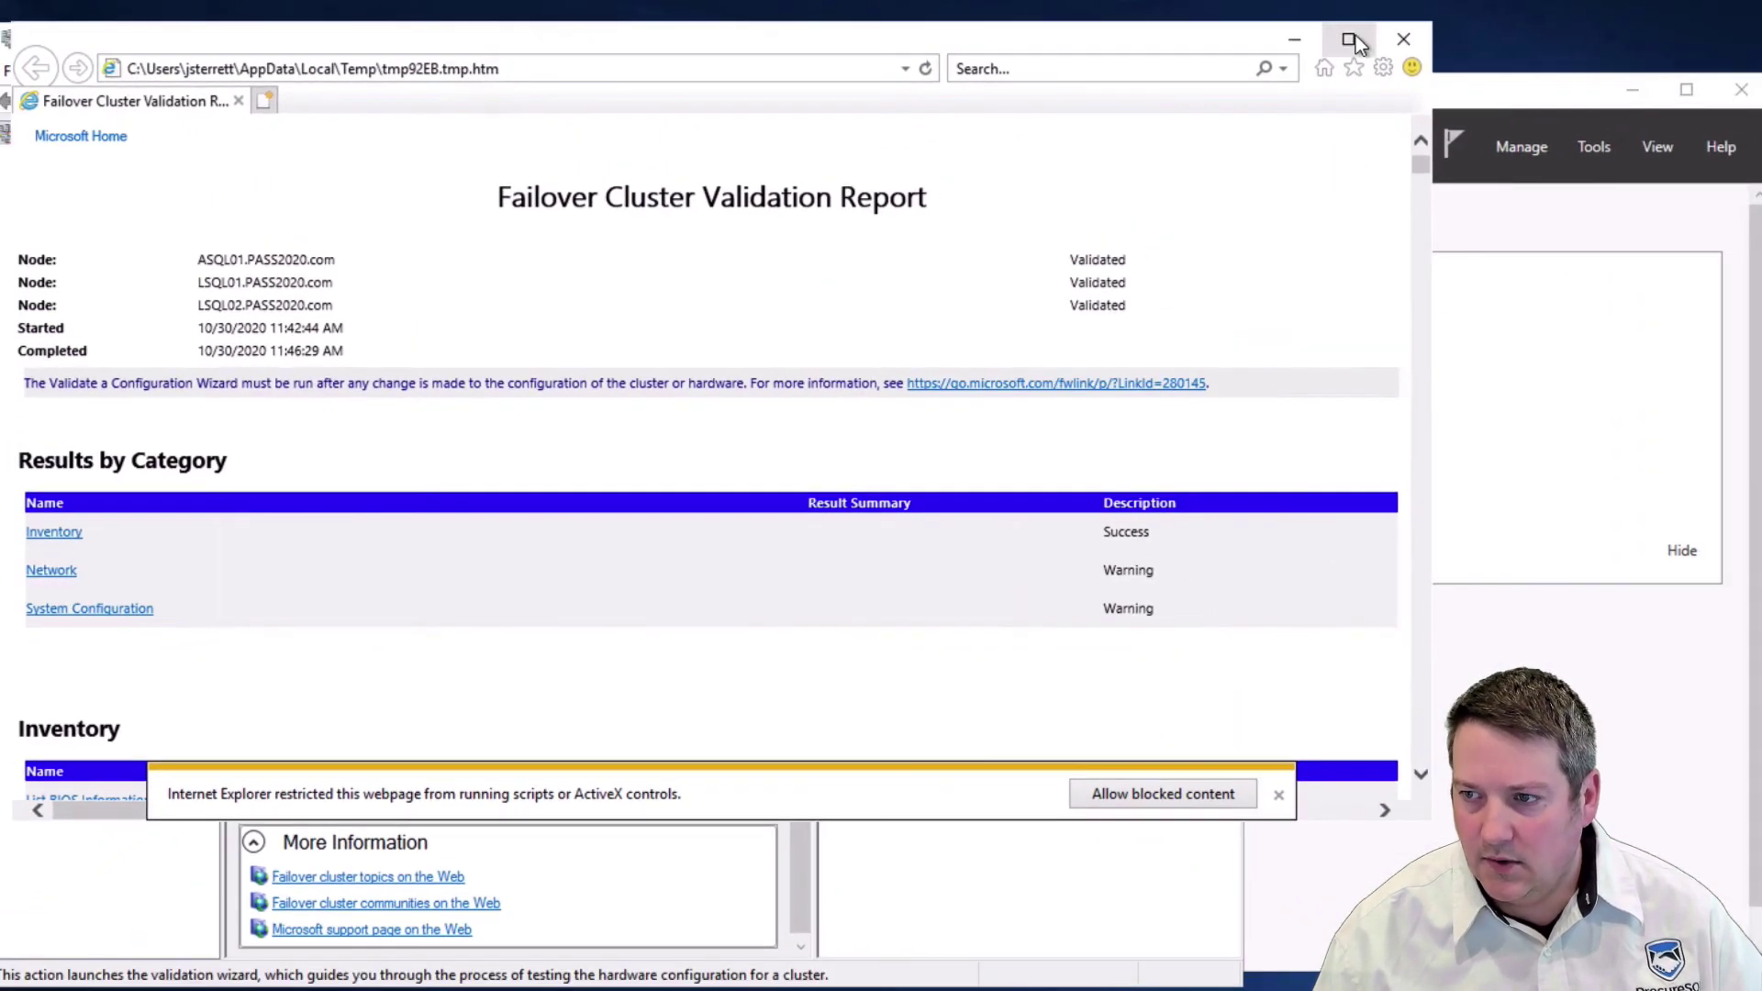
click(1351, 40)
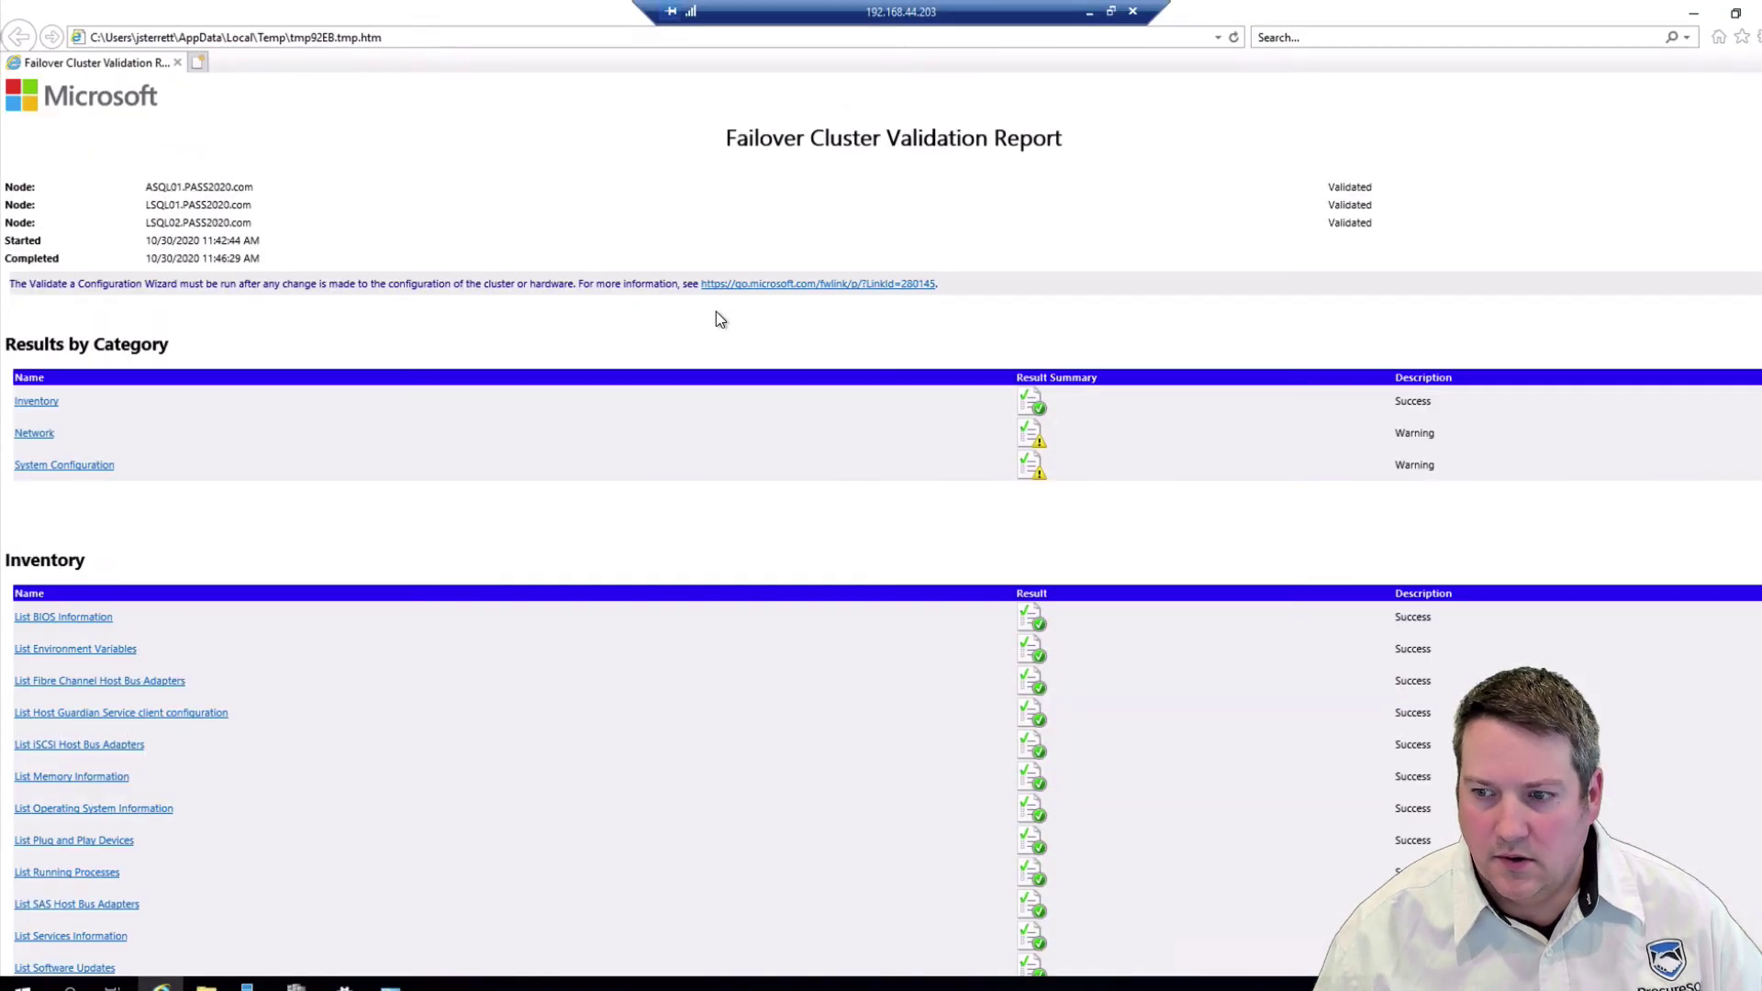
click(33, 432)
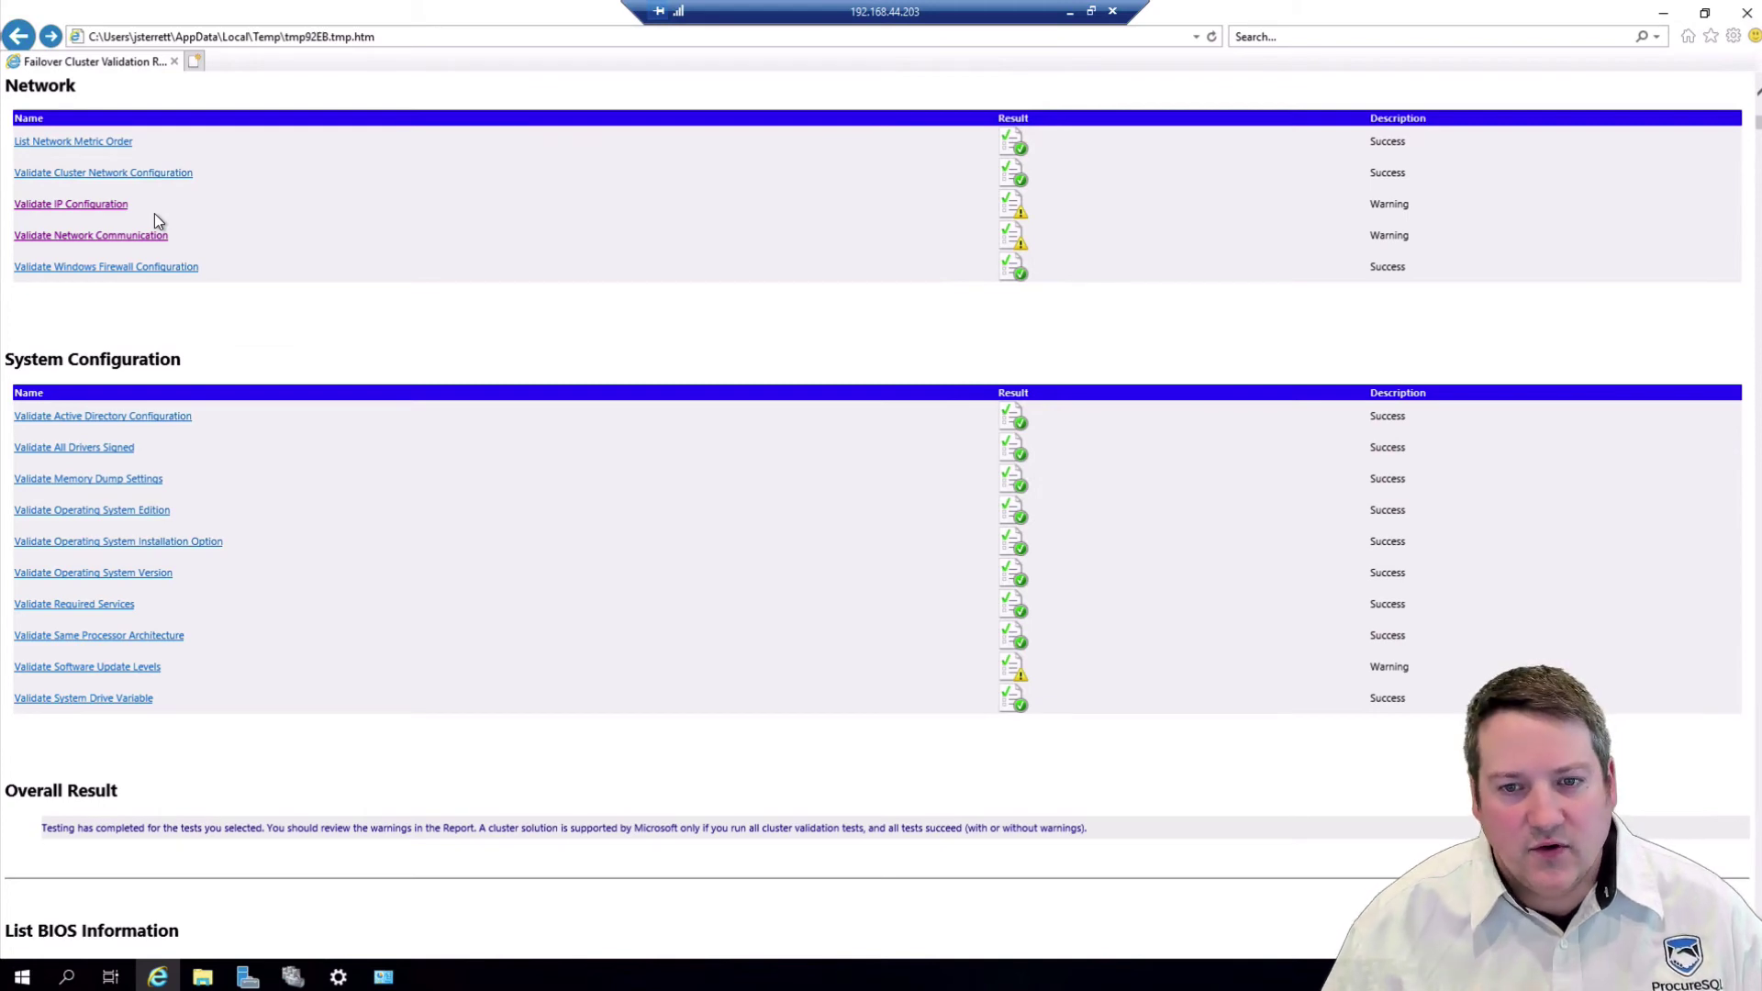
click(91, 206)
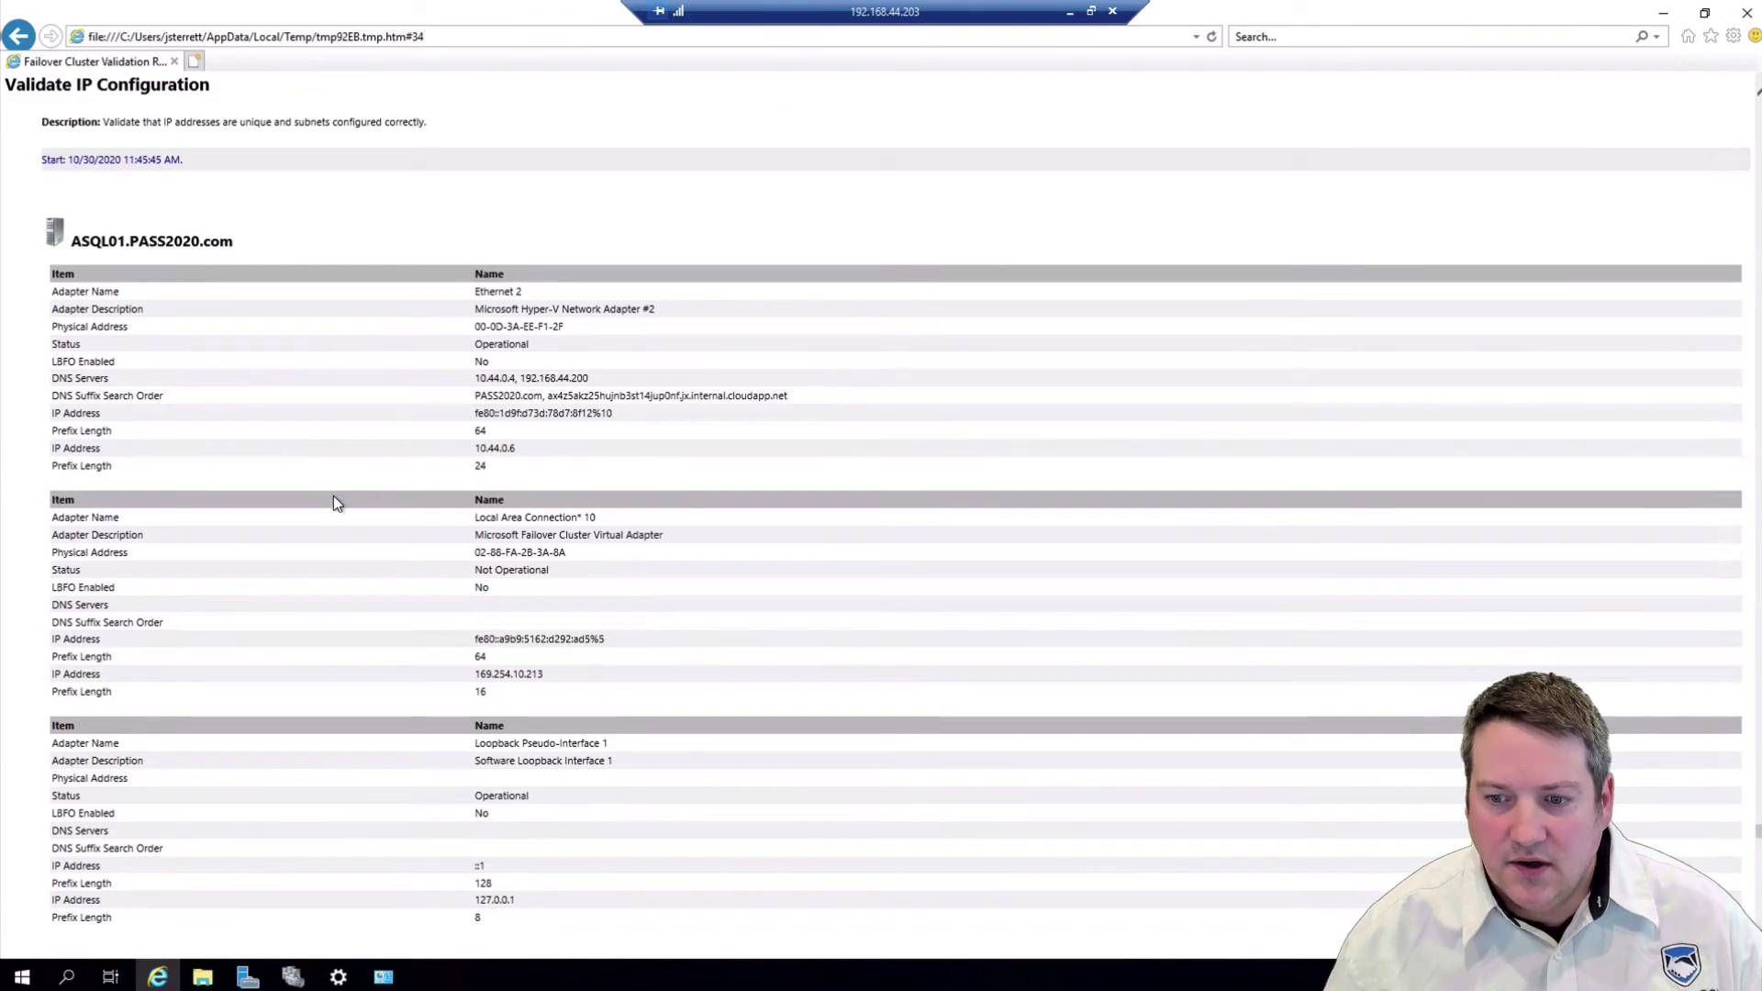
scroll(334, 492, down, 3)
scroll(334, 486, down, 15)
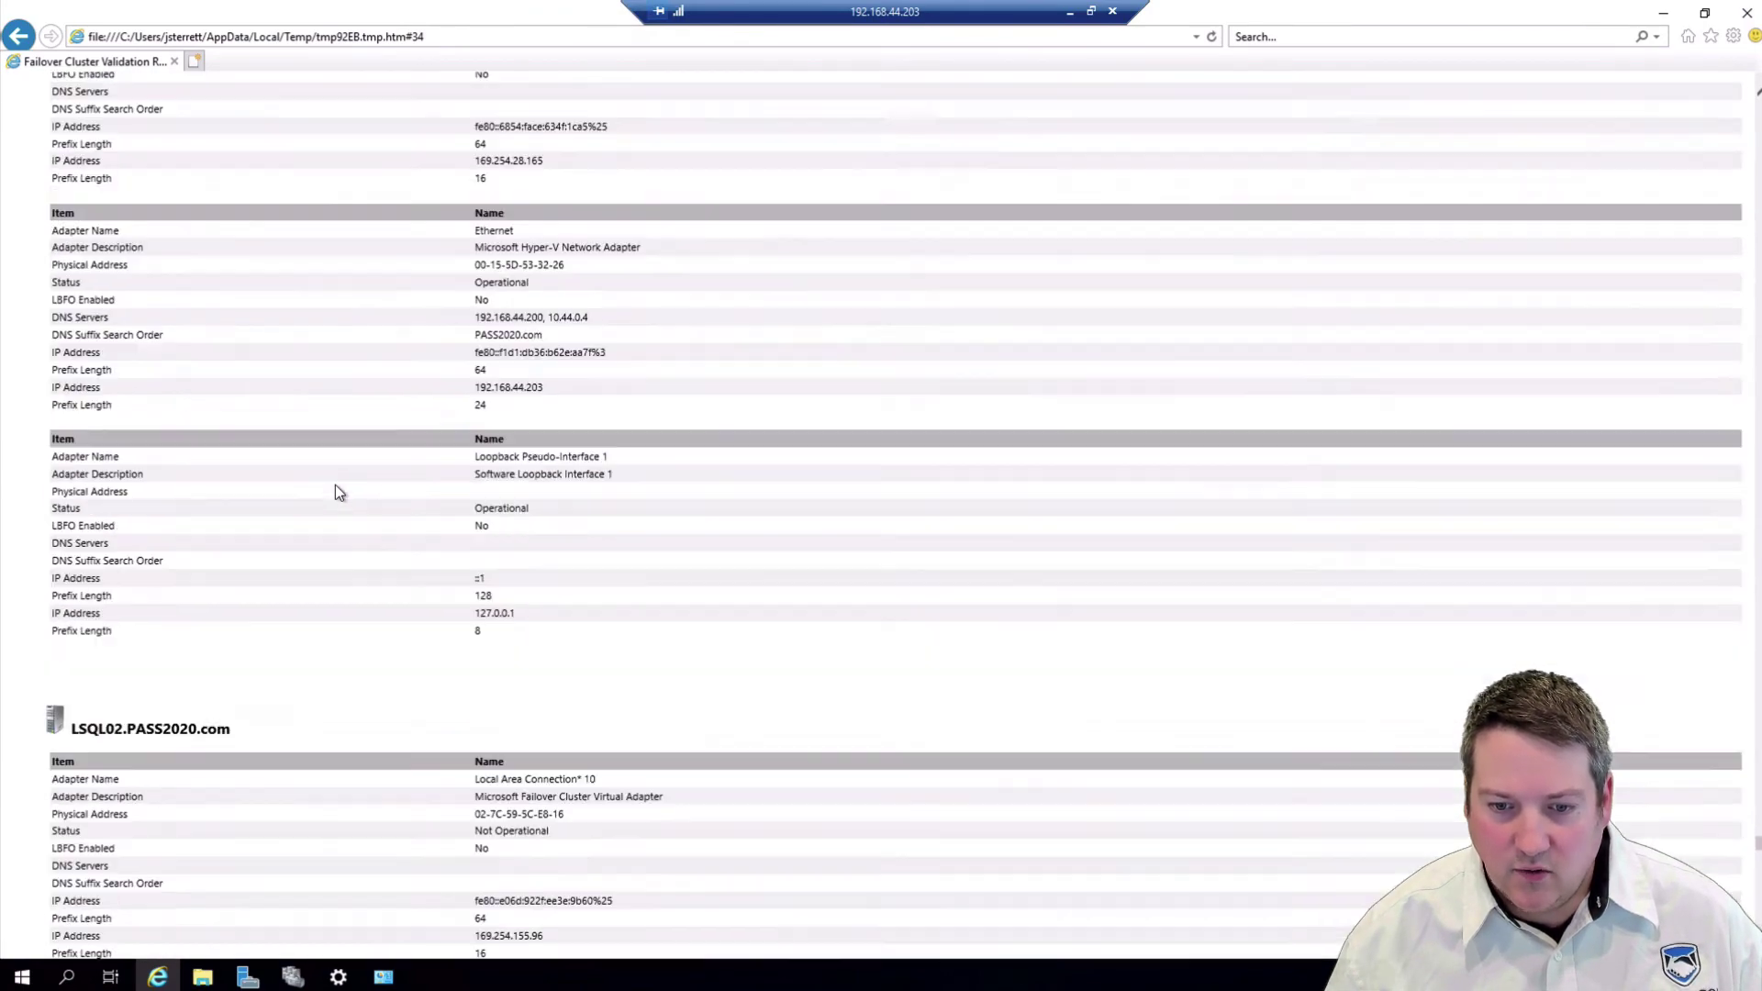
scroll(334, 482, down, 10)
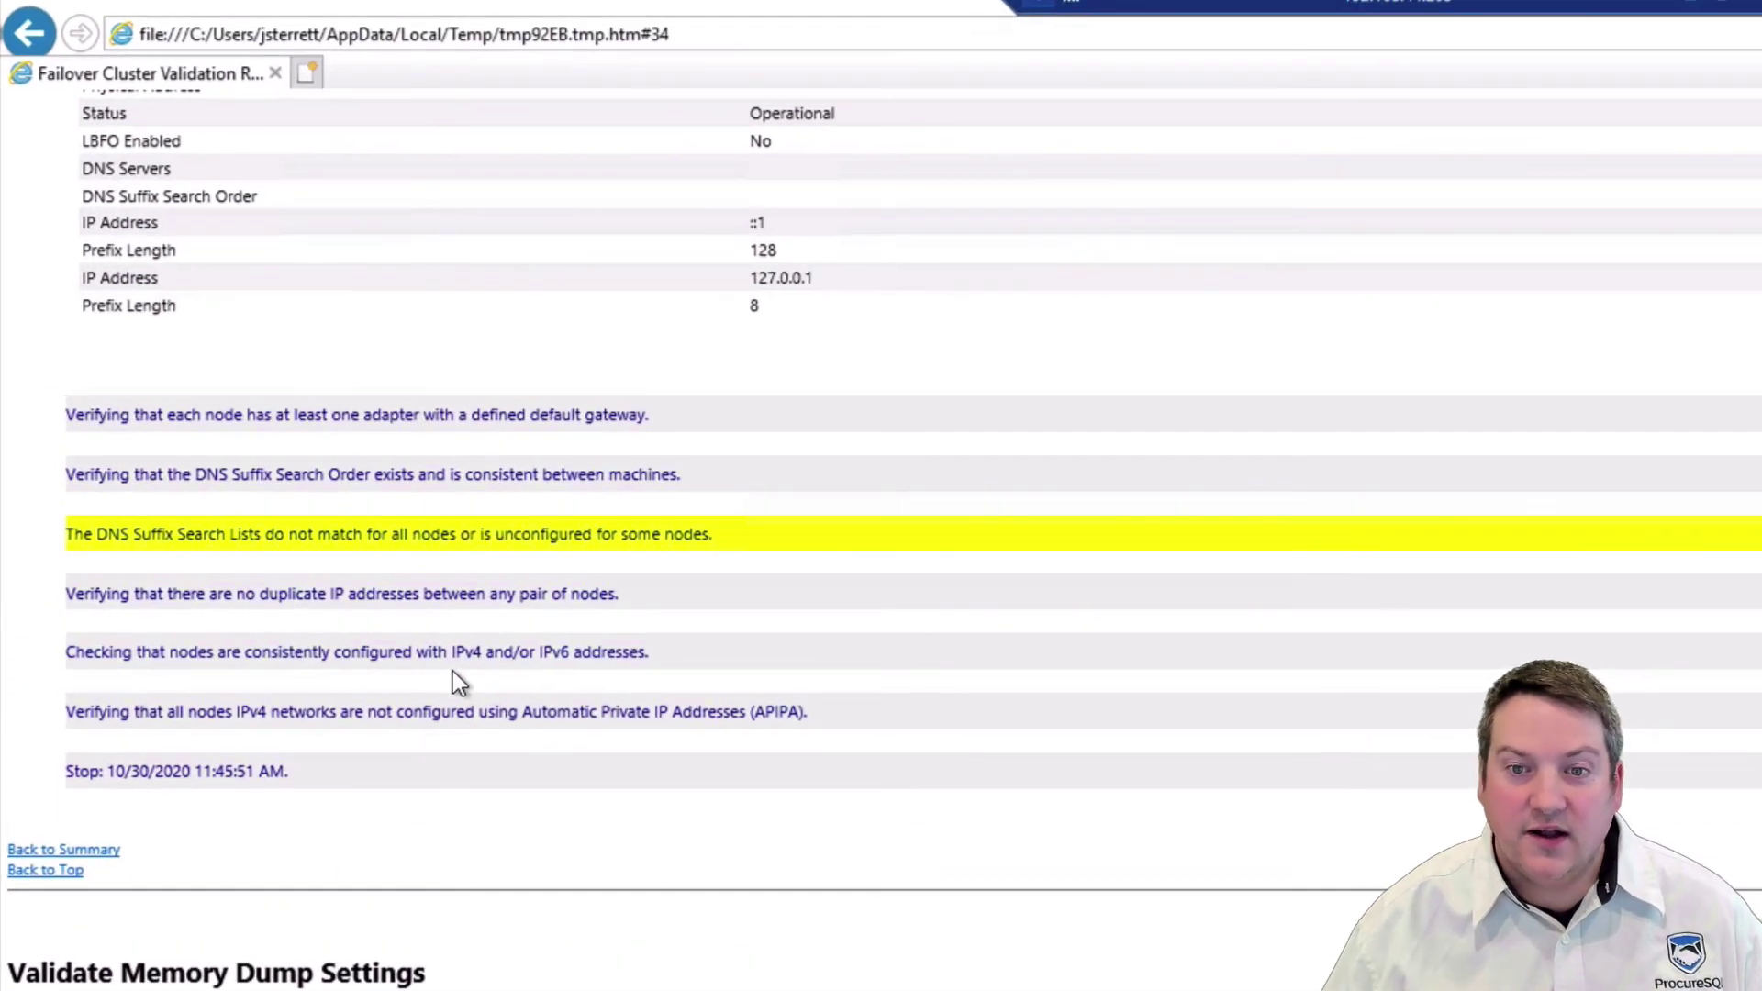
scroll(450, 660, up, 15)
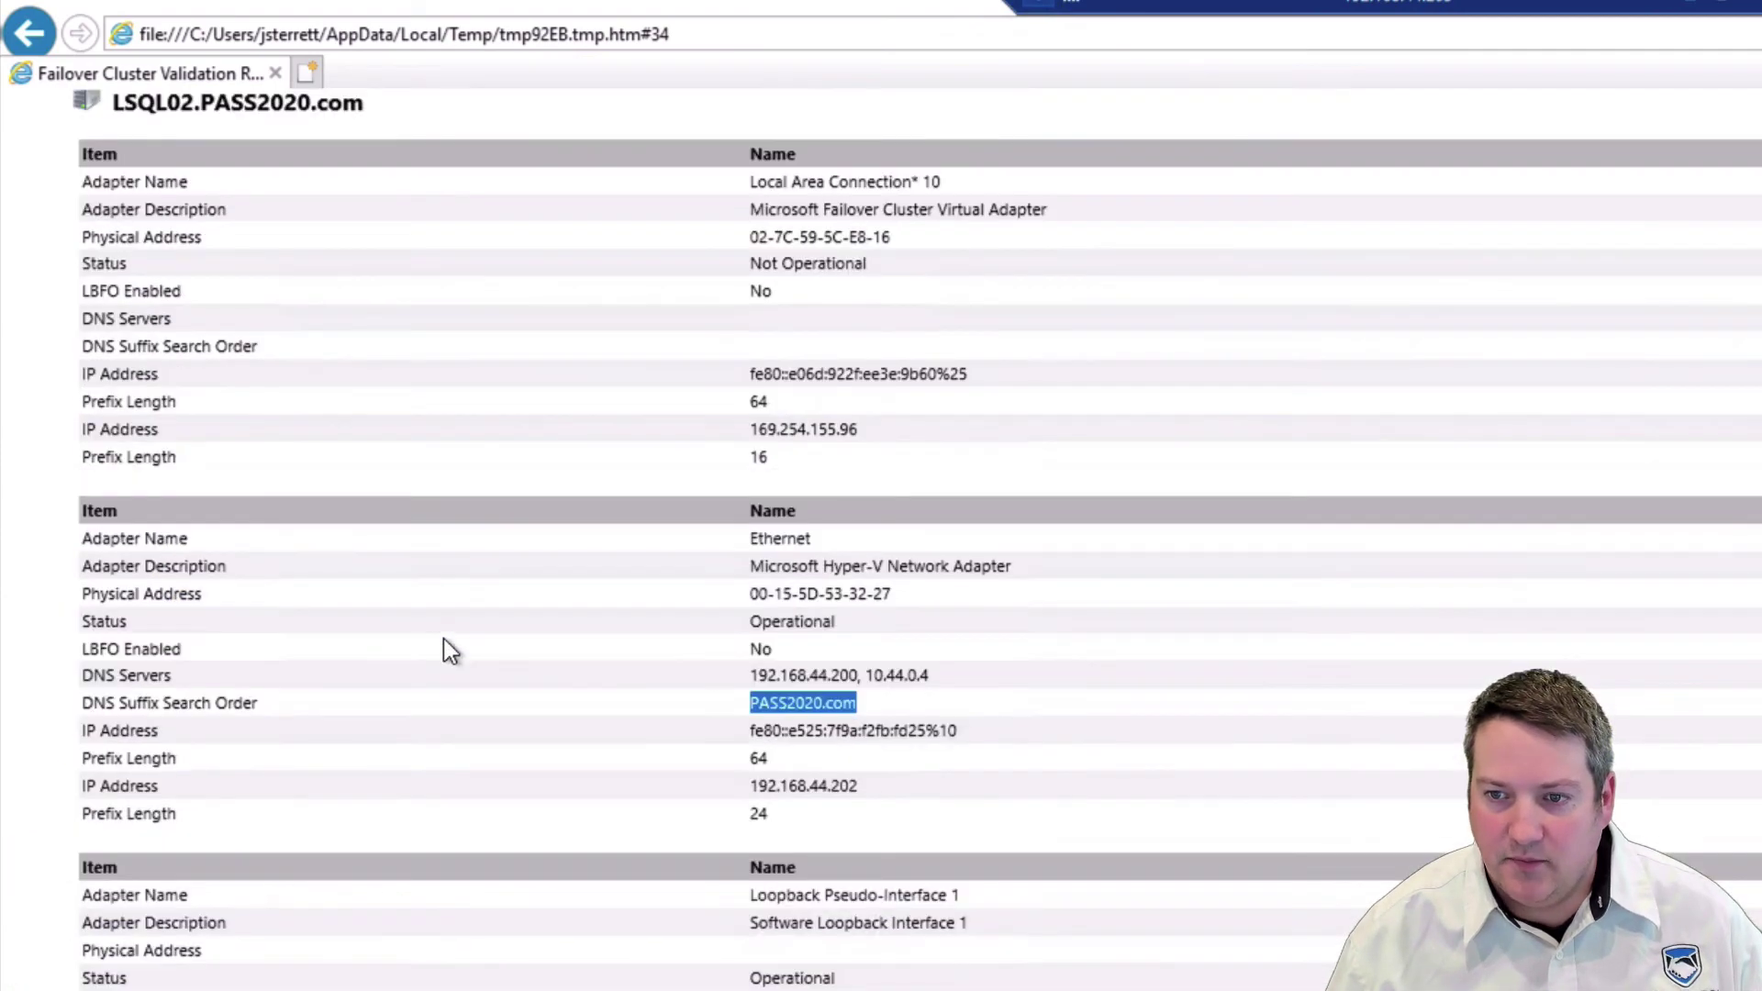
scroll(445, 640, up, 9)
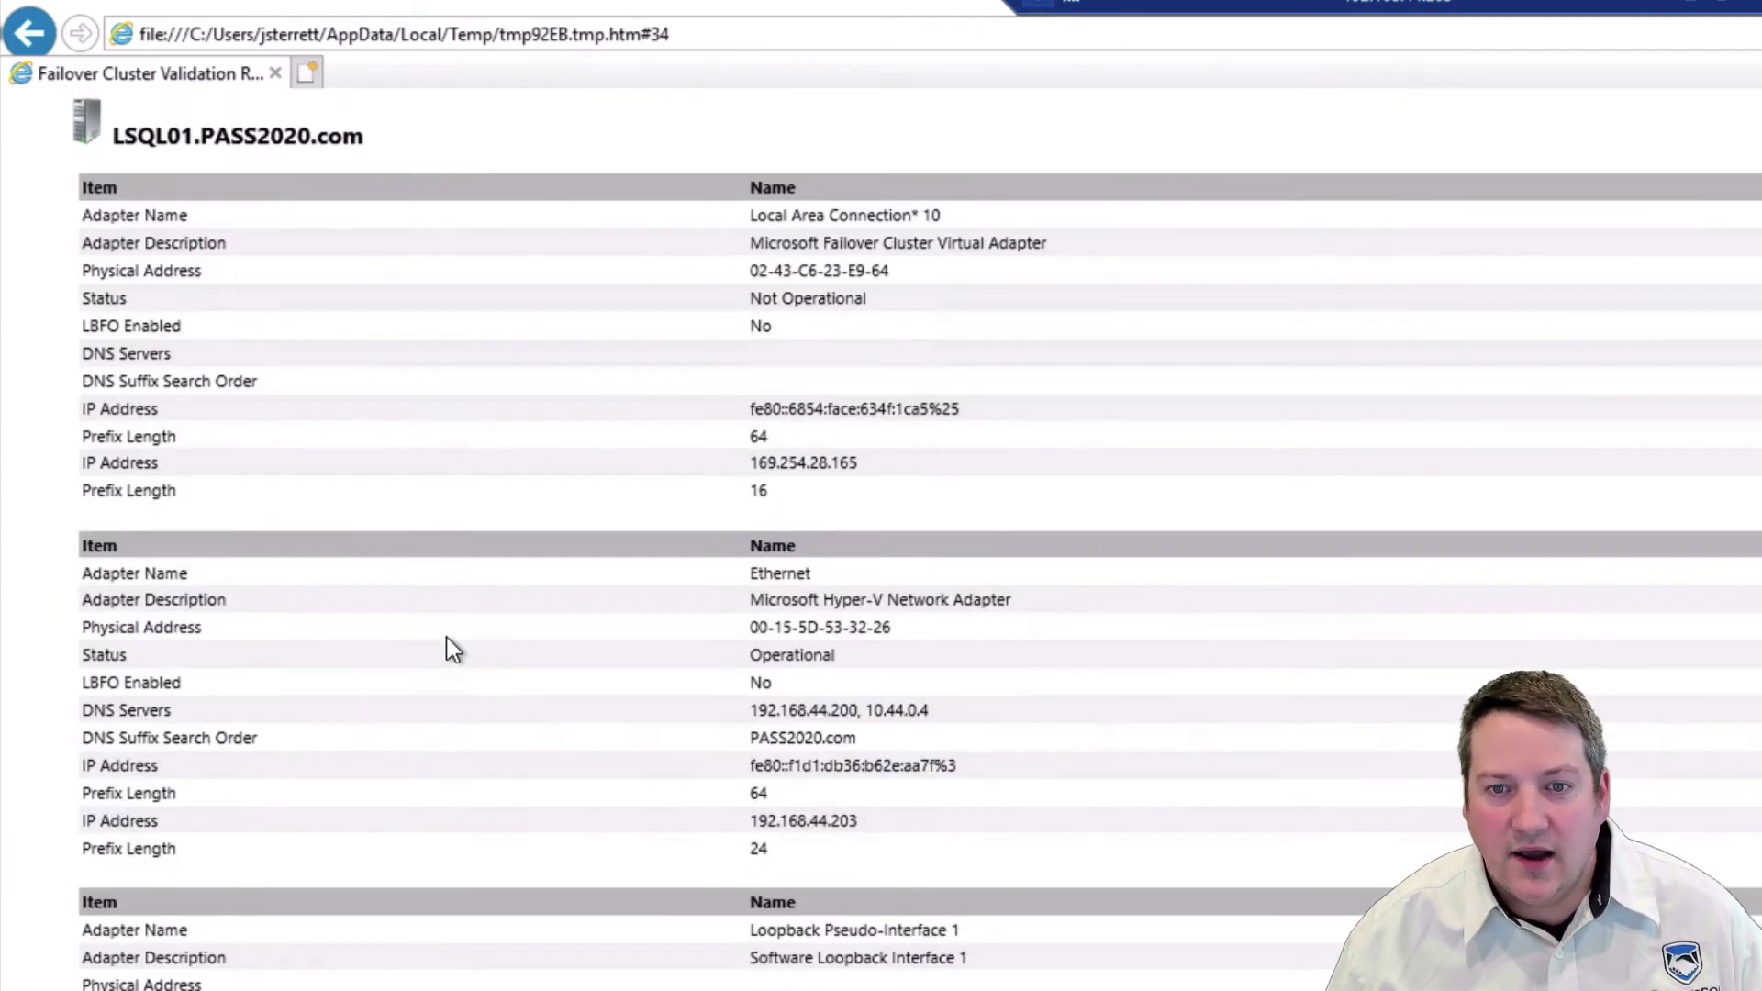
scroll(446, 645, up, 9)
scroll(446, 637, up, 9)
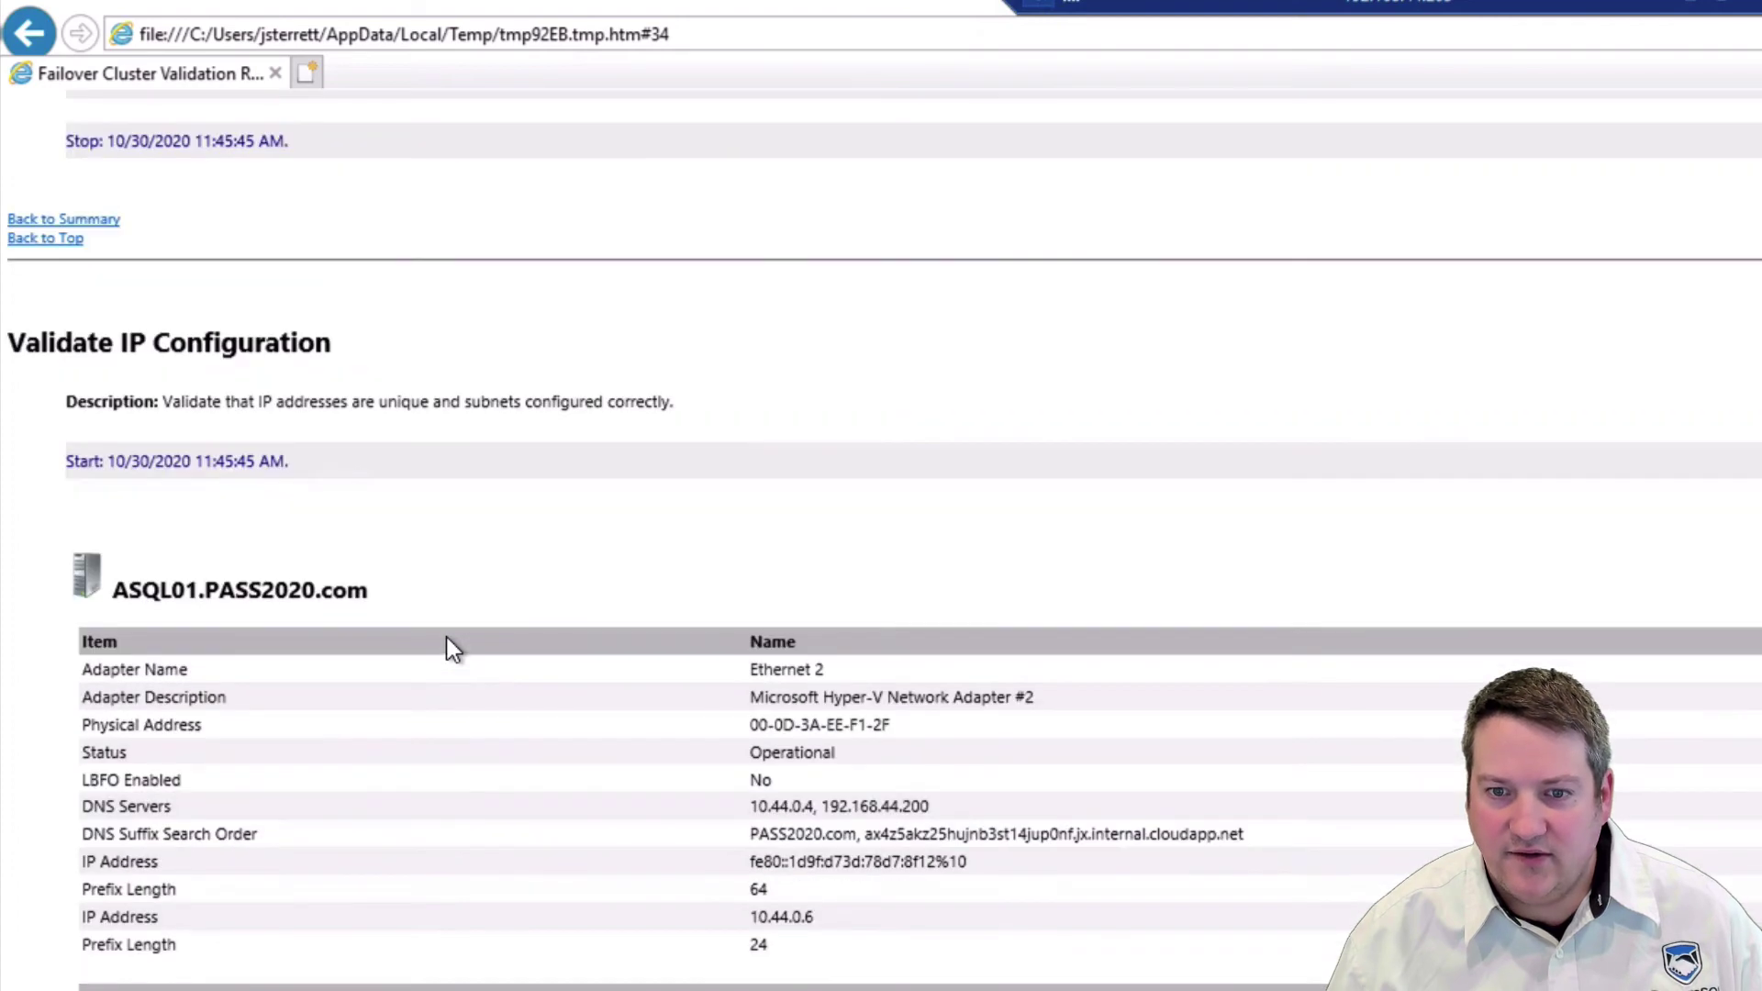
scroll(446, 633, down, 5)
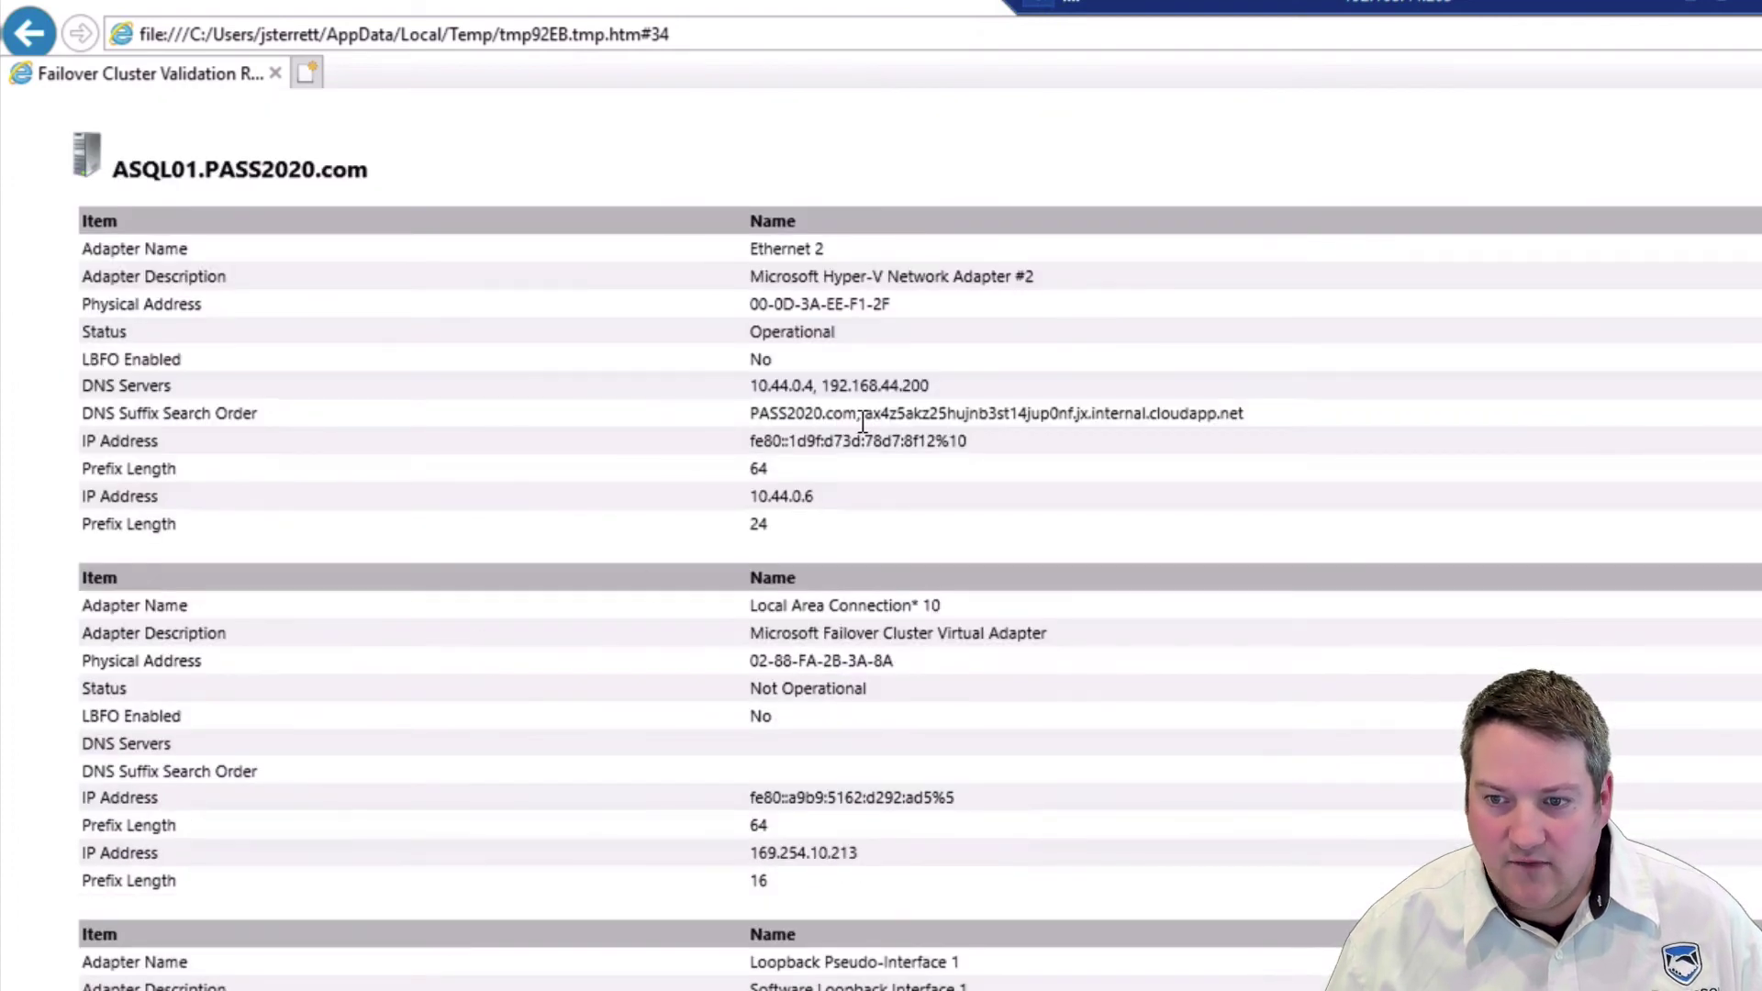
drag(863, 415, 758, 414)
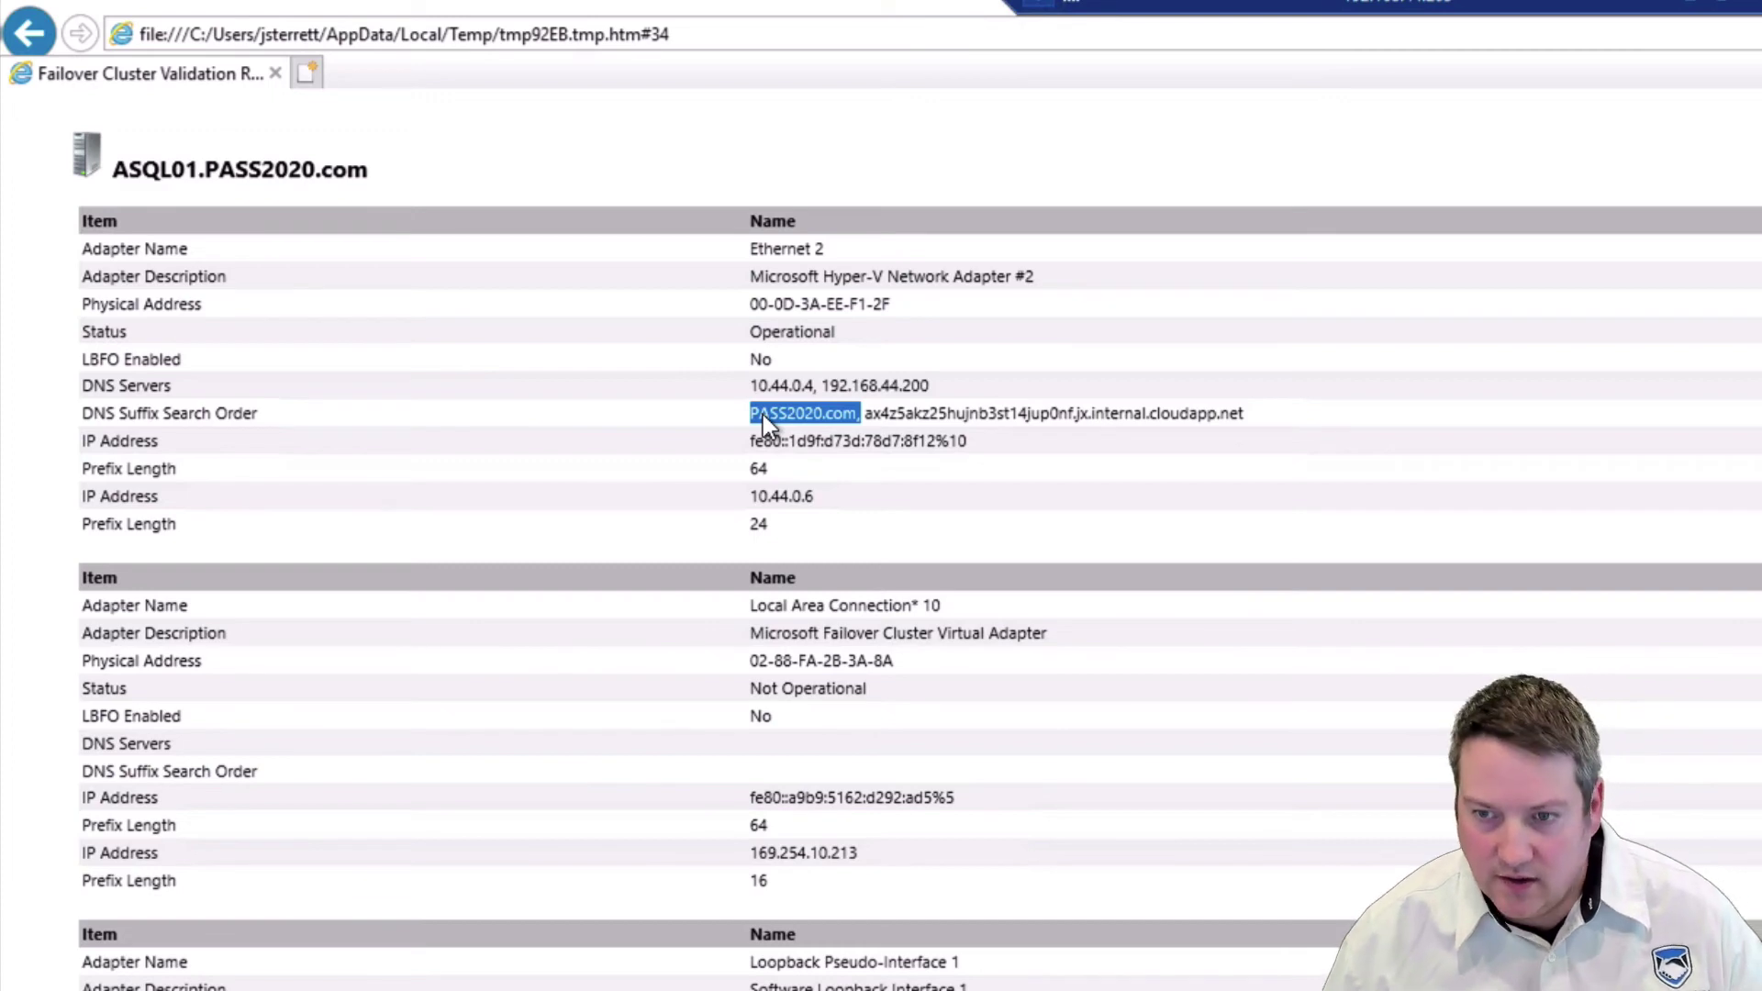
drag(866, 413, 1253, 411)
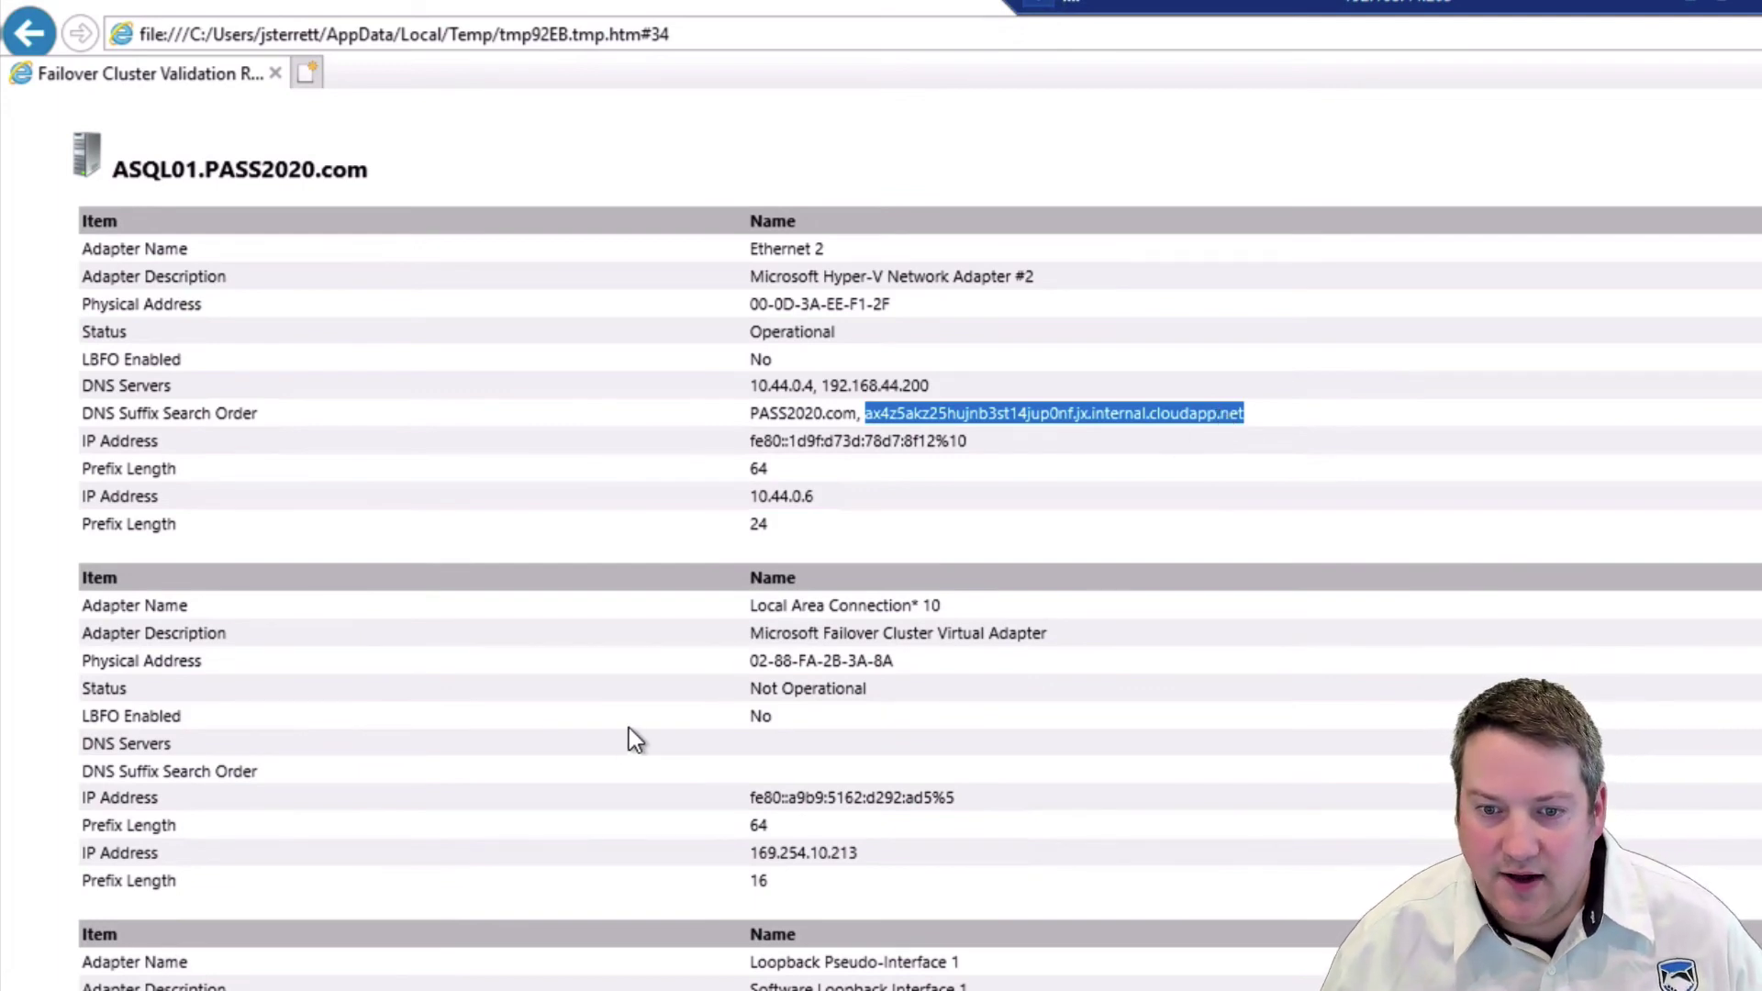
scroll(624, 733, down, 2)
scroll(620, 719, down, 8)
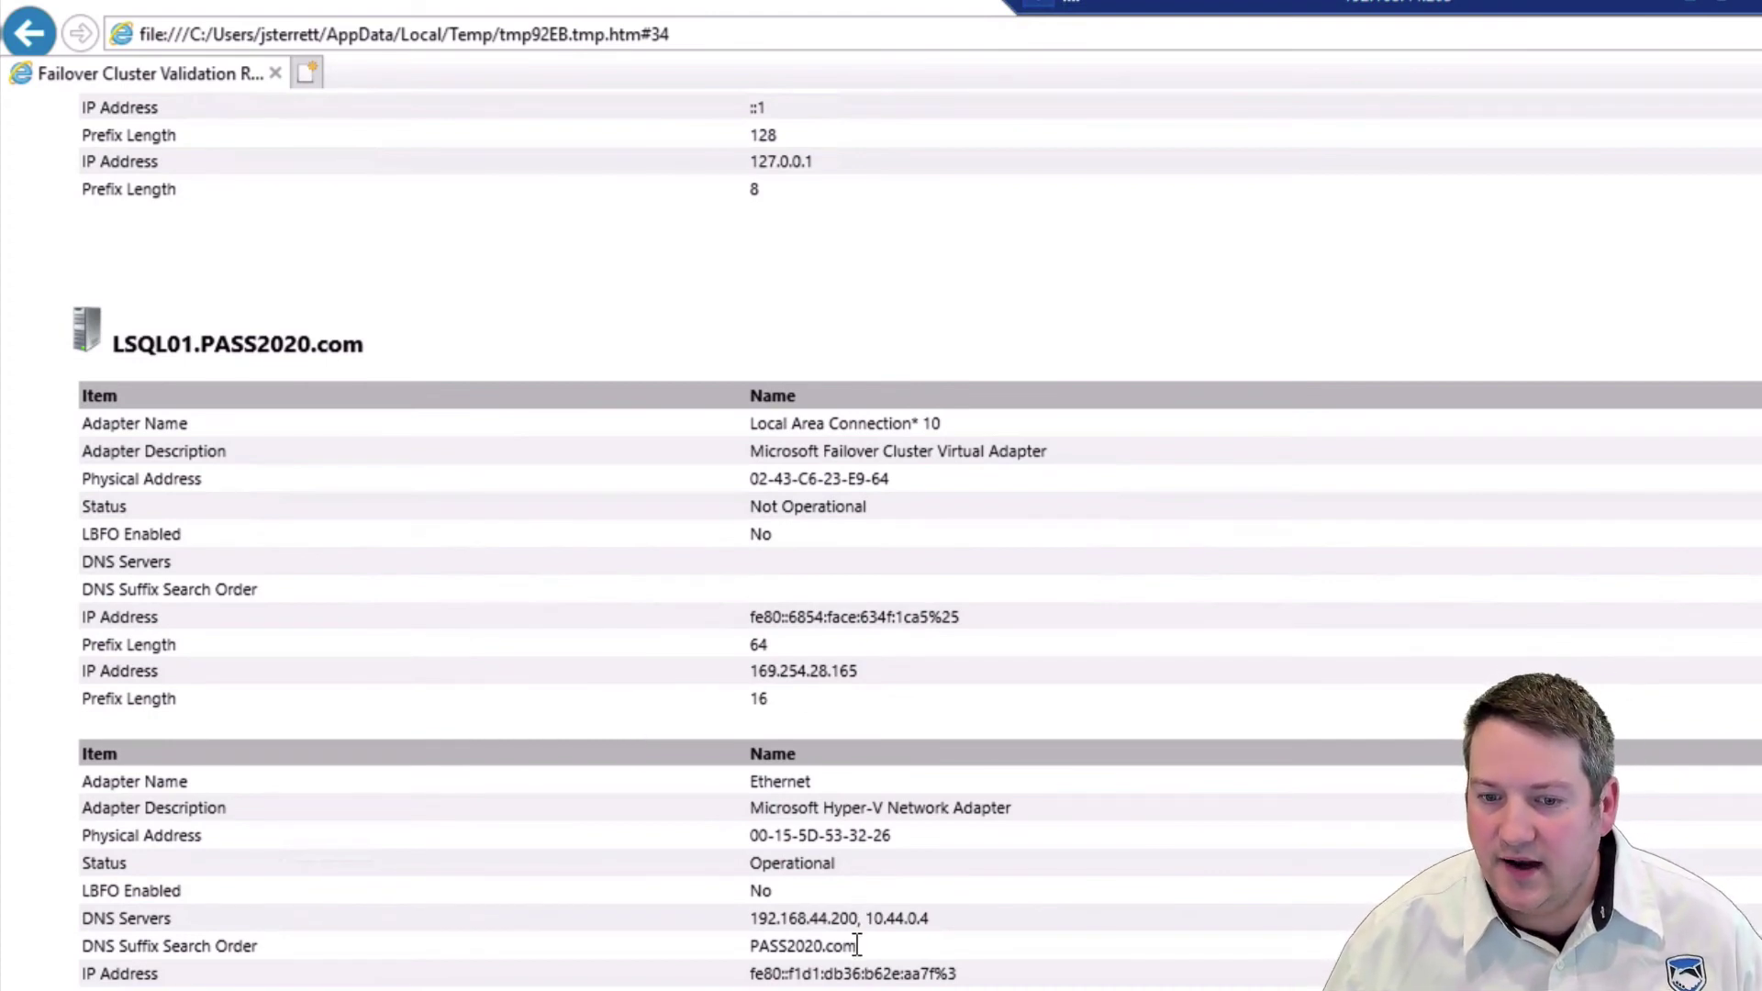
drag(859, 948, 737, 946)
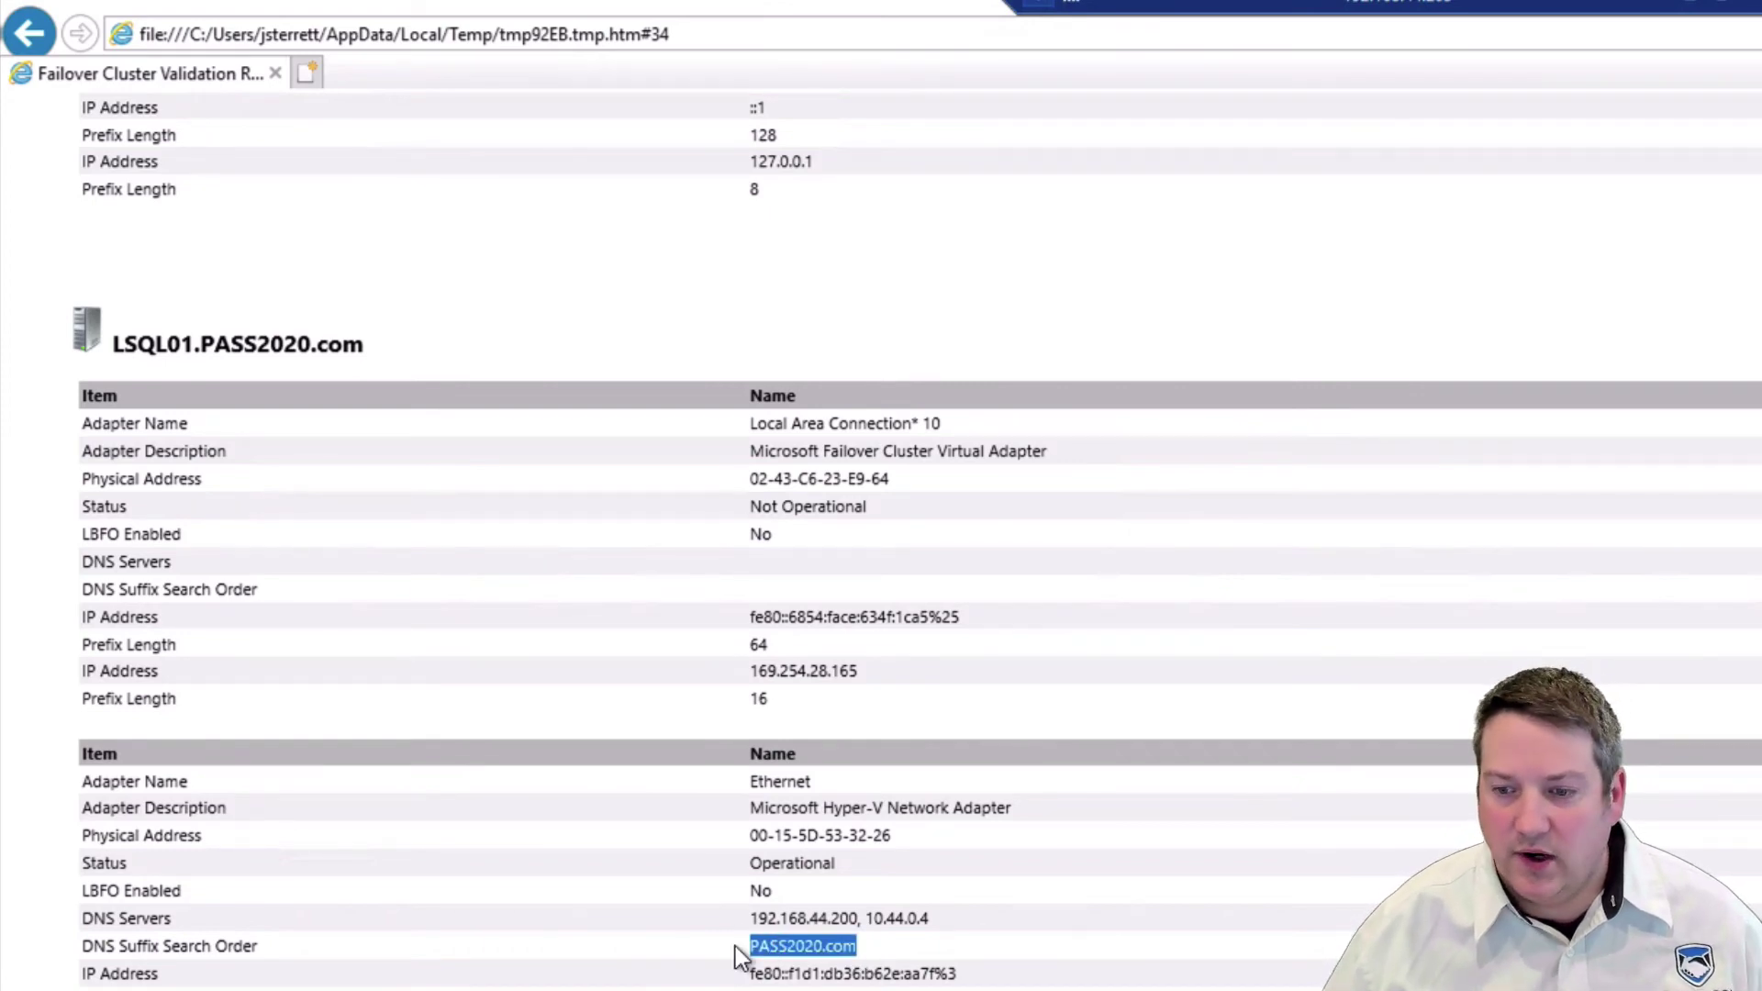
scroll(881, 532, down, 5)
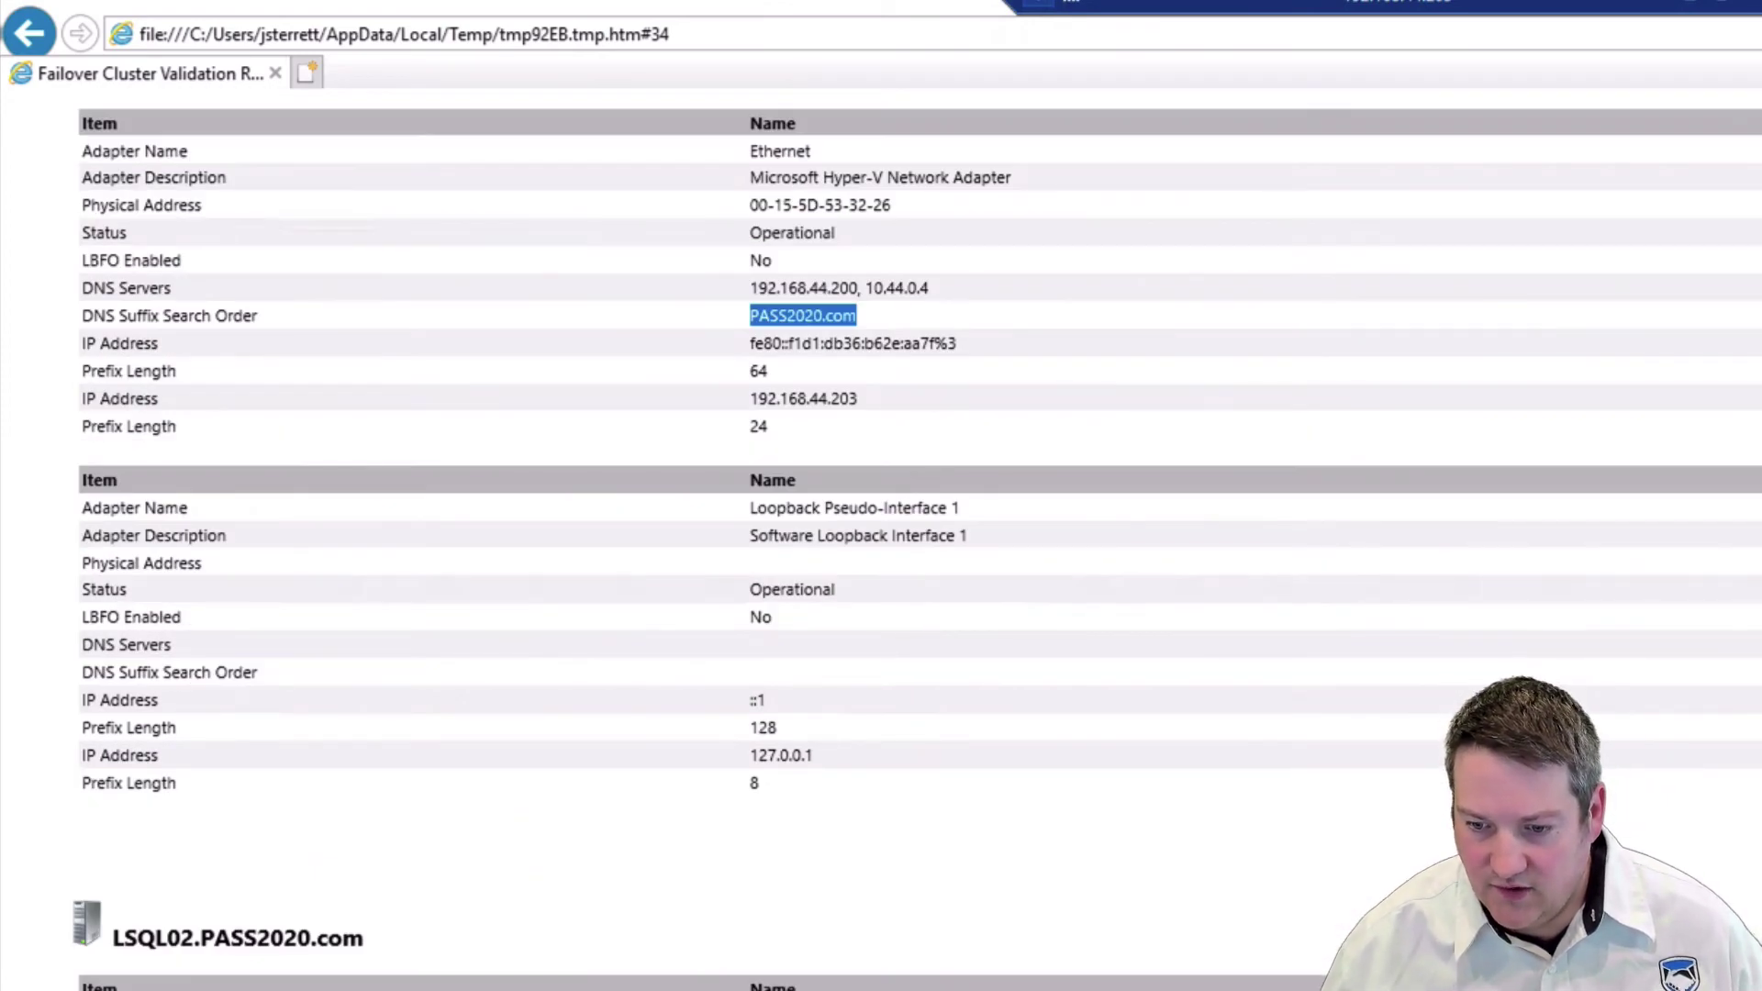
scroll(881, 532, down, 2)
scroll(881, 532, down, 4)
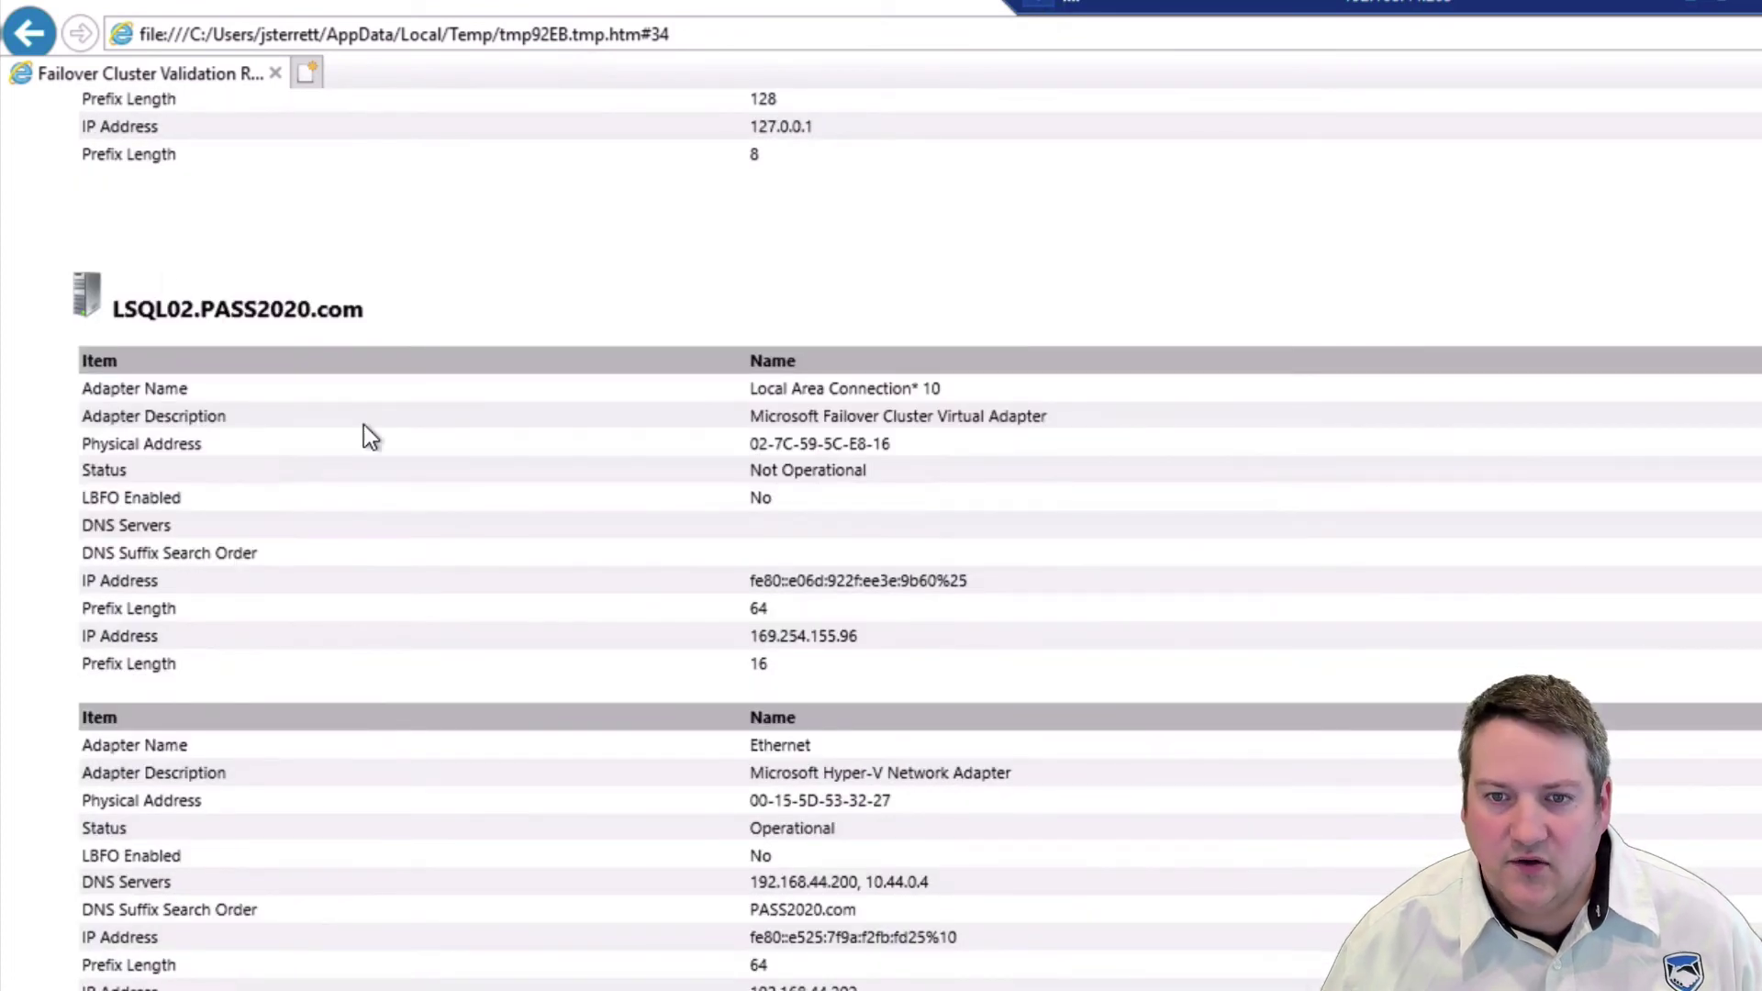
click(31, 42)
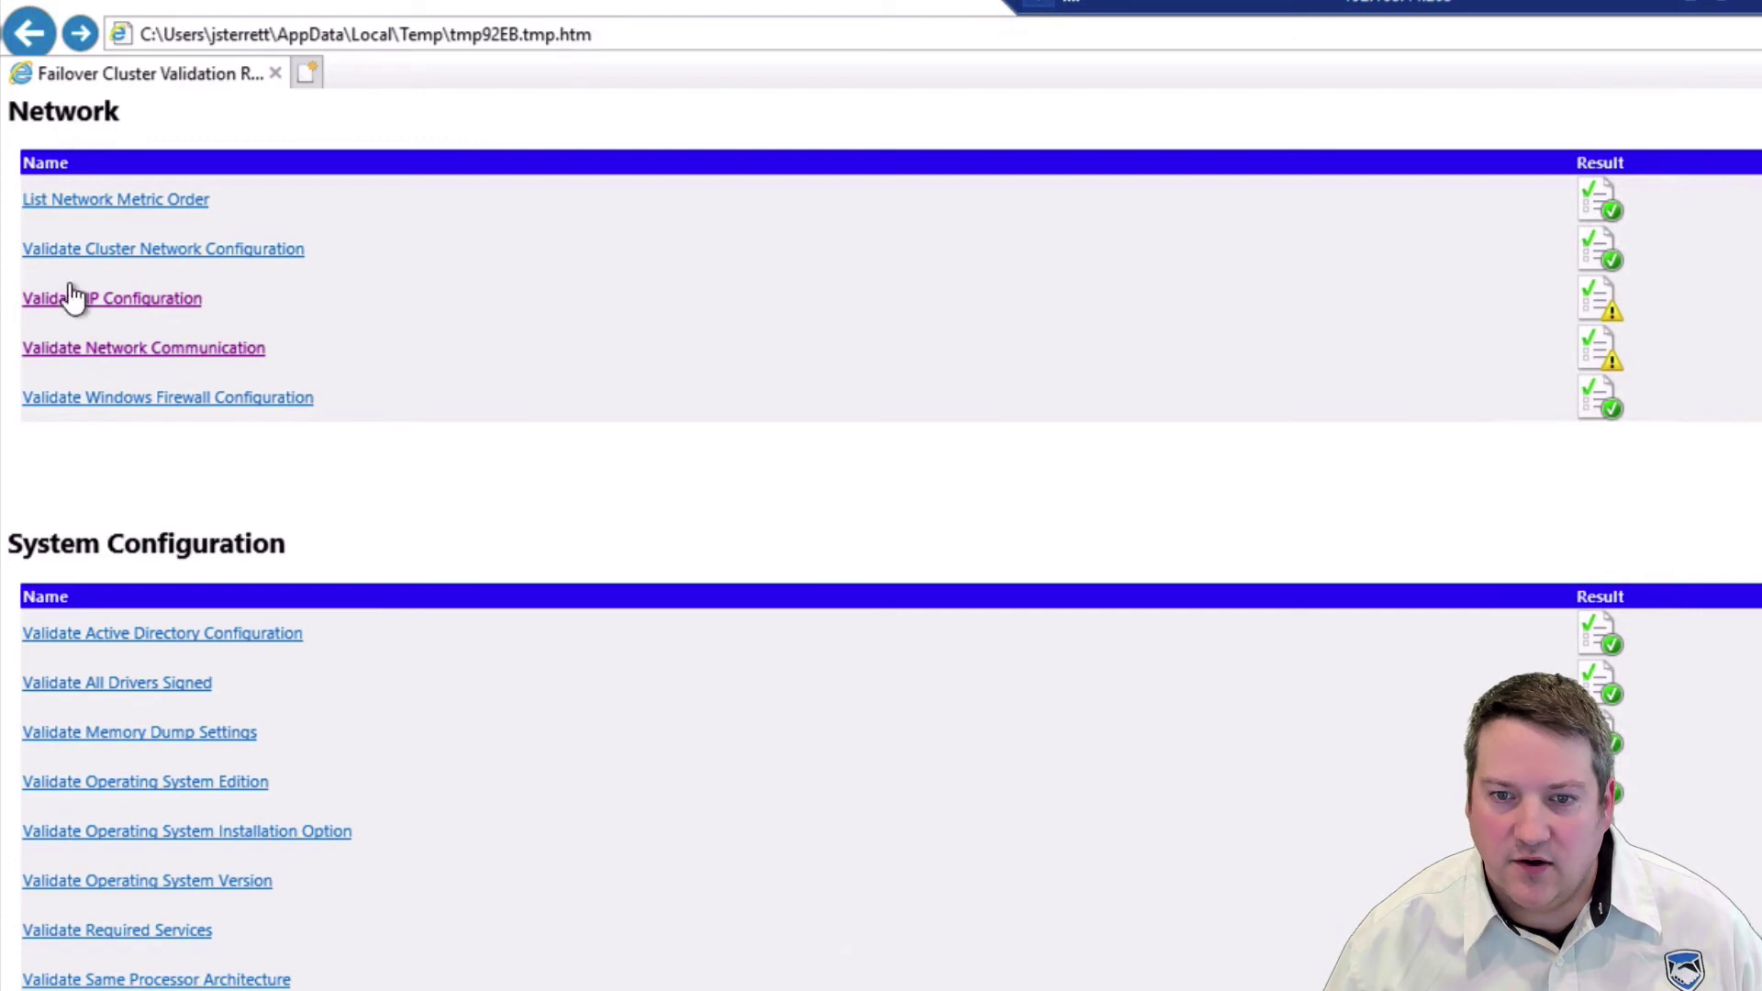
Review the Validate Network Communication details and return to the report's top
click(105, 358)
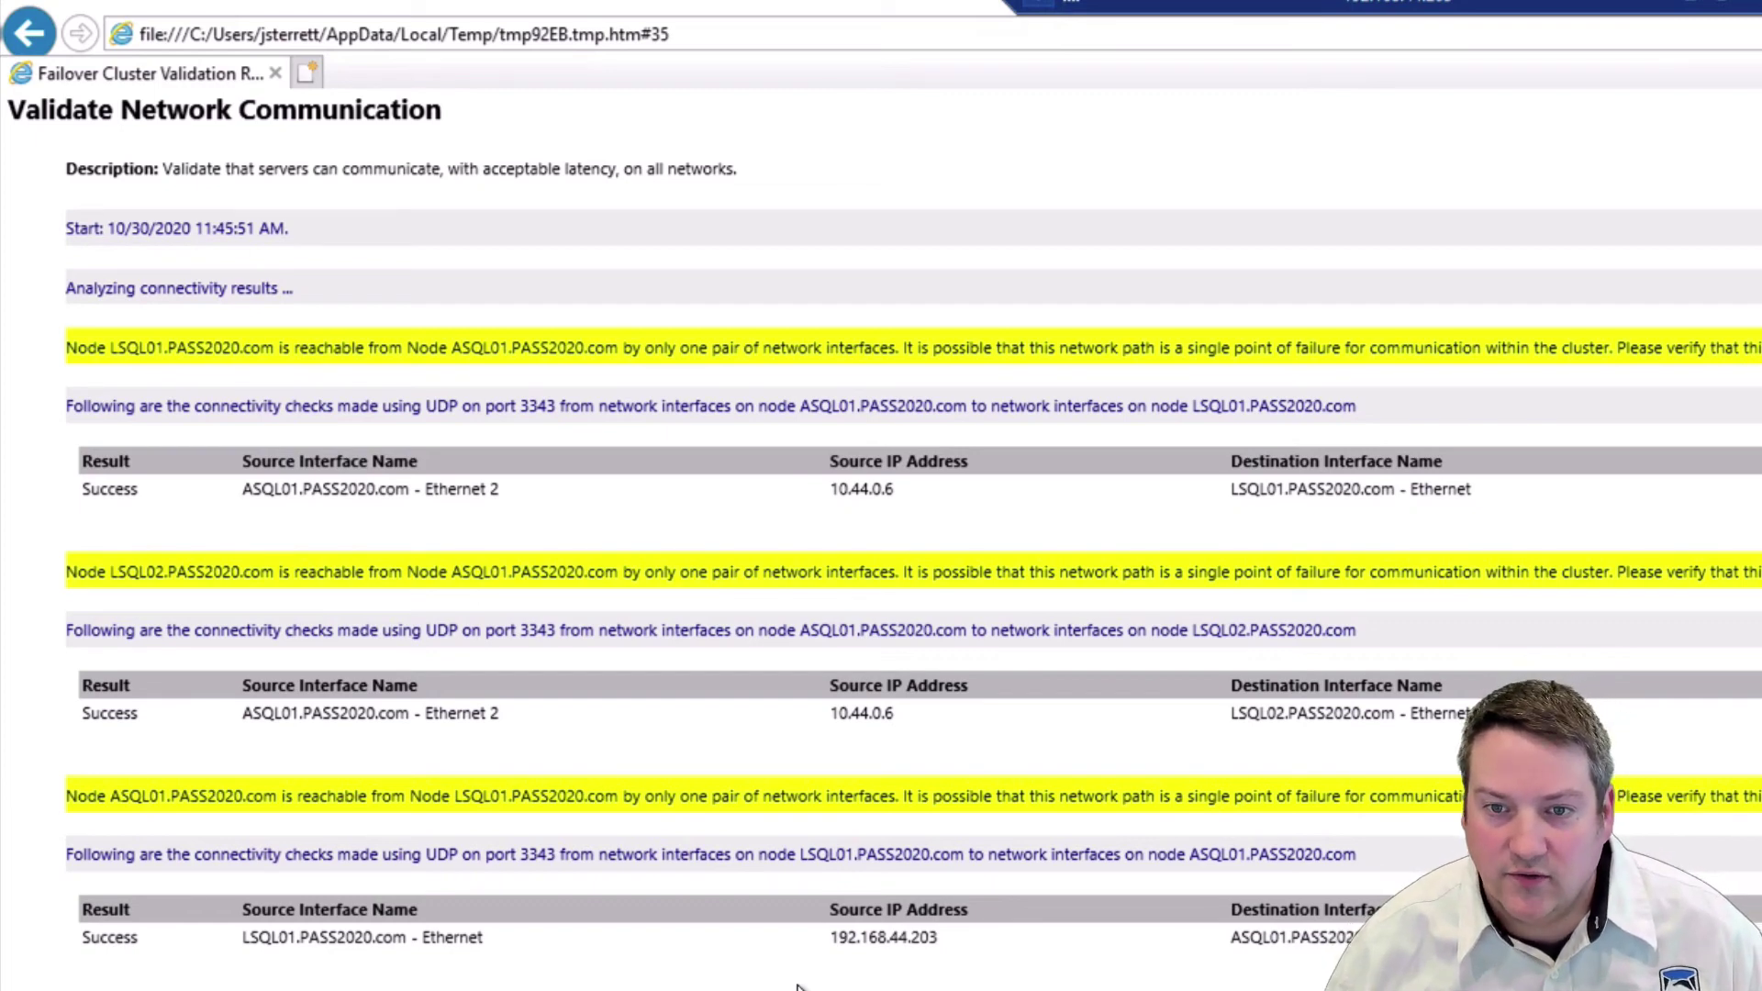
click(36, 34)
click(36, 35)
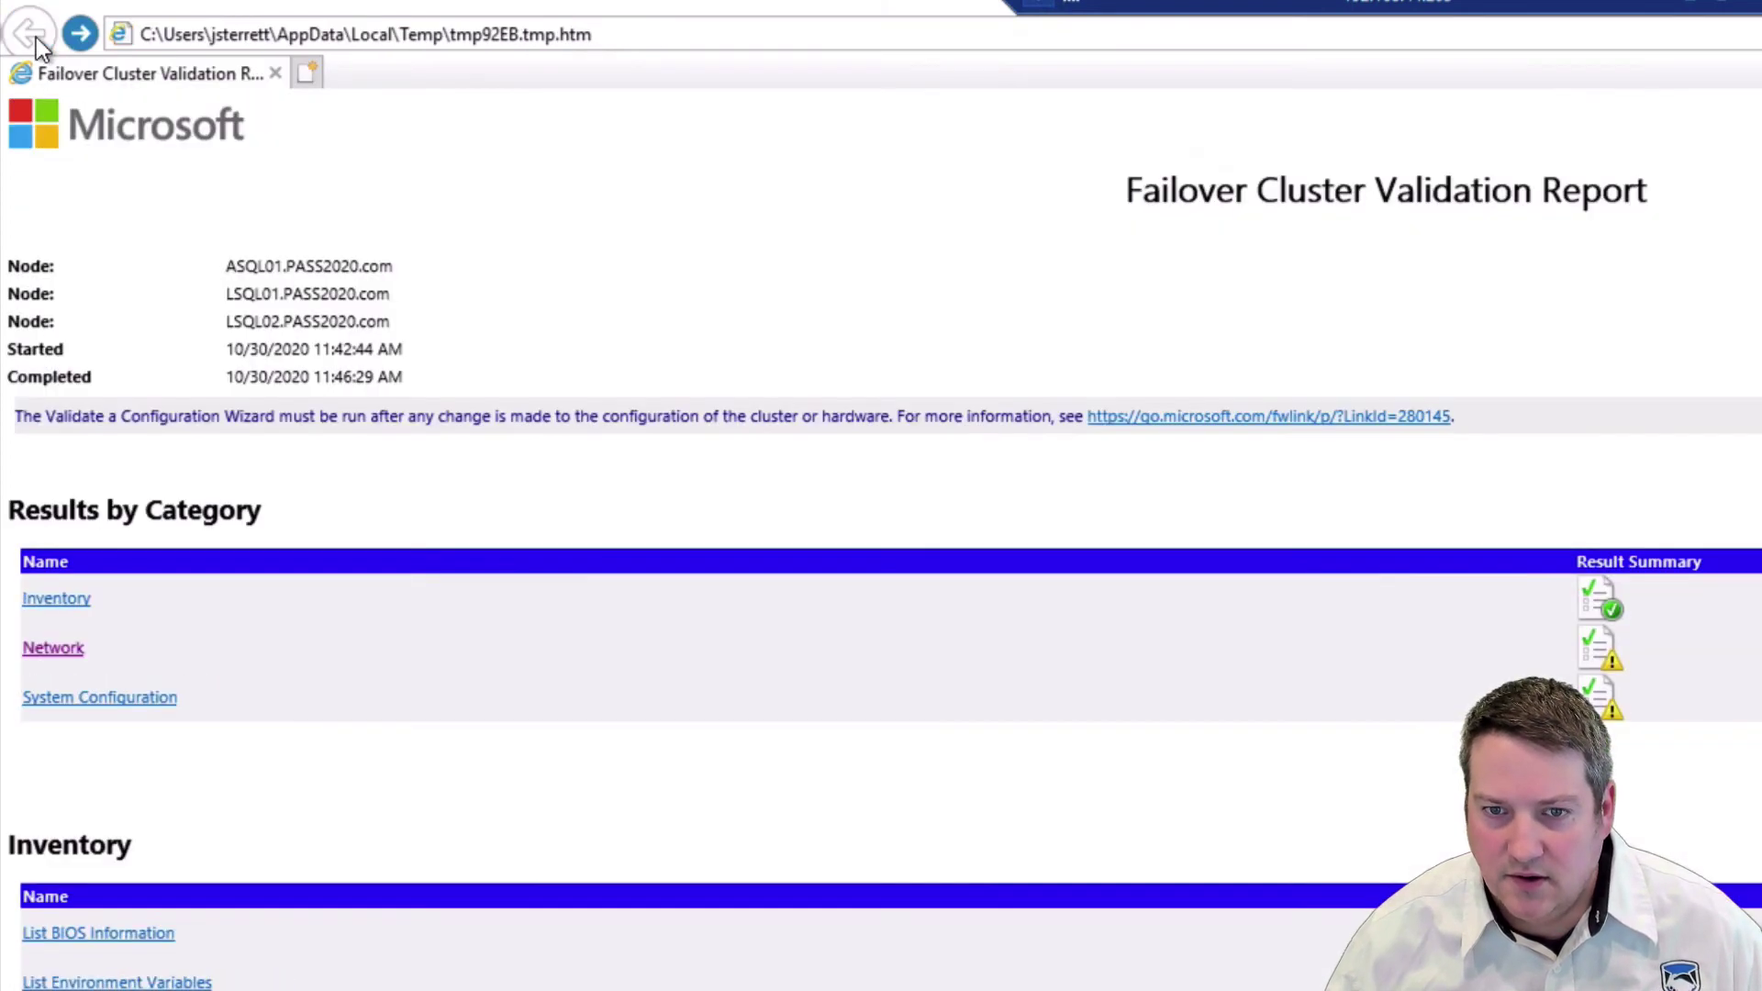
Review missing updates under Validate Software Update Levels, then close the report
click(99, 699)
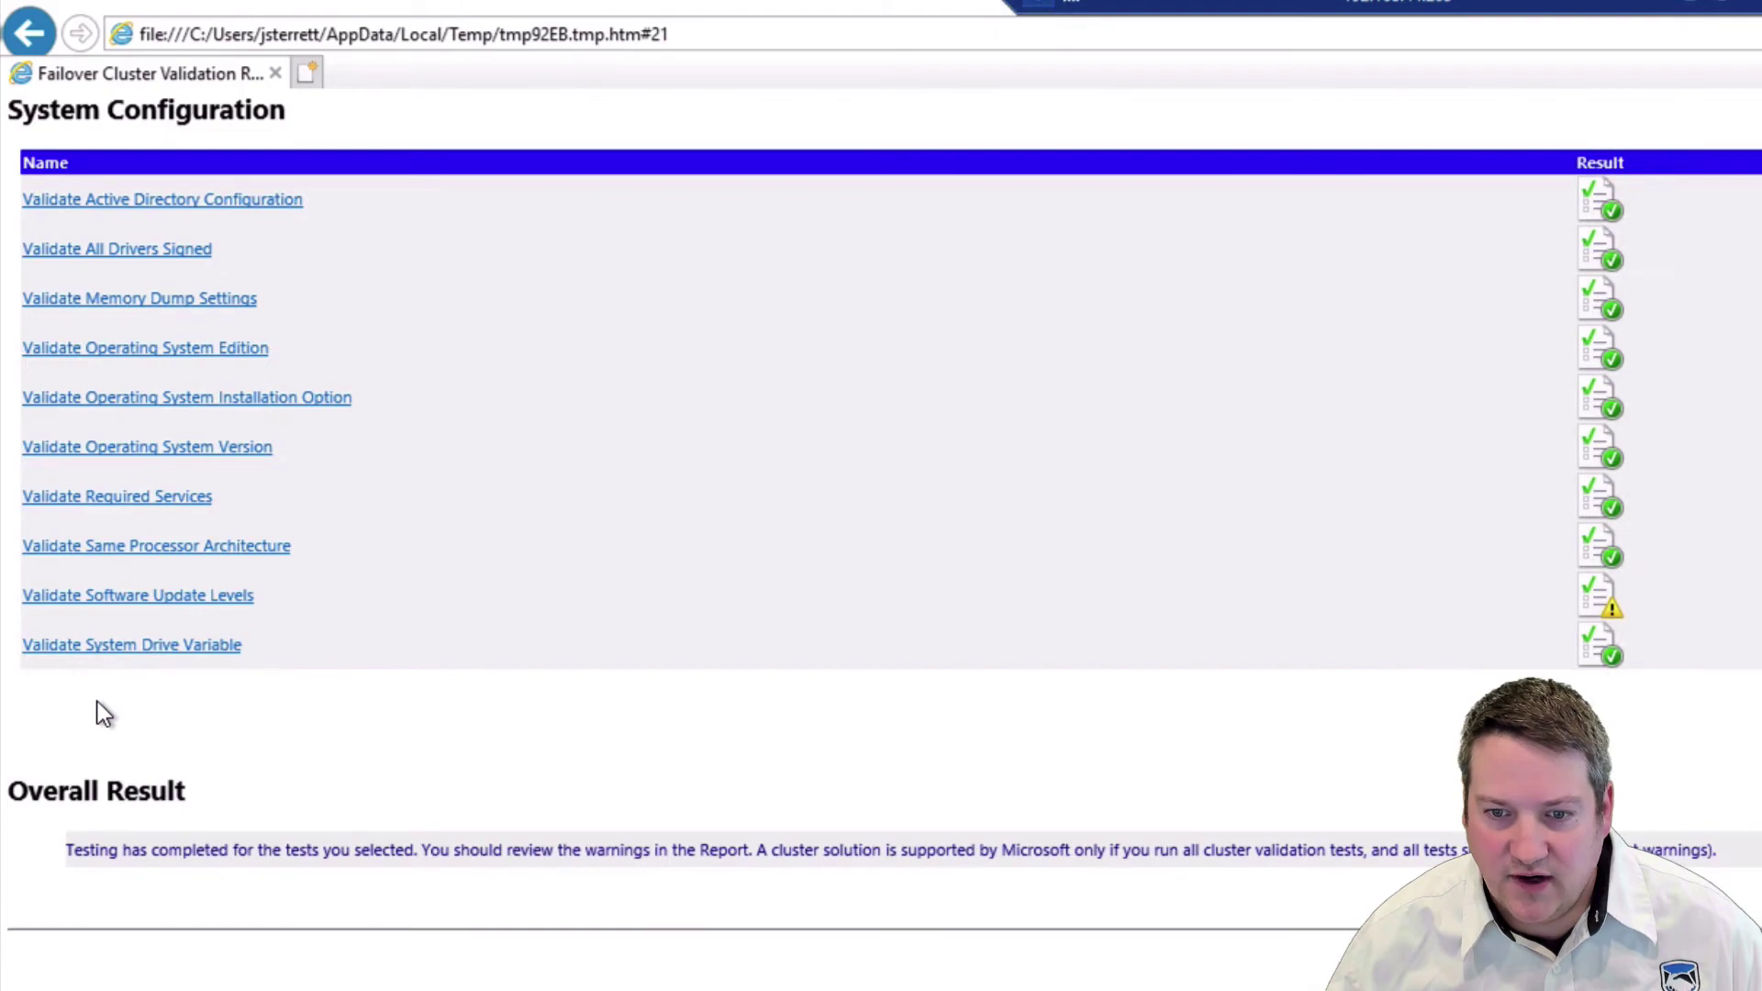
click(103, 605)
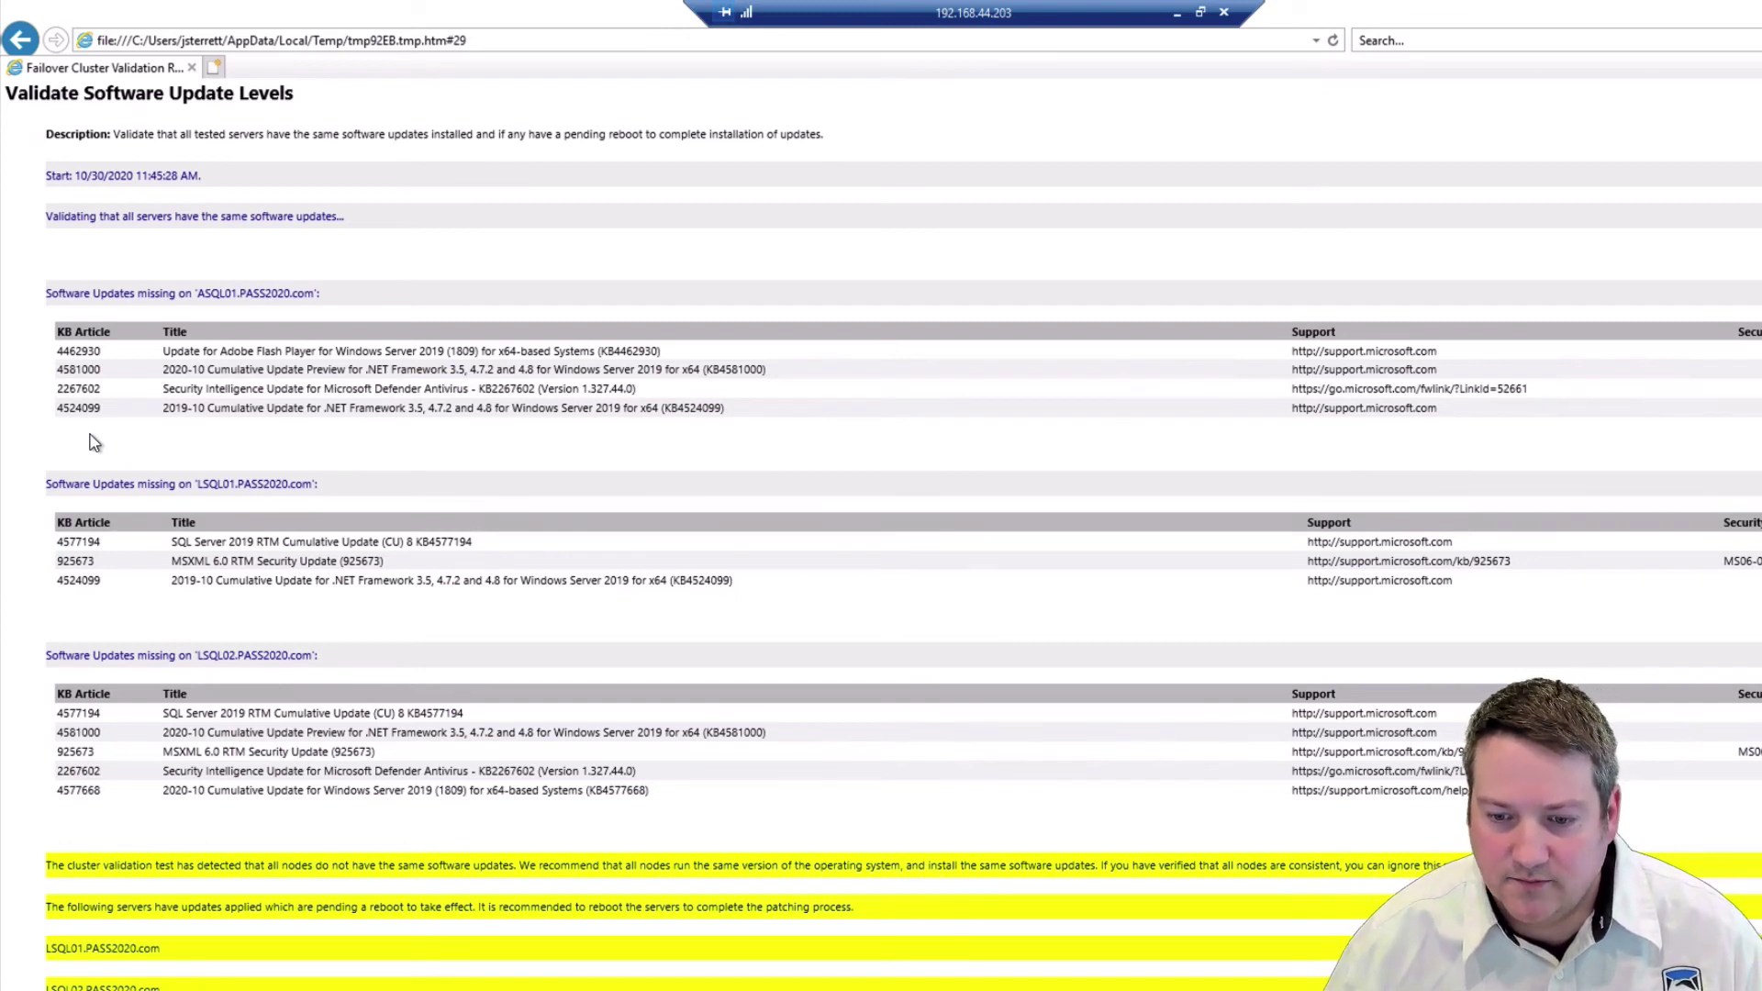
right_click(20, 39)
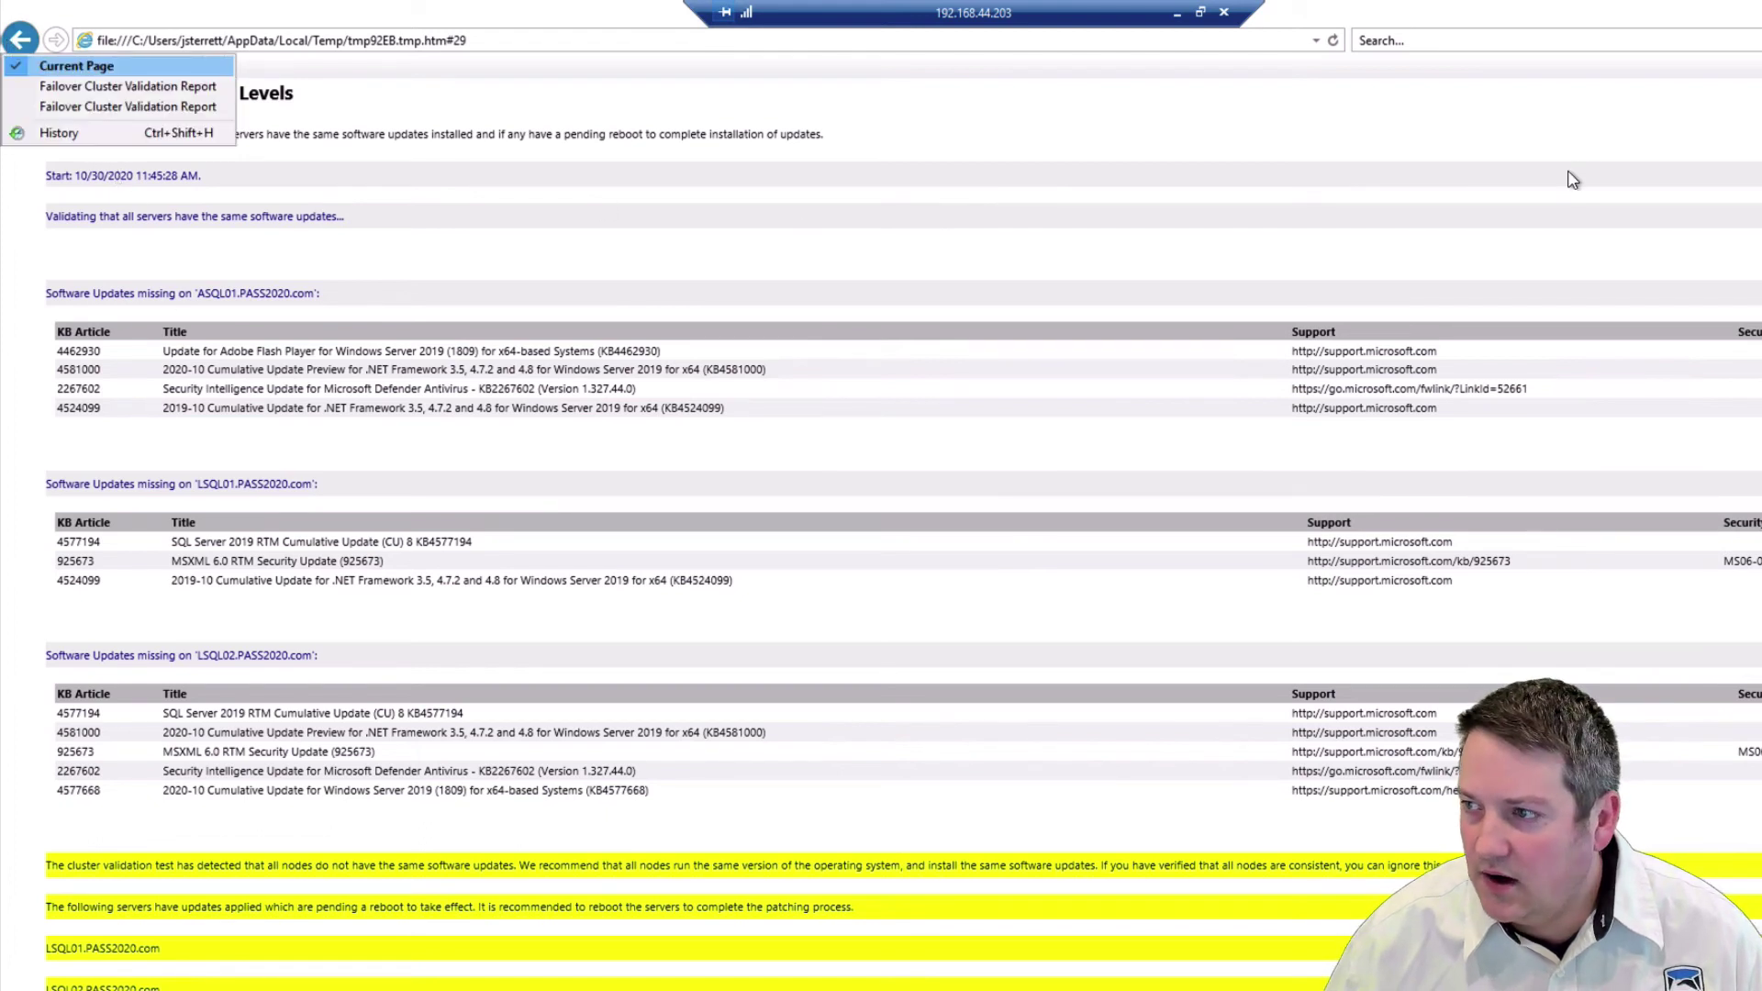
key(Escape)
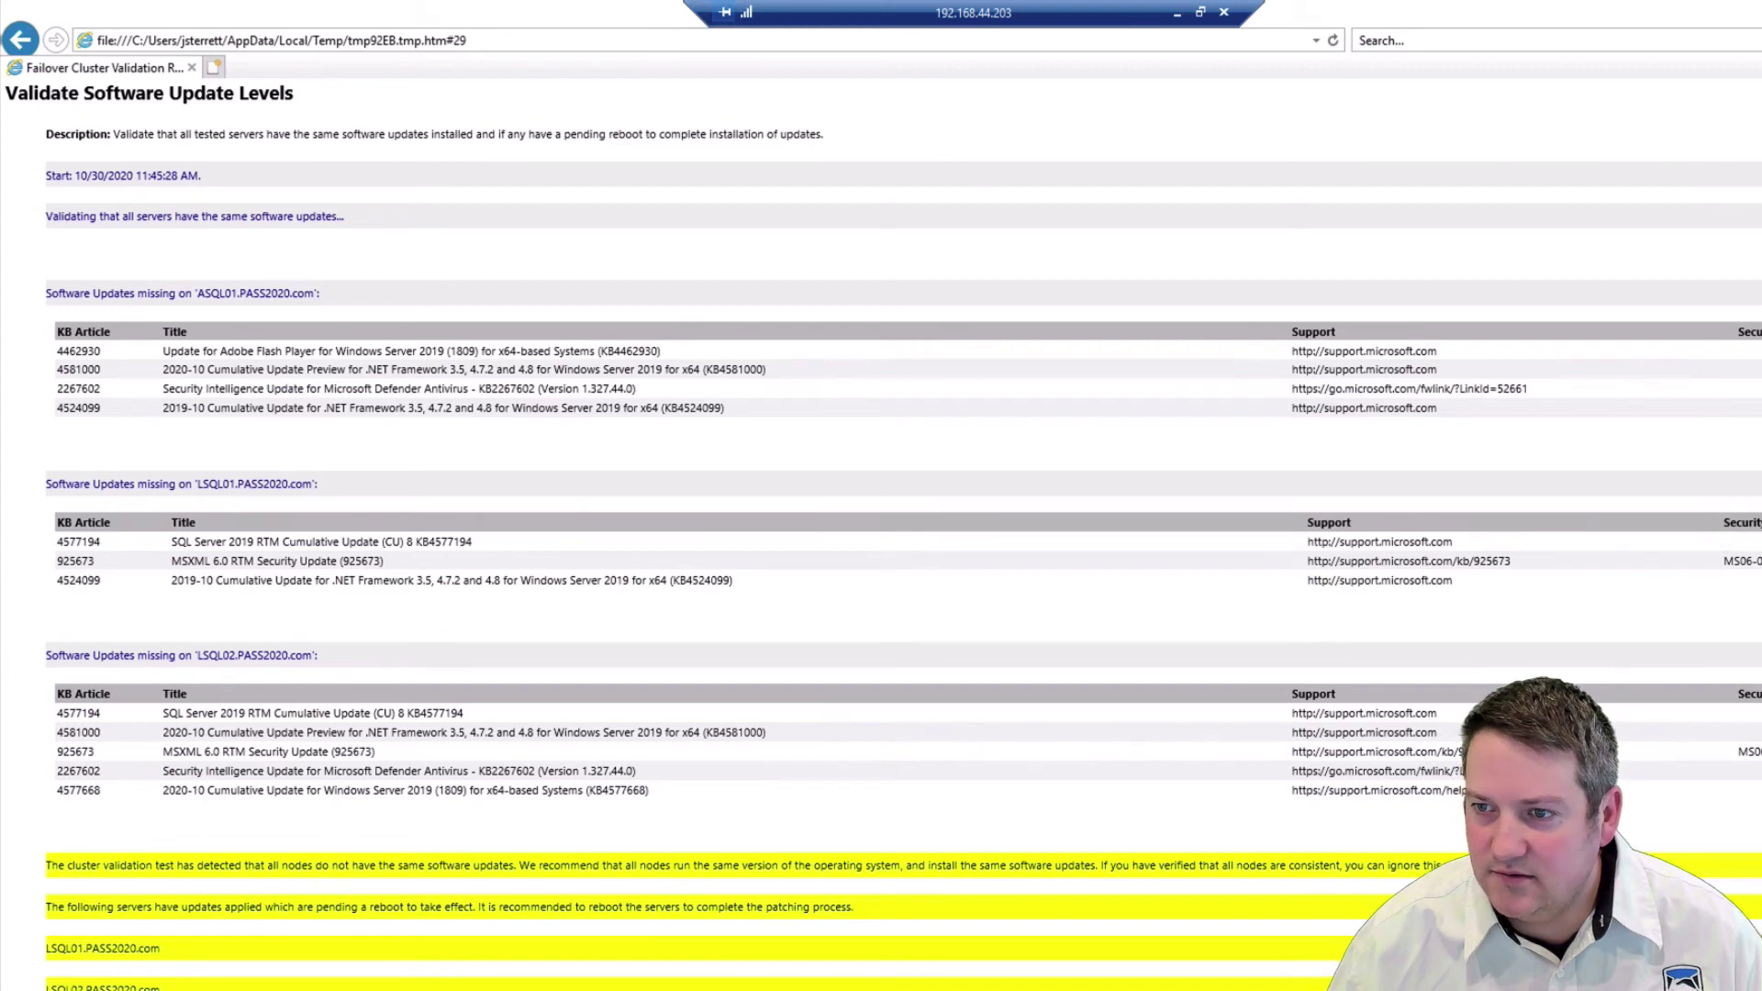
key(alt+F4)
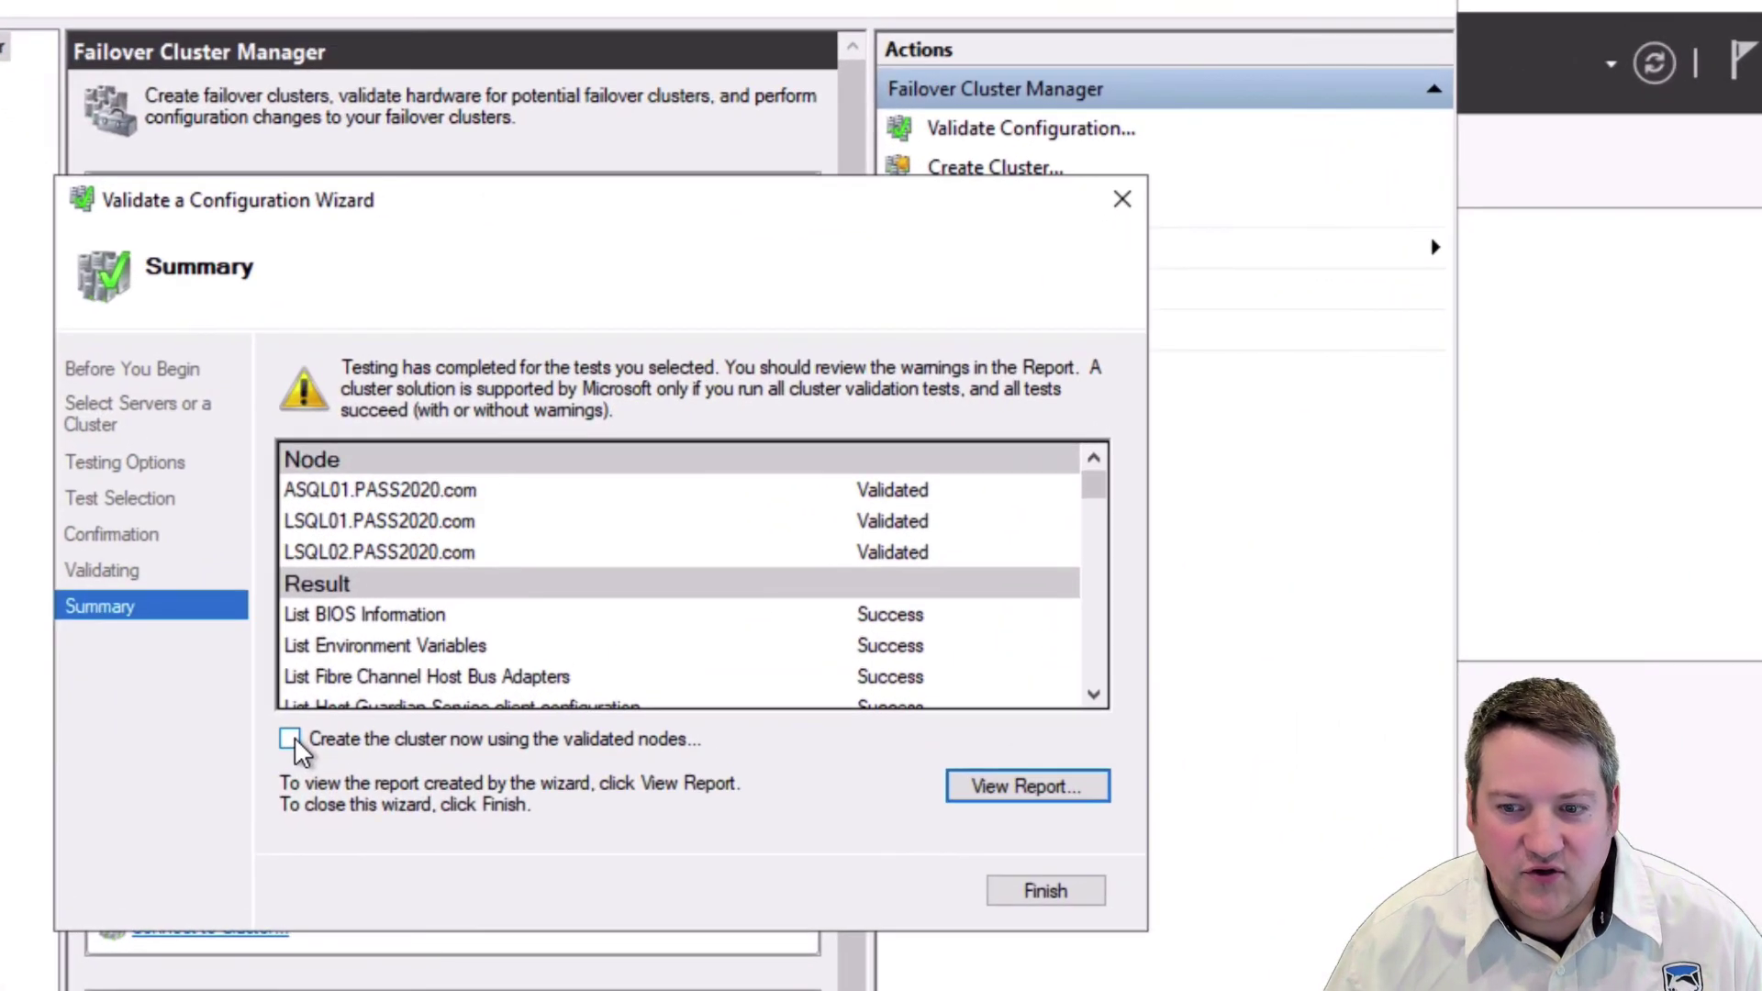
Choose to create the cluster now with the validated nodes and reach the Access Point page
click(401, 631)
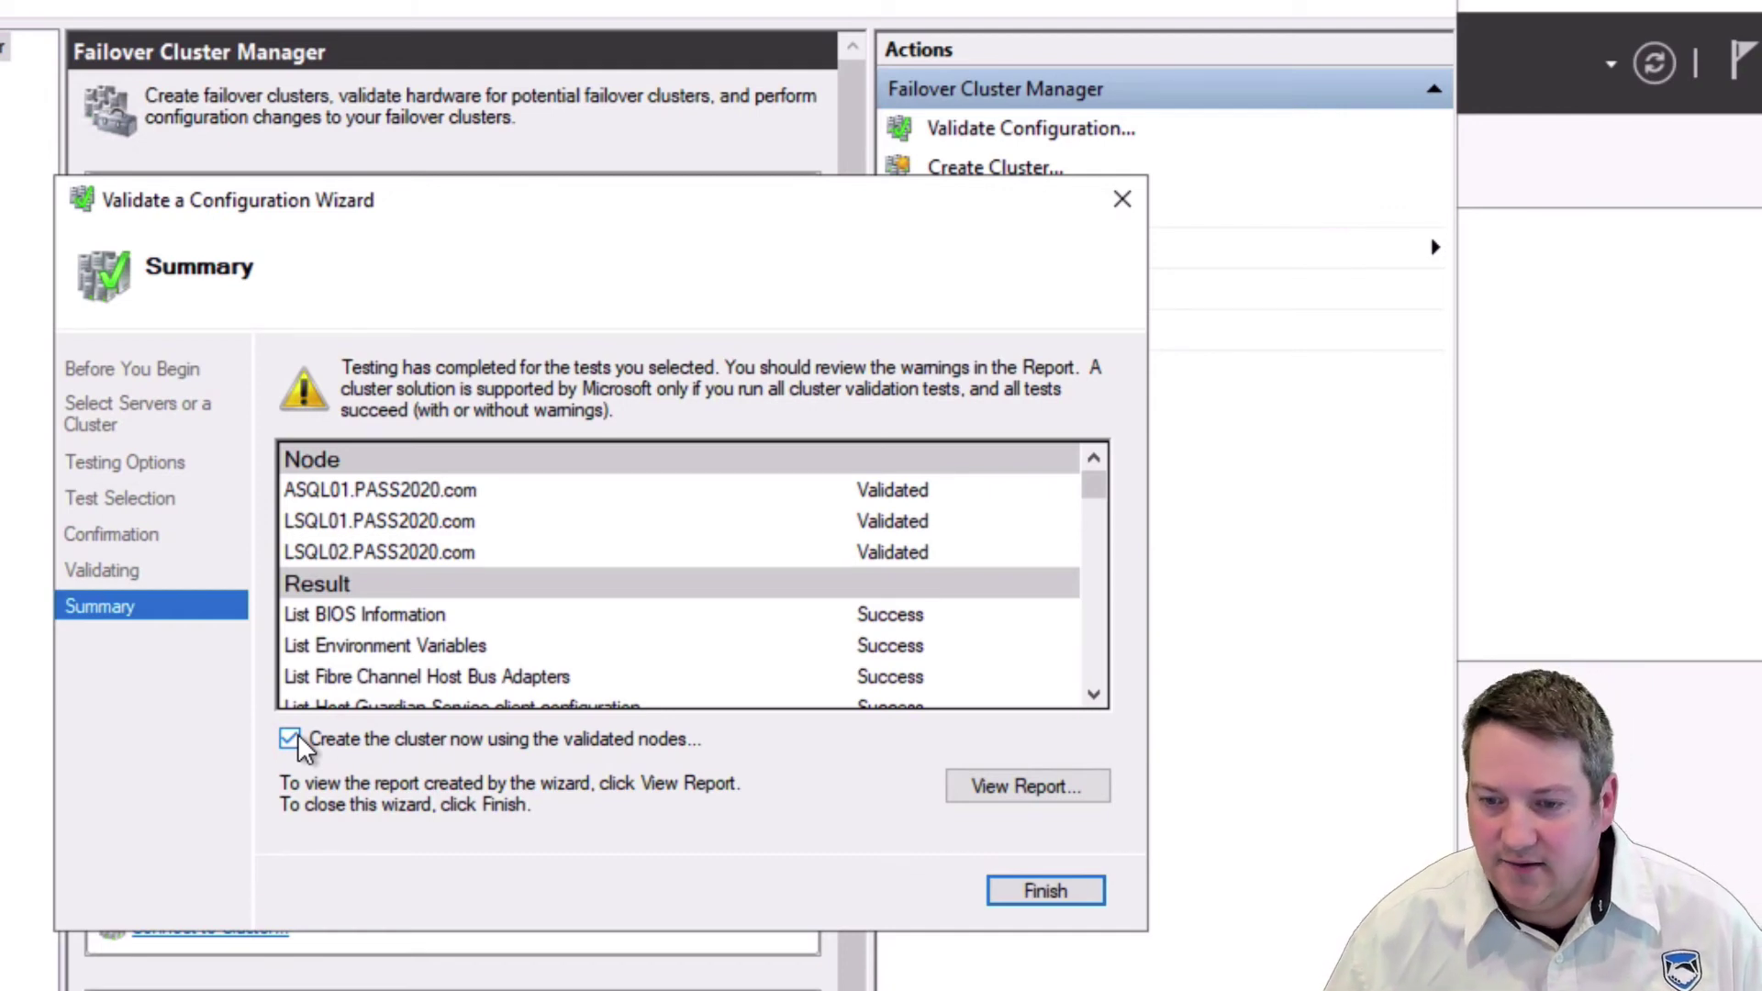
click(1046, 892)
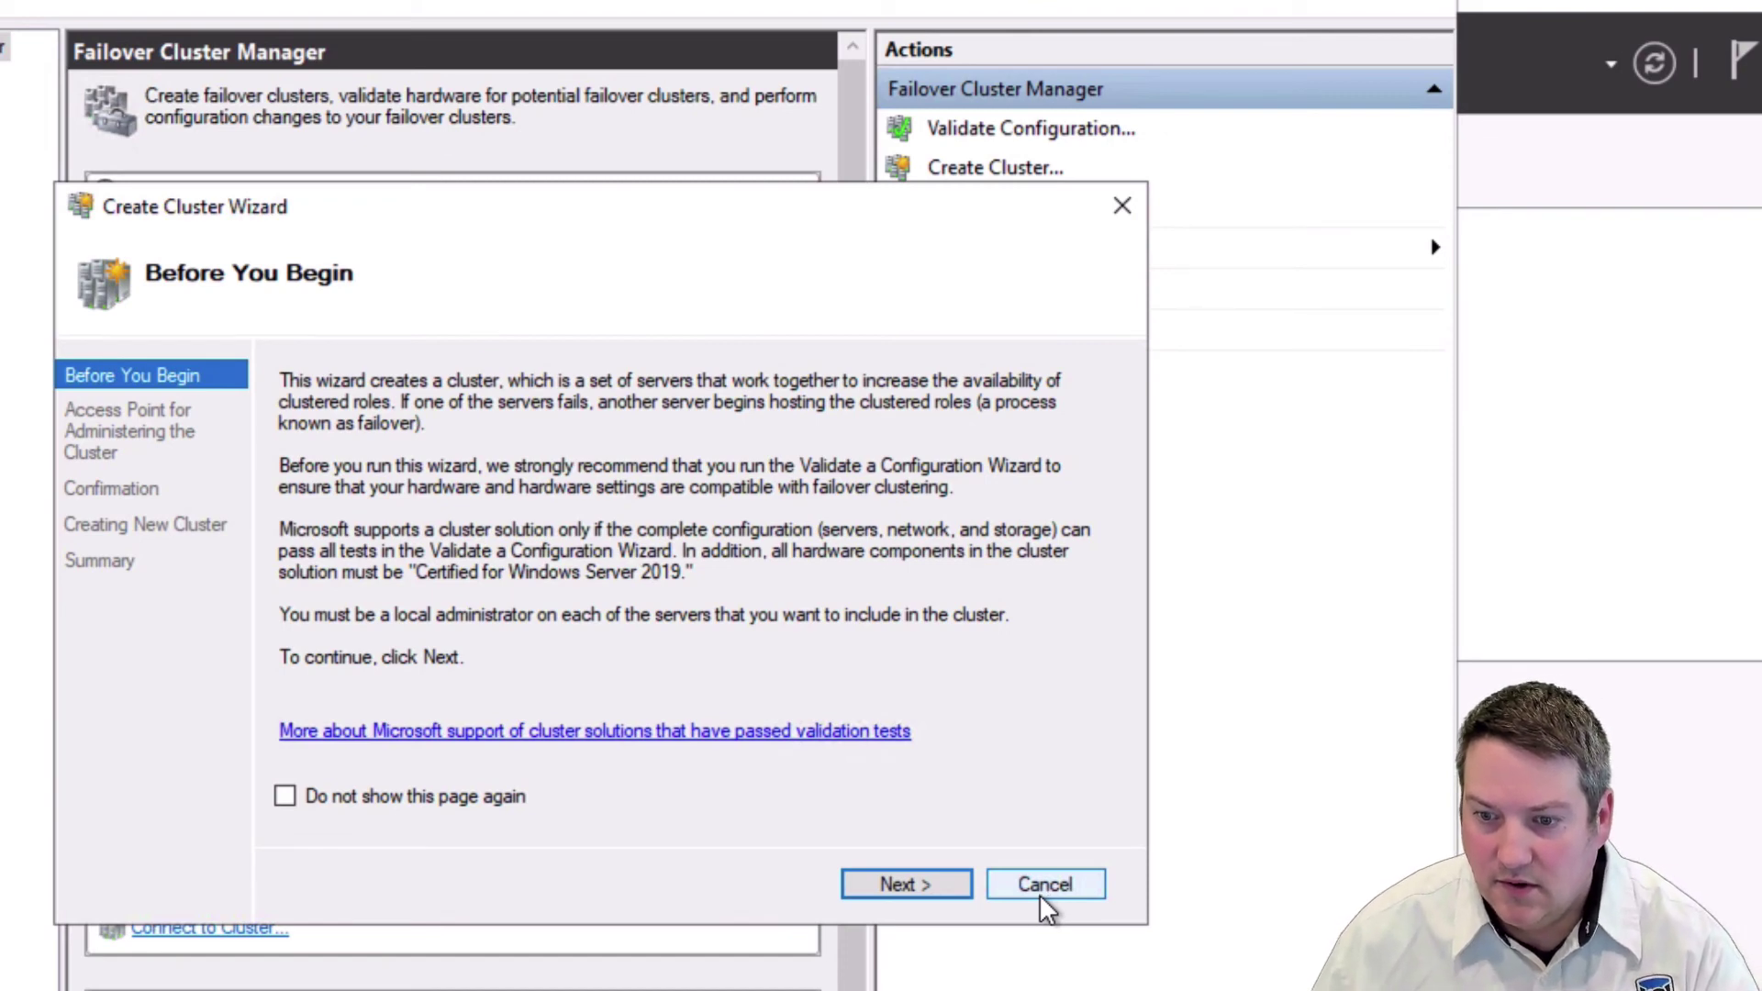
click(931, 887)
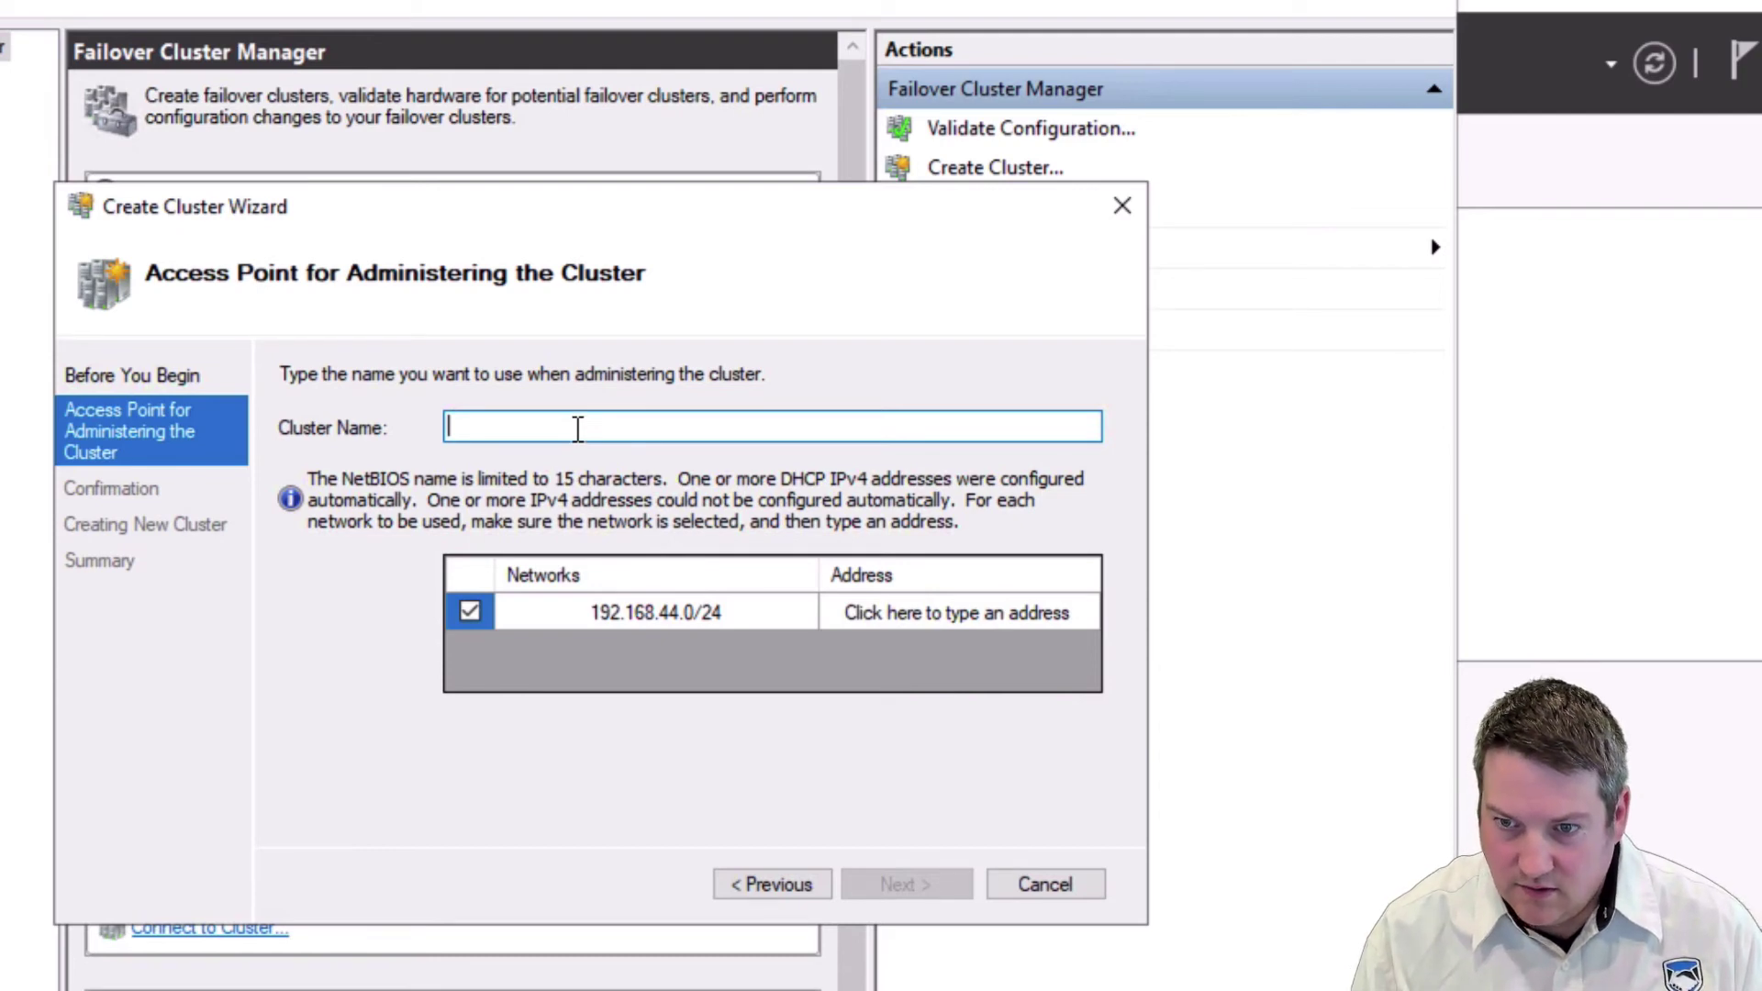
Enter cluster name WFCS01 and address 192.168.44.204 for network 192.168.44.0/24, then continue
text(WFCS01)
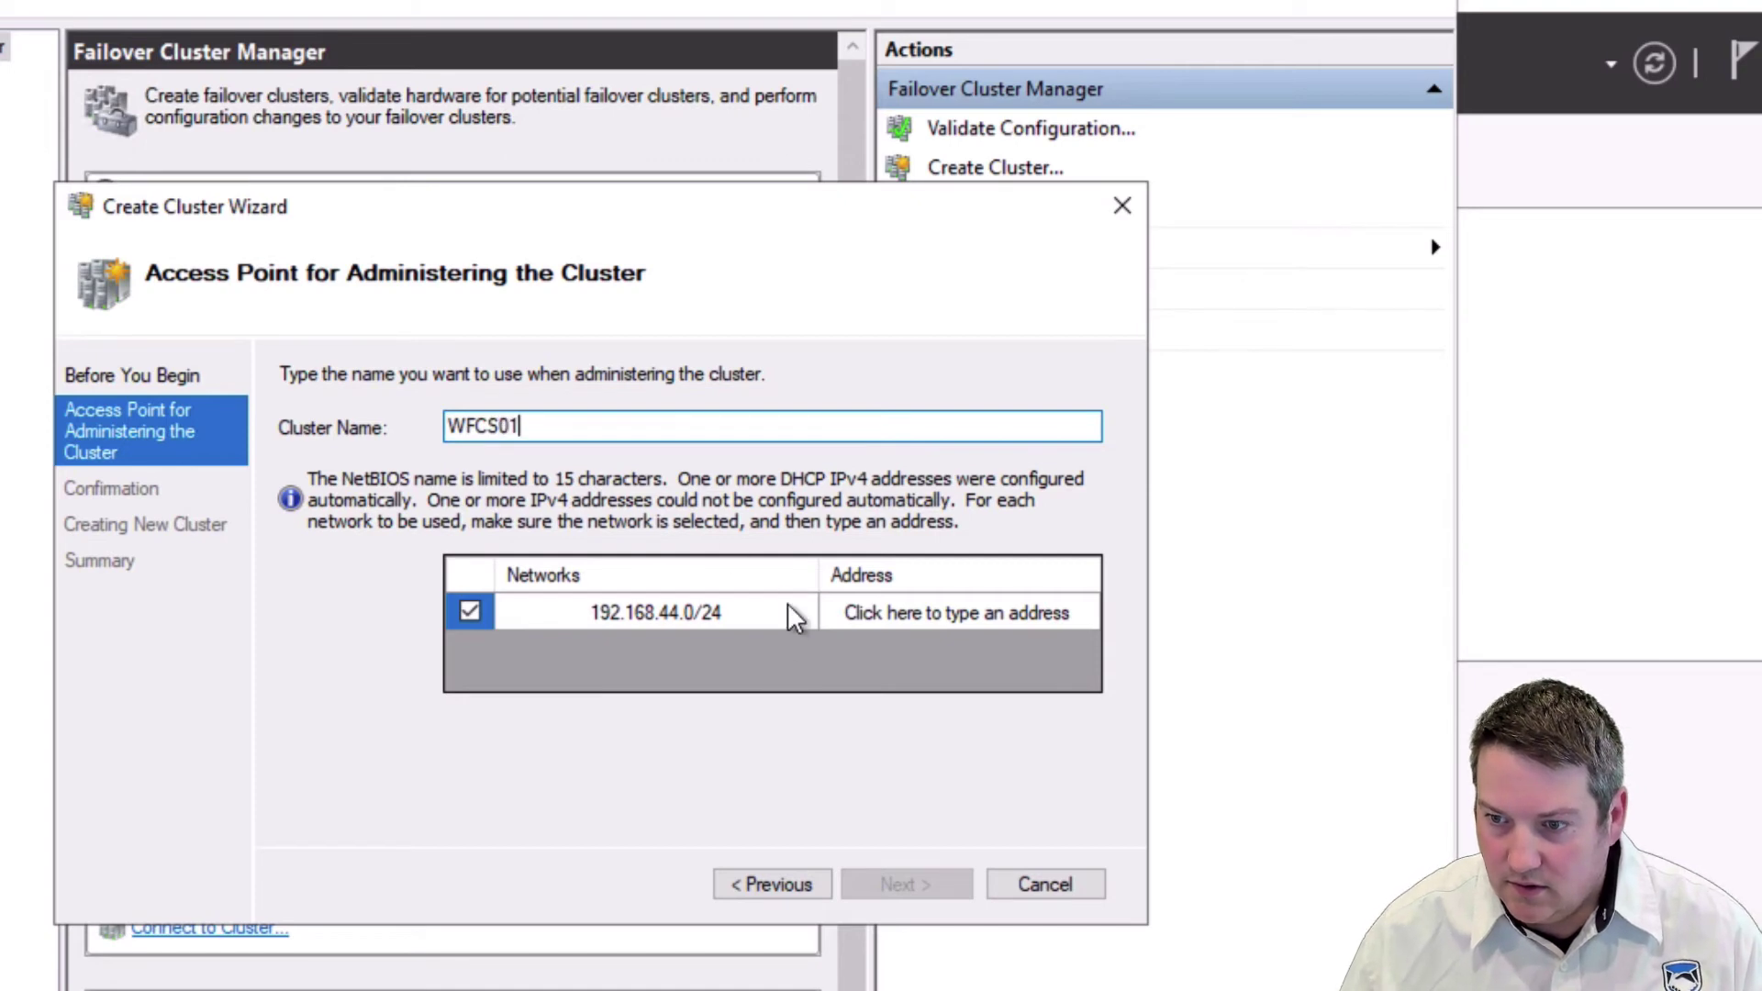
click(921, 615)
click(918, 615)
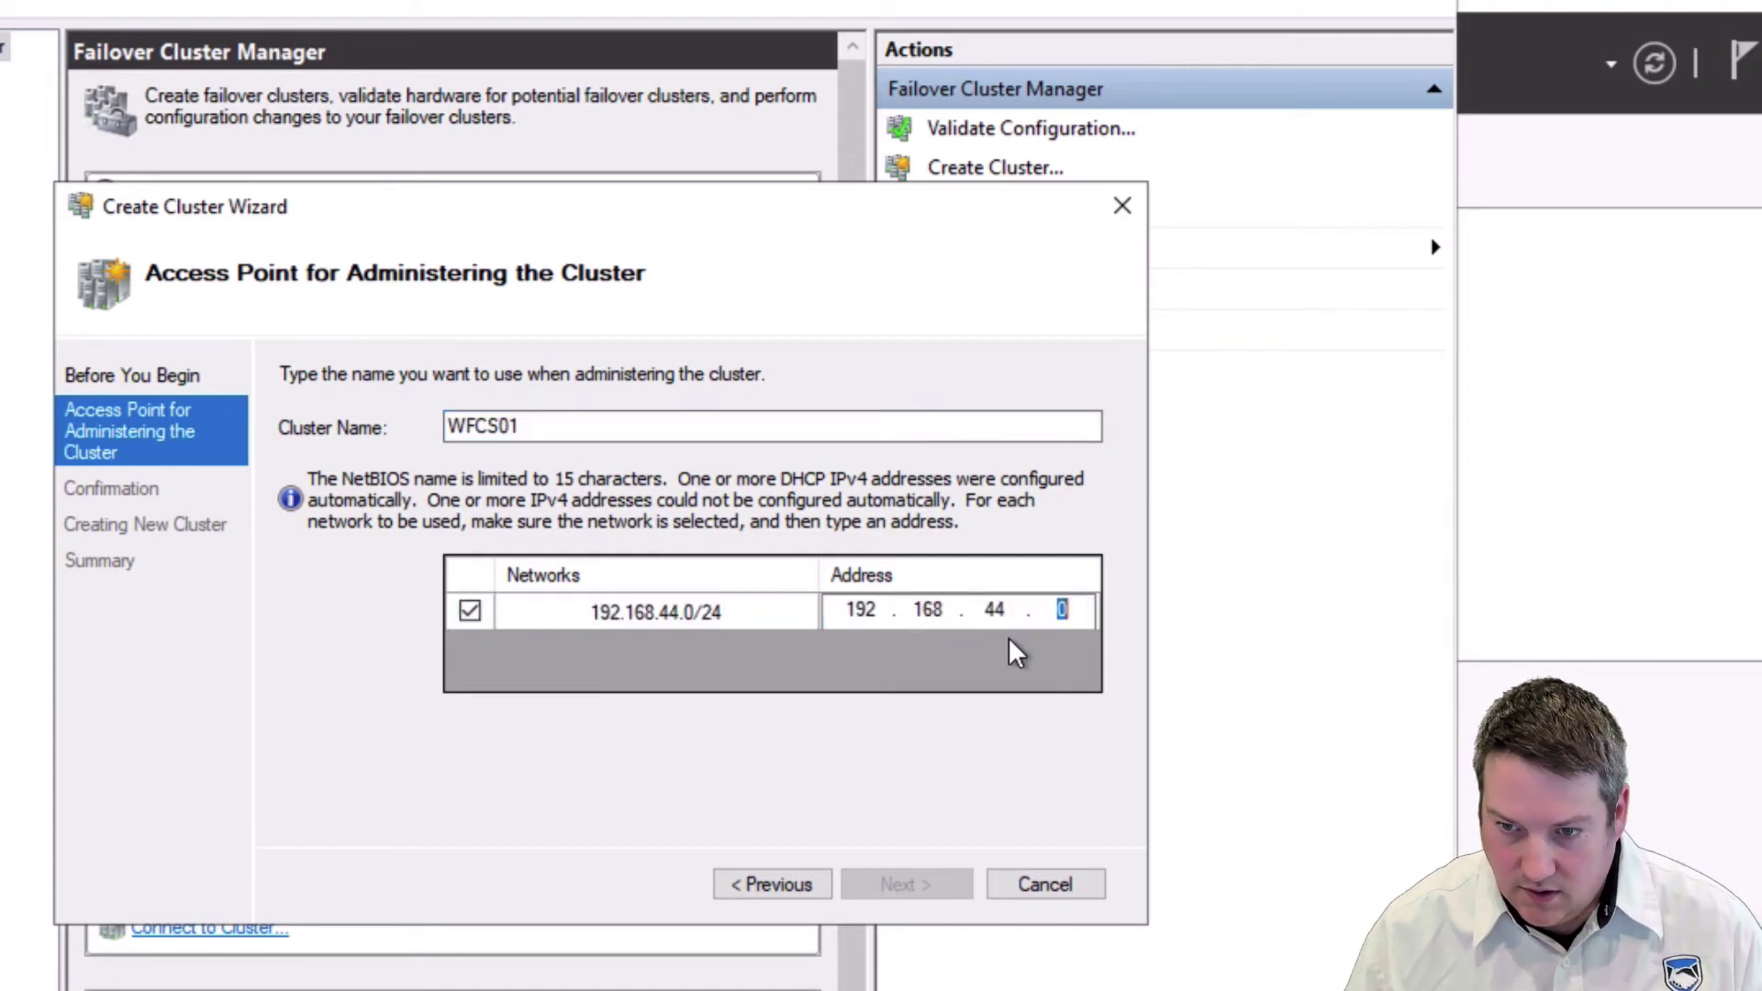
text(20)
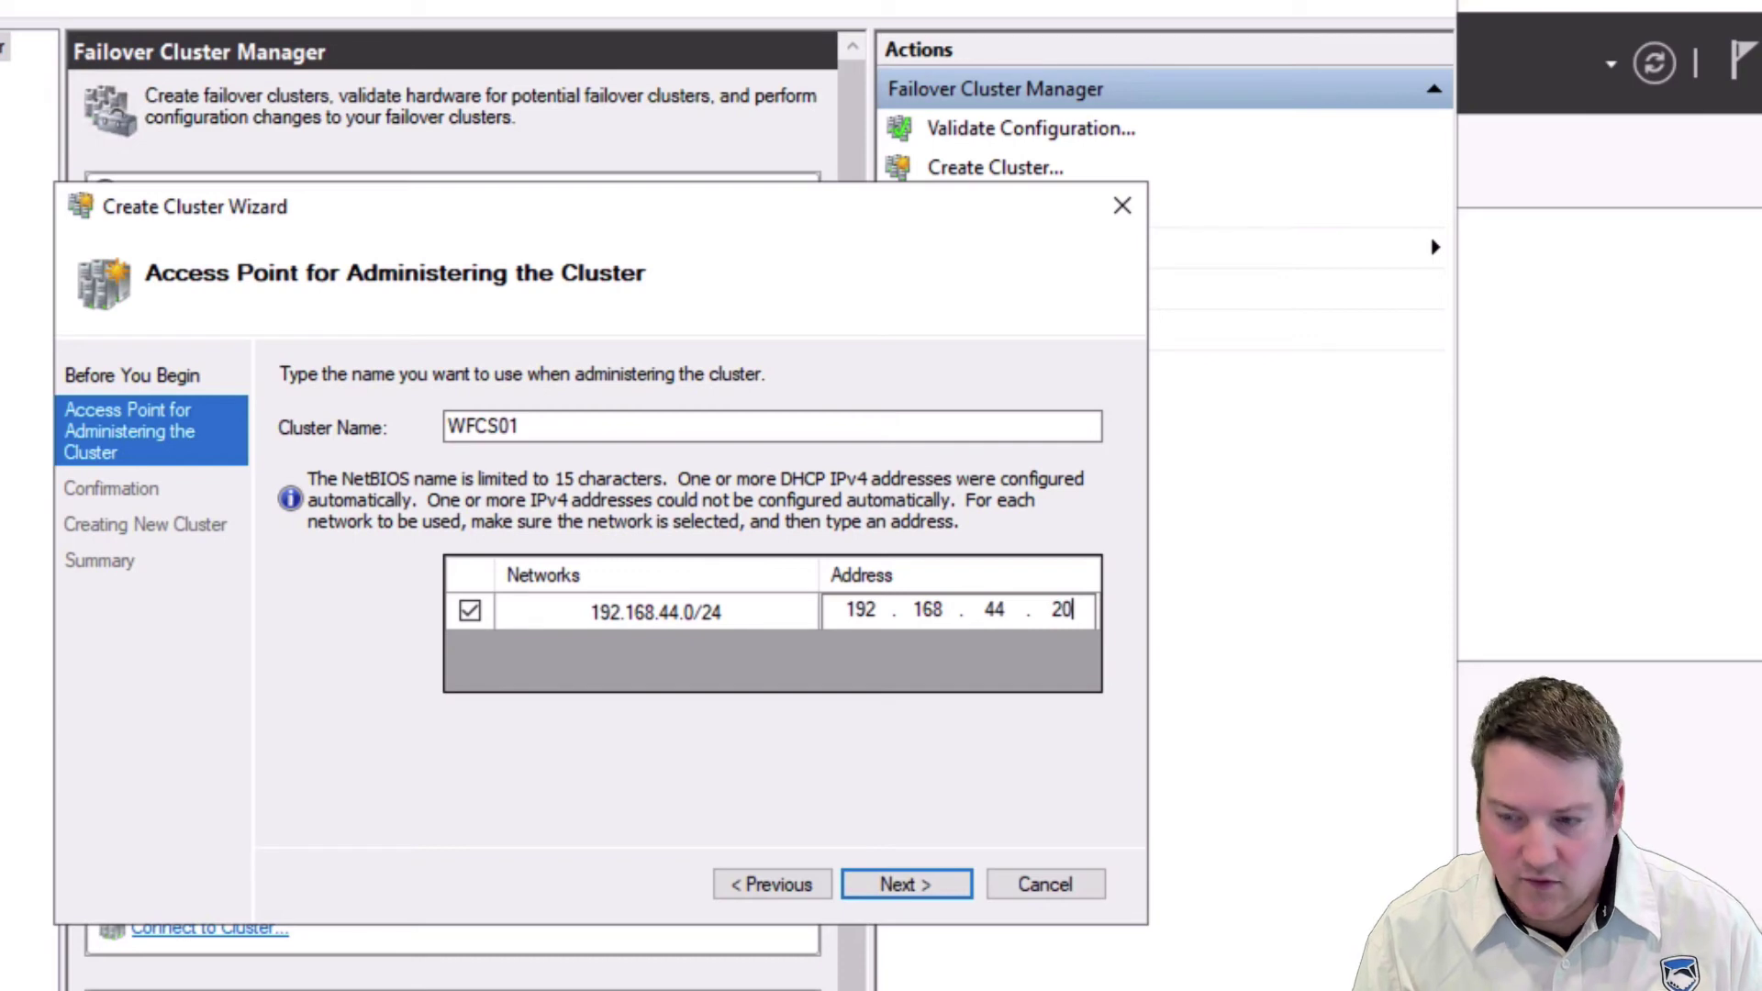
text(4)
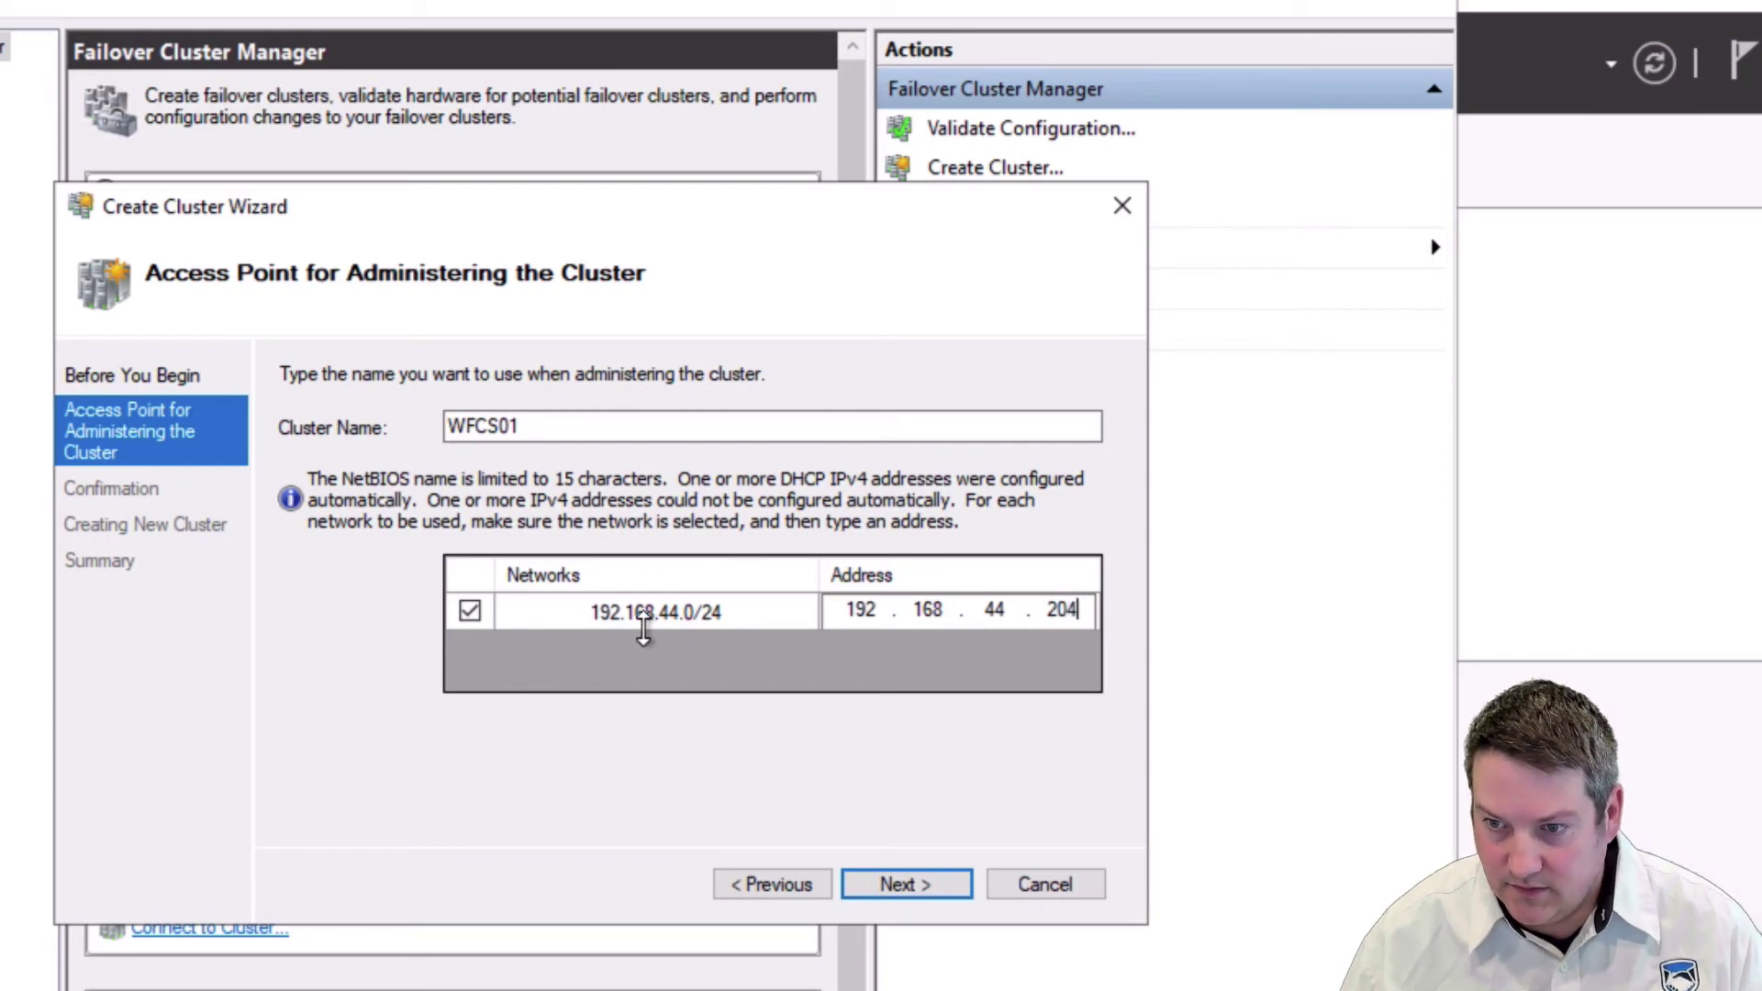
key(Tab)
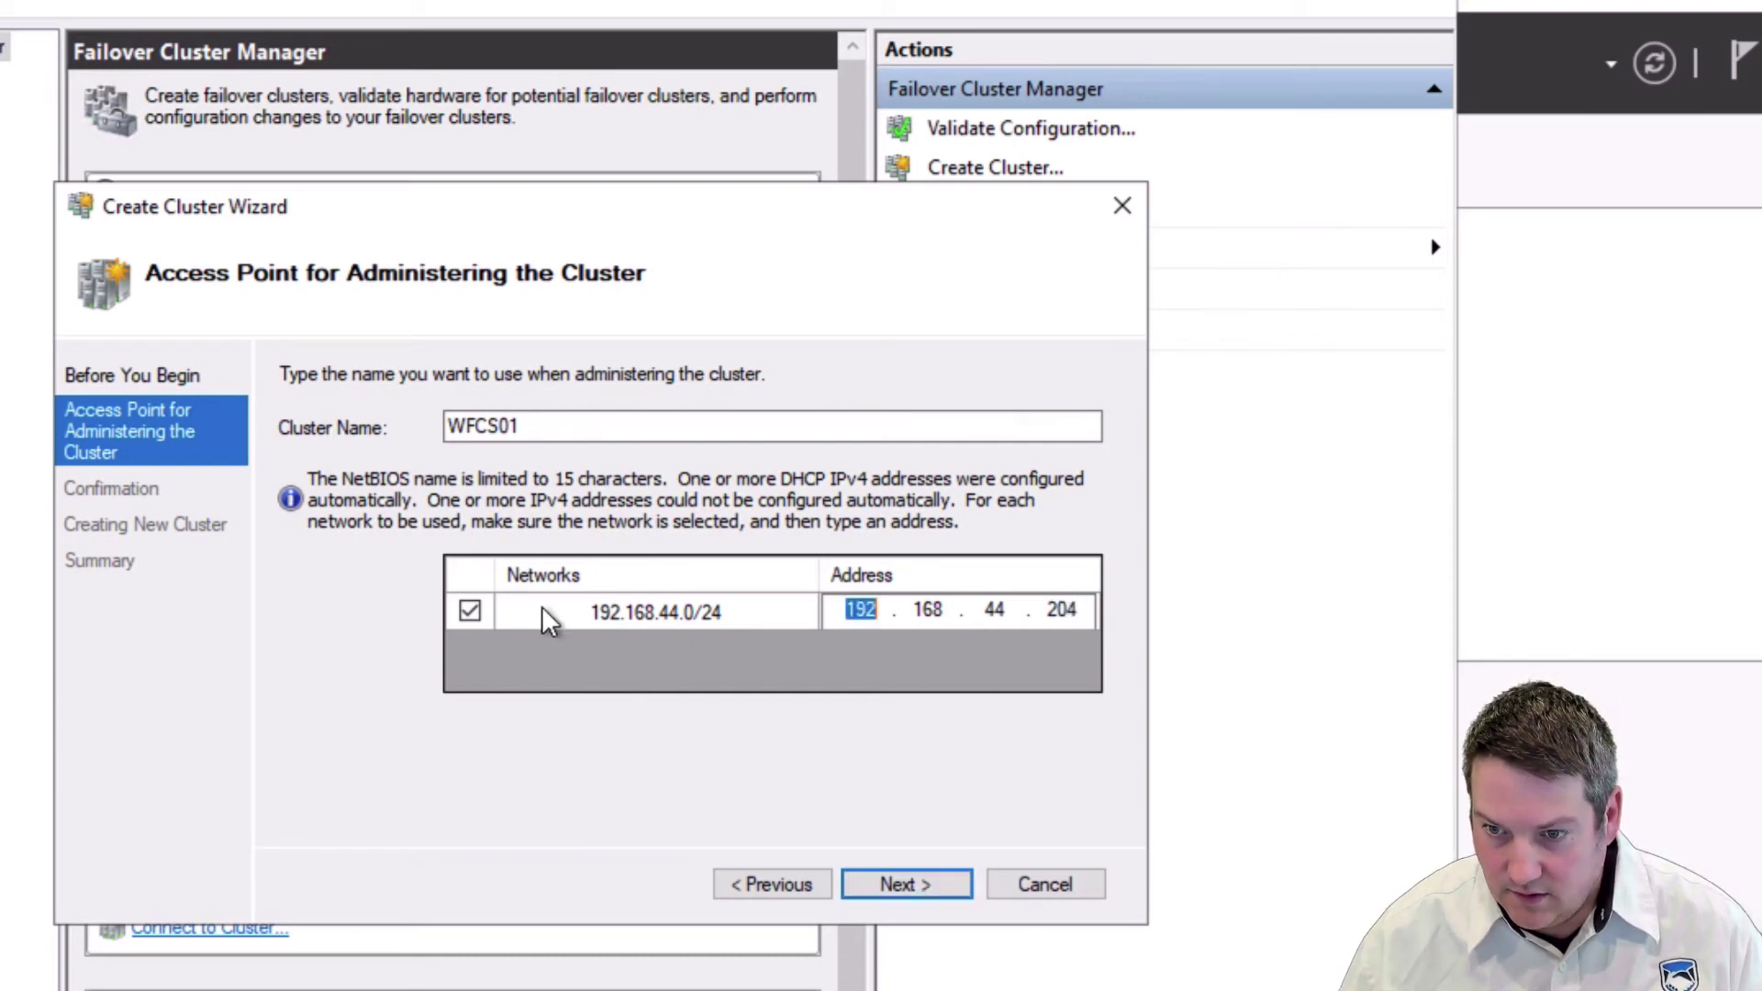
click(470, 610)
click(471, 614)
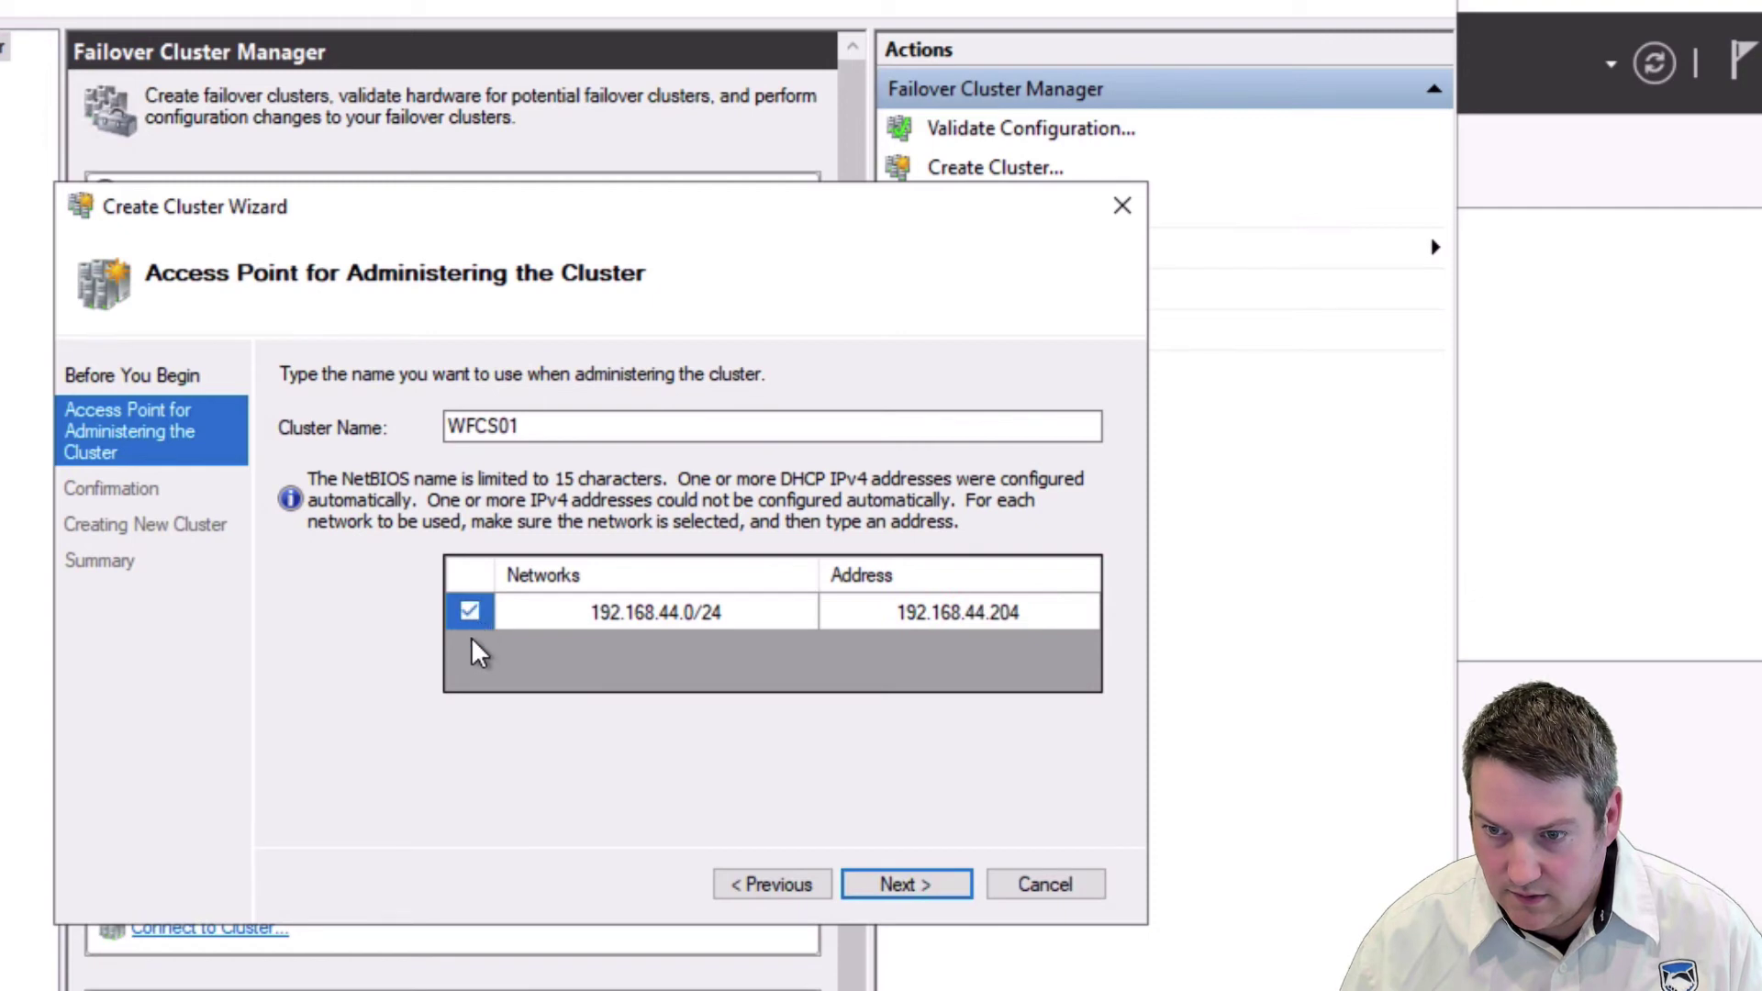
click(903, 888)
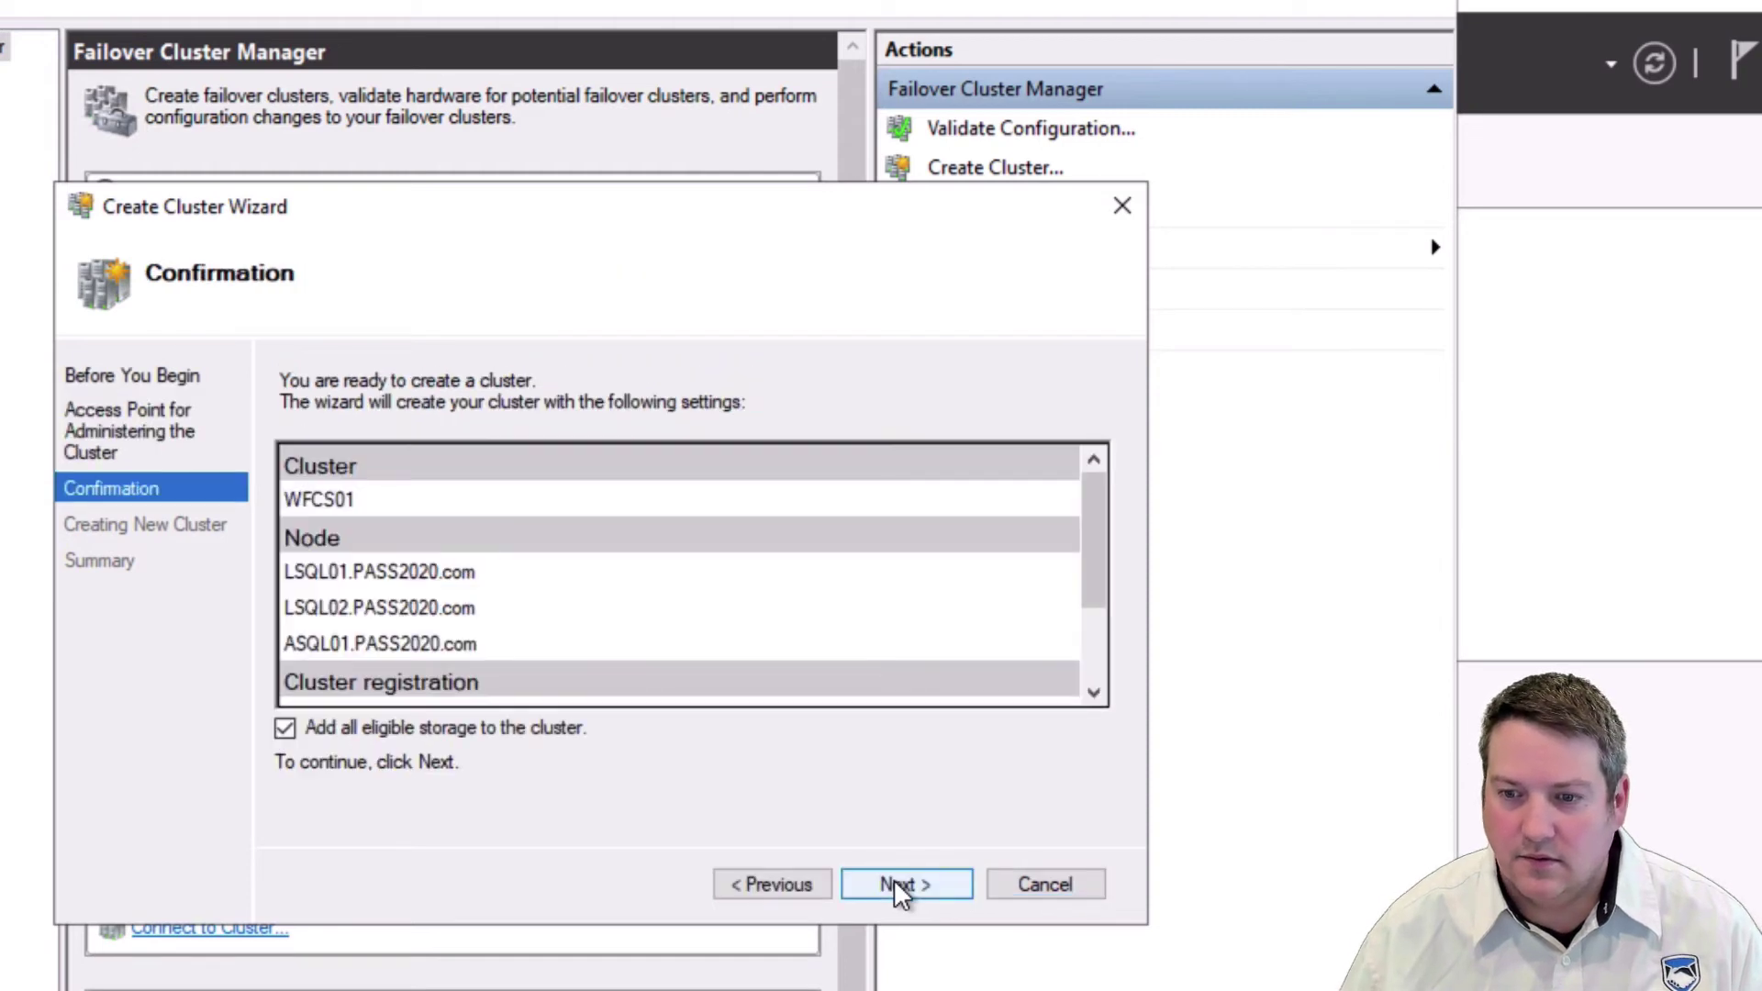
Clear the eligible-storage option and create cluster WFCS01 from the three SQL nodes
click(284, 729)
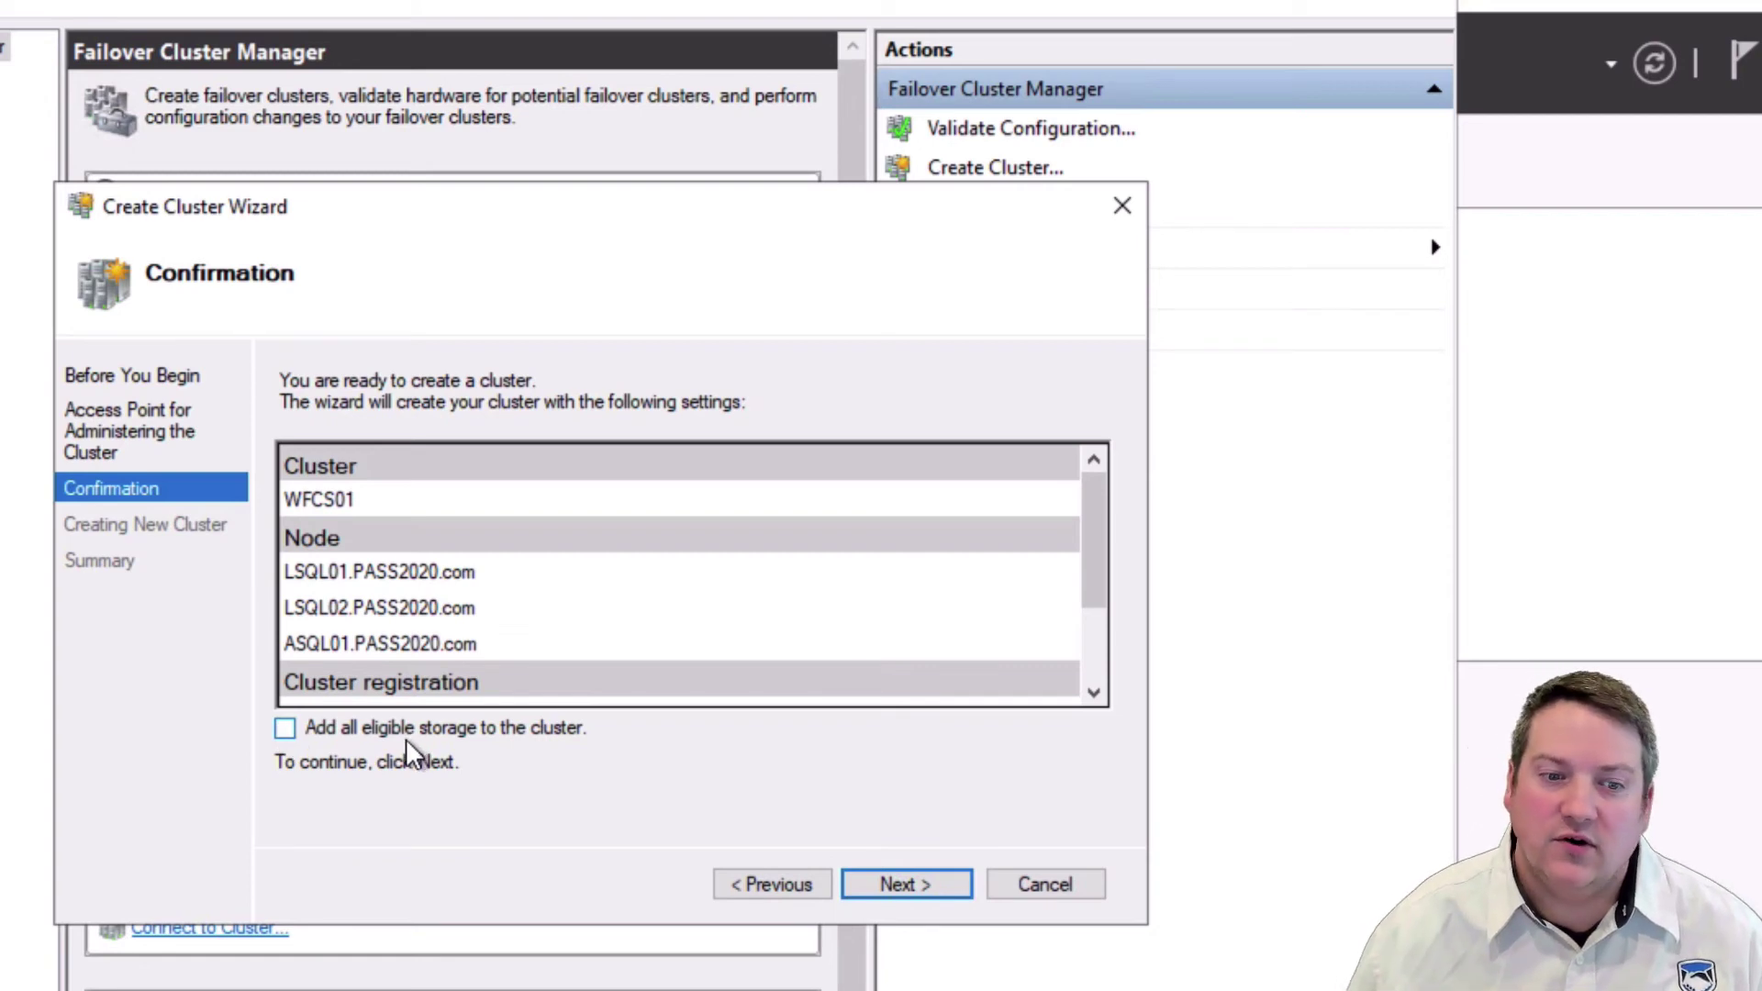
click(892, 892)
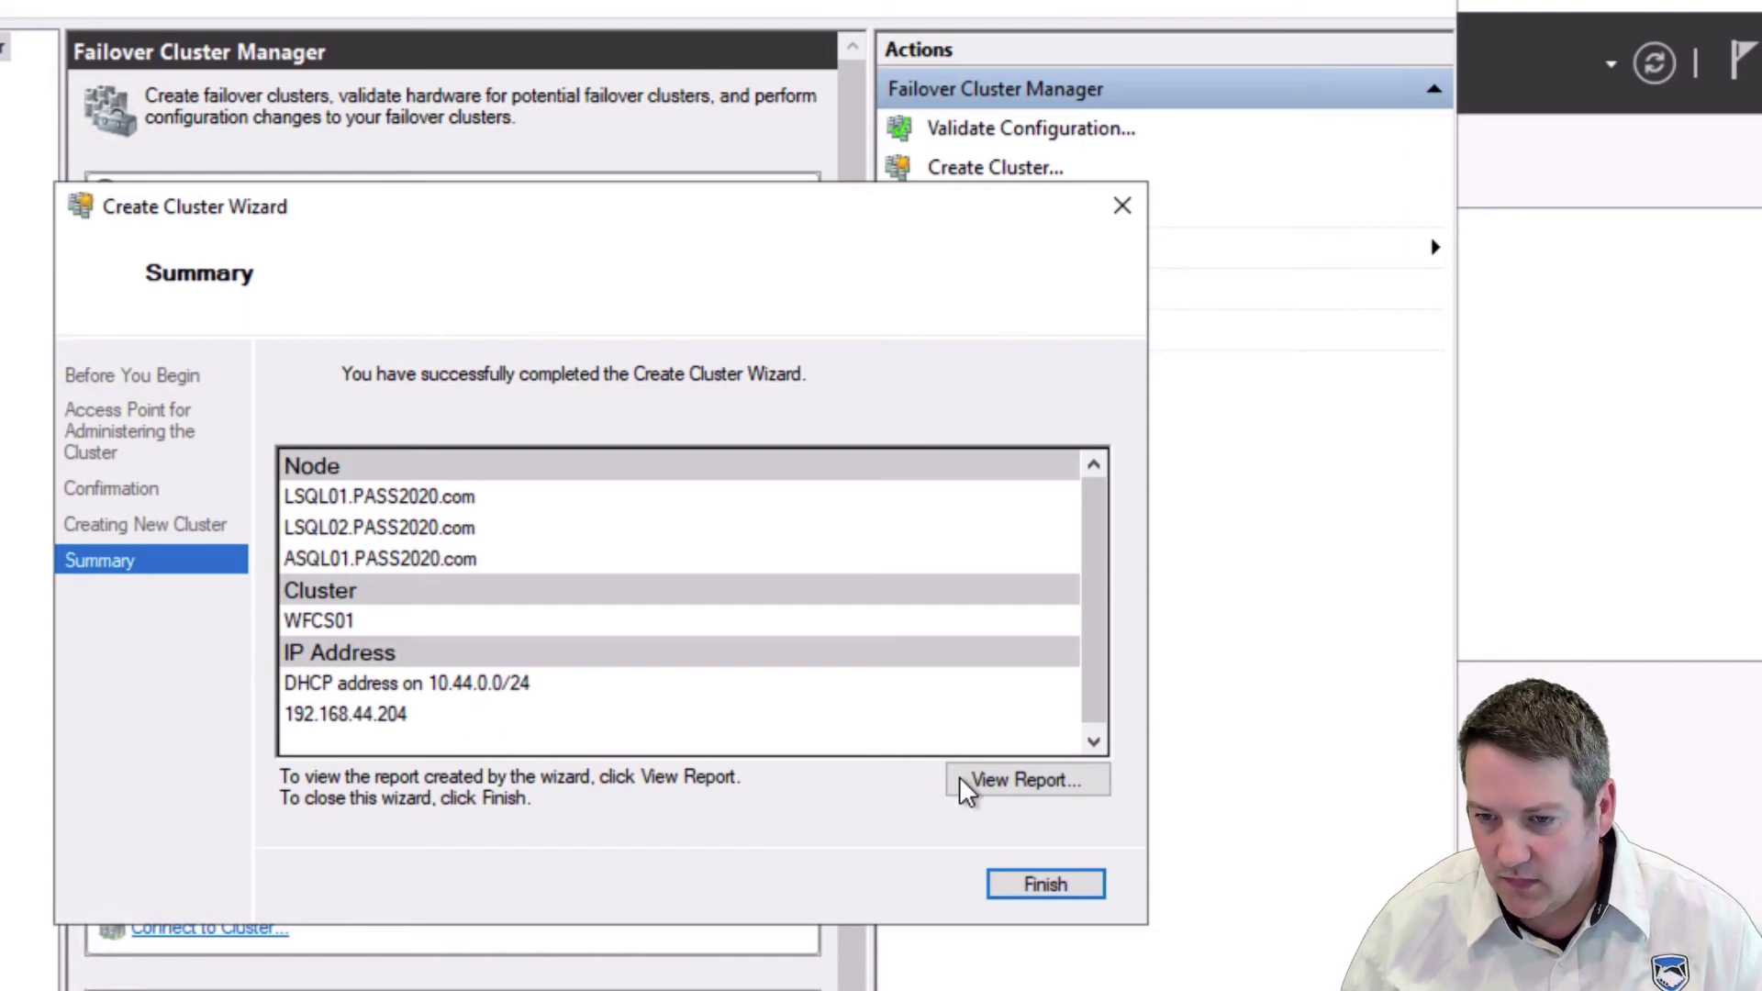
click(1044, 787)
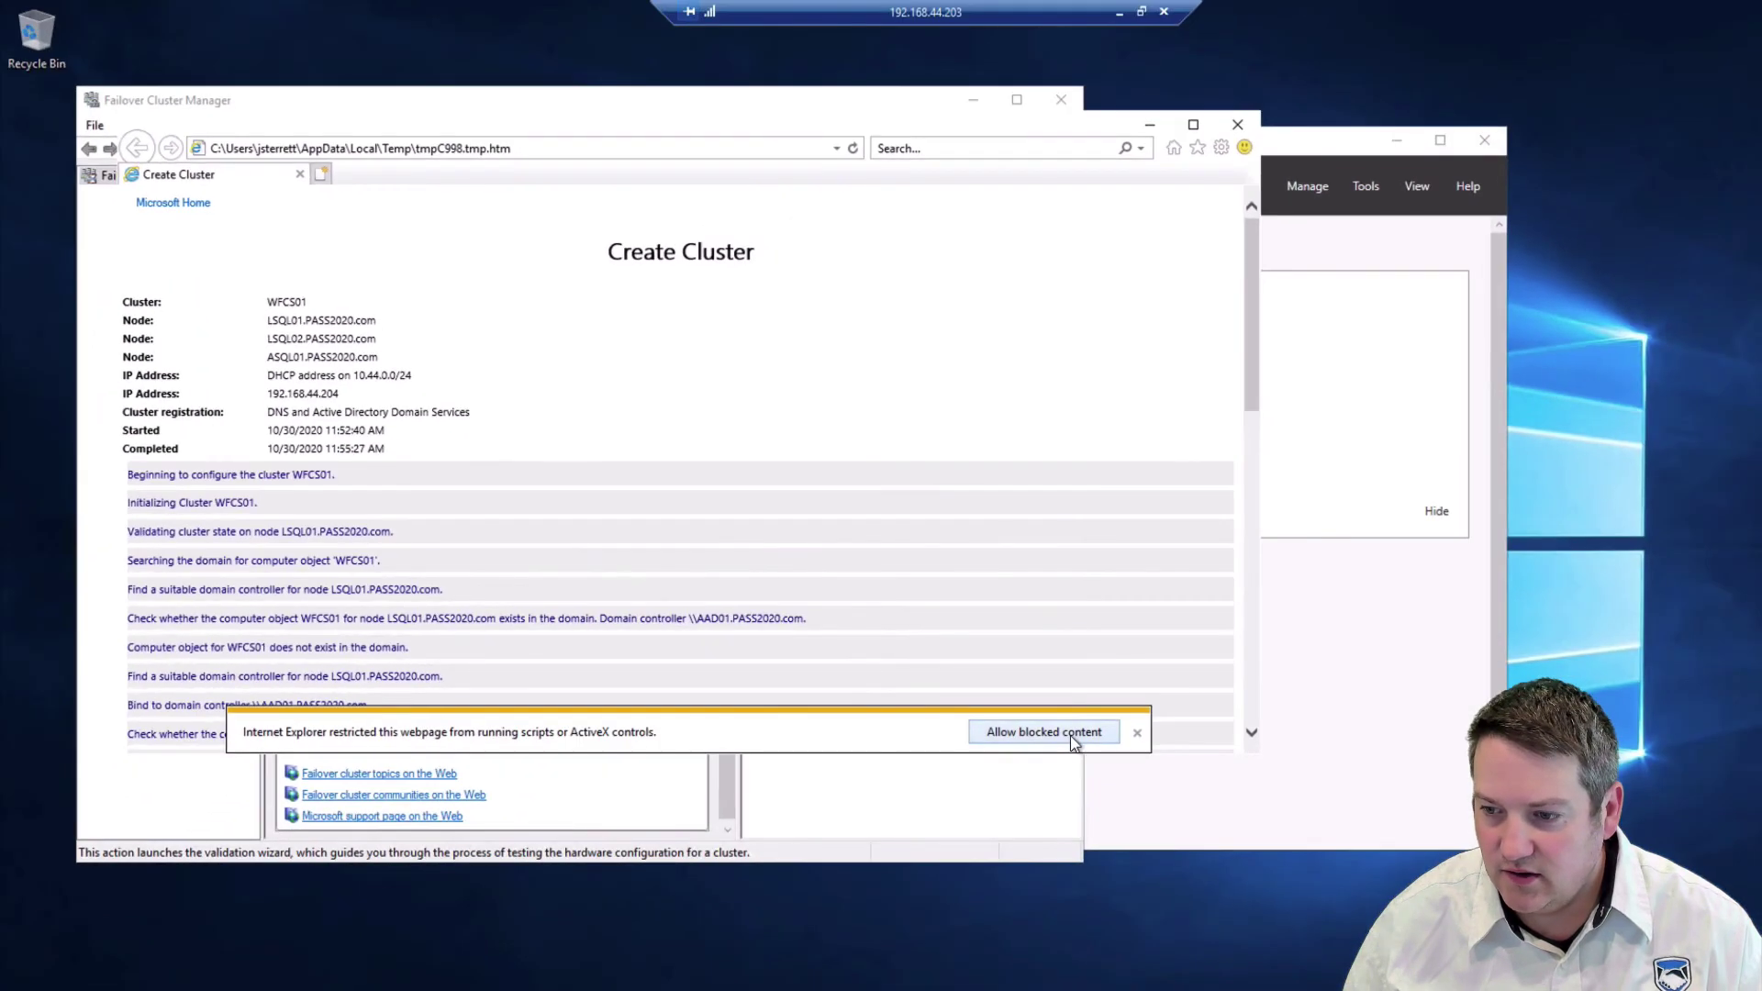
click(1322, 985)
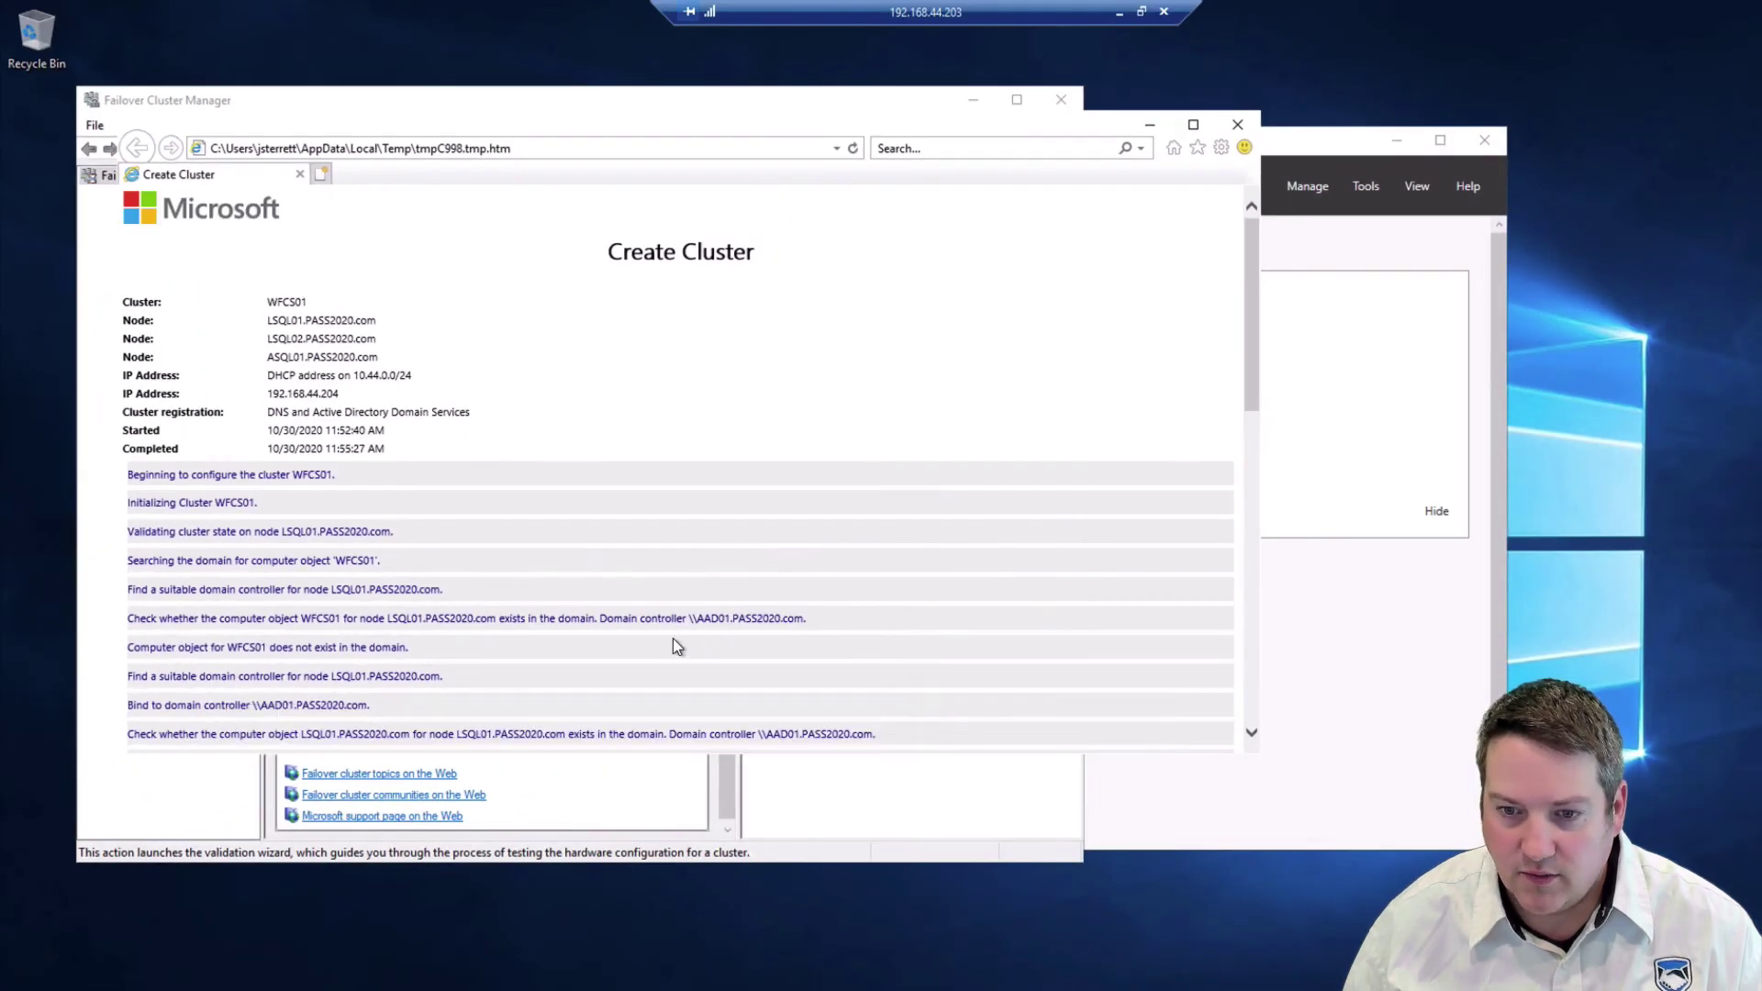
scroll(388, 547, down, 1)
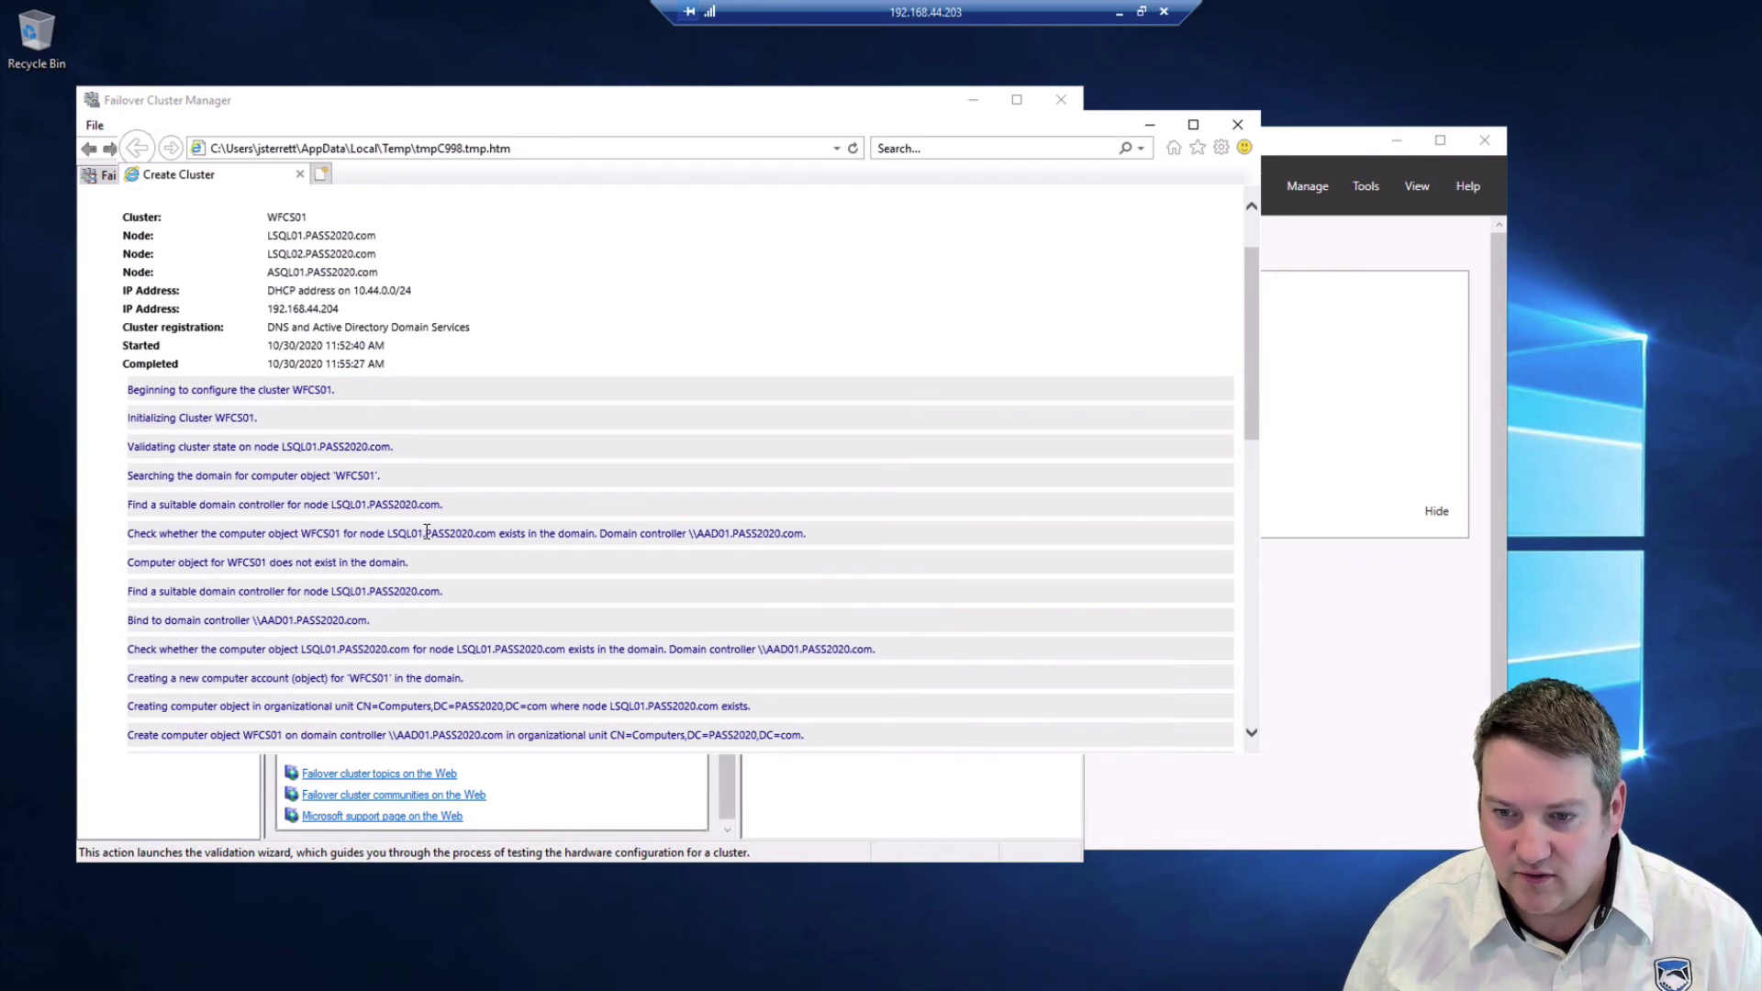
scroll(428, 539, down, 1)
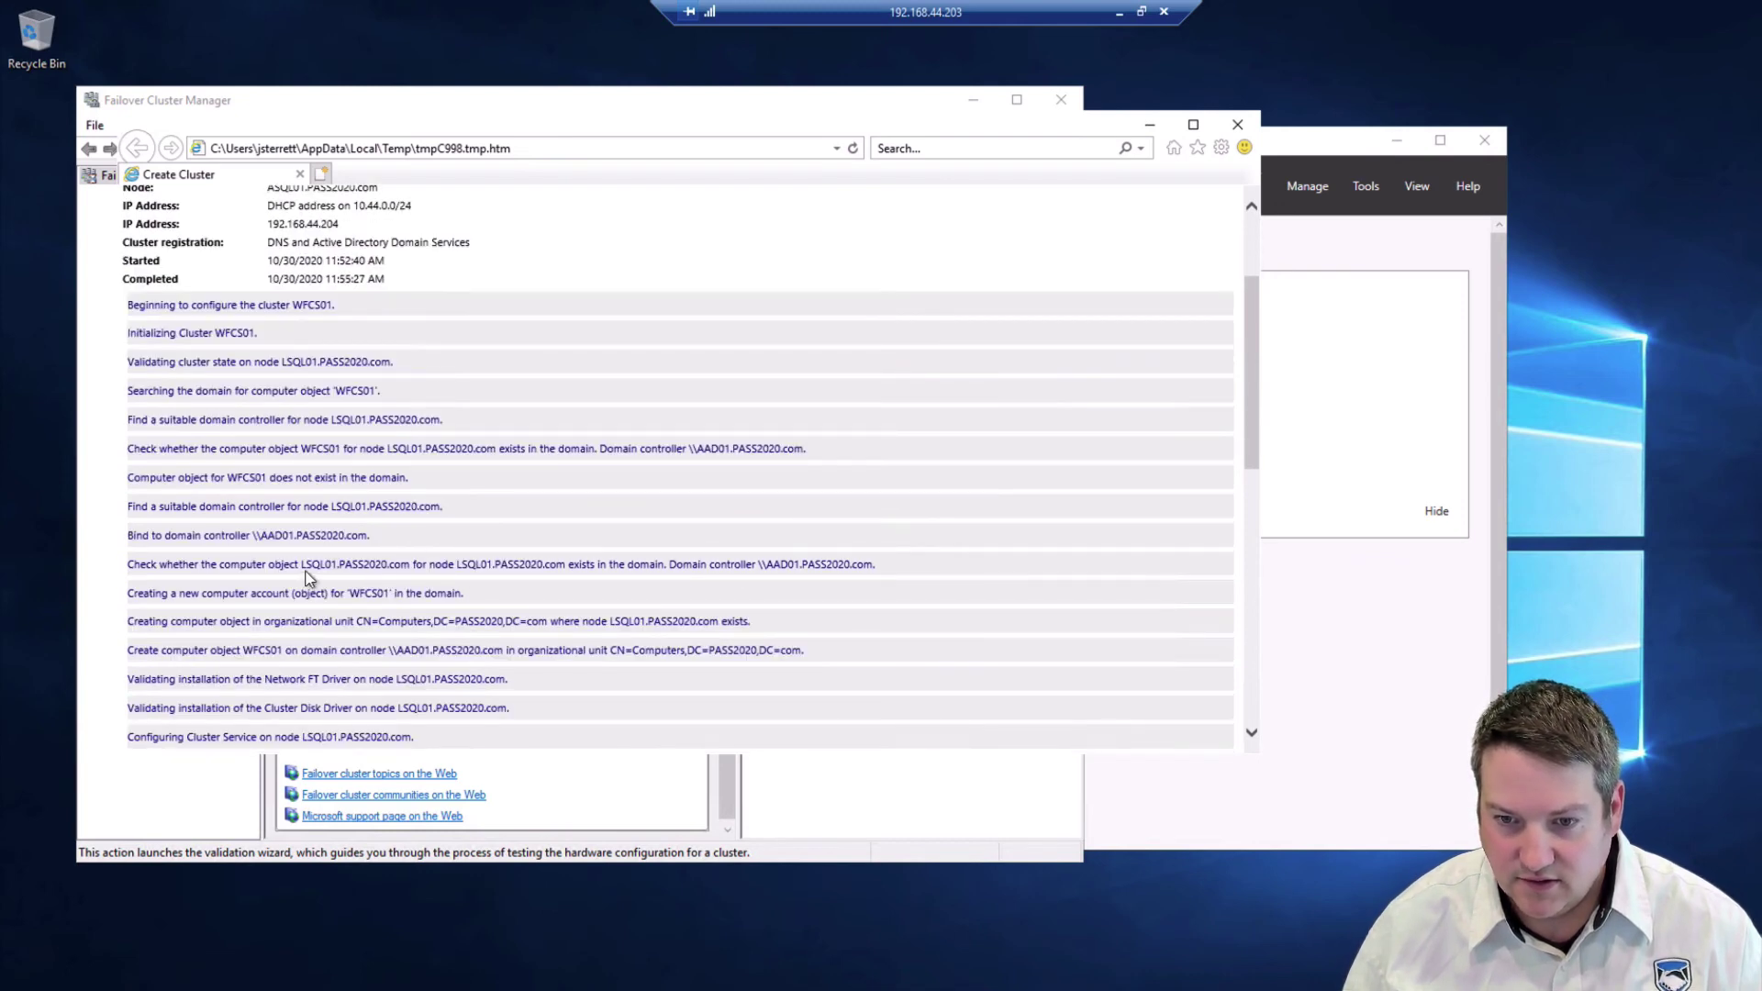
drag(376, 539, 269, 544)
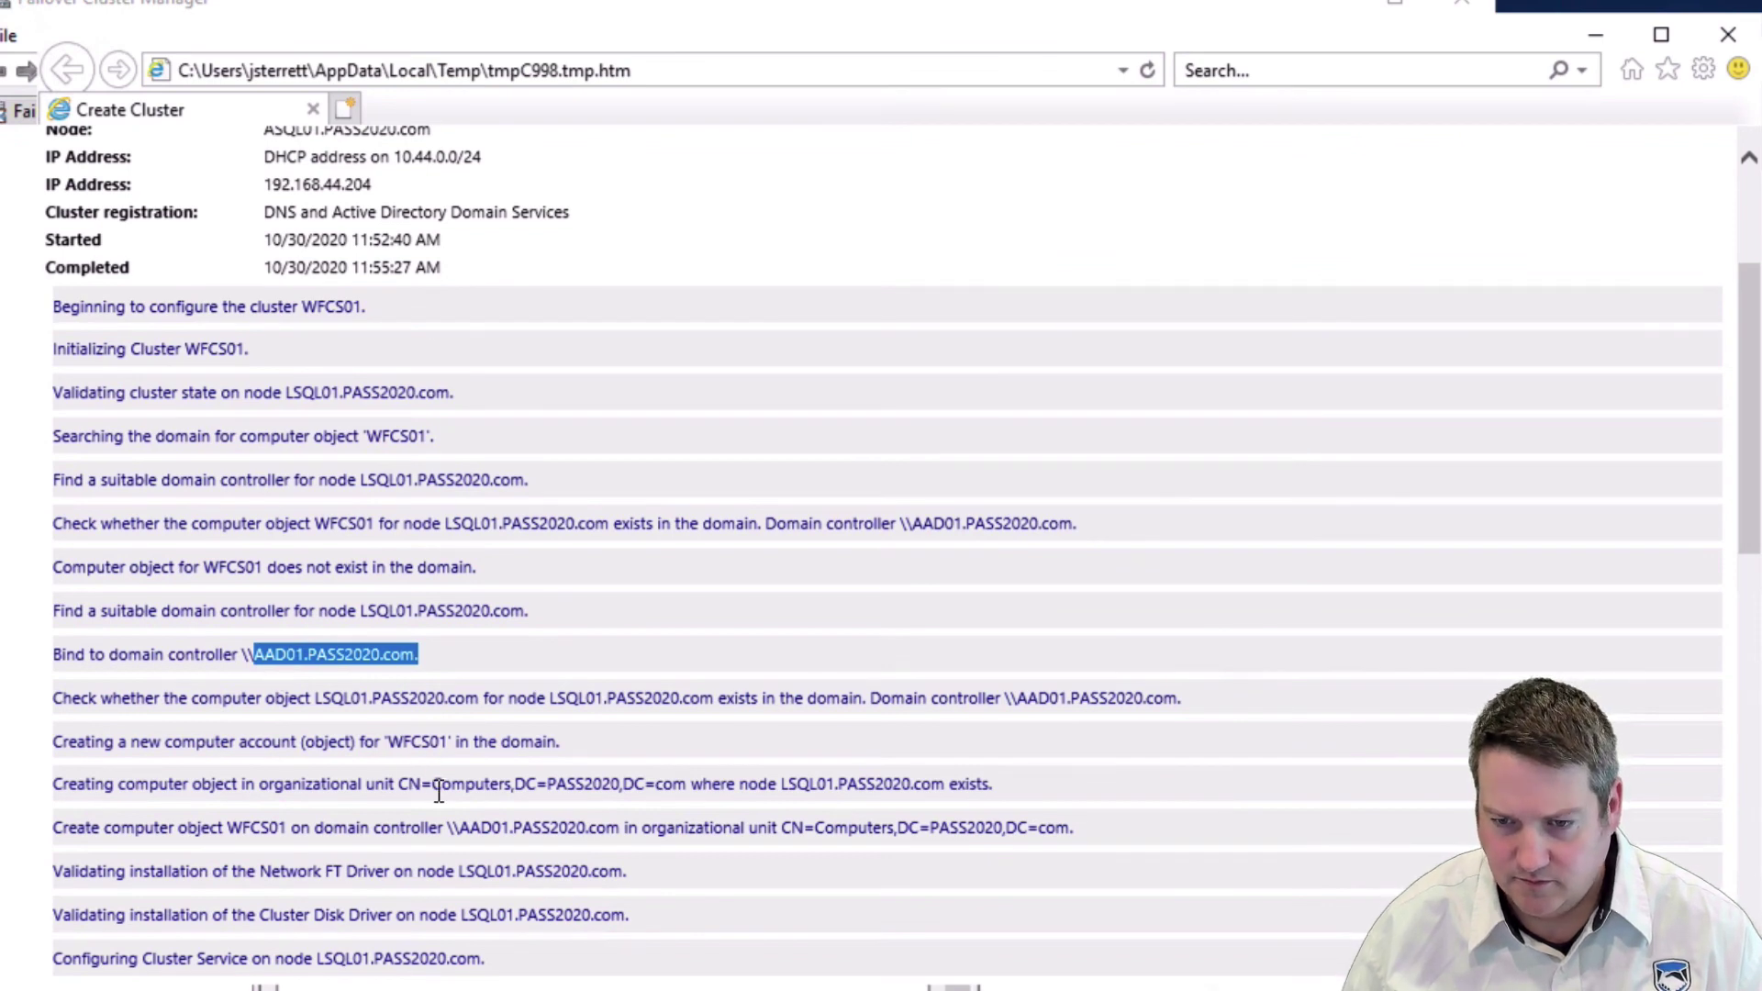
scroll(449, 789, down, 3)
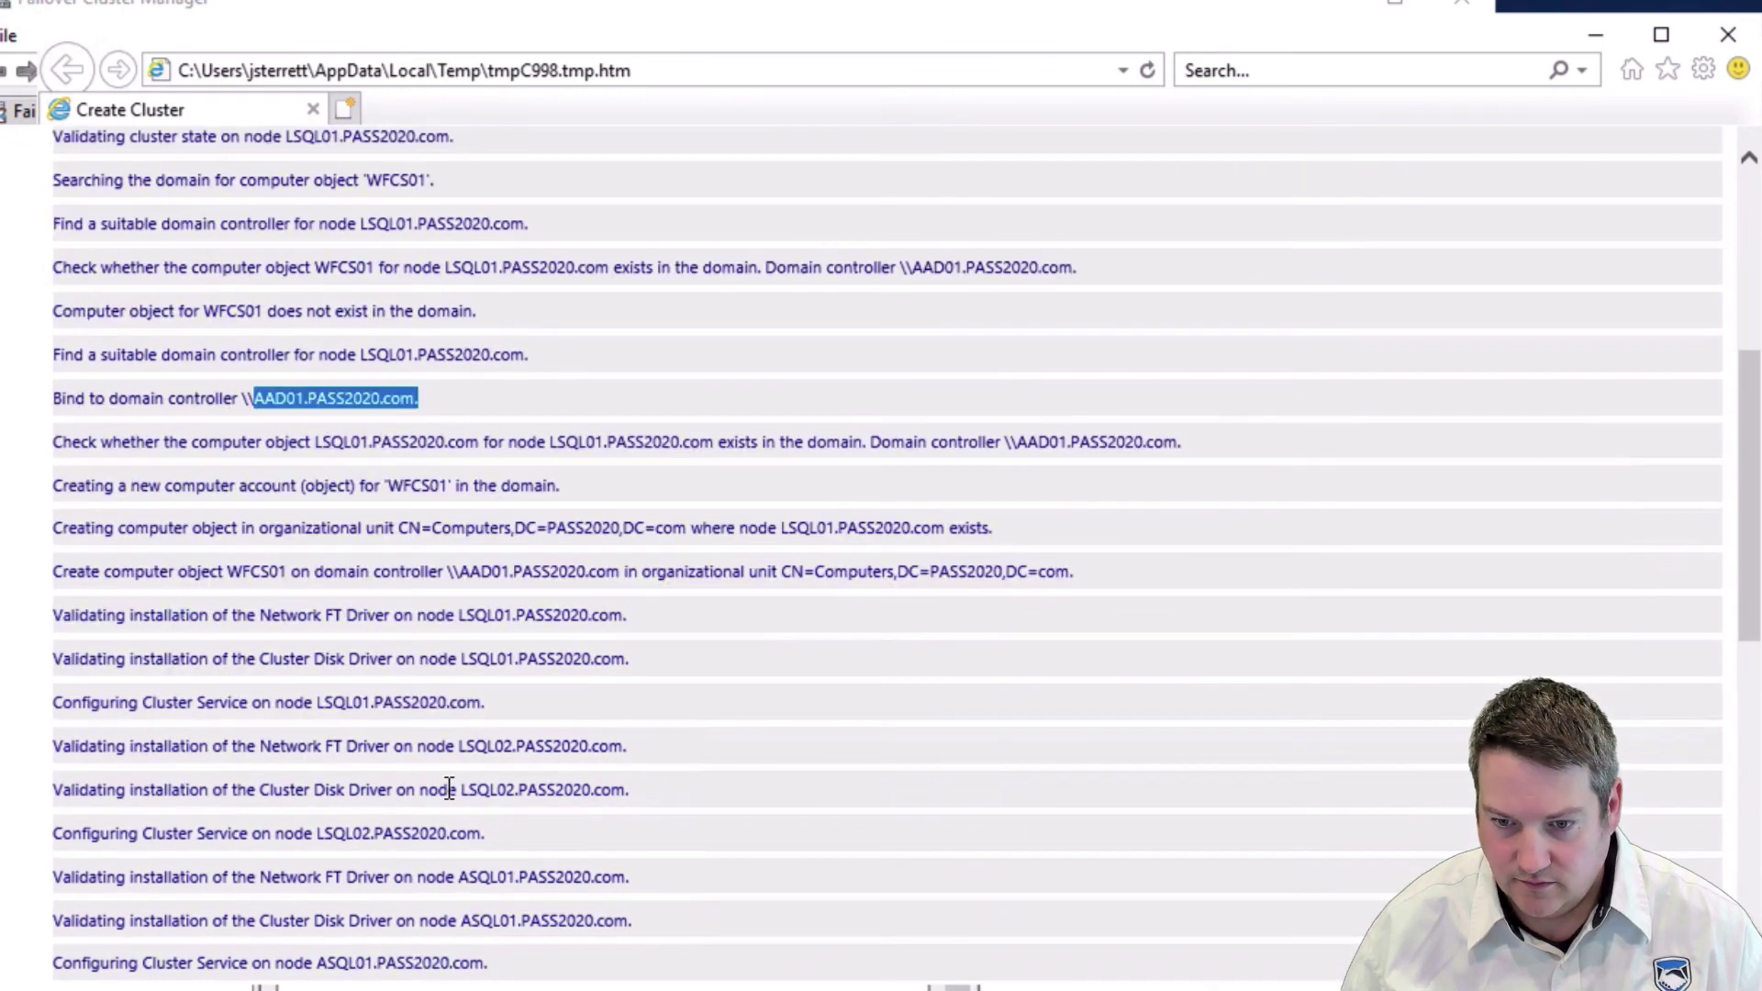
scroll(448, 789, down, 3)
scroll(451, 799, down, 3)
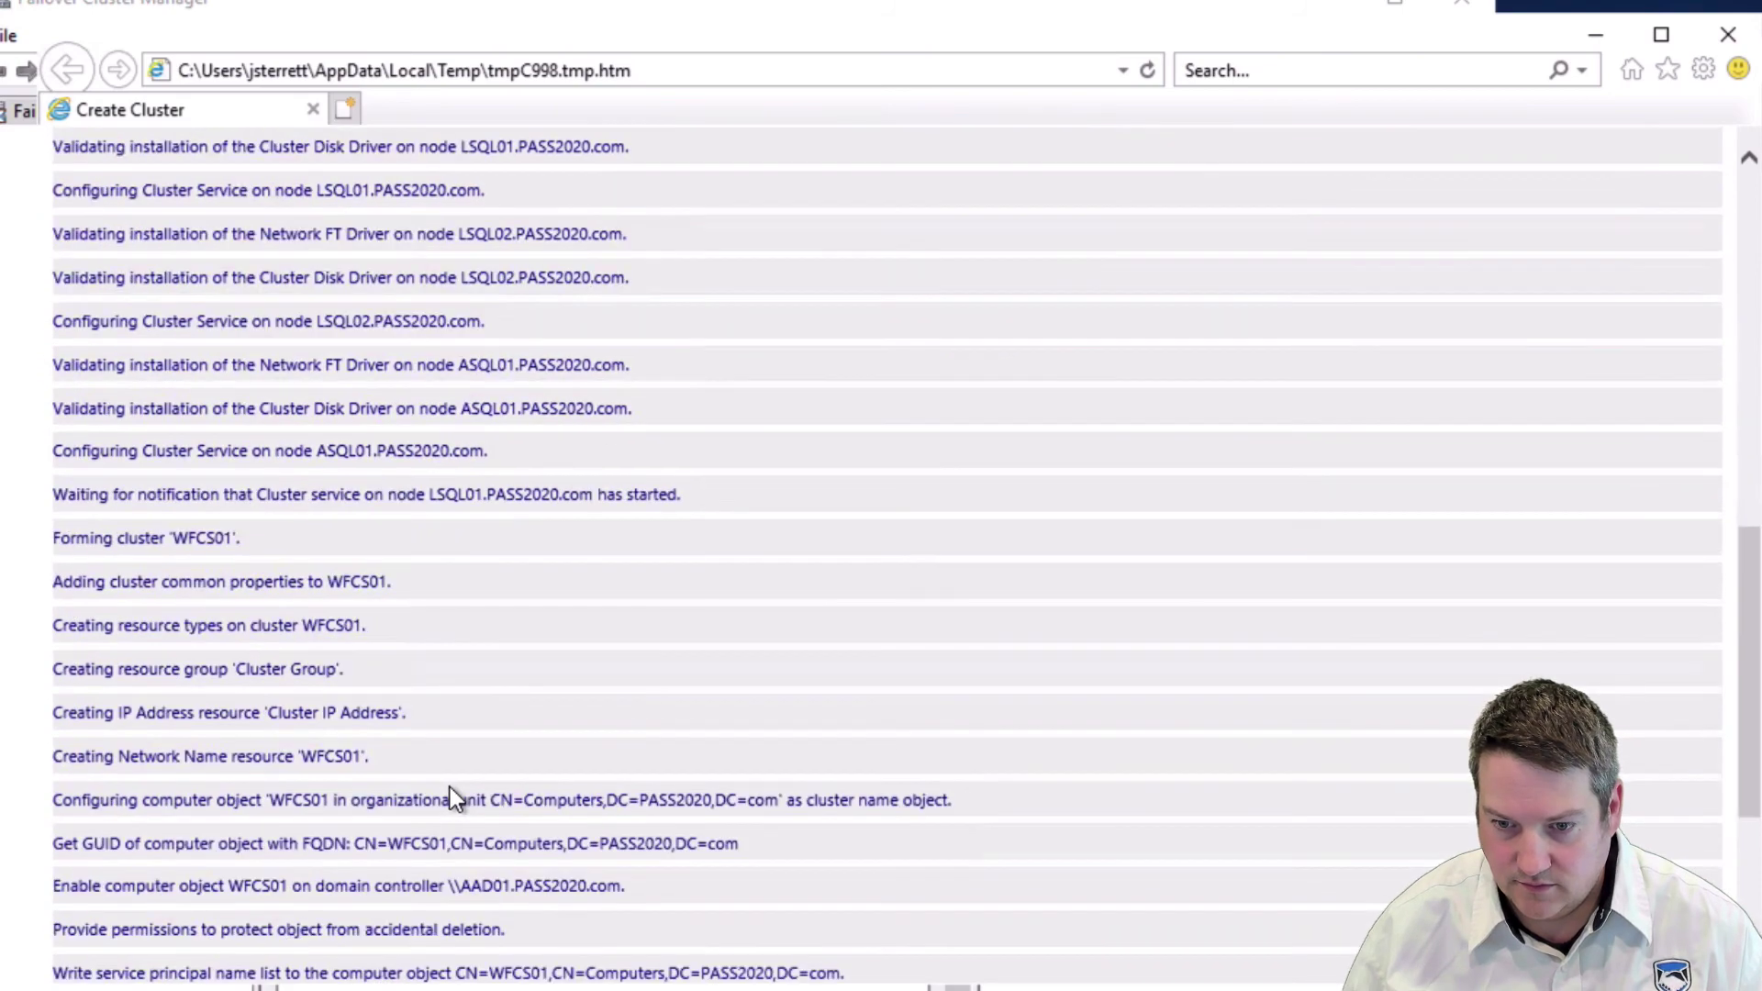
scroll(450, 796, down, 4)
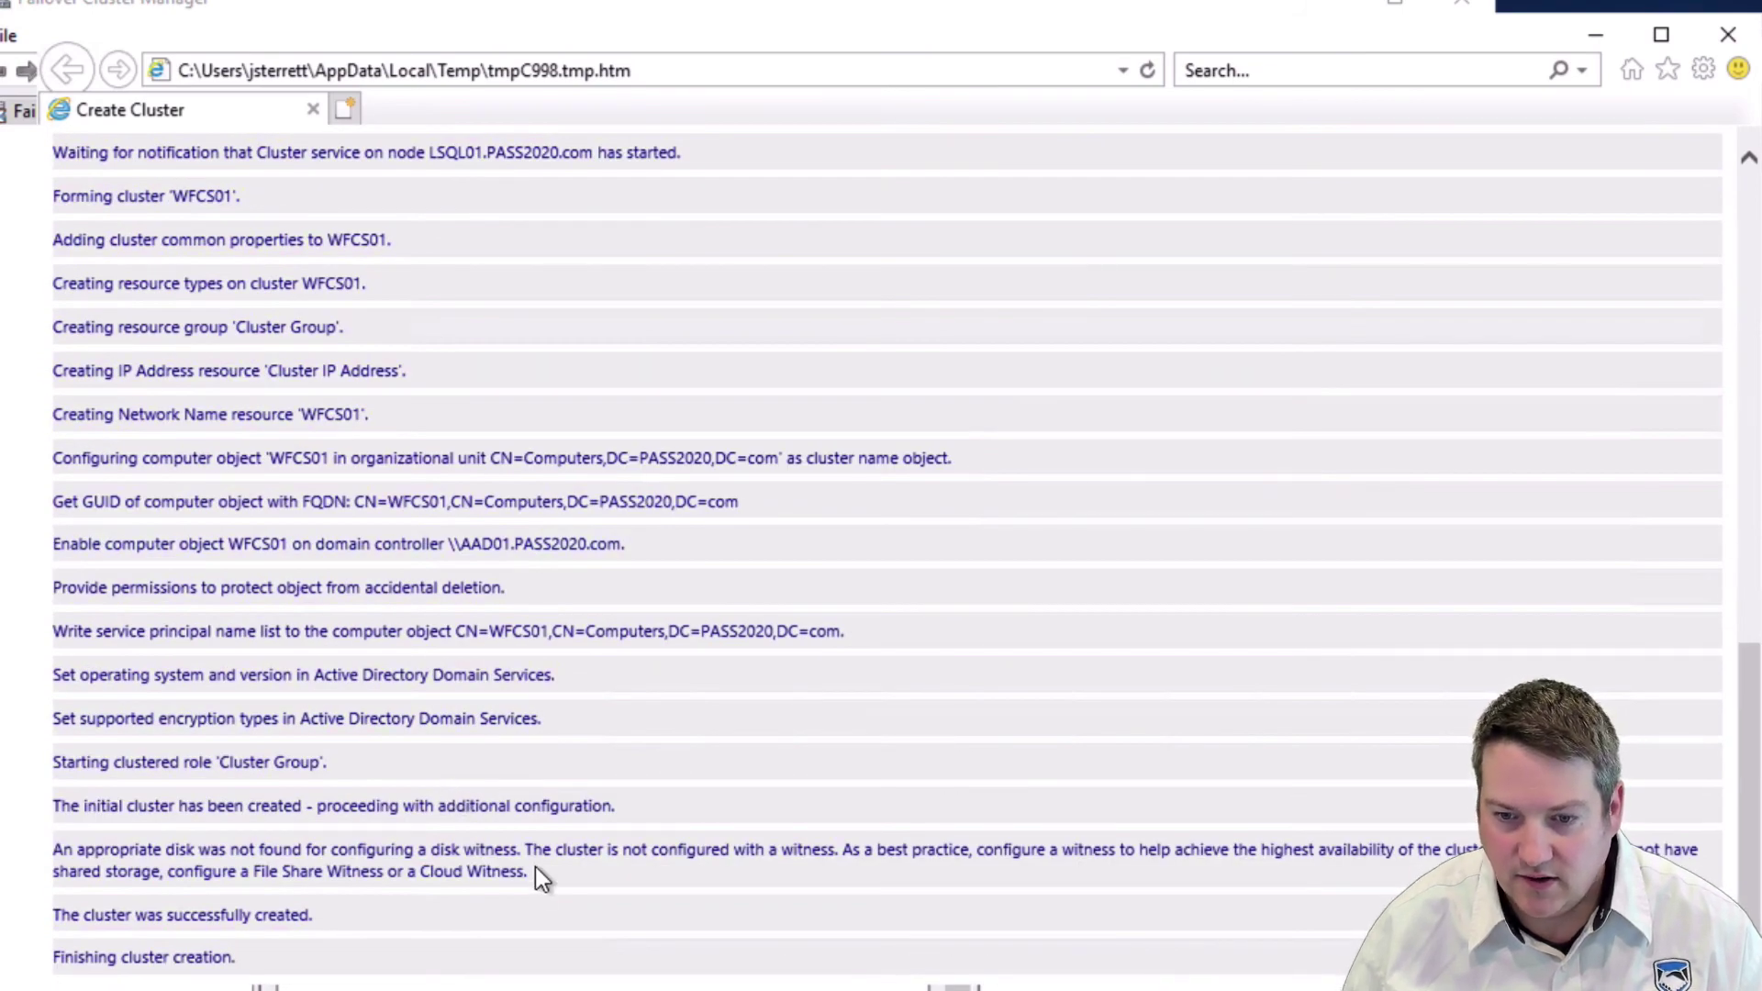
drag(528, 870, 46, 853)
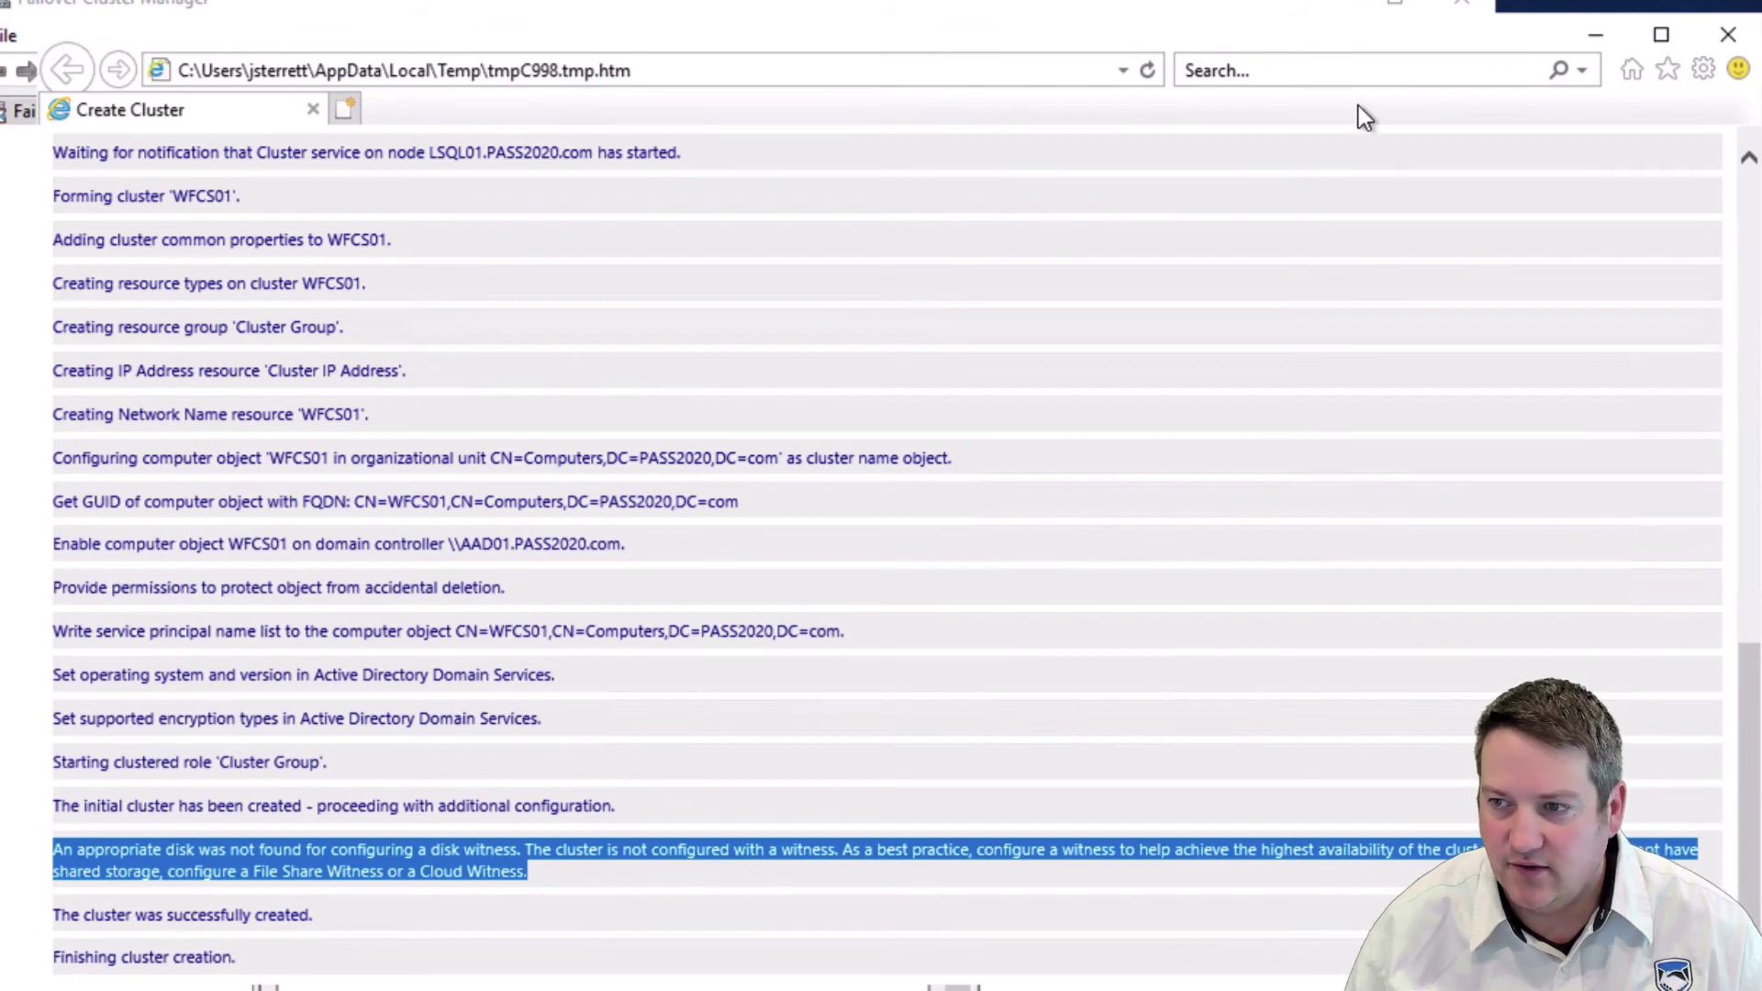
click(1593, 35)
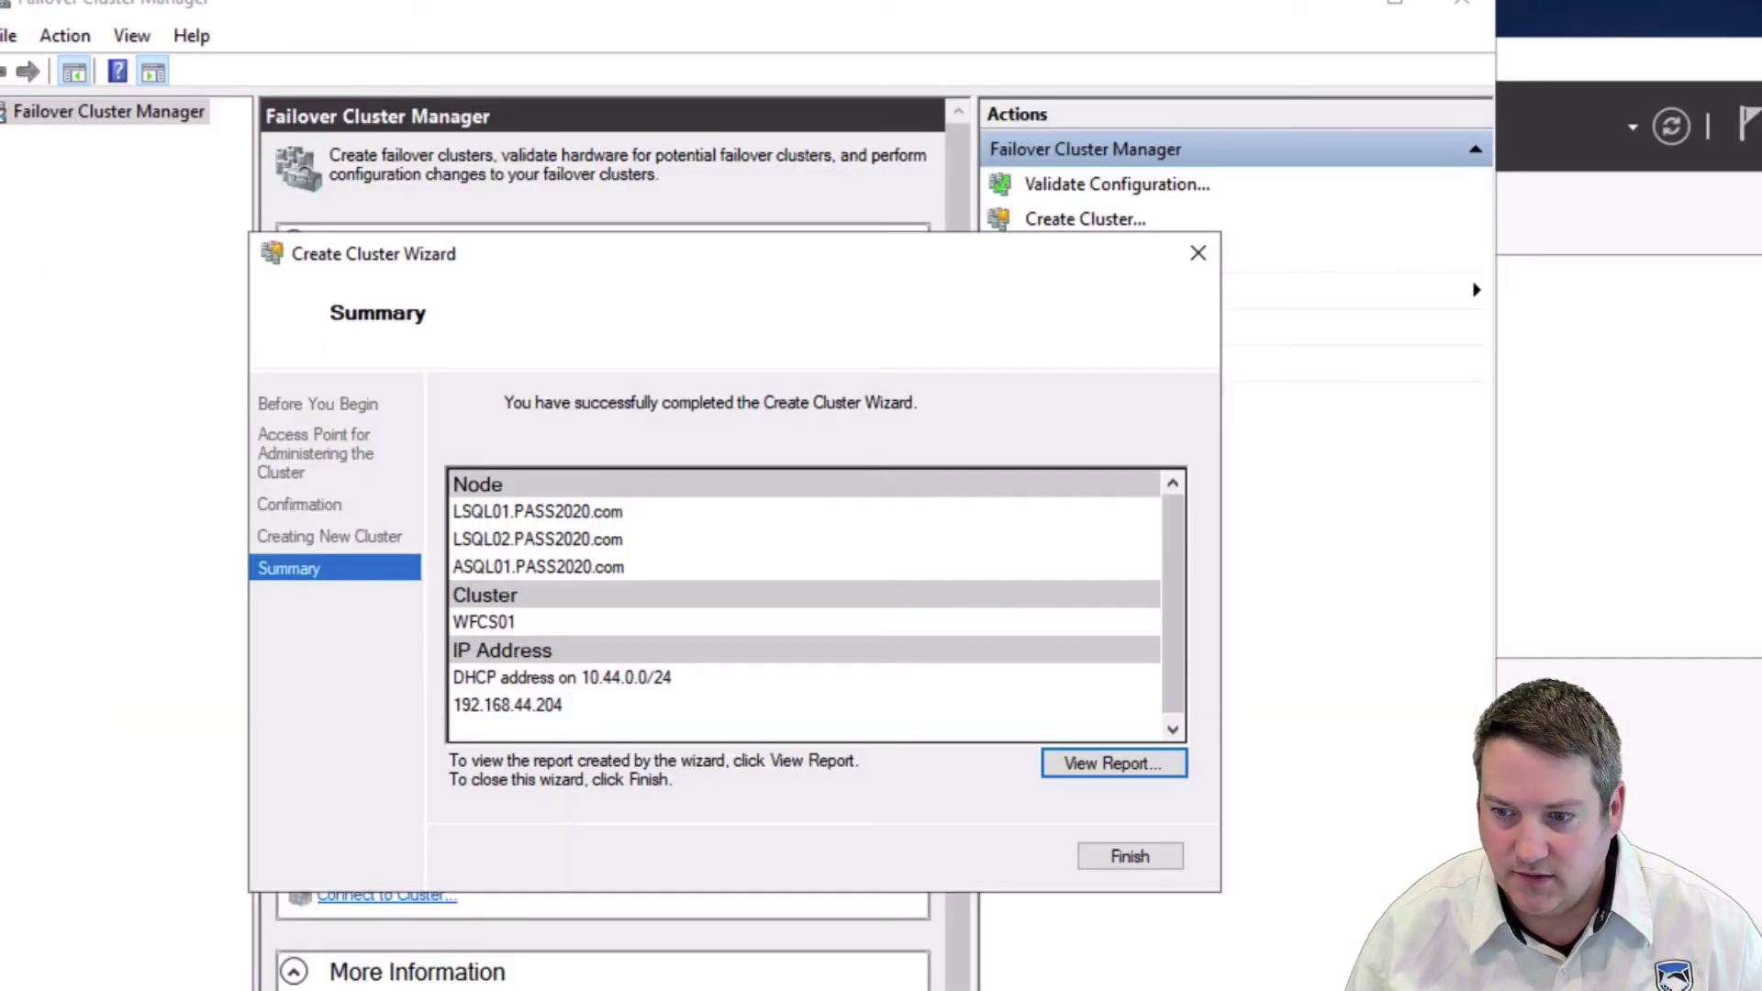
Close the finished wizard and list WFCS01's nodes LSQL01, LSQL02 and ASQL01
click(1127, 856)
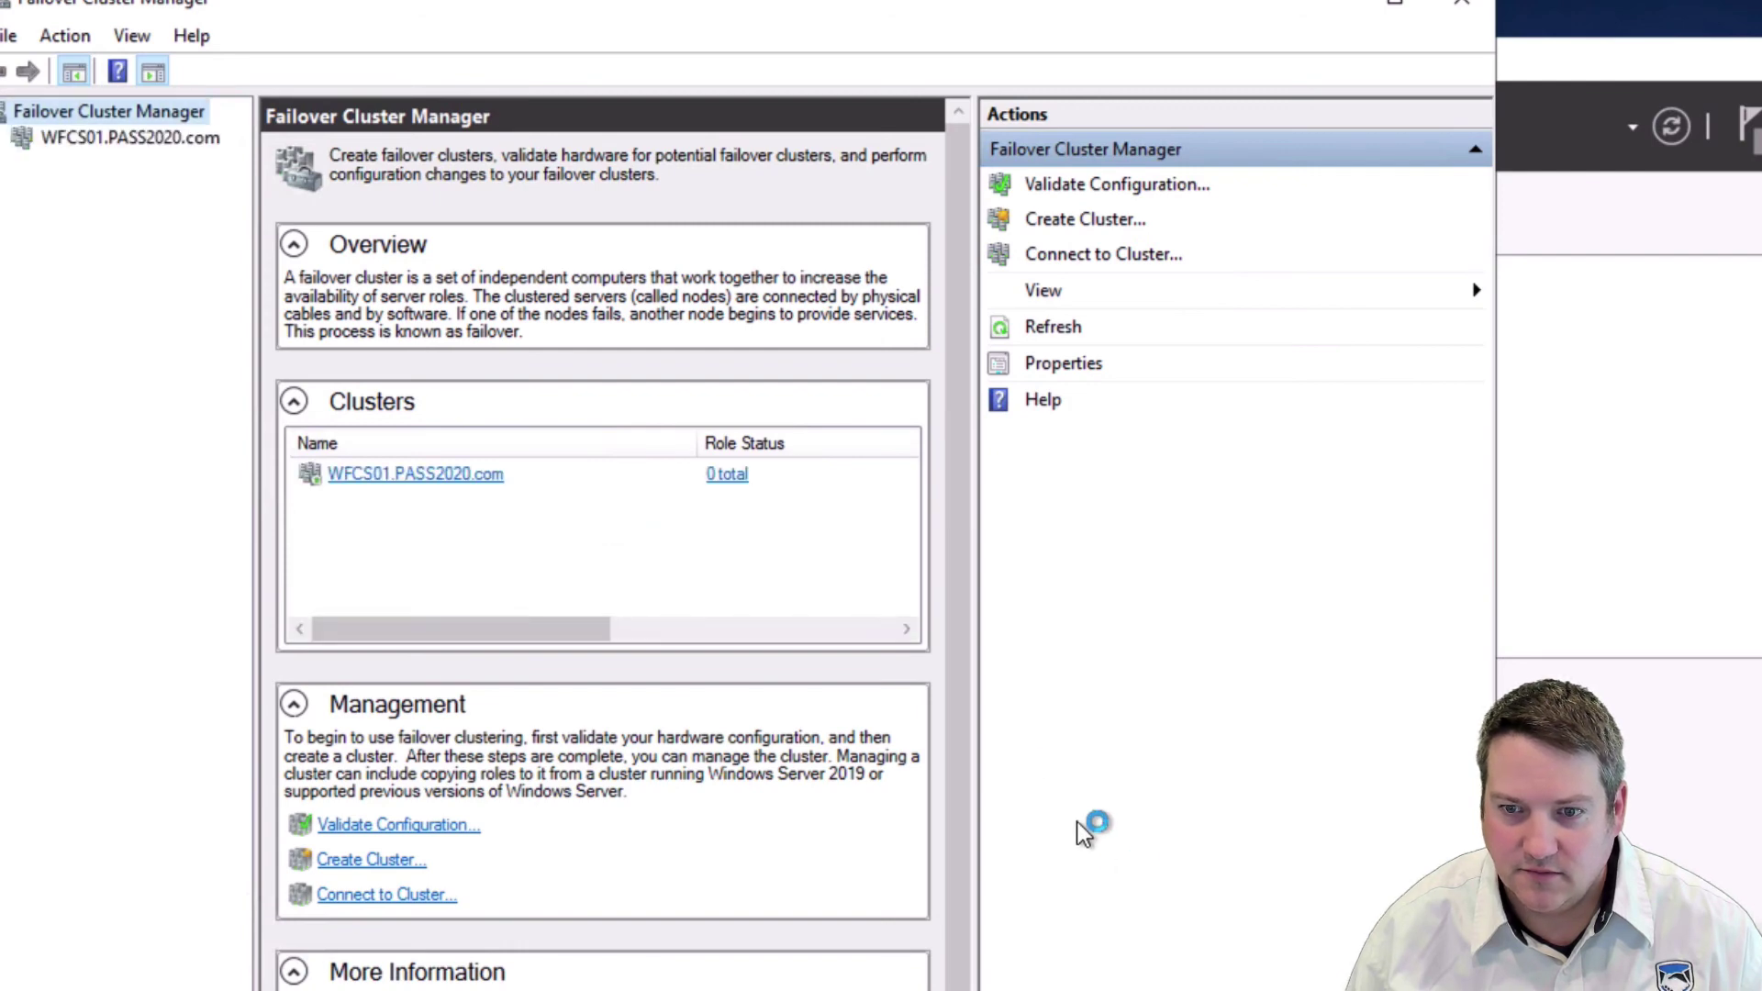
click(27, 140)
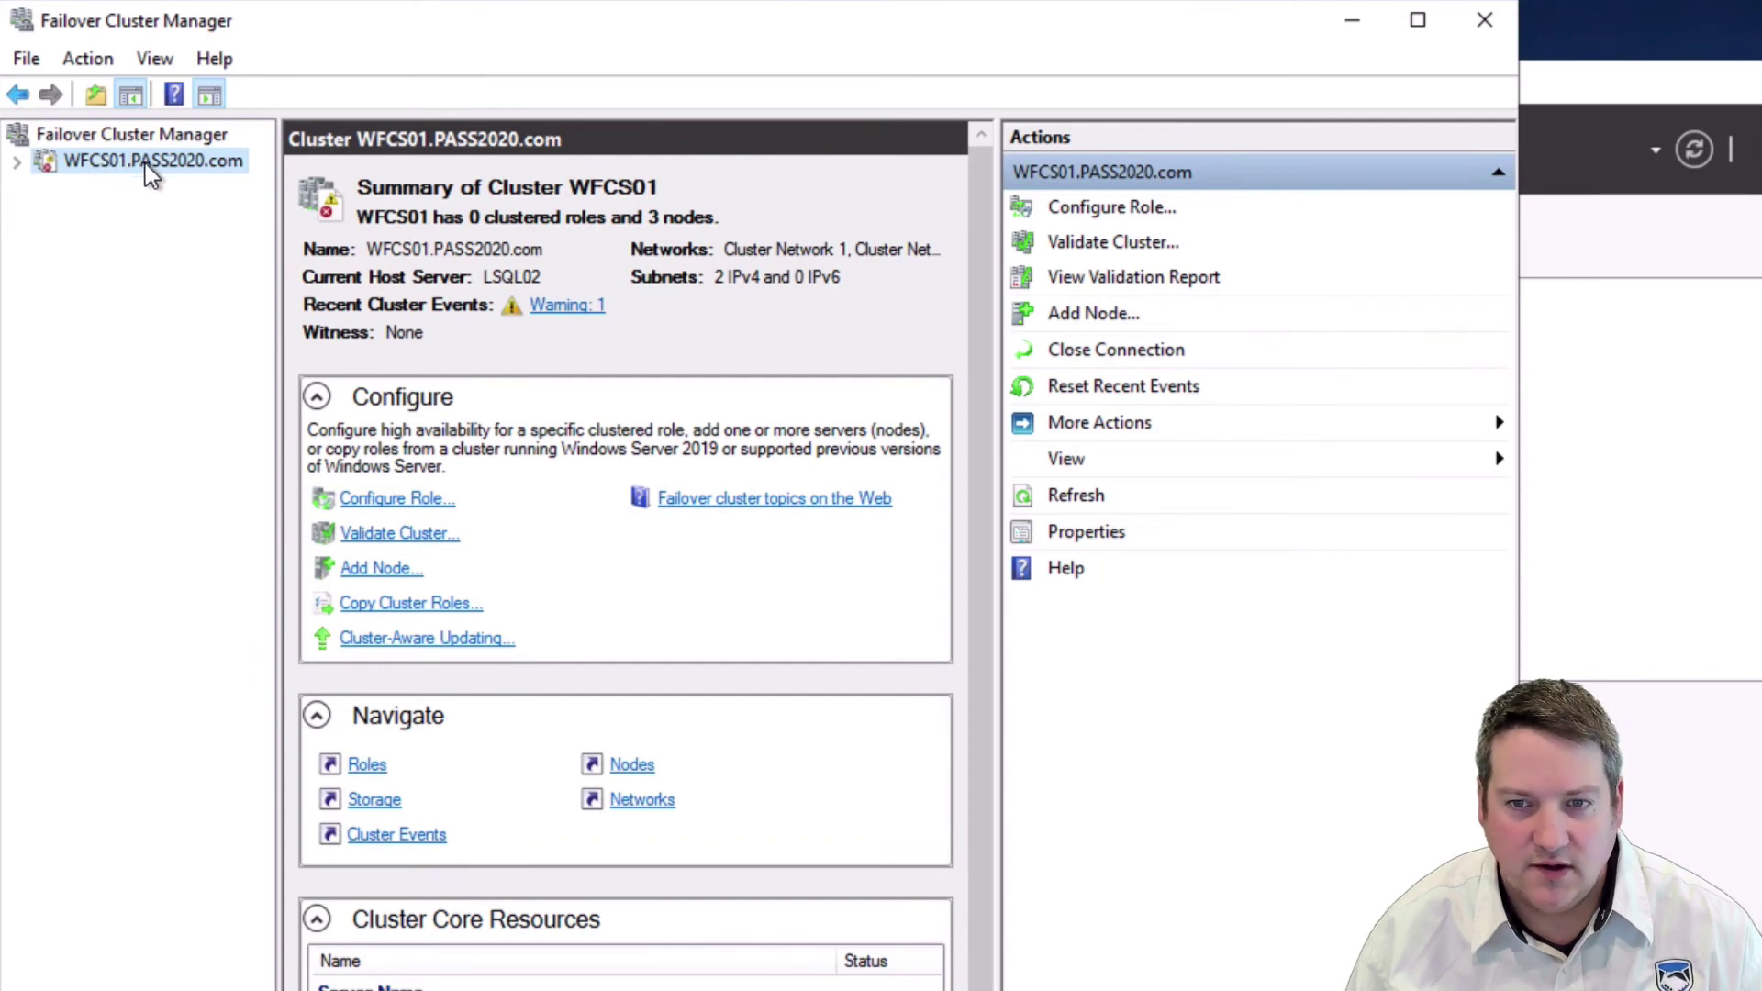
click(17, 163)
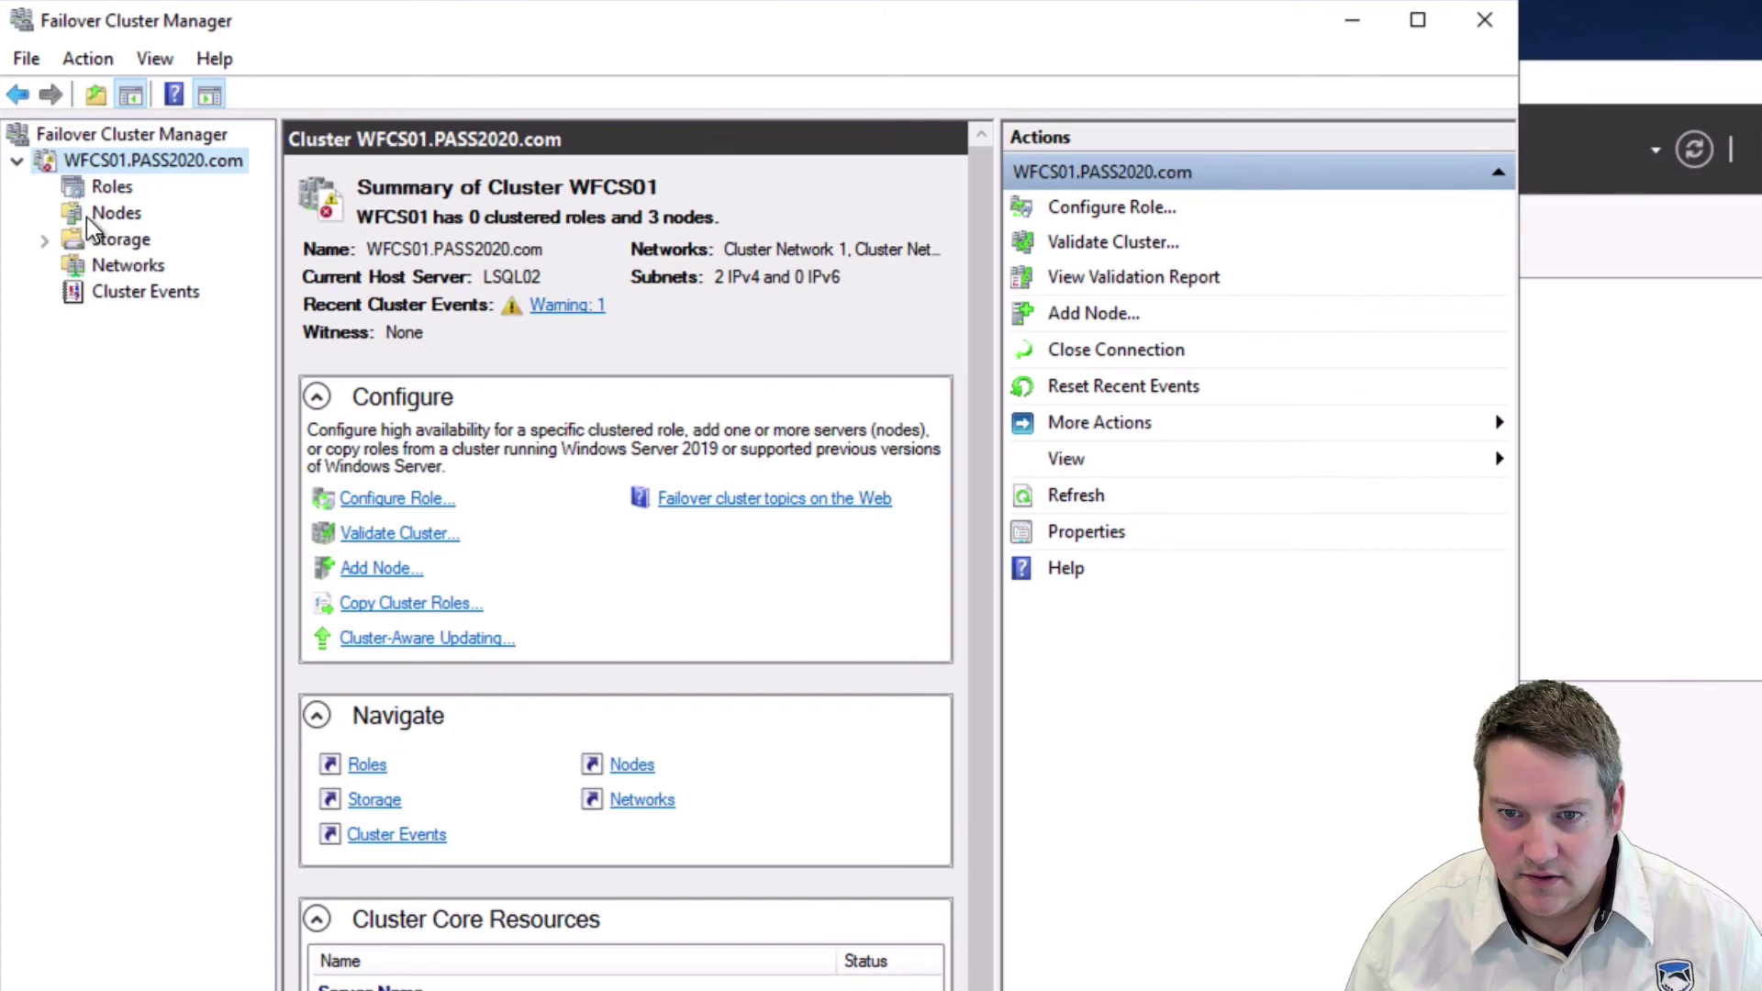
click(87, 216)
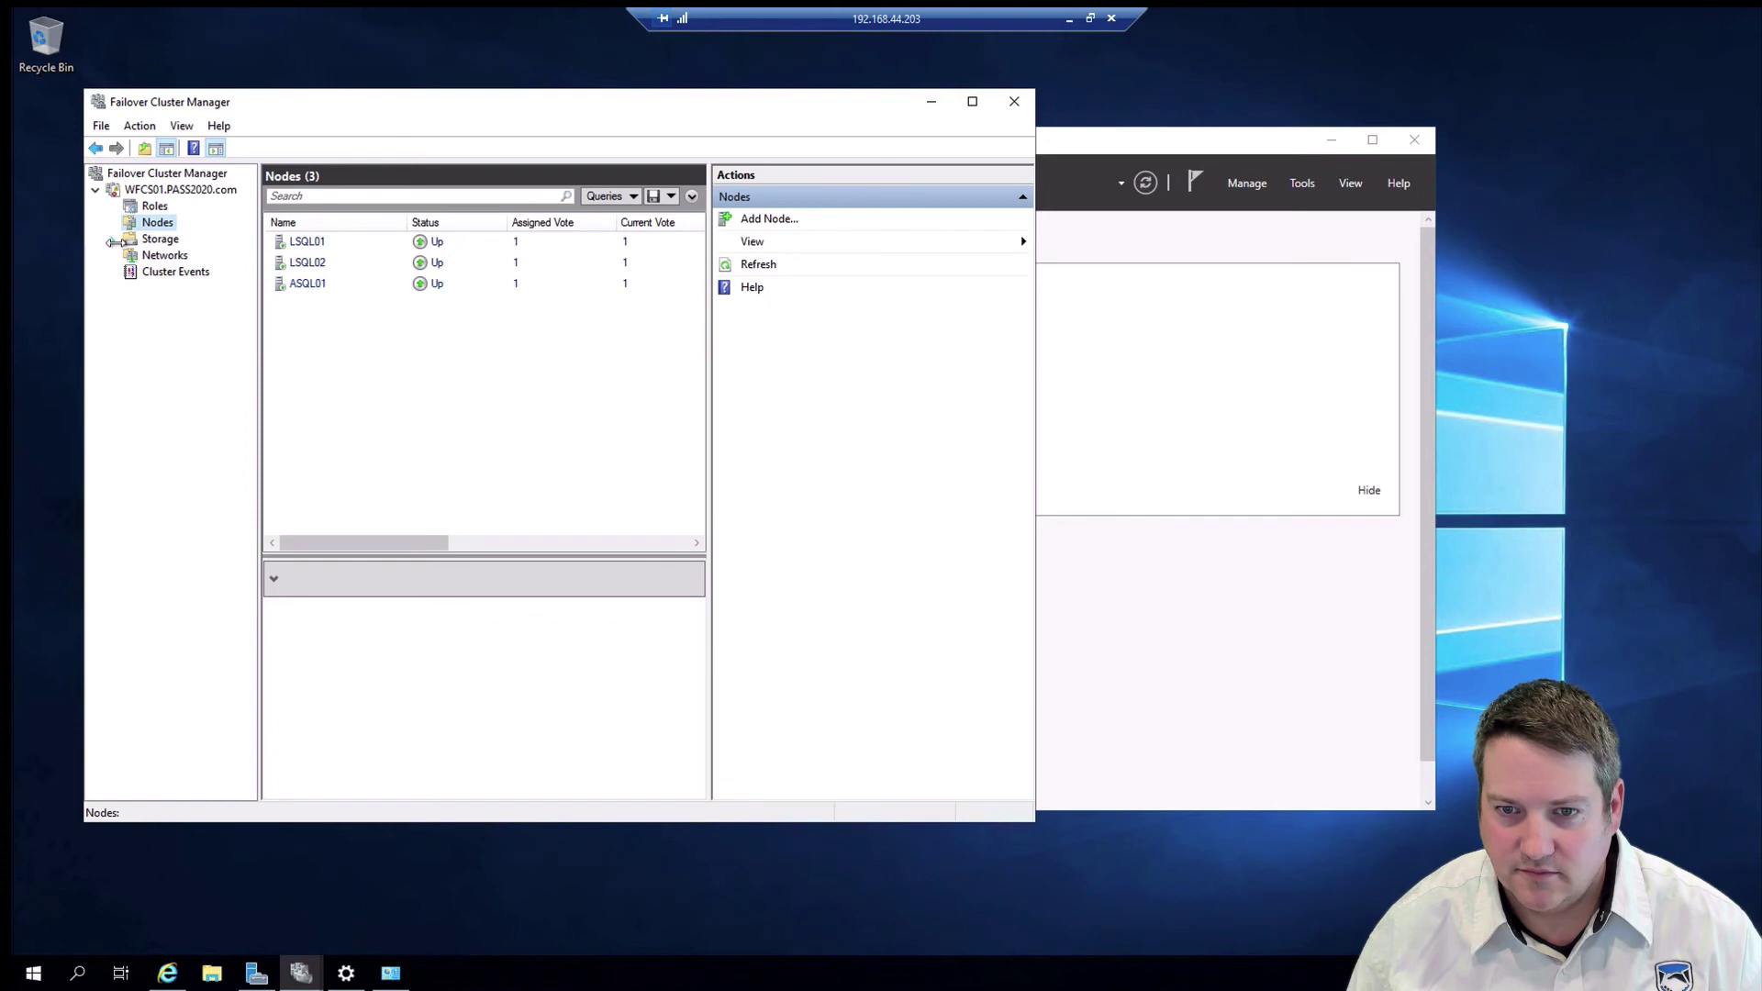
Show WFCS01's Cluster Events and enlarge the details of warning 1045 on LSQL02
click(147, 207)
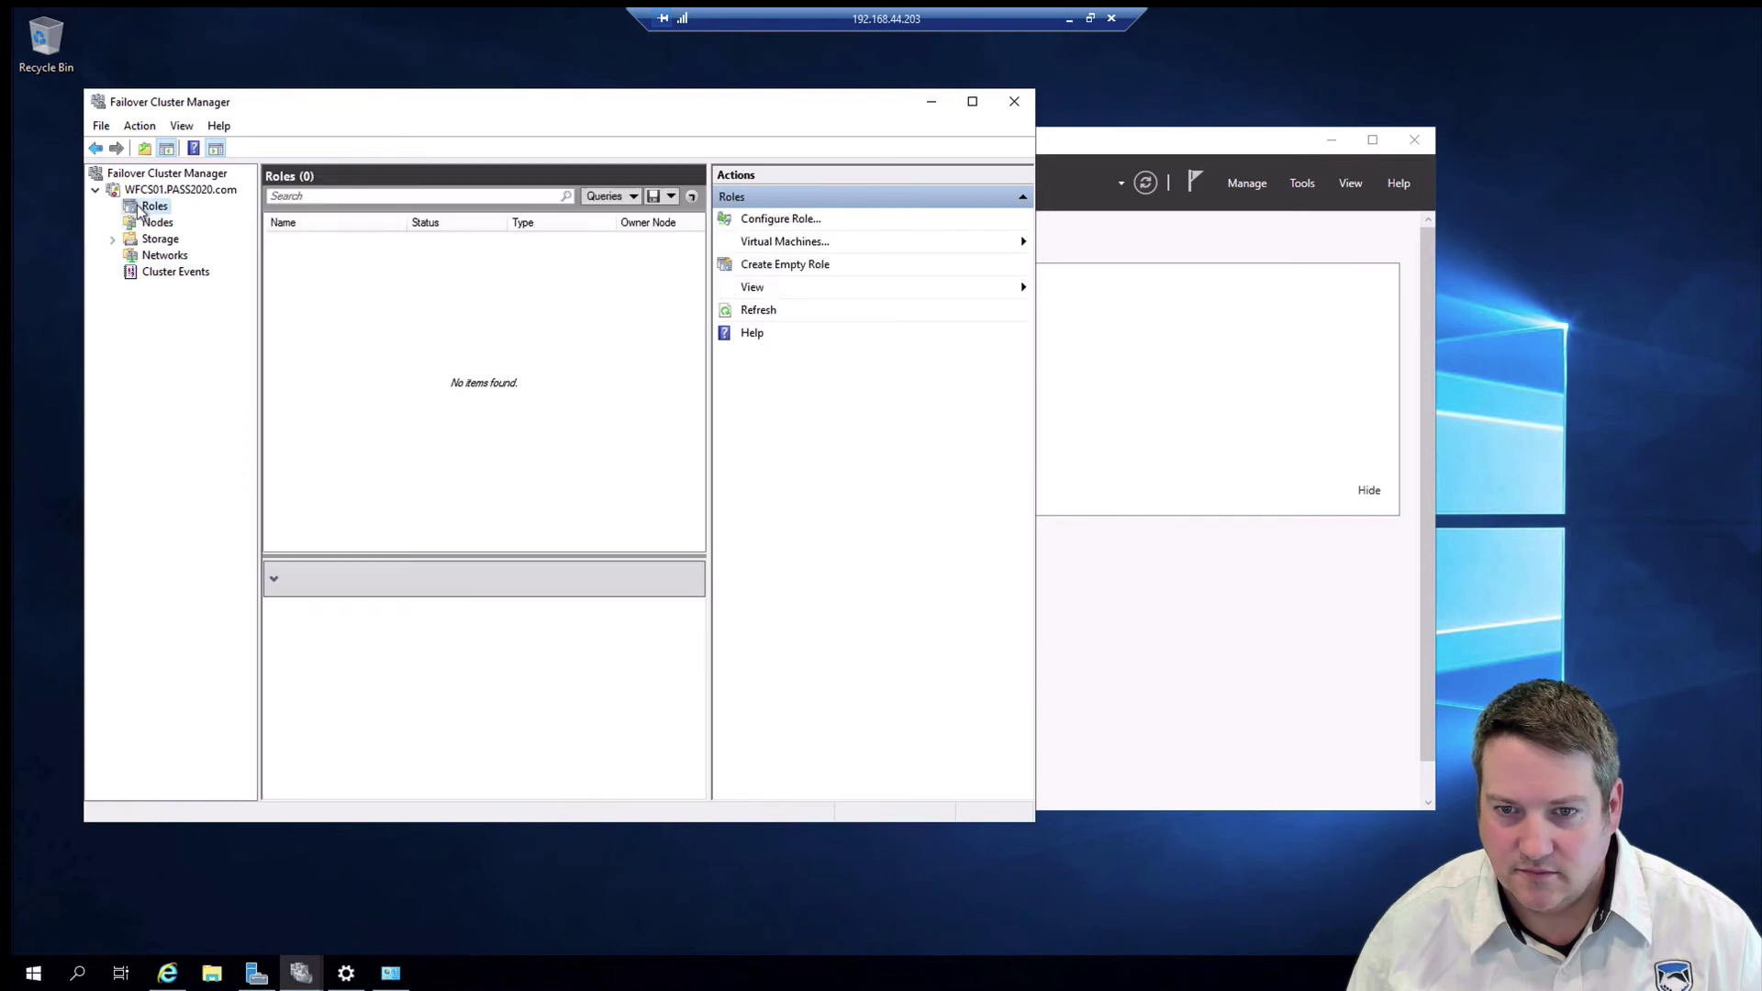
click(162, 260)
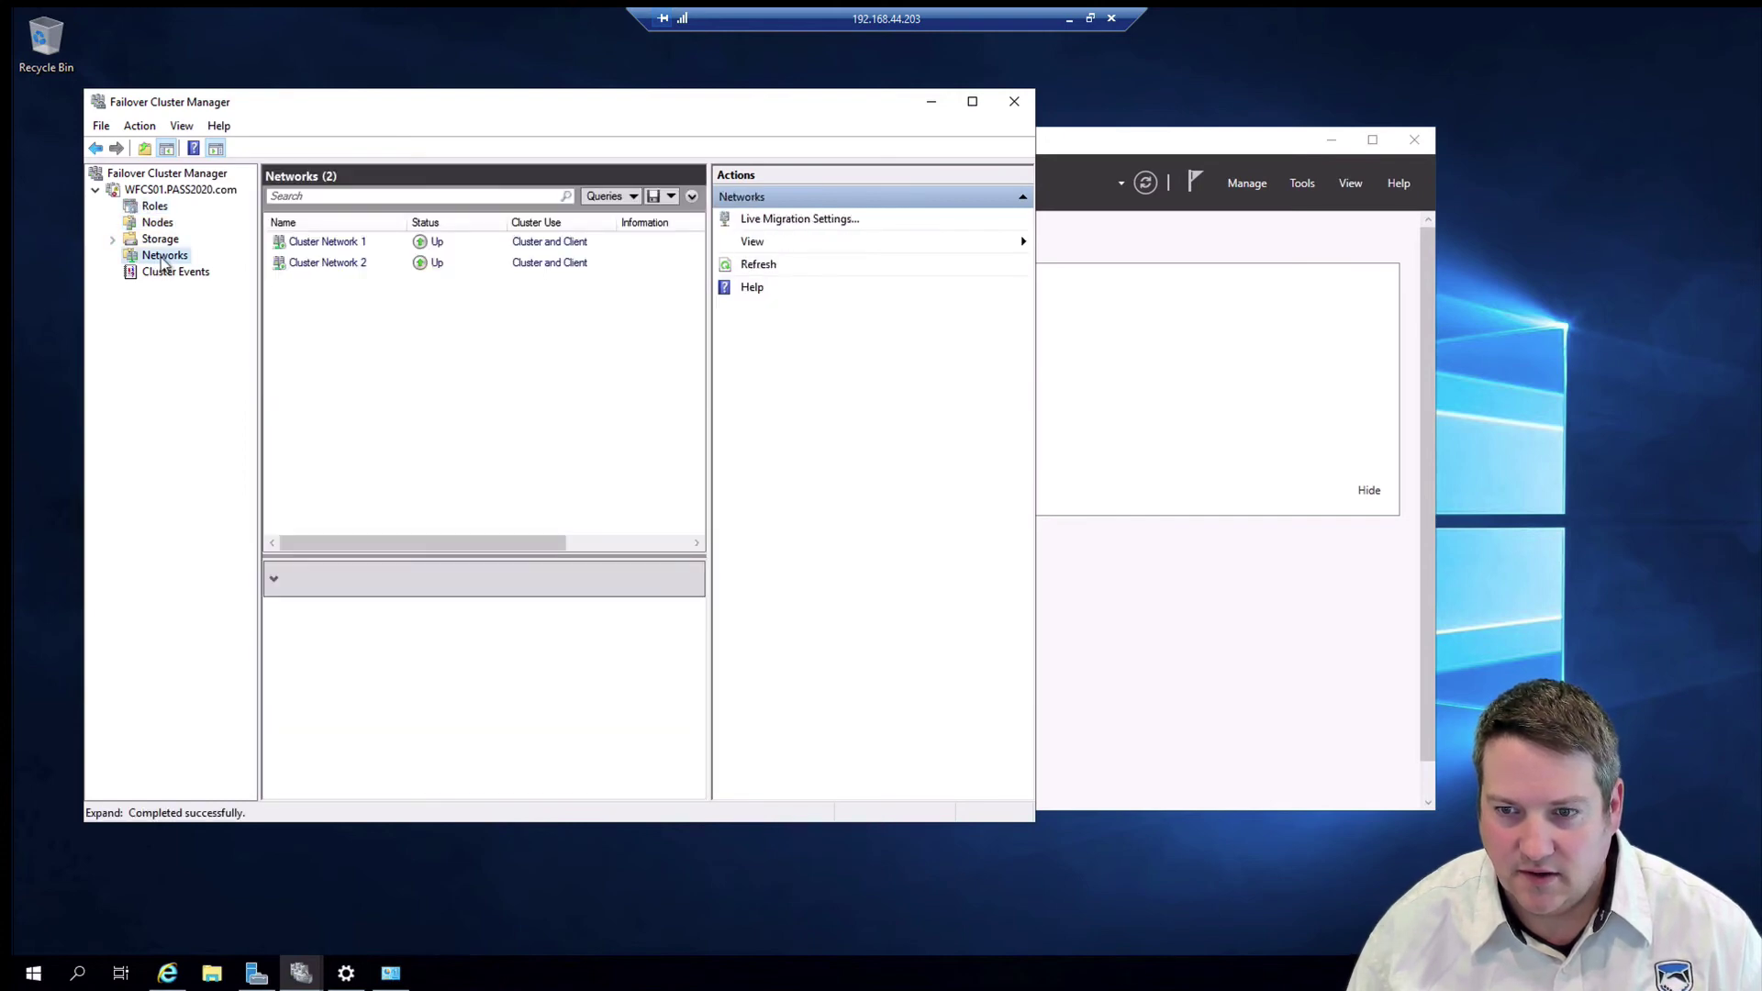
click(175, 273)
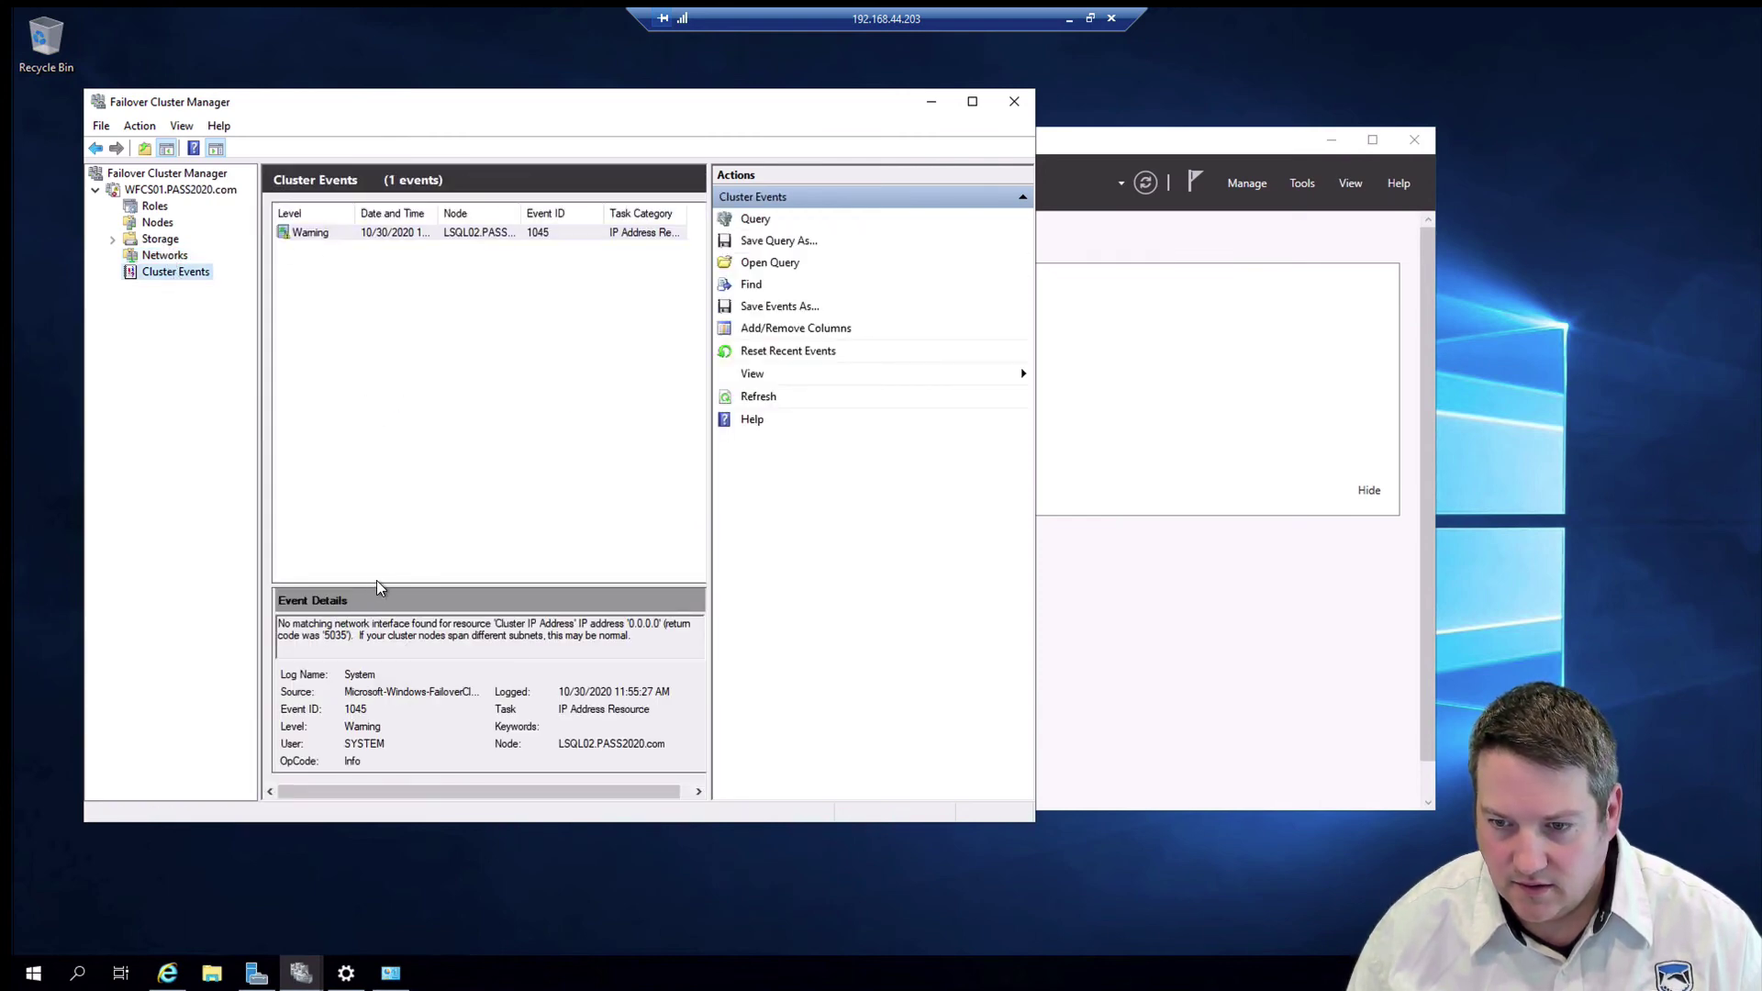
drag(379, 584, 381, 476)
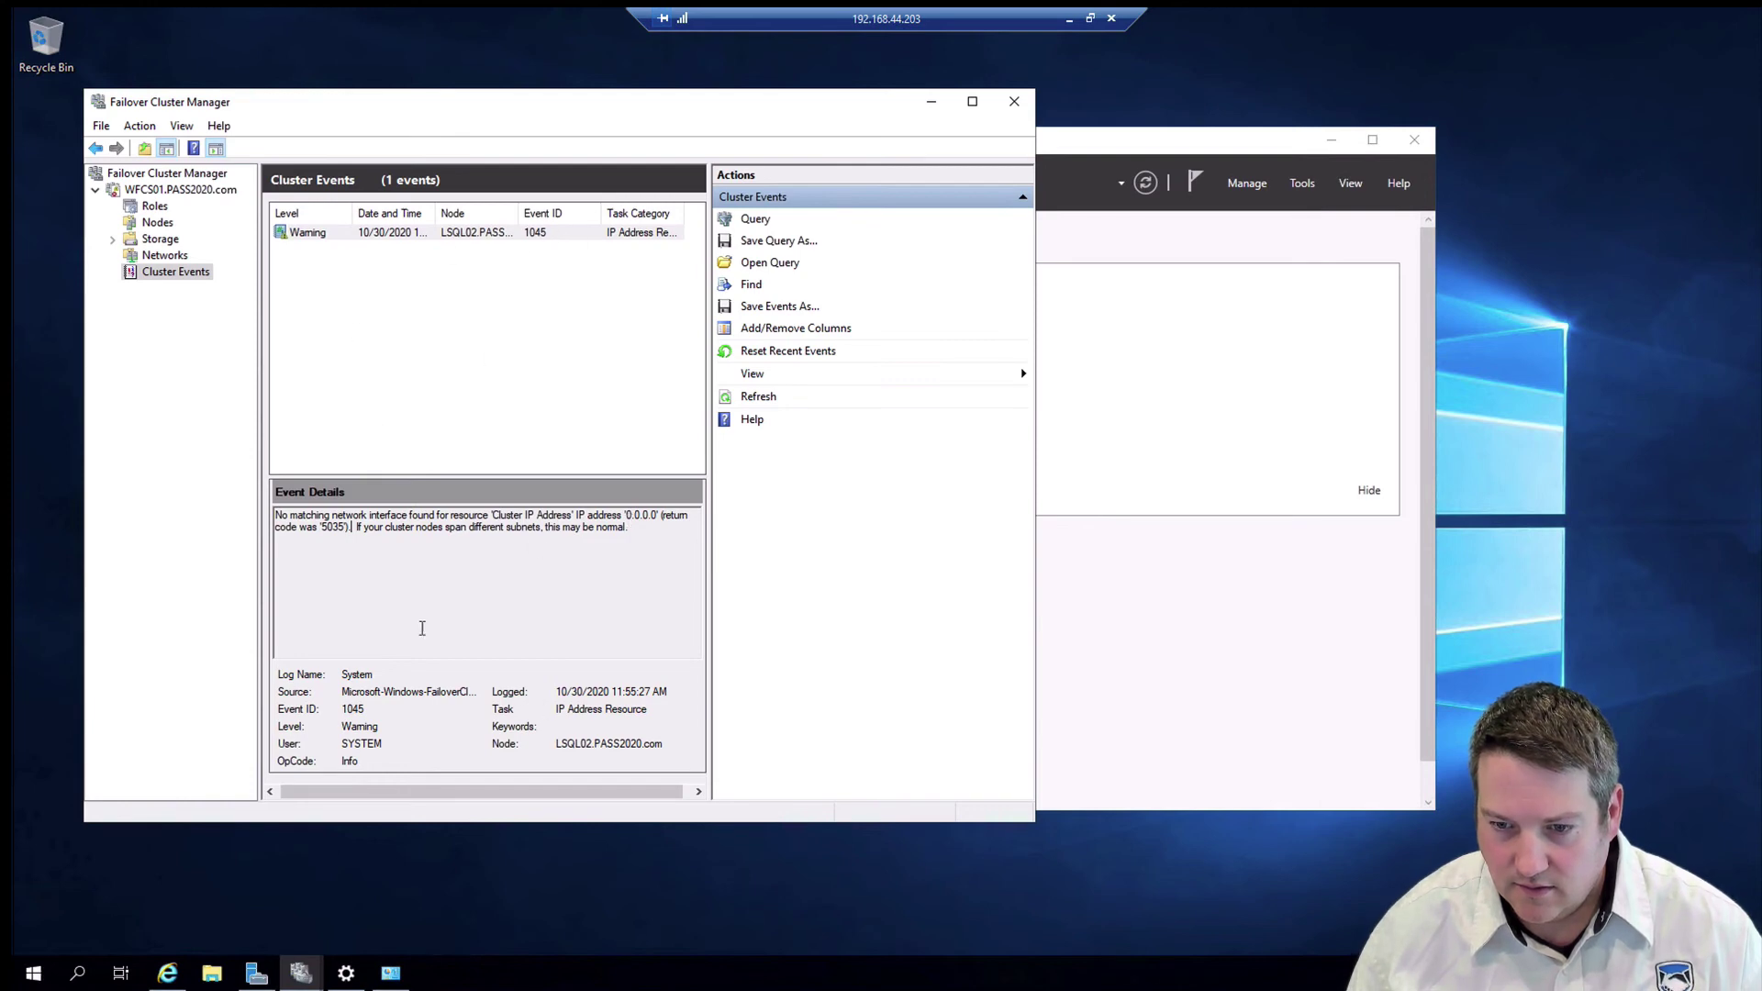
Show Cluster Network 1's connections for LSQL02 and LSQL01 on 192.168.44.x
click(158, 223)
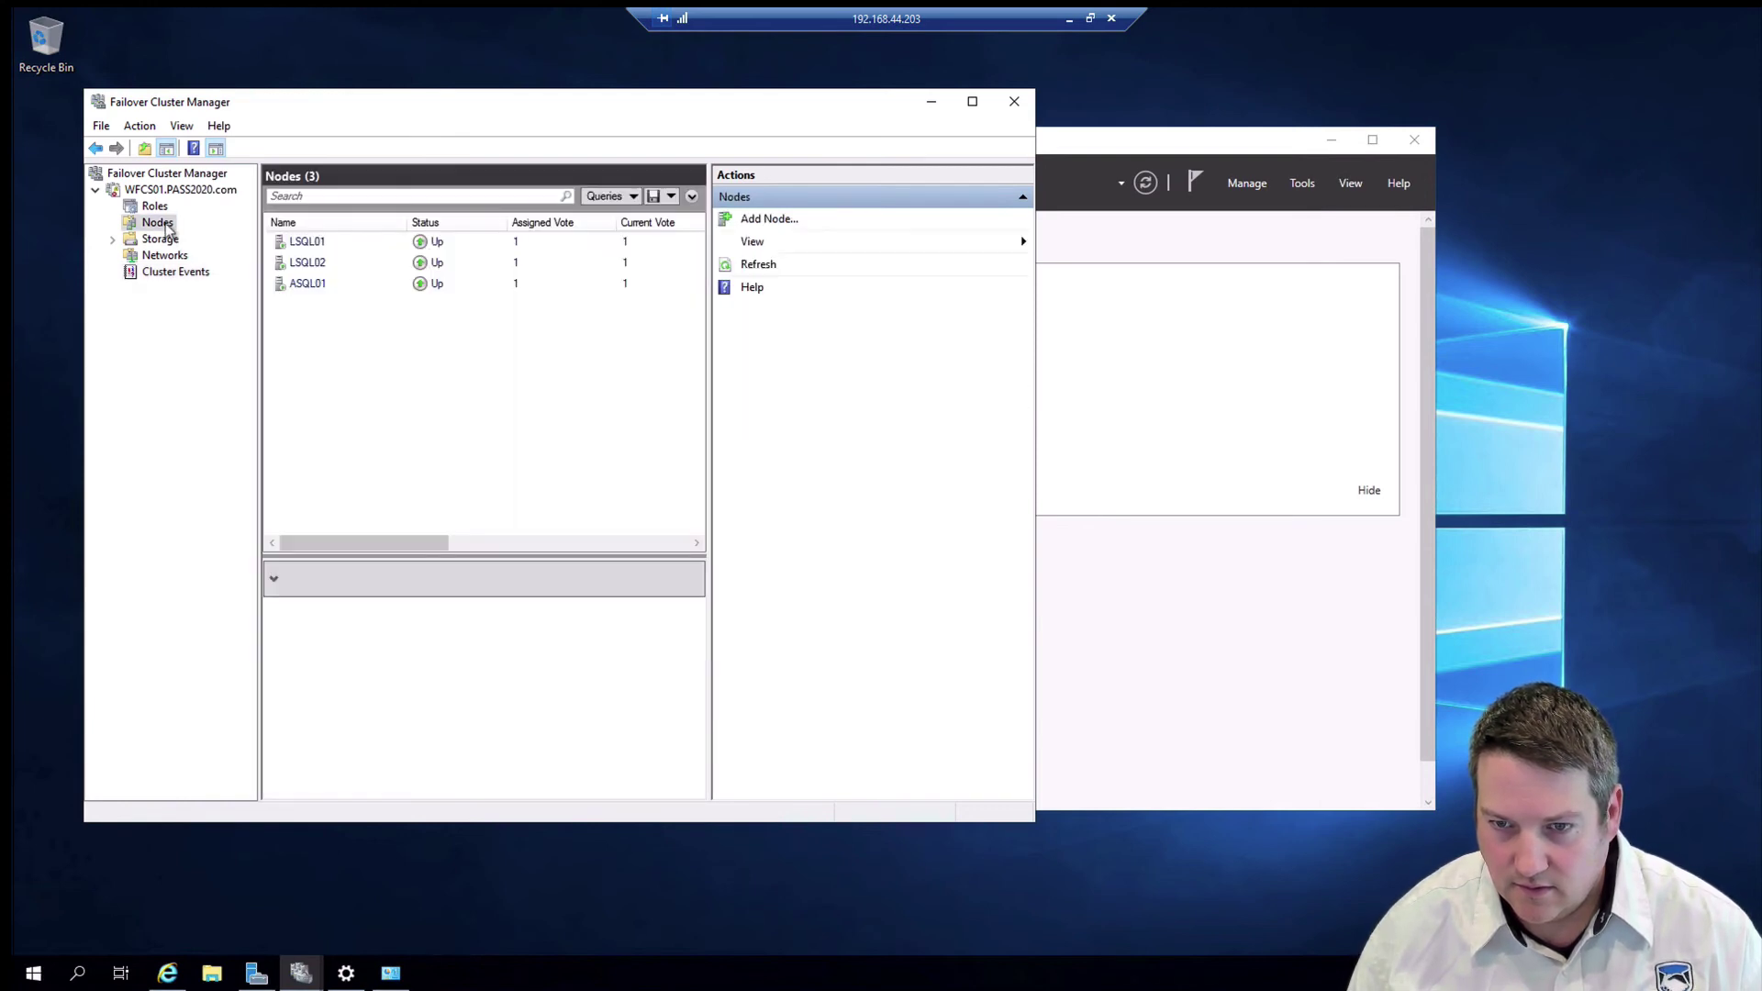
click(162, 241)
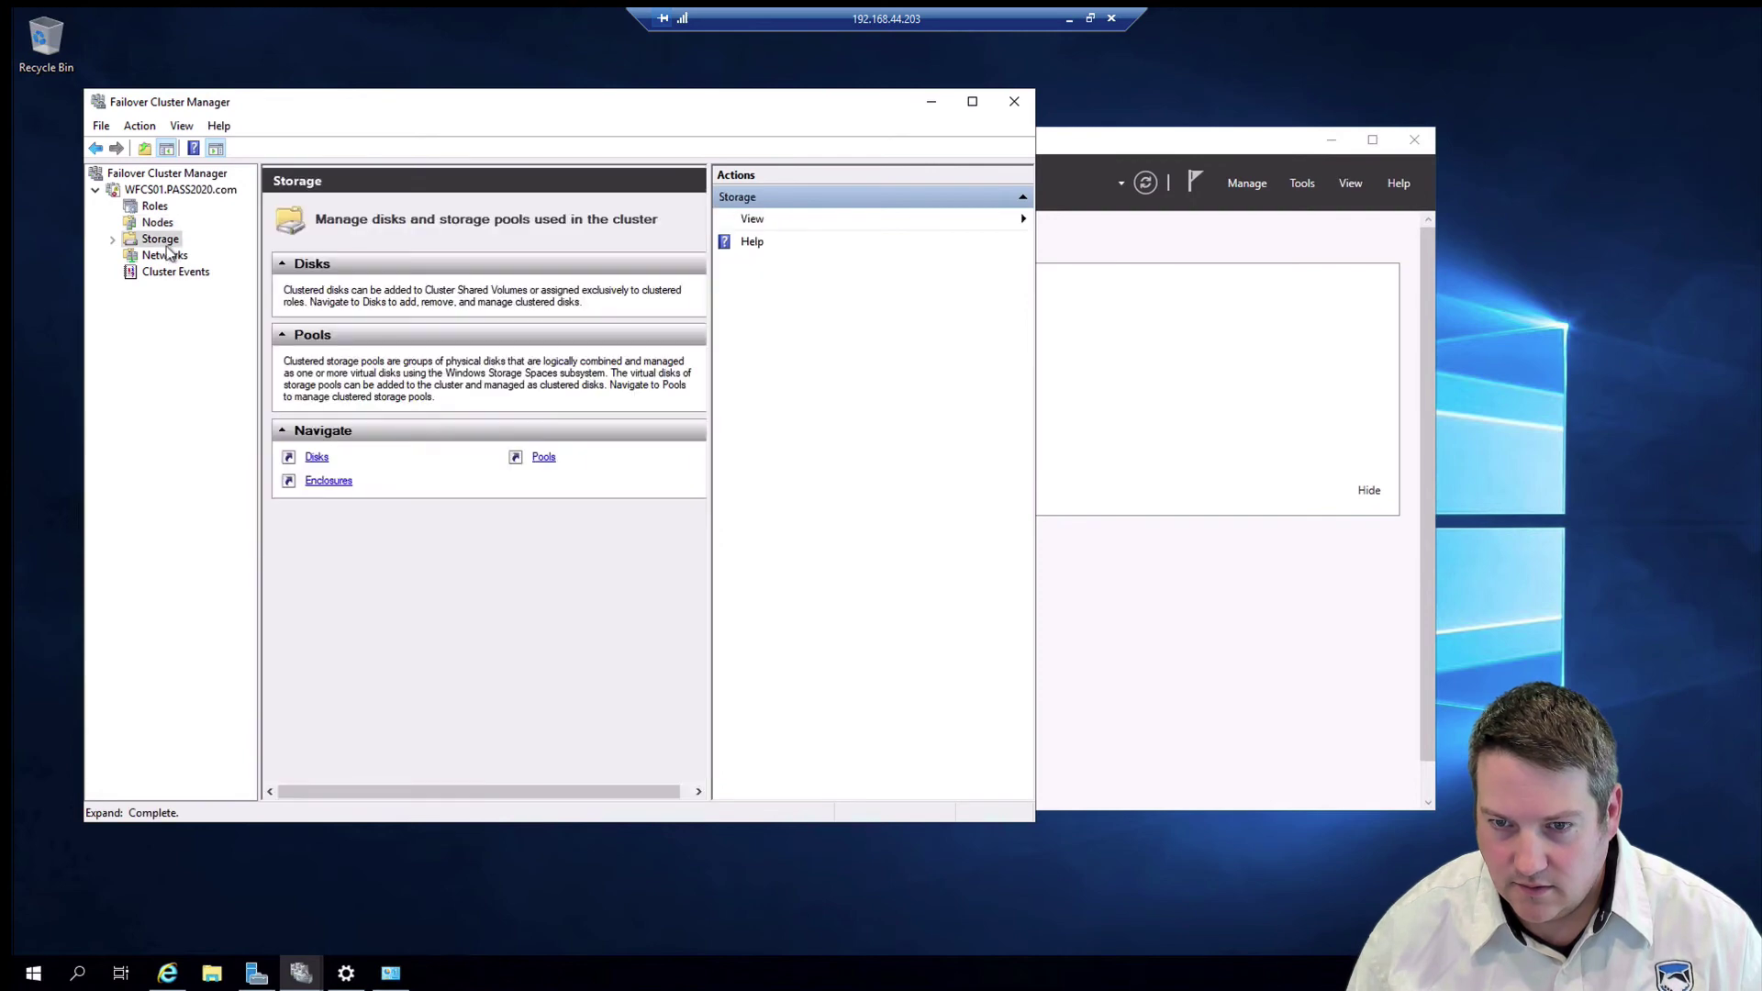
click(165, 257)
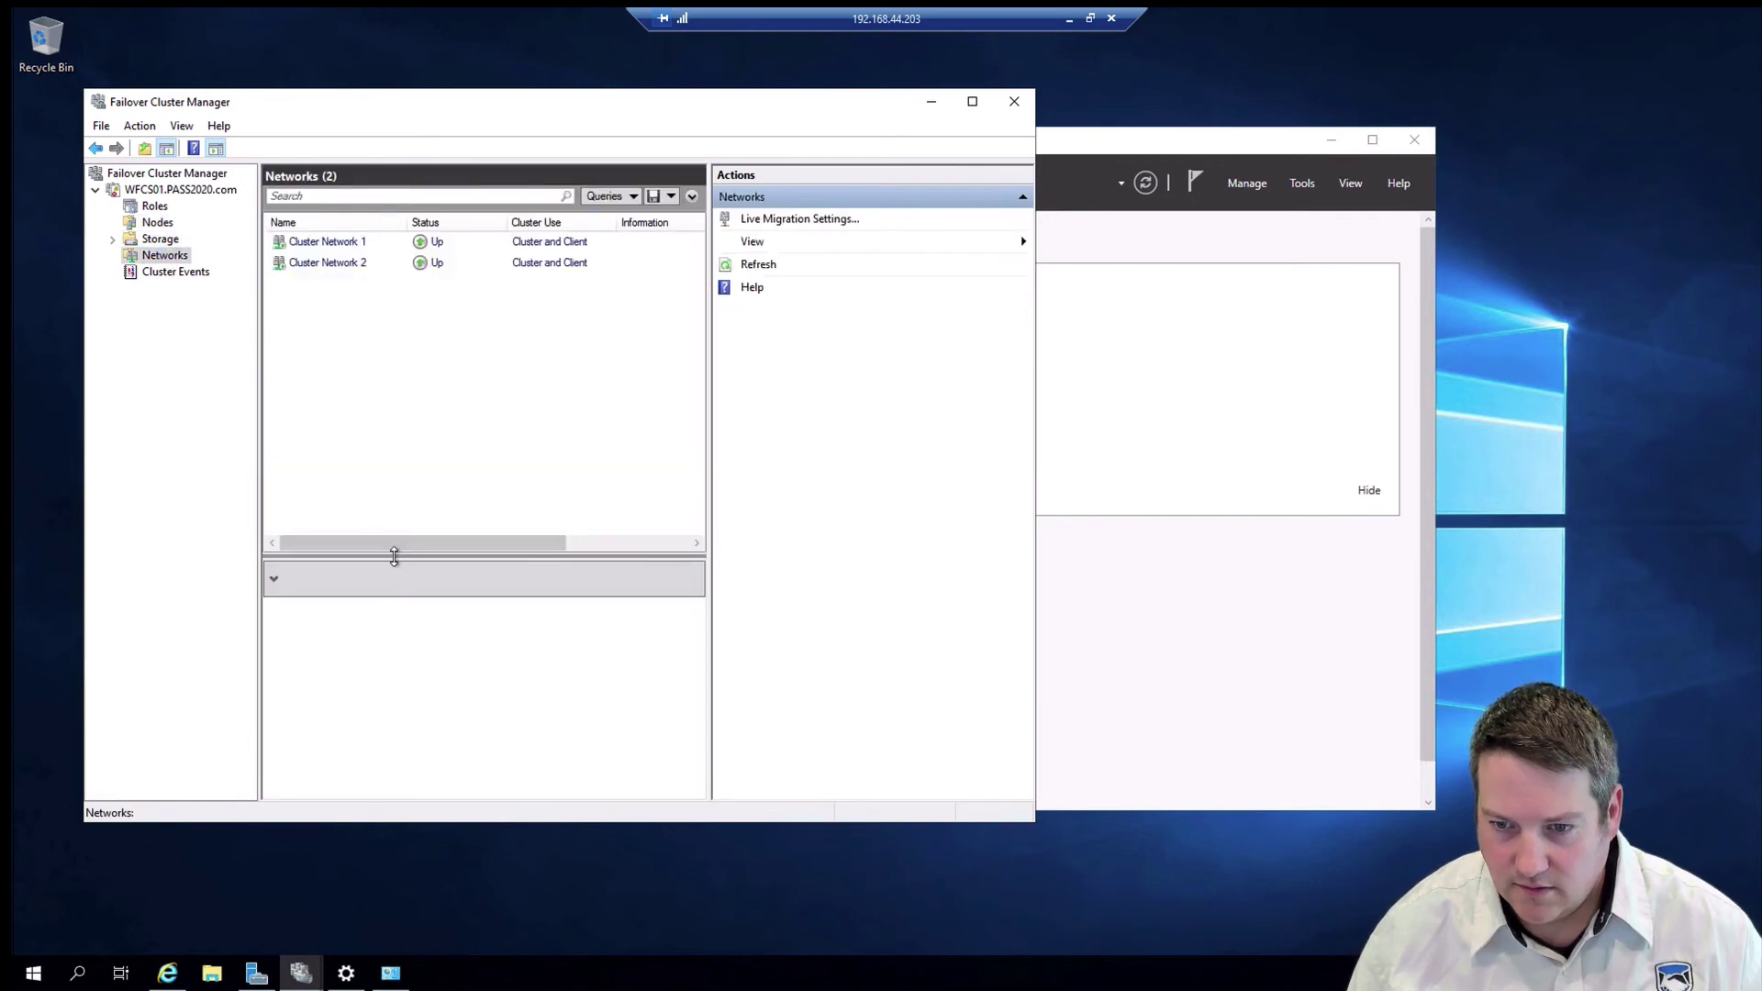
drag(396, 489, 396, 487)
click(341, 243)
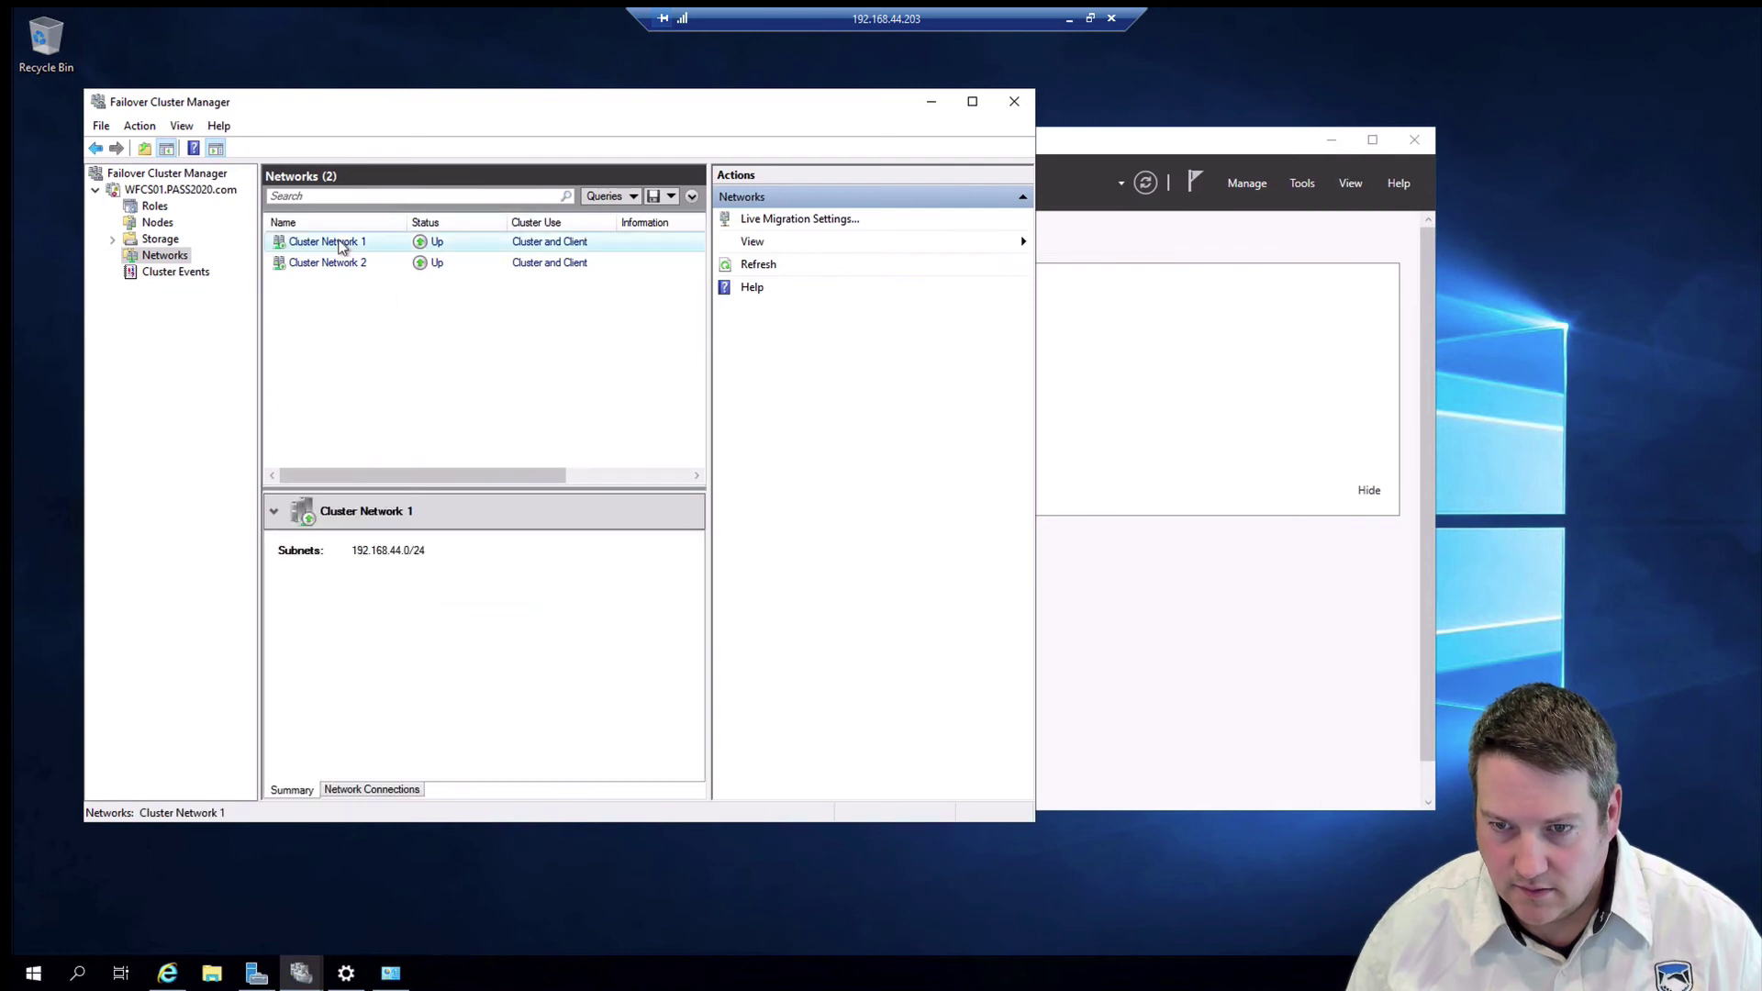
click(372, 790)
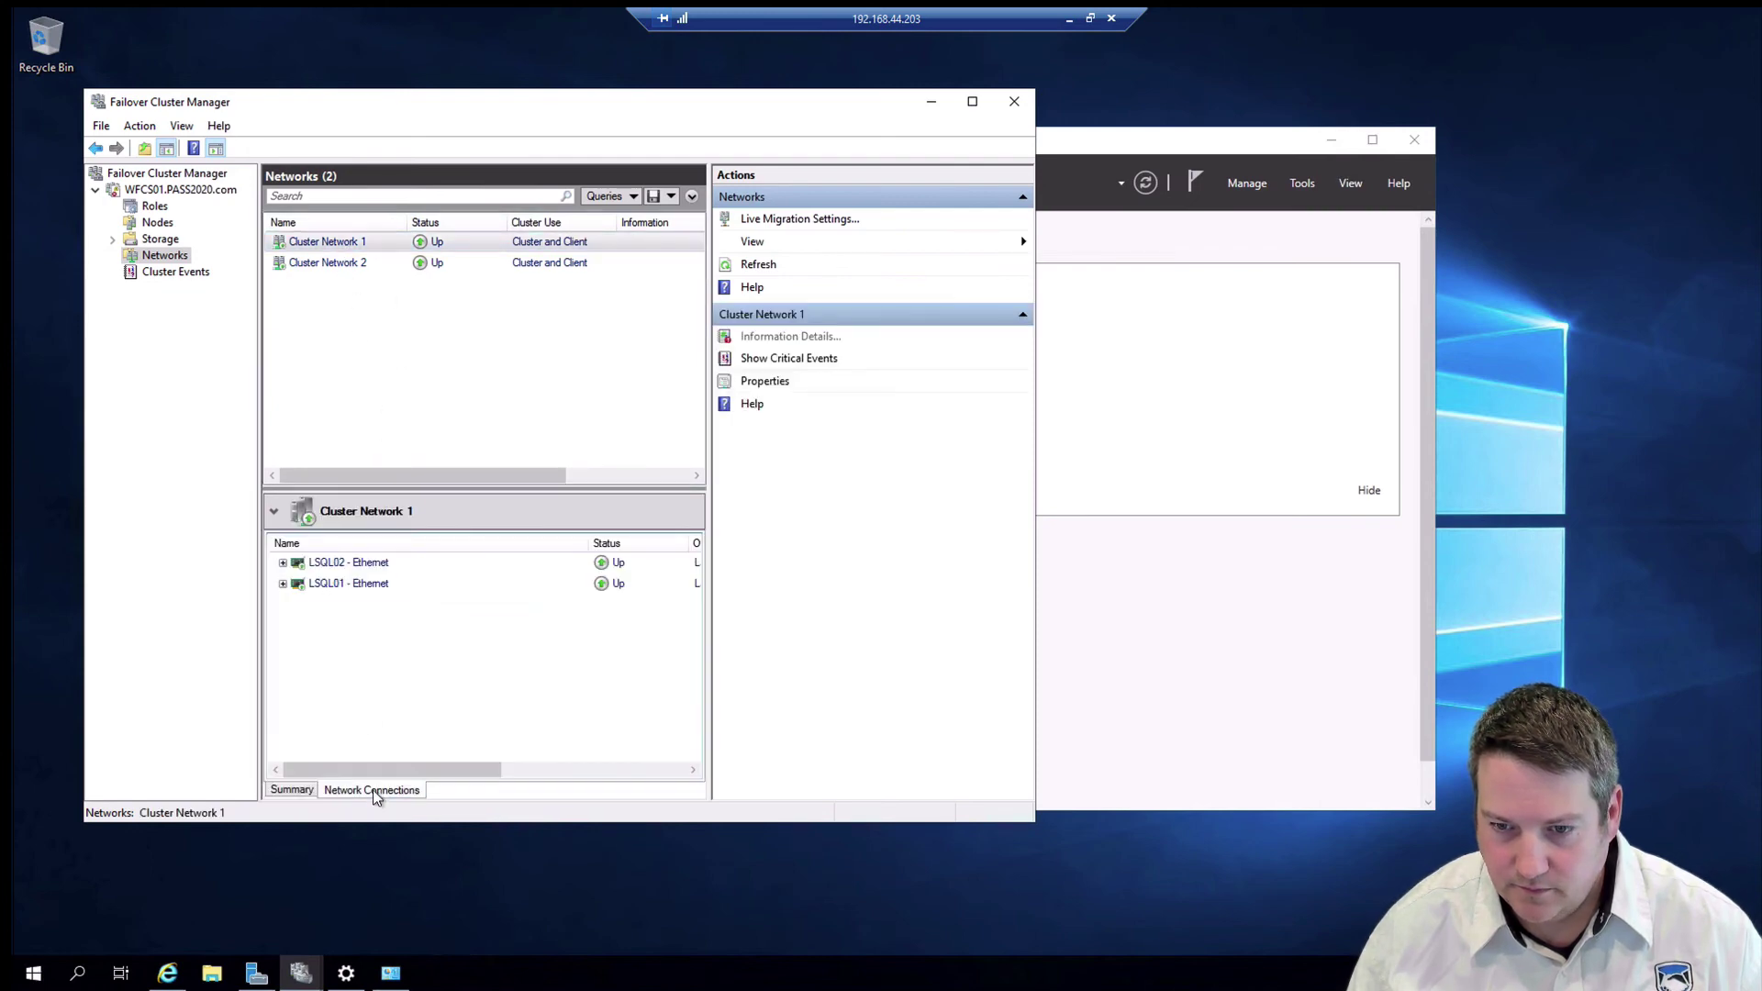
click(282, 563)
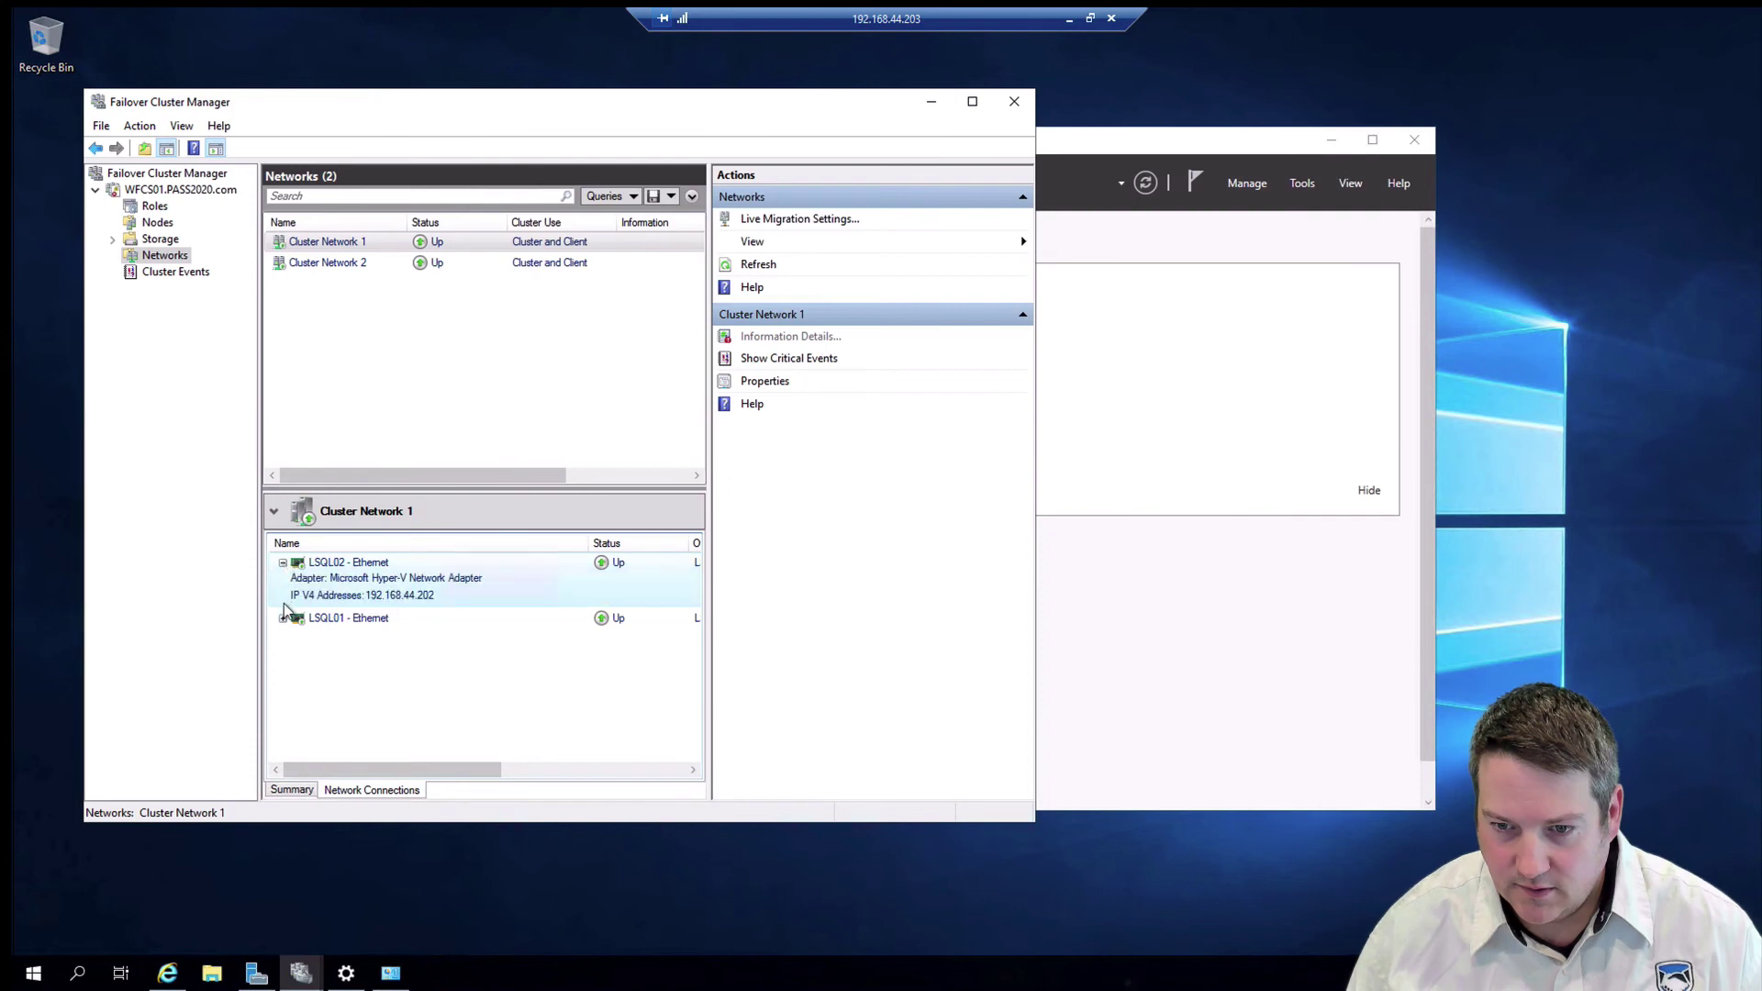
click(283, 619)
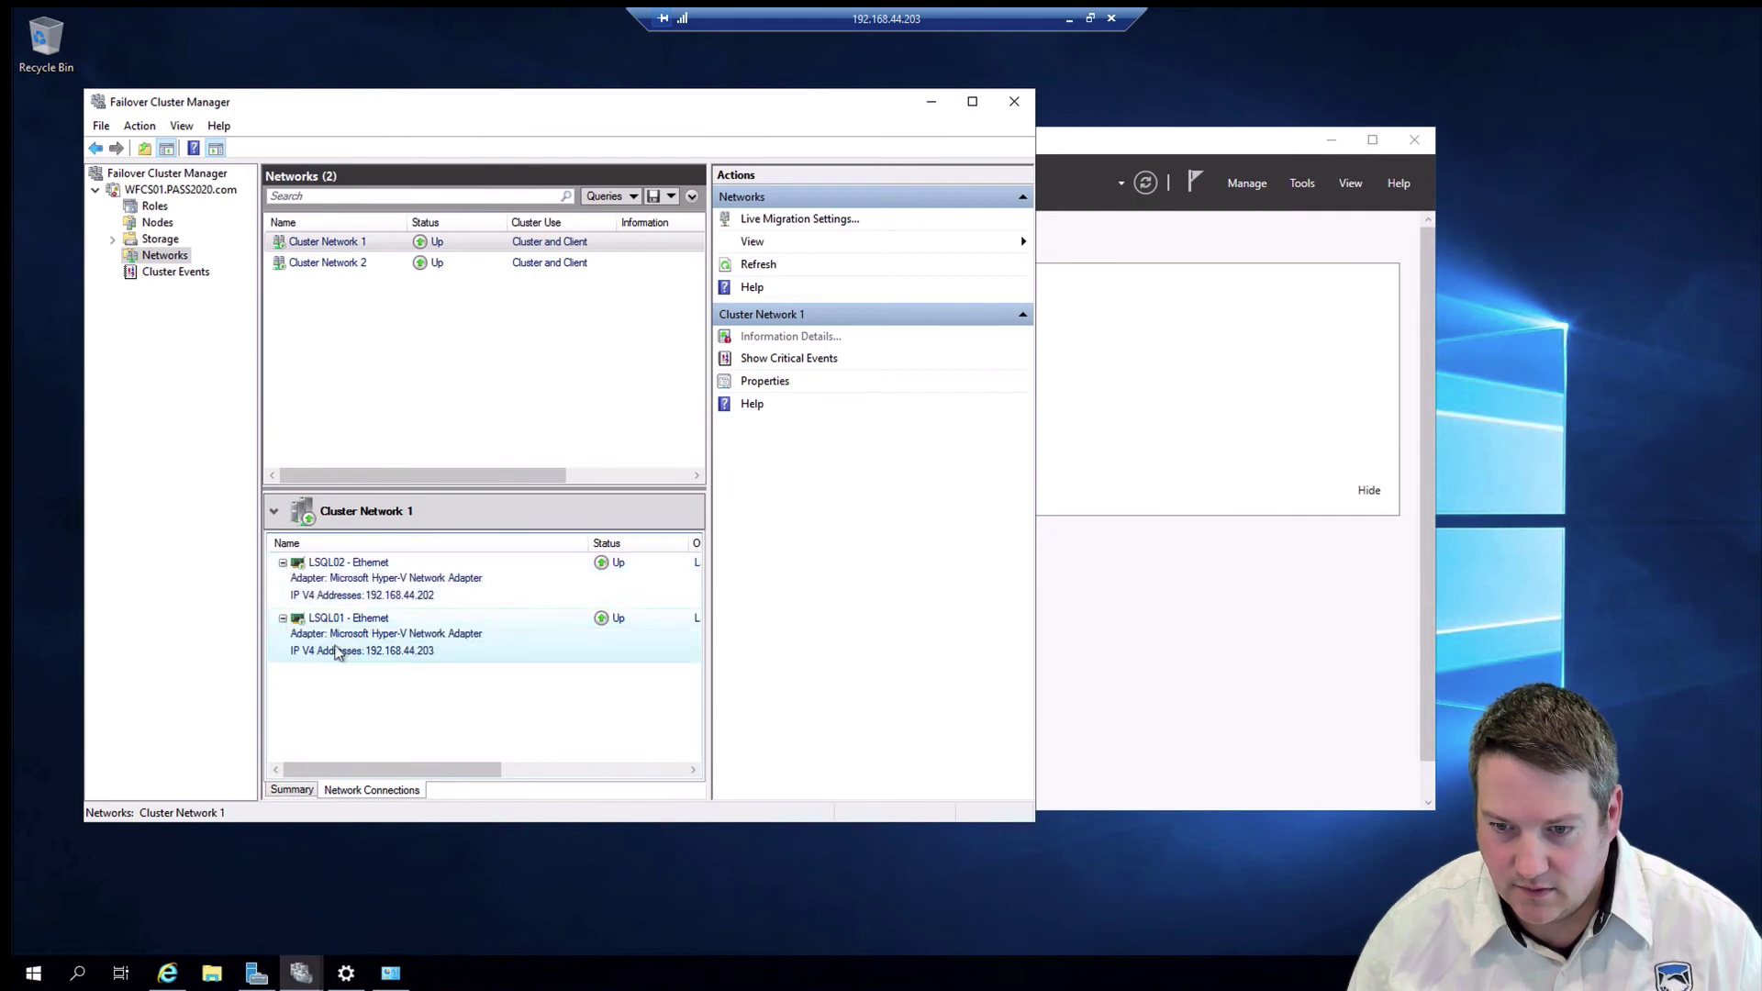
Inspect Cluster Network 2's connection: ASQL01's Ethernet 2 at 10.44.0.6
click(328, 264)
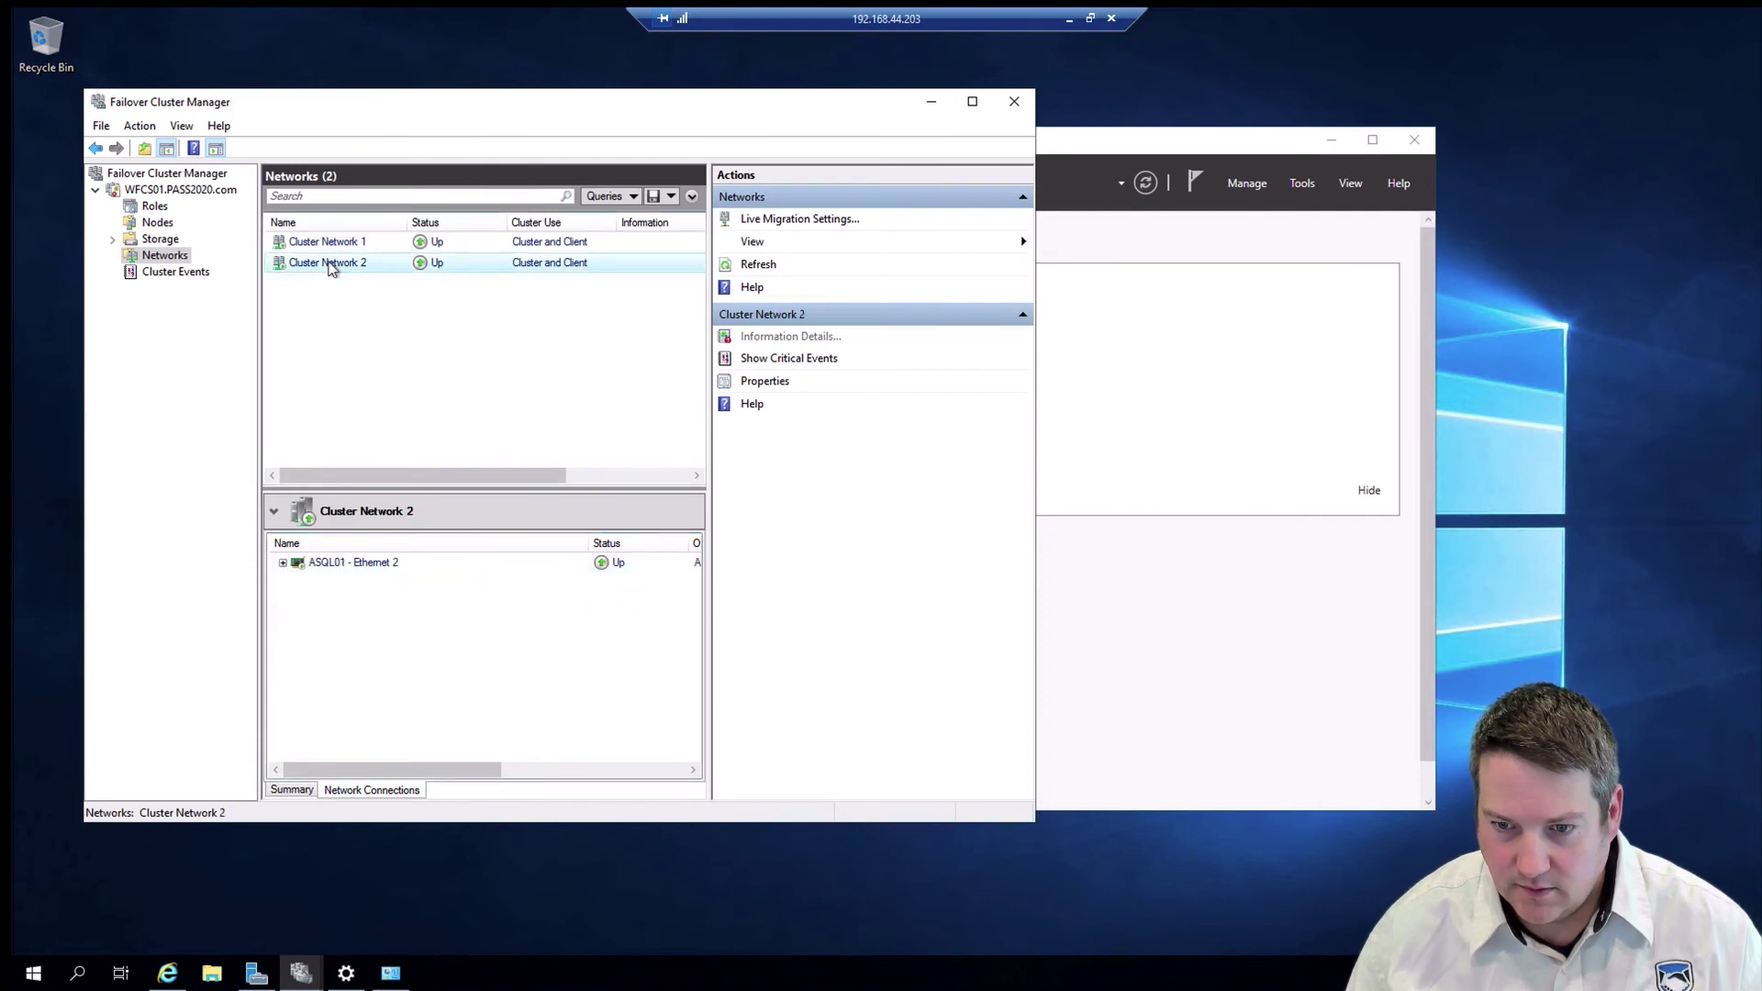
click(283, 562)
click(349, 595)
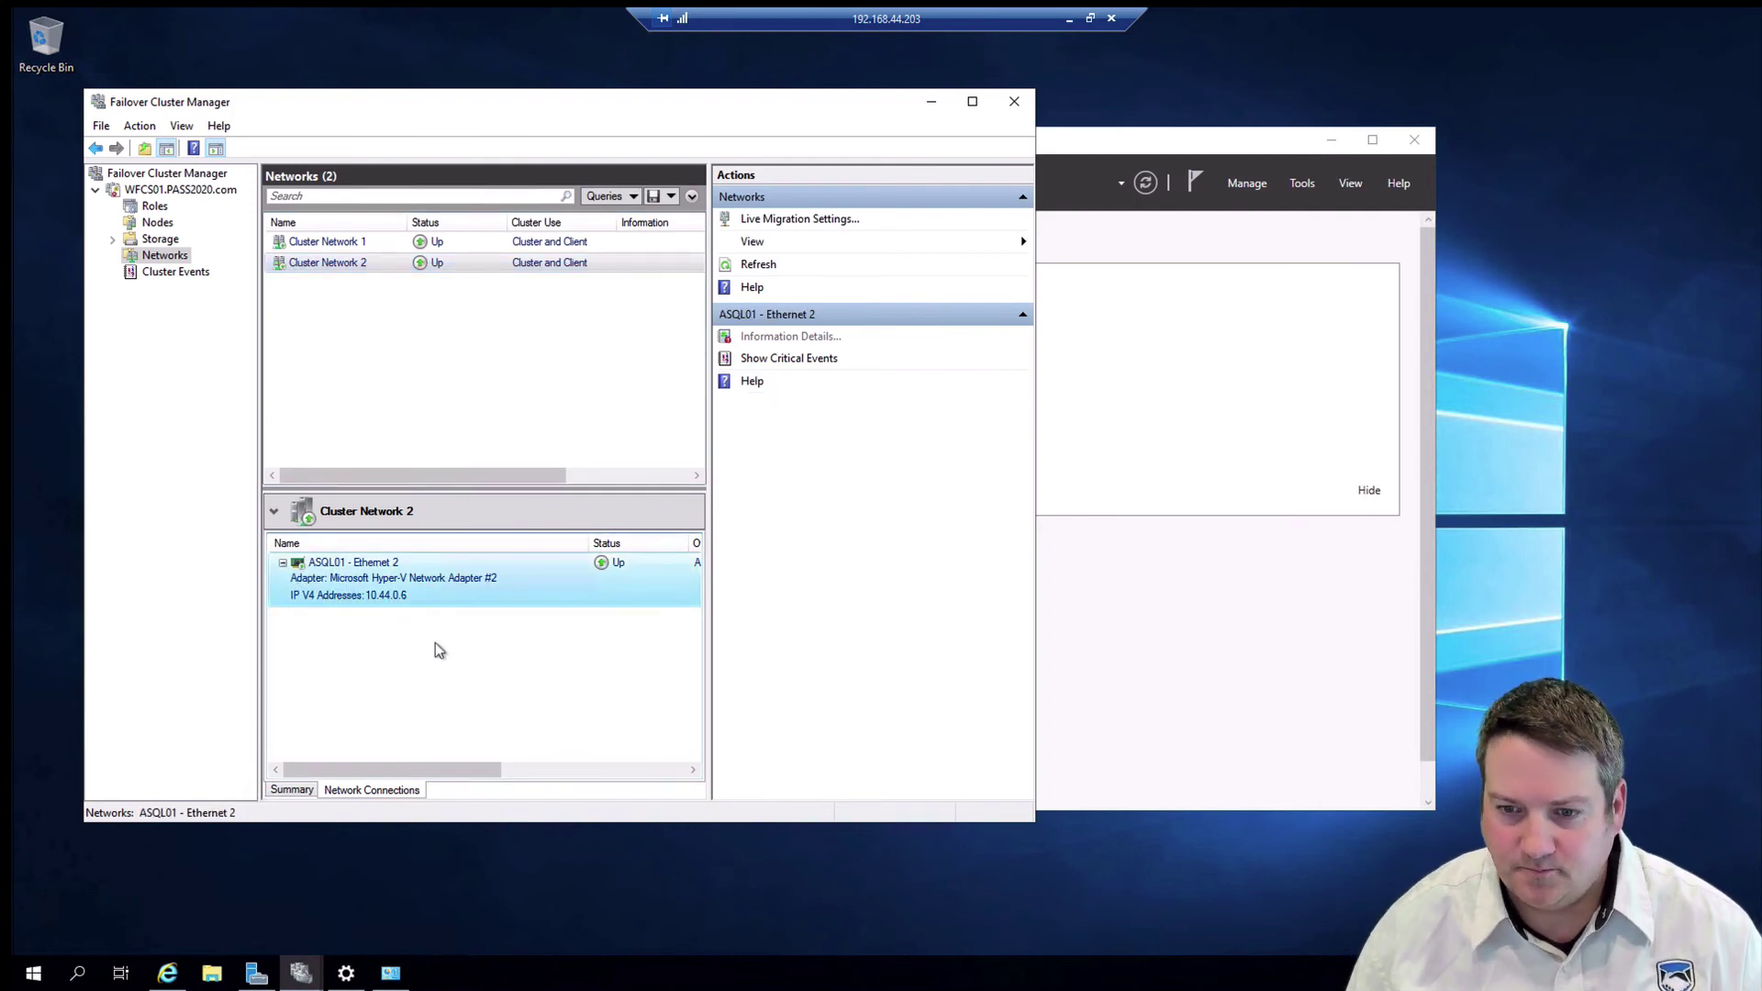
click(358, 262)
click(358, 243)
click(361, 264)
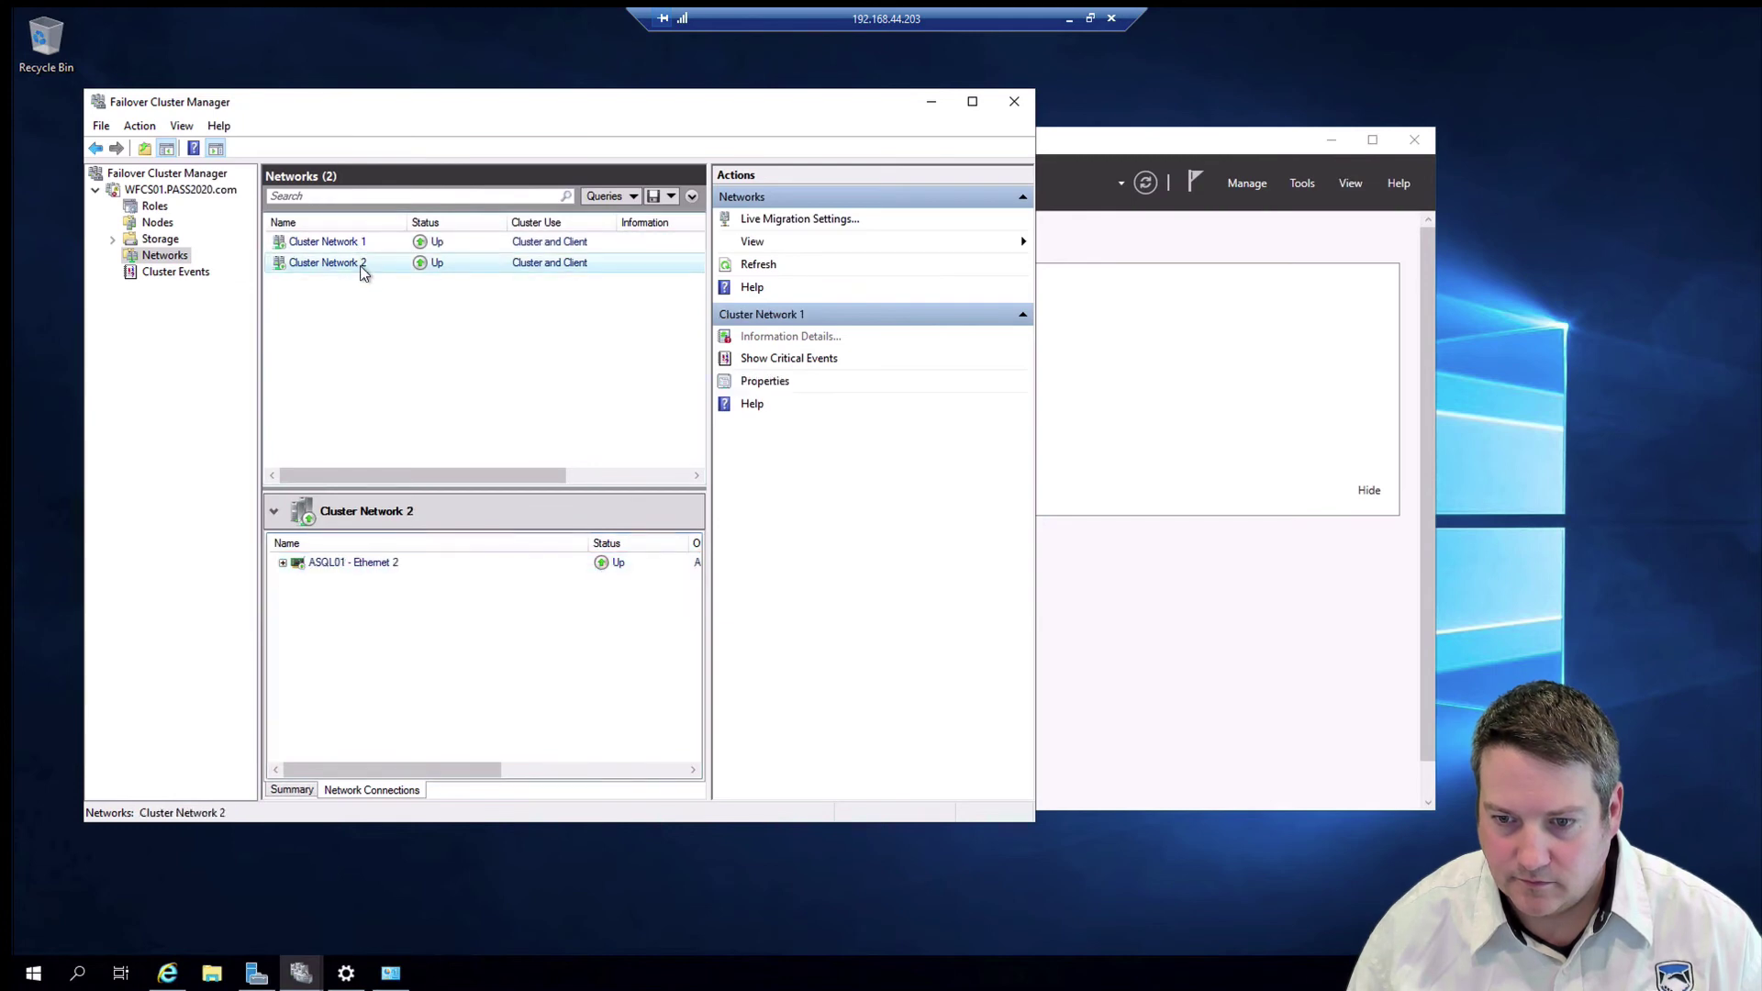
click(283, 563)
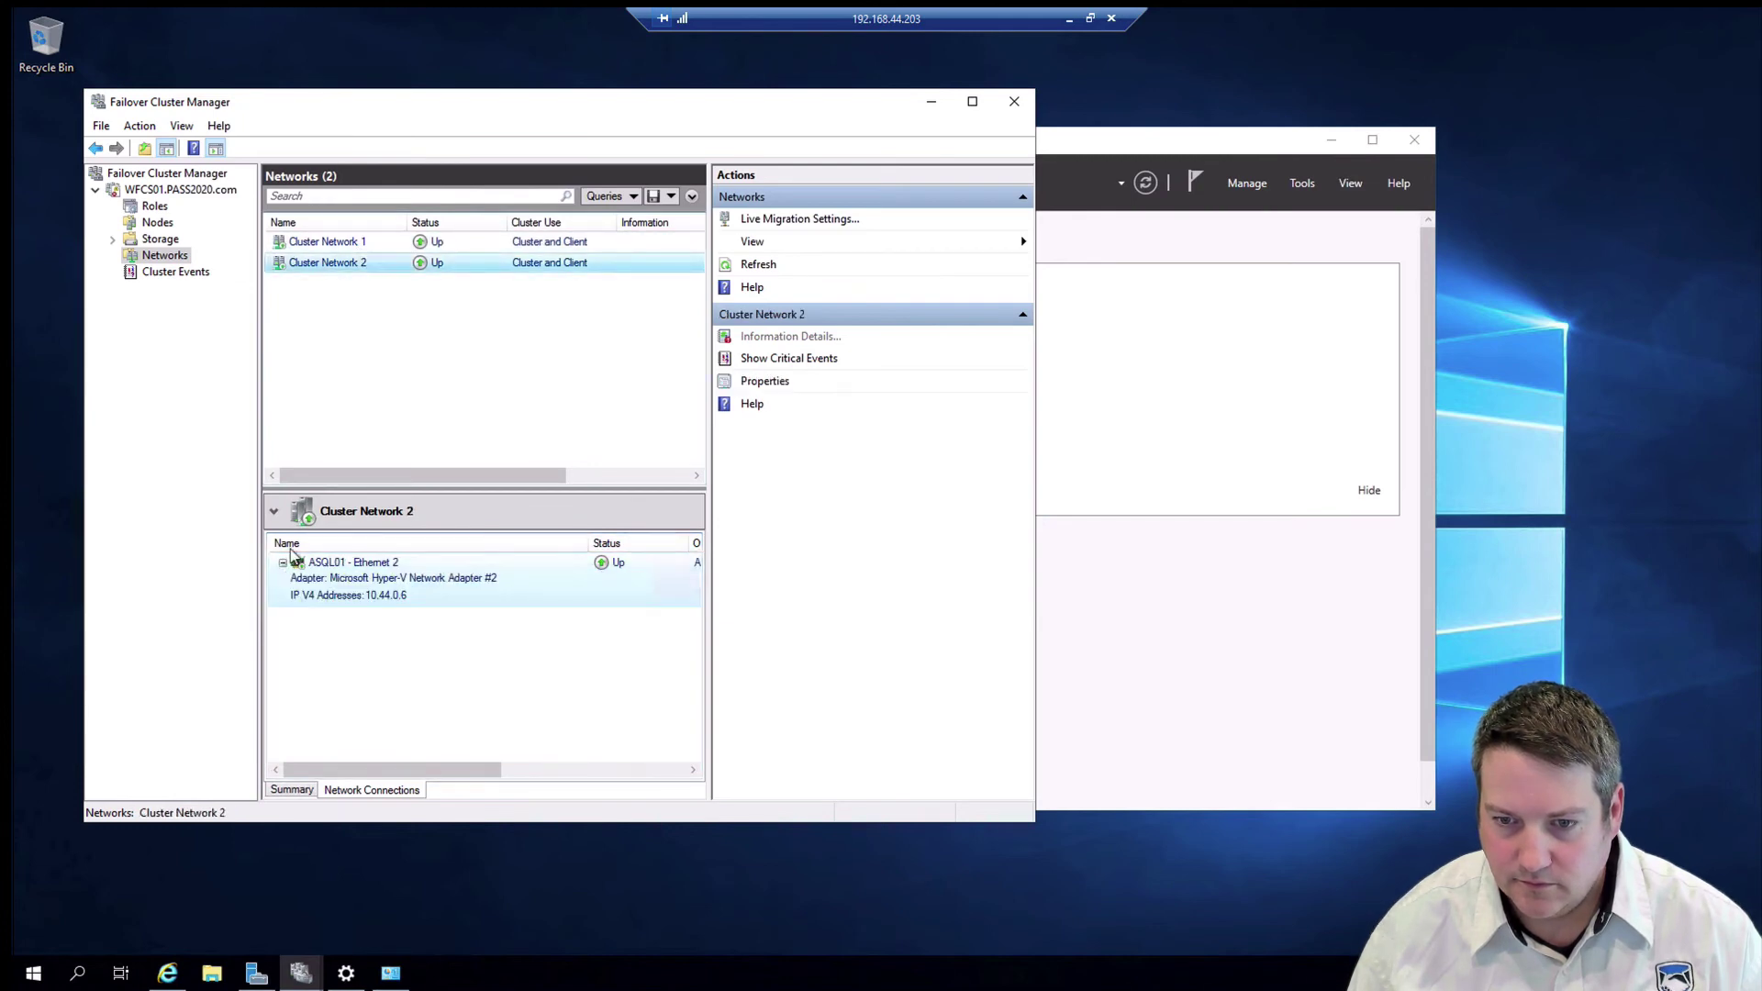
Expand LSQL02's connection in Cluster Network 1 and widen the window to show Owner Node
click(317, 241)
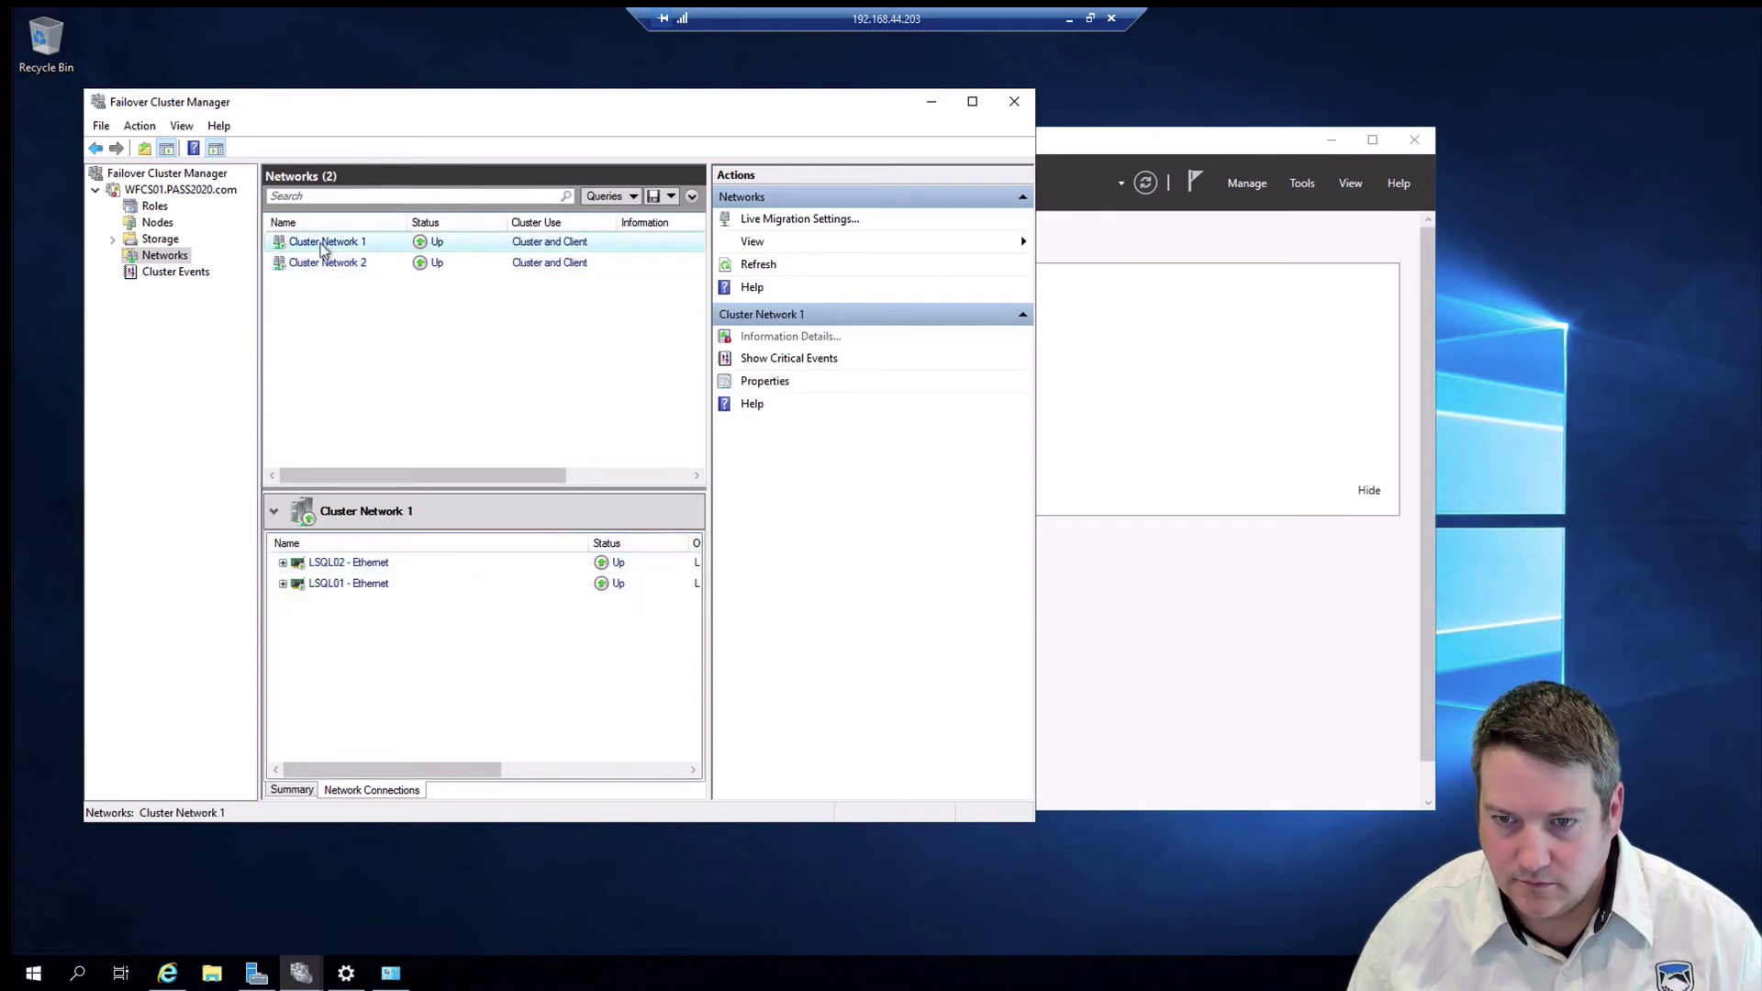
click(283, 562)
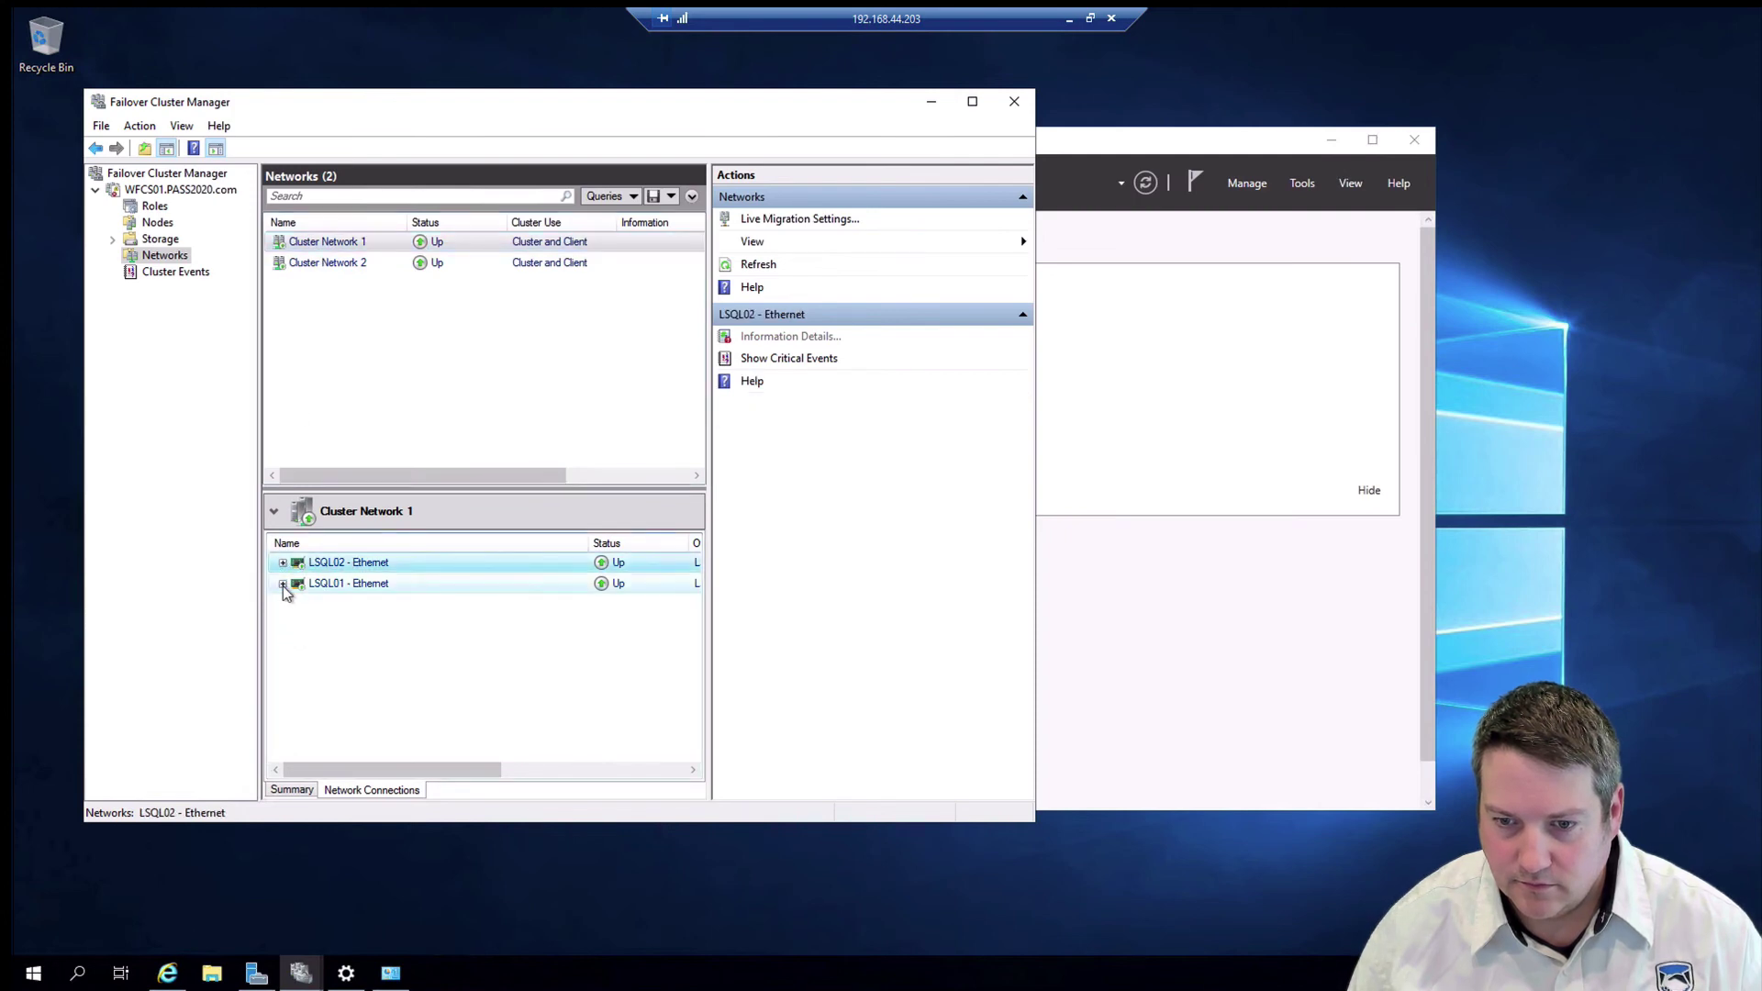
click(283, 563)
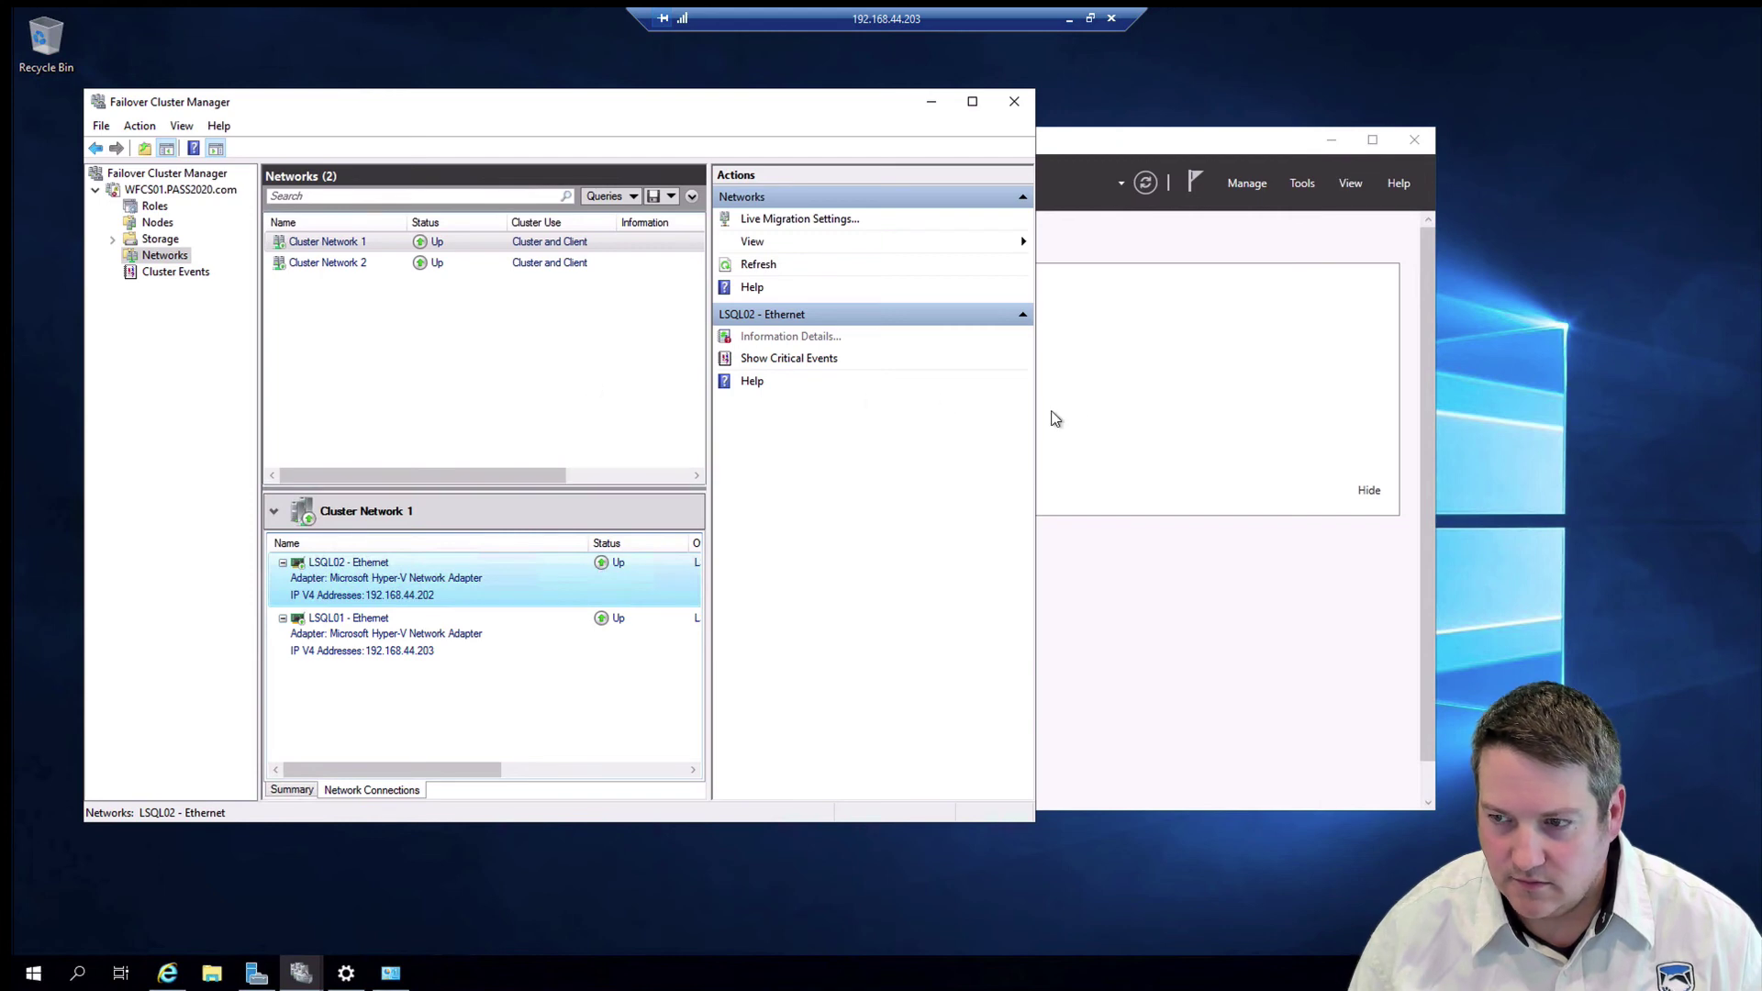
drag(1037, 418, 1125, 423)
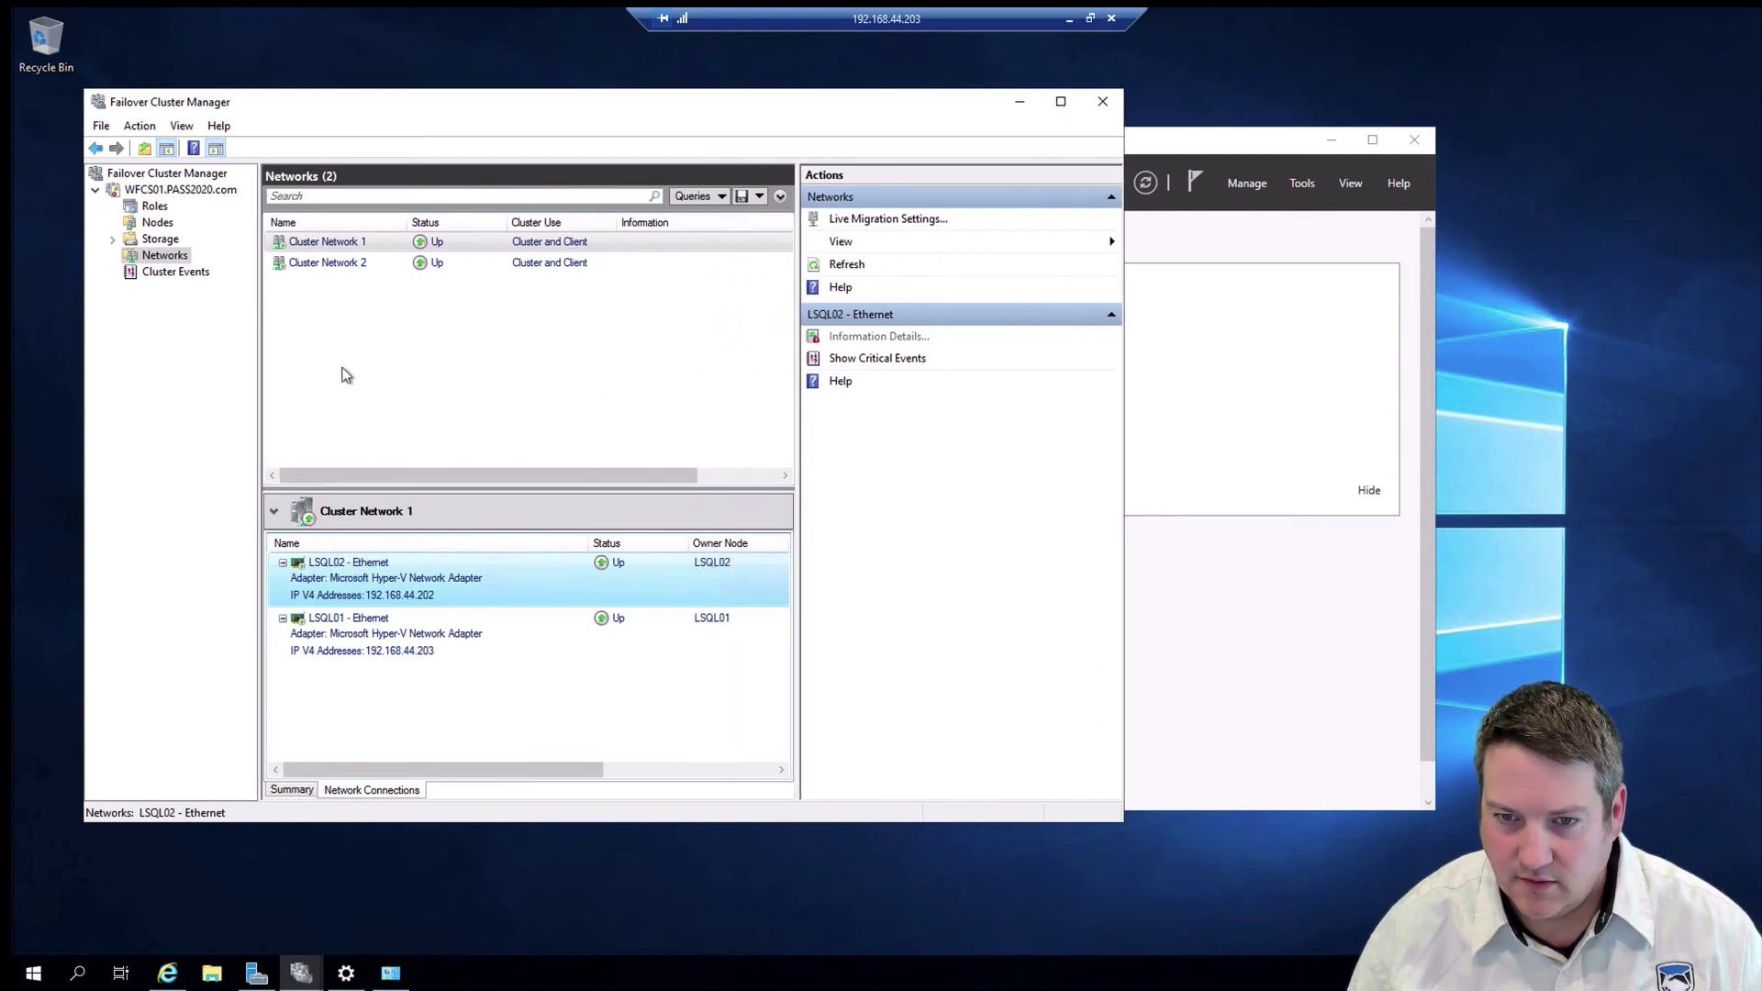
Return to Networks and expand ASQL01's Ethernet 2 in Cluster Network 2, showing 10.44.0.6
click(154, 207)
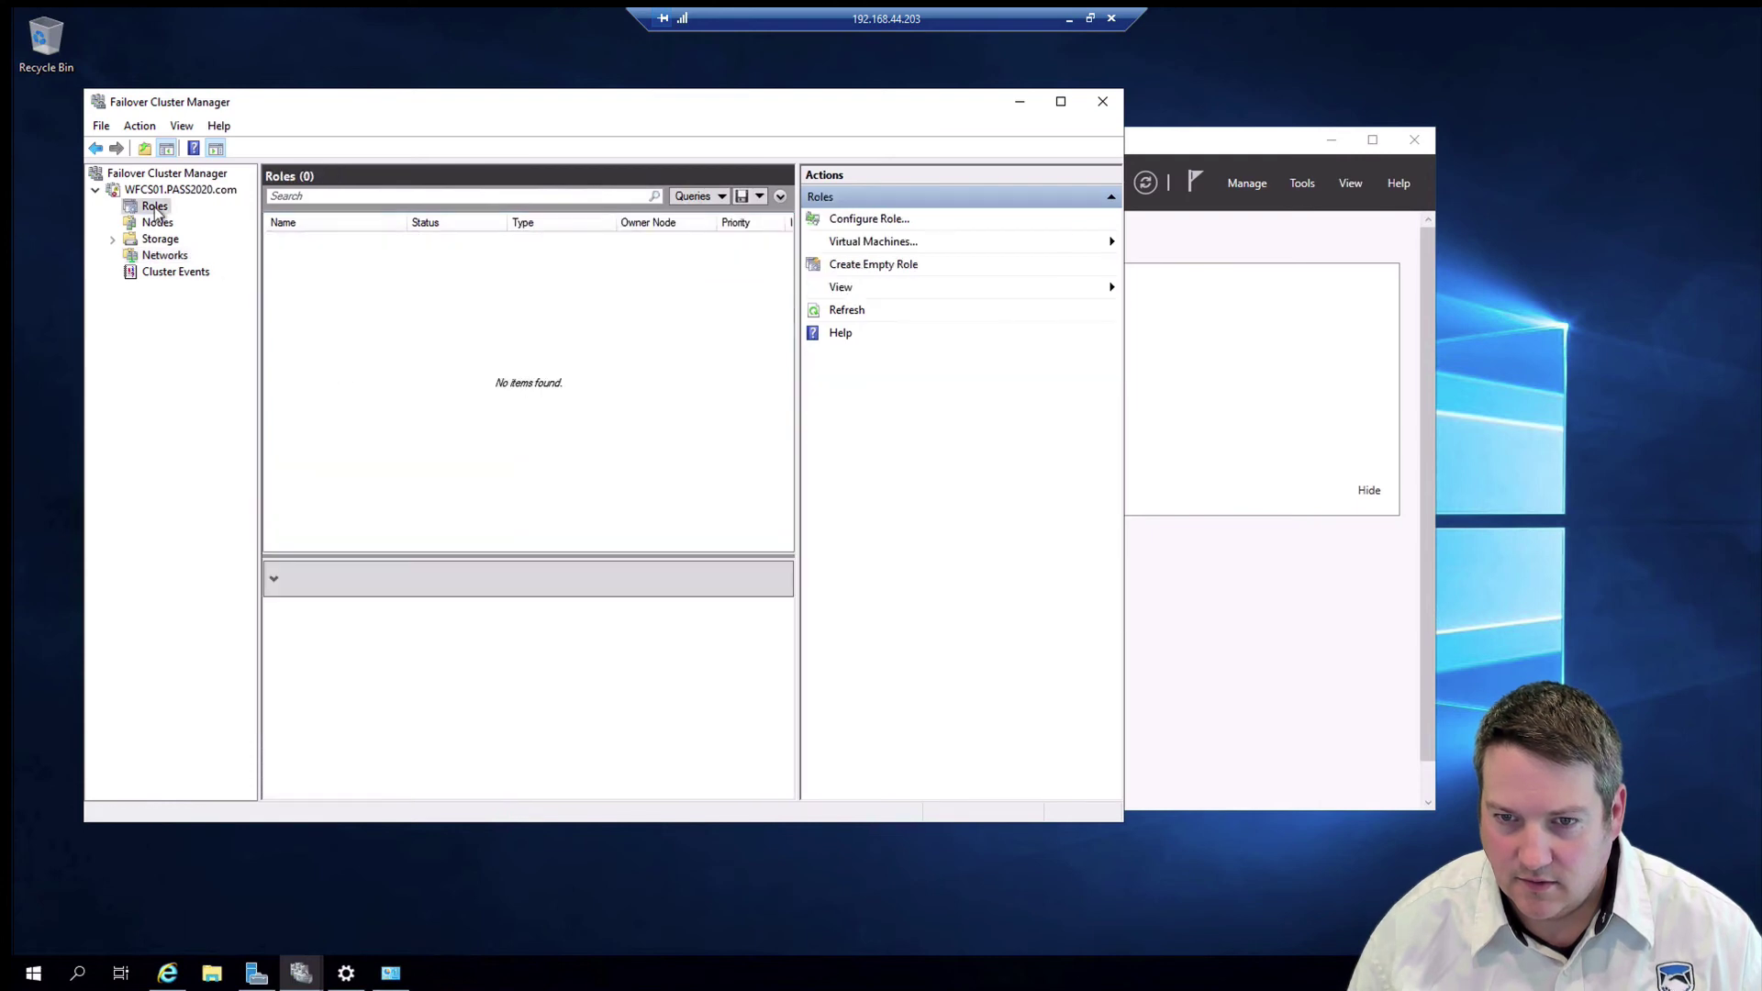
click(154, 223)
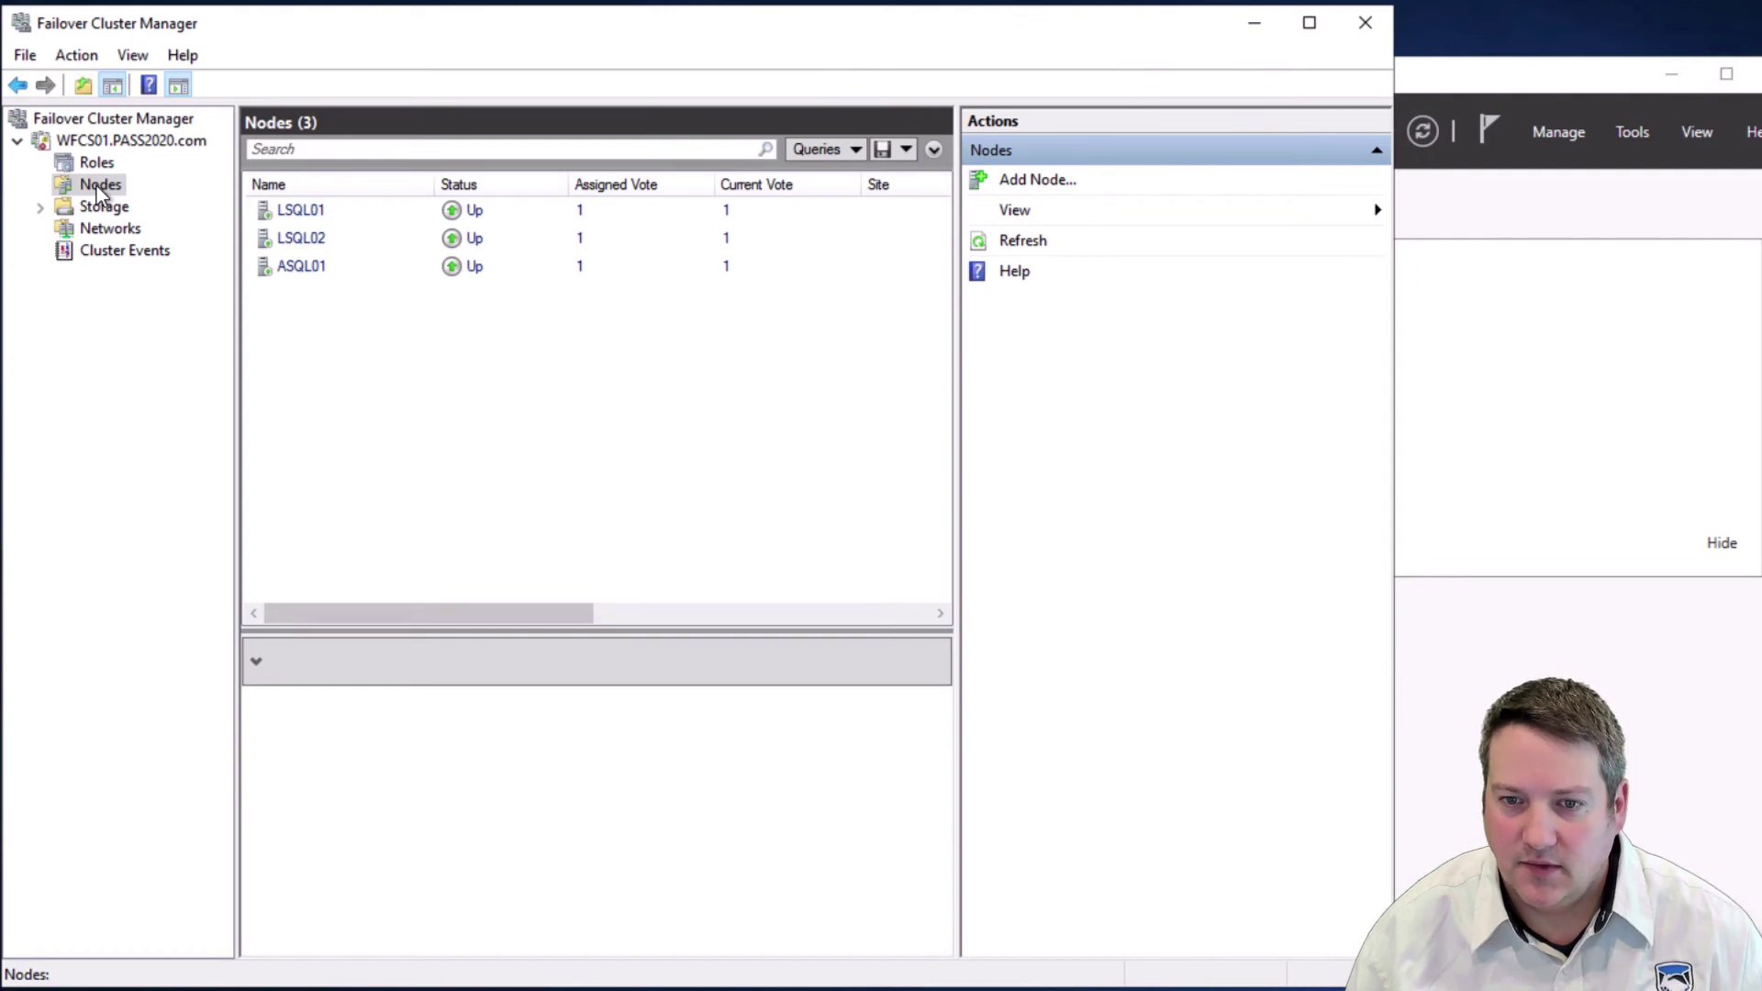
click(108, 227)
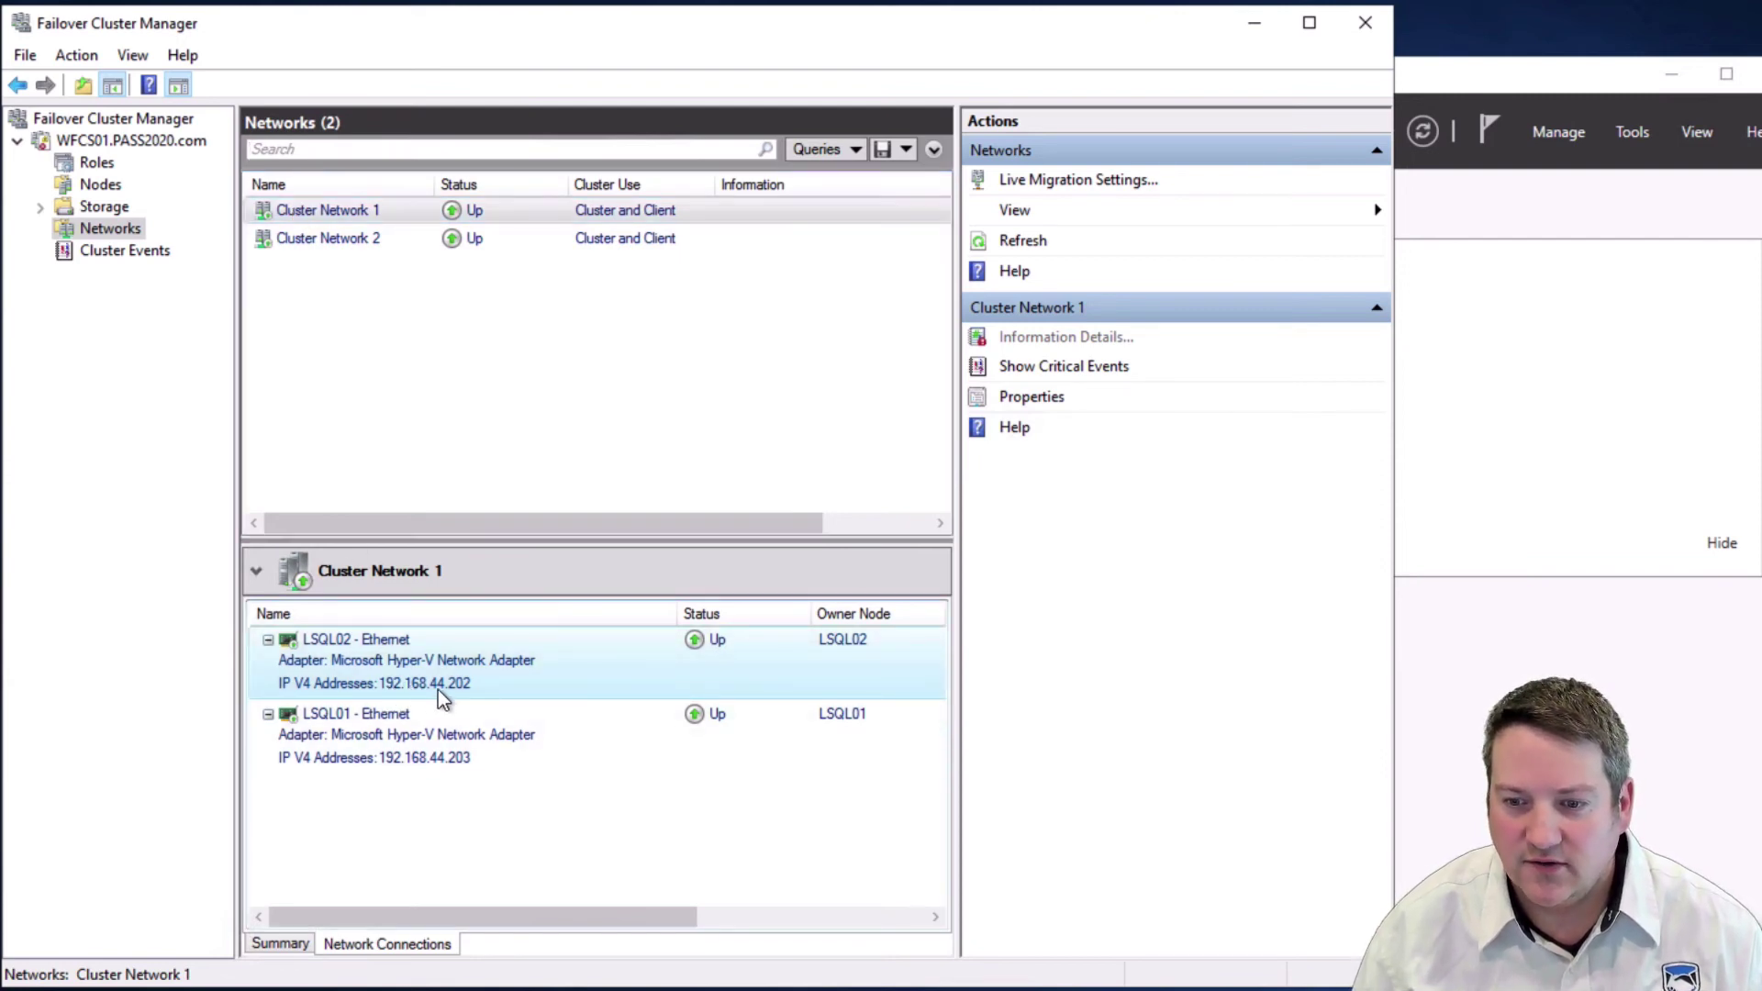
click(432, 686)
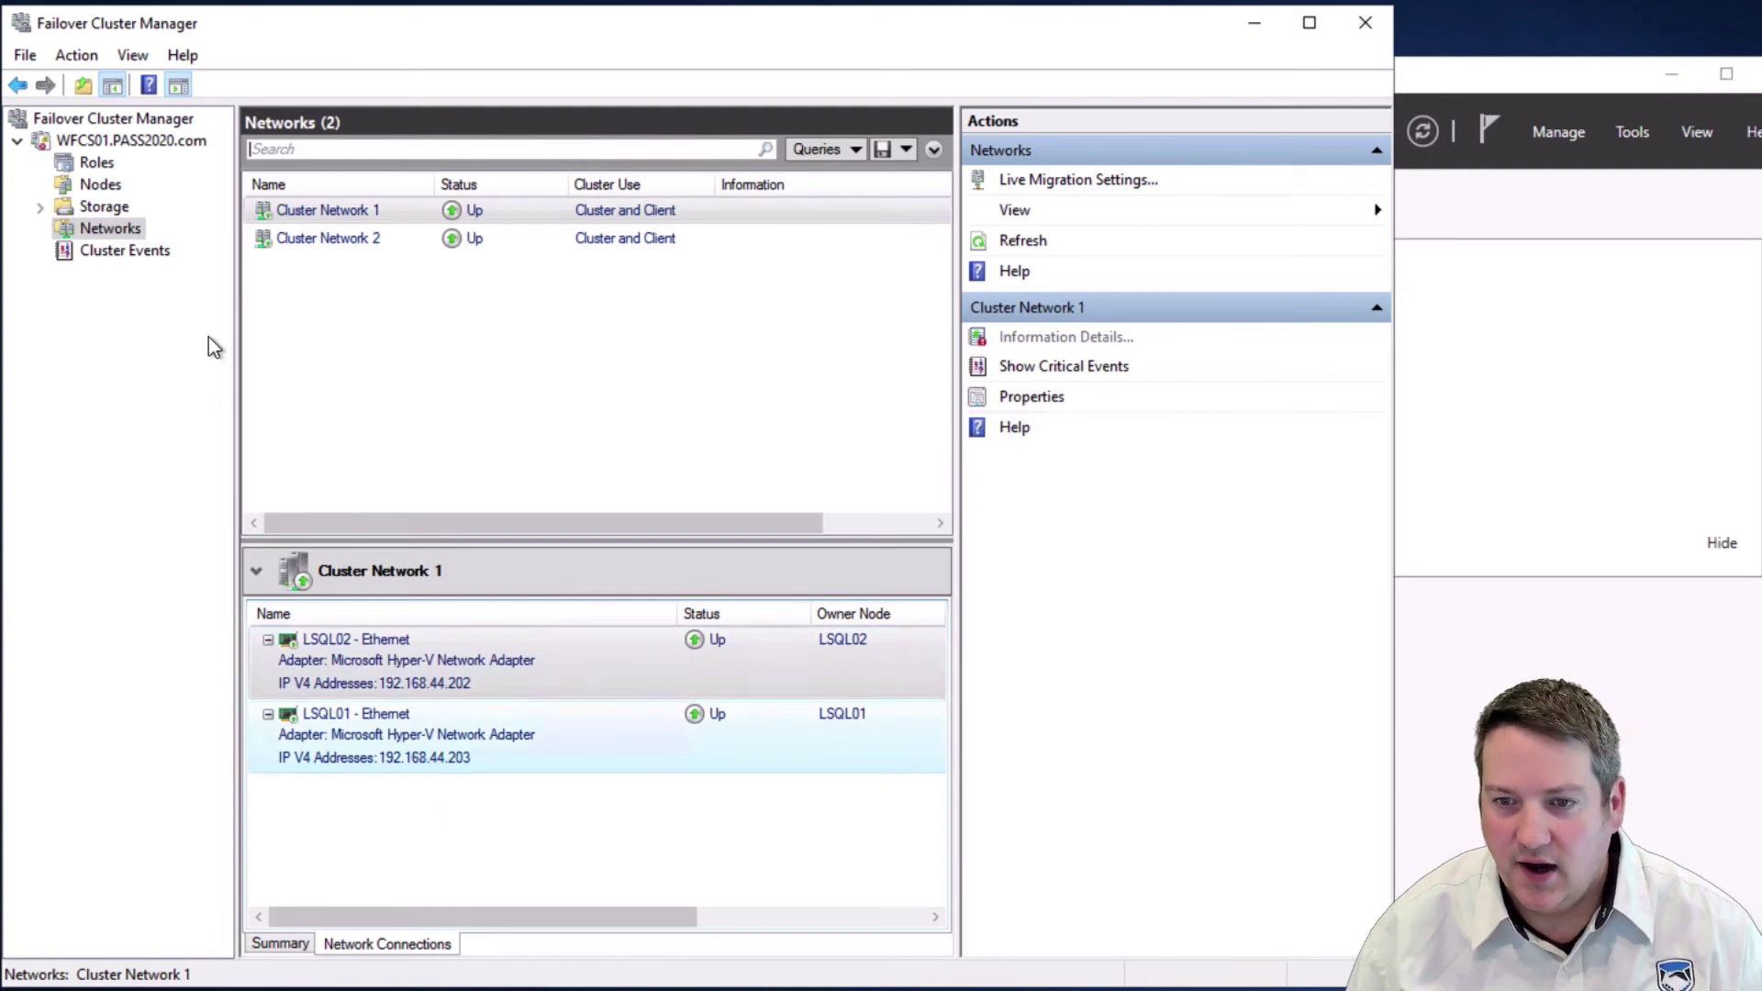
click(313, 238)
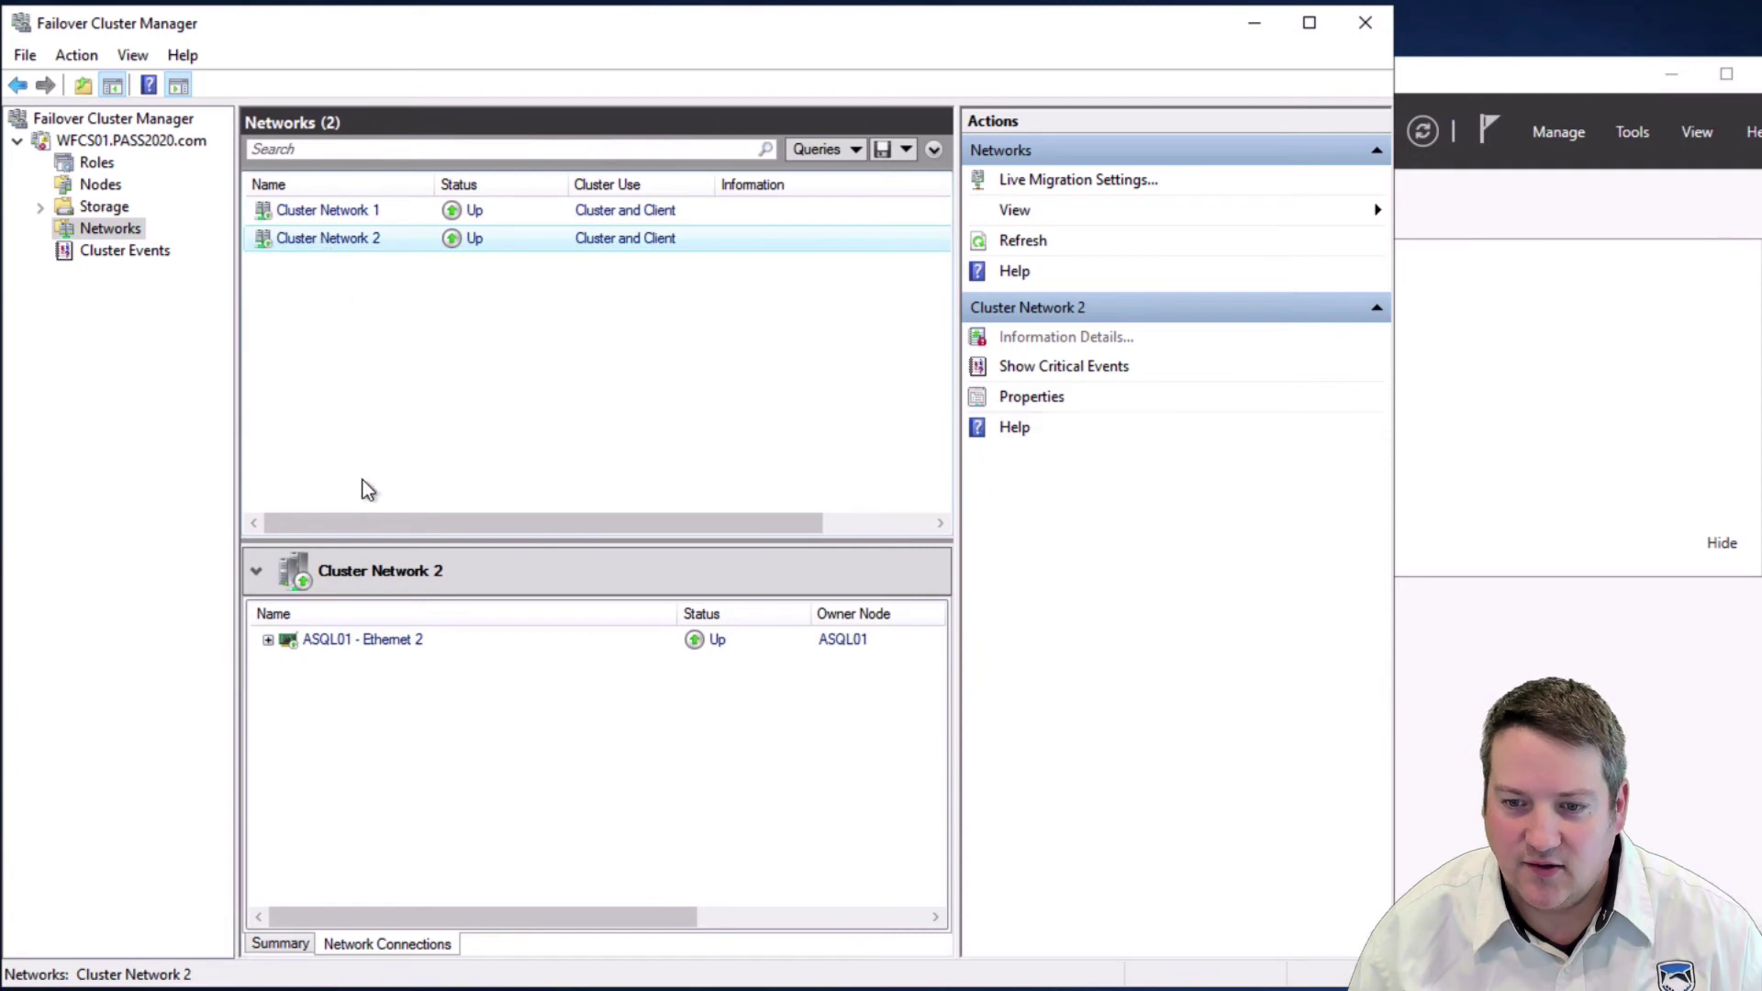
click(269, 641)
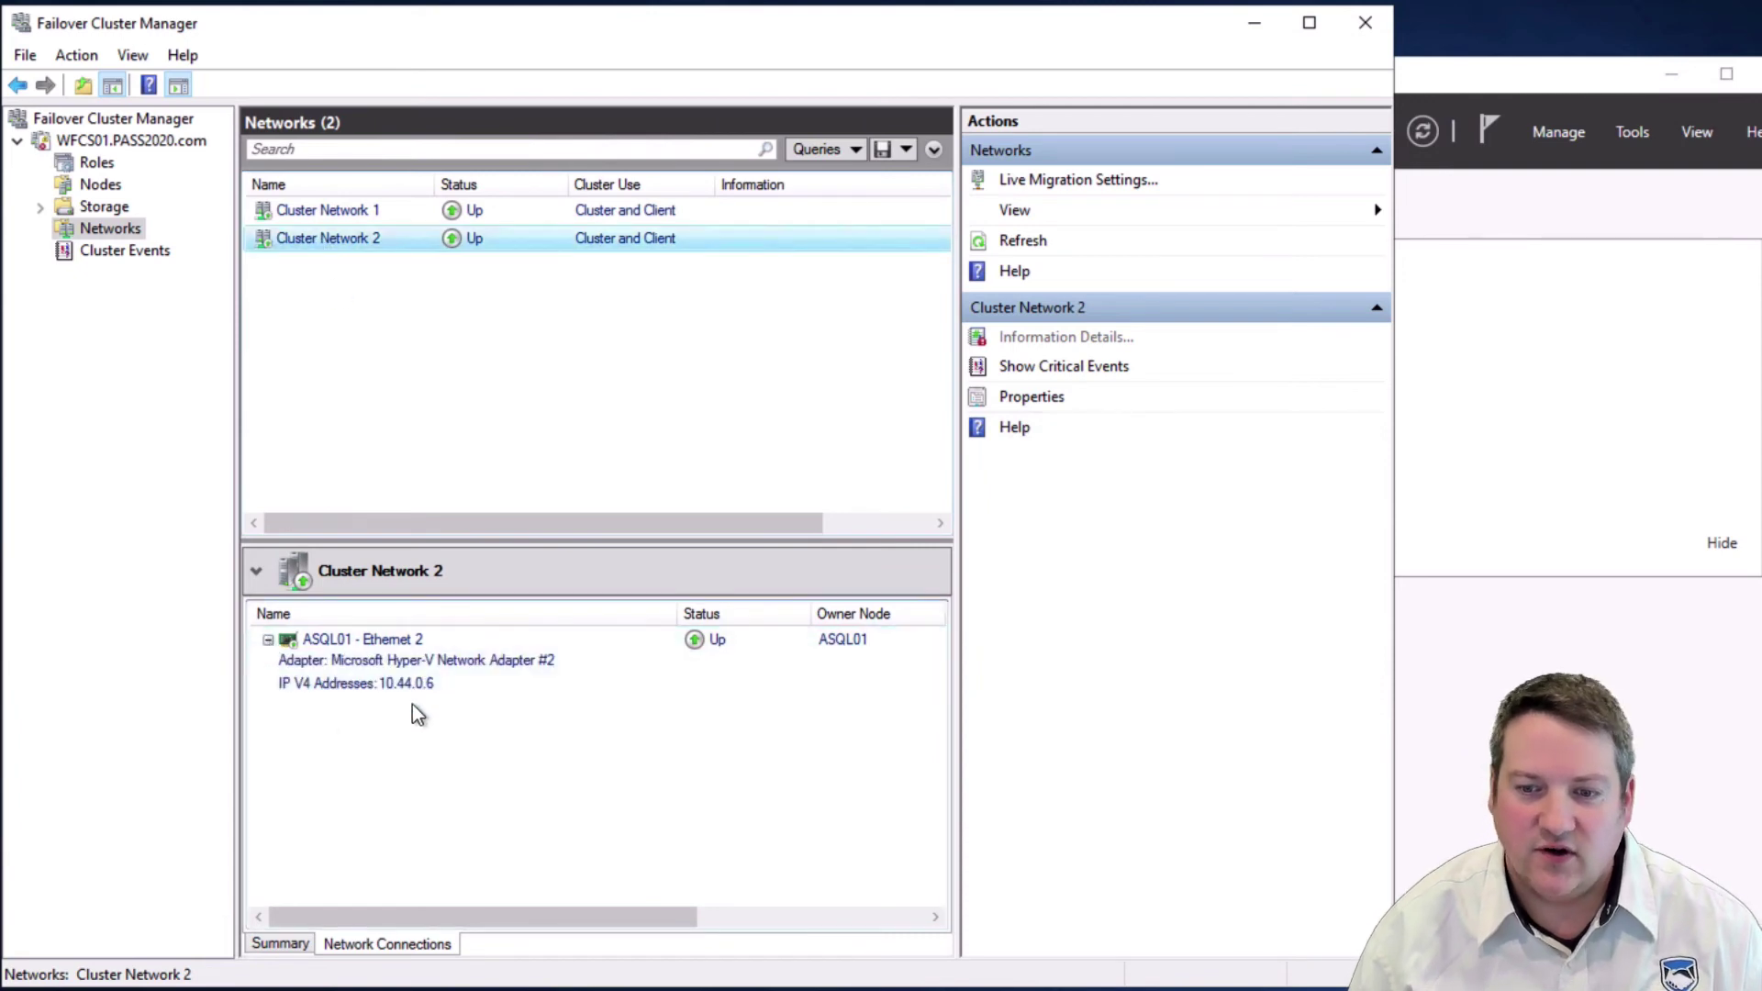
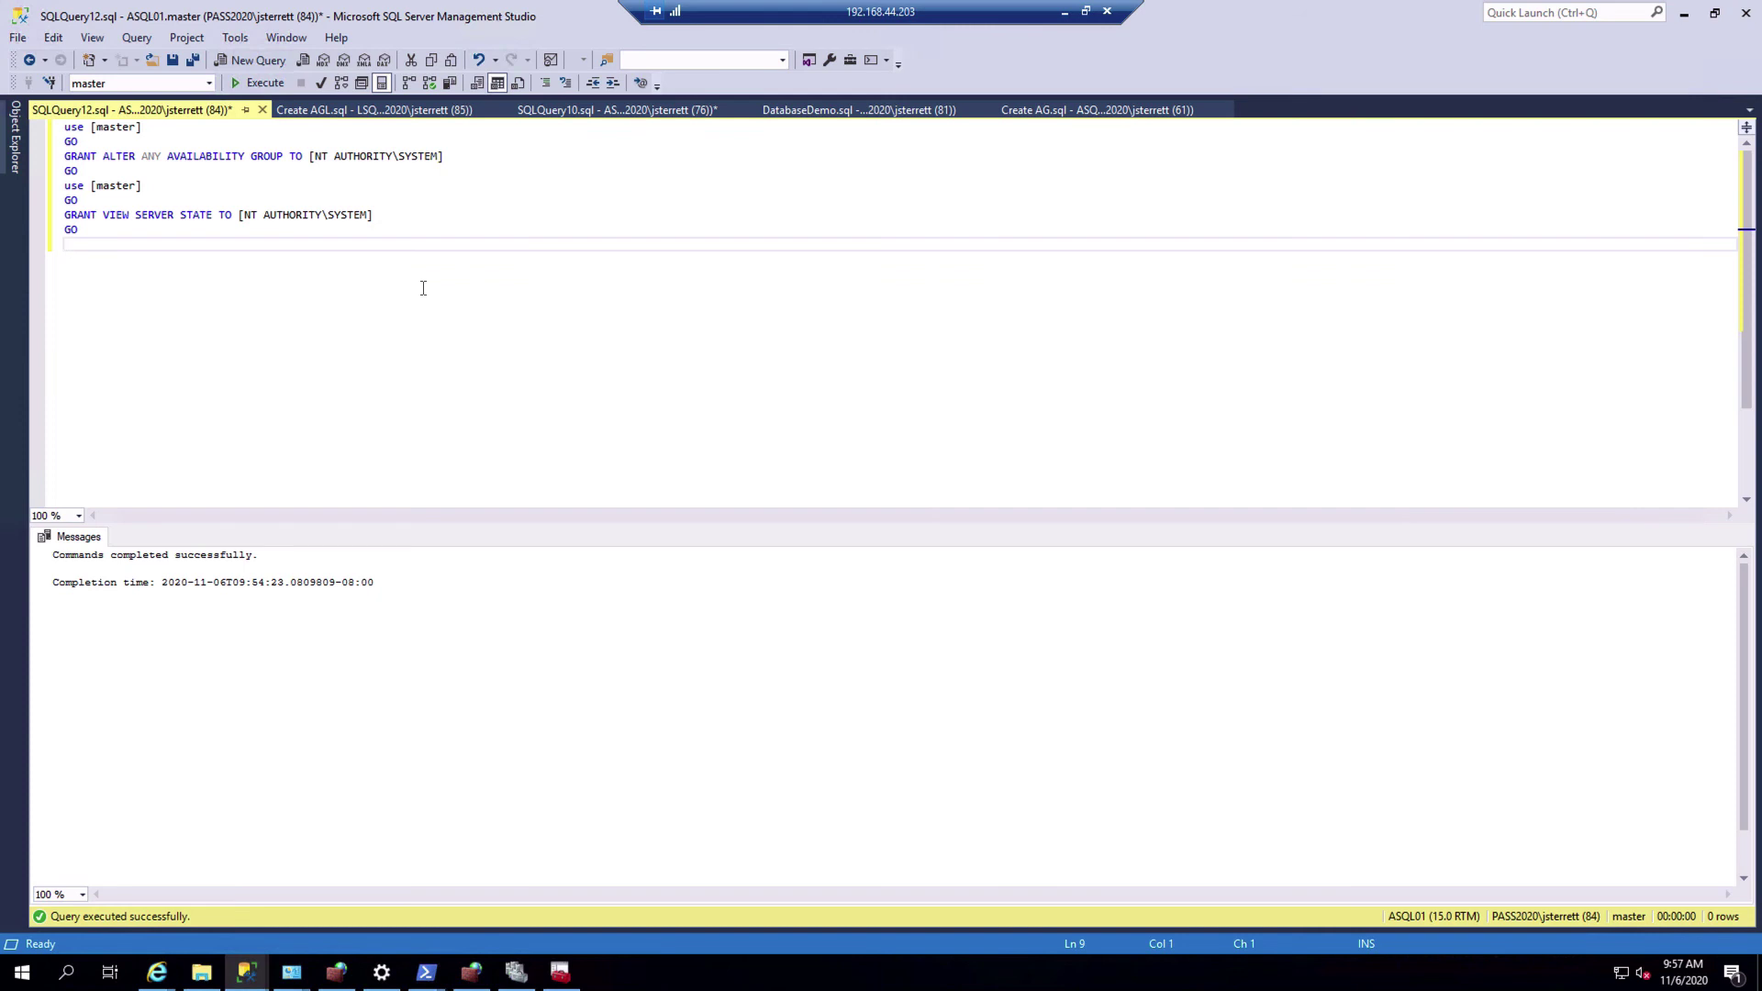
Rerun the permission script on a fresh ASQL01 connection, then show LSQL01's AGTest in Object Explorer
click(49, 82)
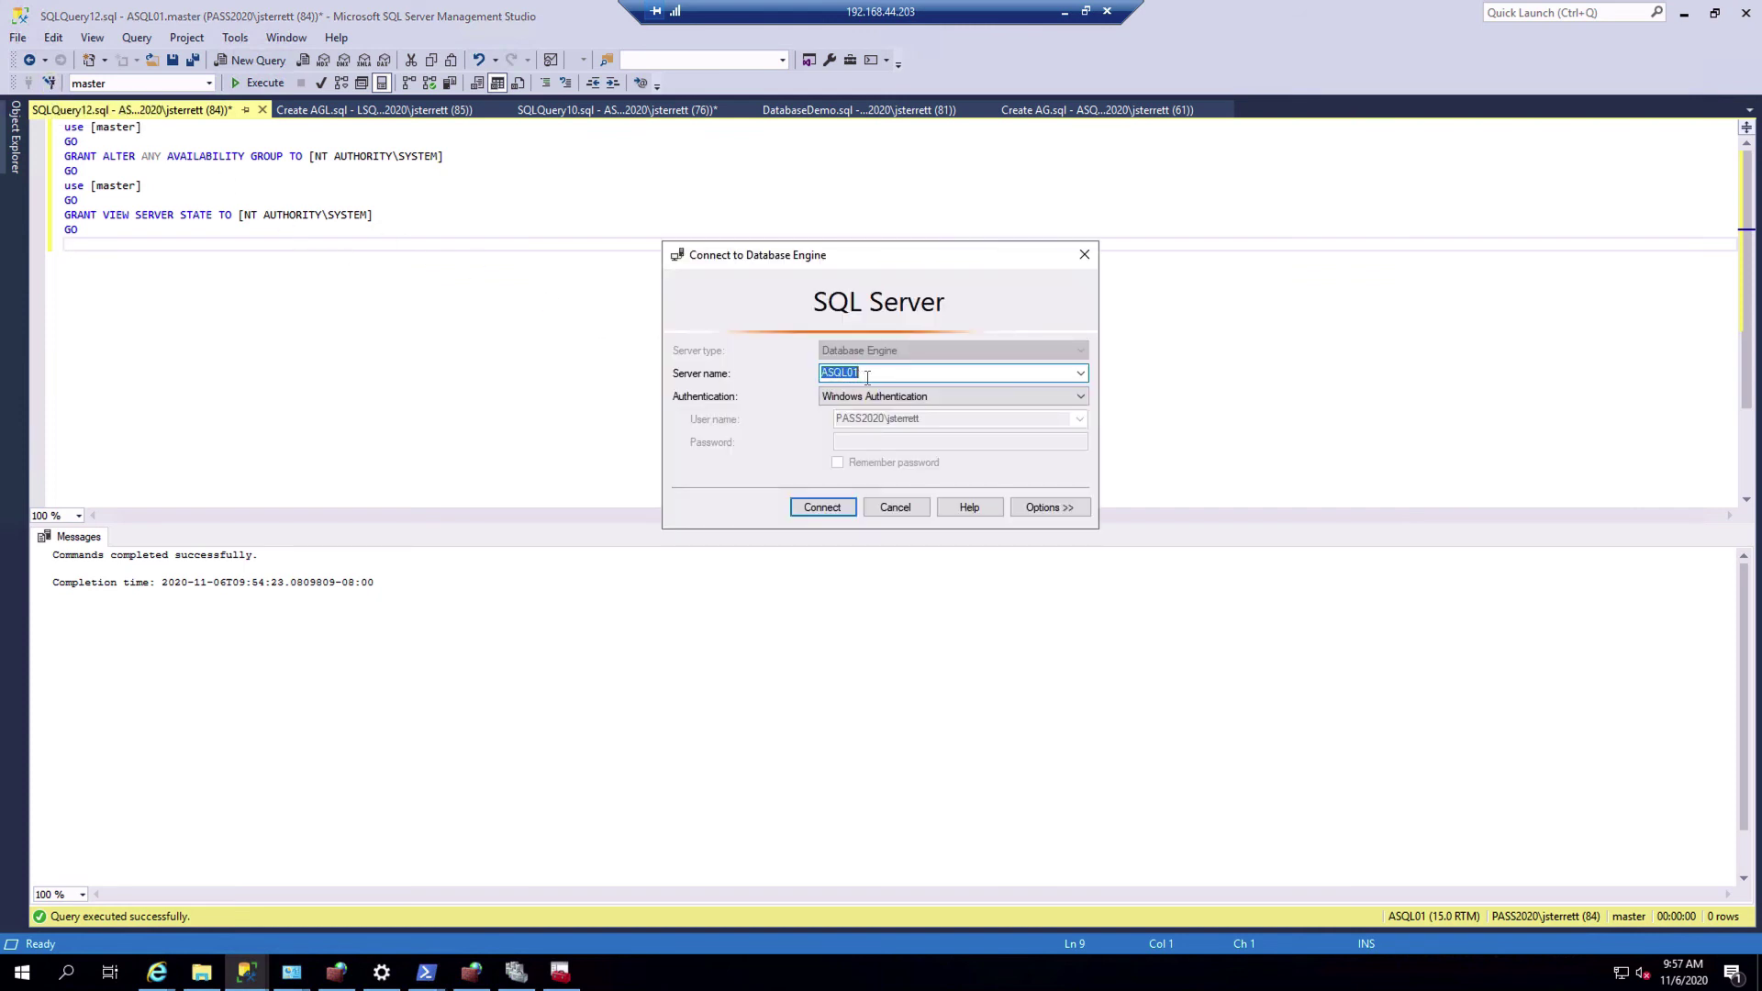
click(830, 512)
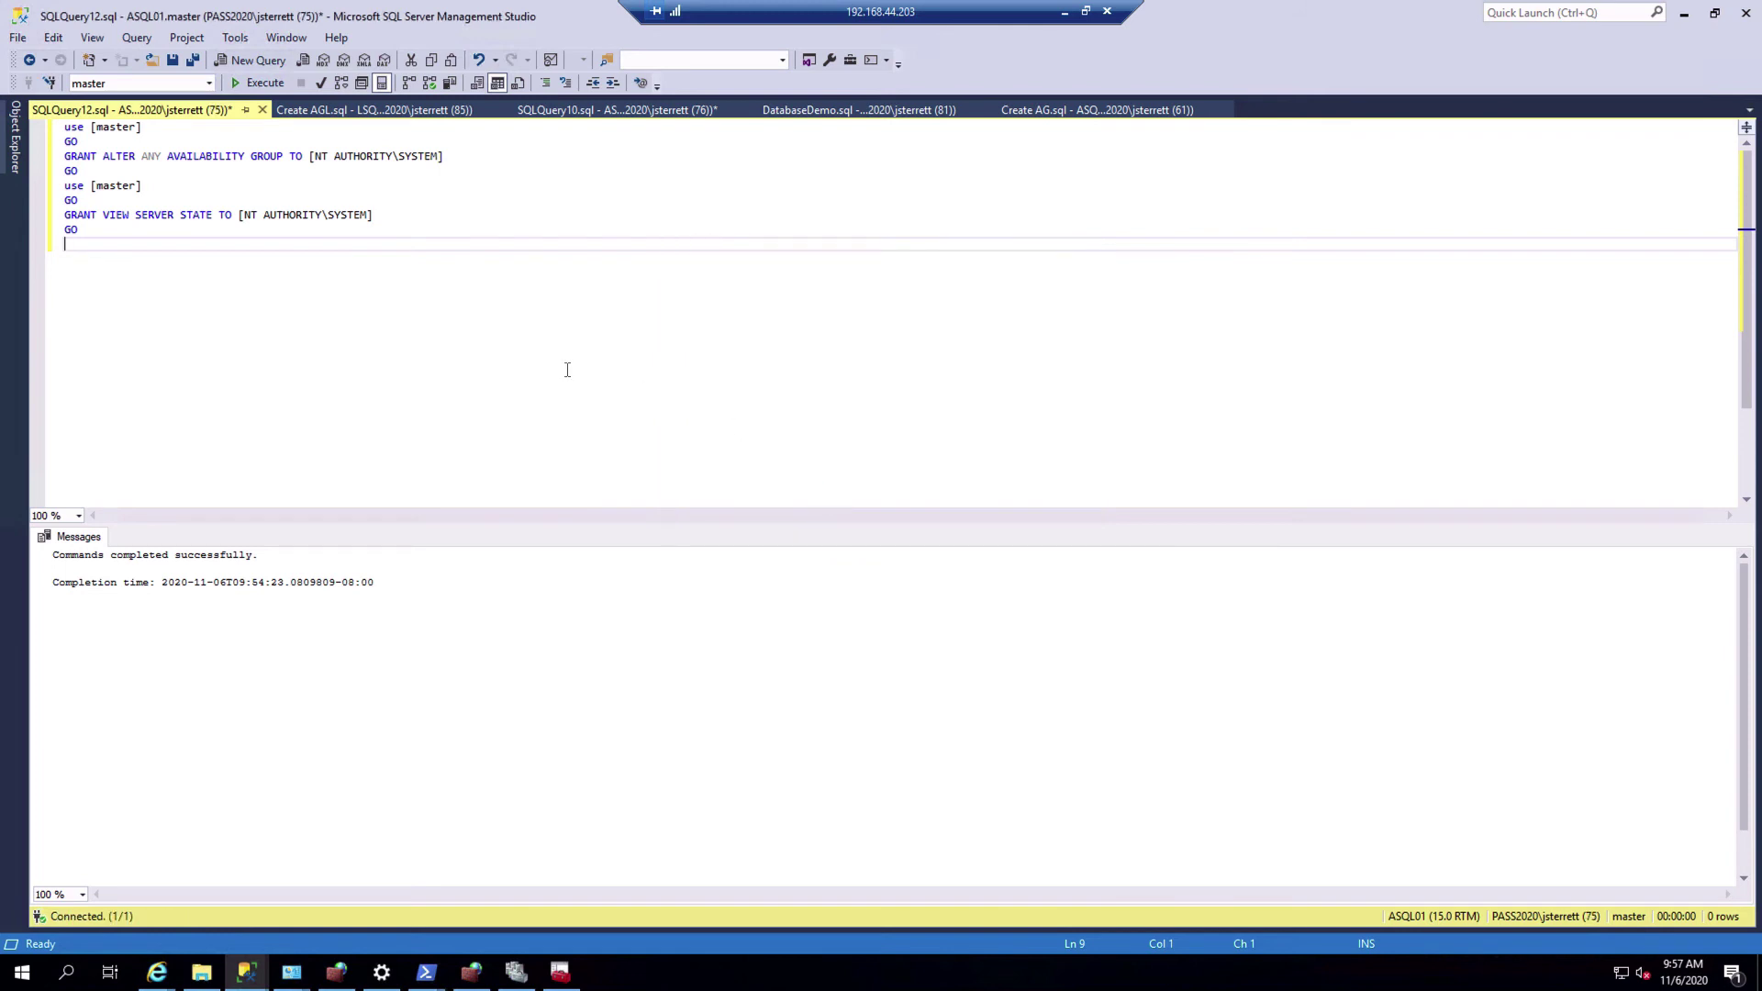
click(266, 82)
click(16, 166)
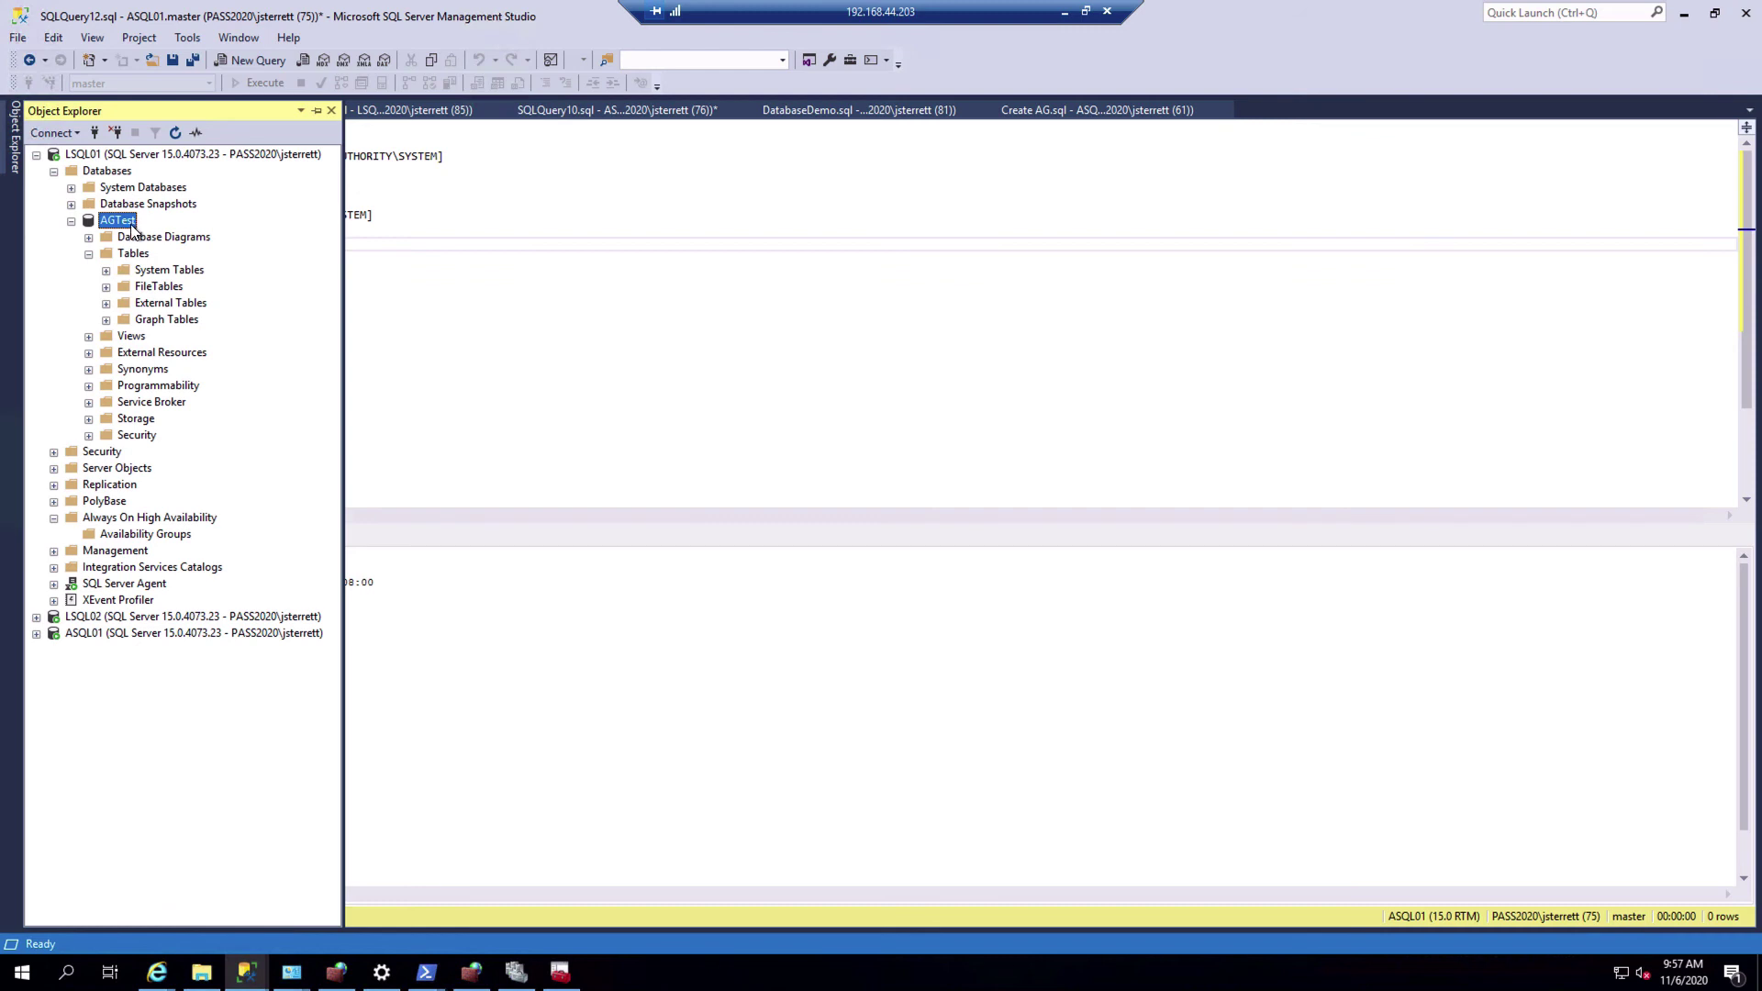
Launch the New Availability Group Wizard from LSQL01's Availability Groups folder
click(140, 535)
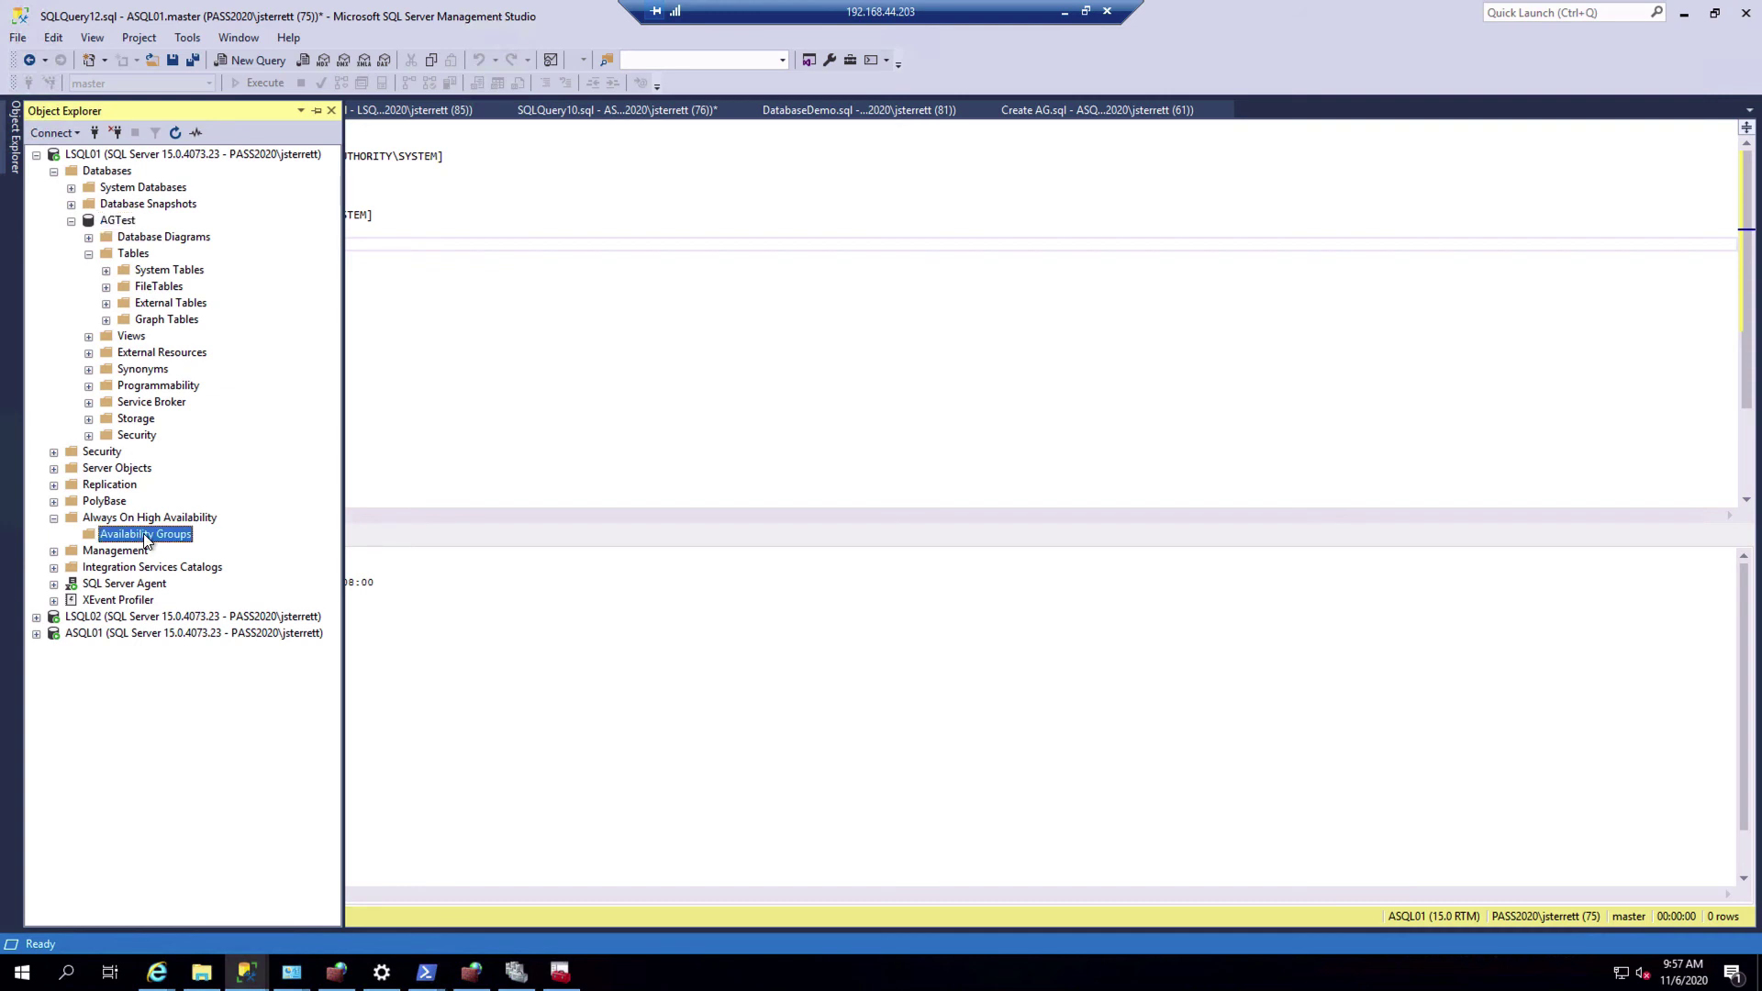
right_click(148, 538)
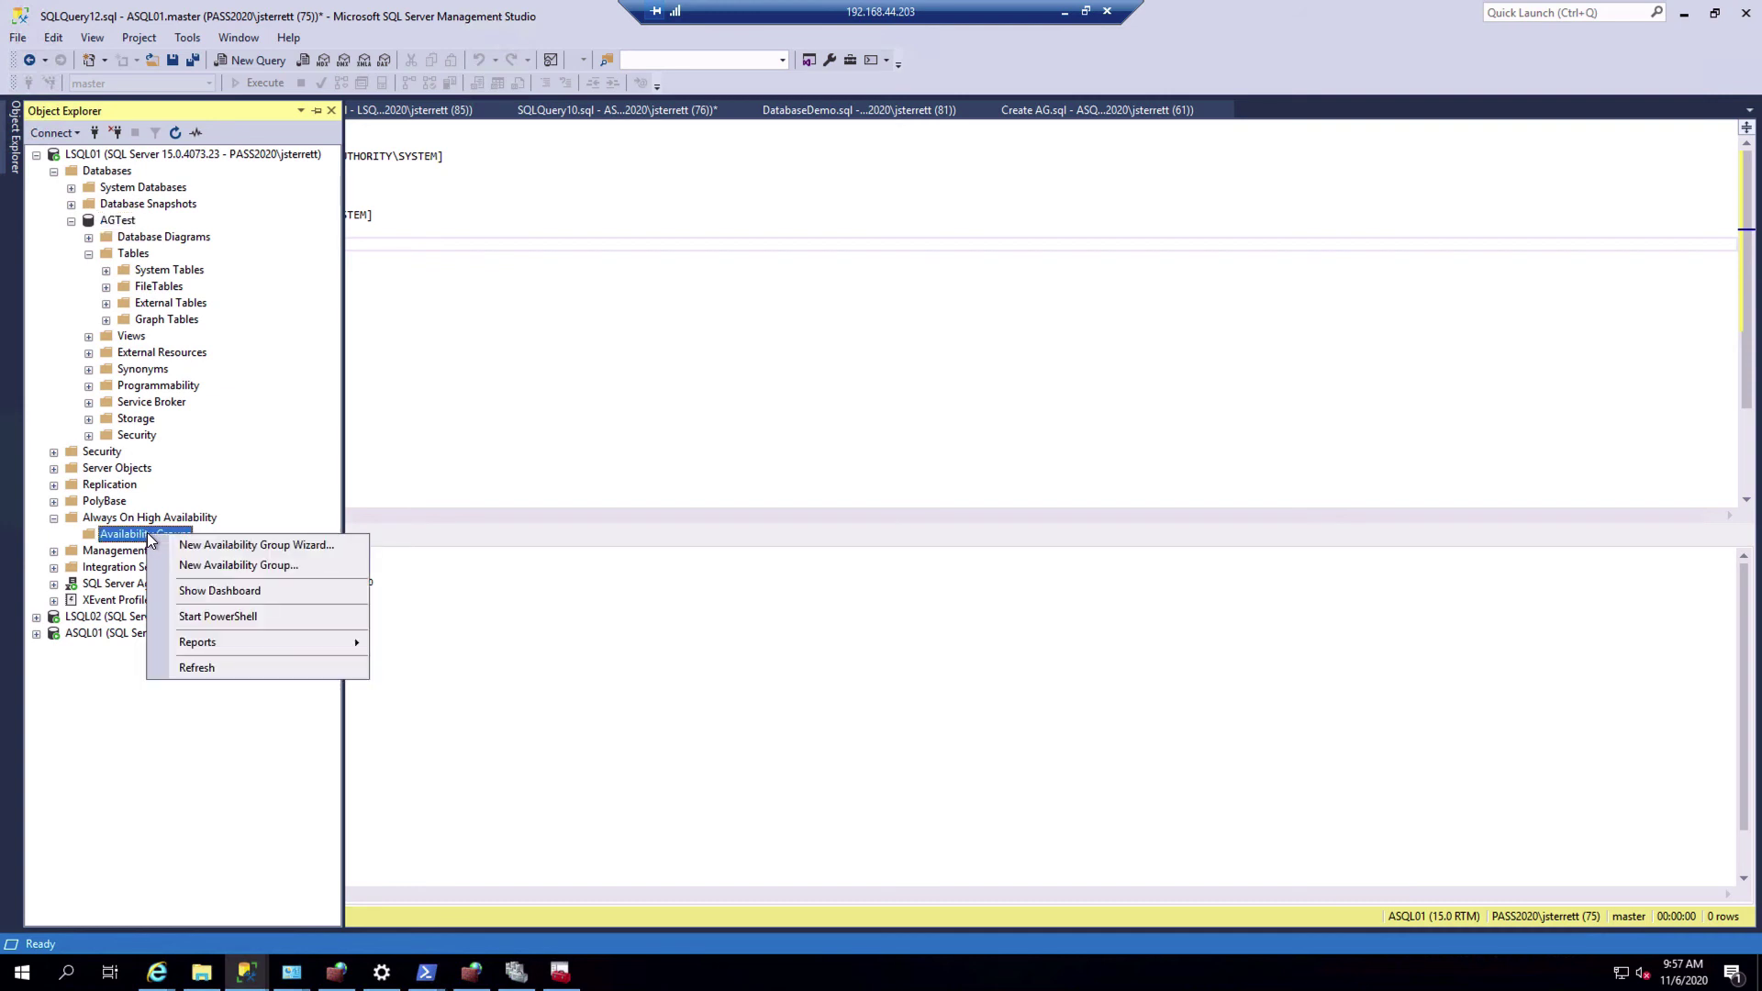
click(204, 546)
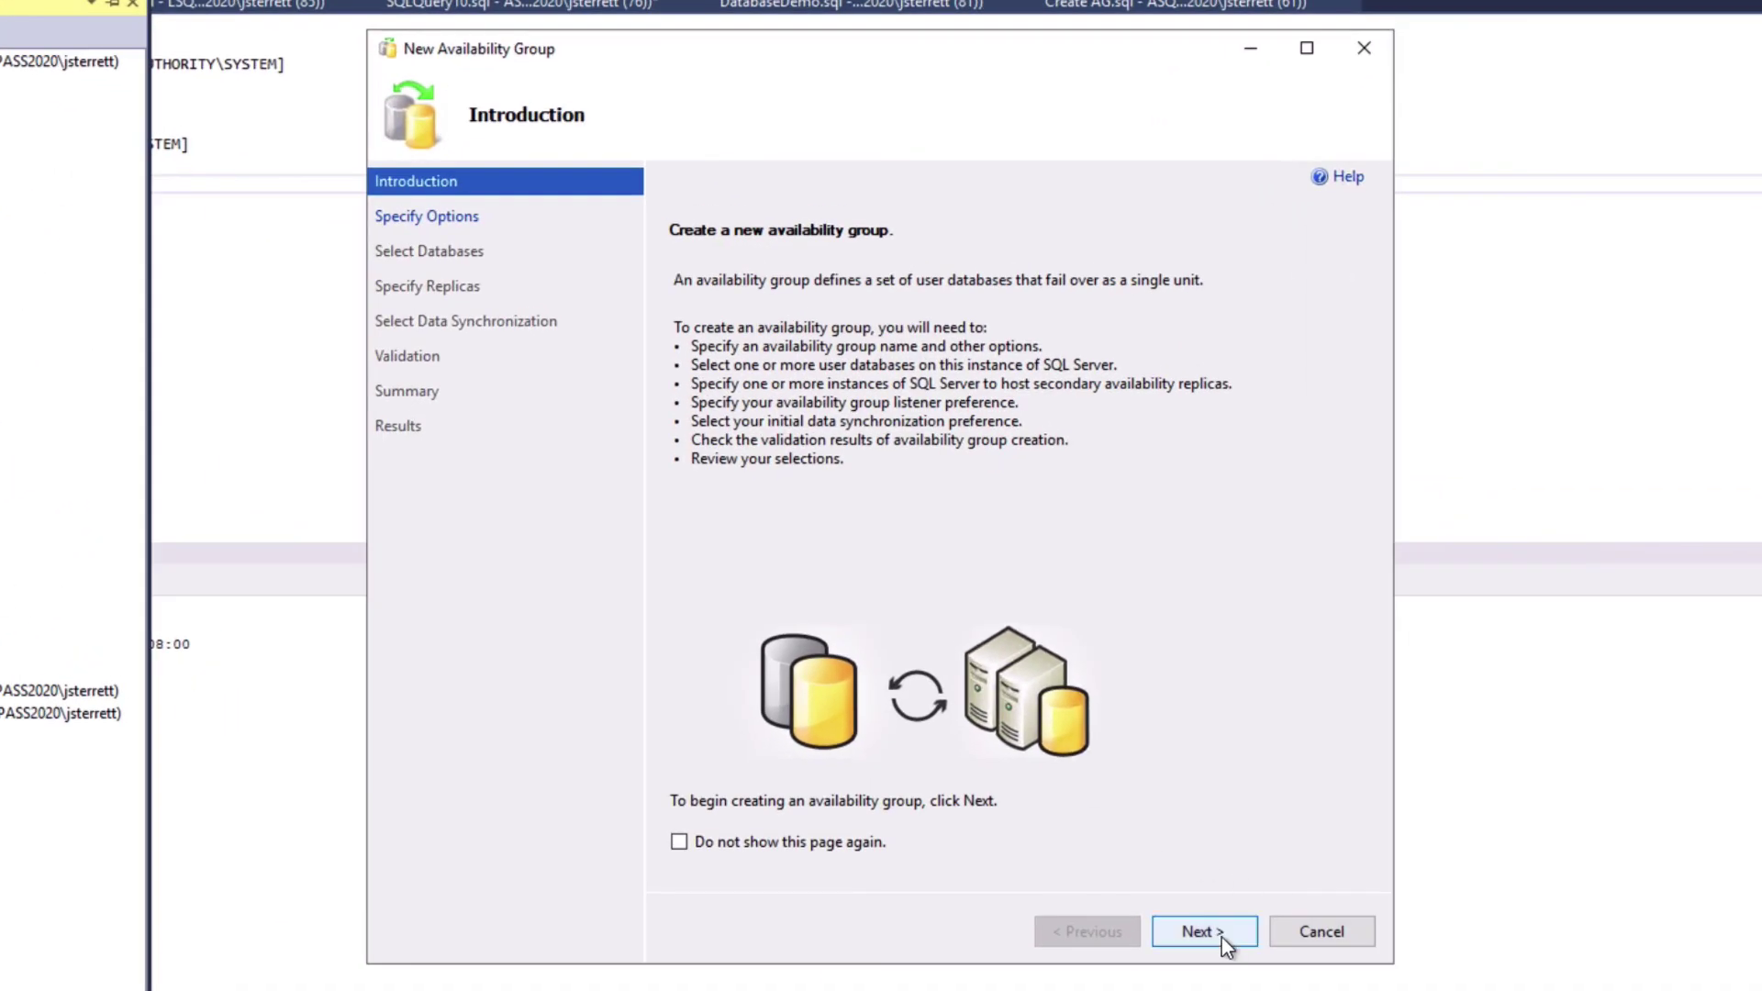
click(1221, 938)
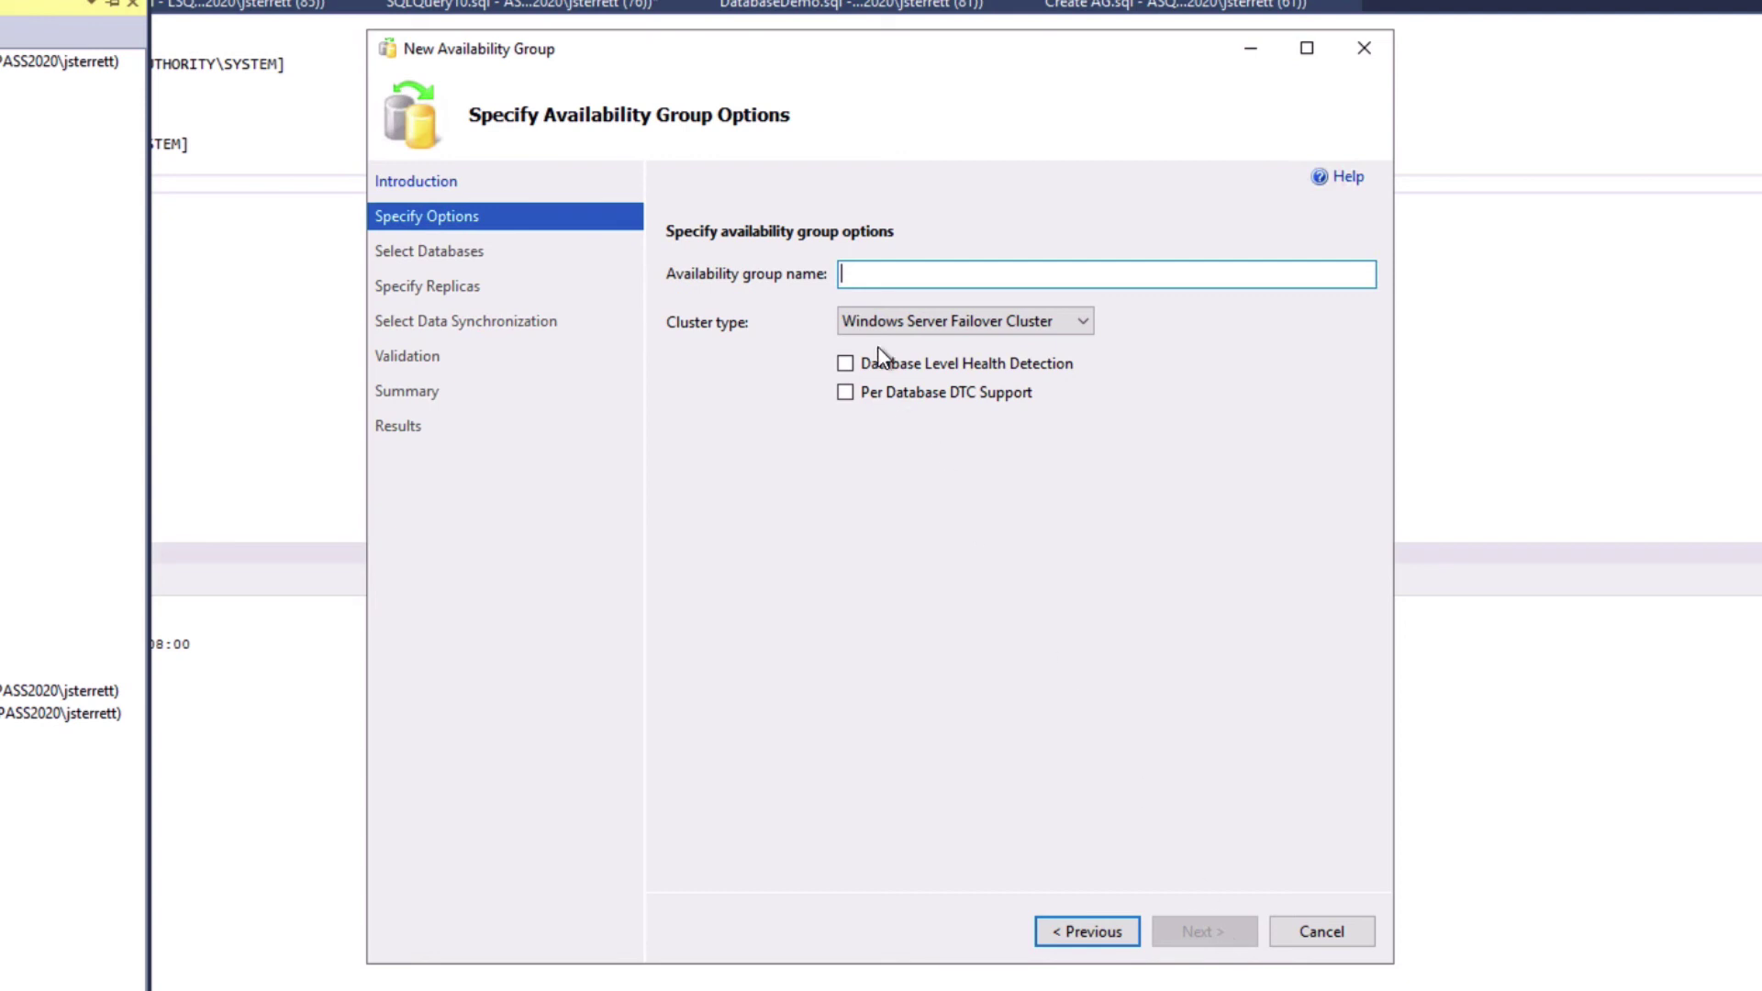
Name the availability group AG01 with the Windows Server Failover Cluster type
text(AG)
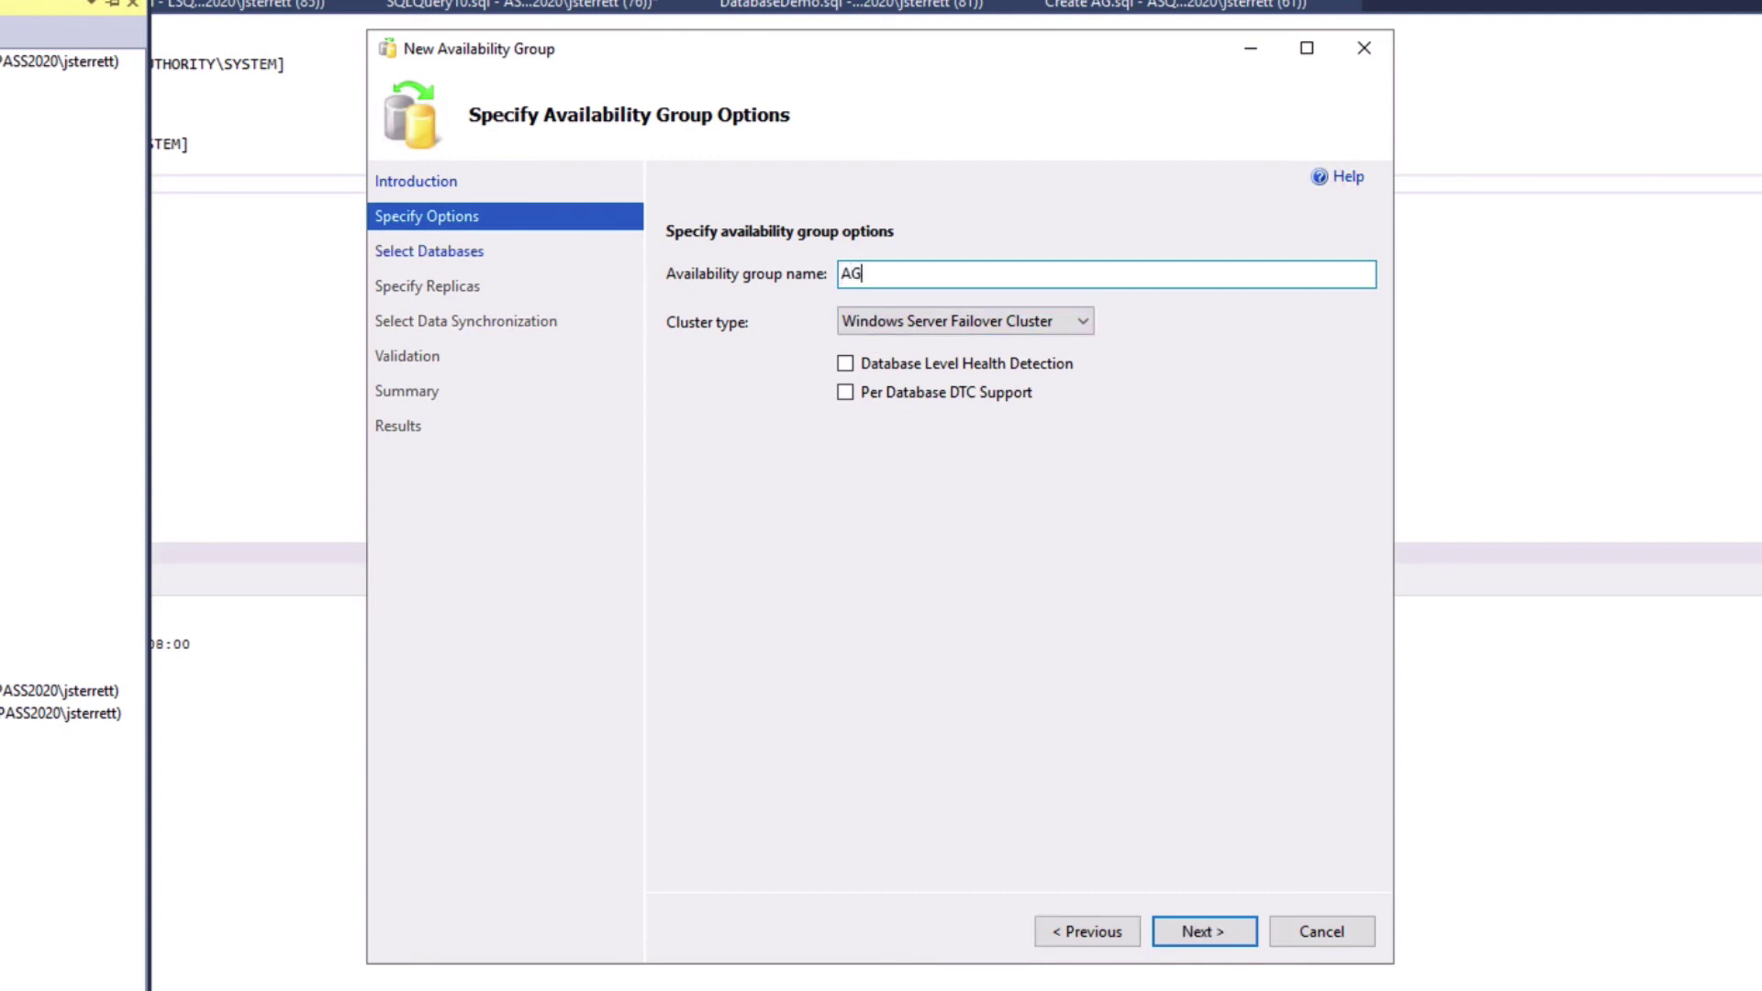
text(01)
click(1037, 329)
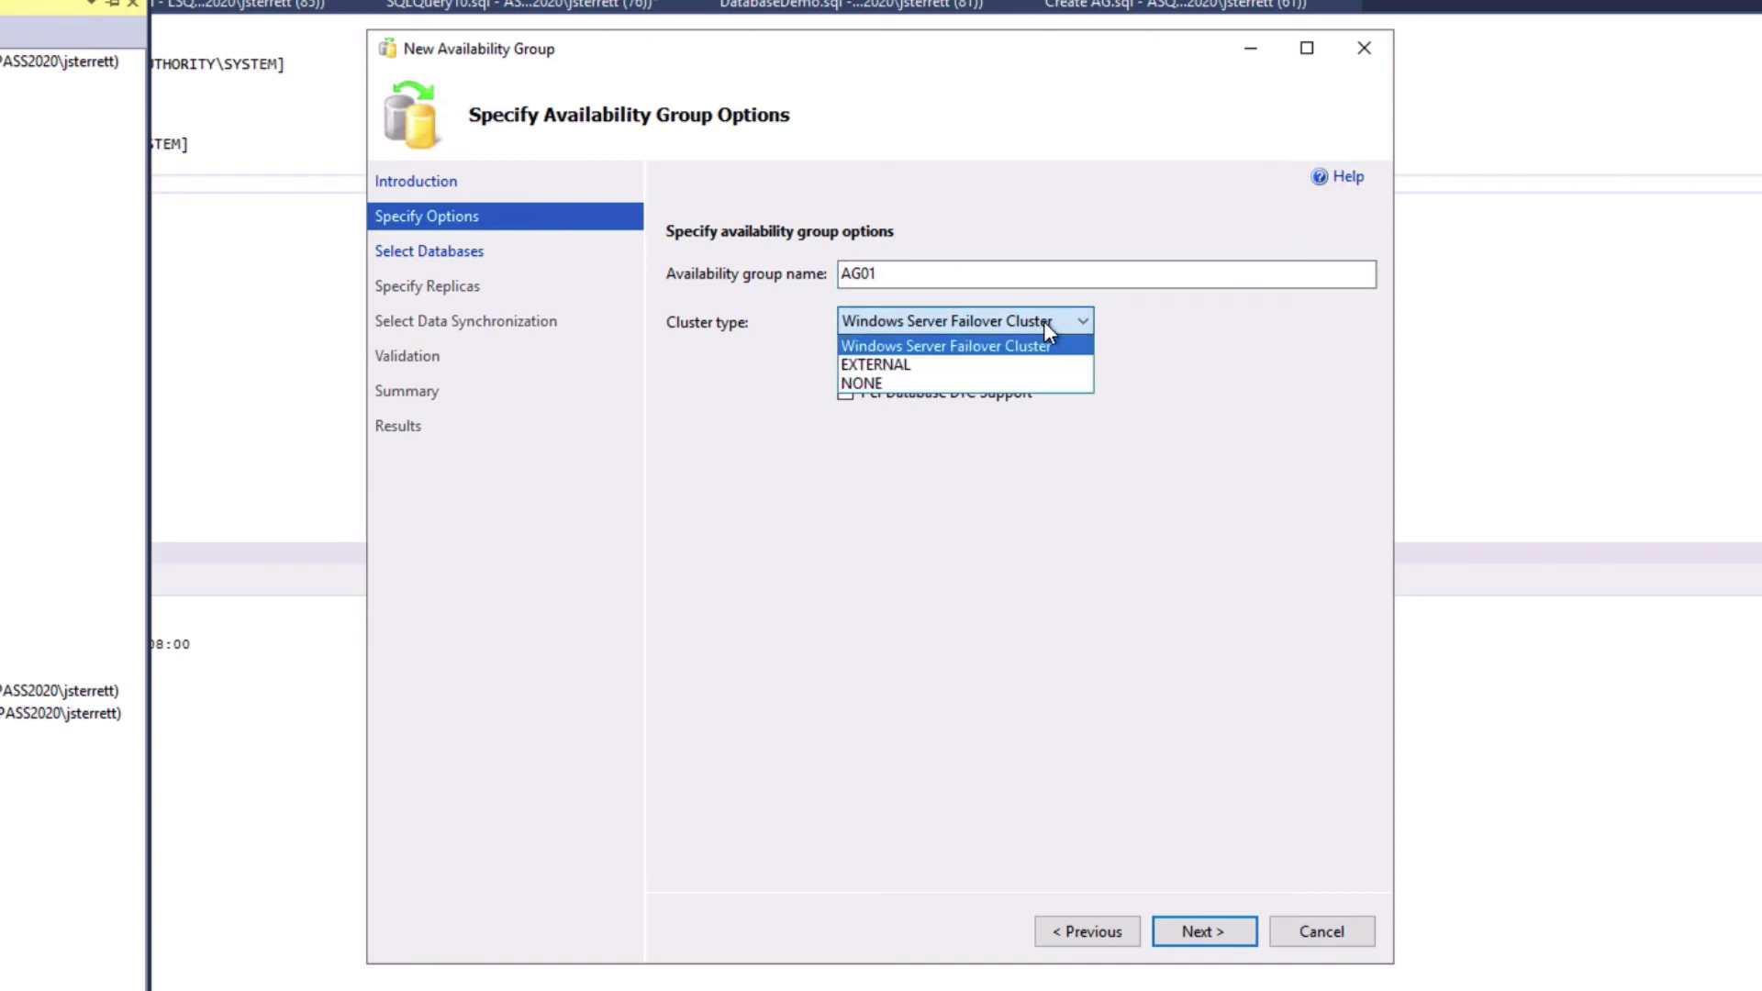
click(1046, 329)
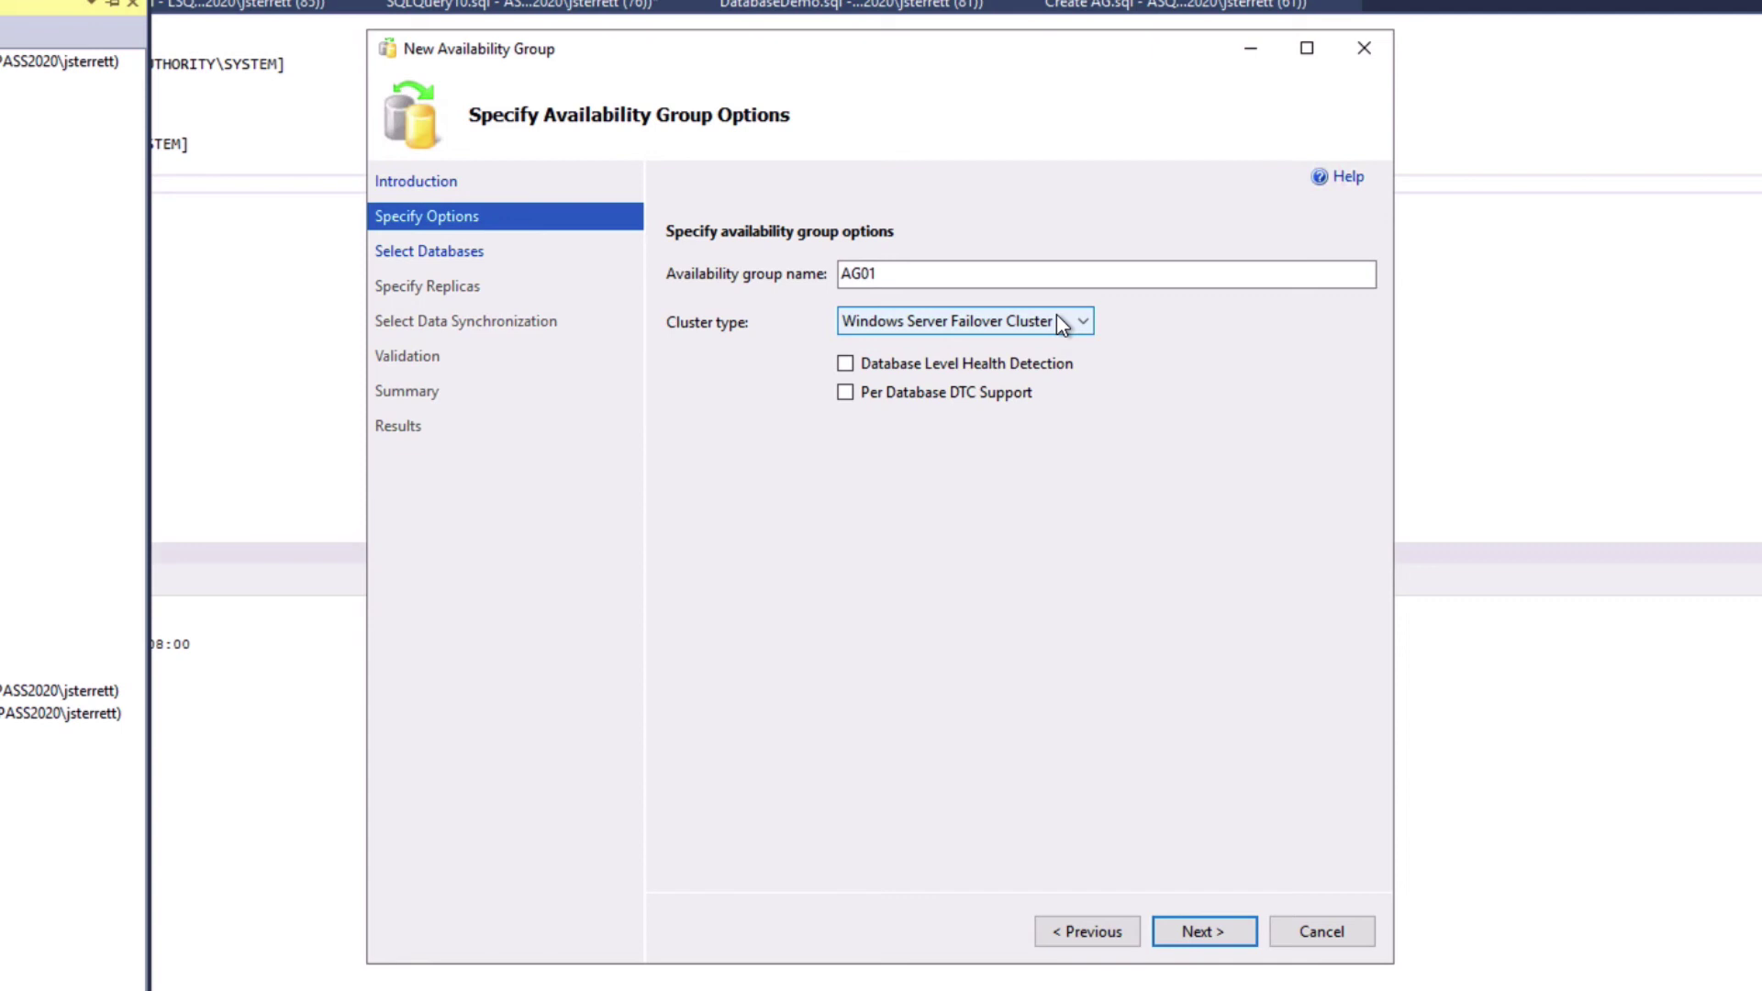
click(1212, 933)
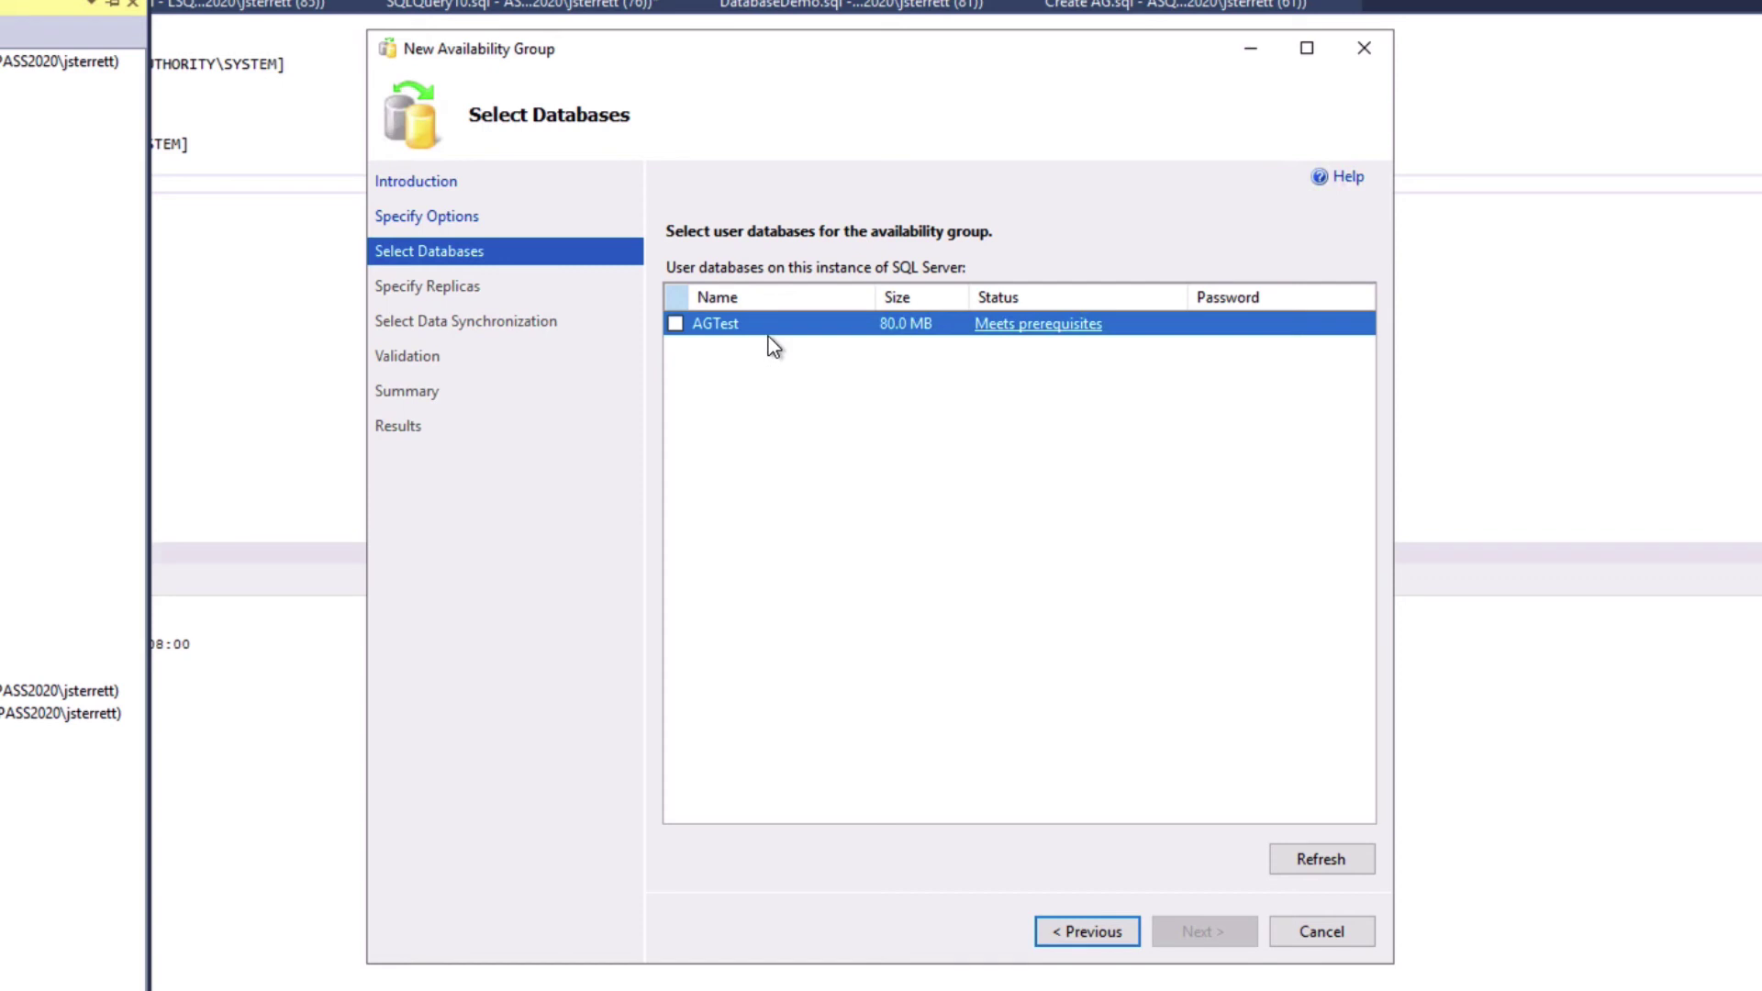
Include AGTest in AG01 and add LSQL02 as a secondary replica
click(675, 323)
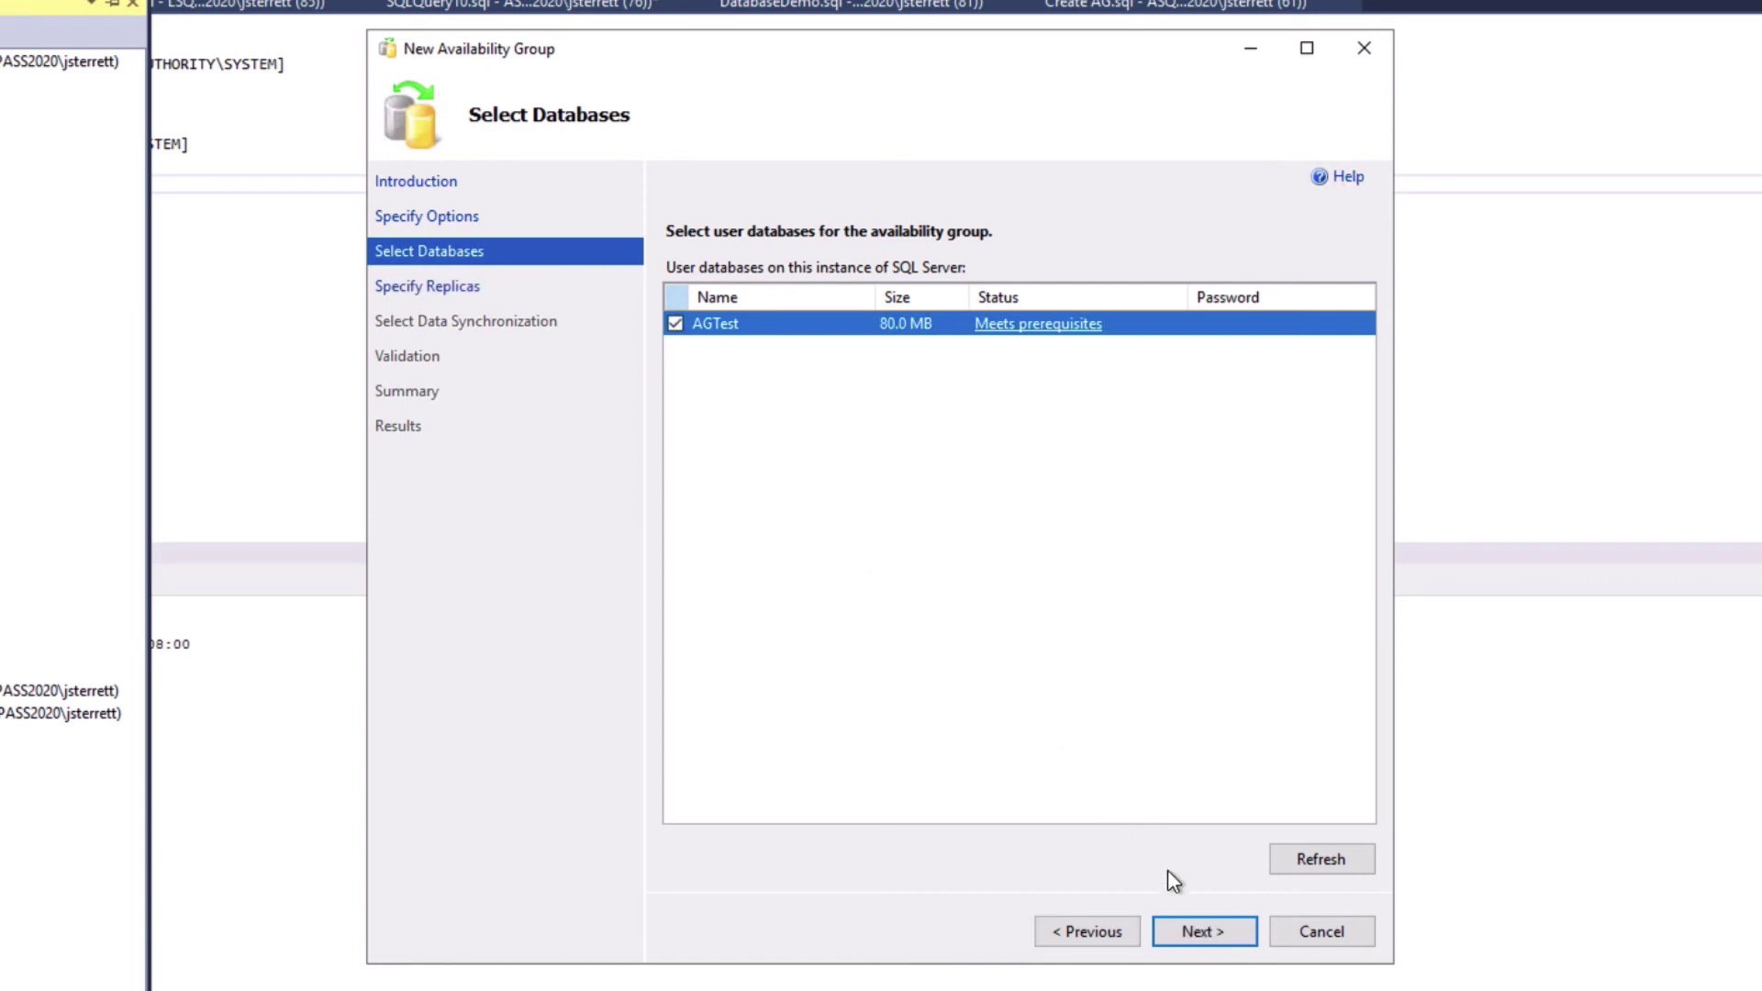
click(1204, 929)
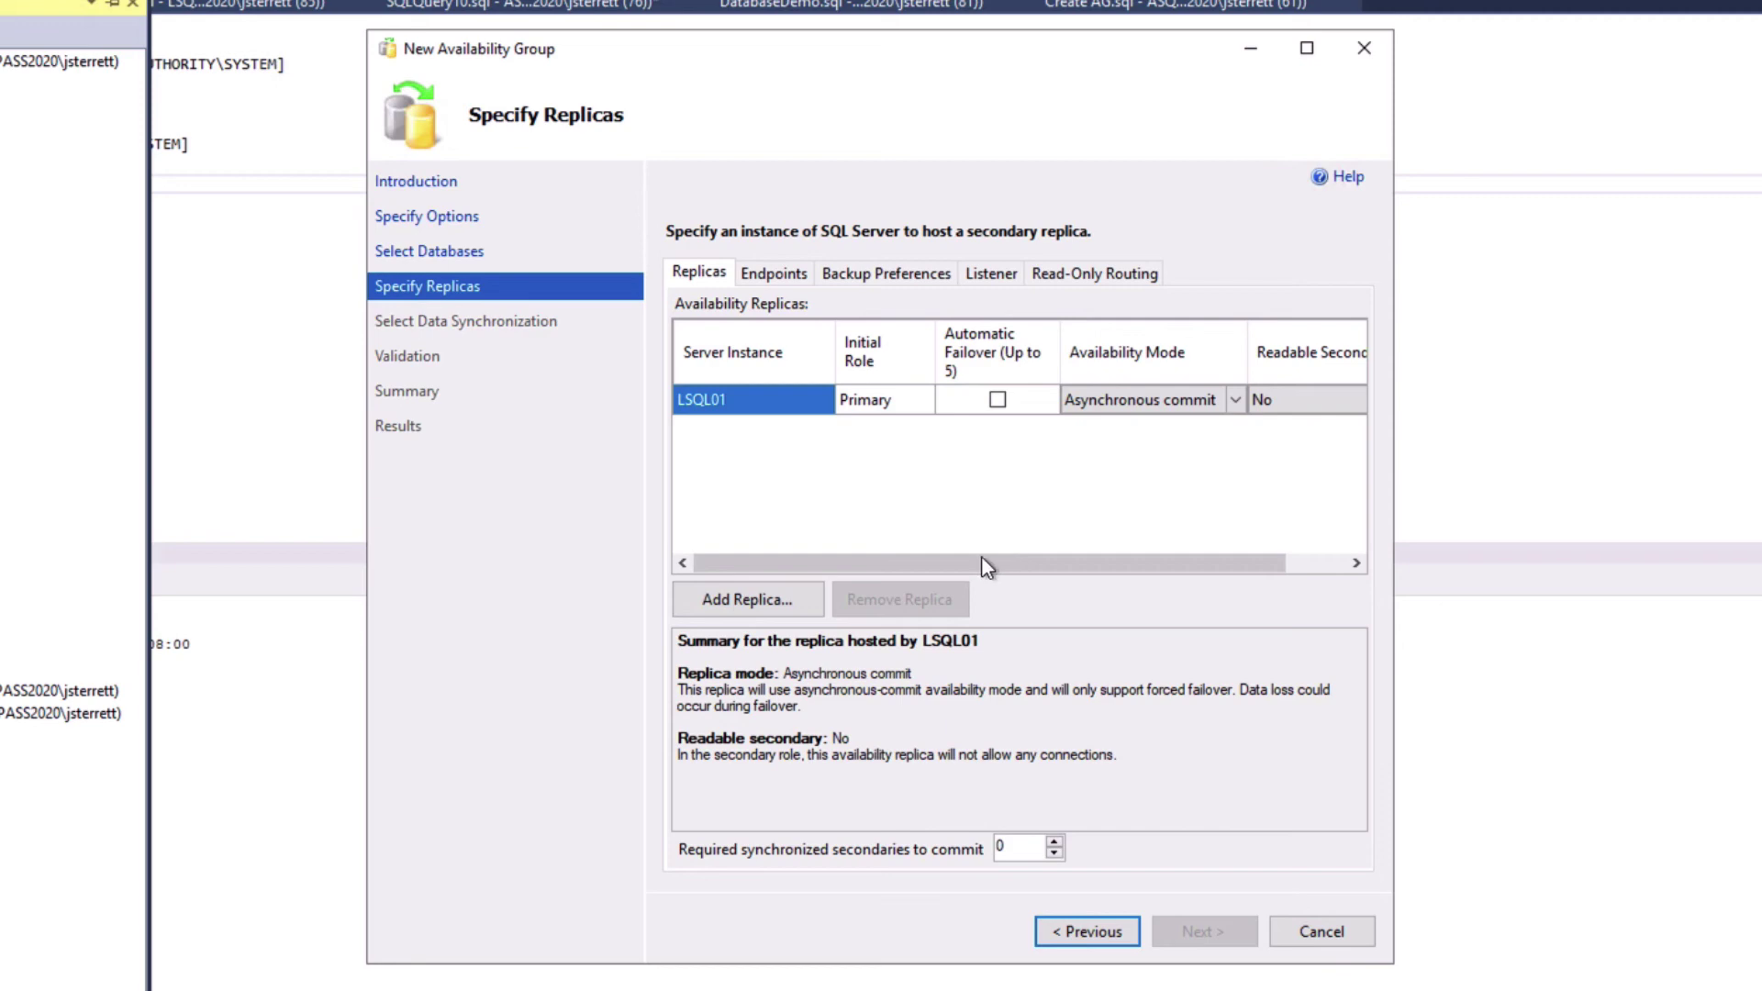
click(791, 598)
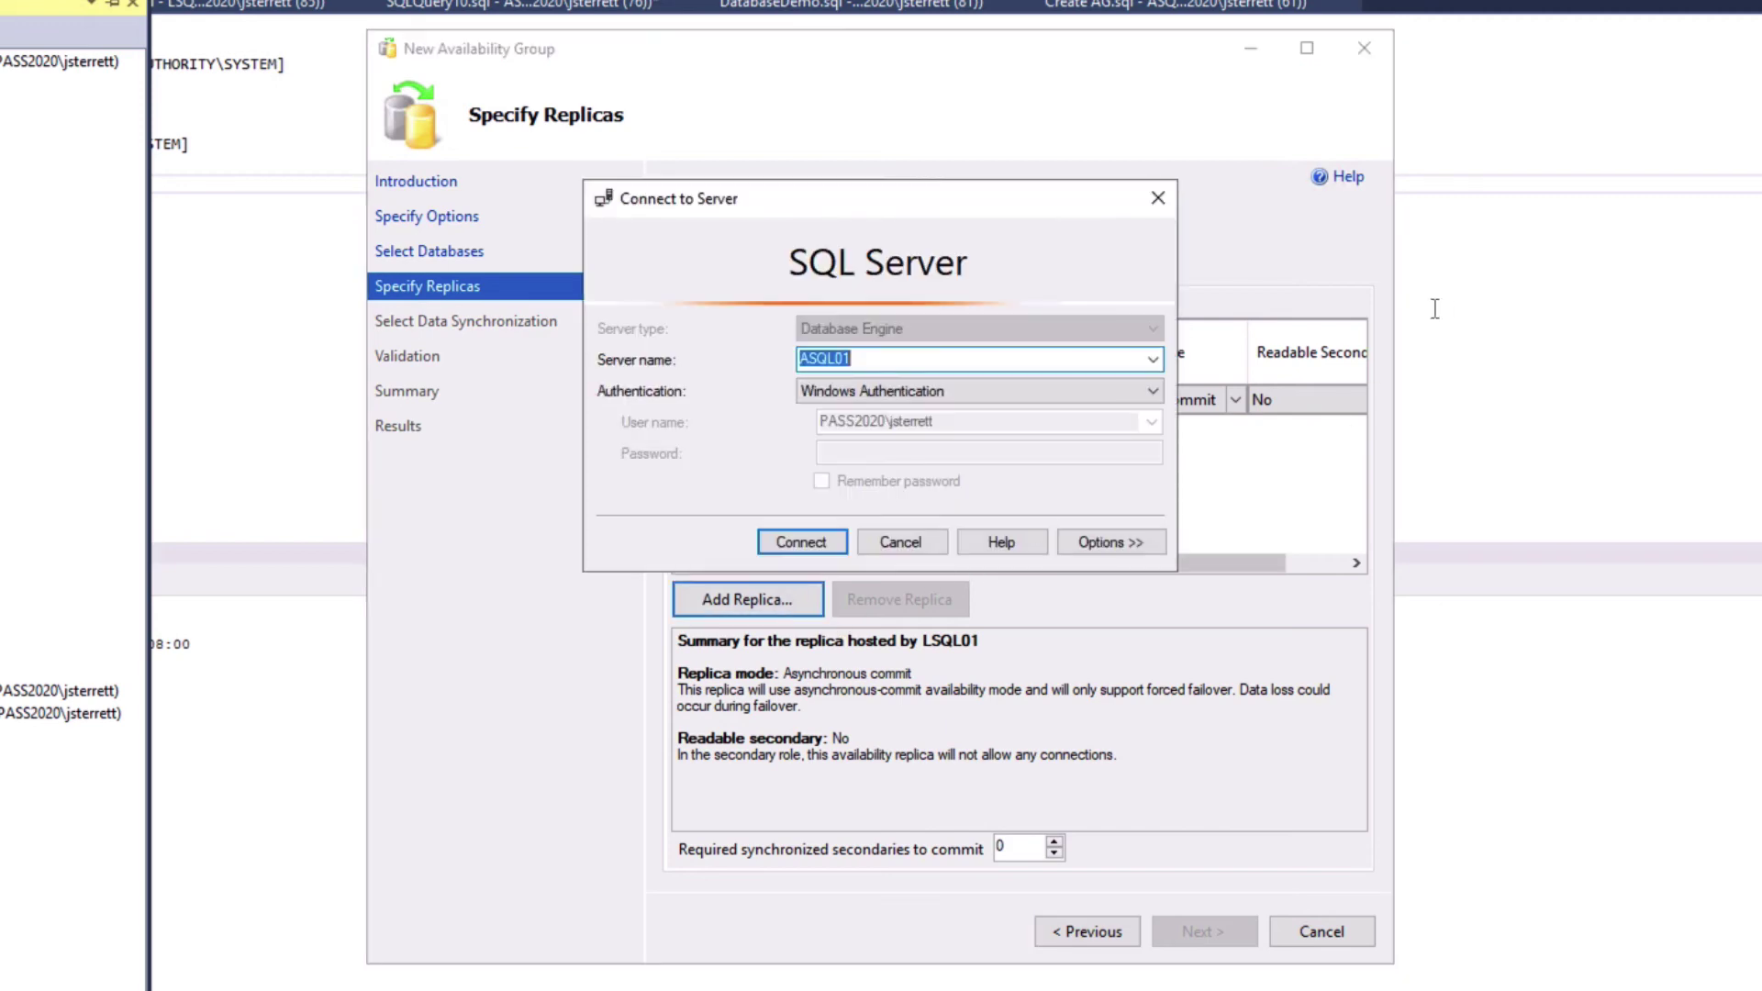
click(1155, 360)
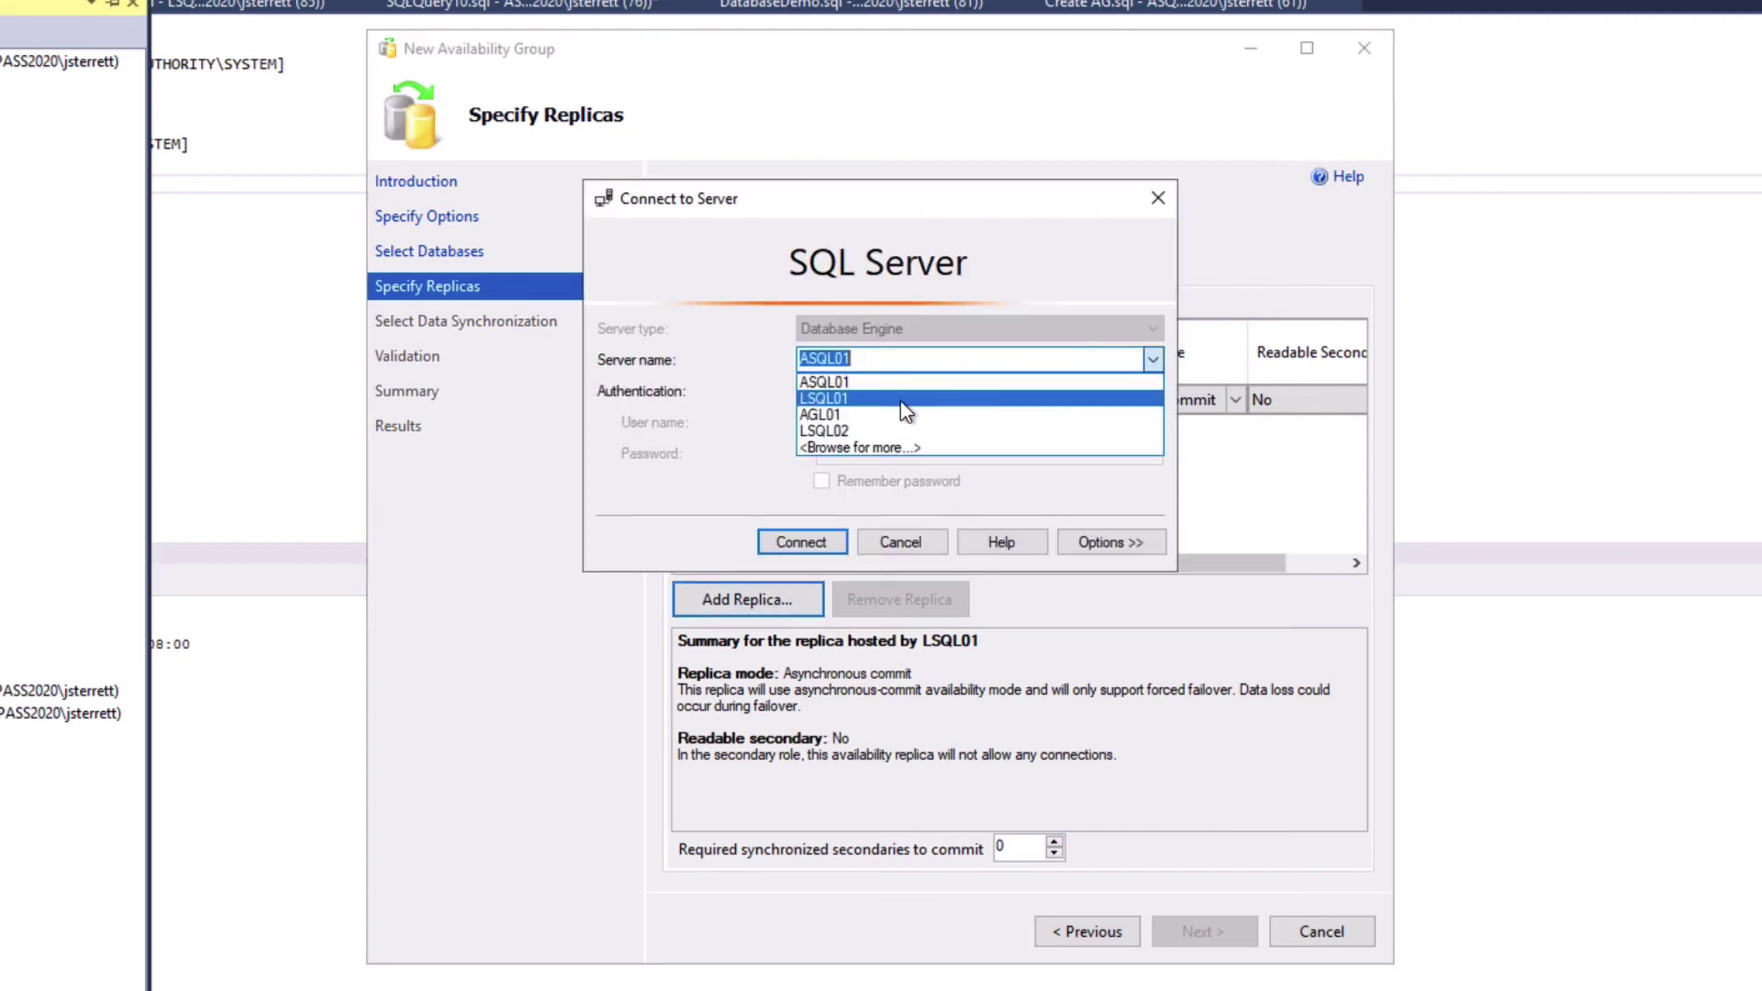
click(863, 429)
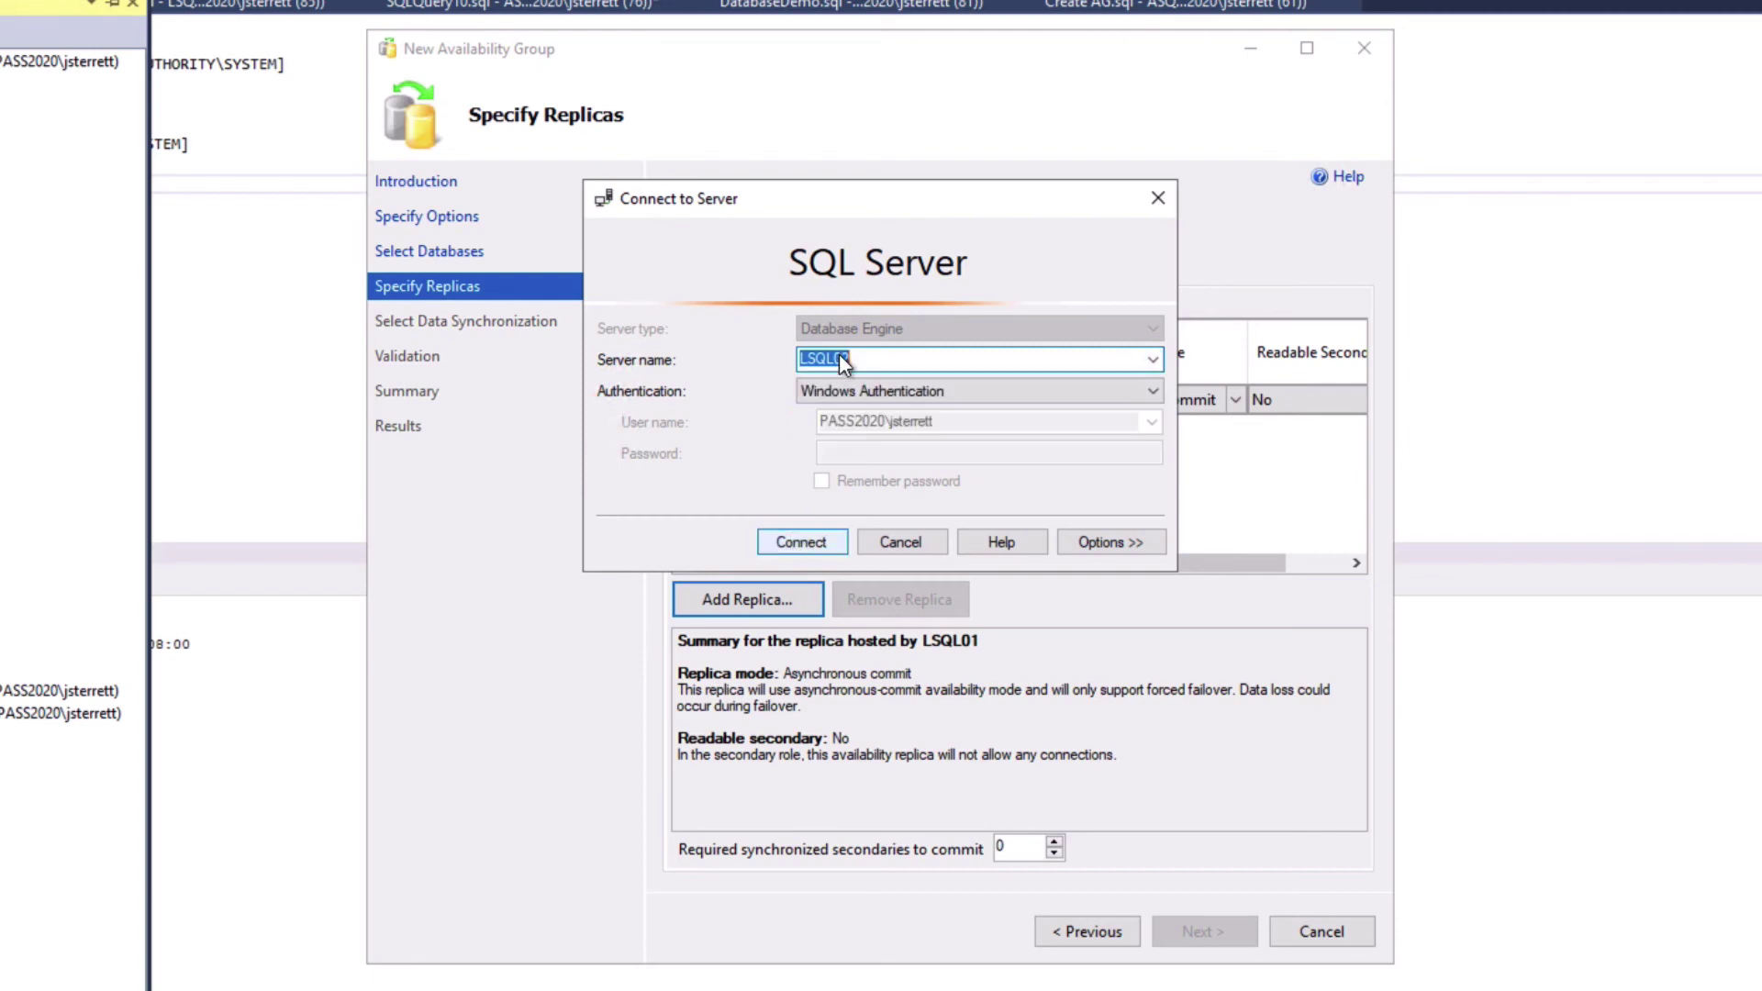
click(802, 542)
Add ASQL01 as a second secondary replica
click(763, 604)
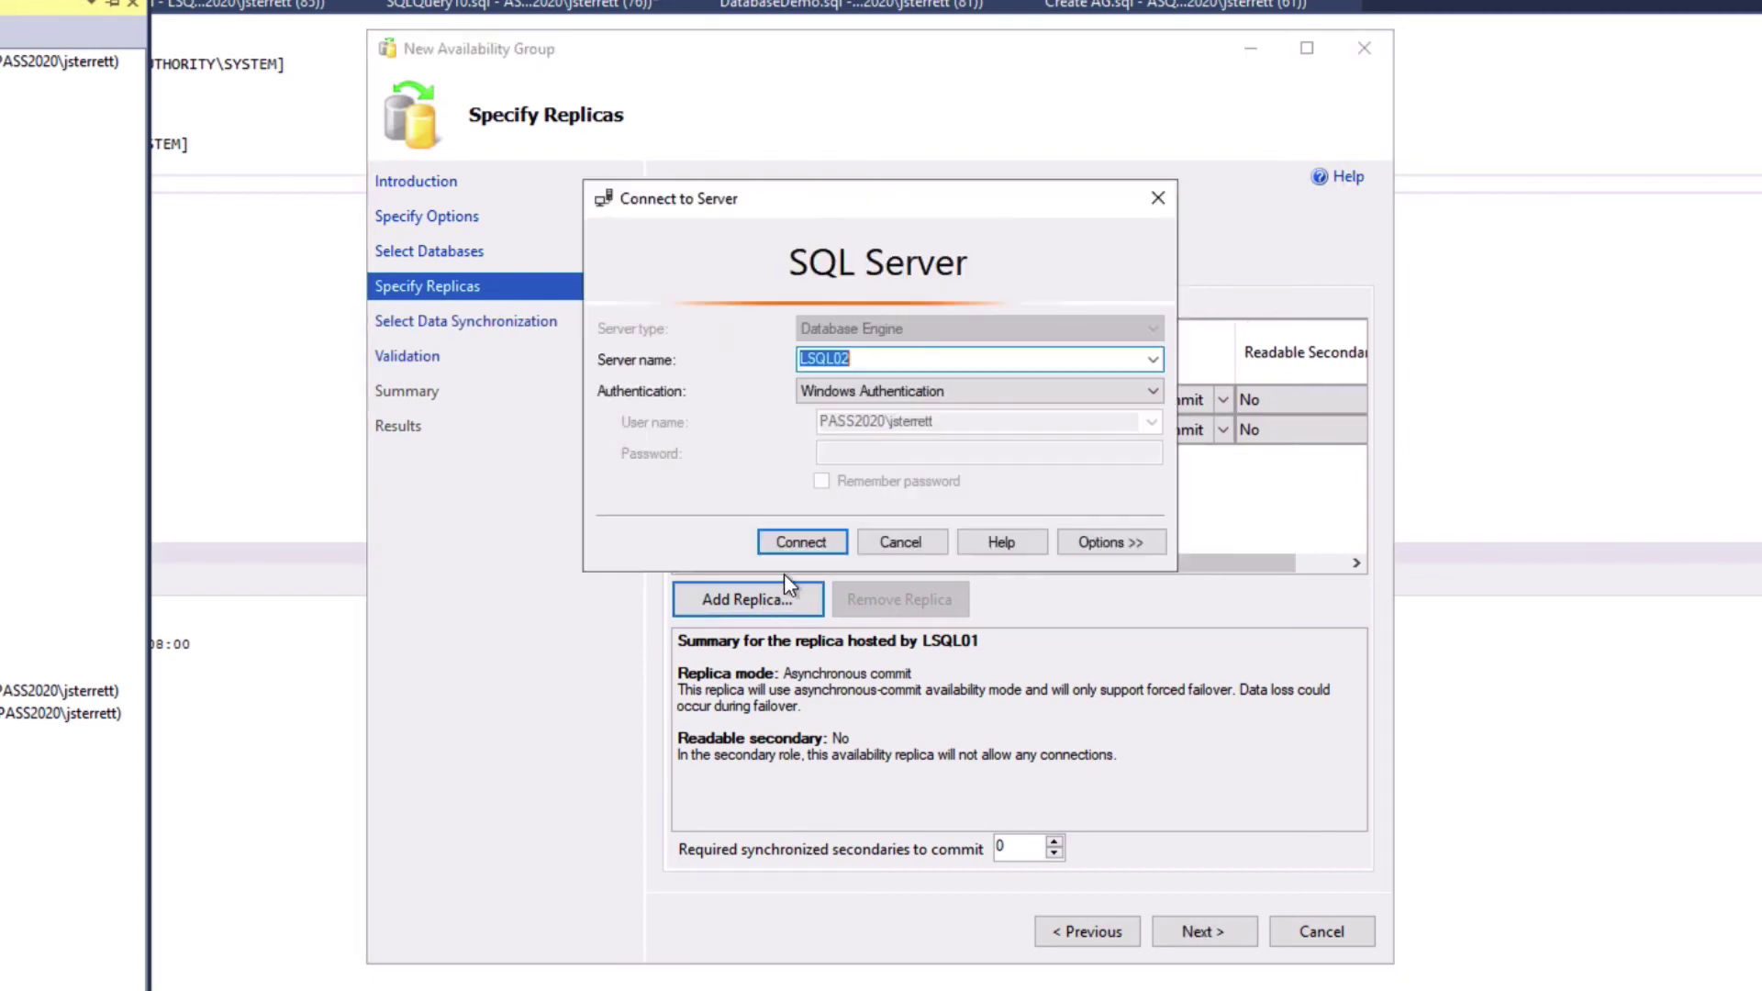
click(1153, 360)
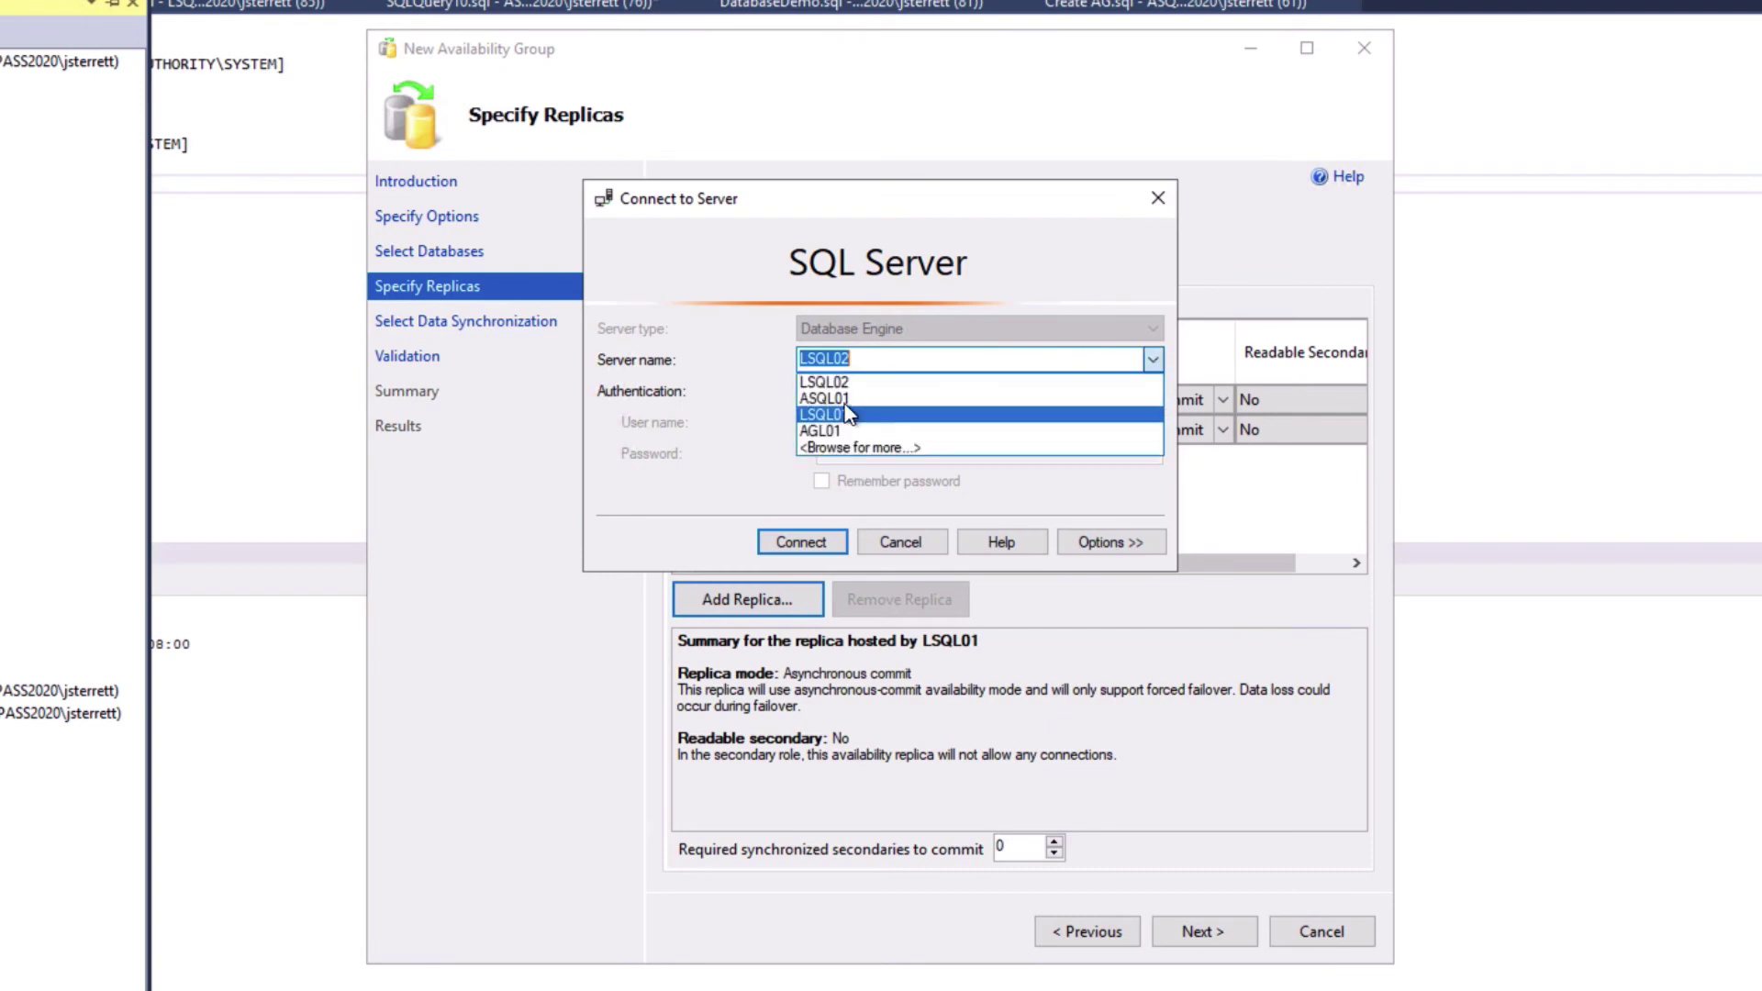
click(824, 398)
click(798, 542)
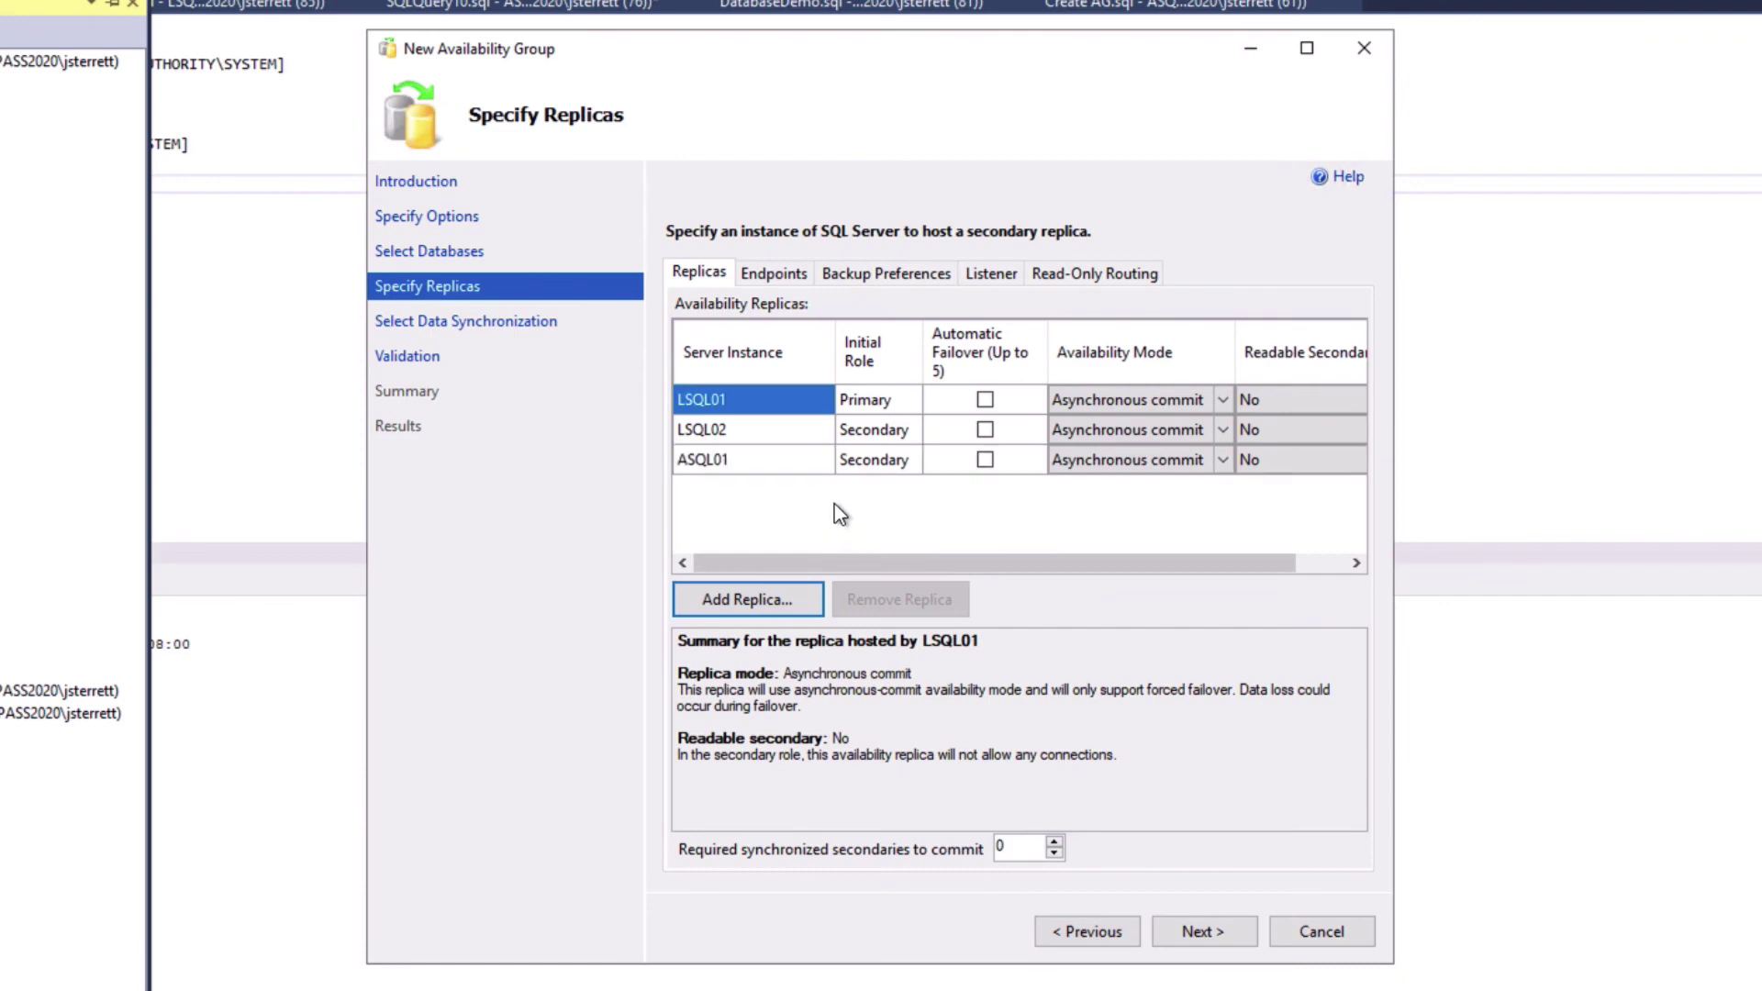
Enable automatic failover for LSQL01 and LSQL02, and set ASQL01 to Synchronous commit
click(984, 400)
click(986, 429)
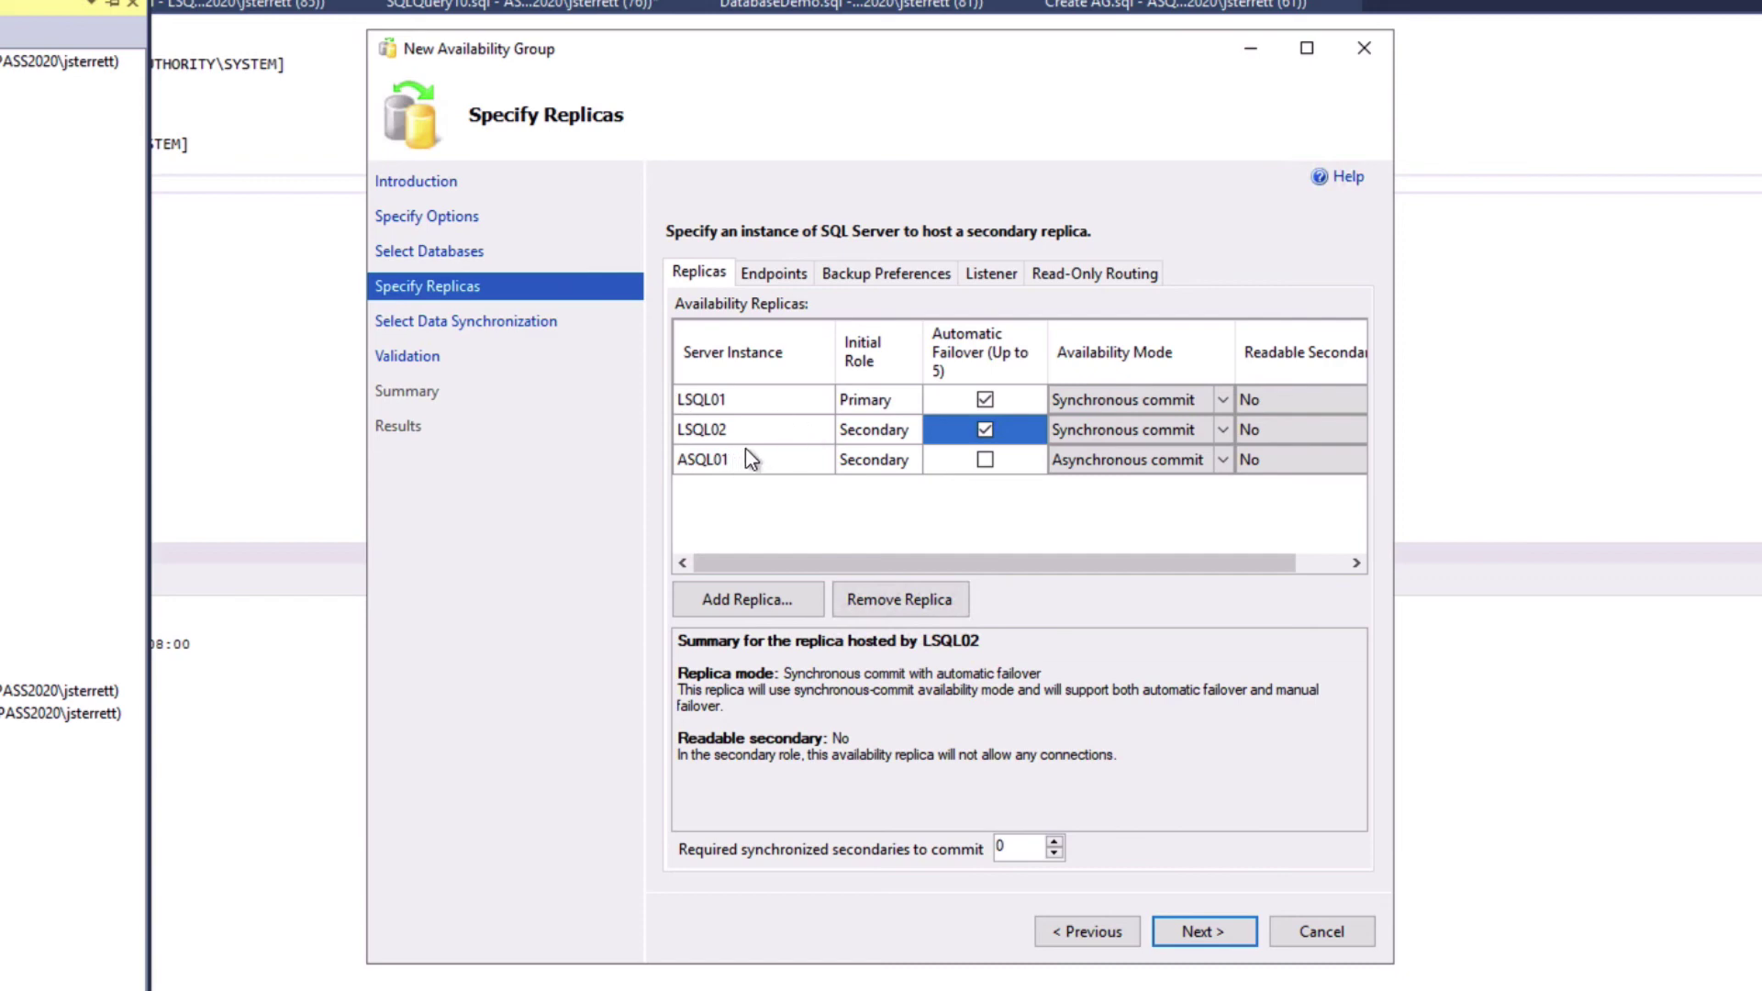
mouse_move(1049, 563)
mouse_down()
mouse_move(1098, 559)
mouse_move(1046, 549)
mouse_up()
click(1222, 458)
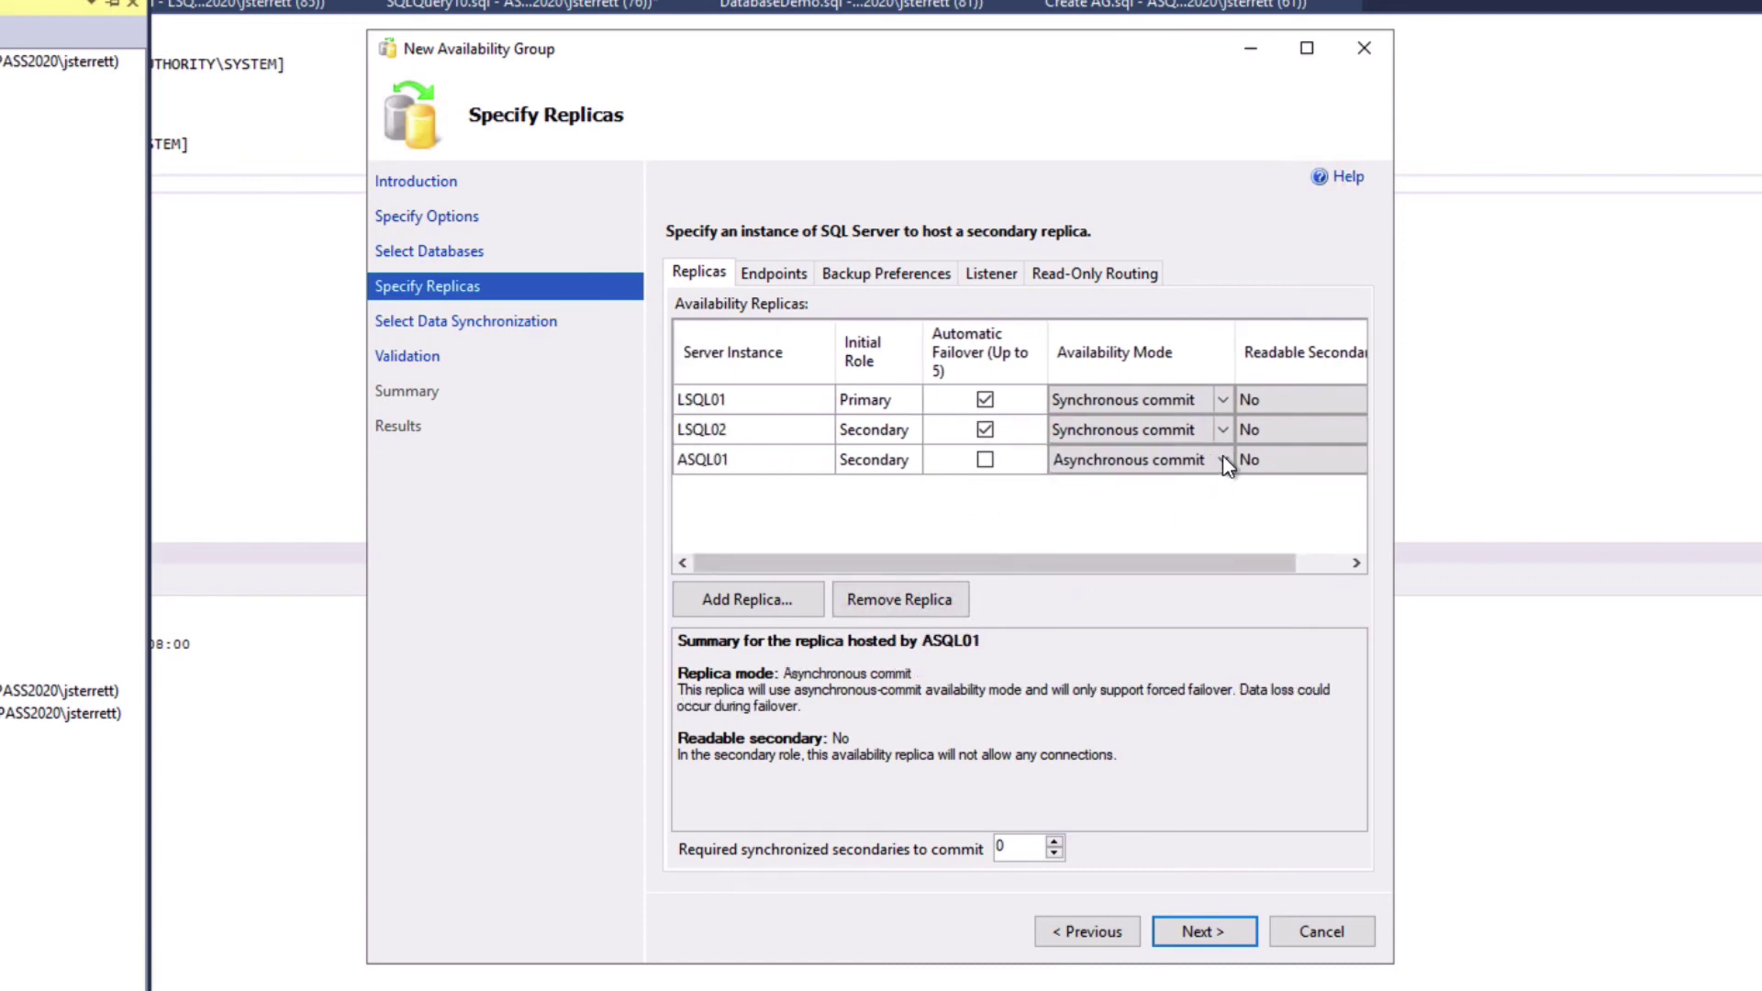
click(1112, 500)
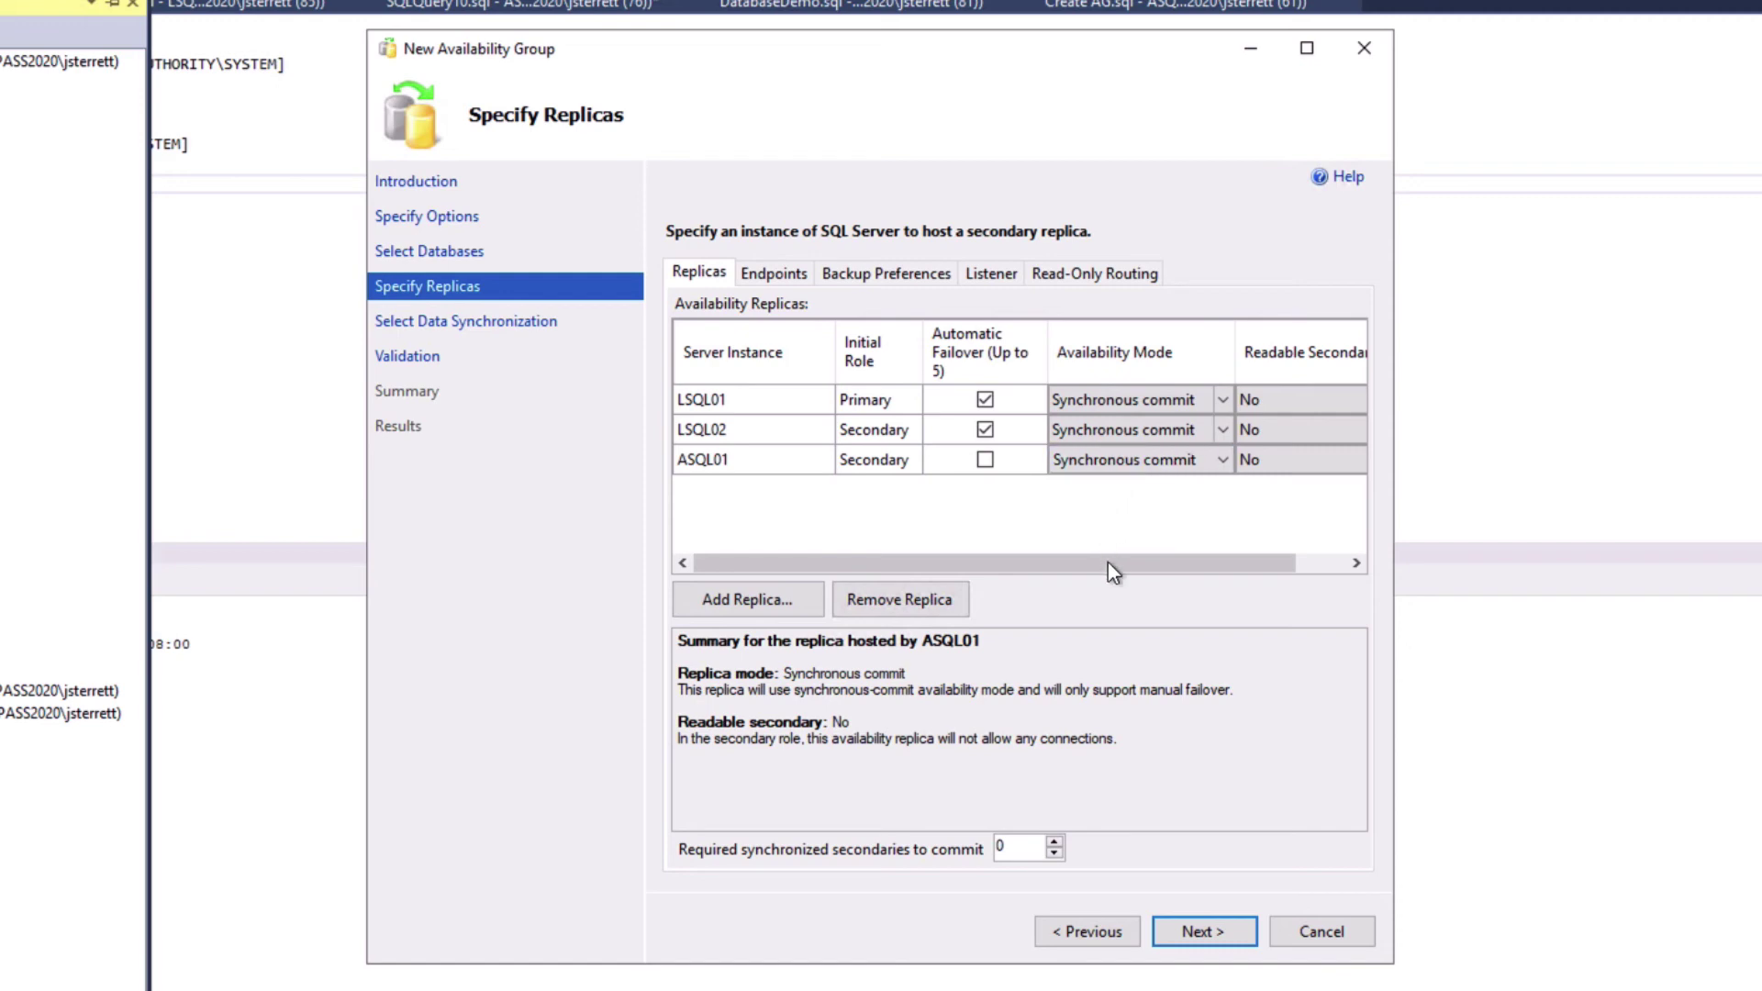
Make ASQL01 a readable secondary
mouse_move(1122, 565)
mouse_down()
mouse_move(1156, 565)
mouse_move(1092, 564)
mouse_up()
drag(1235, 563, 1285, 563)
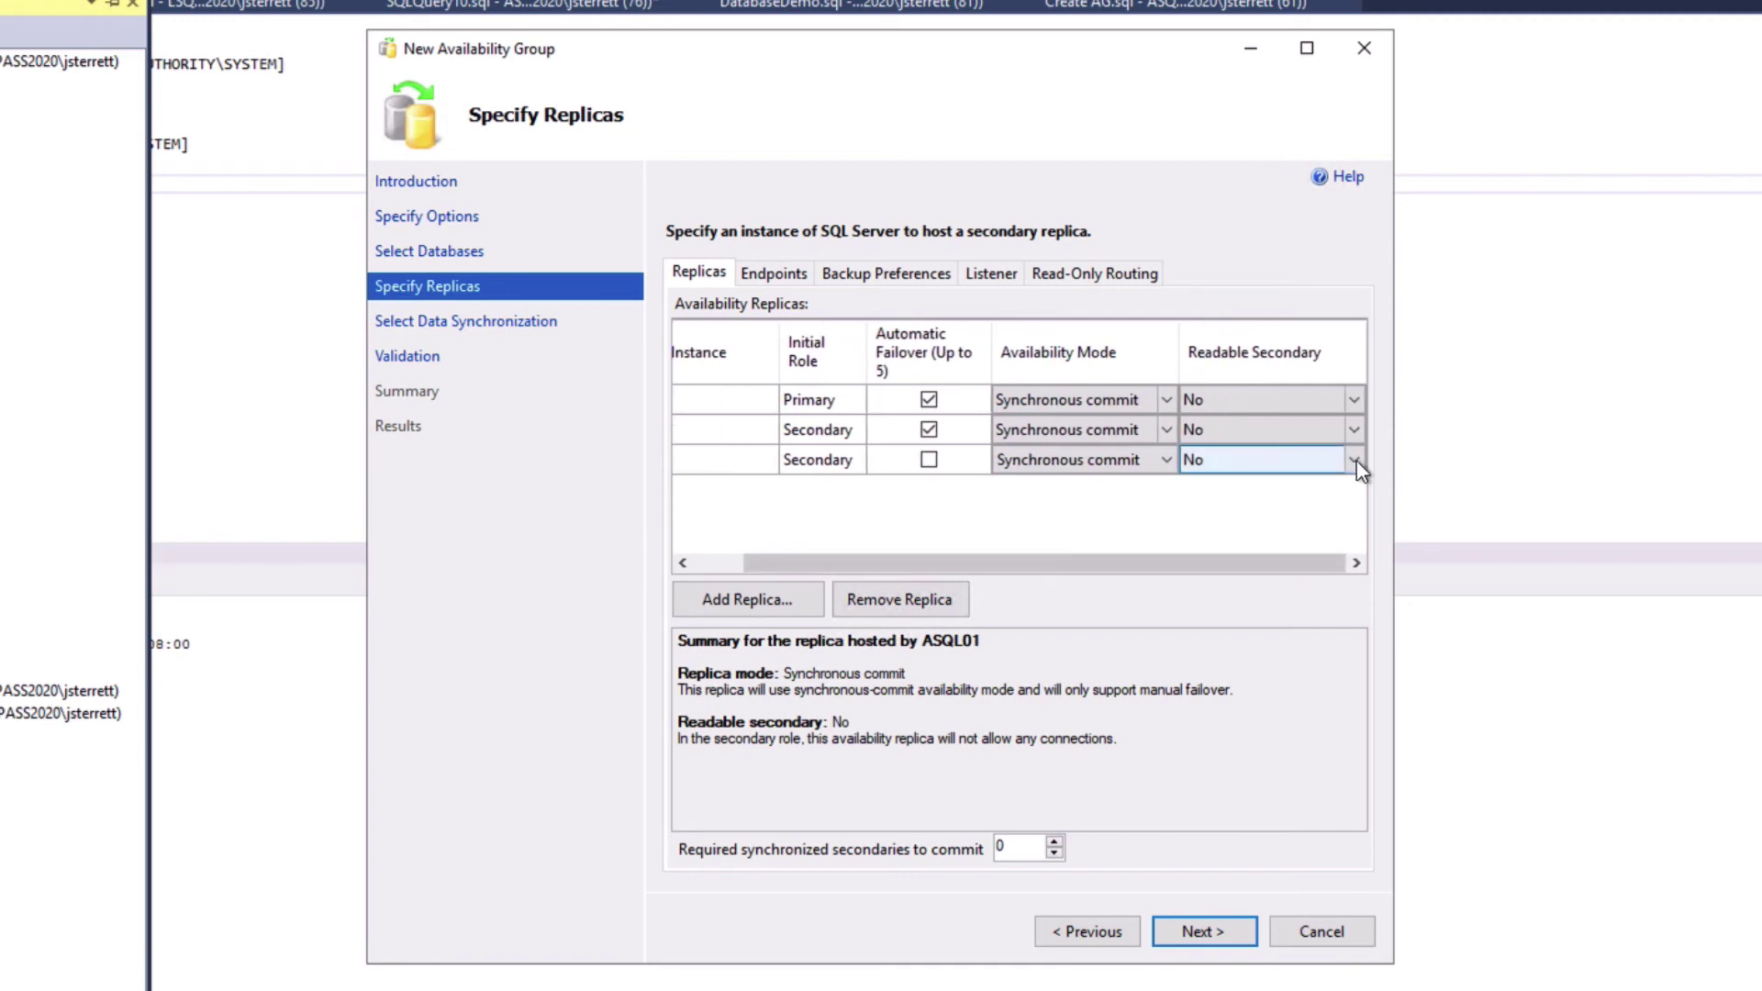
click(1354, 459)
click(1220, 504)
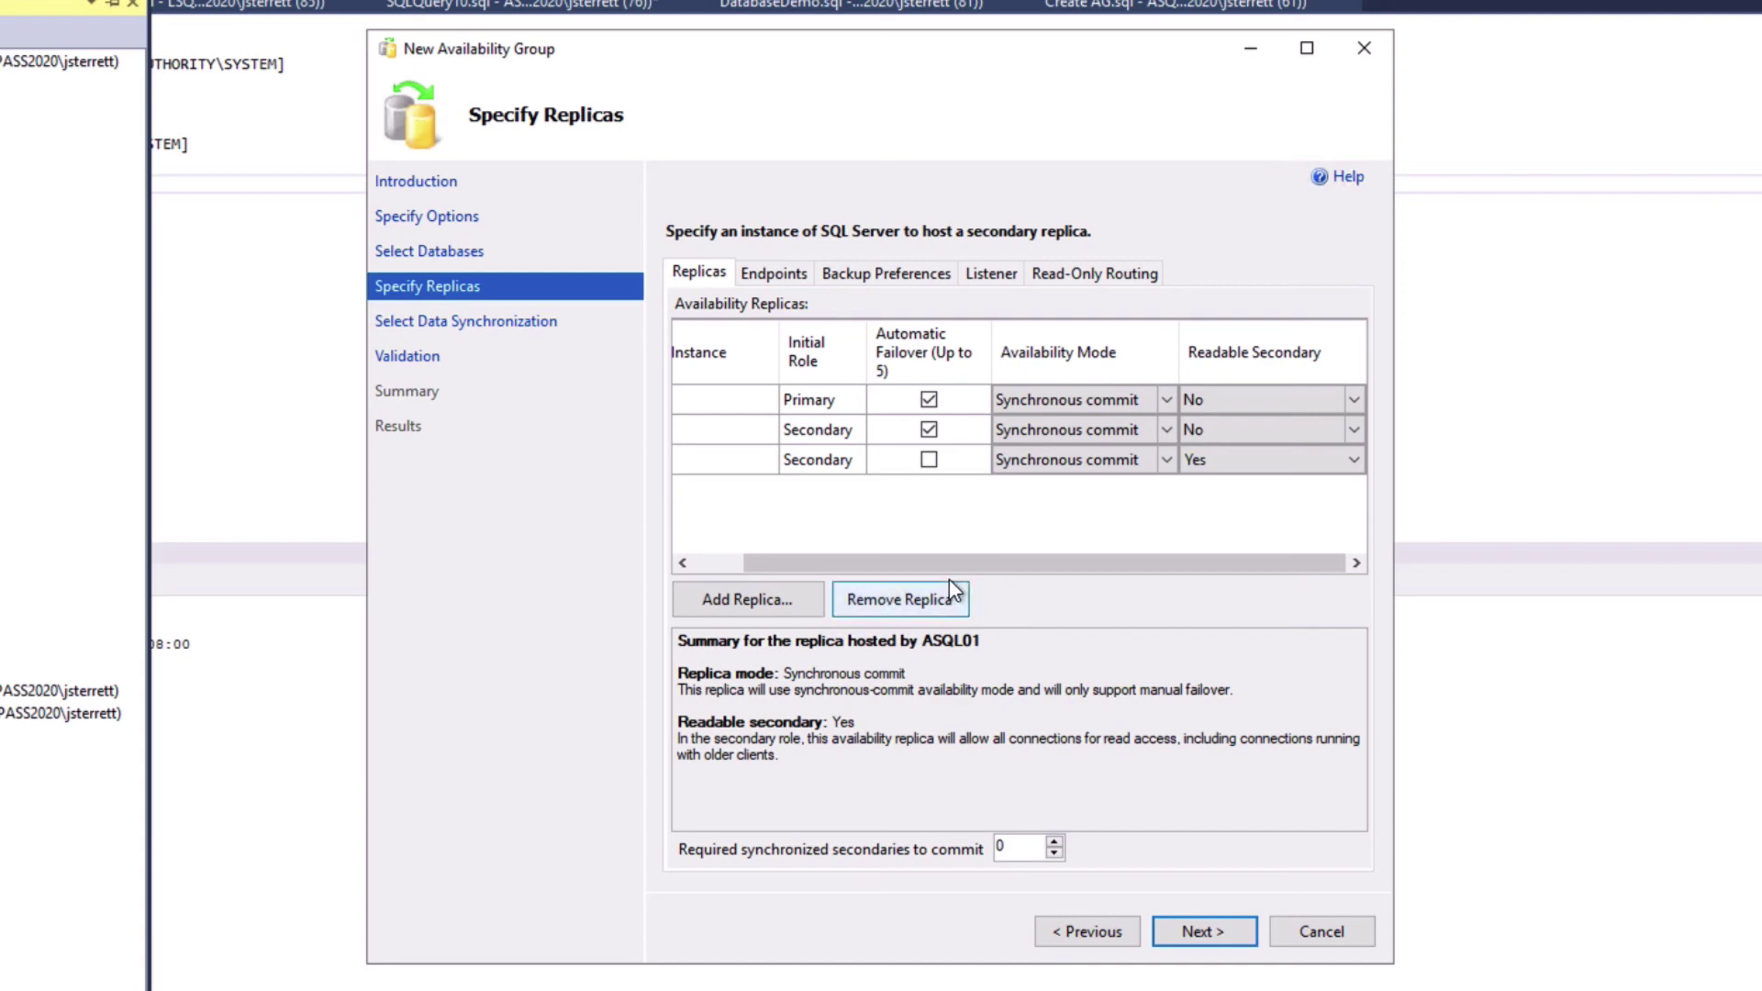
Review AG01's Endpoints, Backup Preferences, Listener and Read-Only Routing settings, then proceed to data synchronization
click(770, 276)
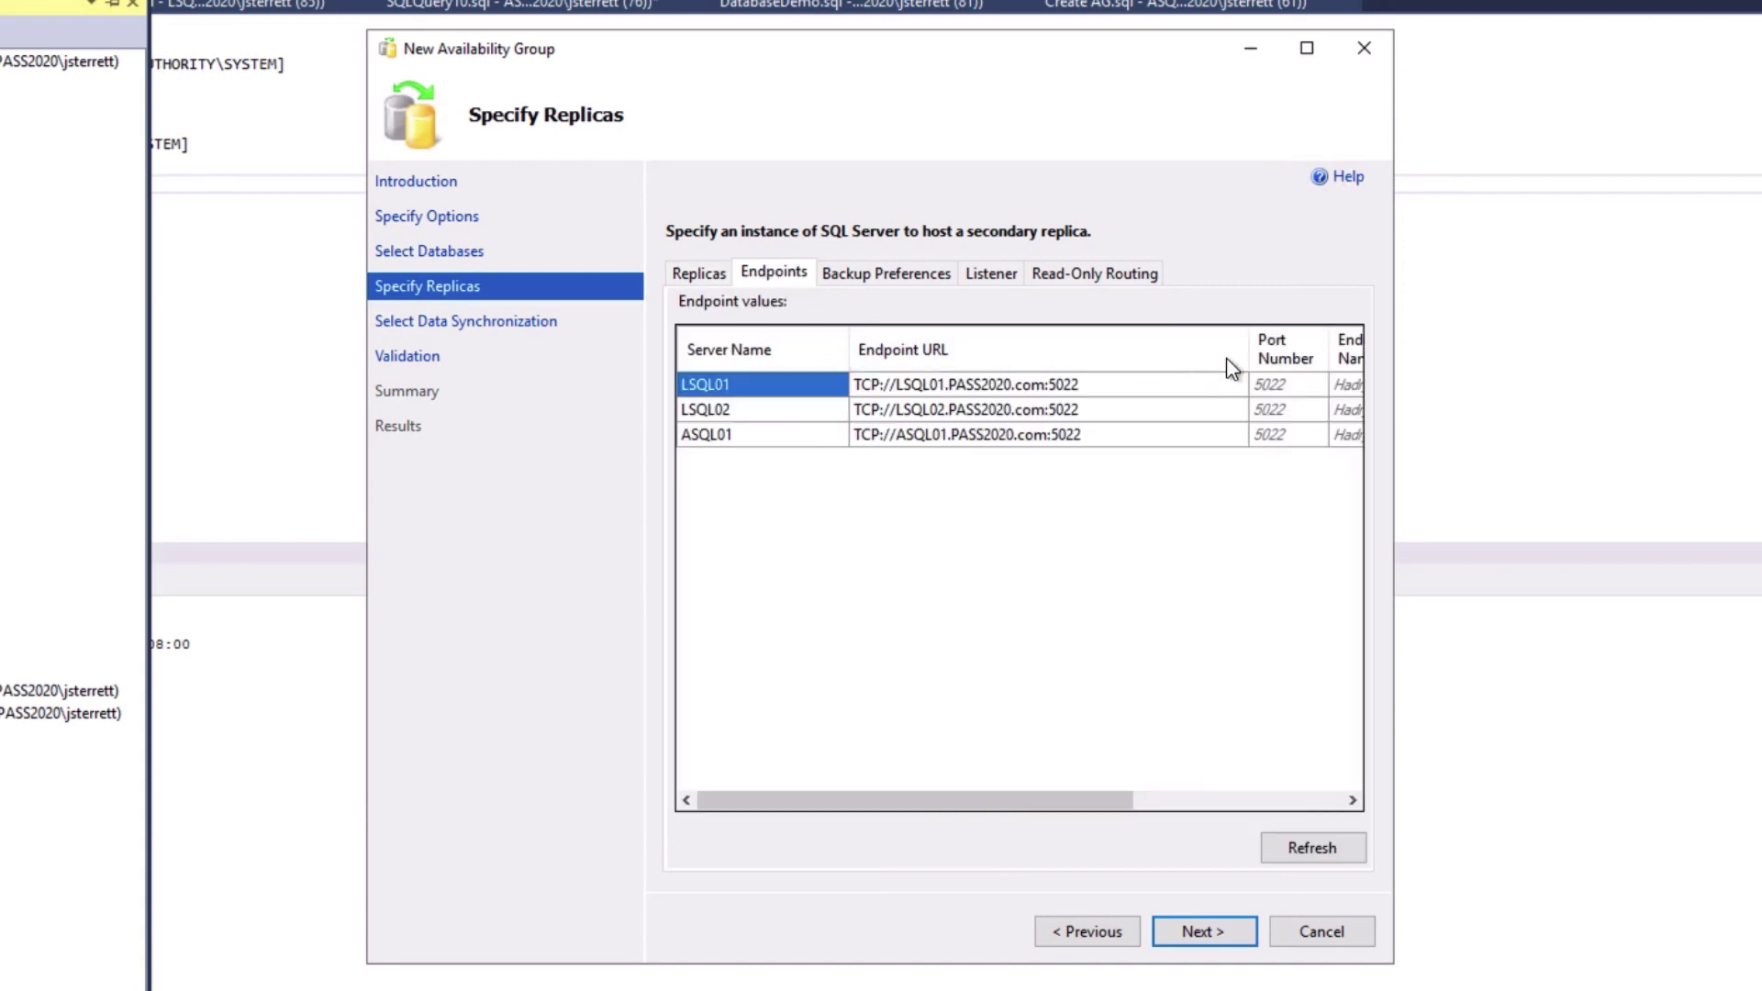
drag(1244, 354, 1136, 362)
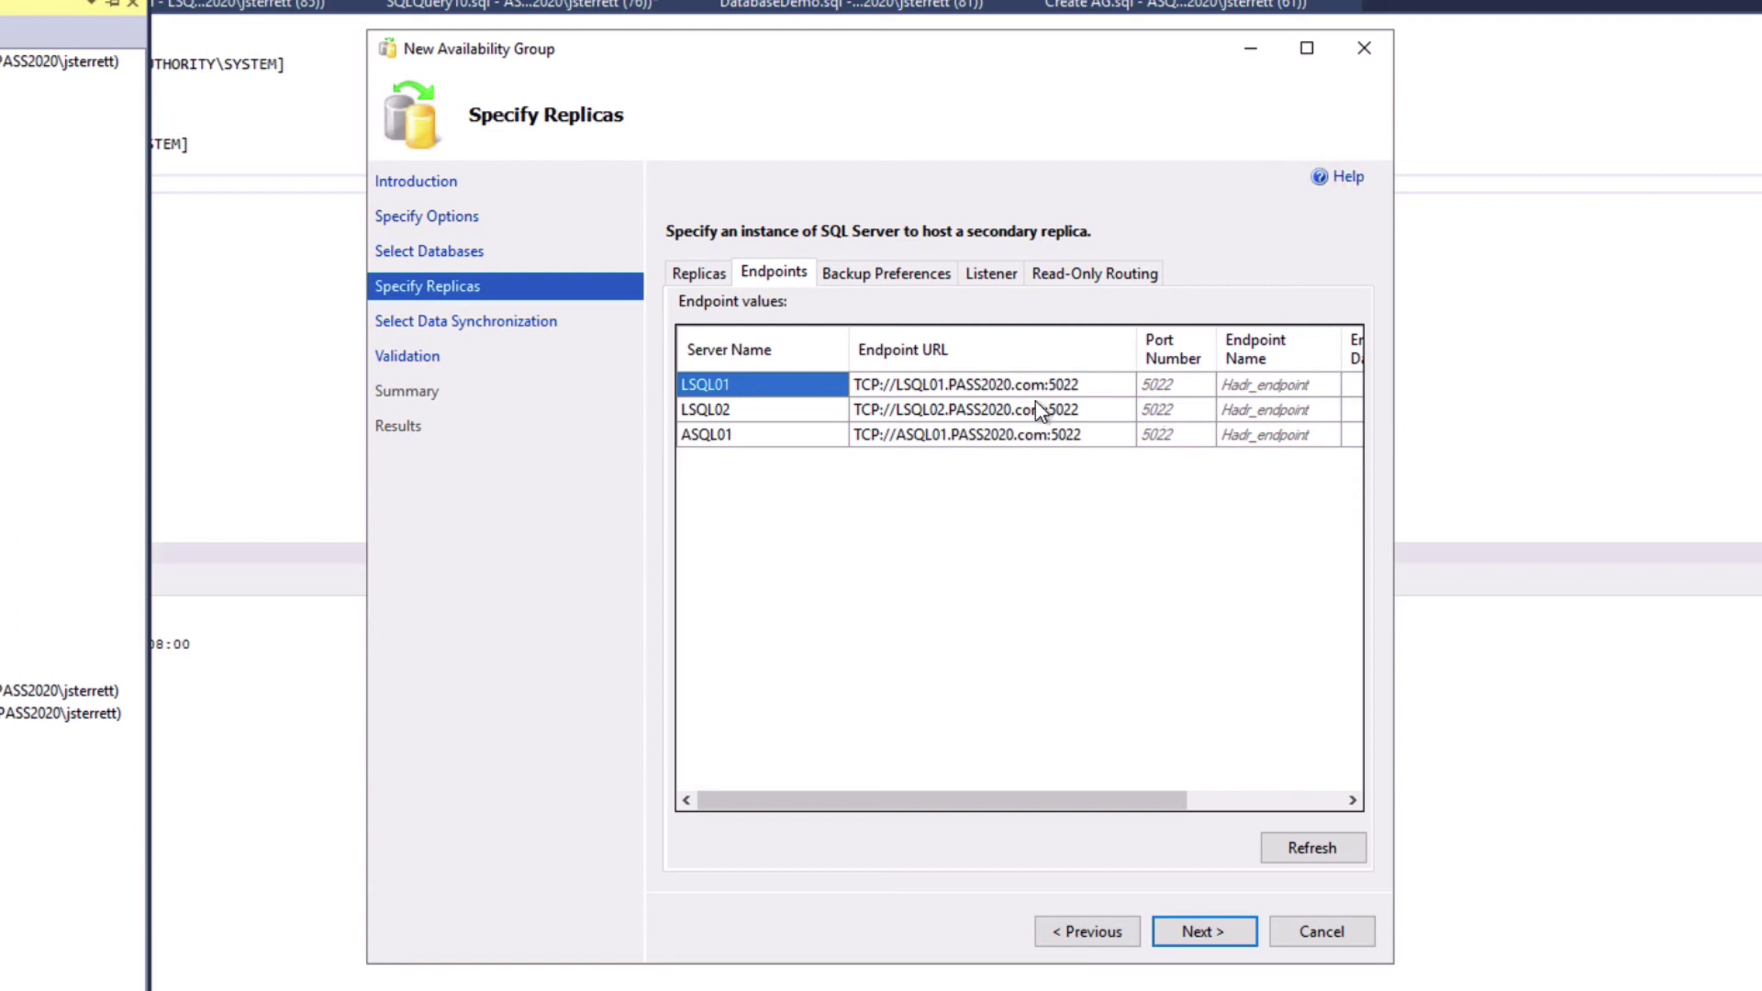
drag(1104, 802, 1353, 785)
drag(1019, 782, 767, 781)
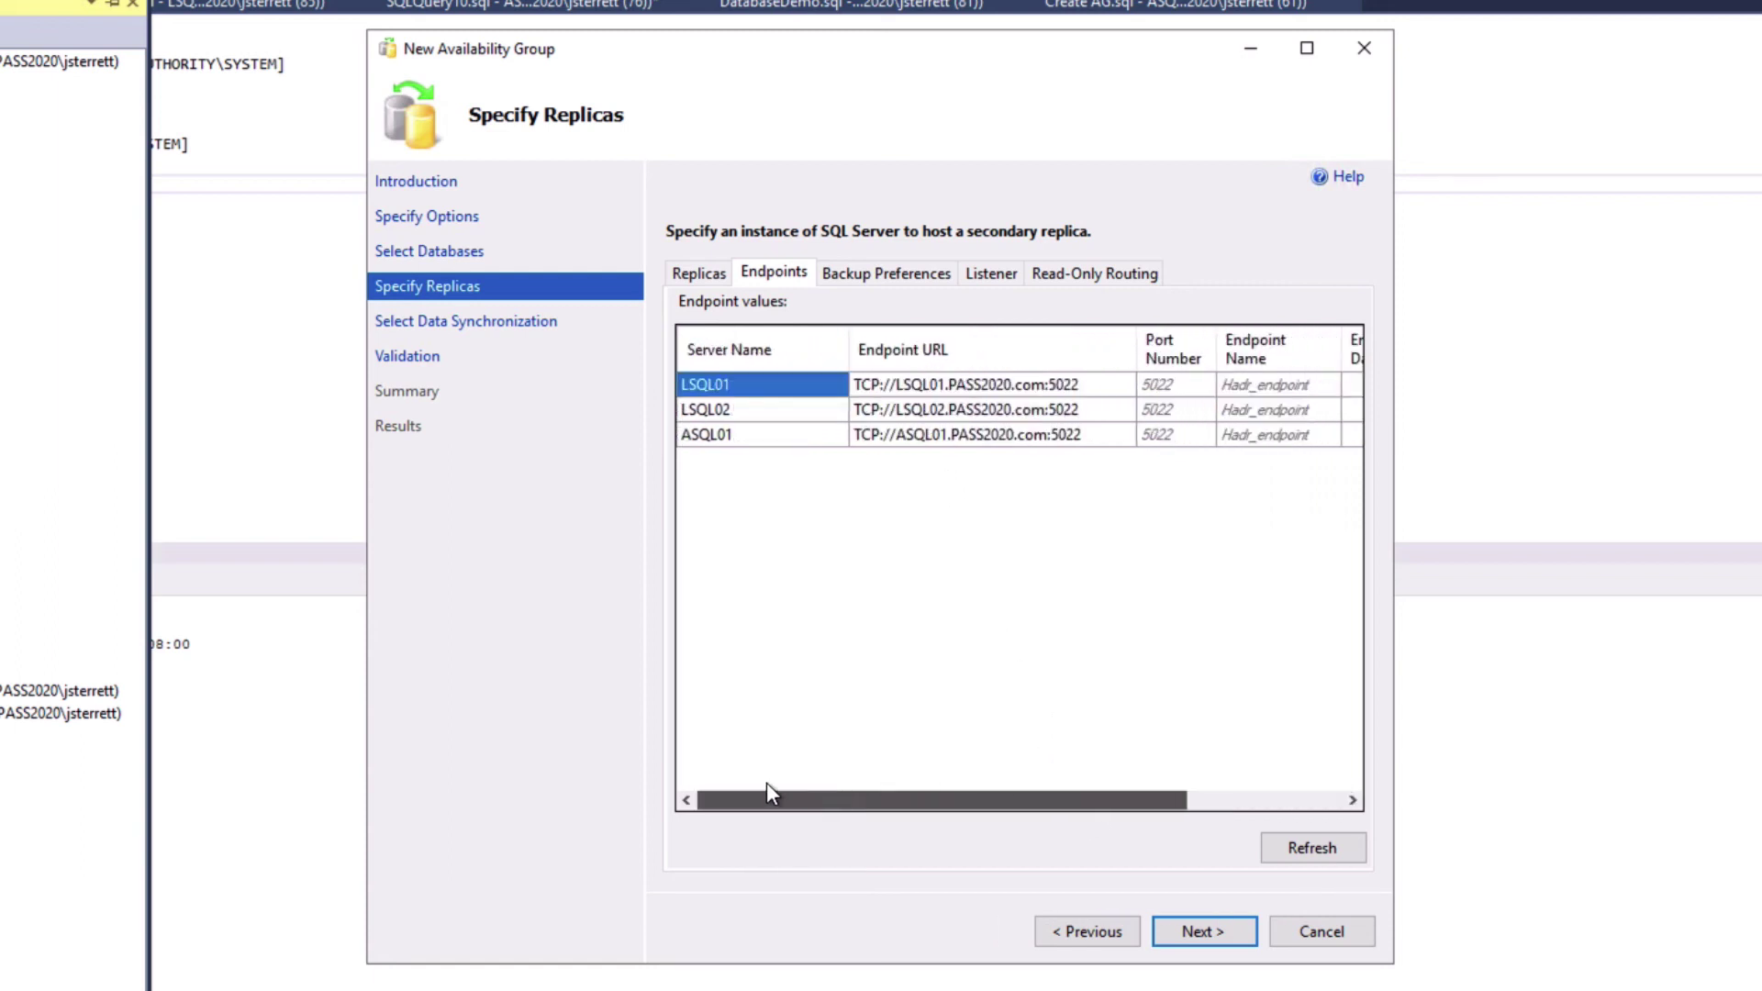
click(888, 276)
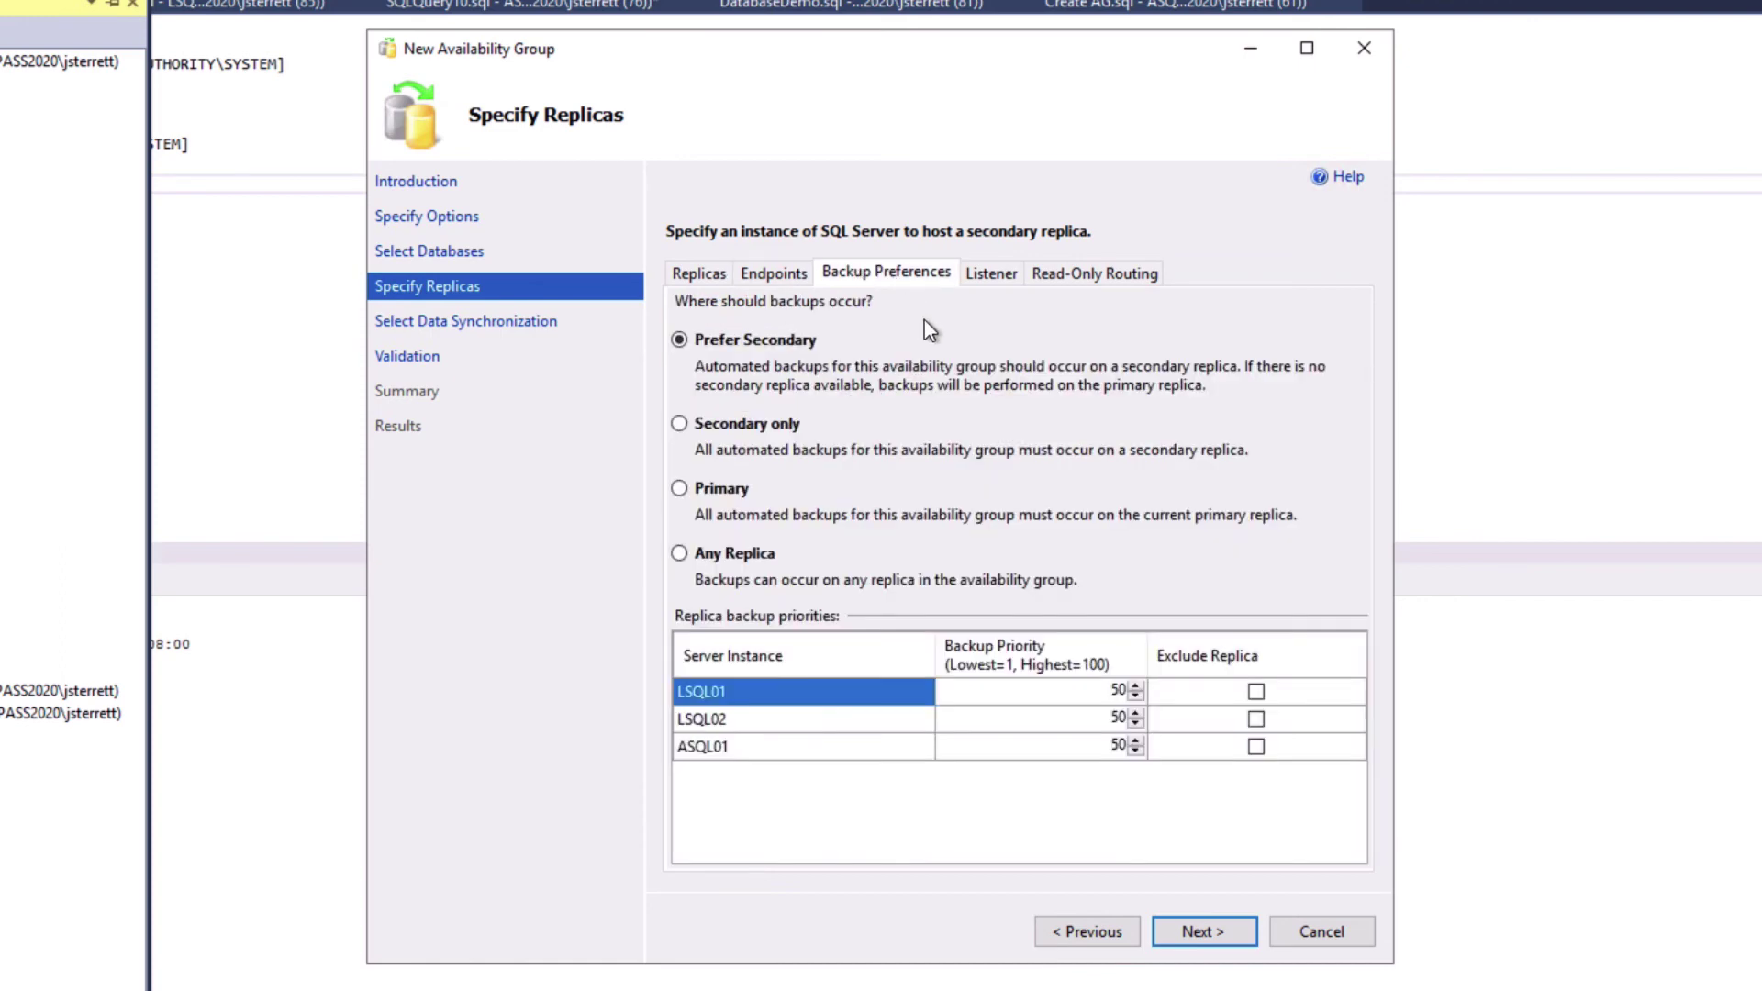
click(990, 275)
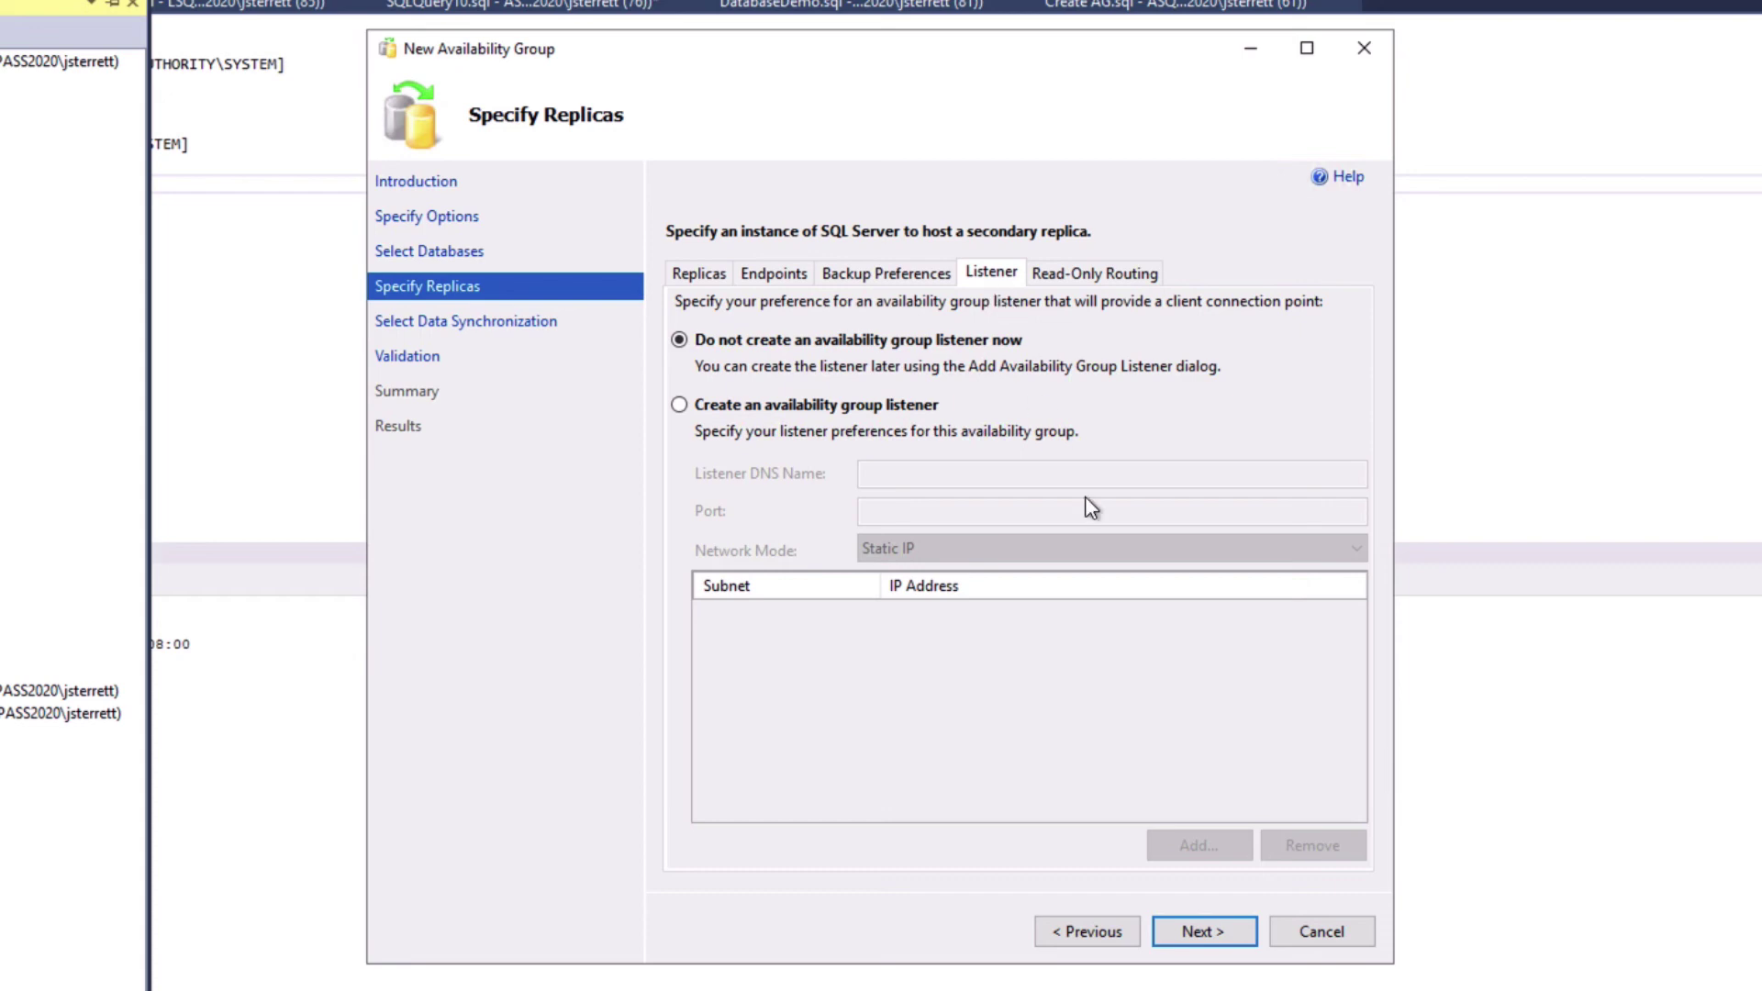
click(1096, 275)
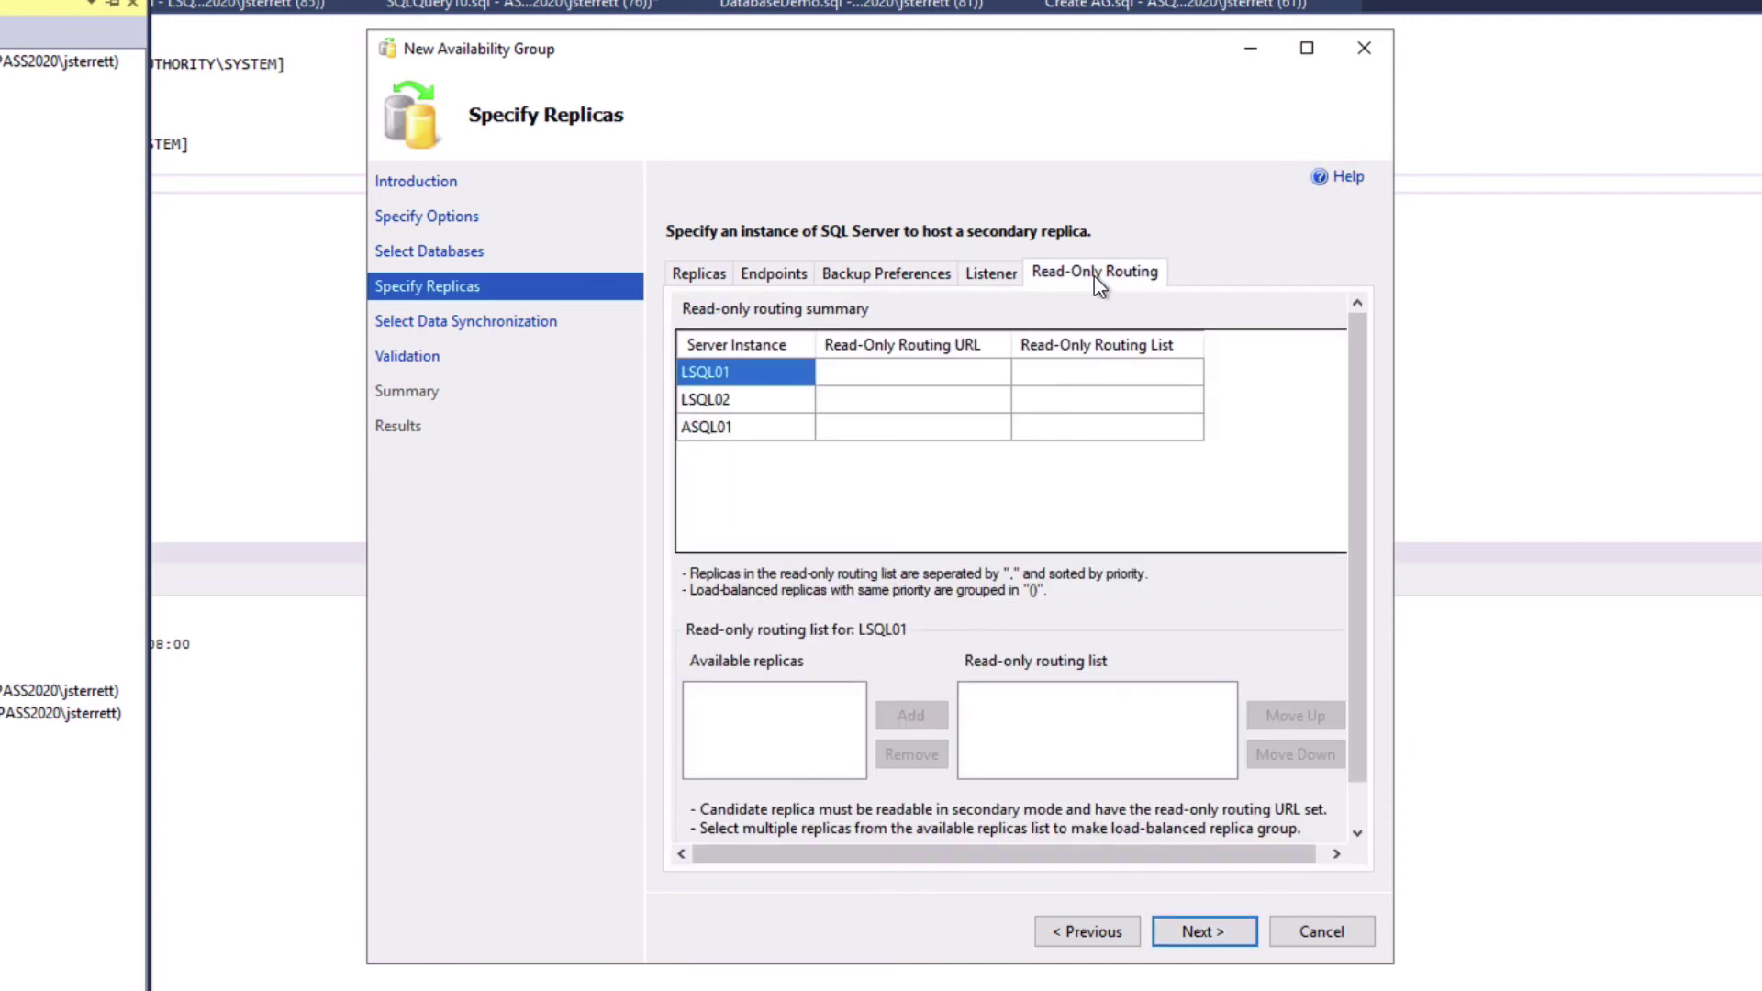
click(1198, 930)
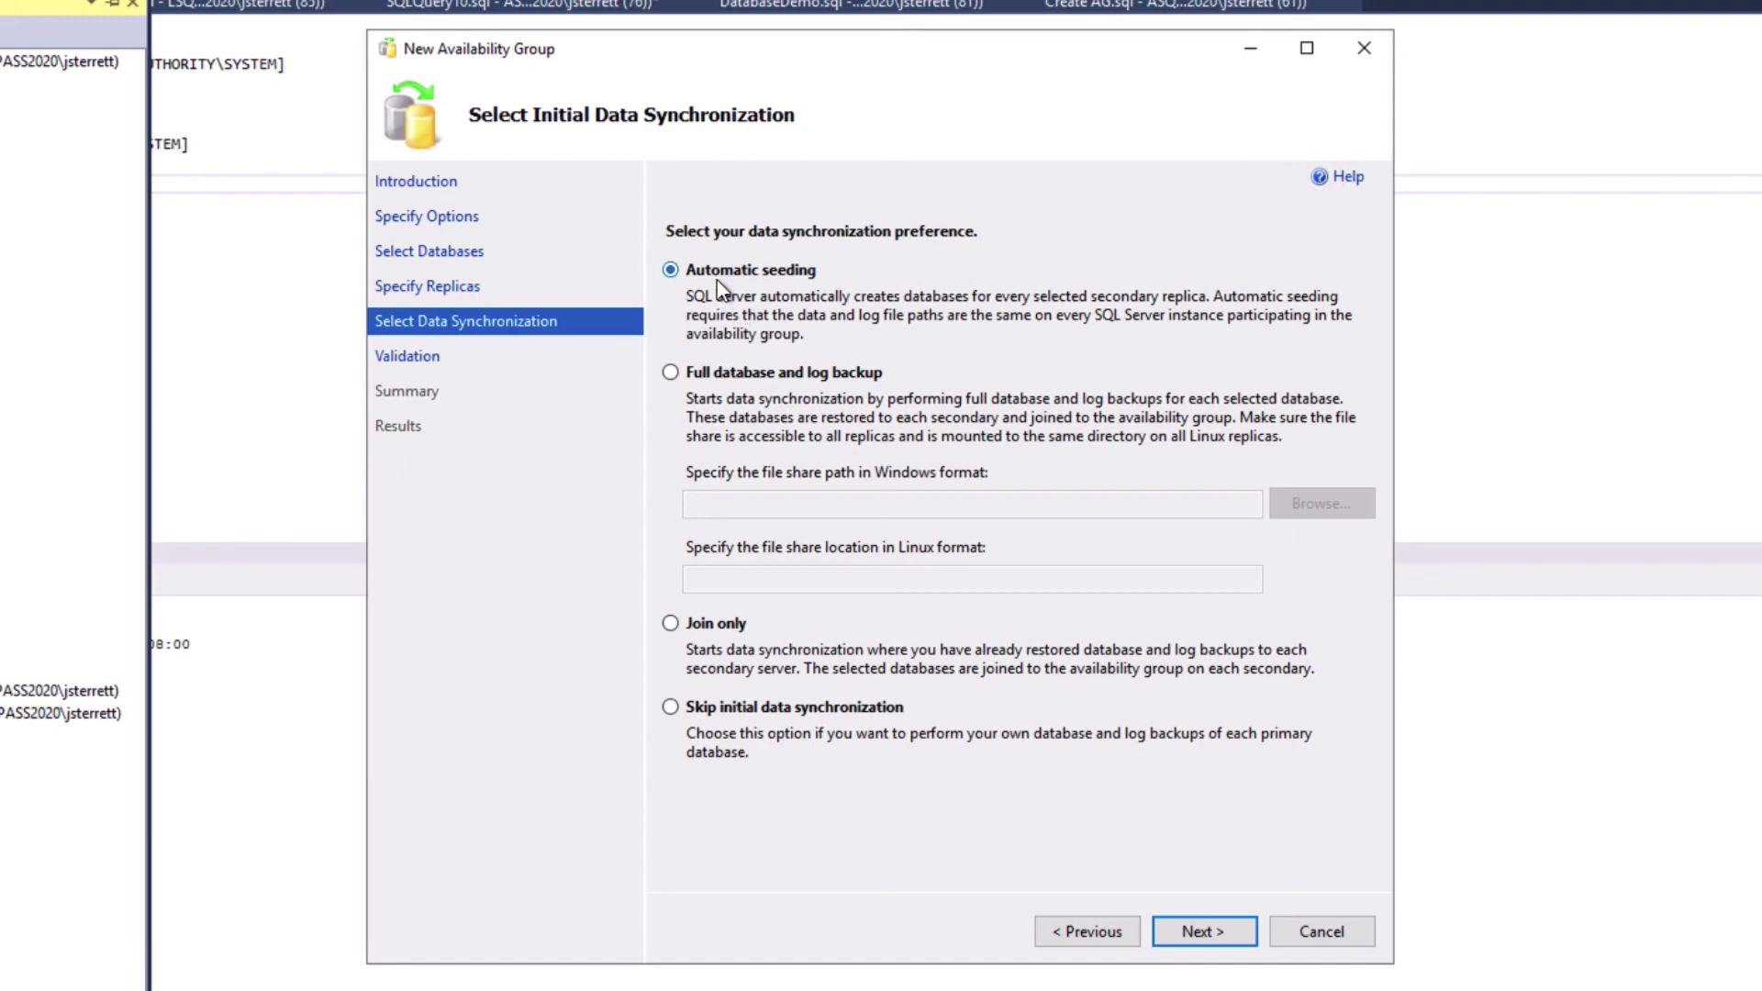
Keep Automatic seeding, validate, and review the listener configuration warning before reaching Summary
click(1195, 930)
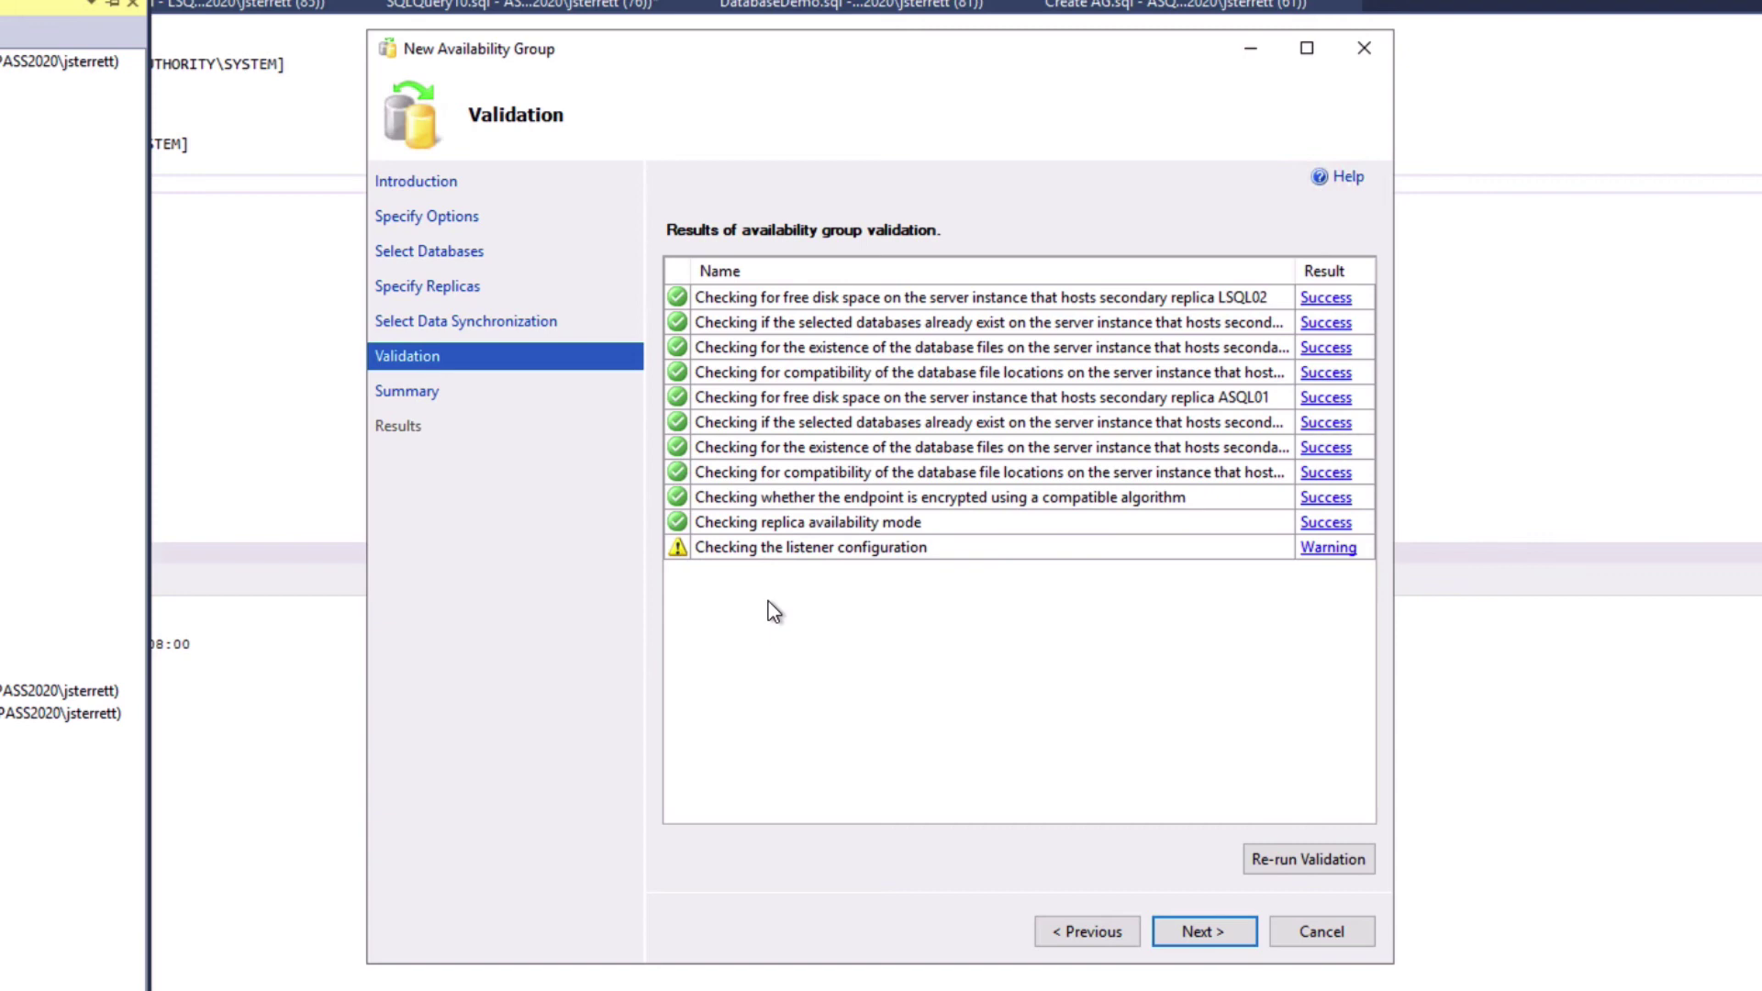
click(1330, 553)
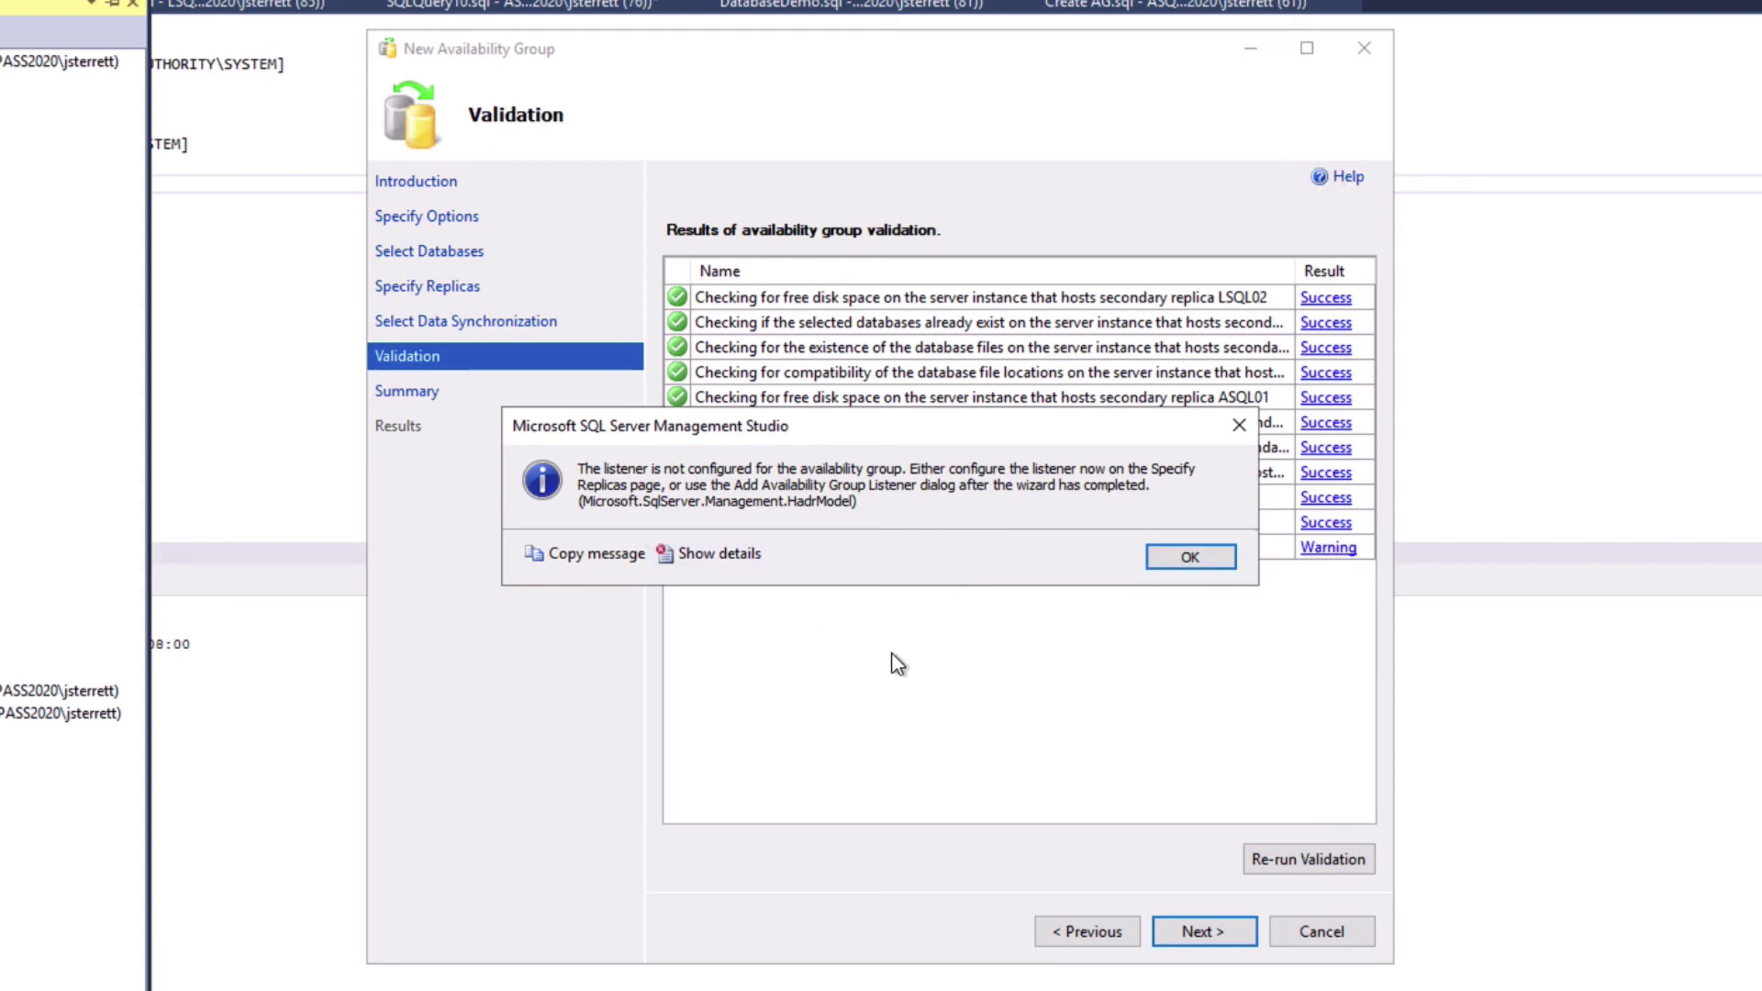
click(1186, 558)
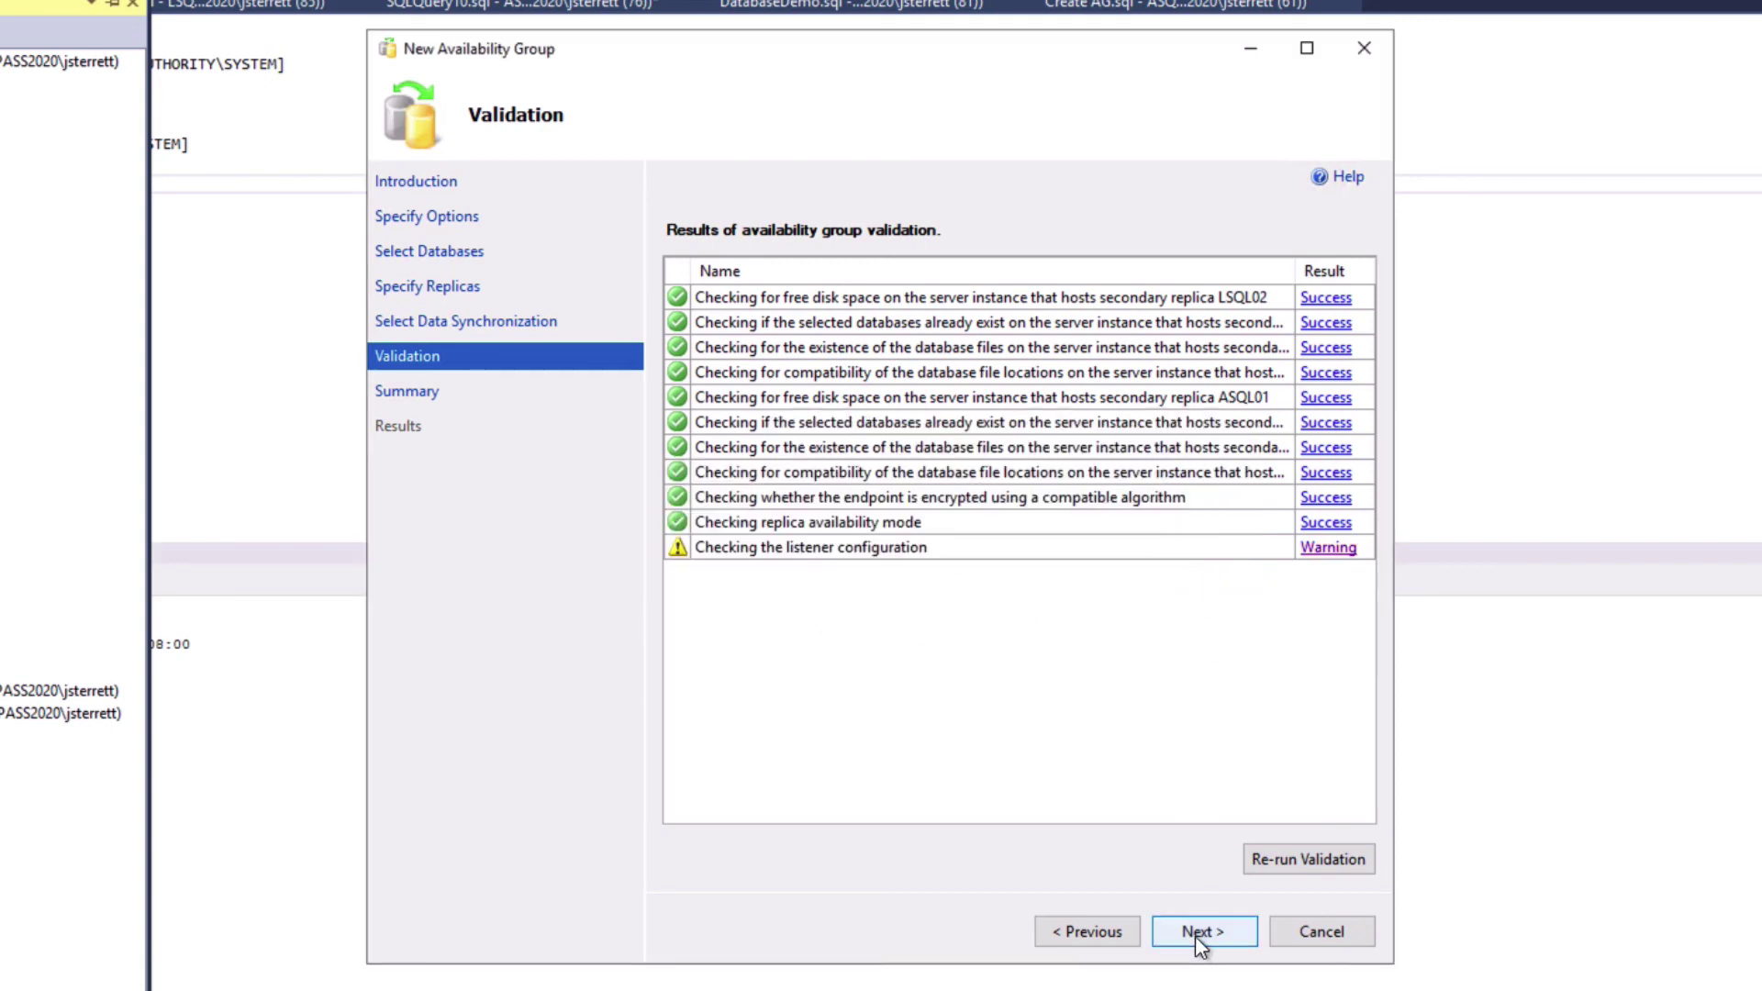
click(1195, 933)
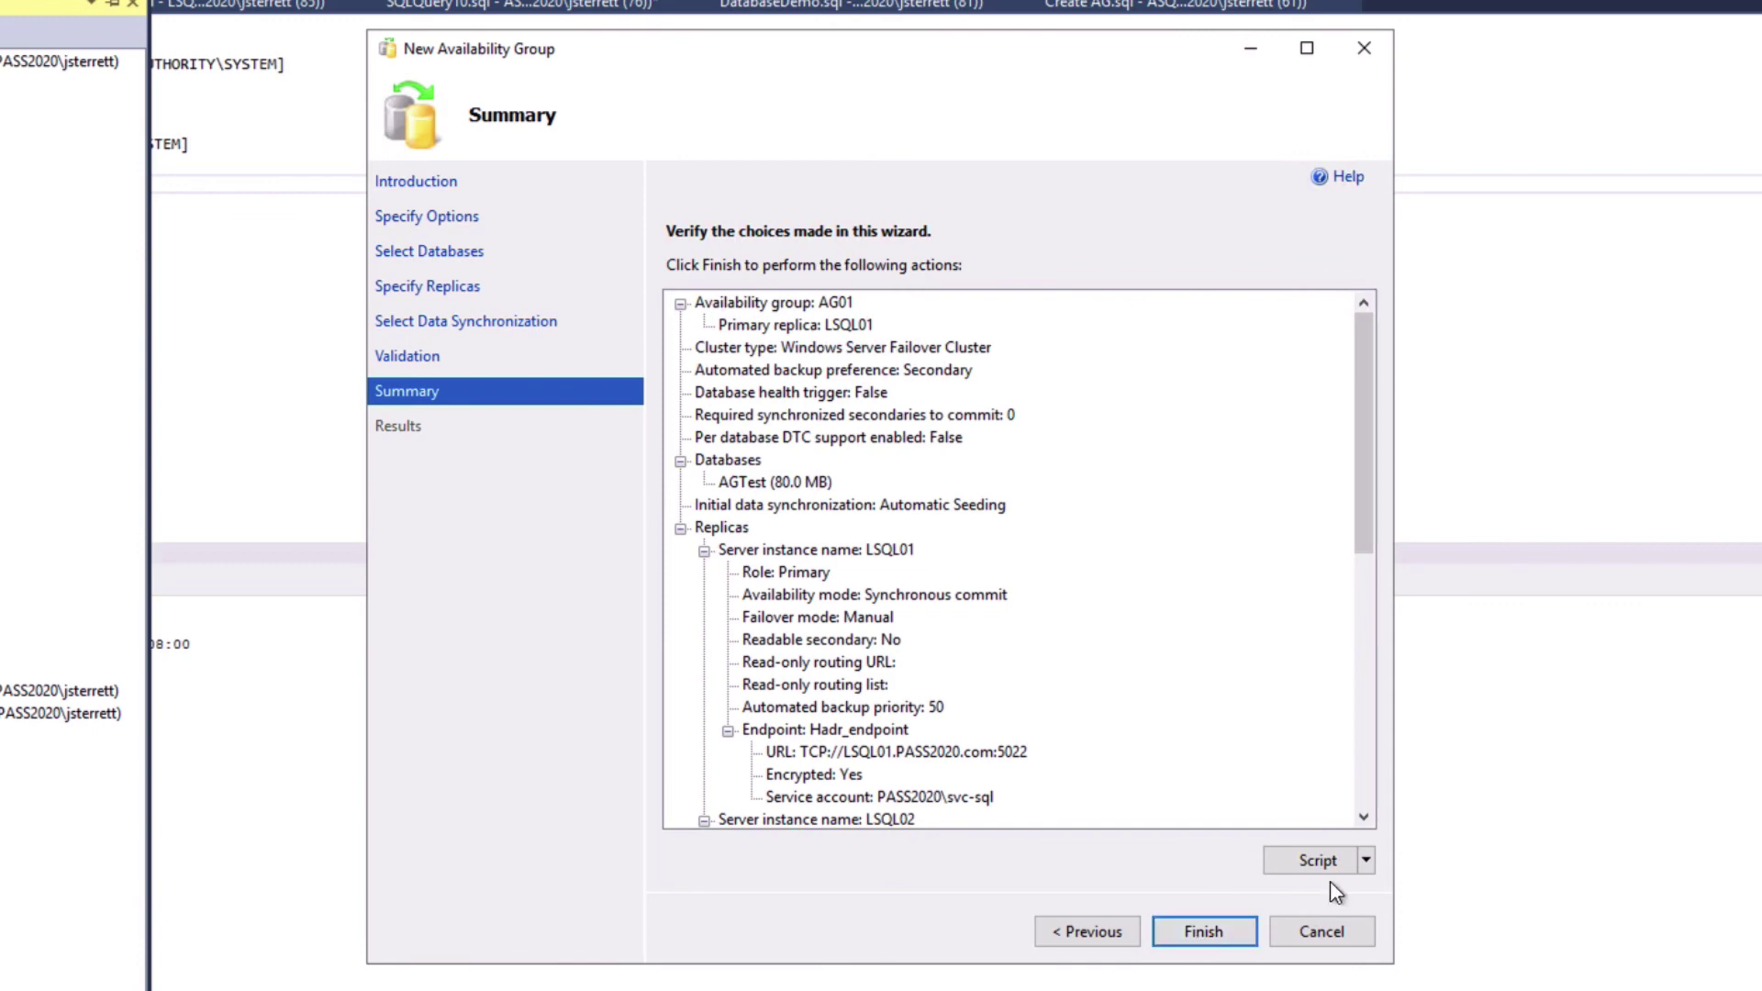
Script AG01's creation to a new query editor window, then finish the wizard
click(1366, 861)
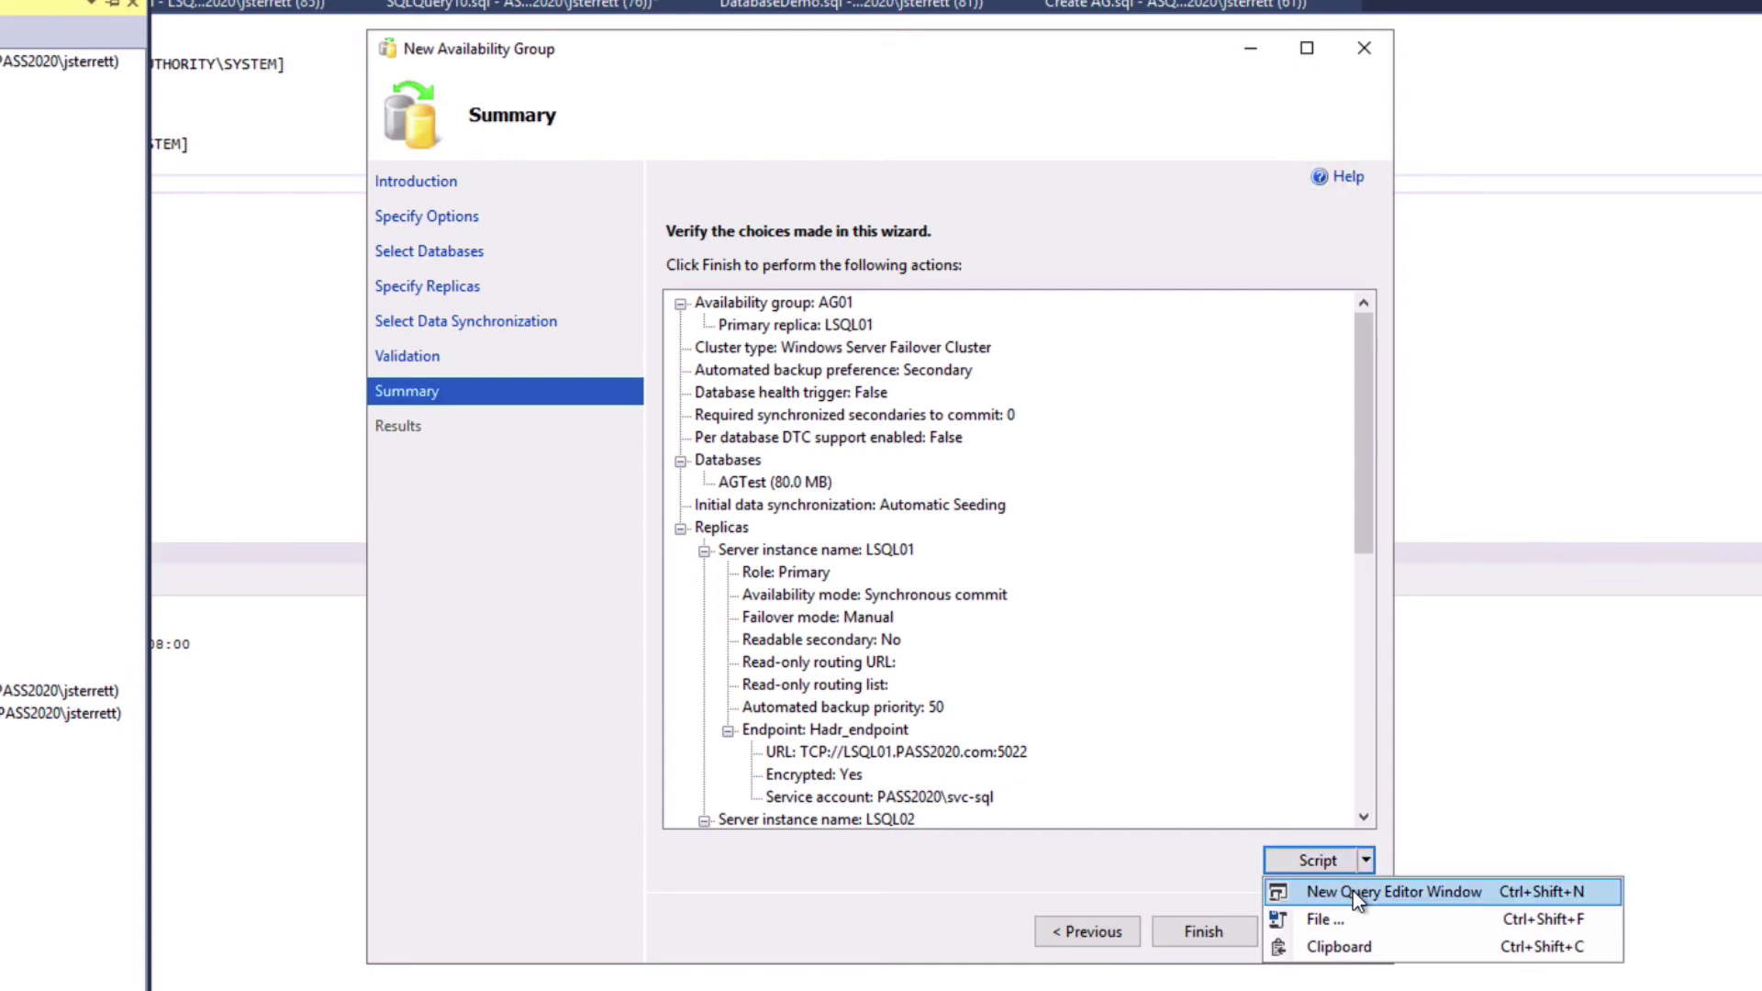
click(1357, 898)
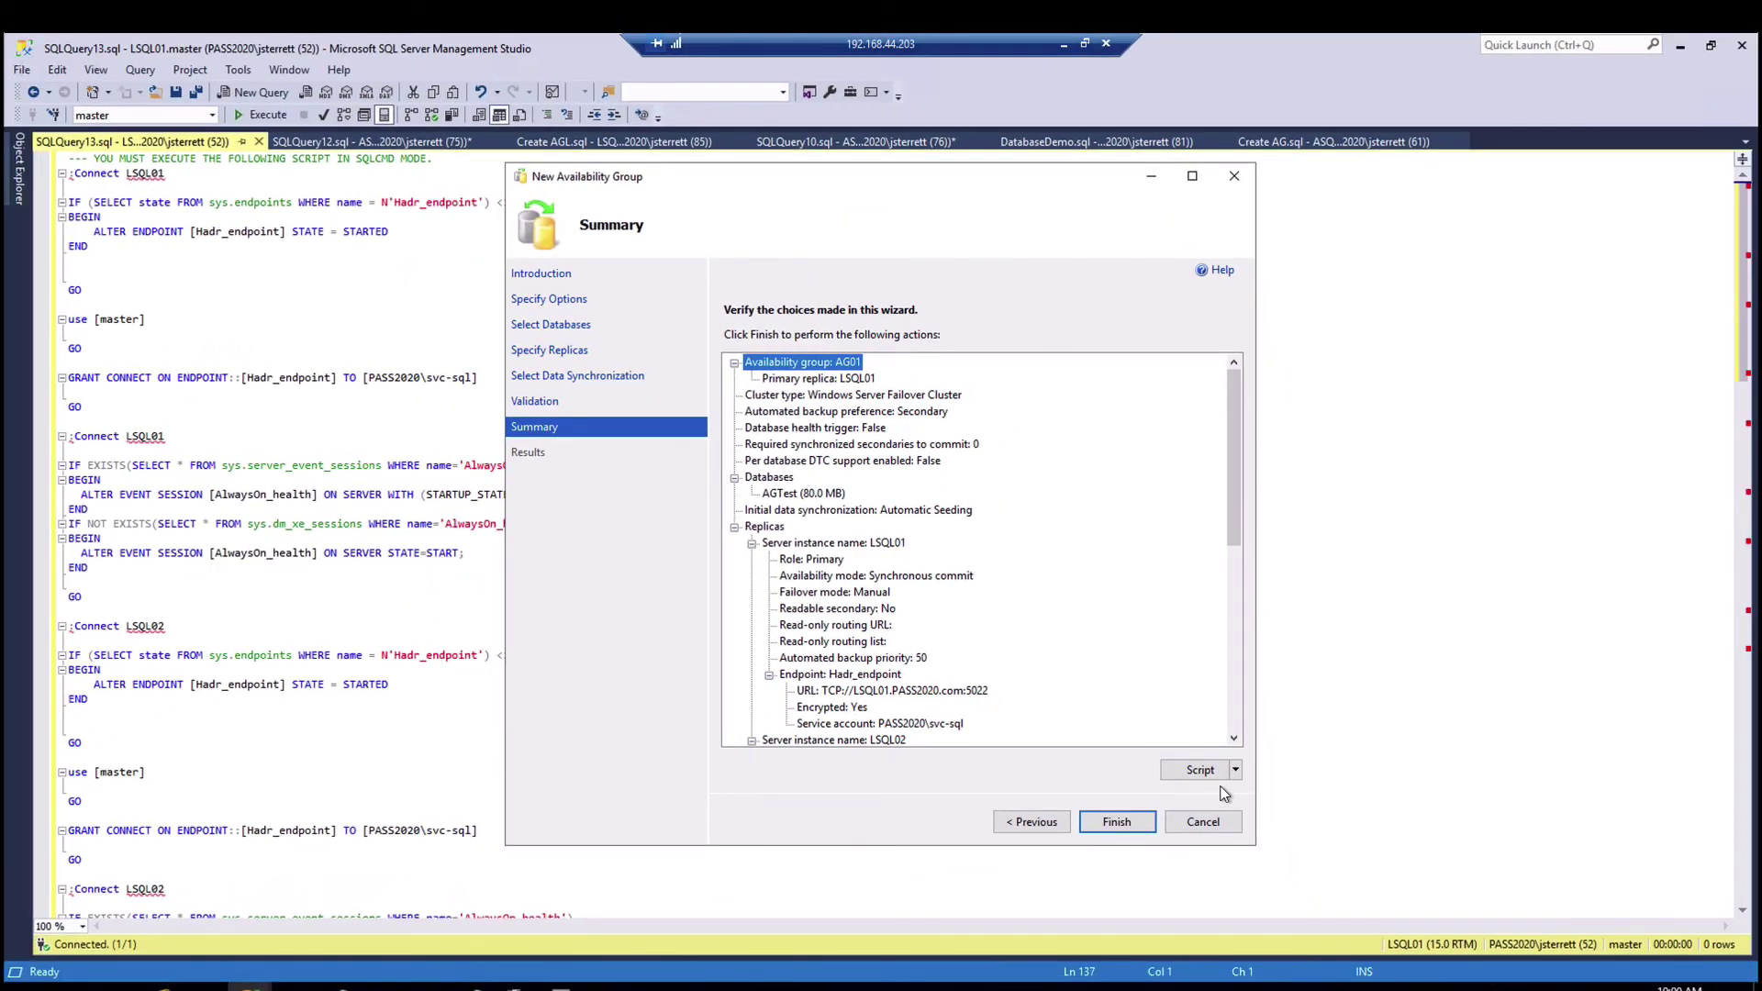
click(1116, 822)
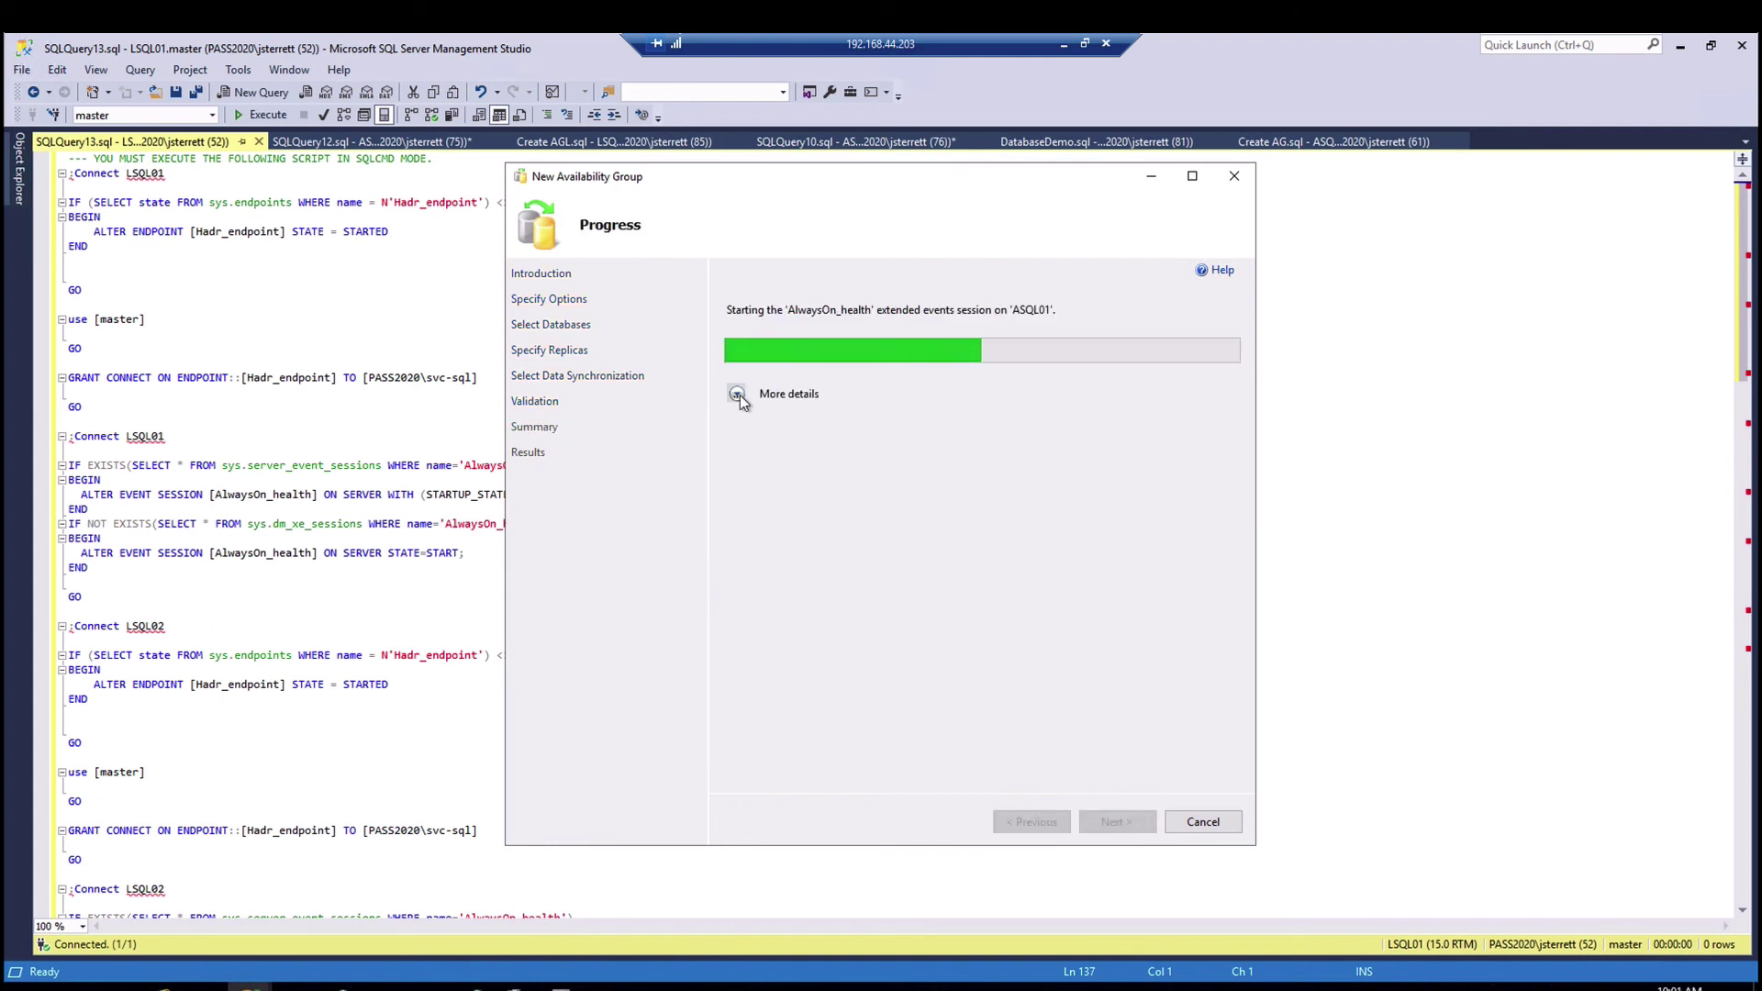
Show the detailed task status while AG01 is being created
click(737, 394)
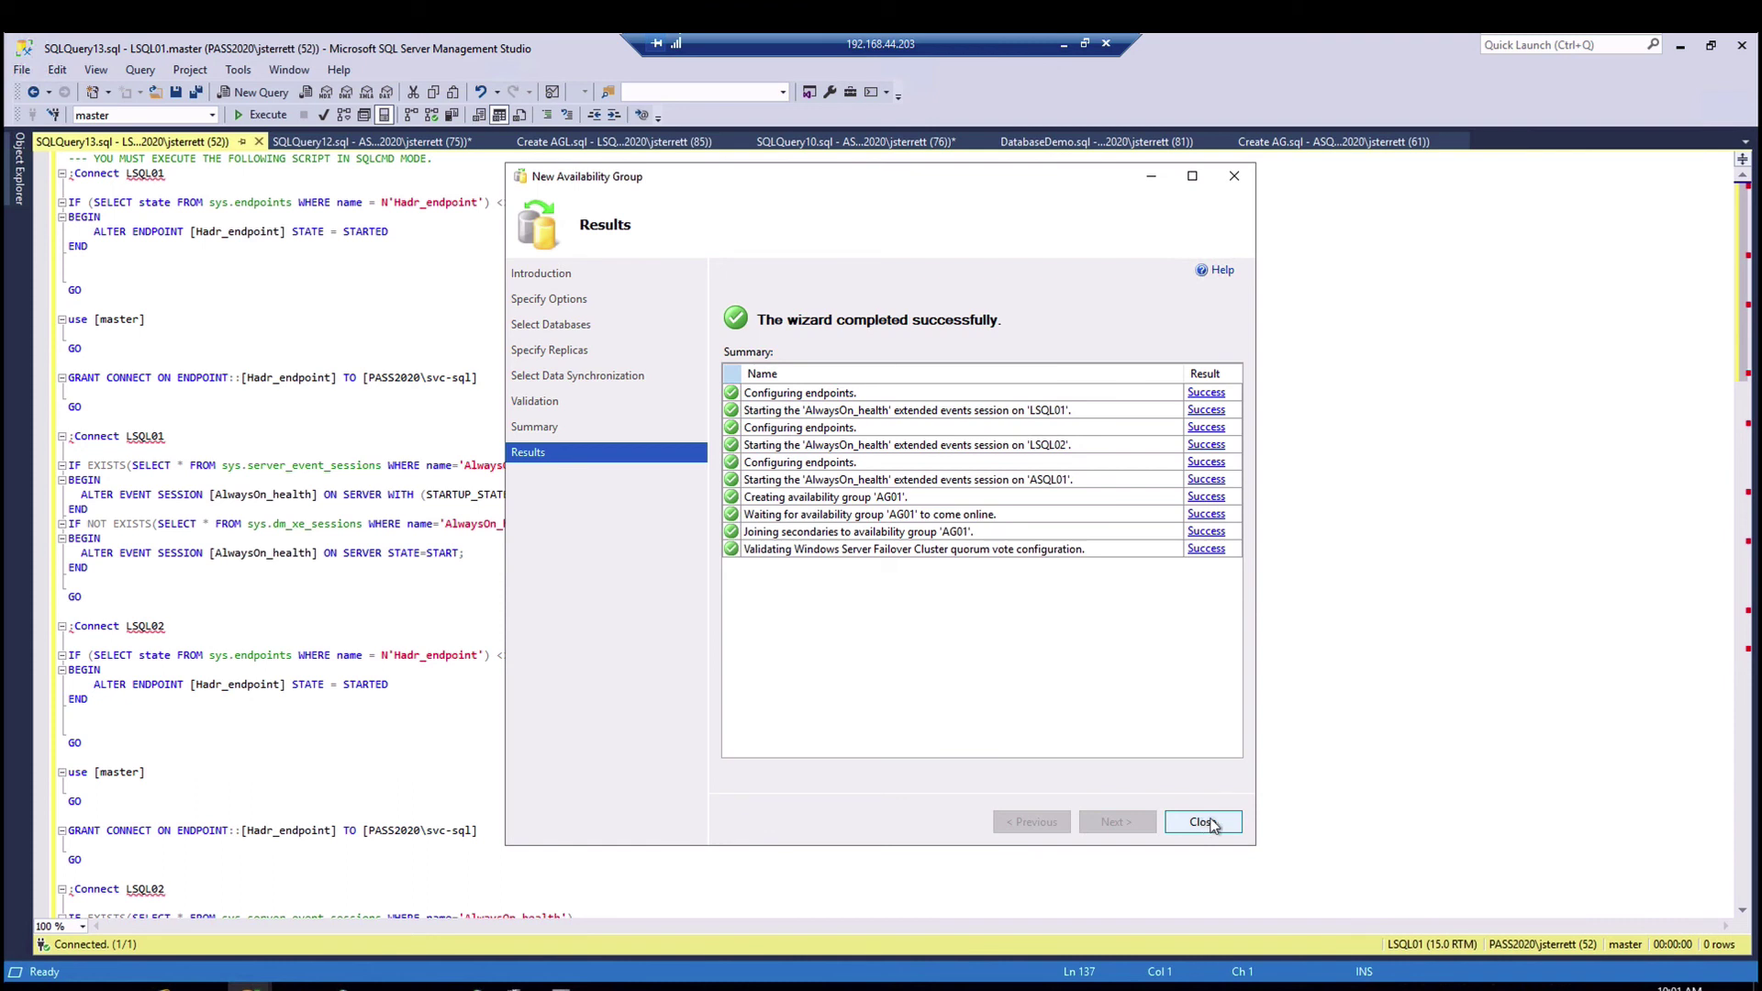
Close the wizard and refresh LSQL01 in Object Explorer
click(1204, 822)
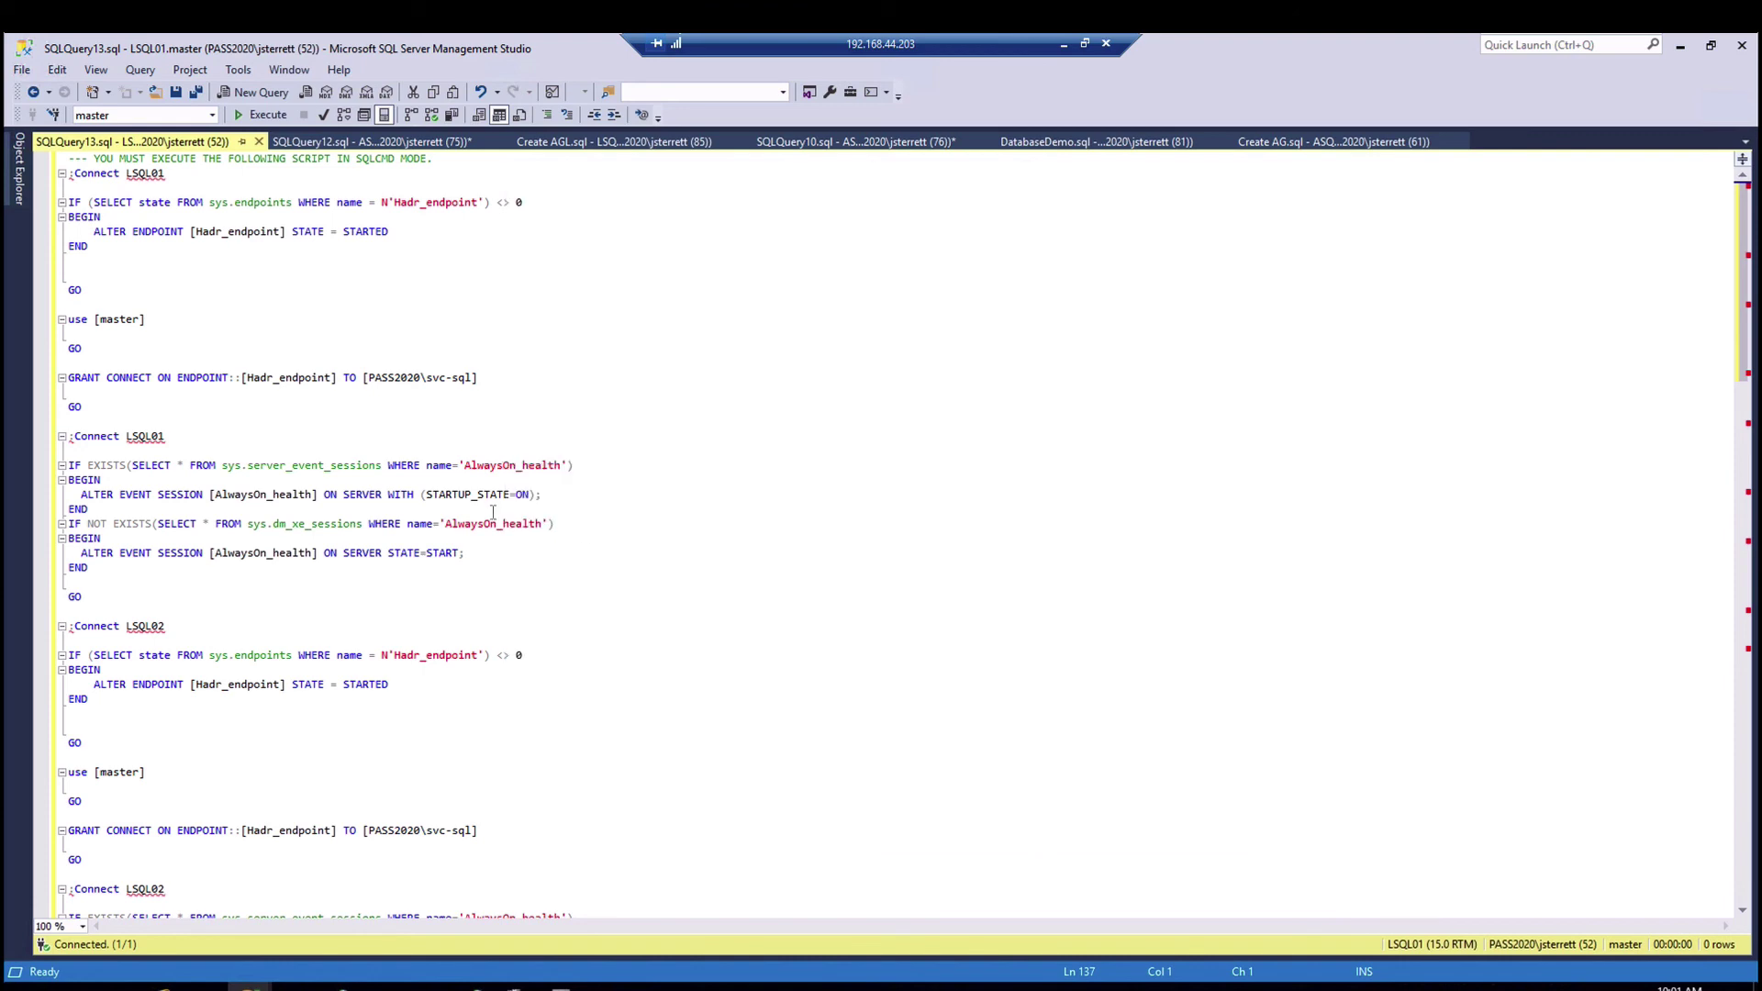
mouse_move(15, 192)
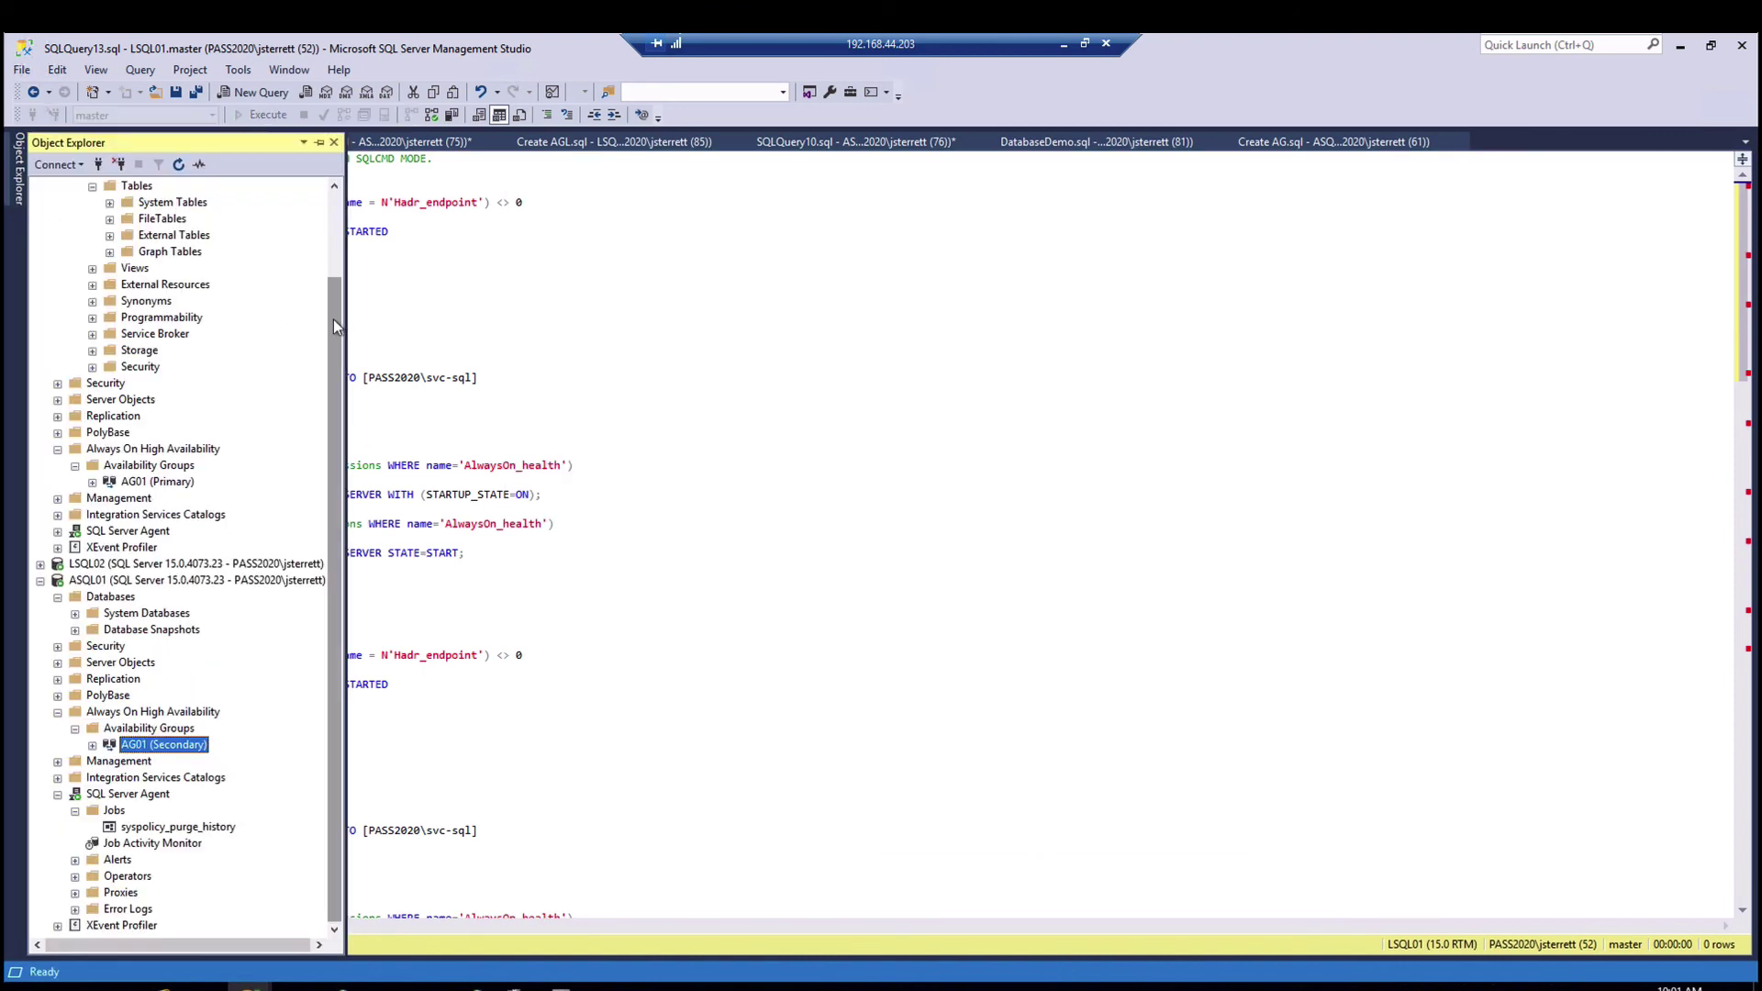
drag(333, 319, 352, 160)
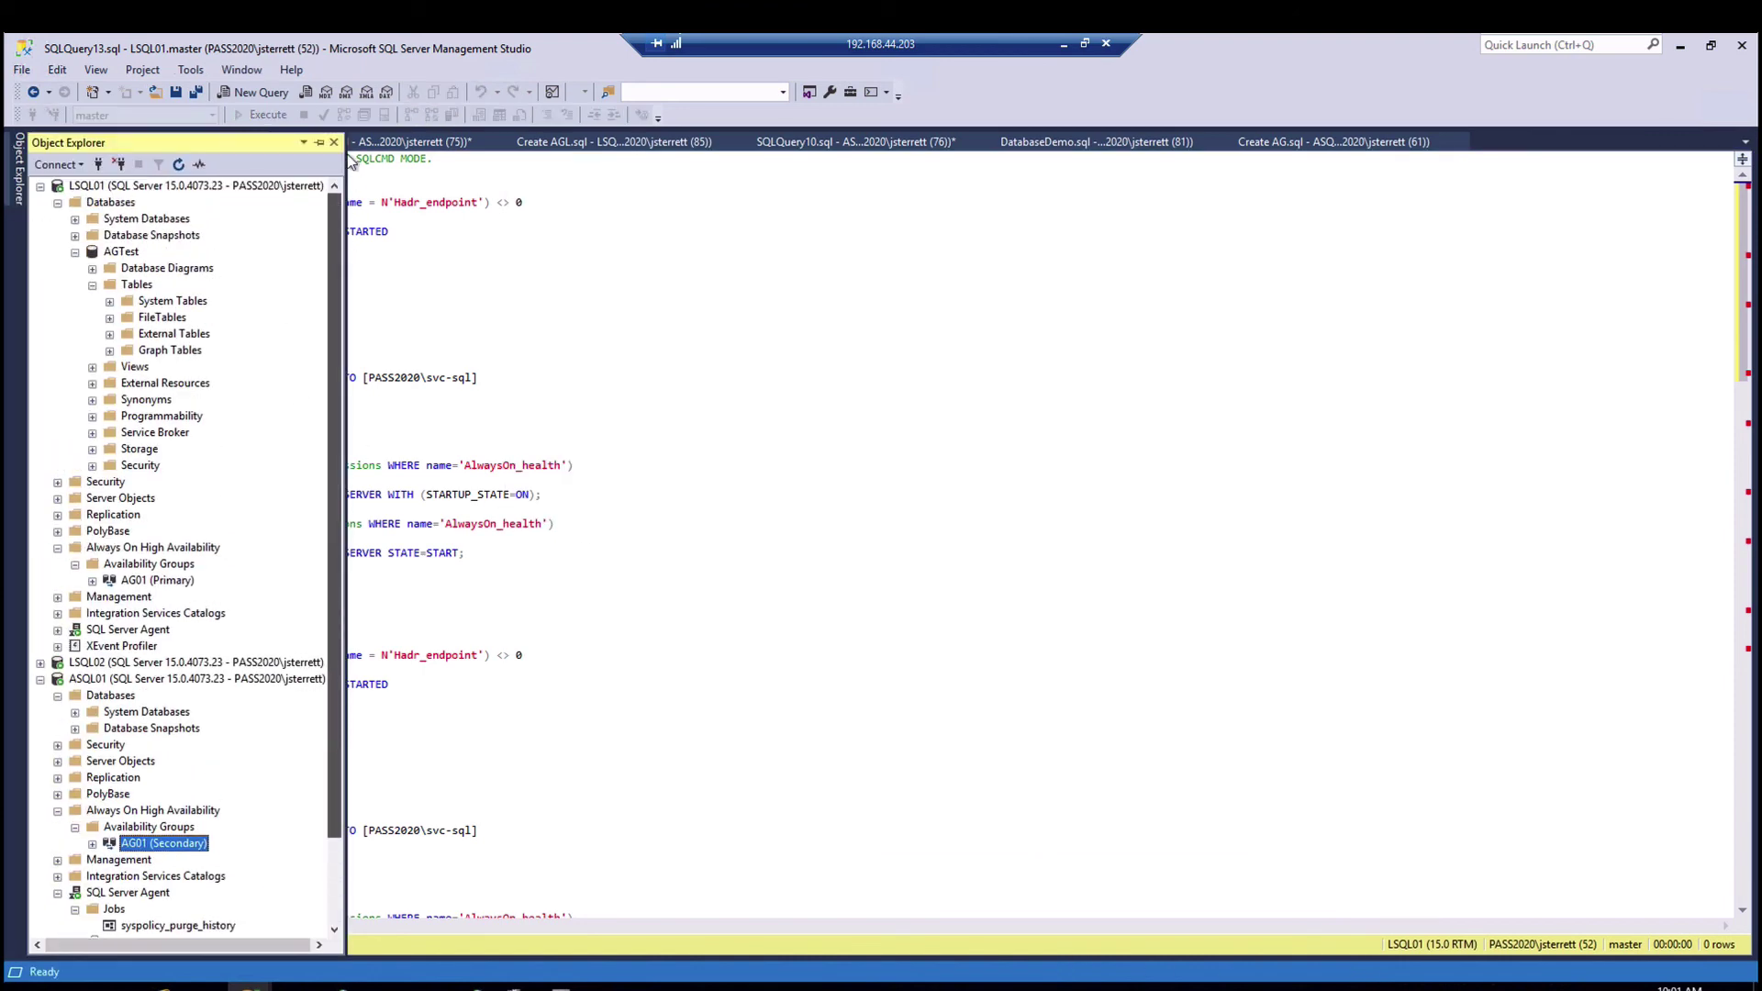
click(142, 186)
click(179, 166)
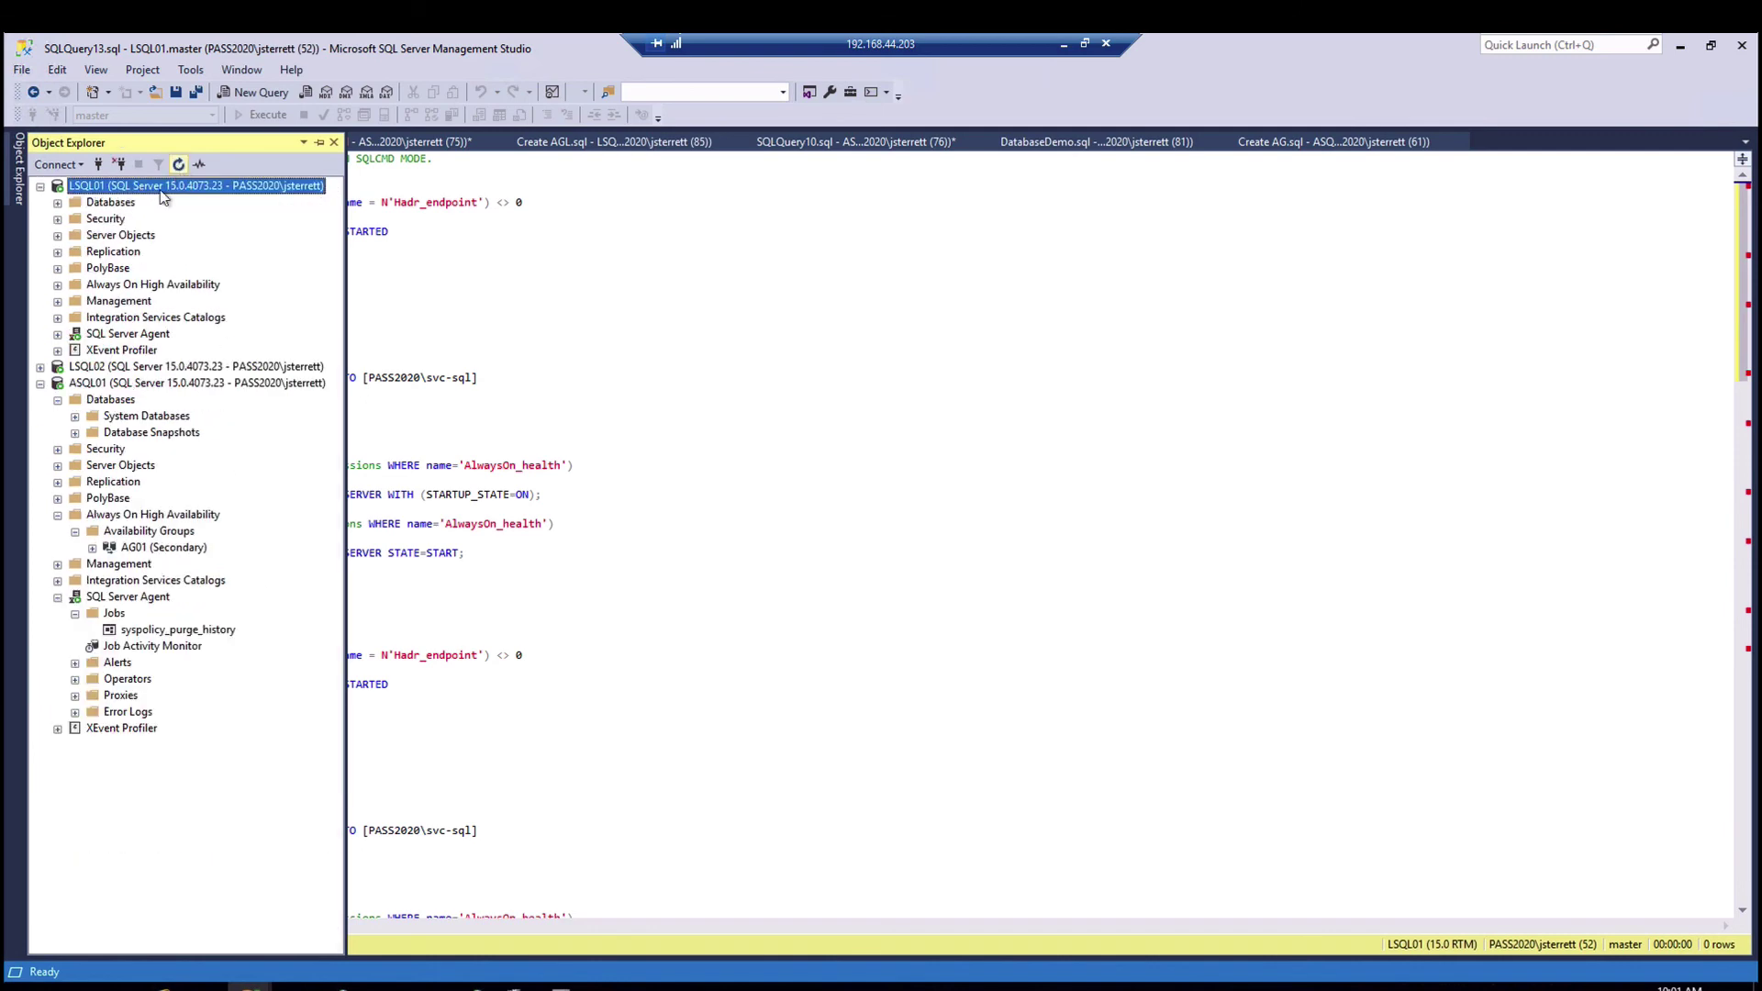
Expand AG01 (Primary) to show replicas ASQL01, LSQL02 and the AGTest database
click(58, 284)
click(75, 301)
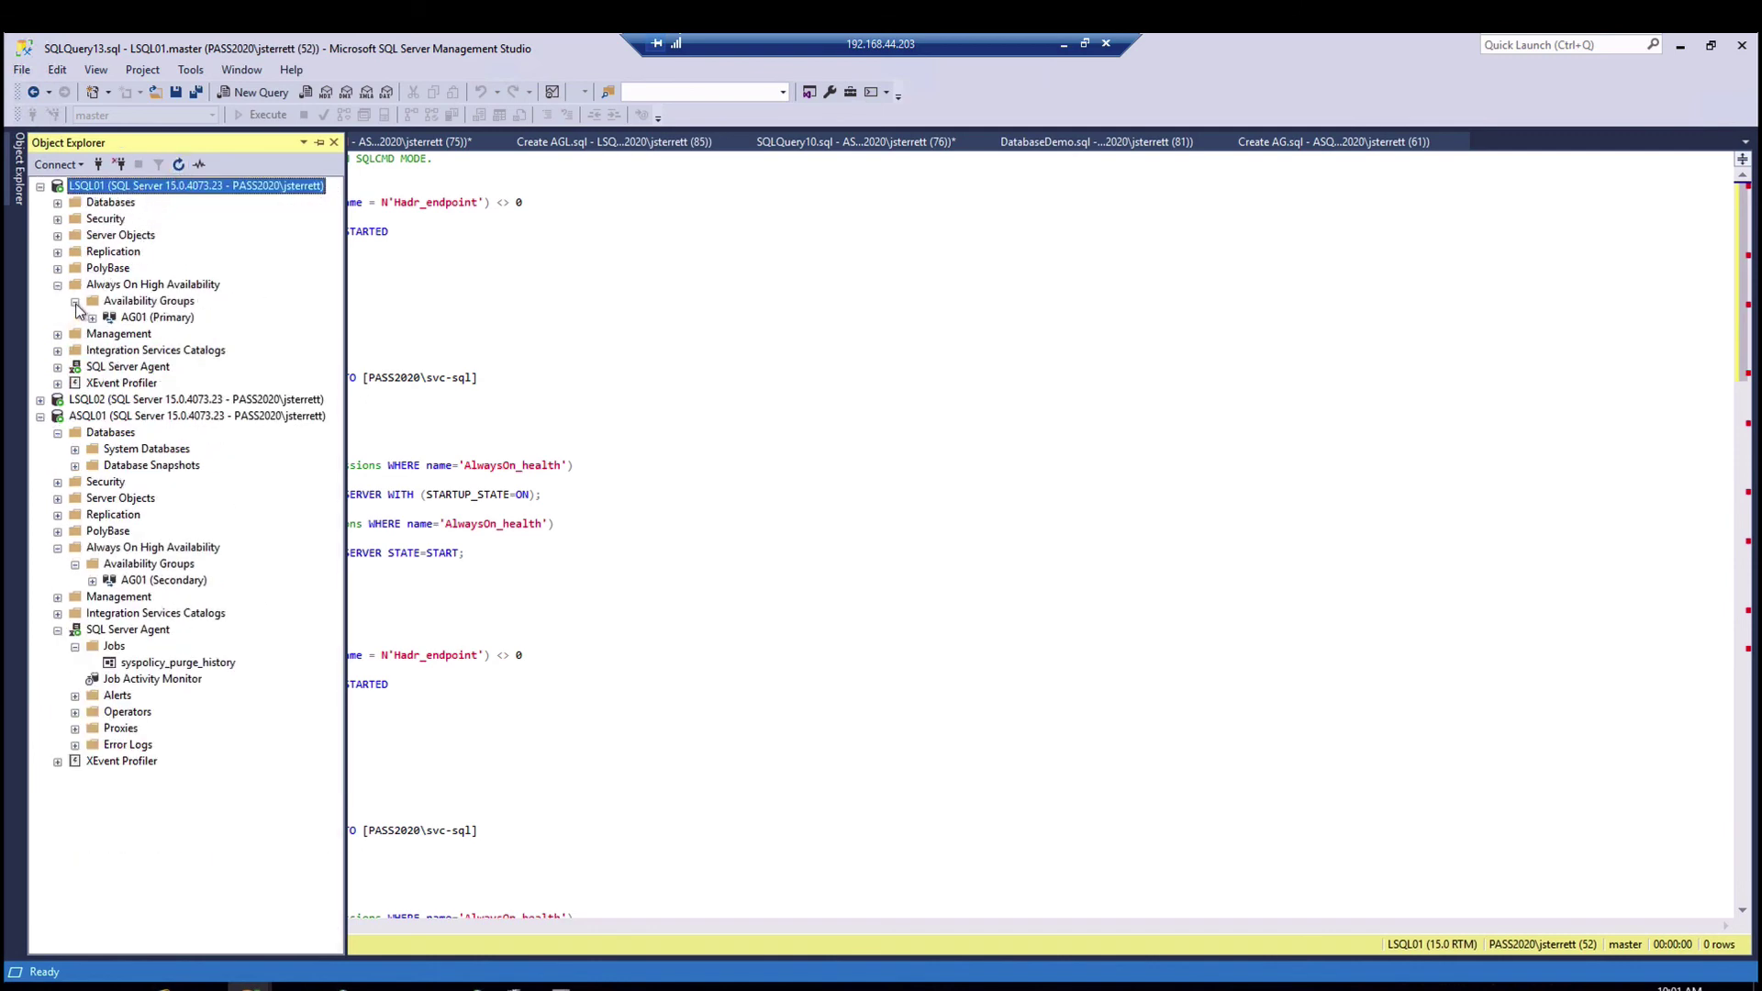
click(126, 318)
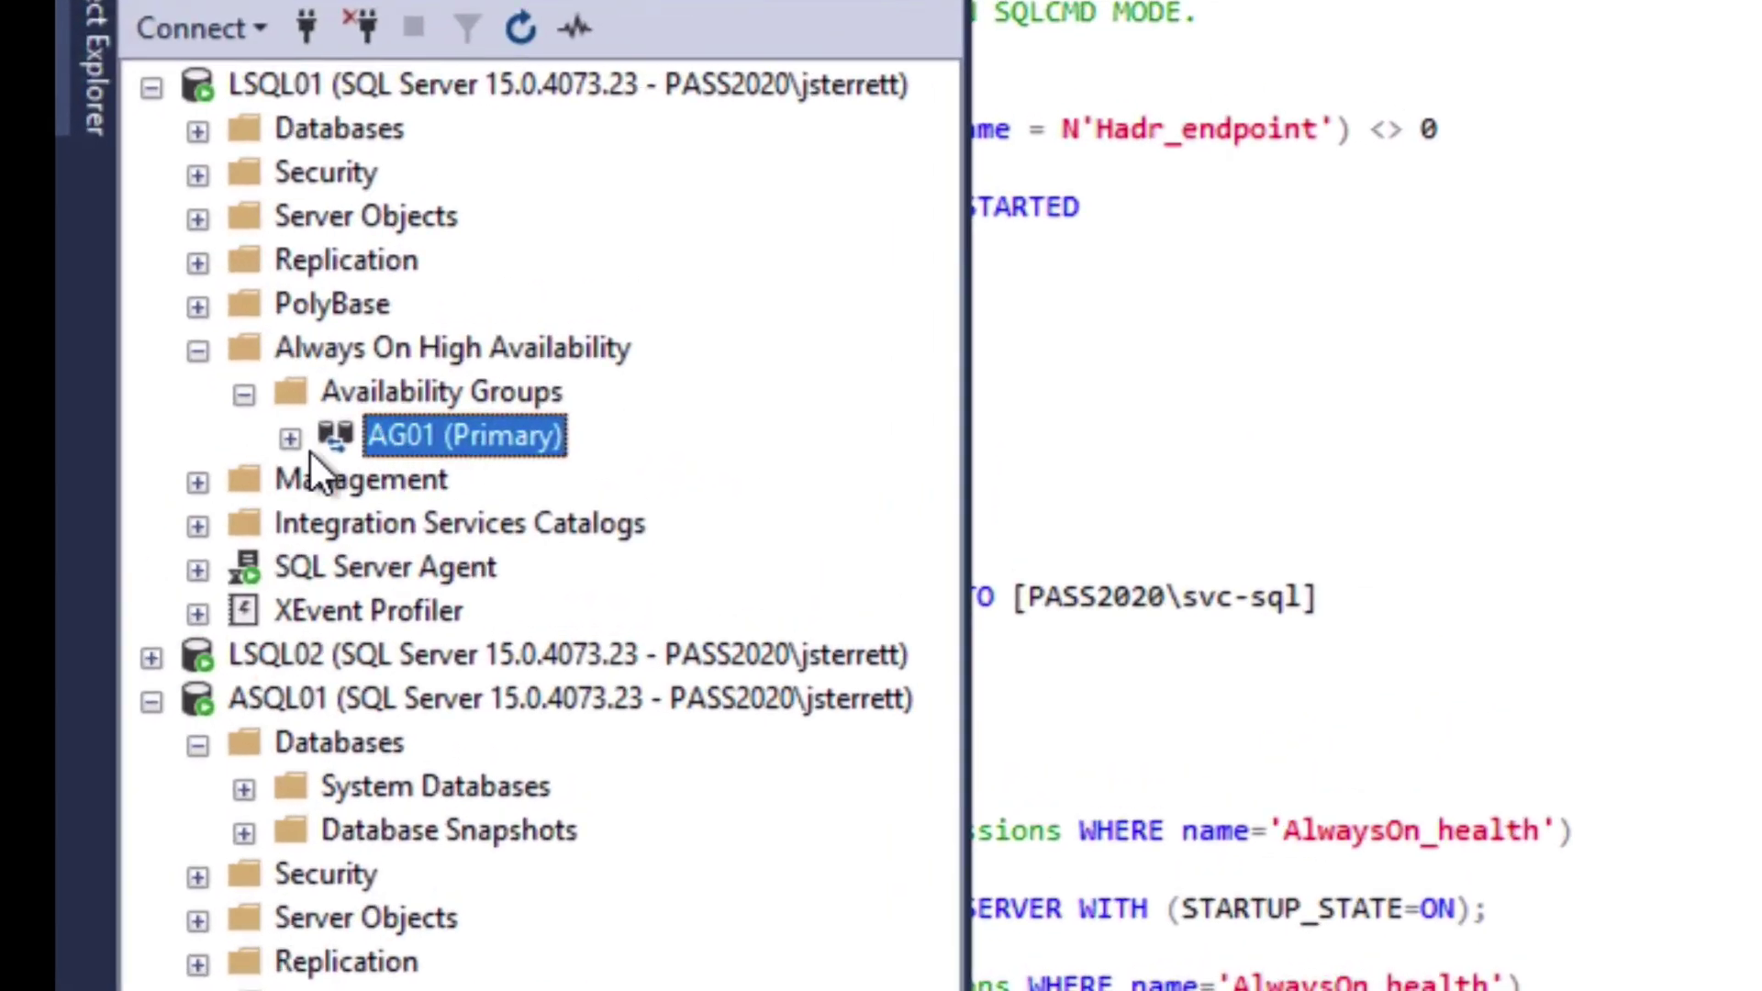
click(290, 440)
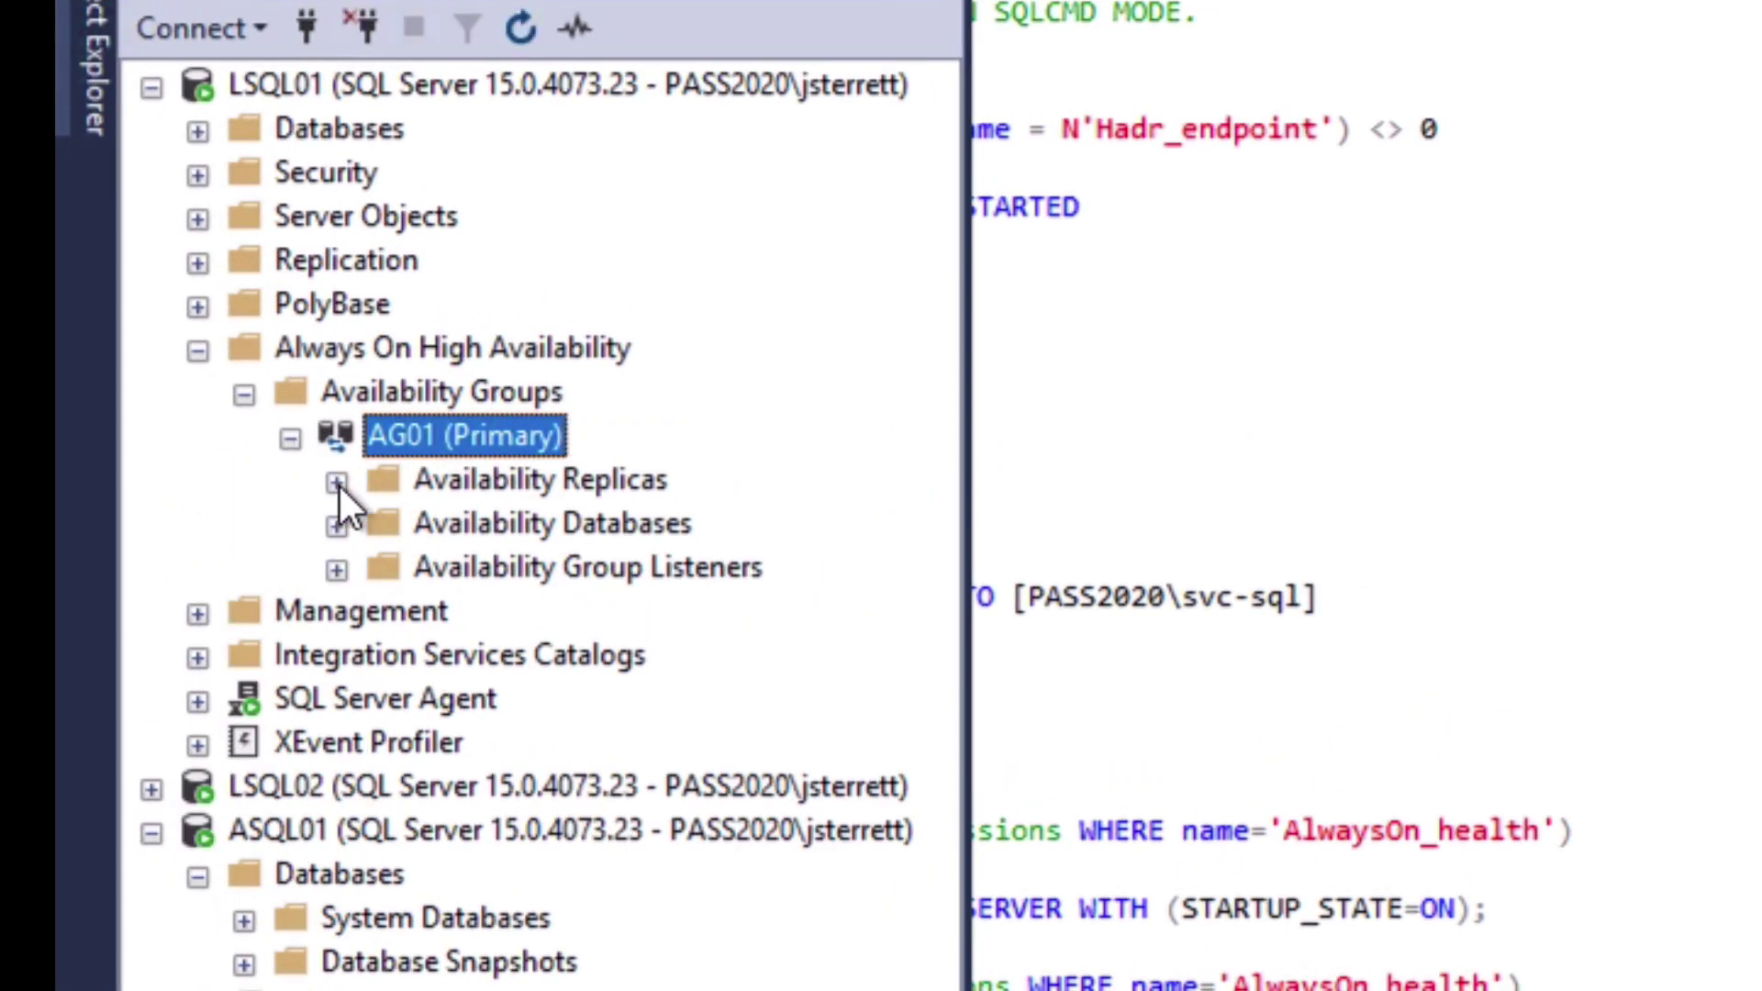
click(337, 481)
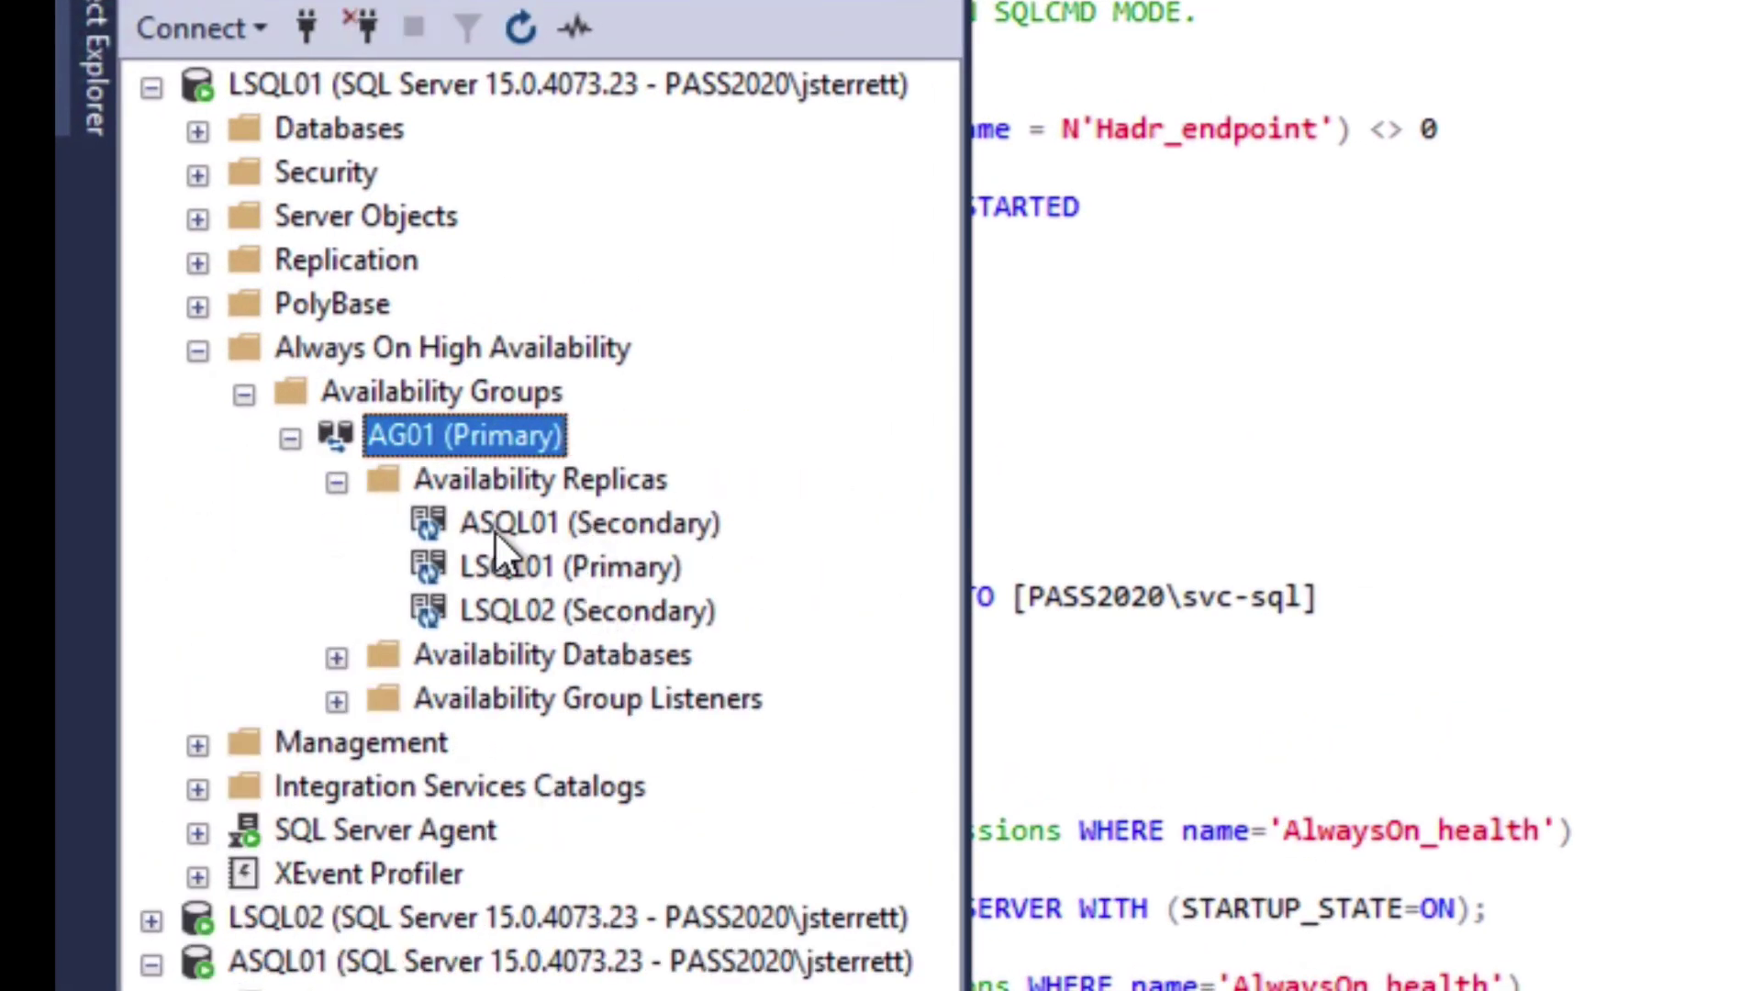
click(337, 657)
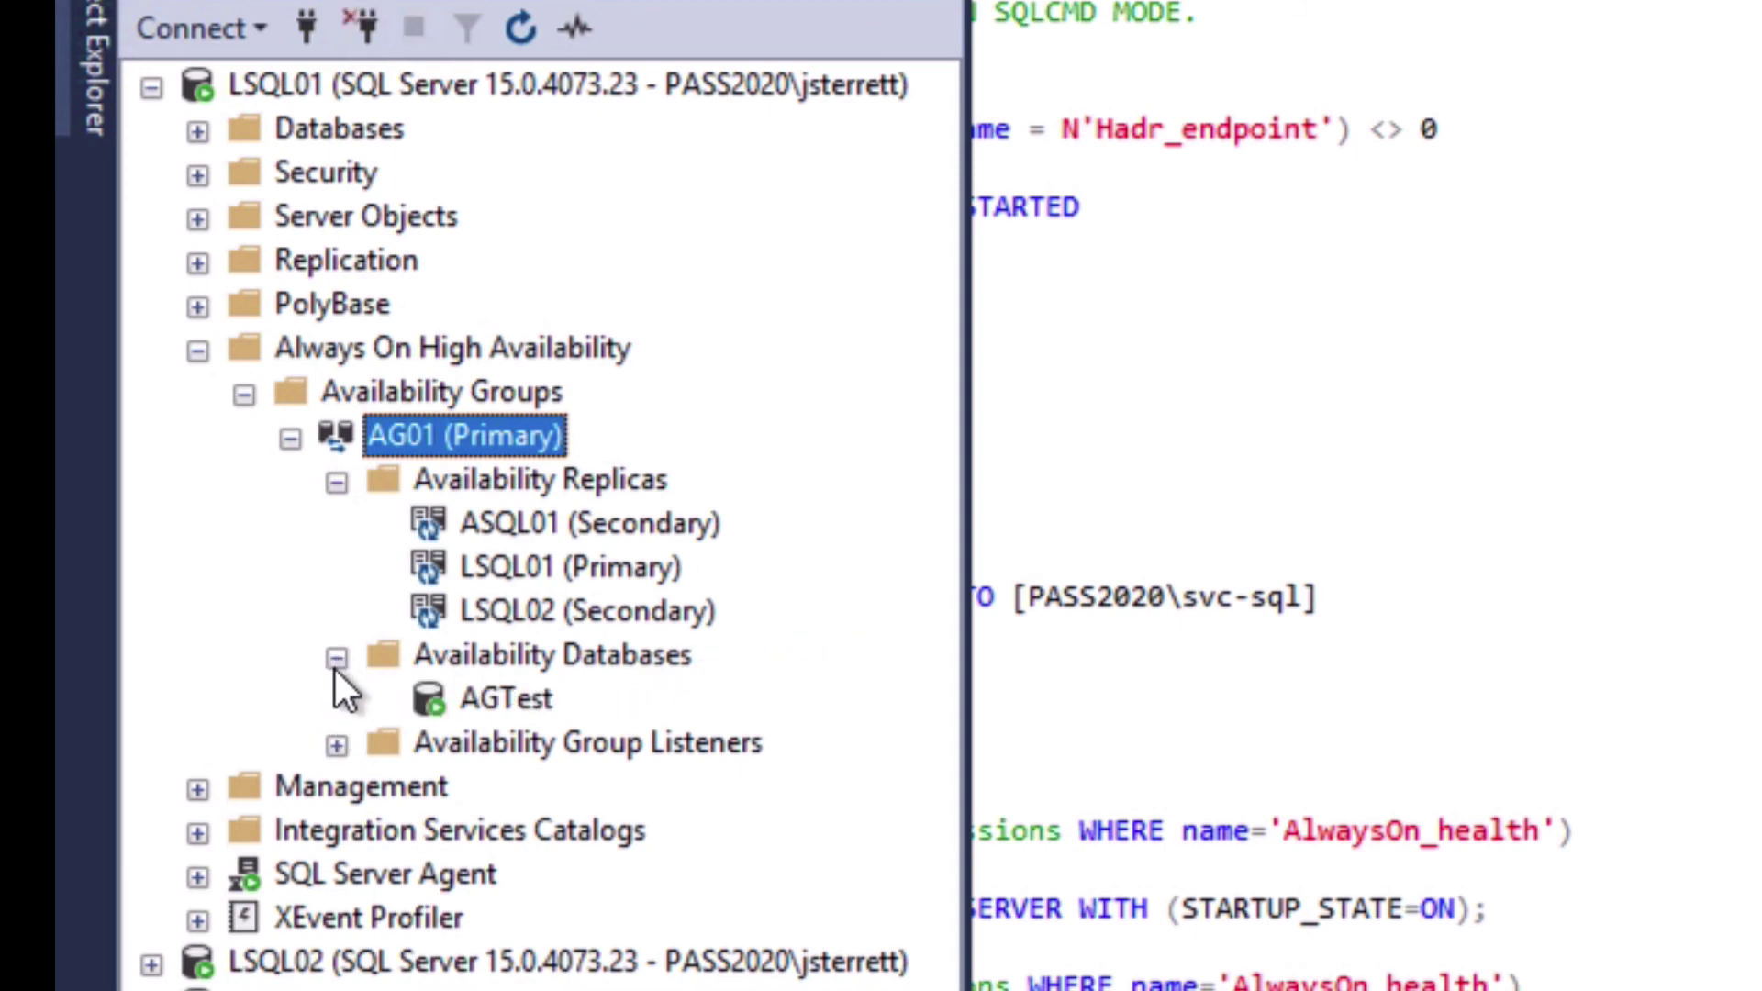